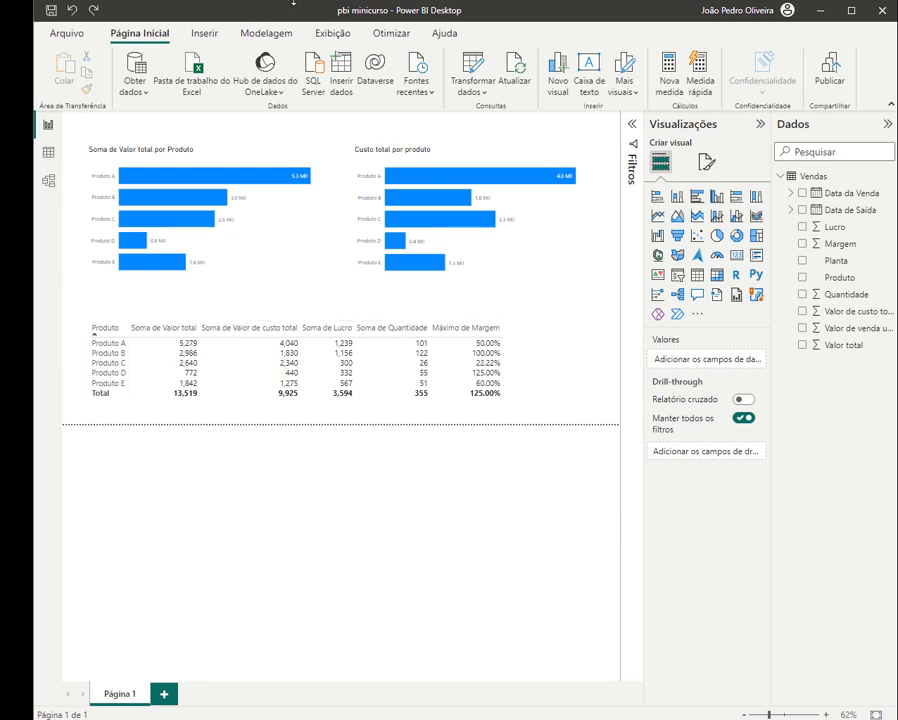
- Open the Excel workbook "Dashboard de gestão de estoques (1).xlsx" from the Downloads folder as a data source
{"action": "left_click", "coordinate": [193, 88]}
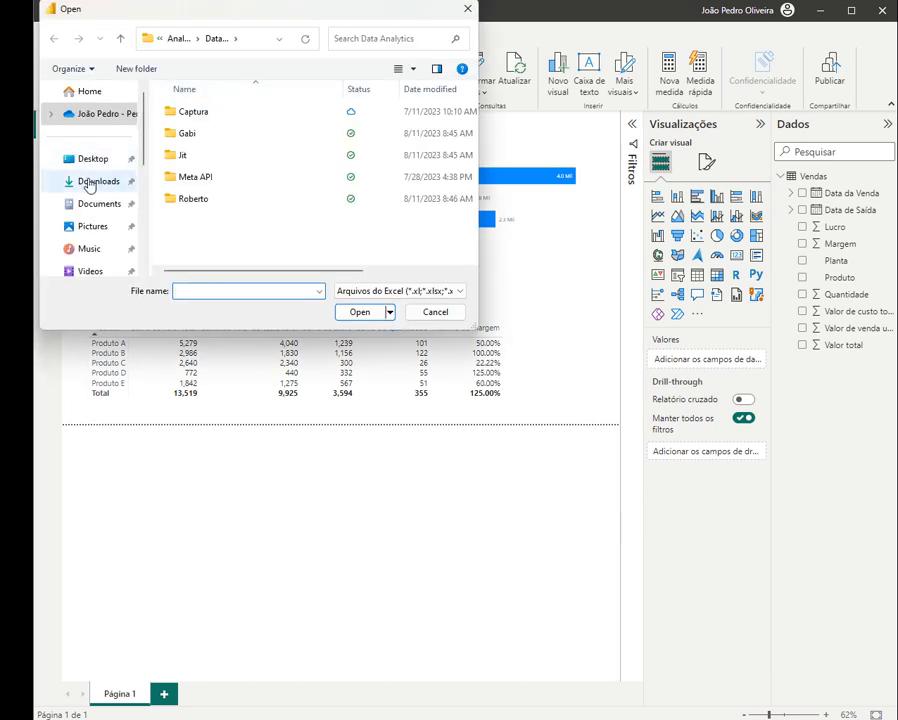
{"action": "left_click", "coordinate": [92, 182]}
{"action": "double_click", "coordinate": [258, 152]}
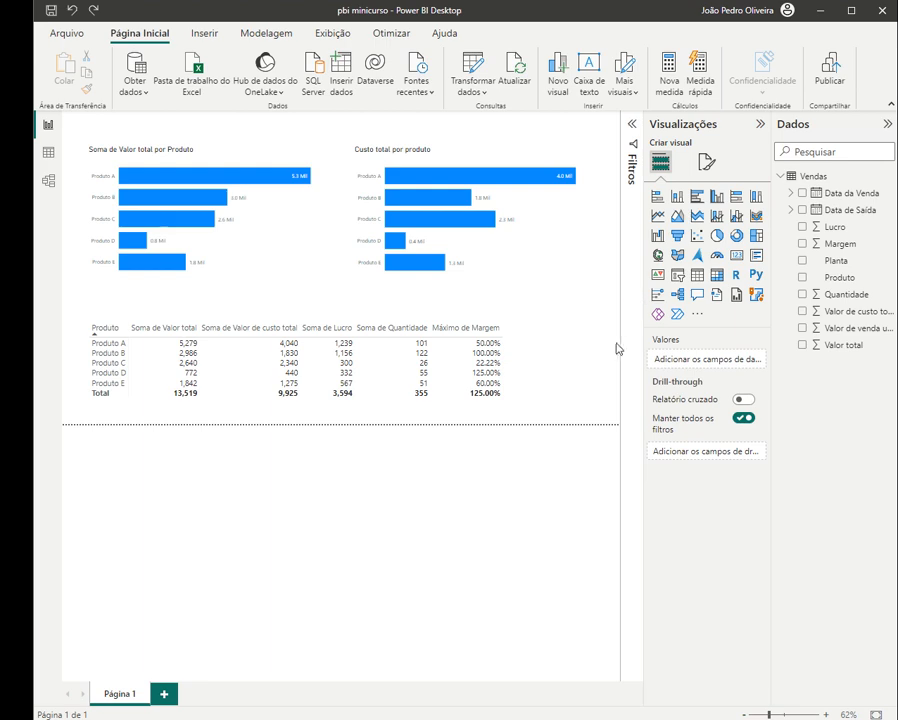
- Select the Estoque, Planta and Produto tables of the workbook and send them to Power Query for transformation
{"action": "left_click", "coordinate": [199, 235]}
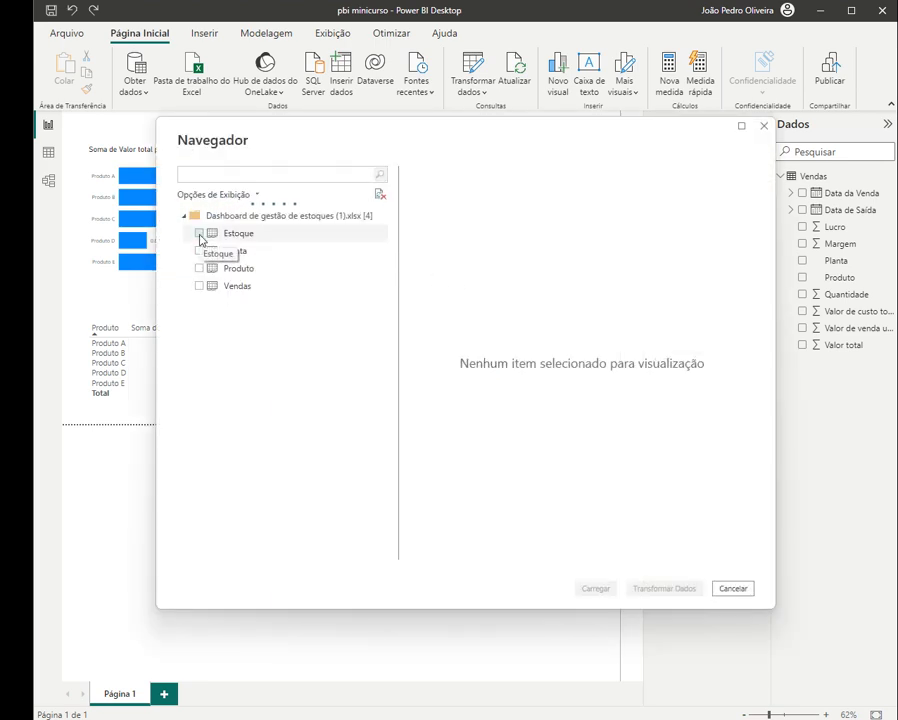
{"action": "left_click", "coordinate": [199, 234]}
{"action": "left_click", "coordinate": [199, 251]}
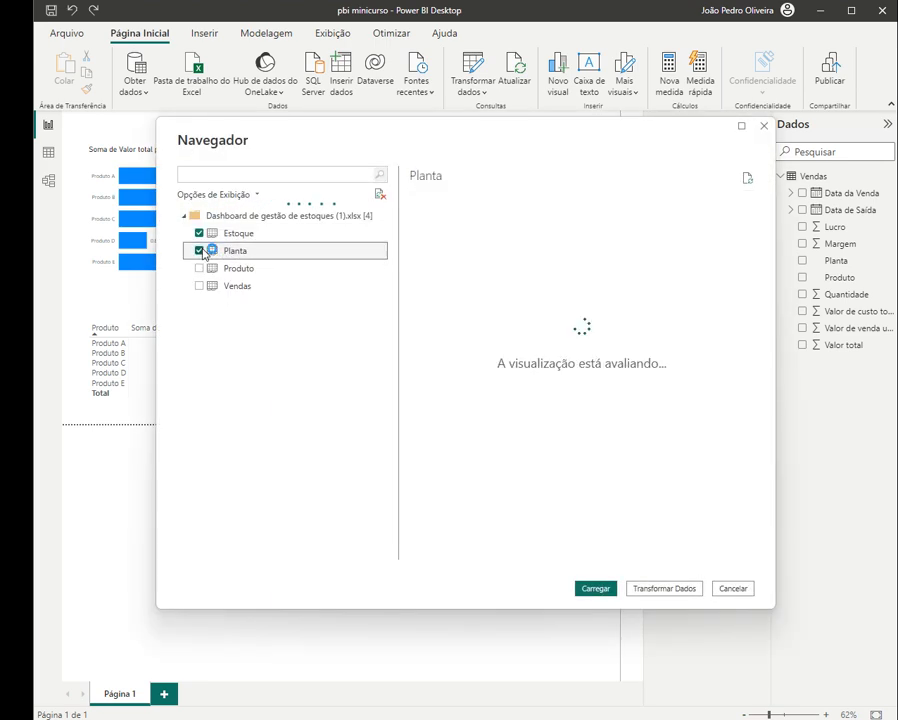
{"action": "left_click", "coordinate": [199, 269]}
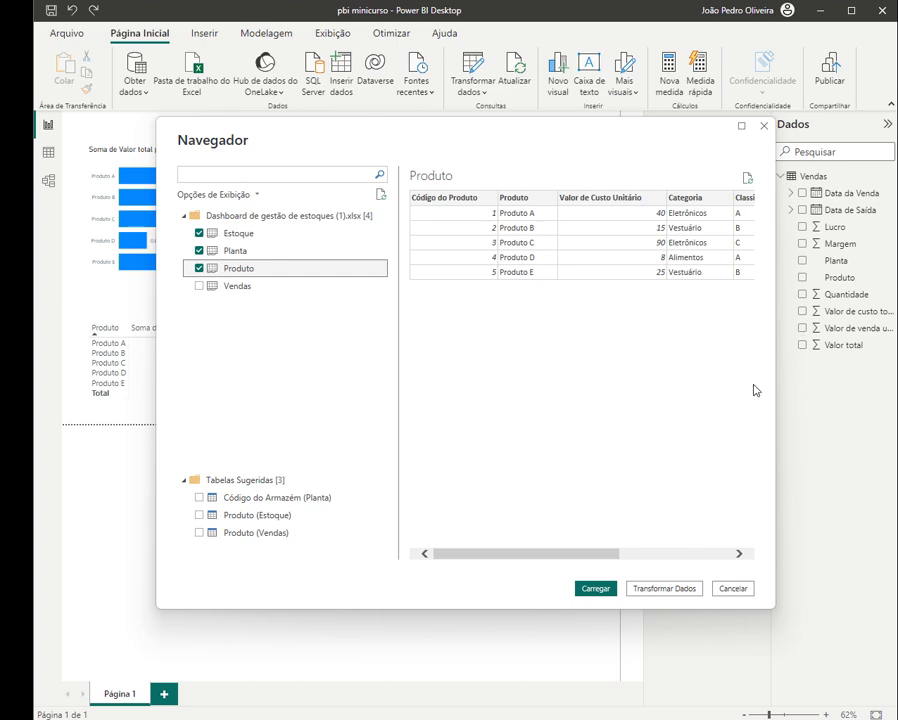
{"action": "left_click", "coordinate": [634, 594]}
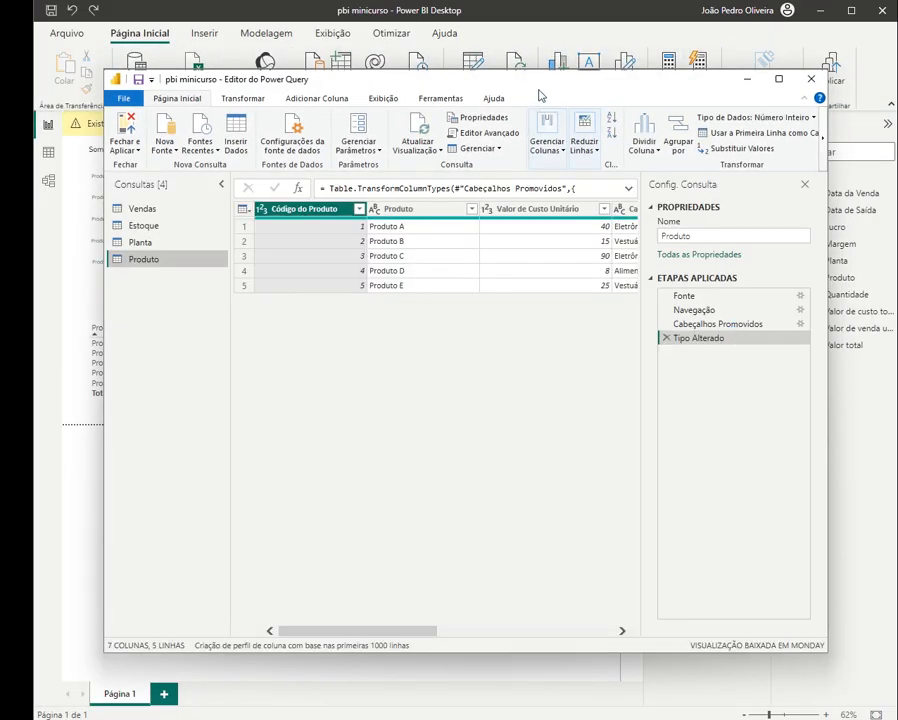
- Reposition and enlarge the Power Query editor window so it covers nearly the whole screen
{"action": "left_click_drag", "start_coordinate": [540, 95], "coordinate": [507, 92]}
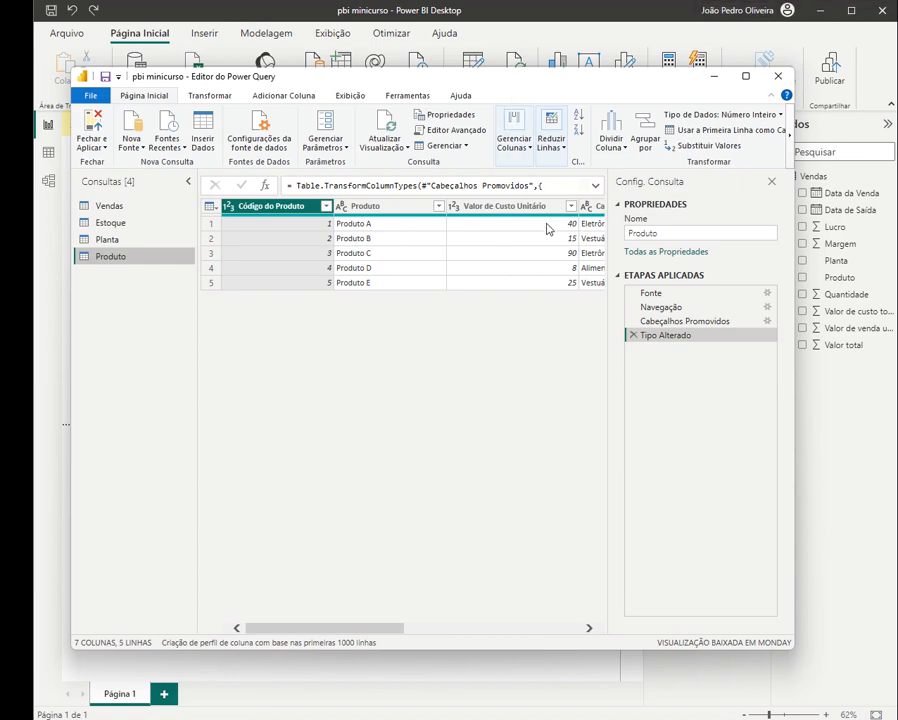
{"action": "left_click_drag", "start_coordinate": [634, 84], "coordinate": [601, 20]}
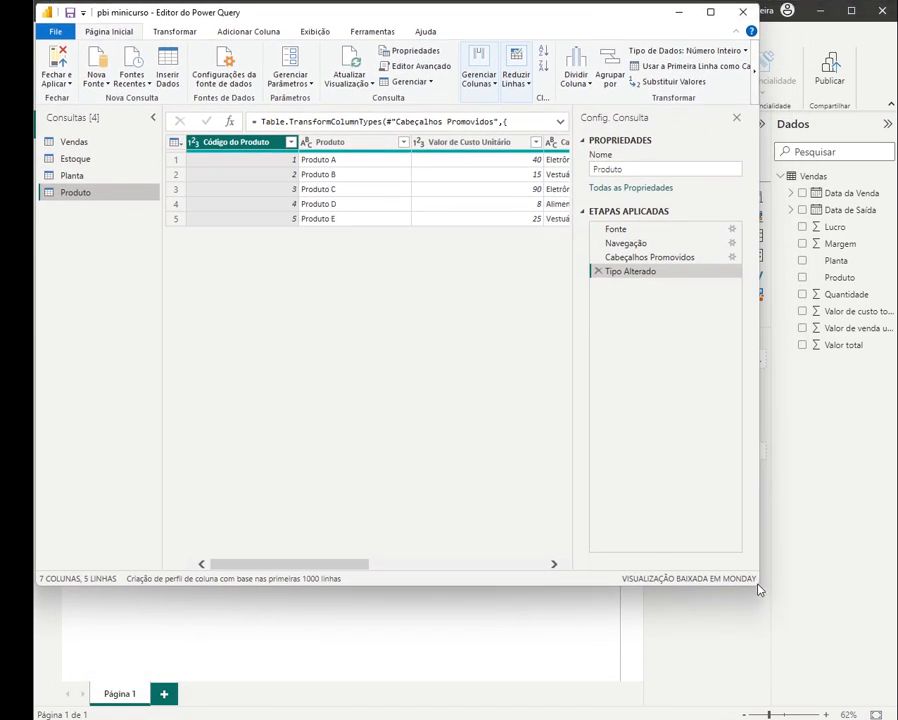
{"action": "left_click_drag", "start_coordinate": [758, 590], "coordinate": [892, 715]}
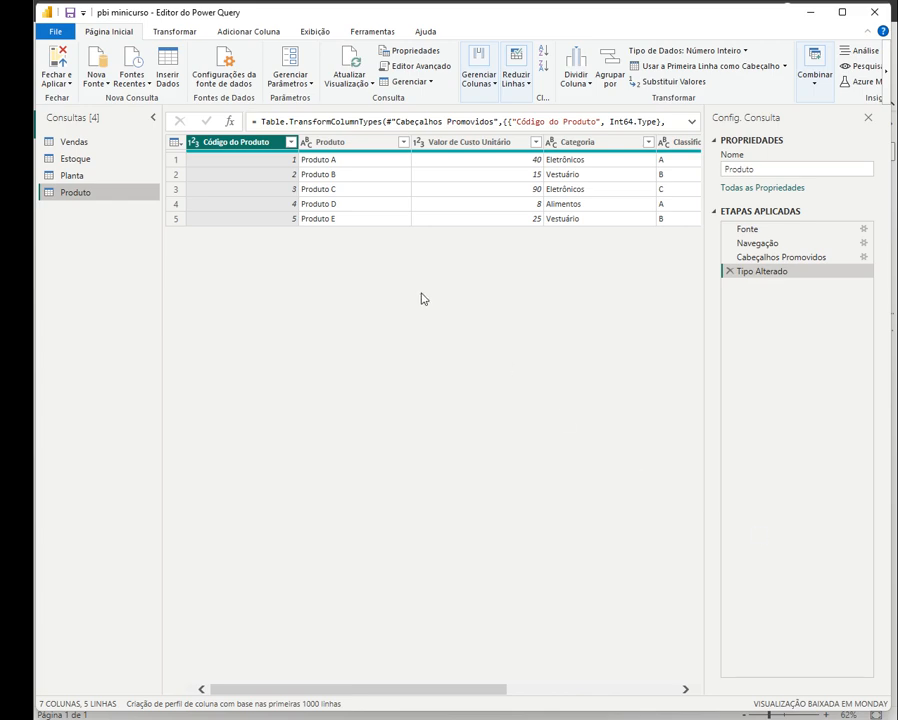
- Filter the null rows out of the Produto column in the Estoque query
{"action": "left_click", "coordinate": [89, 163]}
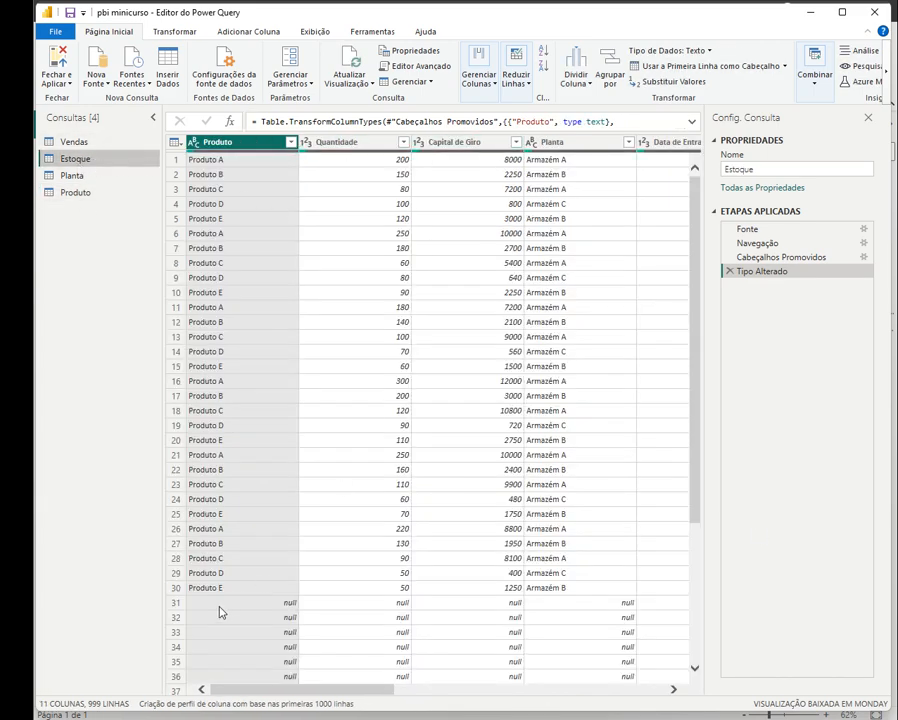
{"action": "left_click", "coordinate": [291, 142]}
{"action": "left_click", "coordinate": [125, 304]}
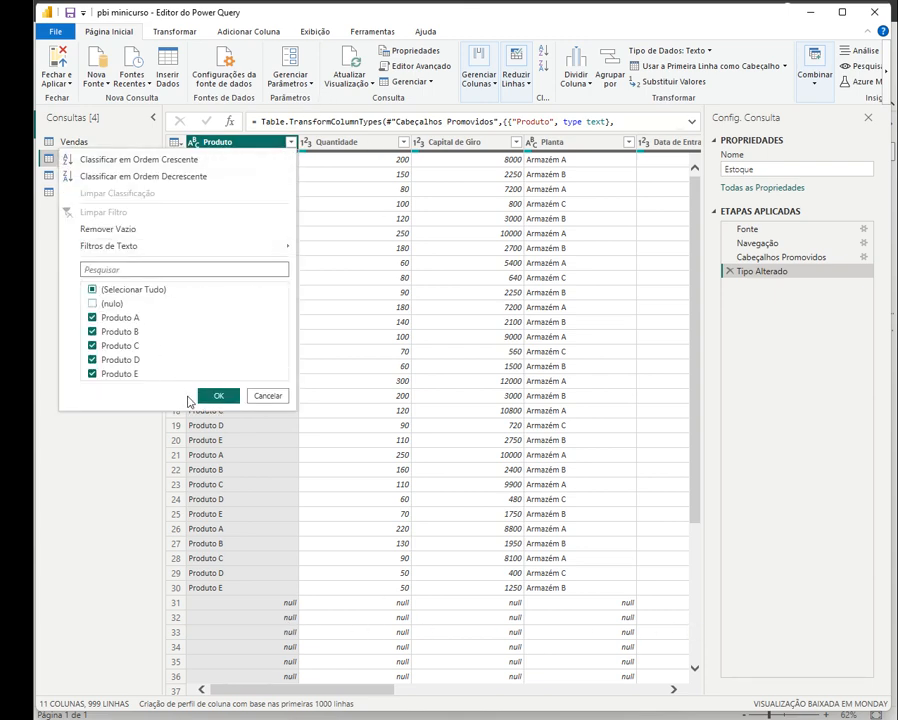
{"action": "left_click", "coordinate": [212, 394]}
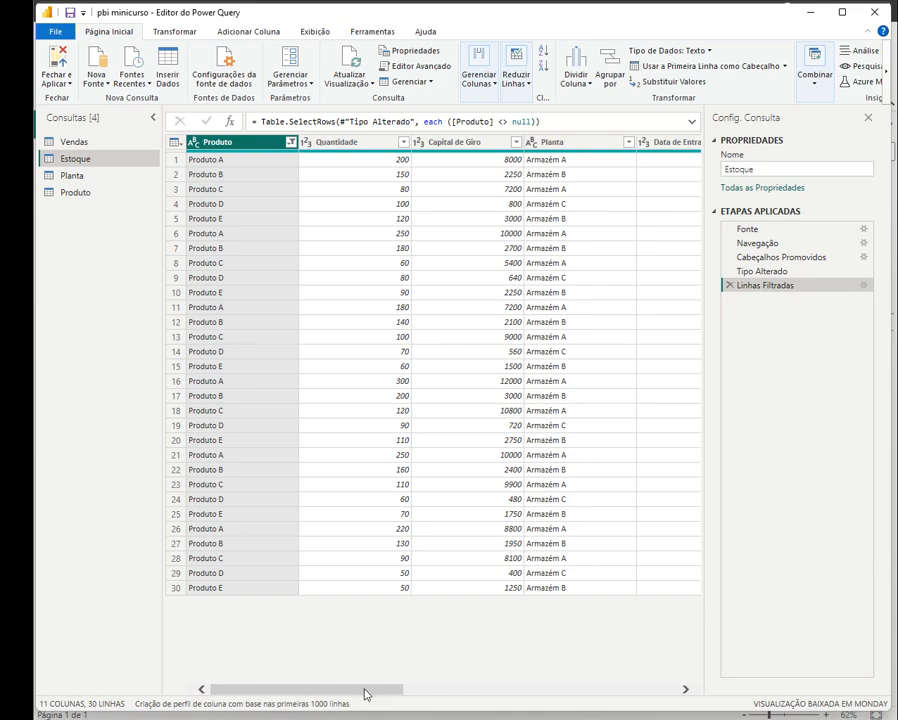
- Remove the empty columns Column6 through Column11 from the Estoque query
{"action": "scroll", "coordinate": [380, 690], "scroll_direction": "right", "scroll_amount": 1}
{"action": "left_click_drag", "start_coordinate": [380, 690], "coordinate": [486, 696]}
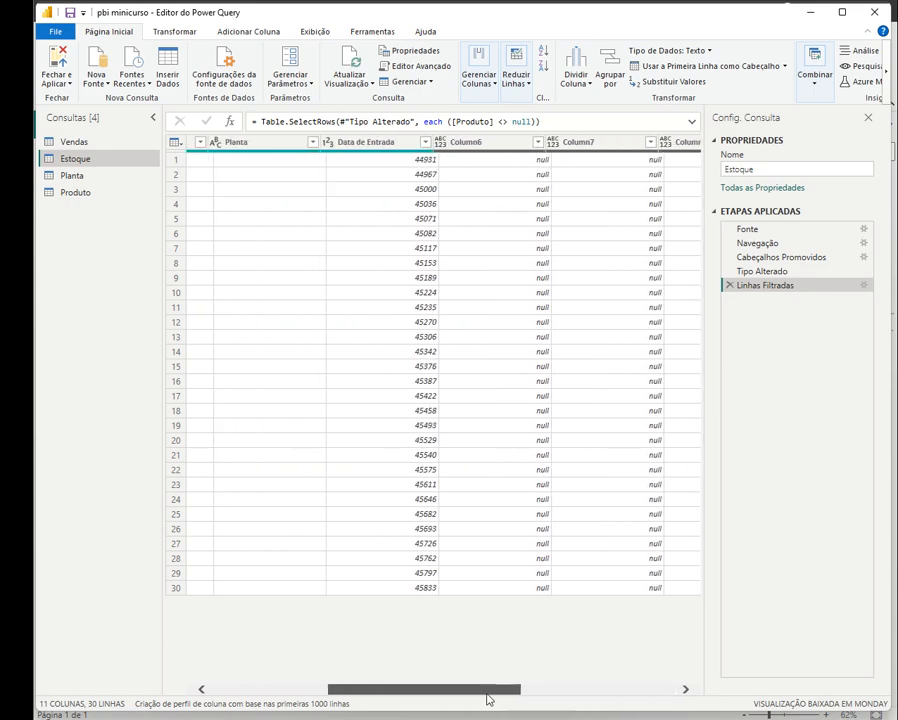
{"action": "left_click", "coordinate": [517, 146]}
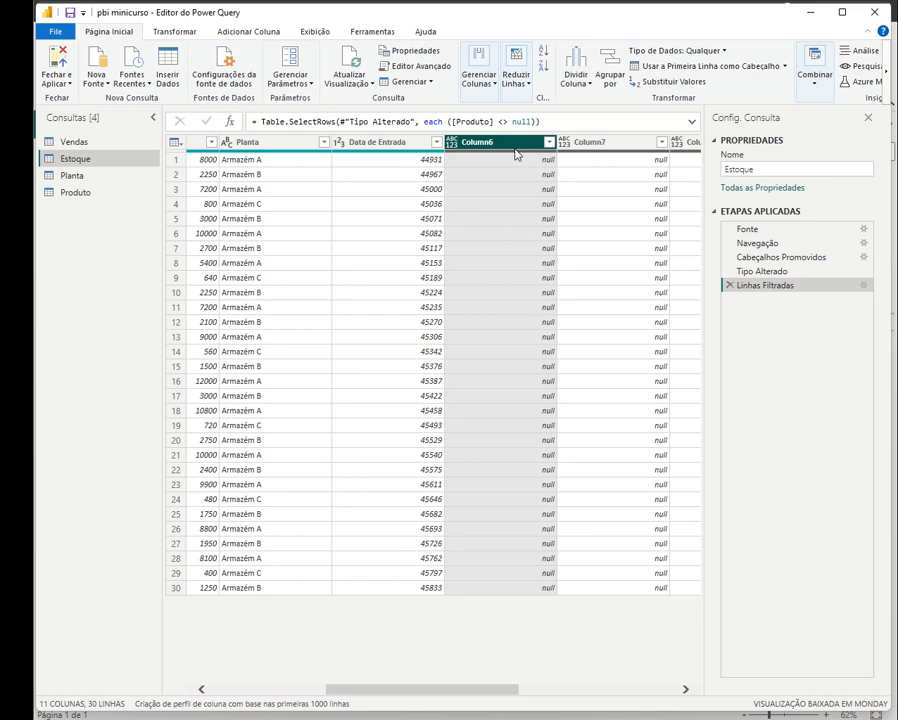
{"action": "scroll", "coordinate": [517, 152], "scroll_direction": "right", "scroll_amount": 2}
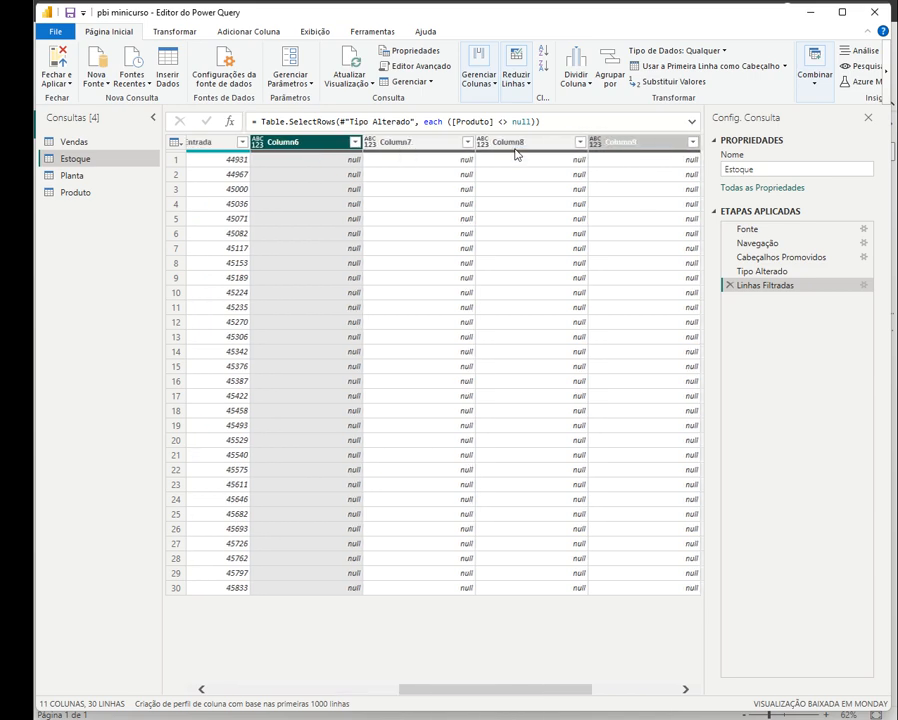
{"action": "left_click", "coordinate": [309, 152]}
{"action": "key", "text": "shift+Right"}
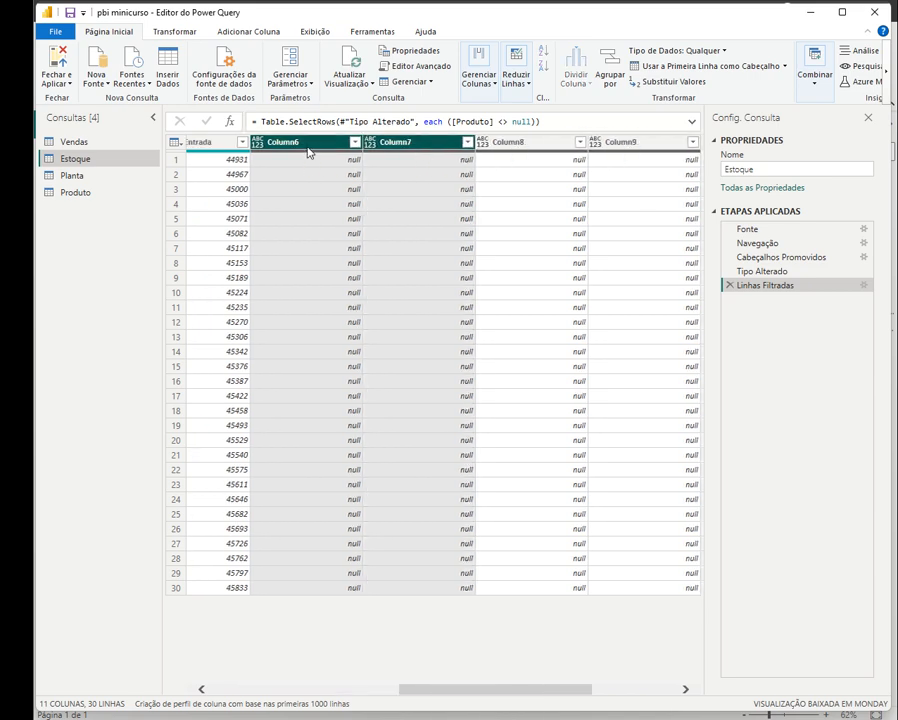
{"action": "key", "text": "shift+Right"}
{"action": "key", "text": "shift+Right"}
{"action": "key", "text": "shift+Right"}
{"action": "key", "text": "shift+Right"}
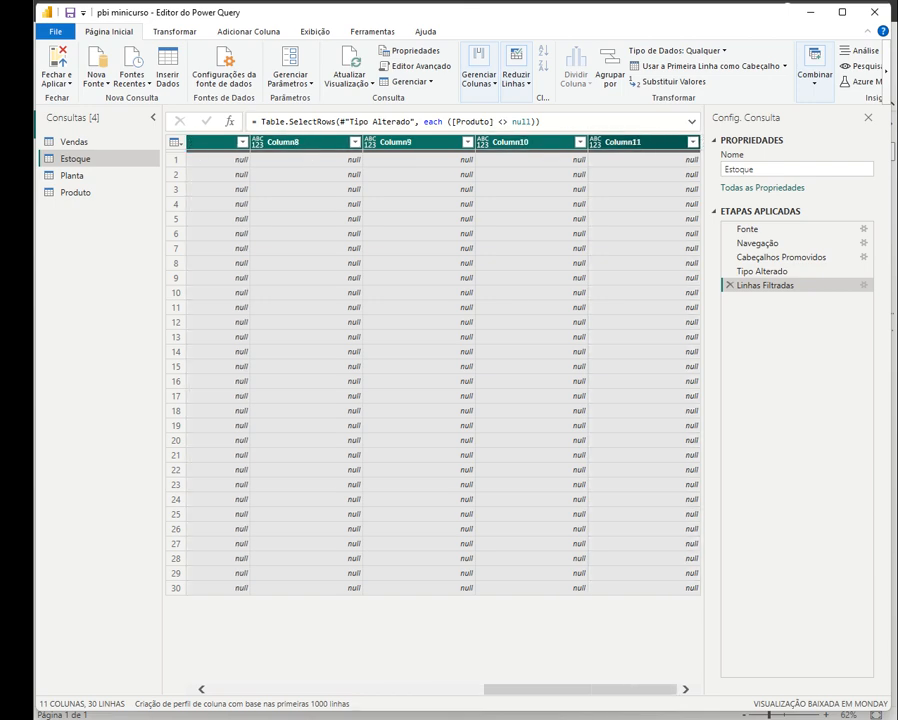
{"action": "right_click", "coordinate": [537, 142]}
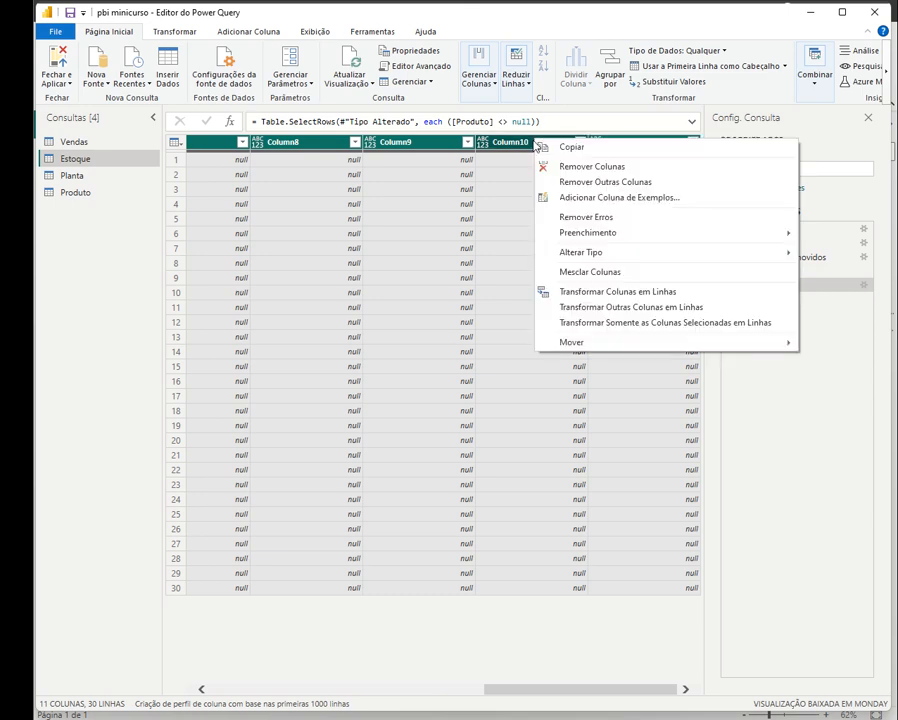
{"action": "left_click", "coordinate": [590, 168]}
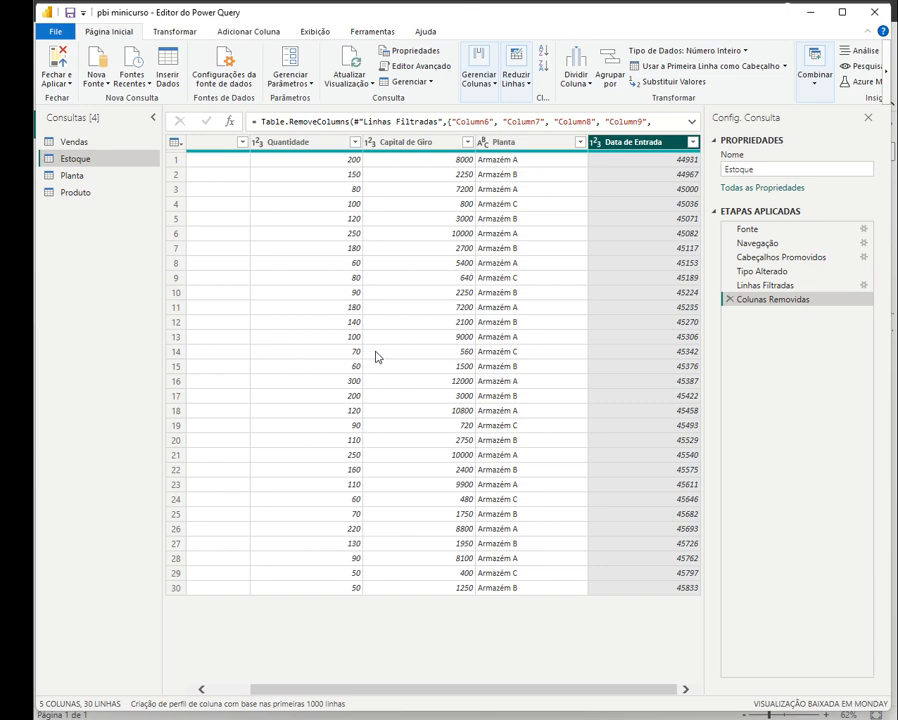
- Change the data type of the Data de Entrada column in the Estoque query to Data
{"action": "left_click", "coordinate": [596, 146]}
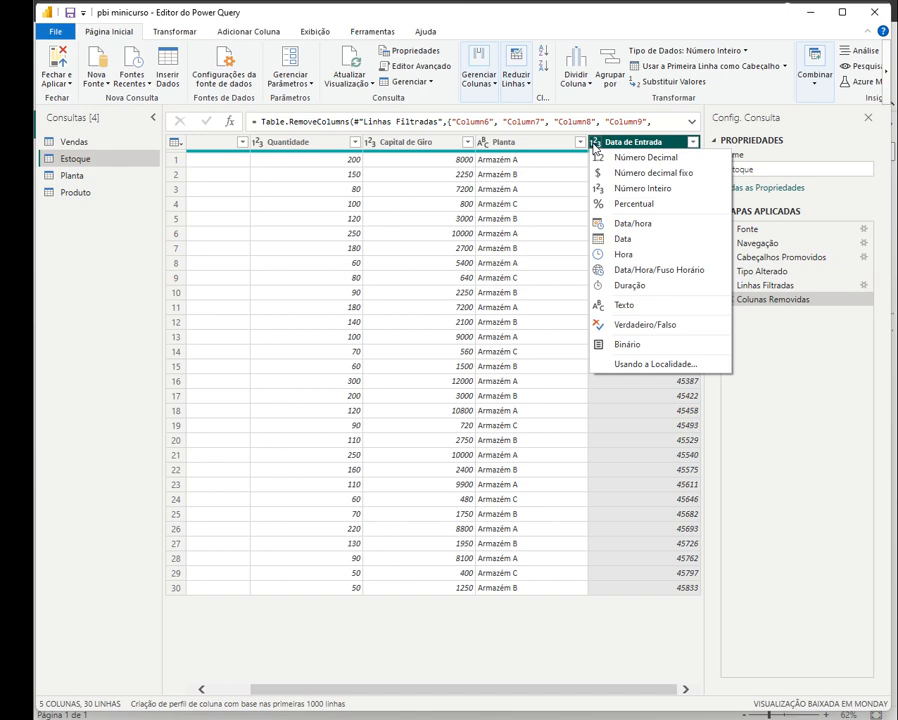
{"action": "left_click", "coordinate": [608, 230]}
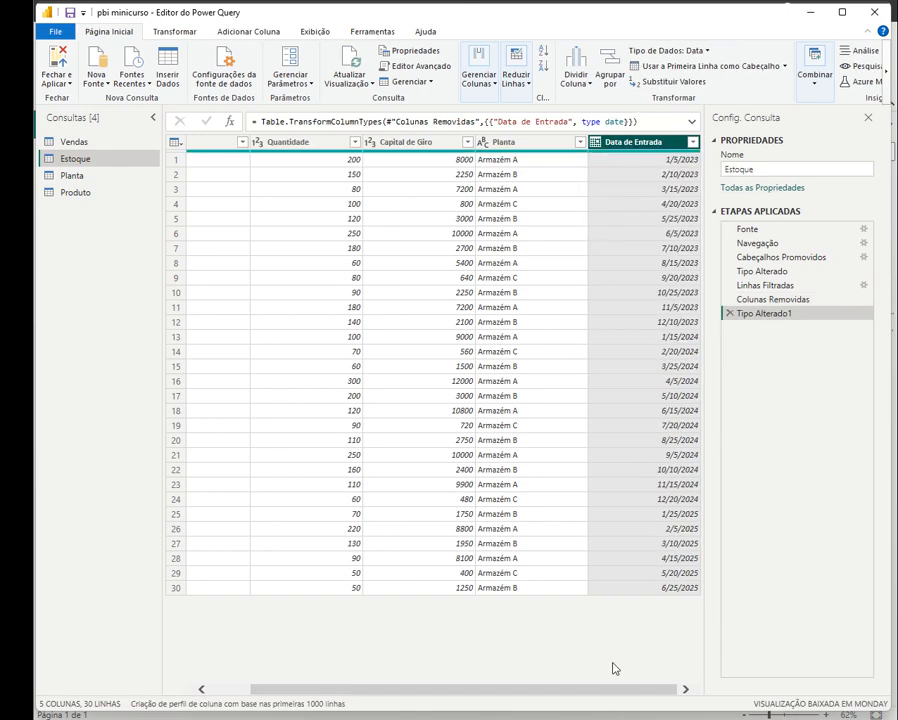
{"action": "left_click_drag", "start_coordinate": [586, 692], "coordinate": [434, 702]}
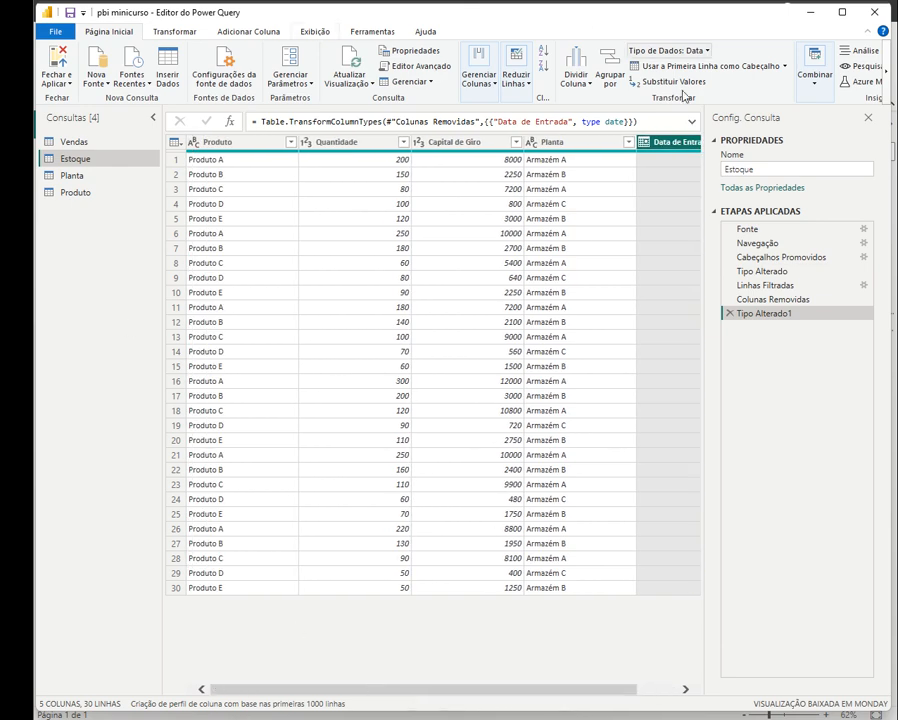
- Filter the null rows out of the Código do Armazém column in the Planta query
{"action": "left_click", "coordinate": [133, 175]}
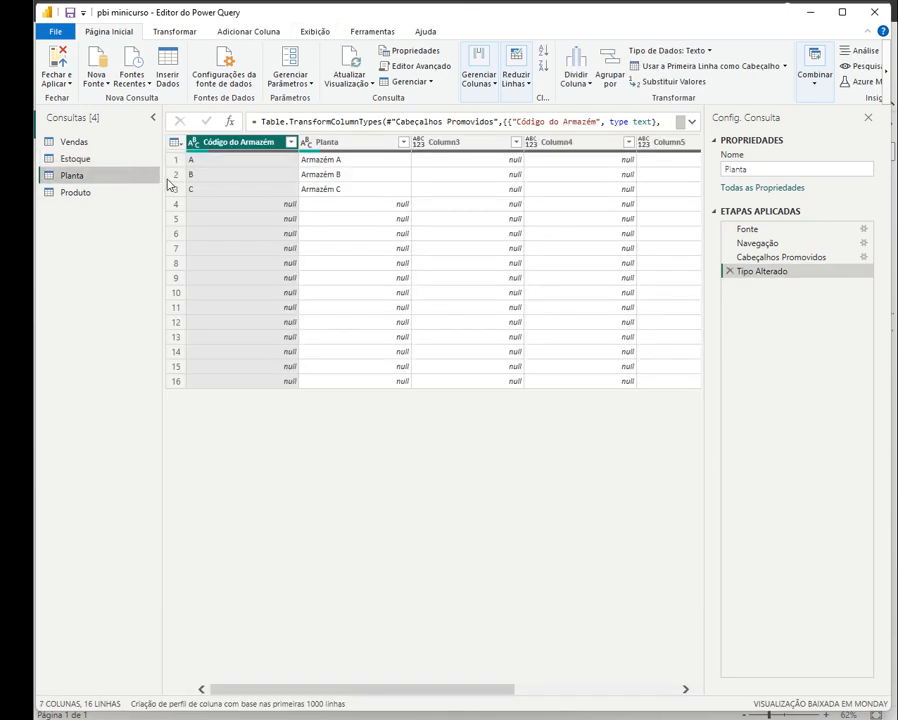
{"action": "left_click", "coordinate": [290, 142]}
{"action": "left_click", "coordinate": [113, 303]}
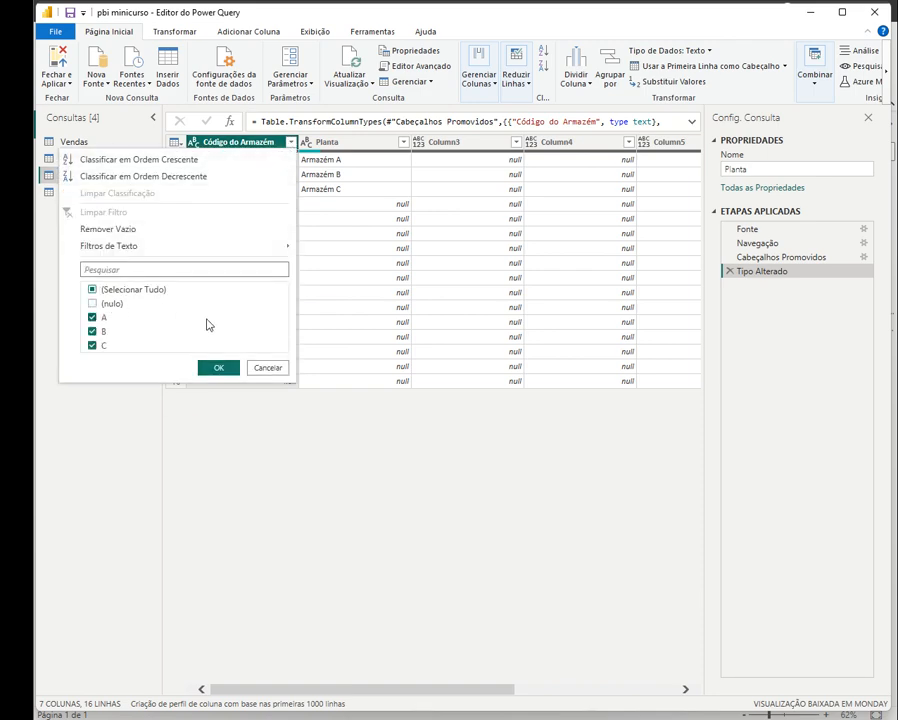
{"action": "left_click", "coordinate": [222, 368]}
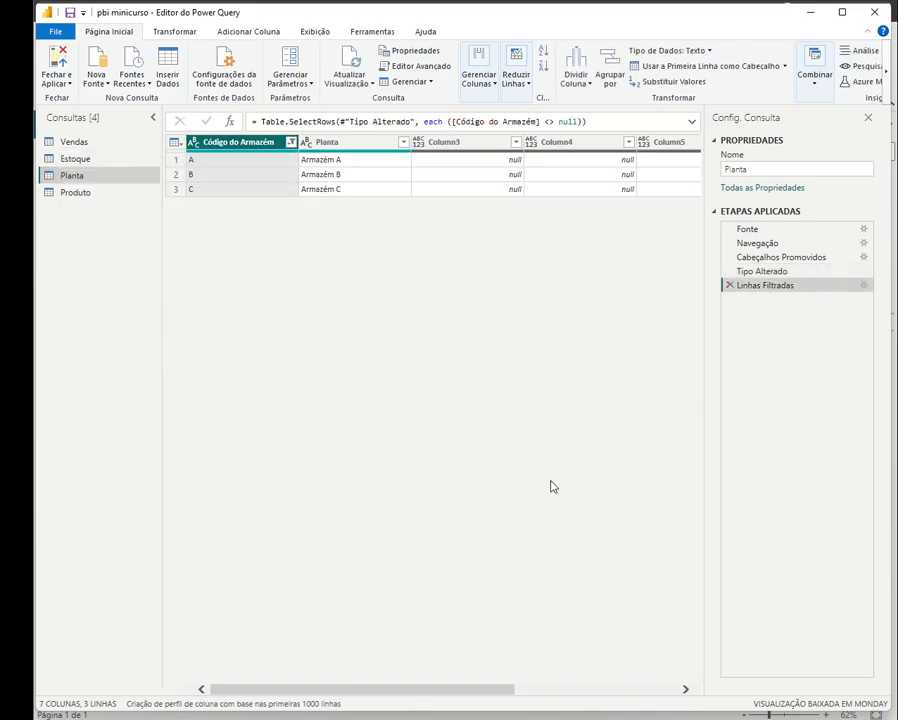
- Remove the empty columns Column3 through Column7 from the Planta query
{"action": "left_click", "coordinate": [484, 150]}
{"action": "left_click_drag", "start_coordinate": [476, 688], "coordinate": [682, 688]}
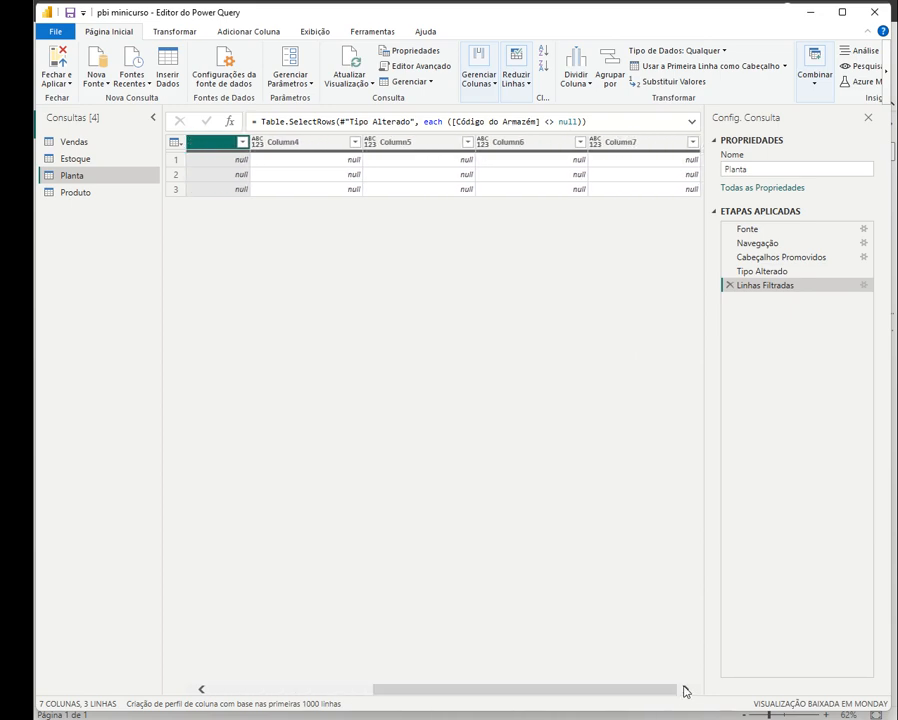
{"action": "left_click", "coordinate": [680, 142], "text": "shift"}
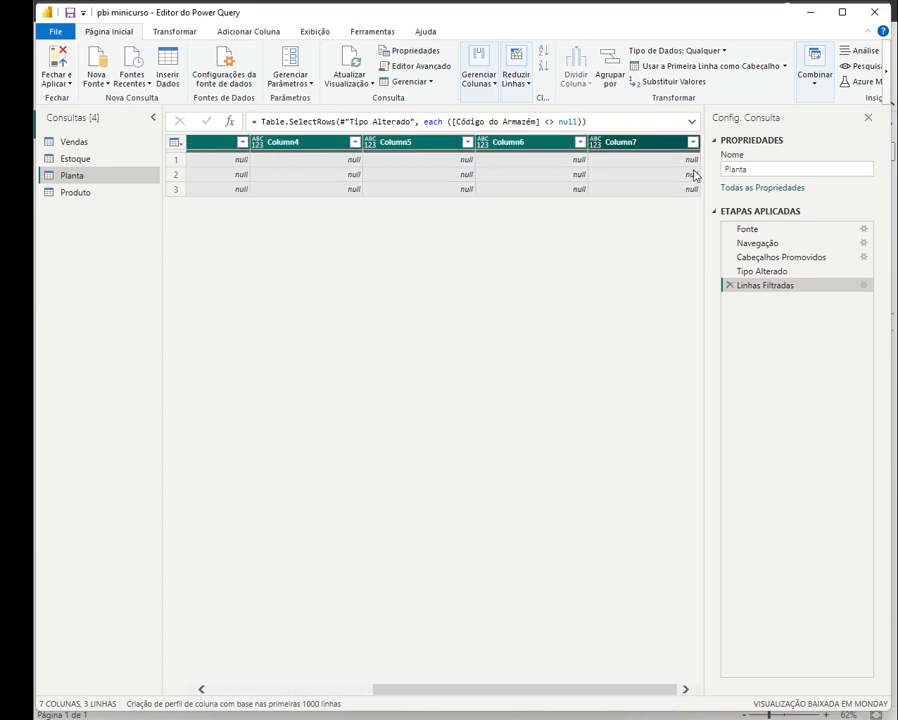
{"action": "key", "text": "Delete"}
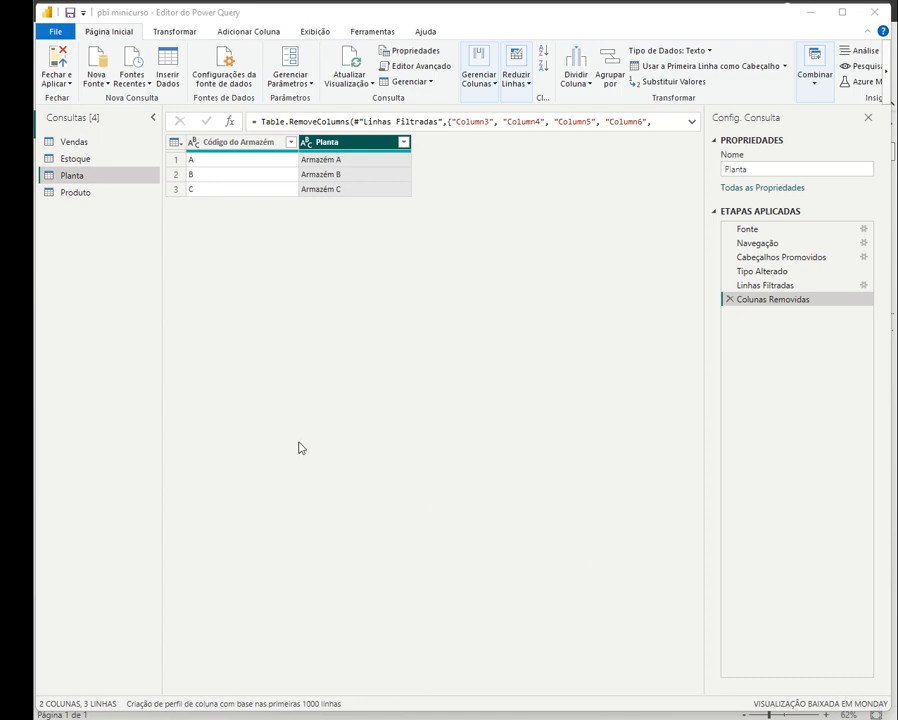
- Review all columns of the Produto query, and close Power Query while applying the changes to the report
{"action": "left_click", "coordinate": [98, 202]}
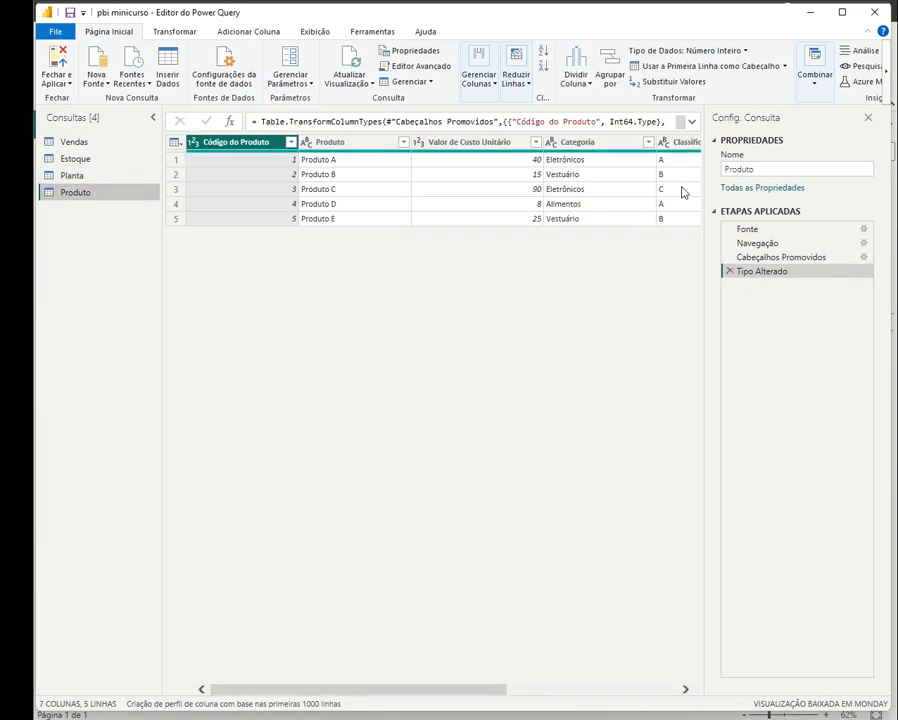
{"action": "left_click_drag", "start_coordinate": [453, 689], "coordinate": [626, 704]}
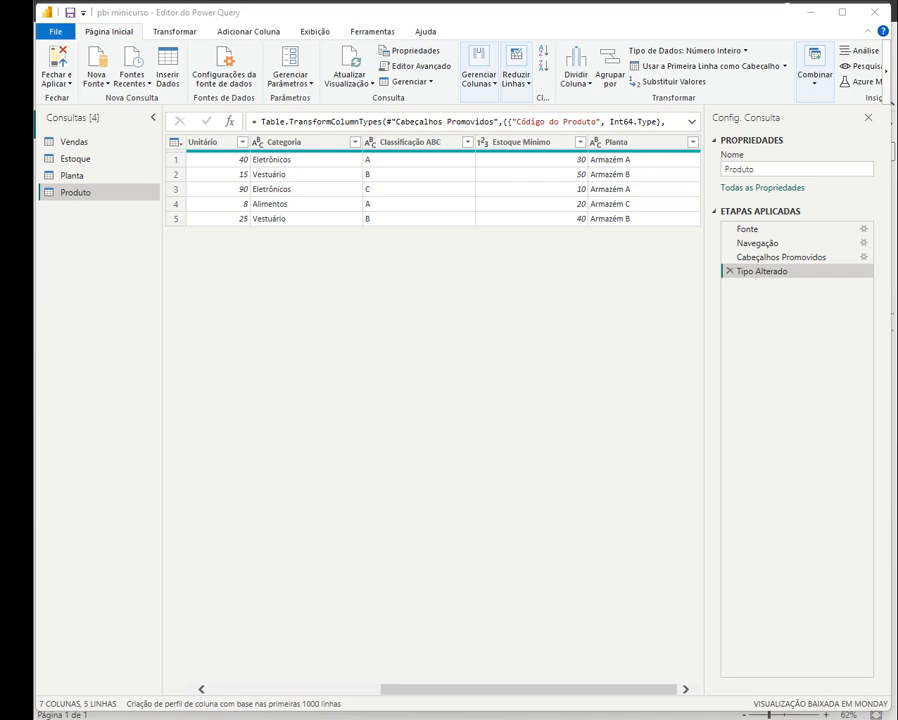
{"action": "left_click_drag", "start_coordinate": [611, 686], "coordinate": [415, 686]}
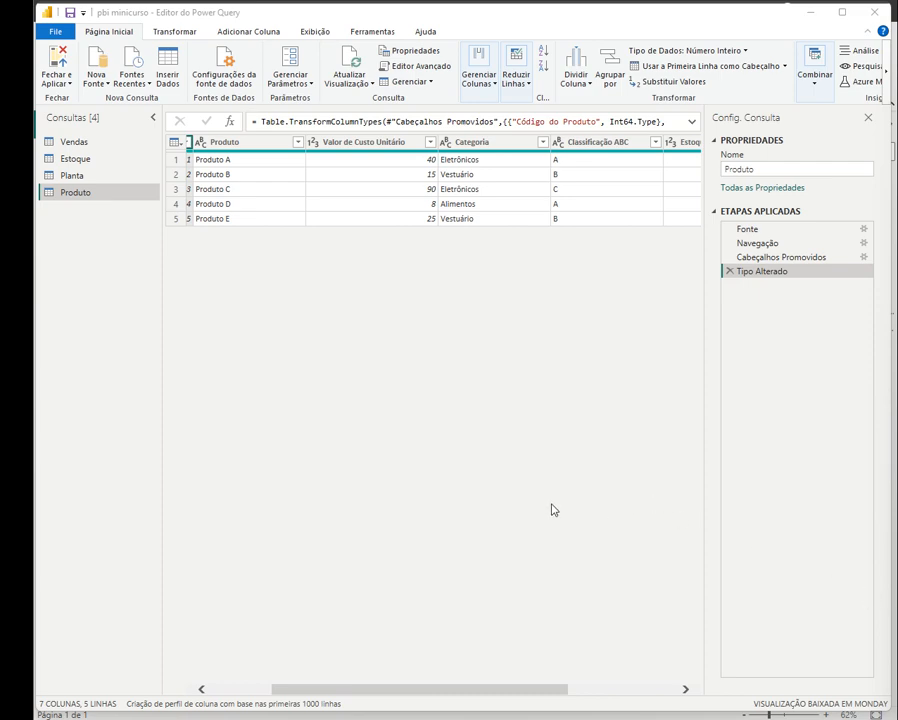
{"action": "left_click_drag", "start_coordinate": [505, 695], "coordinate": [670, 697]}
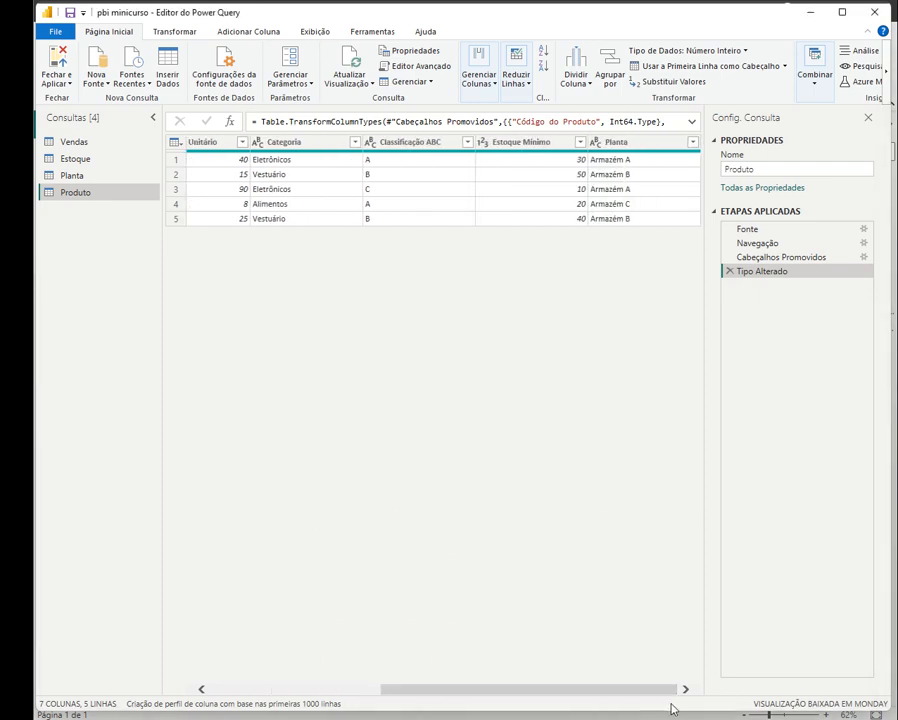
{"action": "left_click", "coordinate": [52, 60]}
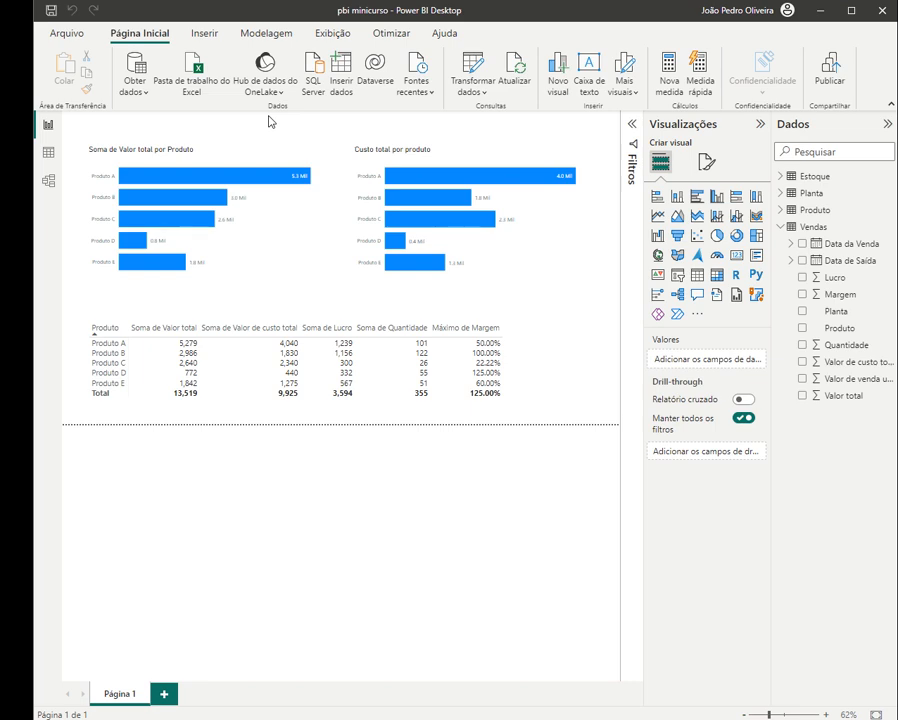
- Collapse the Vendas table's fields and expand the Produto and Planta tables to inspect their loaded fields
{"action": "left_click", "coordinate": [781, 227]}
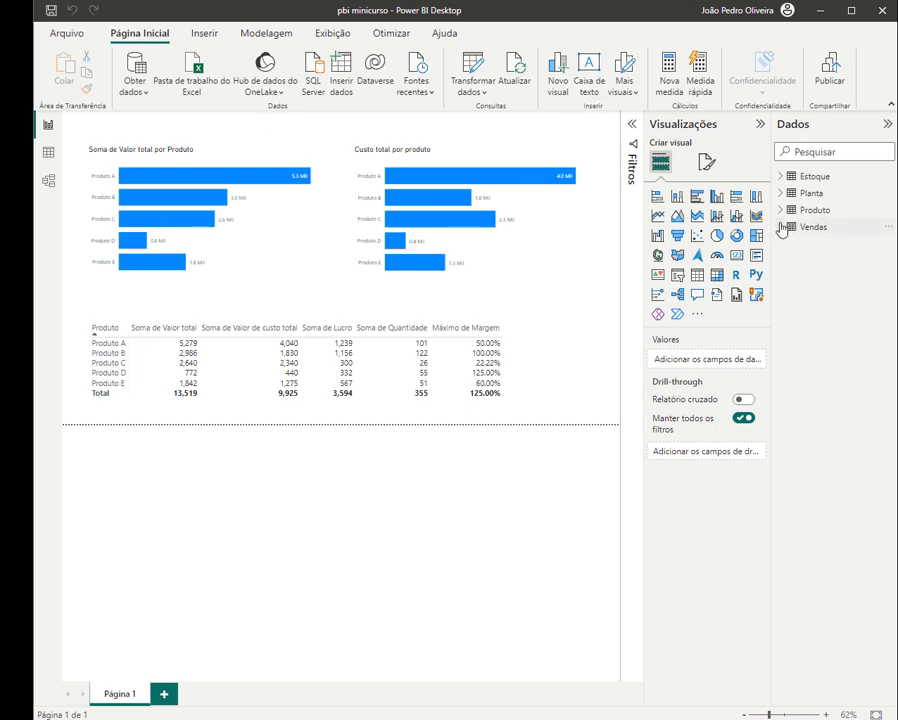
{"action": "left_click", "coordinate": [780, 210]}
{"action": "left_click", "coordinate": [780, 193]}
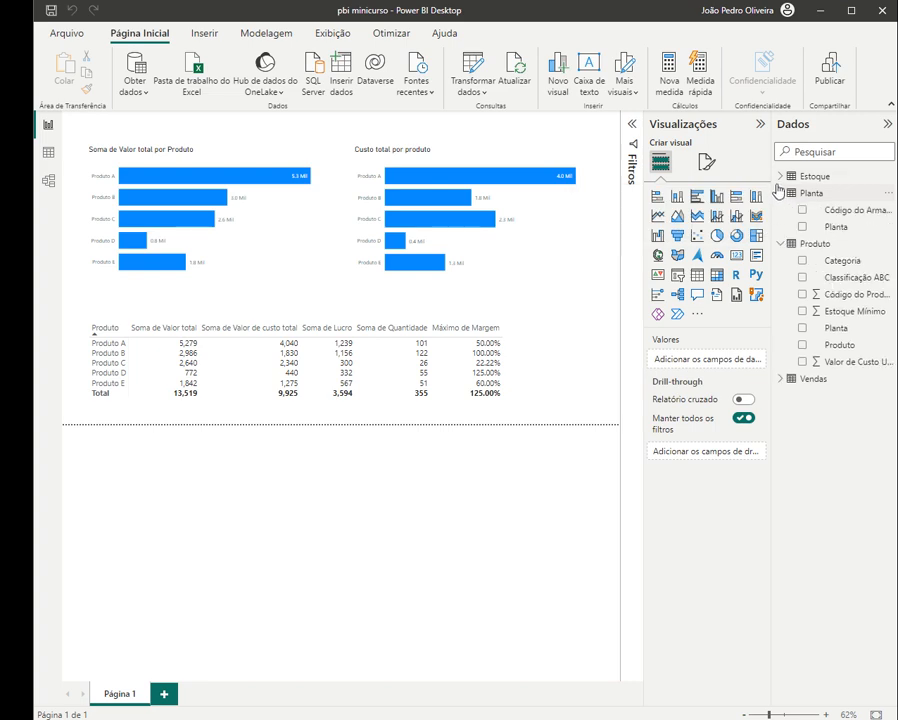
- Expand the Estoque and Vendas tables to inspect their fields, and collapse all four tables again
{"action": "left_click", "coordinate": [780, 176]}
{"action": "left_click", "coordinate": [781, 463]}
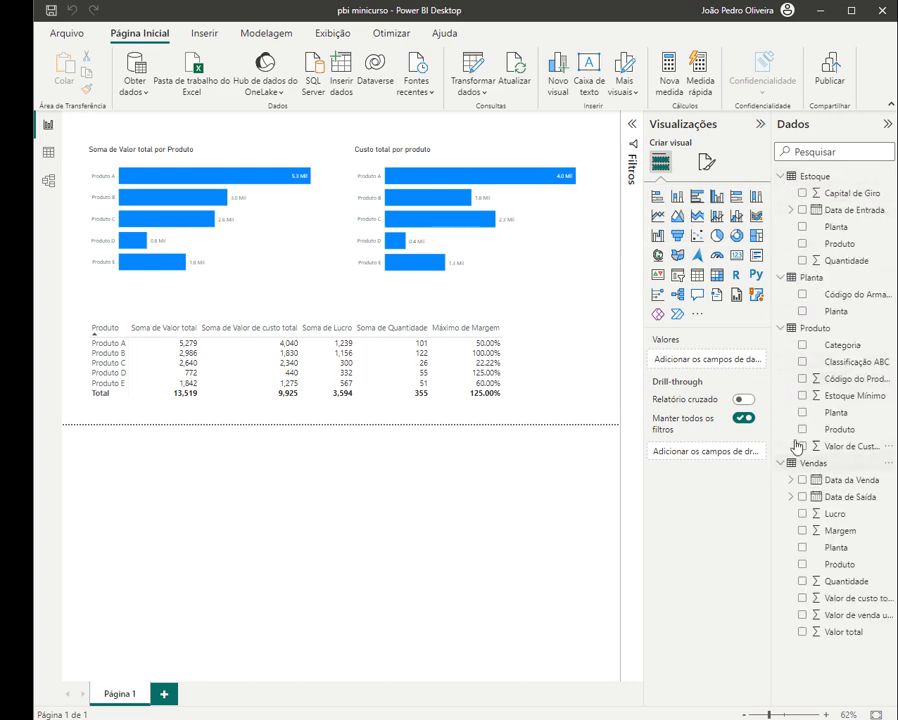
{"action": "left_click", "coordinate": [781, 463]}
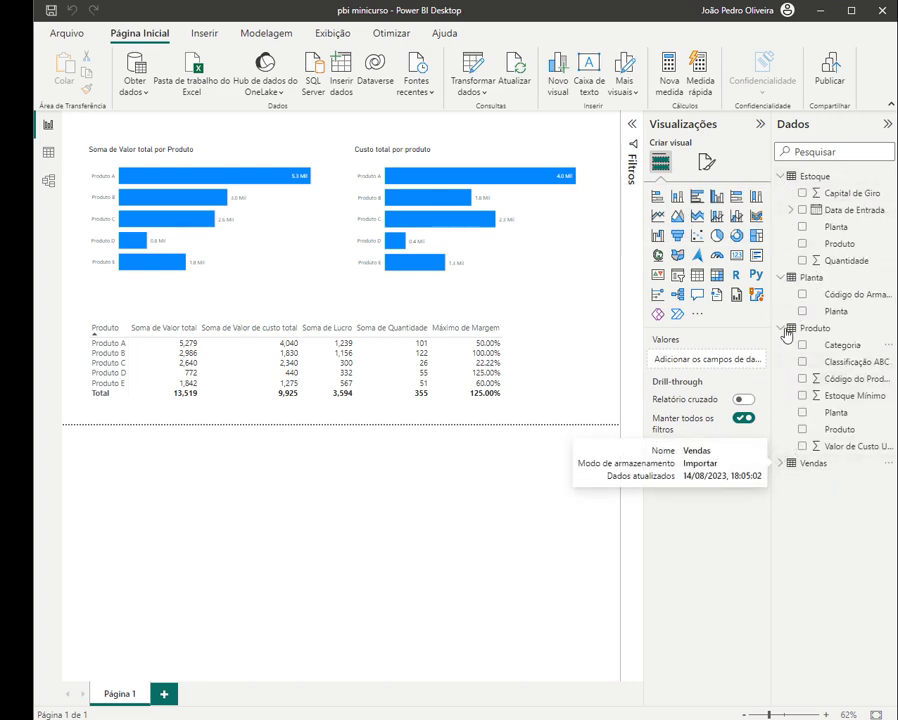
{"action": "left_click", "coordinate": [783, 329]}
{"action": "left_click", "coordinate": [781, 277]}
{"action": "left_click", "coordinate": [781, 176]}
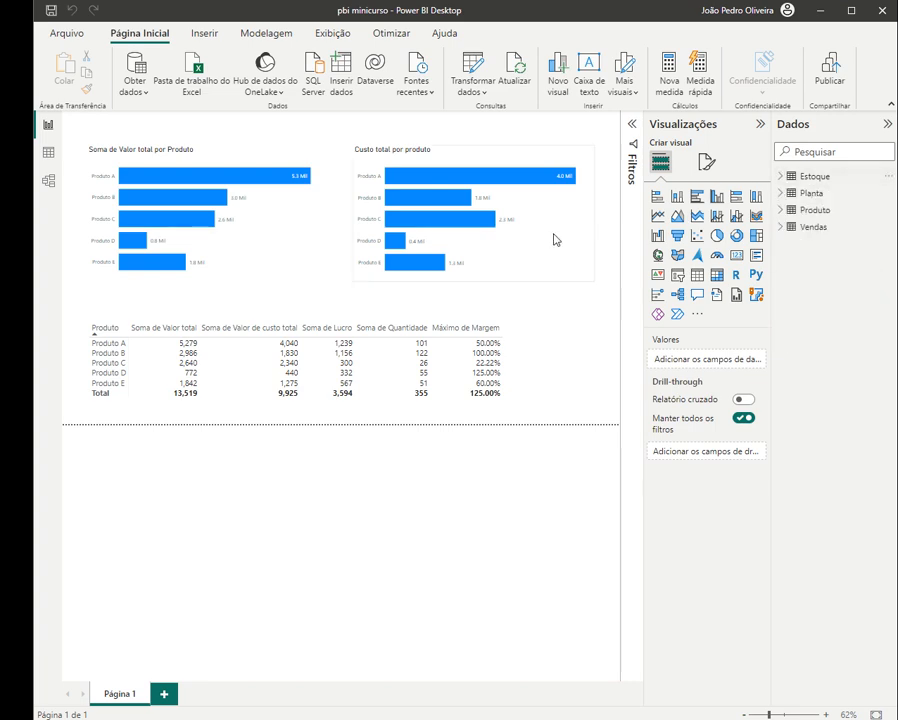
- Delete both bar charts and the table visual from the report page, and collapse the list of data tables
{"action": "mouse_move", "coordinate": [343, 330]}
{"action": "left_mouse_down"}
{"action": "mouse_move", "coordinate": [34, 120]}
{"action": "mouse_move", "coordinate": [62, 152]}
{"action": "left_mouse_up"}
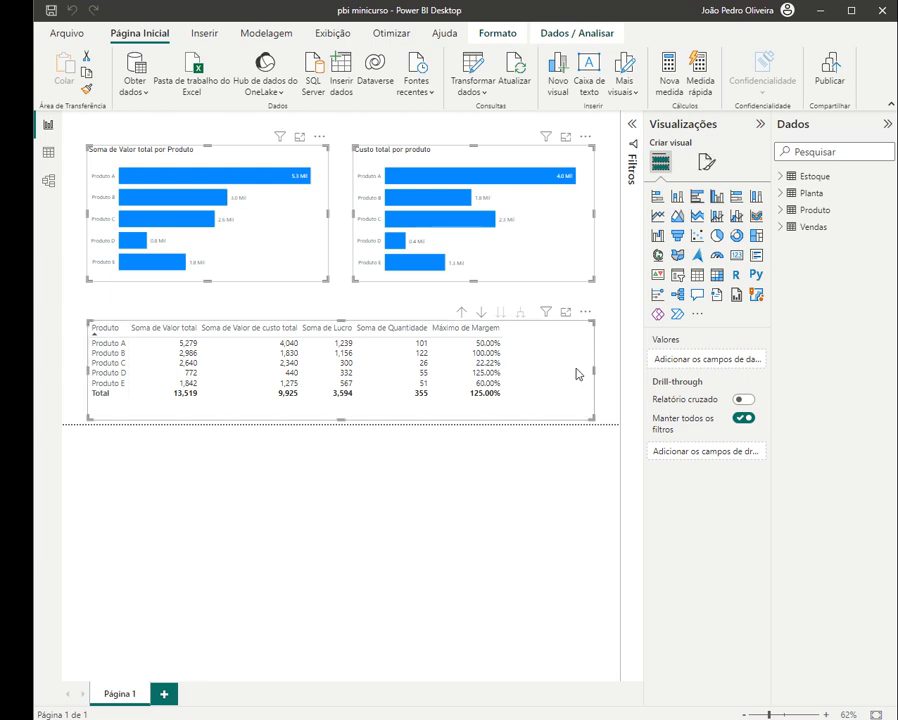
{"action": "key", "text": "Delete"}
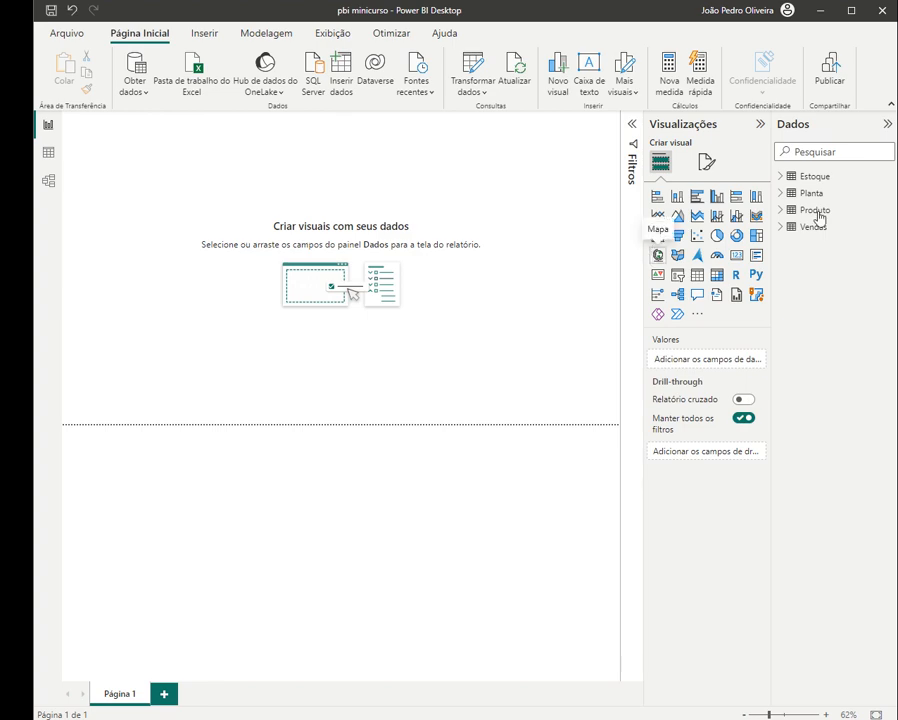
{"action": "left_click", "coordinate": [887, 124]}
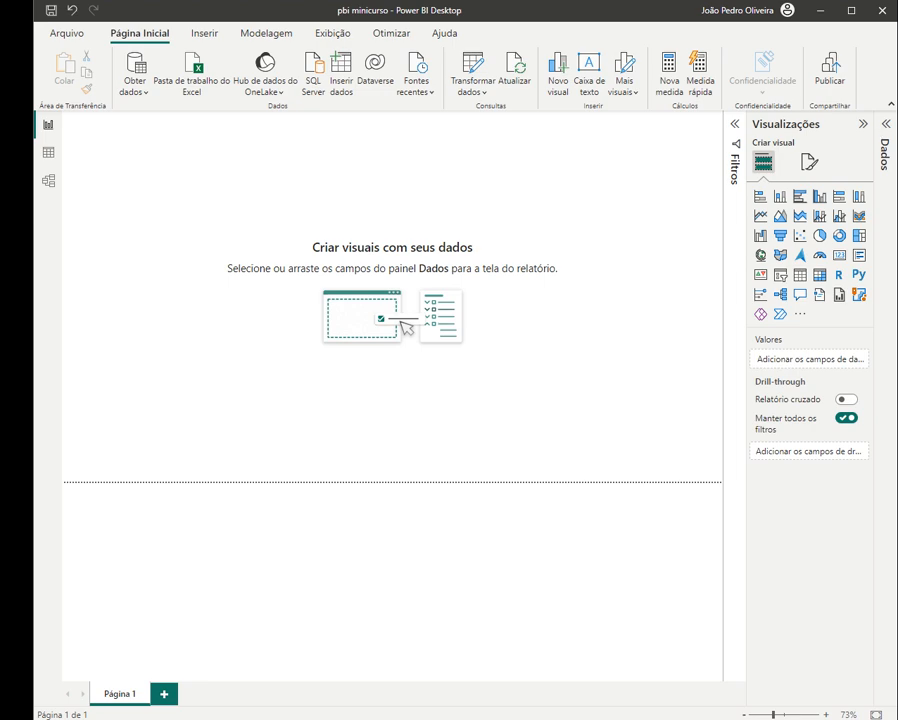
{"action": "left_click", "coordinate": [807, 161]}
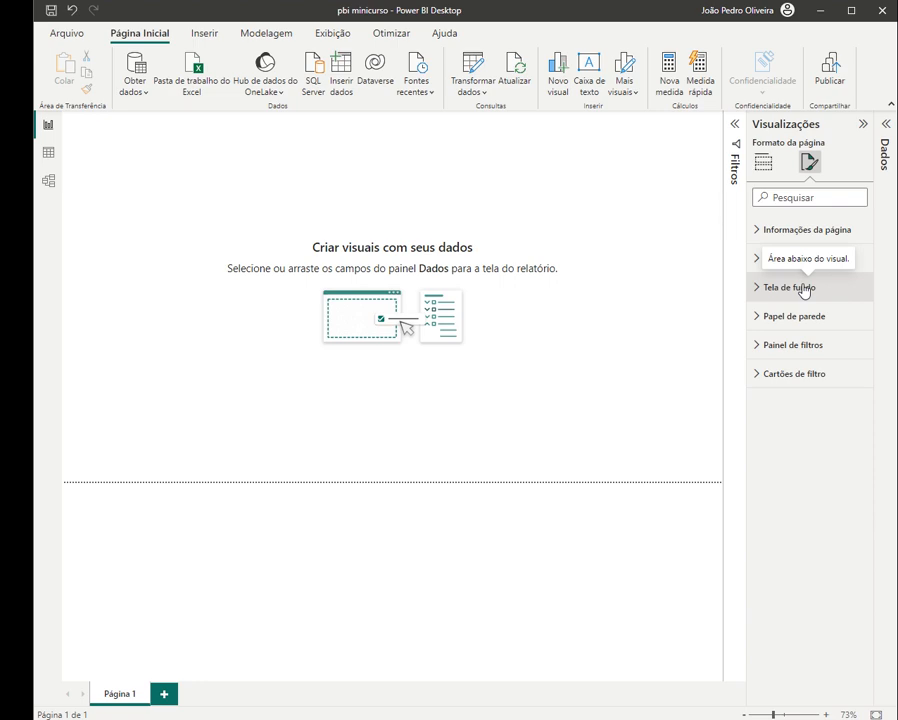
{"action": "left_click", "coordinate": [803, 290]}
{"action": "left_click", "coordinate": [853, 373]}
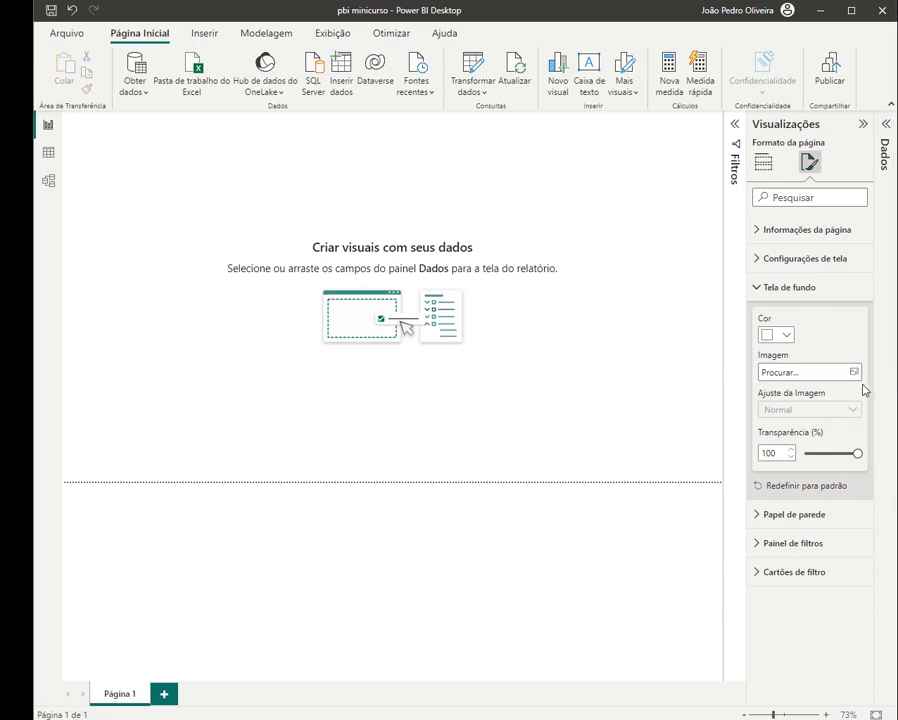
{"action": "left_click", "coordinate": [799, 290]}
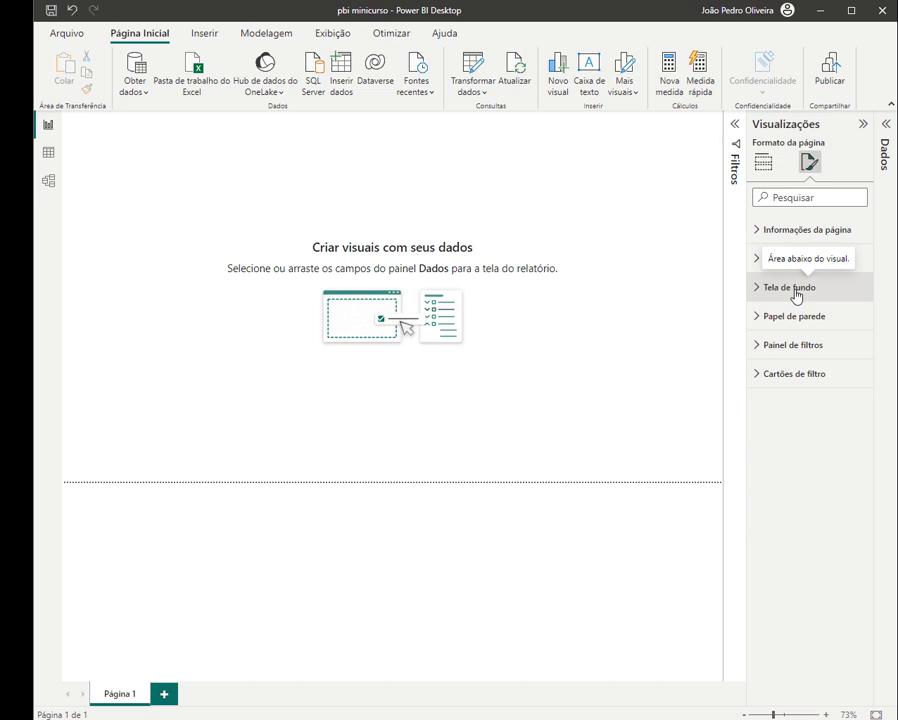
{"action": "left_click", "coordinate": [765, 164]}
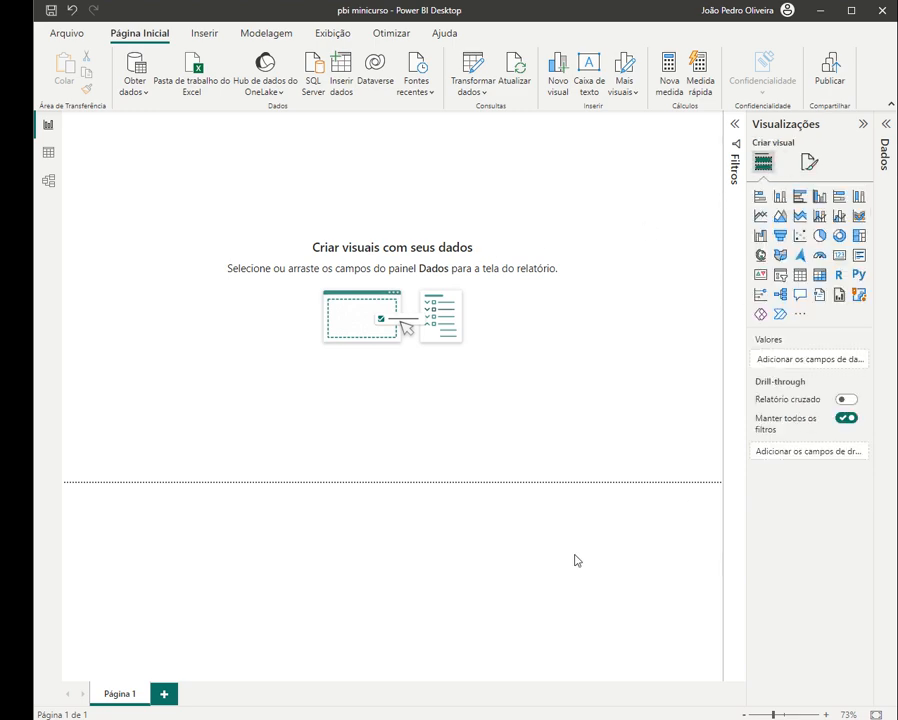
{"action": "left_click_drag", "start_coordinate": [156, 196], "coordinate": [640, 388]}
- Set the image Dashboard Gestão de Estoques from the Data Analytics folder as the page's canvas background (Tela de fundo)
{"action": "left_click", "coordinate": [810, 163]}
{"action": "left_click", "coordinate": [804, 287]}
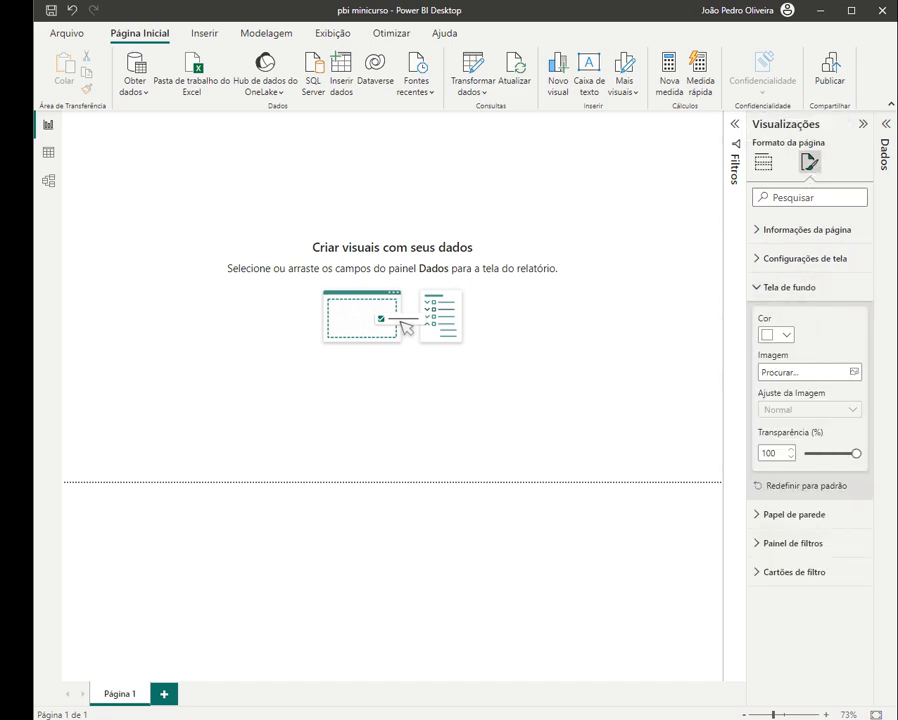
{"action": "left_click", "coordinate": [789, 516]}
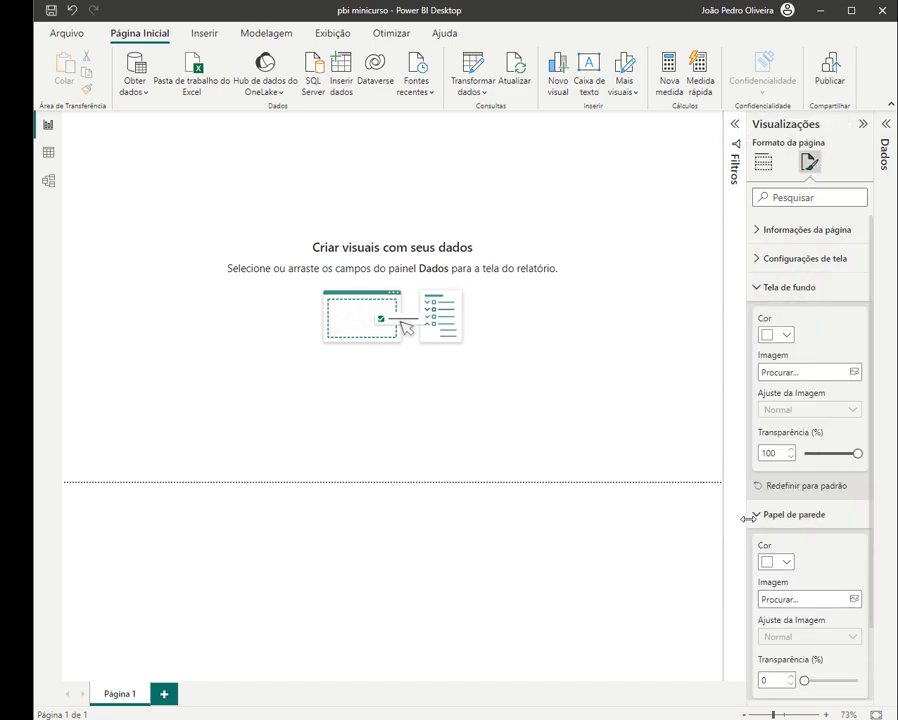
{"action": "left_click", "coordinate": [764, 516]}
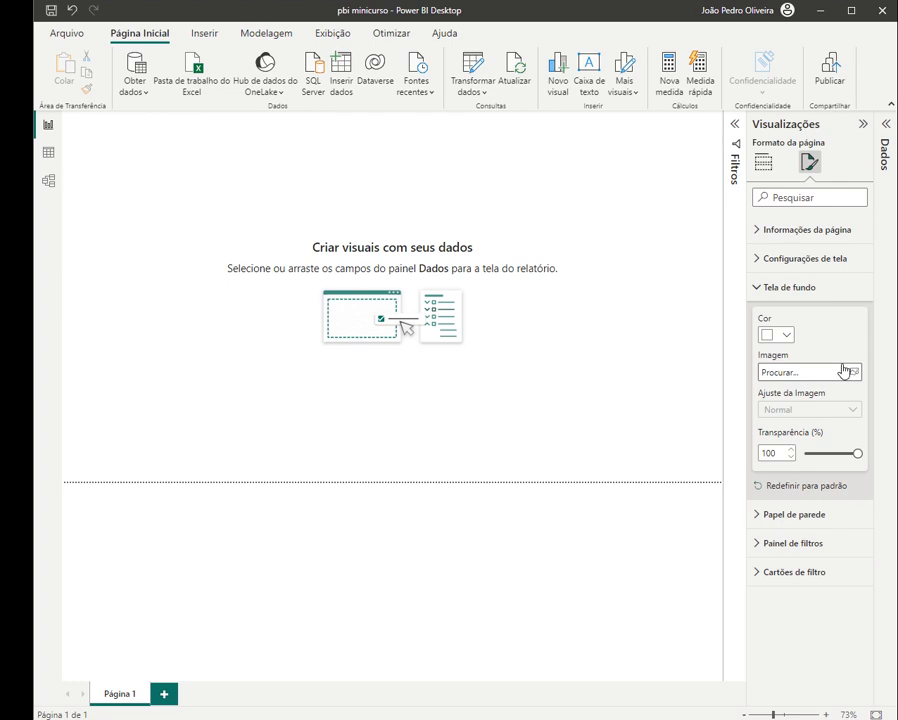
{"action": "left_click", "coordinate": [810, 374]}
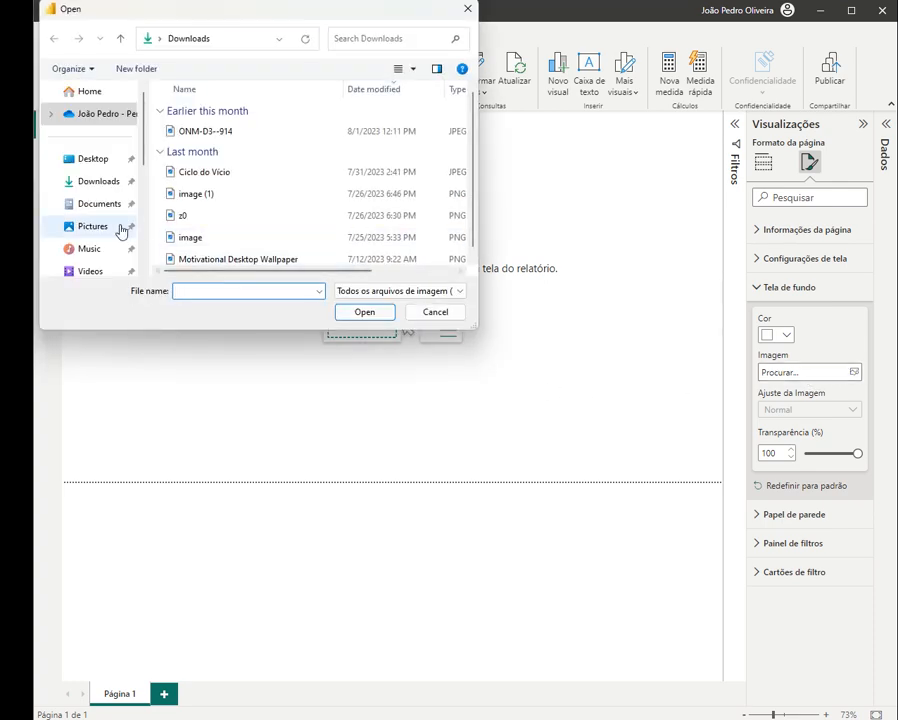
{"action": "scroll", "coordinate": [110, 230], "scroll_direction": "down", "scroll_amount": 3}
{"action": "scroll", "coordinate": [104, 232], "scroll_direction": "down", "scroll_amount": 1}
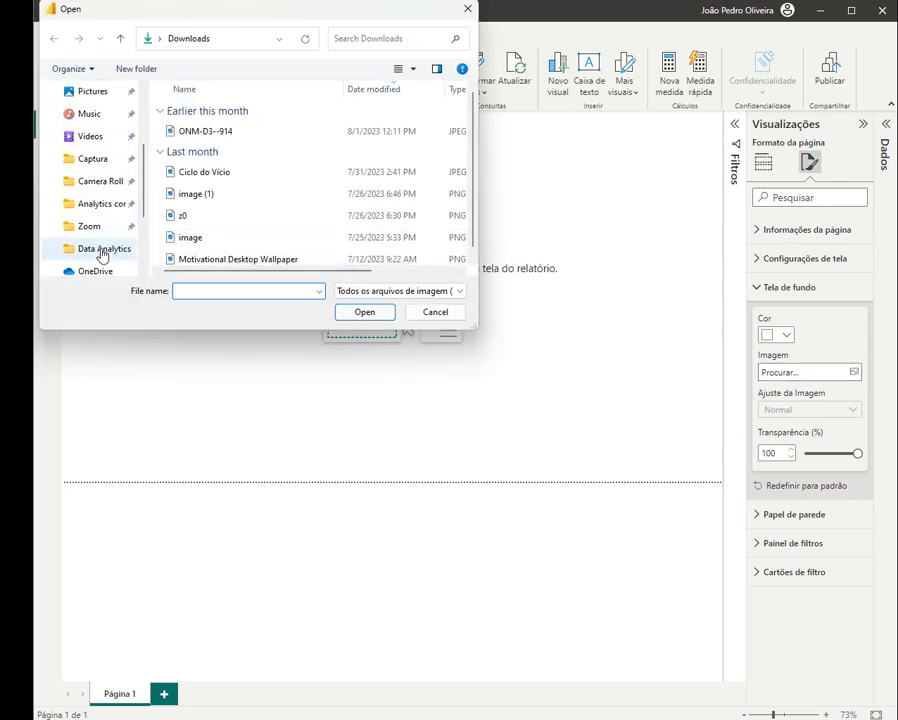
{"action": "left_click", "coordinate": [104, 250]}
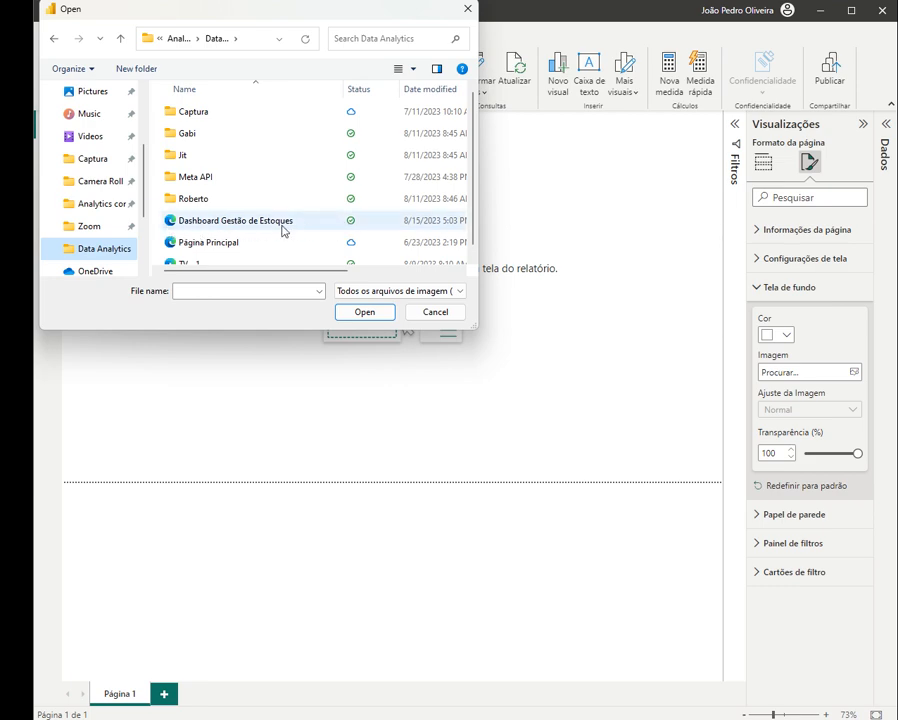
{"action": "left_click", "coordinate": [188, 228]}
{"action": "double_click", "coordinate": [188, 228]}
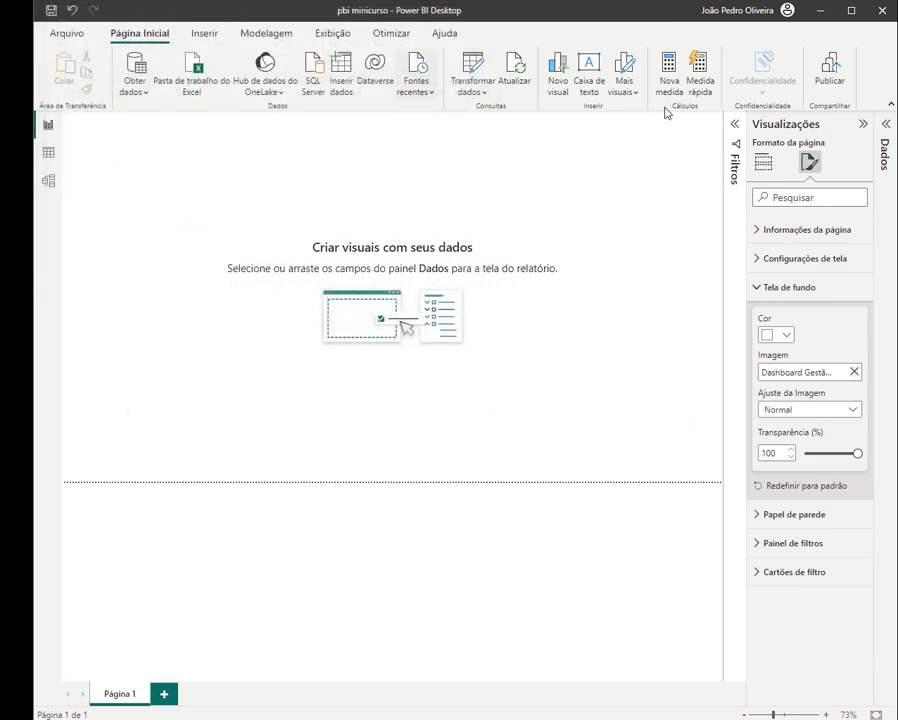
- Set the transparency of the page's background image to 0%
{"action": "left_click_drag", "start_coordinate": [141, 156], "coordinate": [618, 393]}
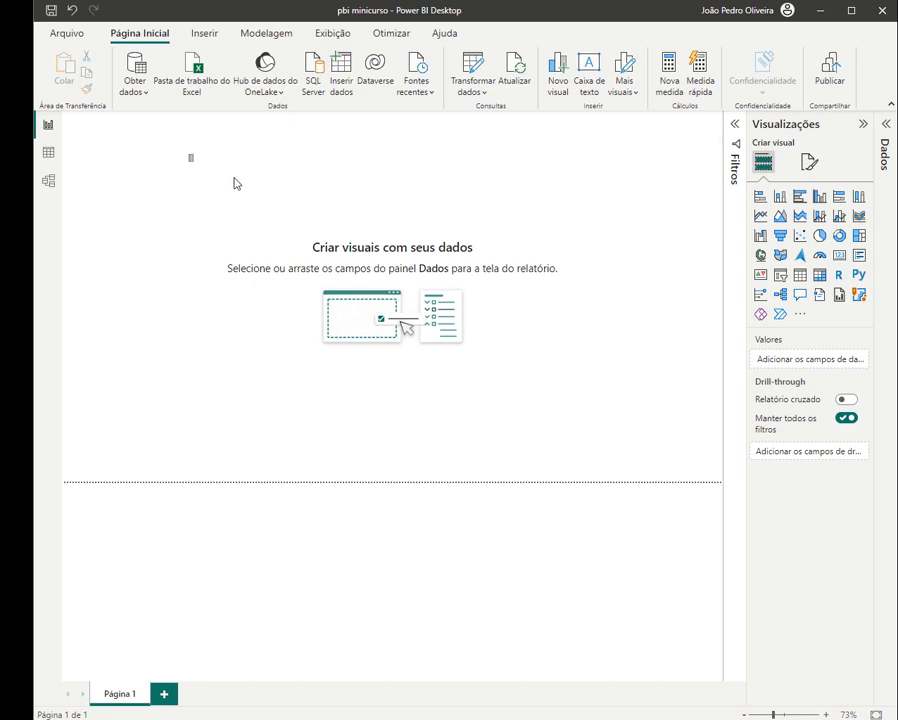
{"action": "left_click", "coordinate": [809, 162]}
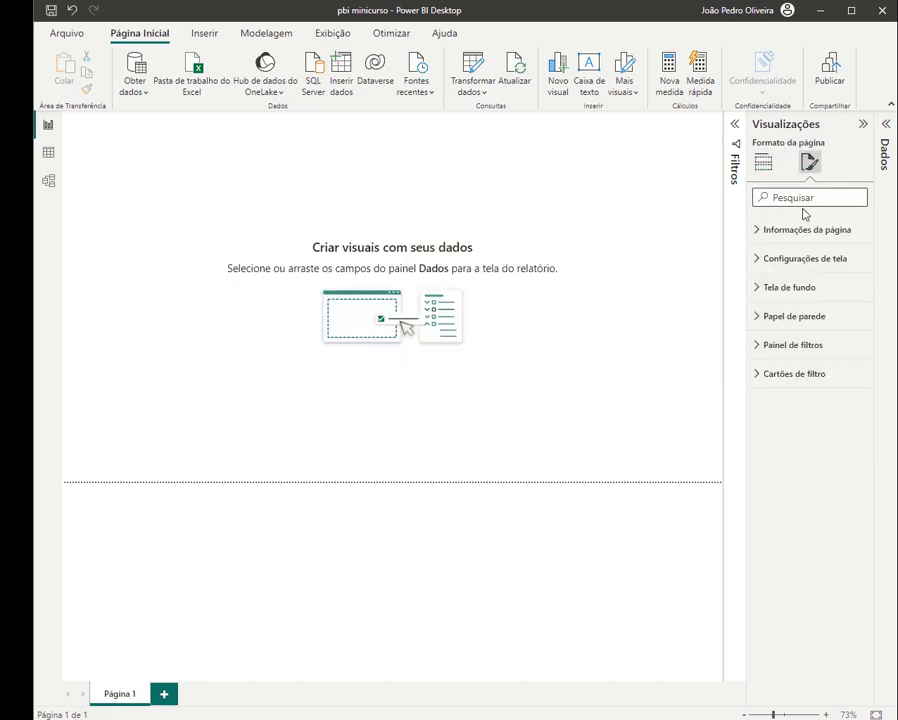
{"action": "left_click", "coordinate": [796, 288]}
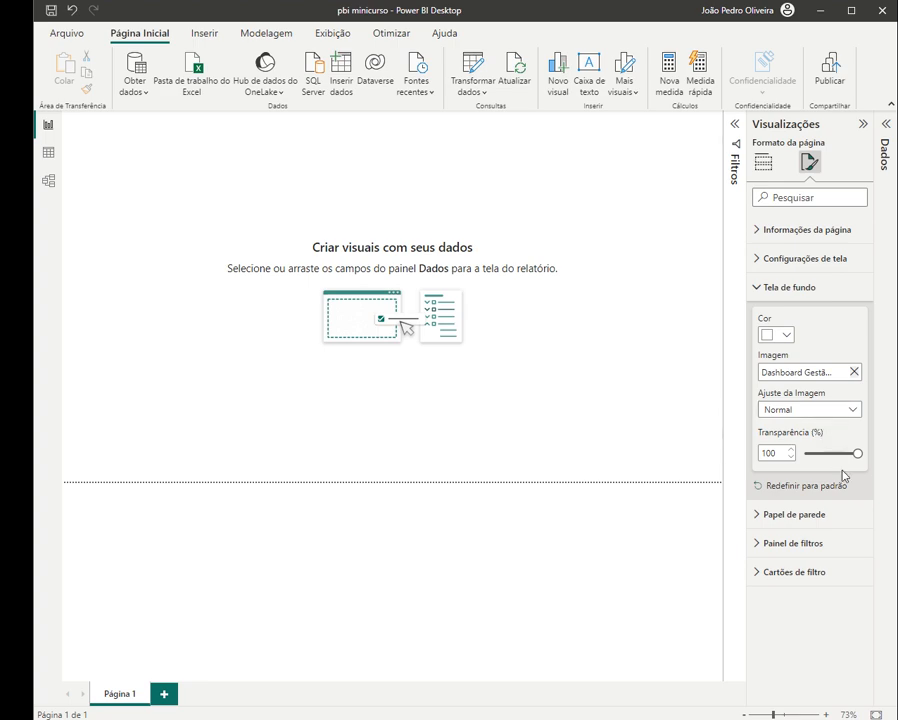
{"action": "left_click_drag", "start_coordinate": [859, 454], "coordinate": [667, 471]}
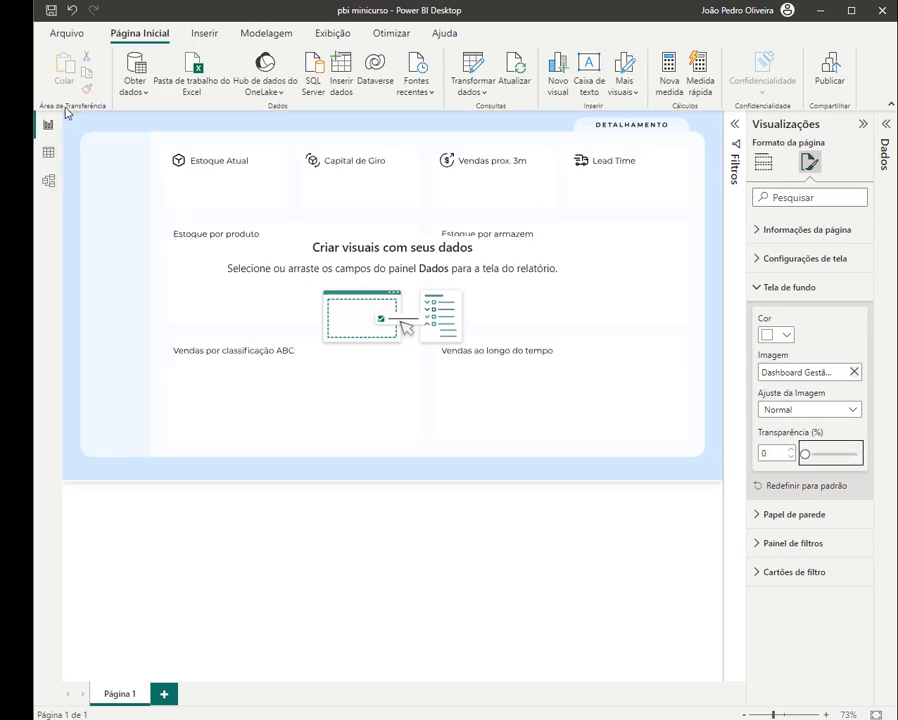
{"action": "left_click_drag", "start_coordinate": [70, 112], "coordinate": [710, 418]}
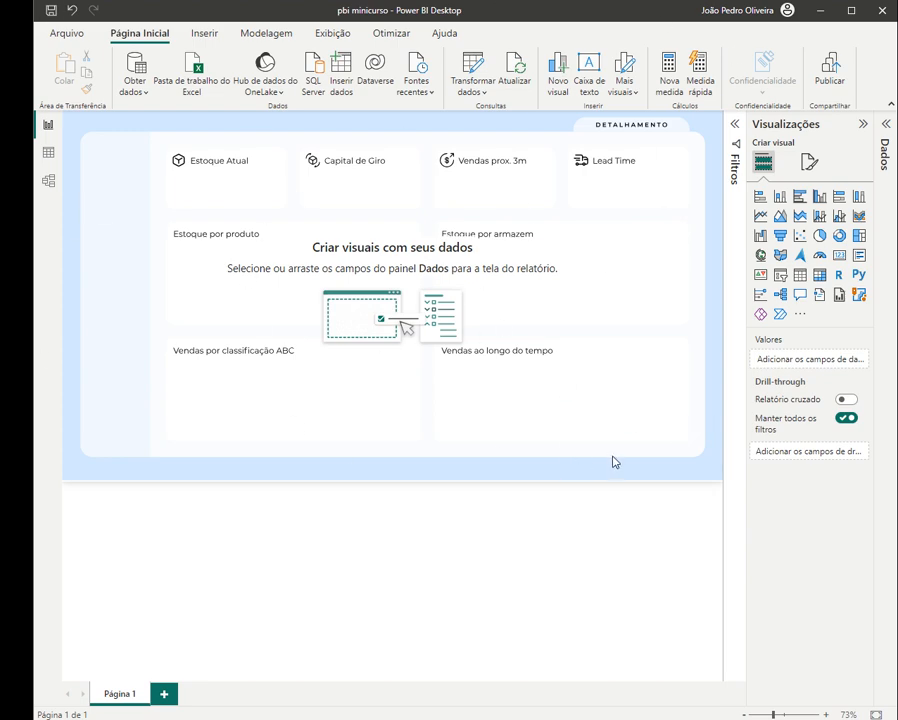
{"action": "left_click", "coordinate": [808, 163]}
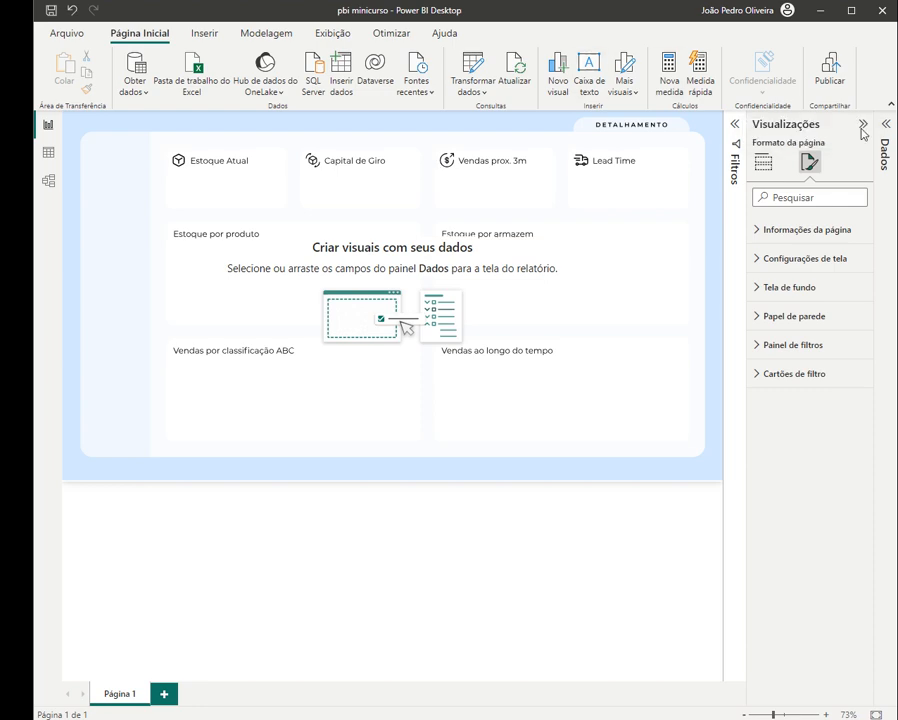
{"action": "left_click", "coordinate": [785, 287]}
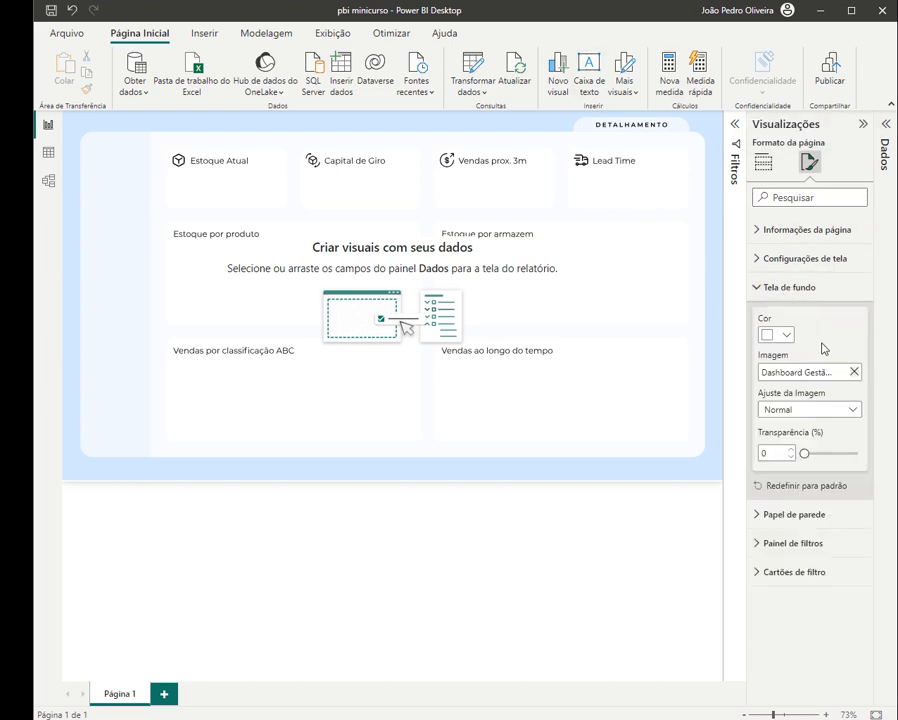
{"action": "left_click", "coordinate": [73, 147]}
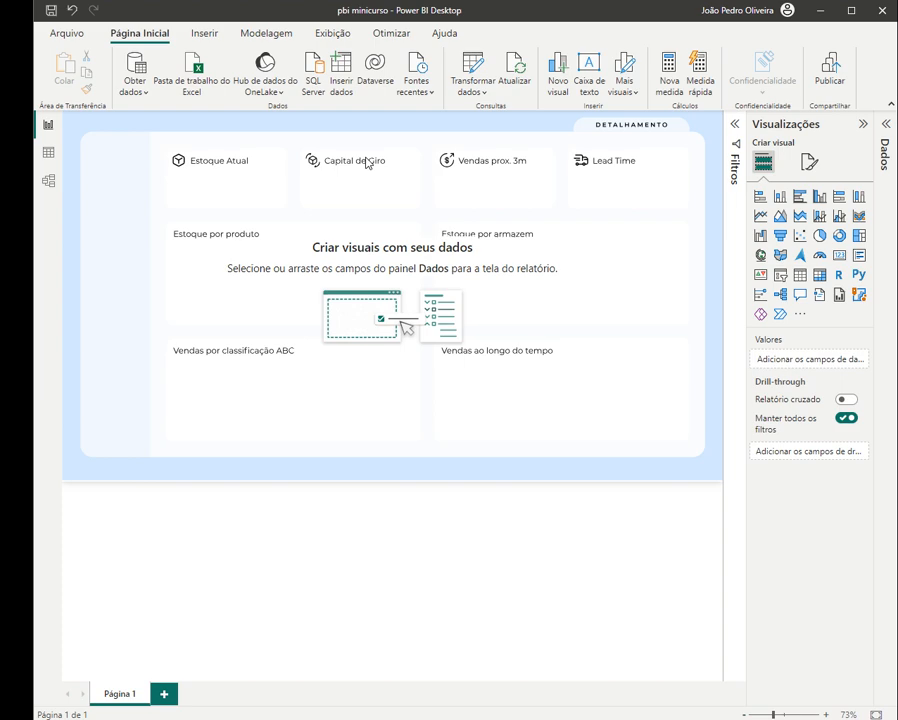
- Set the image fit (Ajuste da Imagem) of the page's background to Ajuste
{"action": "left_click", "coordinate": [808, 163]}
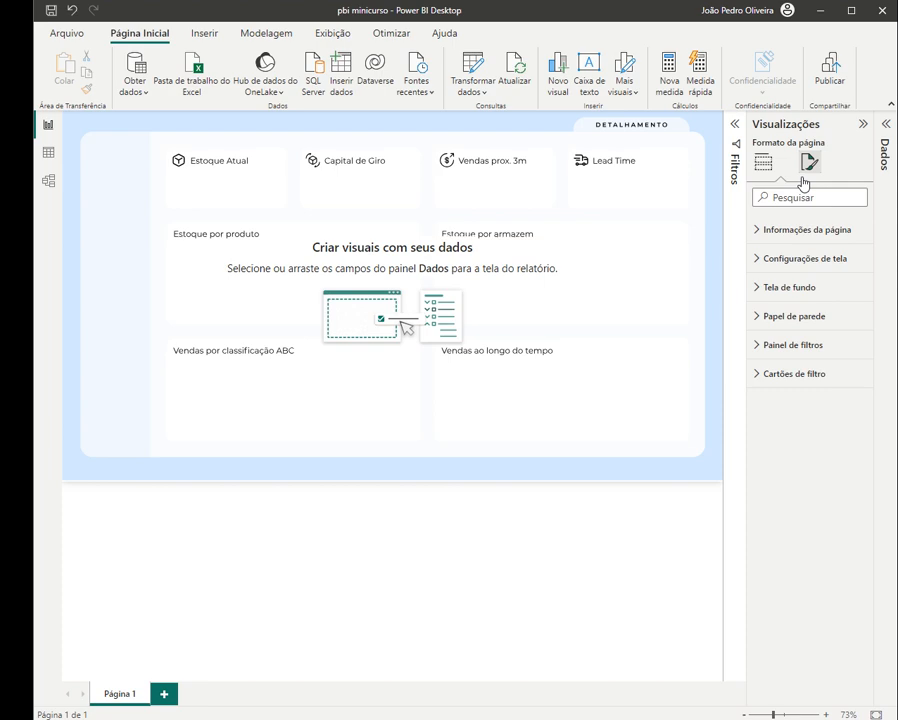
{"action": "left_click", "coordinate": [766, 289]}
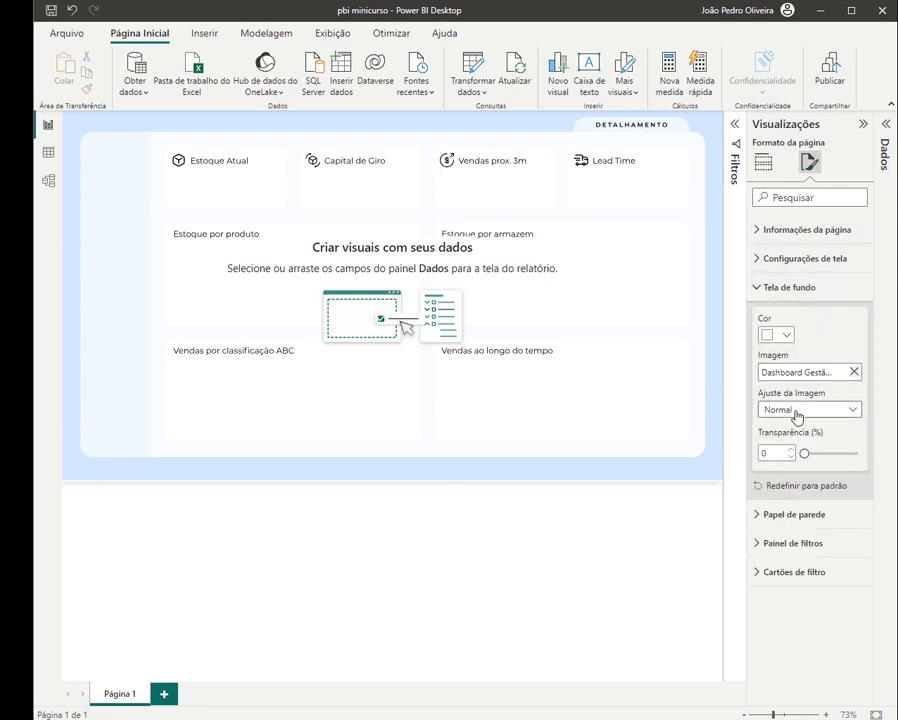
{"action": "left_click", "coordinate": [797, 416]}
{"action": "left_click", "coordinate": [786, 445]}
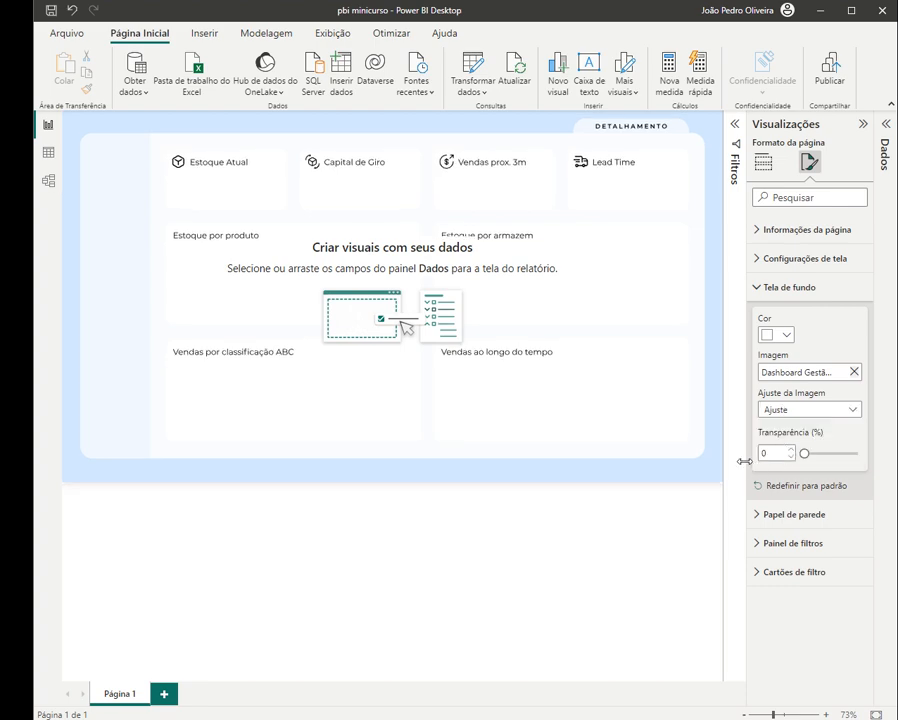
{"action": "left_click_drag", "start_coordinate": [714, 475], "coordinate": [59, 68]}
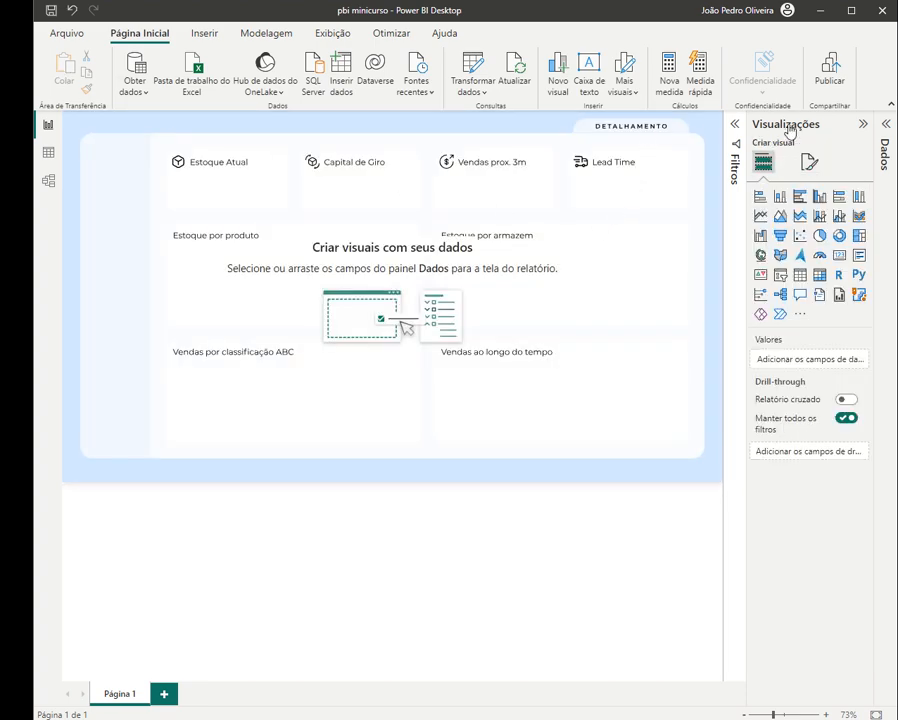
- Enlarge the report page by collapsing the data and visualization panes, and examine the card and chart areas of the background layout
{"action": "left_click", "coordinate": [884, 127]}
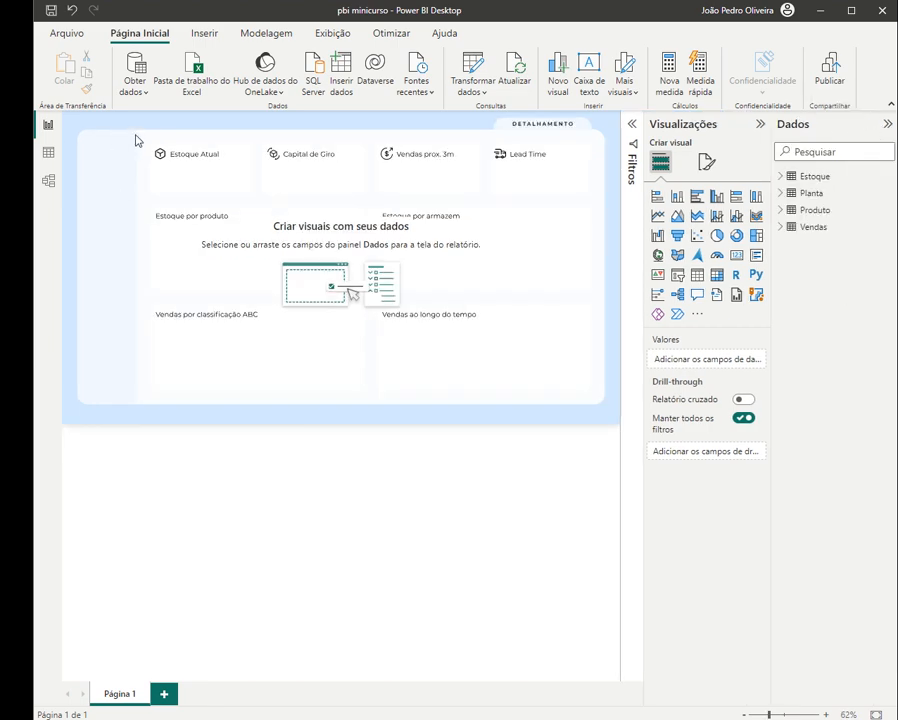
{"action": "left_click_drag", "start_coordinate": [140, 136], "coordinate": [622, 196]}
{"action": "left_click", "coordinate": [885, 124]}
{"action": "left_click", "coordinate": [861, 124]}
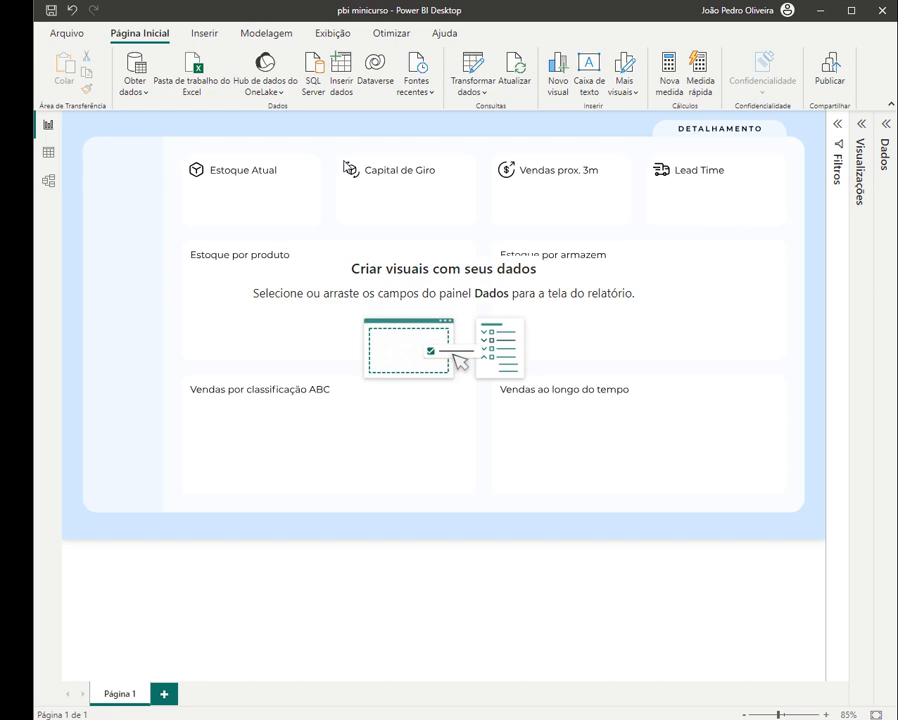
{"action": "left_click_drag", "start_coordinate": [483, 155], "coordinate": [643, 234]}
{"action": "left_click_drag", "start_coordinate": [645, 147], "coordinate": [788, 226]}
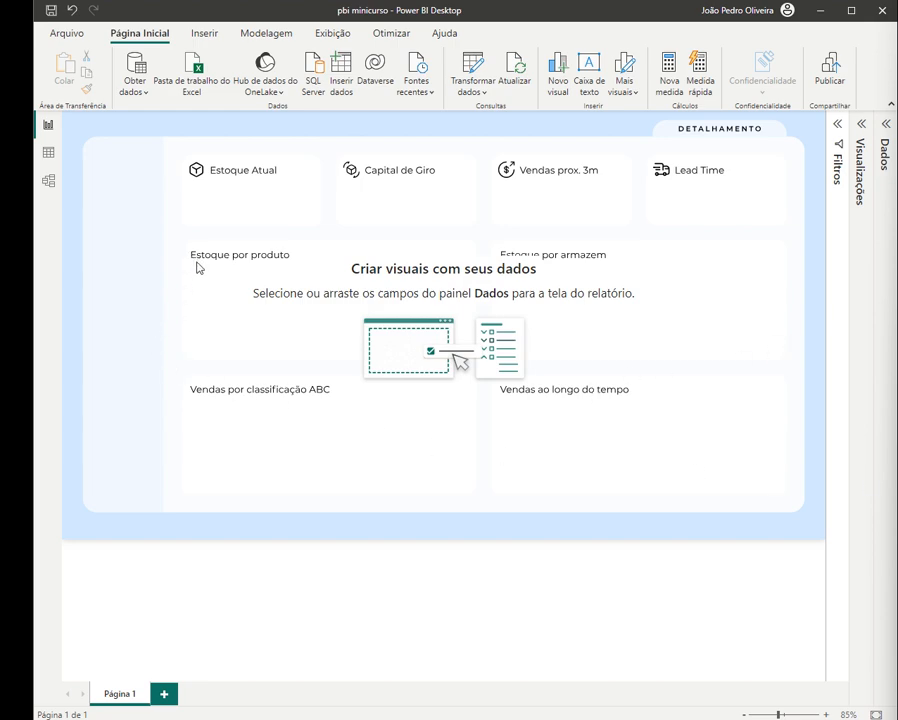
{"action": "mouse_move", "coordinate": [178, 246]}
{"action": "left_mouse_down"}
{"action": "mouse_move", "coordinate": [410, 340]}
{"action": "mouse_move", "coordinate": [466, 376]}
{"action": "mouse_move", "coordinate": [482, 340]}
{"action": "left_mouse_up"}
{"action": "left_click_drag", "start_coordinate": [499, 239], "coordinate": [659, 332]}
{"action": "left_click_drag", "start_coordinate": [172, 378], "coordinate": [396, 500]}
{"action": "left_click_drag", "start_coordinate": [481, 373], "coordinate": [782, 490]}
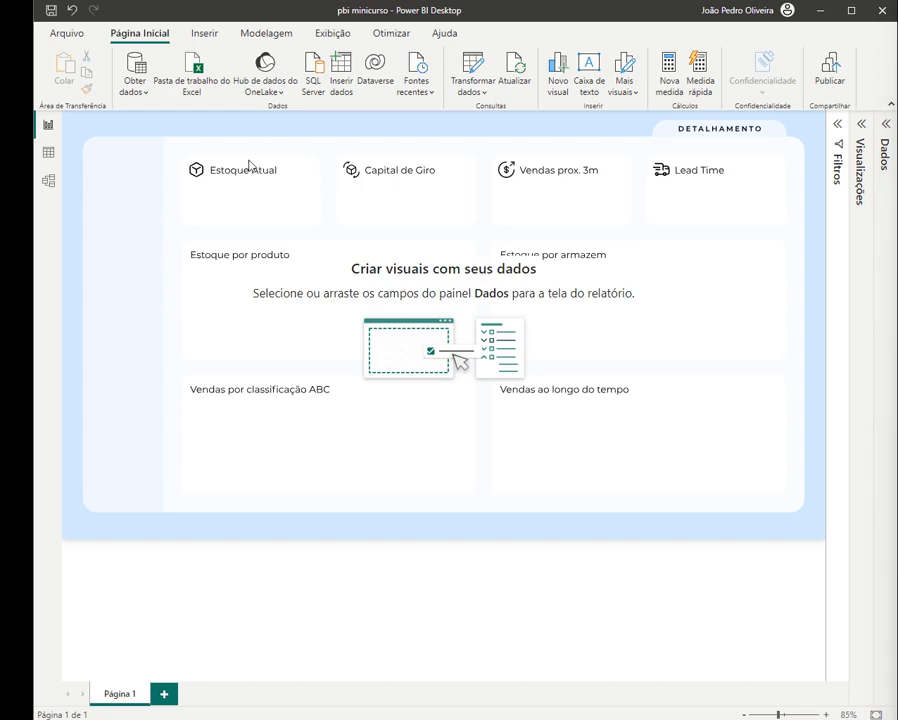
{"action": "left_click_drag", "start_coordinate": [180, 151], "coordinate": [332, 225]}
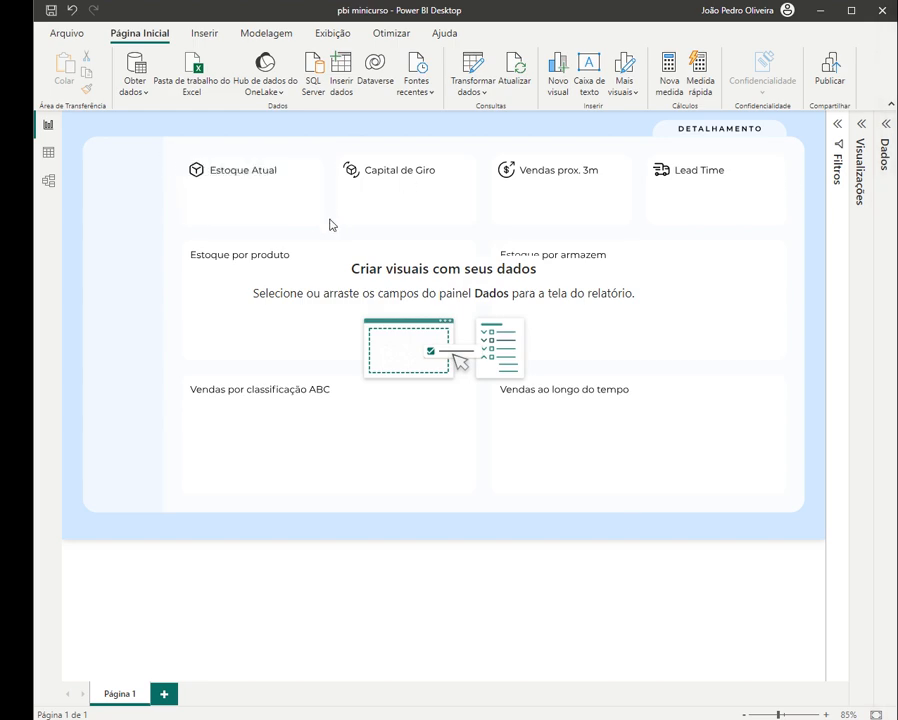
- List the fields of the Estoque and Vendas tables and examine their records, including the entry, sale and exit date columns
{"action": "left_click", "coordinate": [889, 125]}
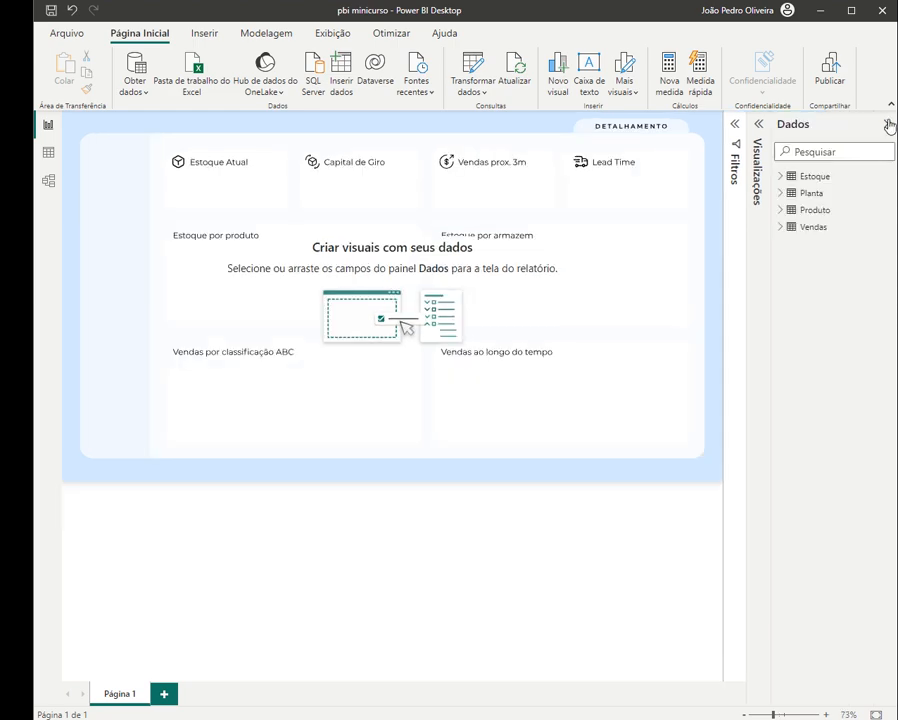
{"action": "left_click", "coordinate": [786, 176]}
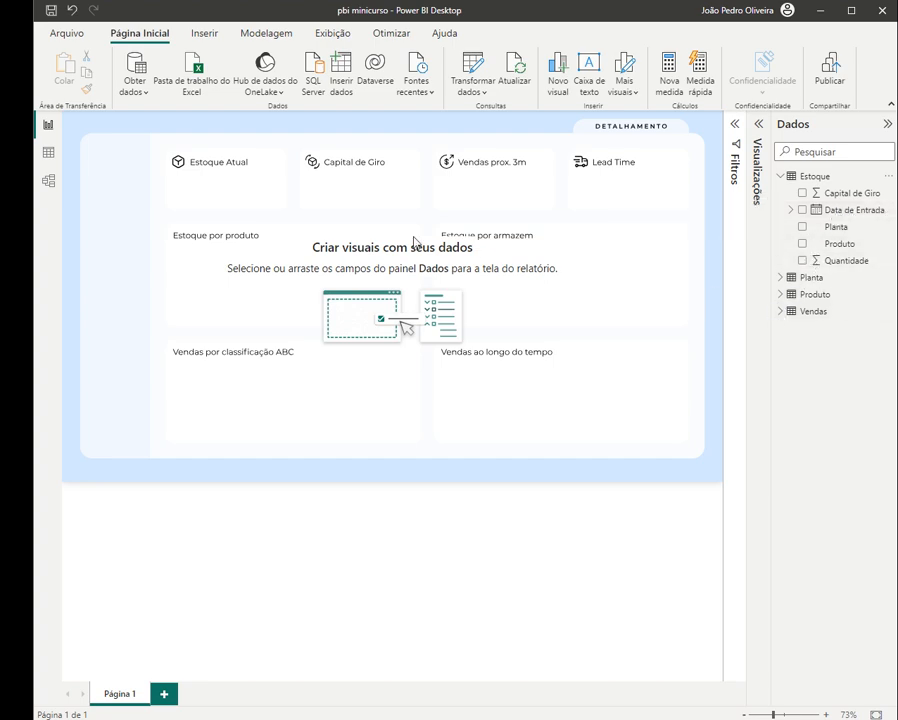
{"action": "left_click", "coordinate": [780, 311]}
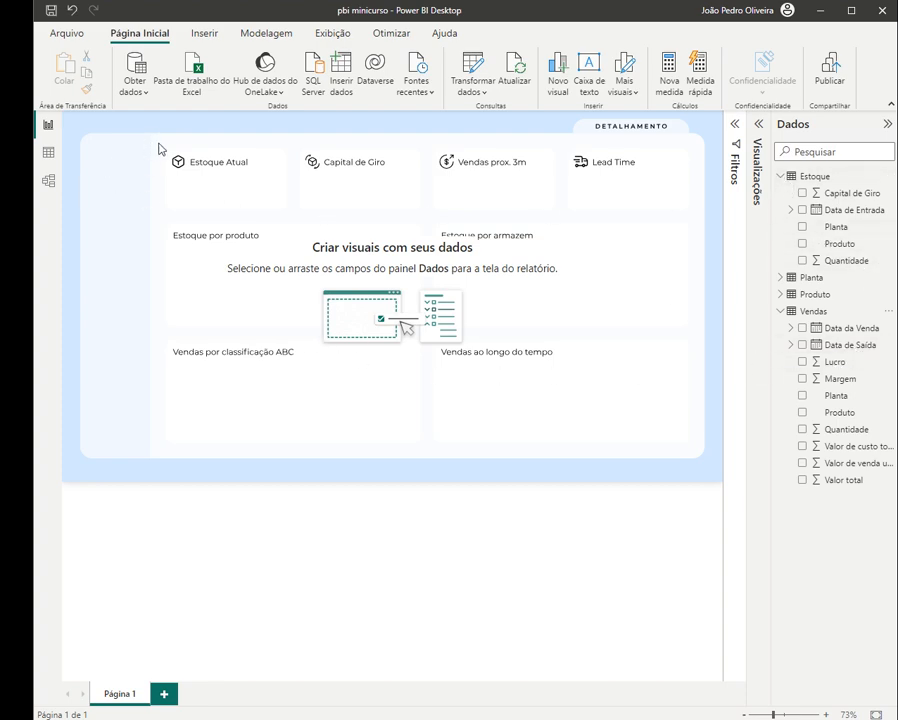
{"action": "left_click_drag", "start_coordinate": [158, 148], "coordinate": [298, 216]}
{"action": "left_click", "coordinate": [50, 153]}
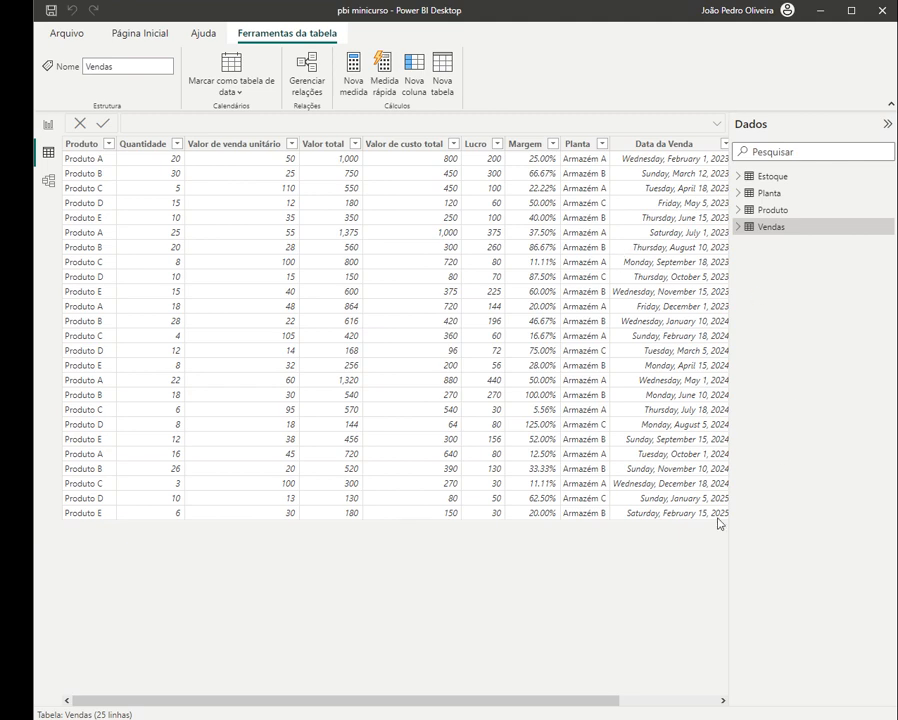
{"action": "left_click_drag", "start_coordinate": [587, 700], "coordinate": [681, 704]}
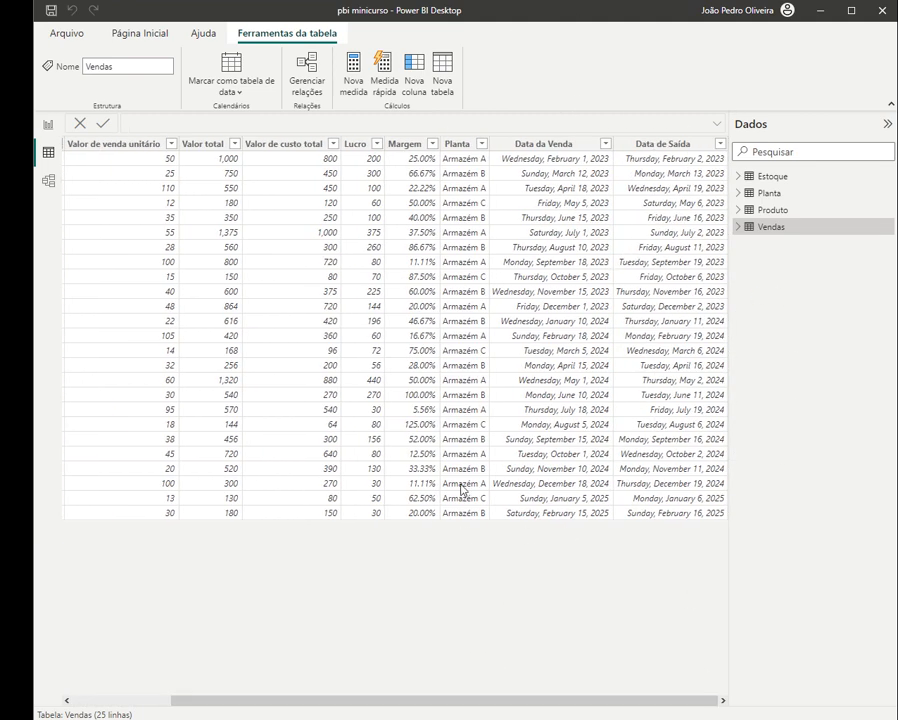
{"action": "left_click", "coordinate": [780, 176]}
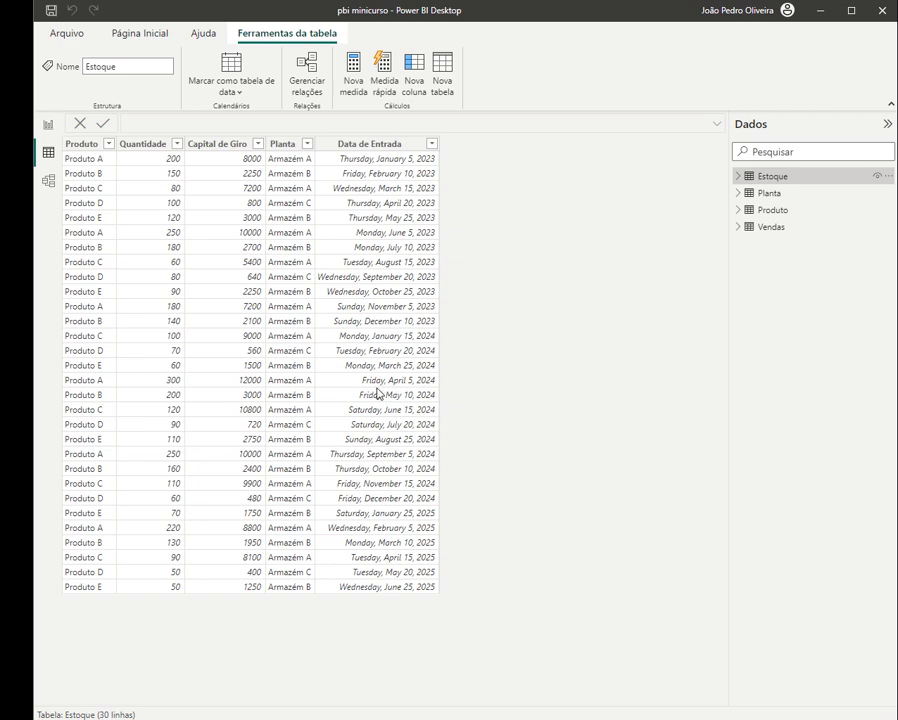
{"action": "left_click", "coordinate": [793, 227]}
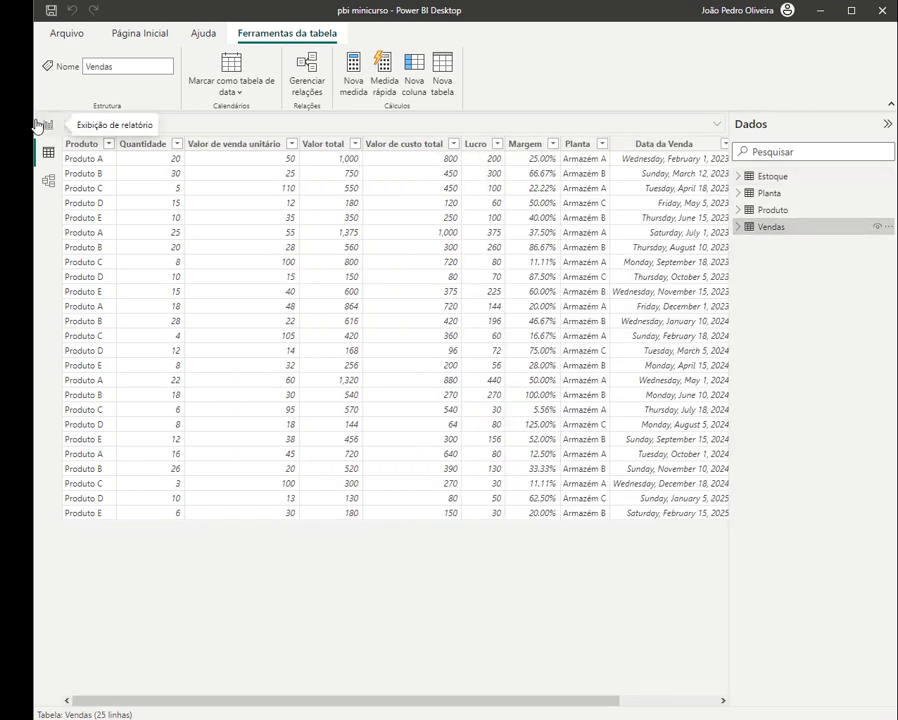
{"action": "left_click", "coordinate": [47, 124]}
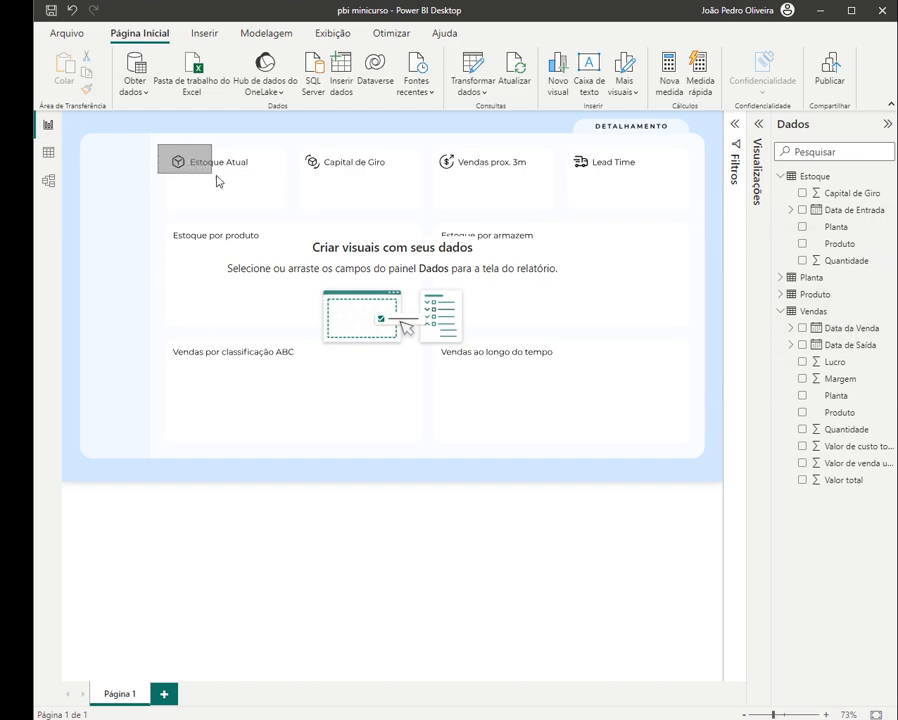
{"action": "double_click", "coordinate": [295, 217]}
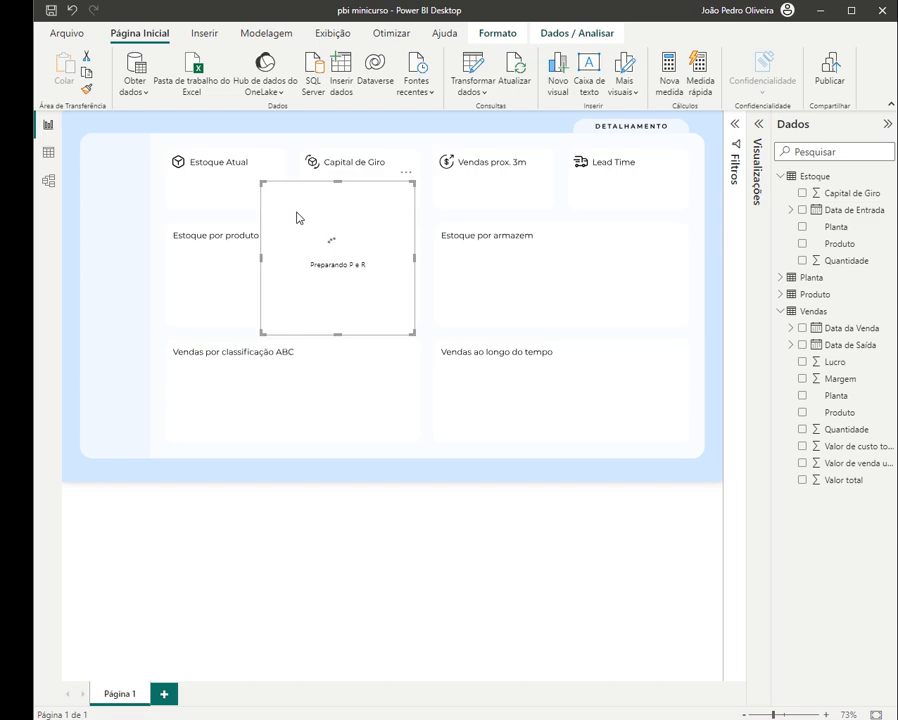
{"action": "left_click", "coordinate": [405, 173]}
{"action": "left_click", "coordinate": [442, 188]}
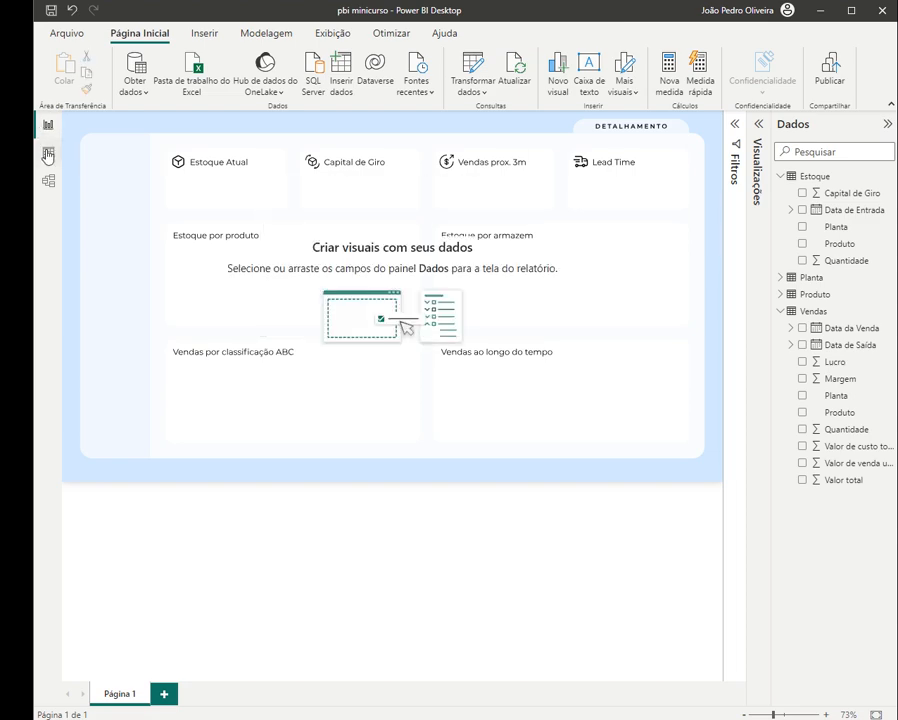
- Filter the Vendas table to rows whose Data da Venda is before 08/15/2023
{"action": "left_click", "coordinate": [48, 155]}
{"action": "scroll", "coordinate": [585, 701], "scroll_direction": "right", "scroll_amount": 3}
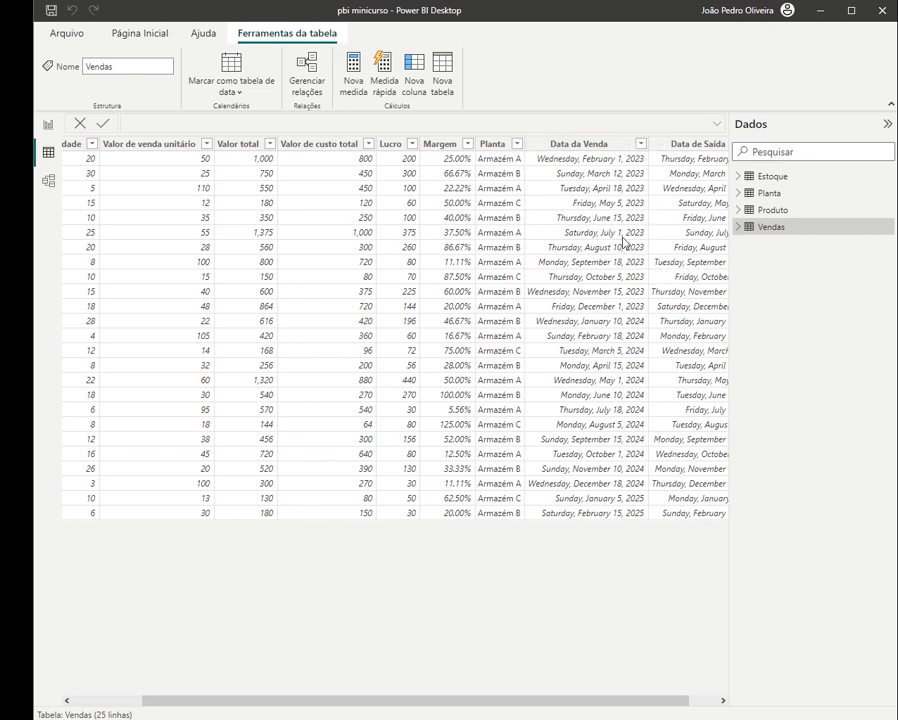
{"action": "left_click", "coordinate": [640, 143]}
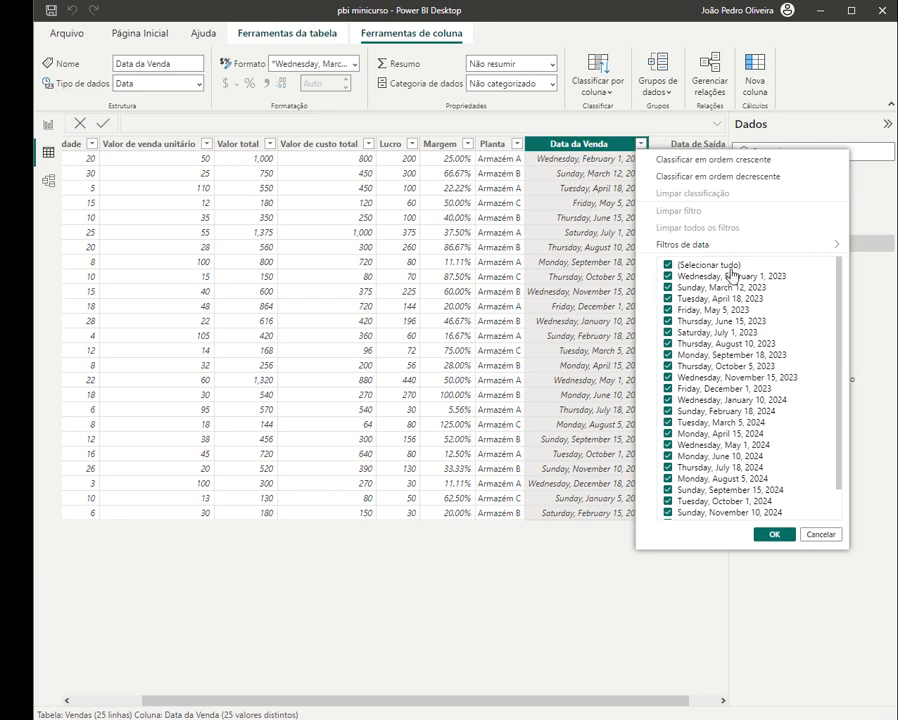
{"action": "mouse_move", "coordinate": [727, 248]}
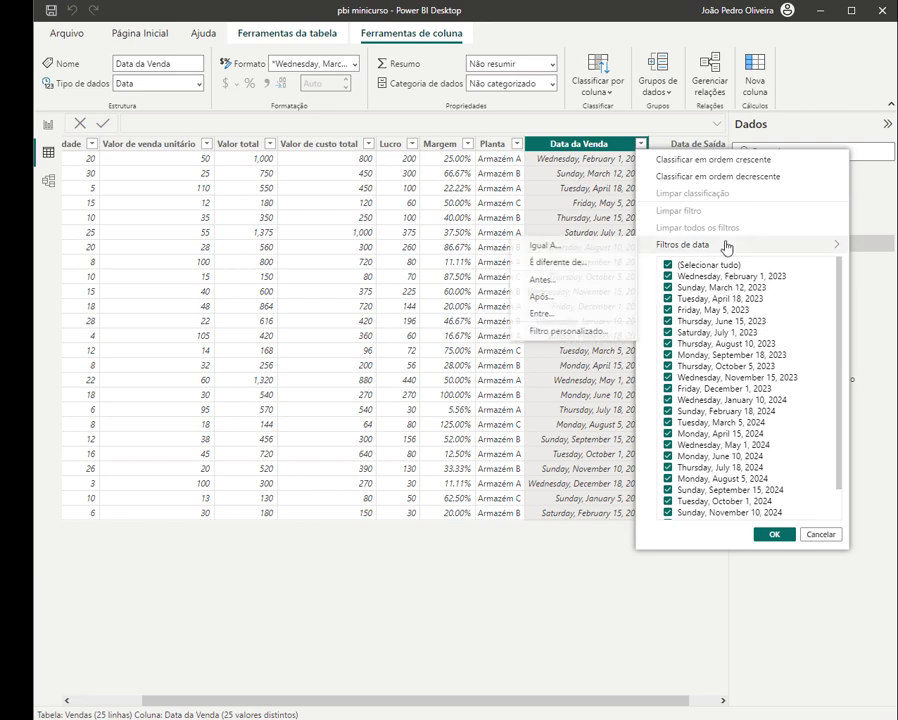
{"action": "left_click", "coordinate": [567, 281]}
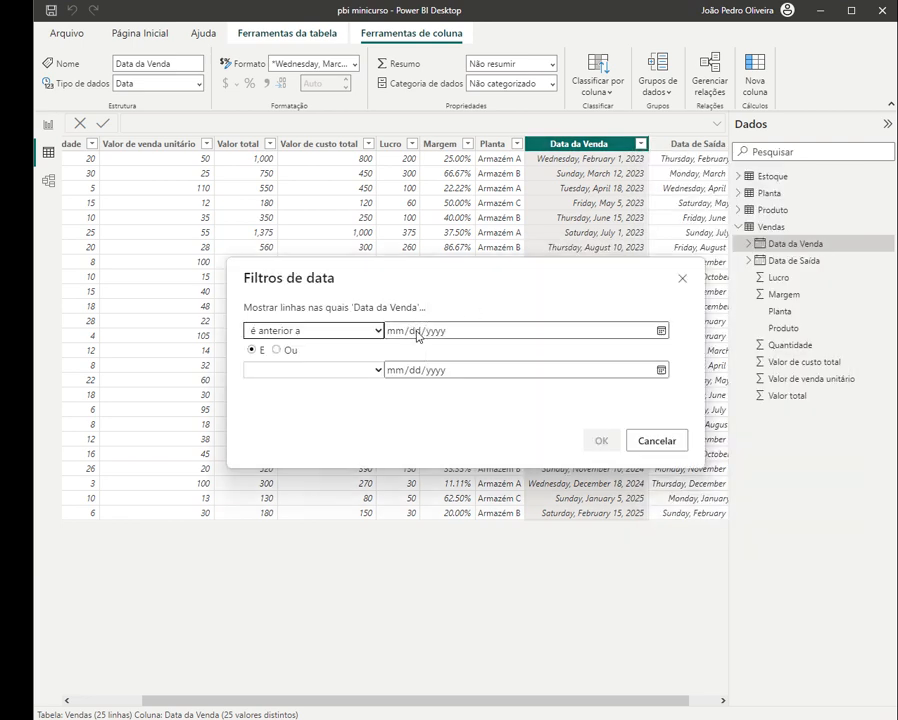
{"action": "left_click", "coordinate": [396, 333]}
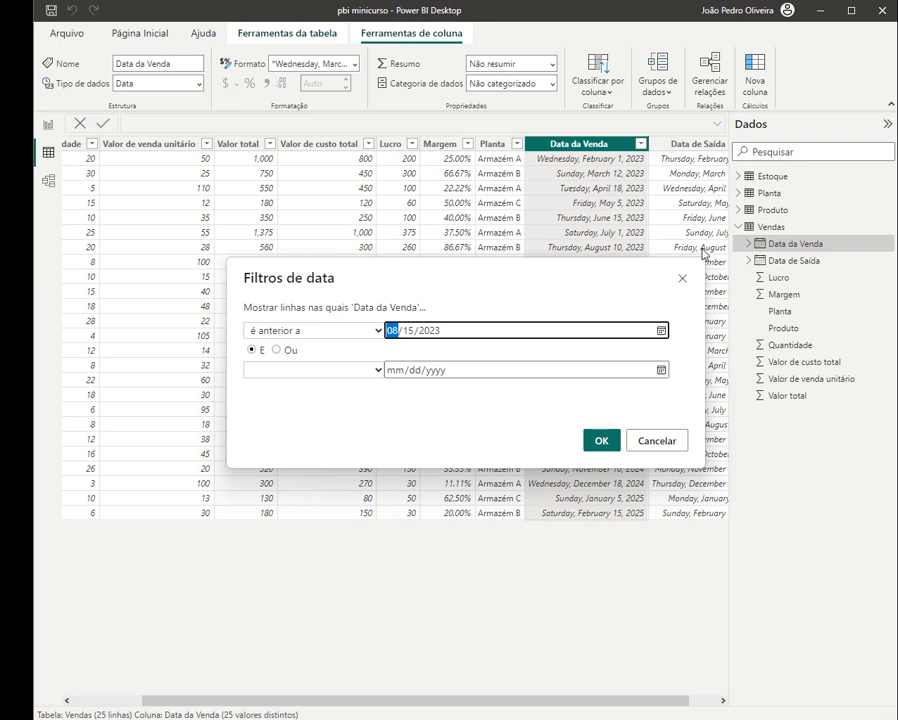
{"action": "left_click", "coordinate": [599, 439]}
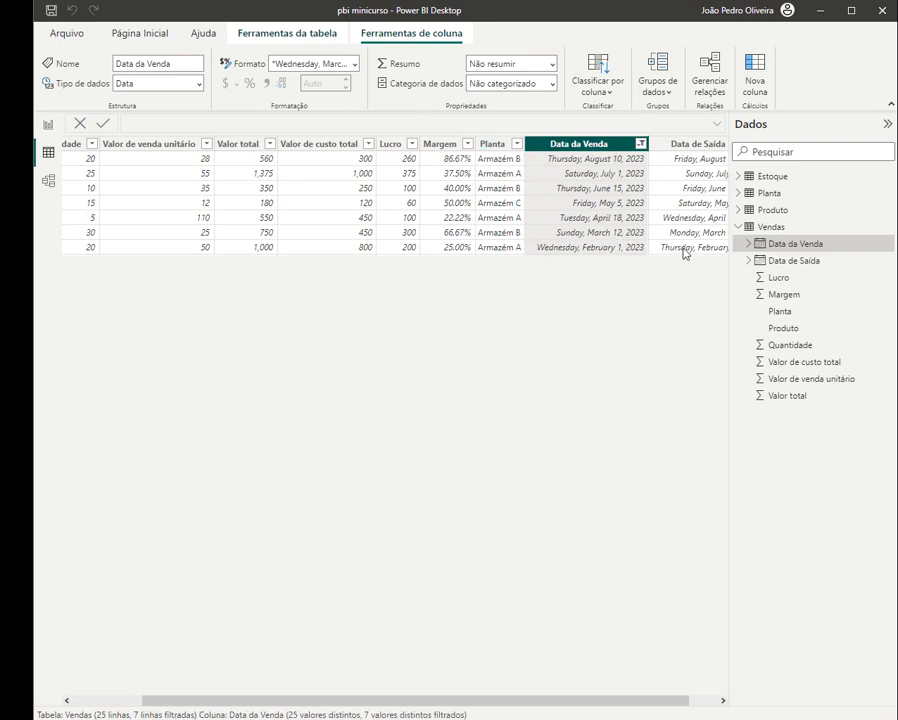
- Filter the Estoque table to rows whose Data de Entrada is before 08/15/2023
{"action": "left_click", "coordinate": [47, 125]}
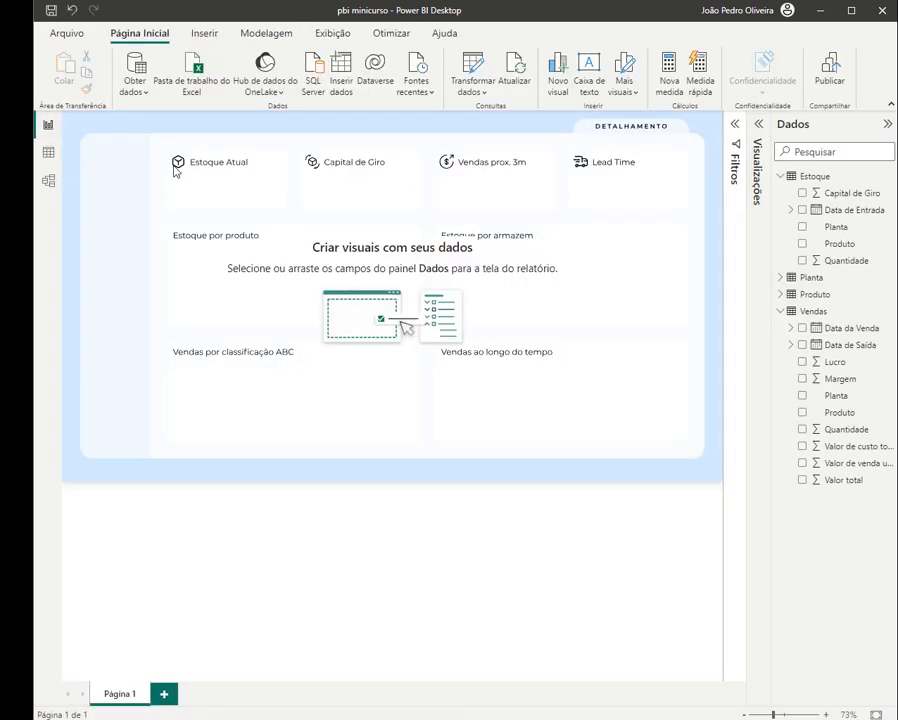
{"action": "left_click_drag", "start_coordinate": [288, 215], "coordinate": [156, 146]}
{"action": "left_click", "coordinate": [48, 152]}
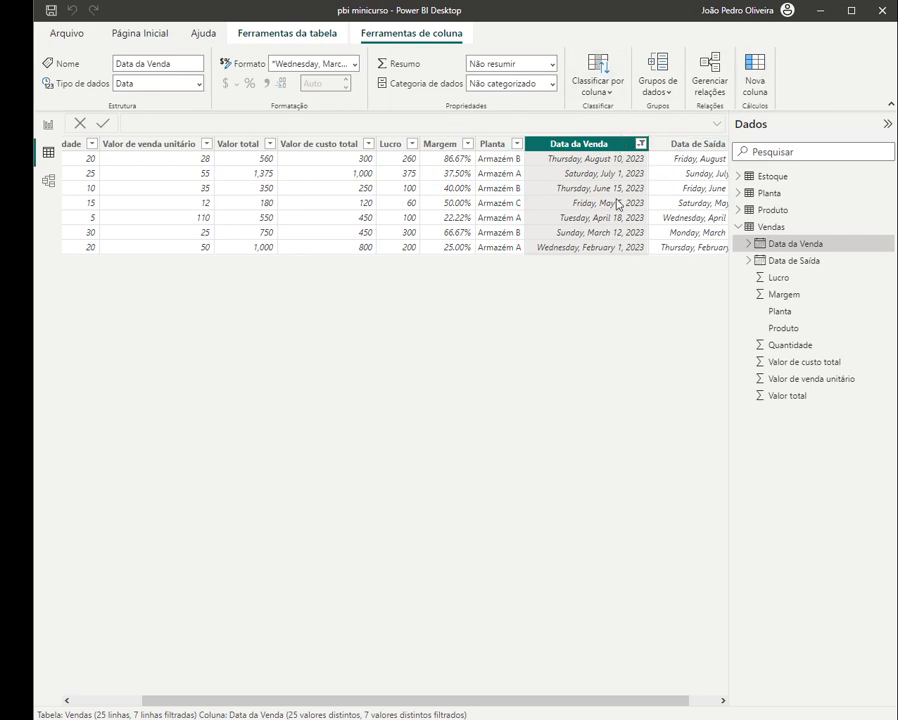
{"action": "left_click", "coordinate": [748, 176]}
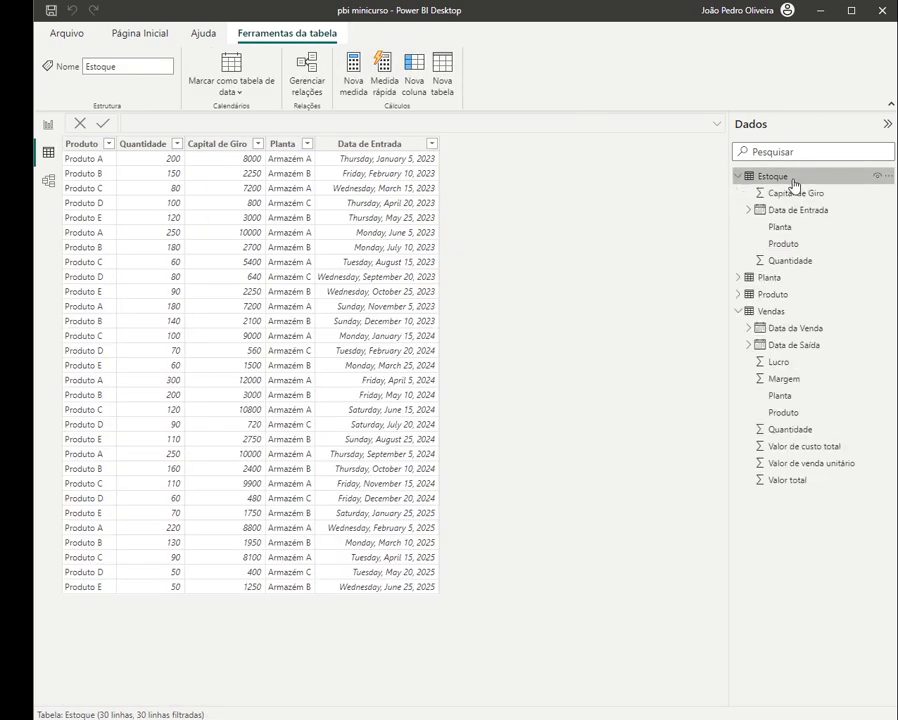
{"action": "left_click", "coordinate": [432, 143]}
{"action": "mouse_move", "coordinate": [610, 245]}
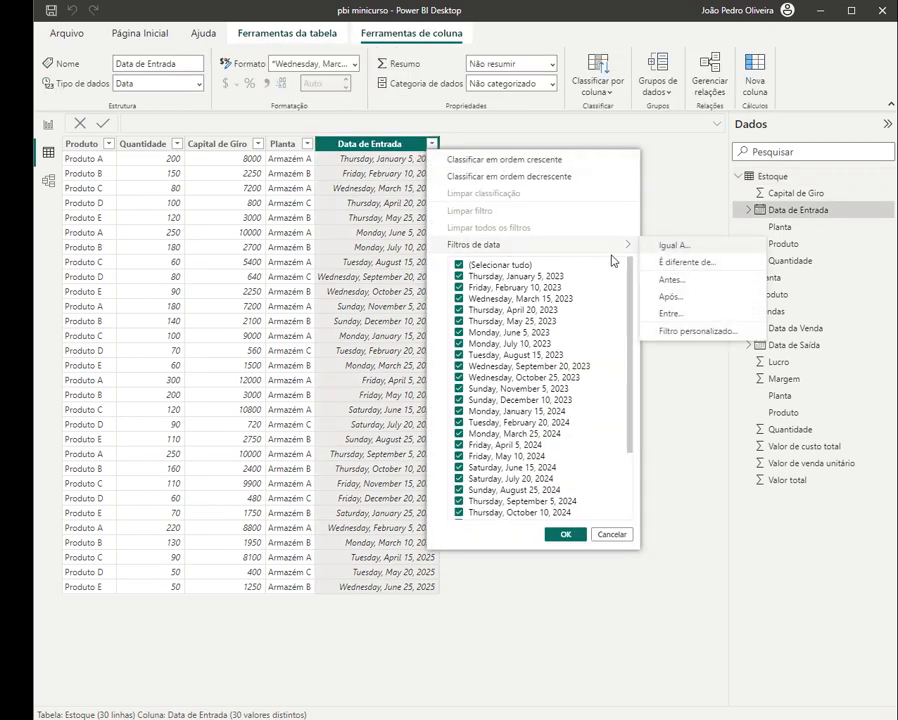
{"action": "left_click", "coordinate": [672, 279]}
{"action": "left_click", "coordinate": [398, 331]}
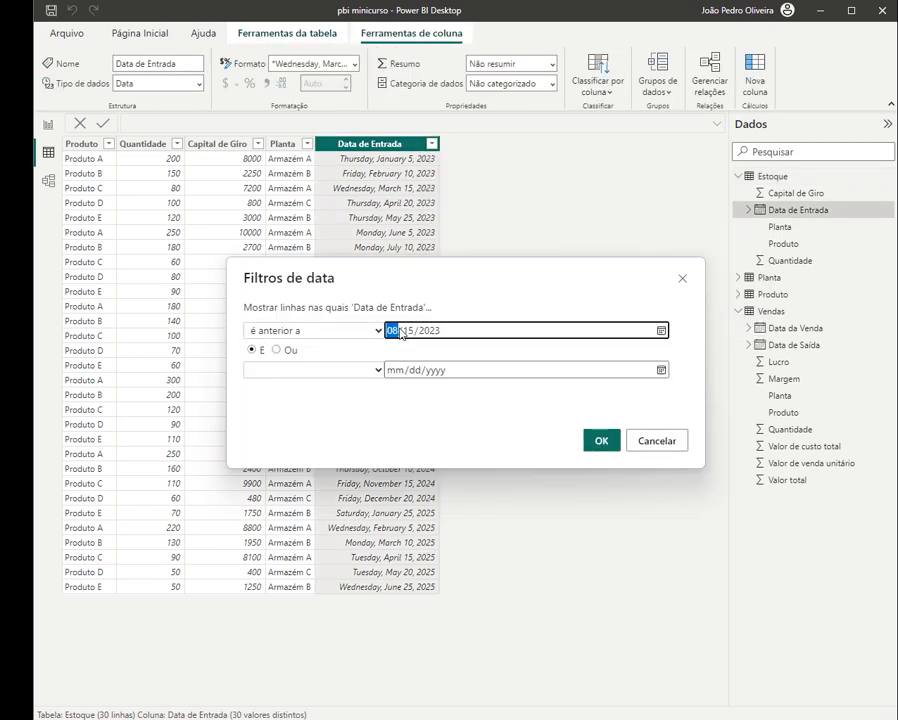
{"action": "left_click", "coordinate": [604, 445]}
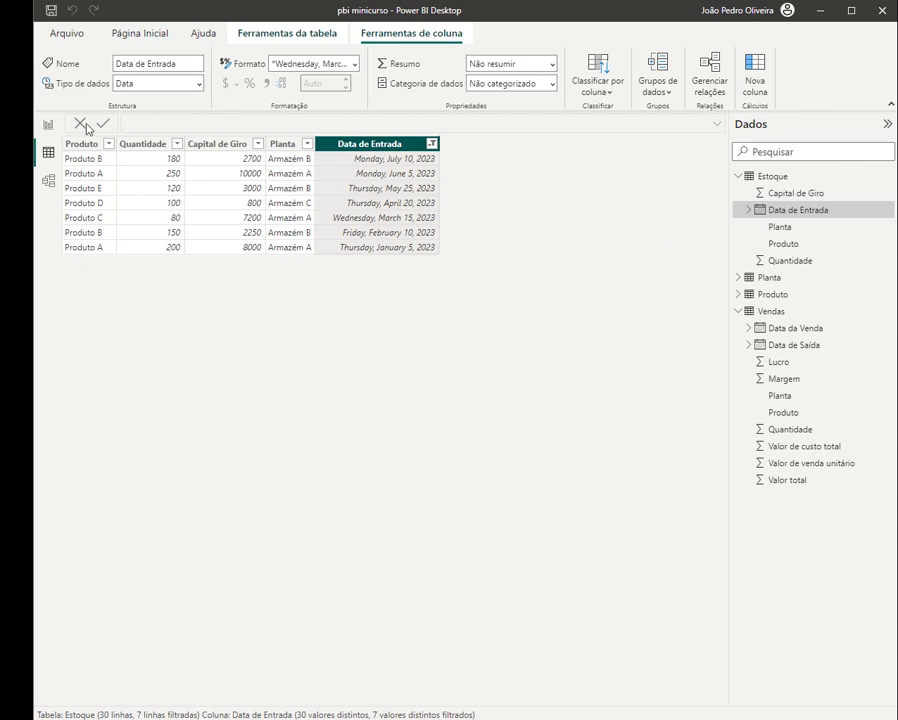
- Clear all filters from the Vendas table
{"action": "left_click", "coordinate": [745, 311]}
{"action": "left_click_drag", "start_coordinate": [602, 706], "coordinate": [712, 703]}
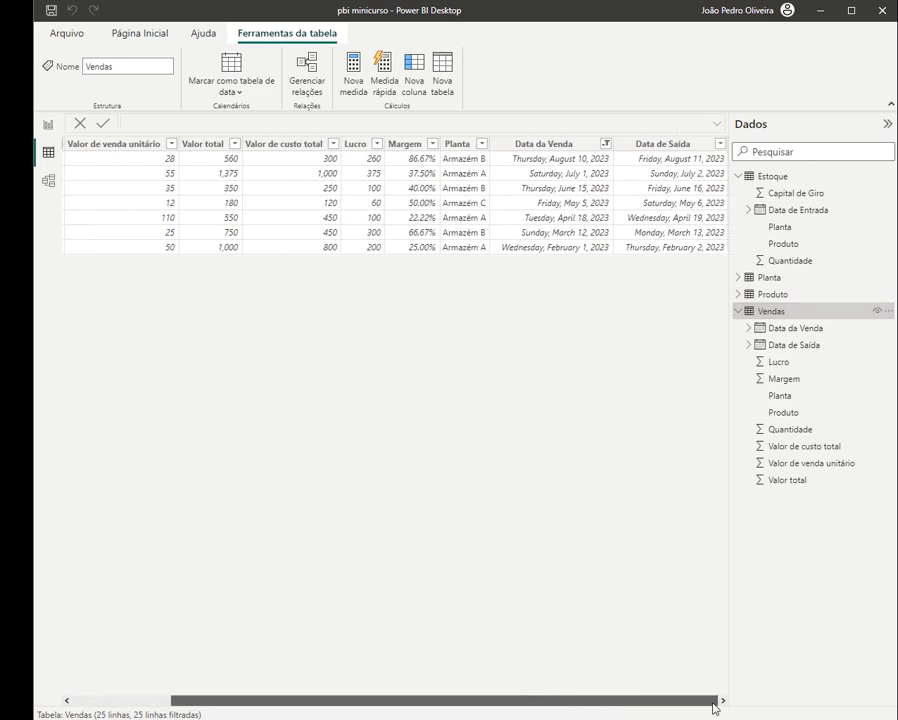
{"action": "left_click", "coordinate": [605, 143]}
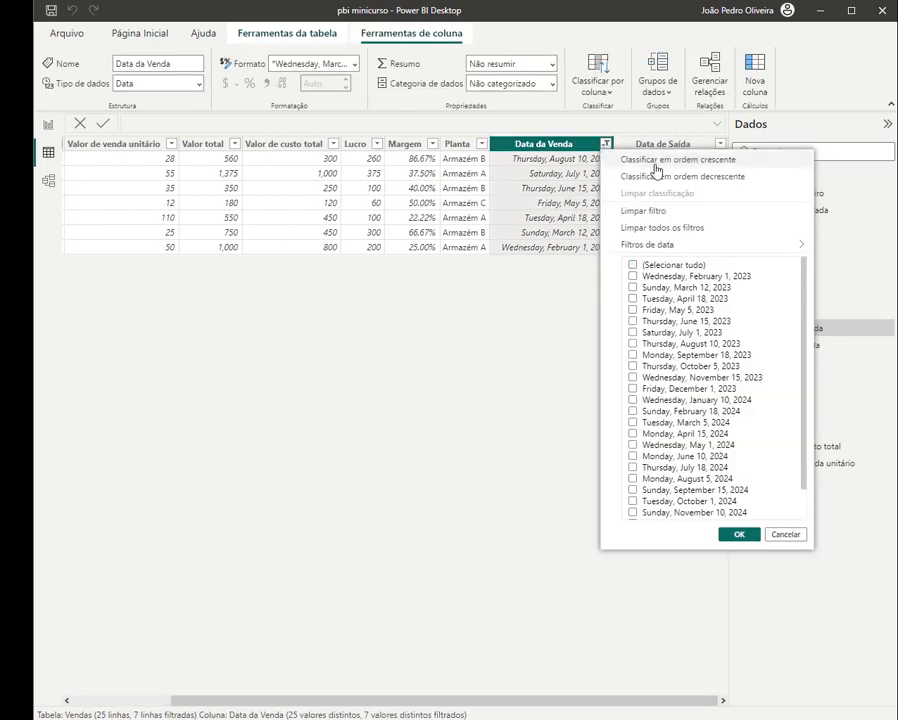
{"action": "left_click", "coordinate": [672, 227]}
- Filter the Vendas table by Data de Saída with an "é anterior a" condition, using the same cut-off date as for Estoque
{"action": "left_click", "coordinate": [720, 143]}
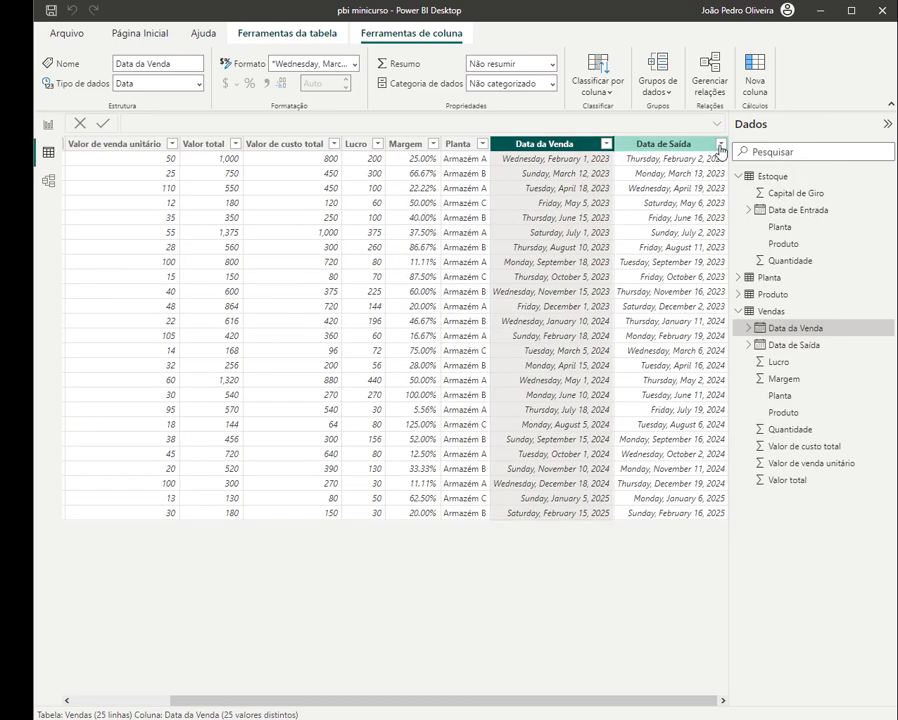
{"action": "mouse_move", "coordinate": [792, 247]}
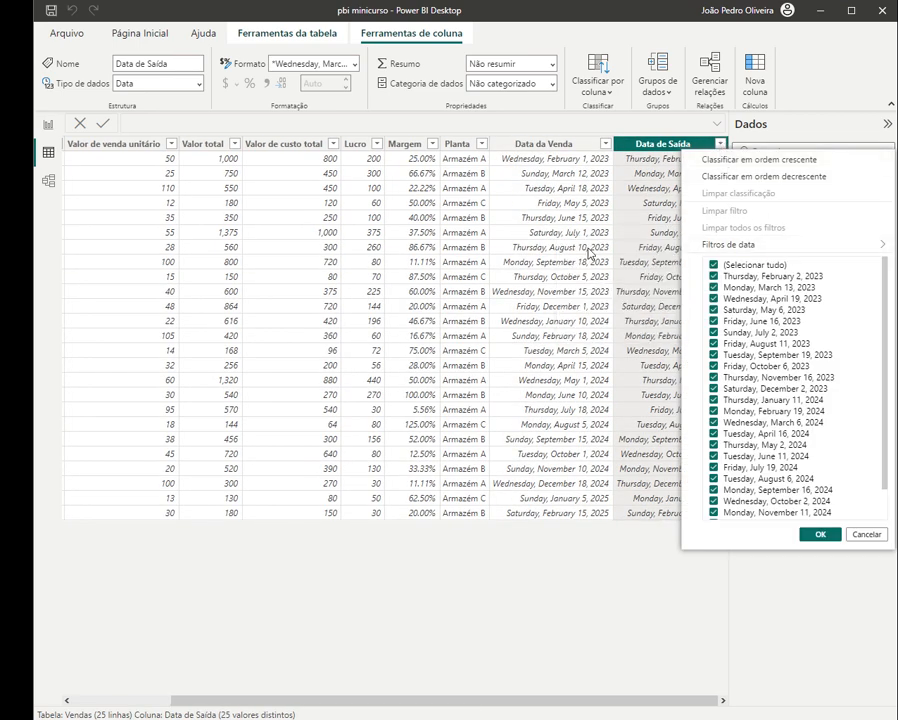
{"action": "left_click", "coordinate": [460, 275]}
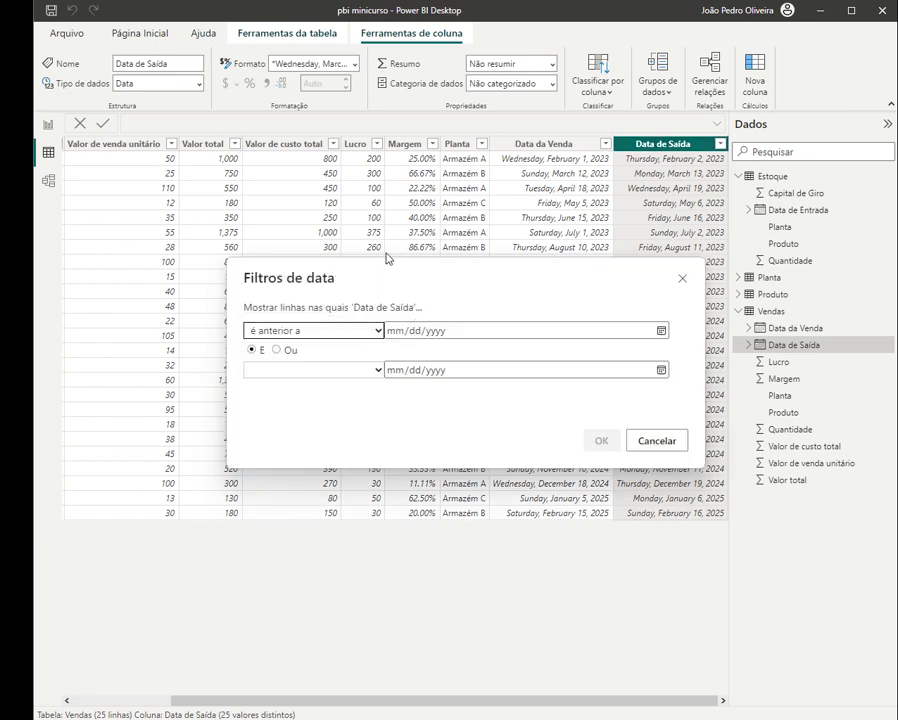
{"action": "left_click", "coordinate": [402, 335]}
{"action": "left_click", "coordinate": [603, 446]}
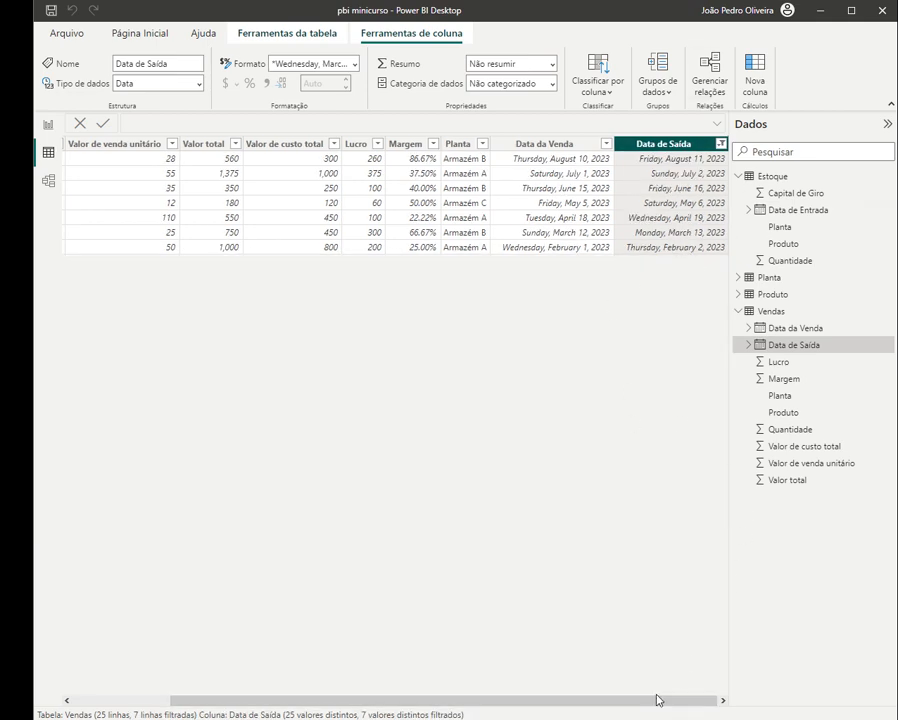
{"action": "mouse_move", "coordinate": [652, 700]}
{"action": "left_mouse_down"}
{"action": "mouse_move", "coordinate": [622, 702]}
{"action": "mouse_move", "coordinate": [653, 701]}
{"action": "left_mouse_up"}
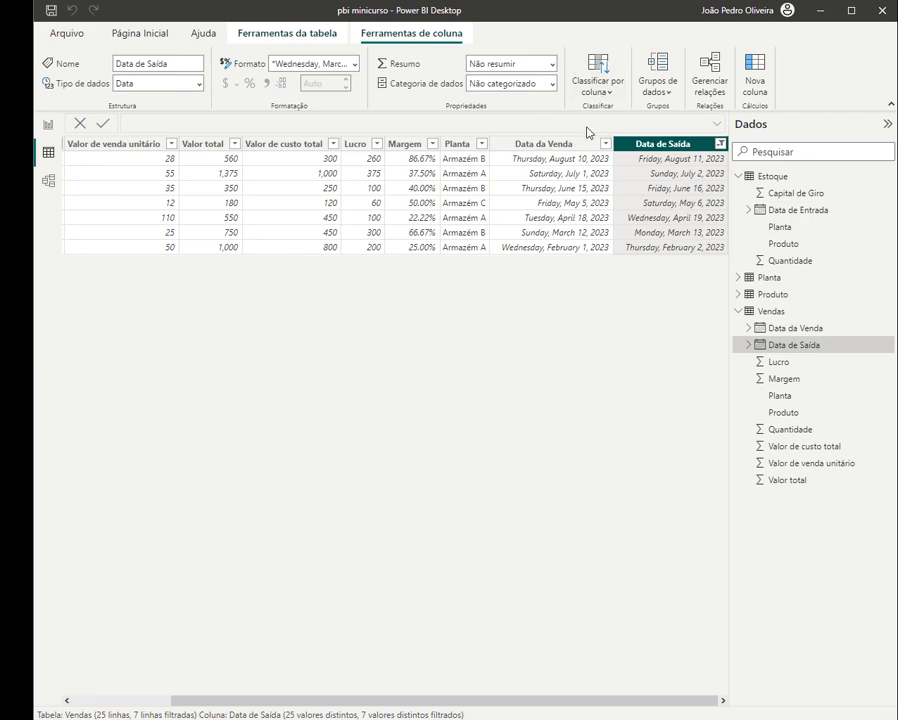
- Return to the report view and rename the Estoque table as fEstoque
{"action": "left_click", "coordinate": [50, 123]}
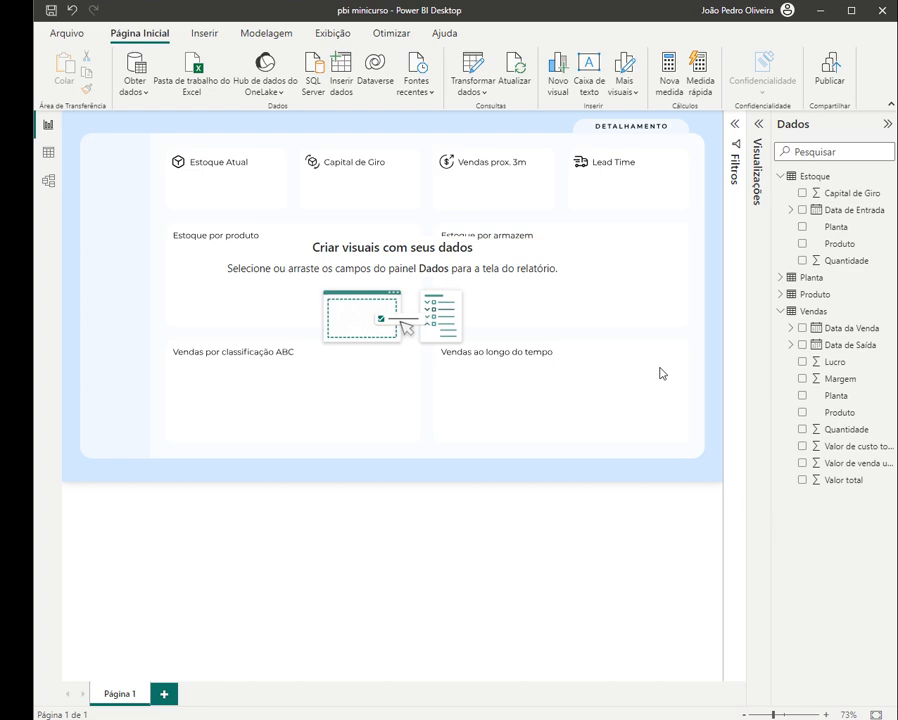
{"action": "left_click", "coordinate": [780, 311]}
{"action": "left_click", "coordinate": [780, 177]}
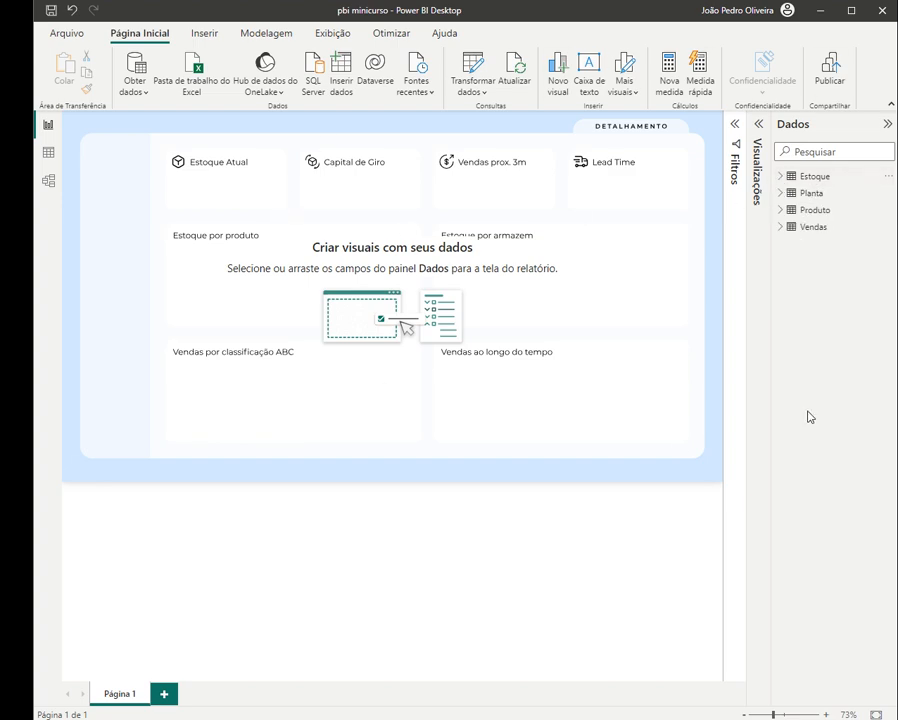
{"action": "left_click", "coordinate": [781, 177]}
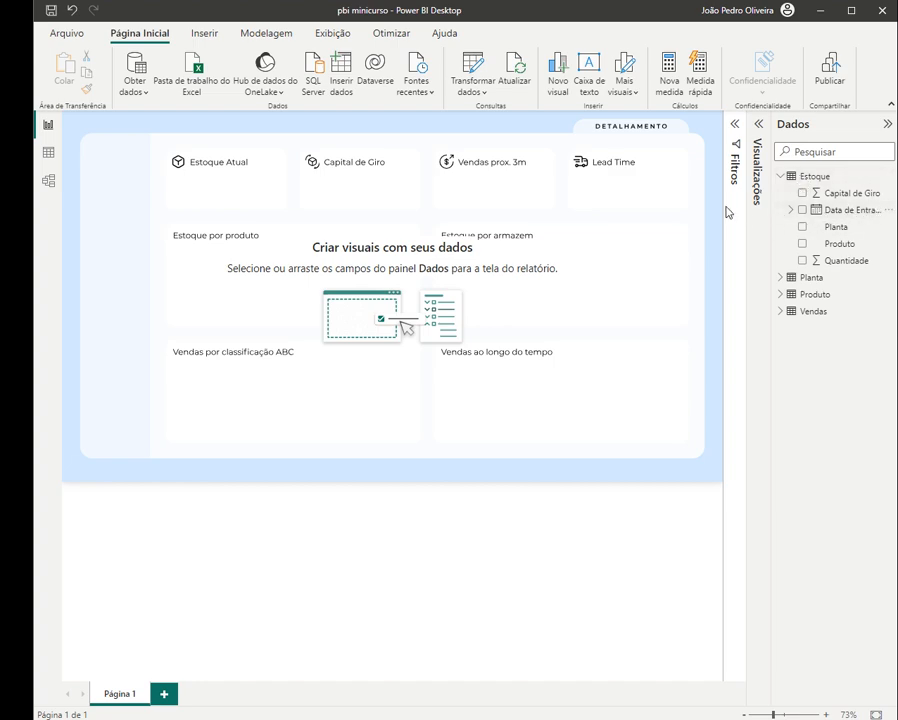
{"action": "left_click", "coordinate": [801, 178]}
{"action": "double_click", "coordinate": [801, 178]}
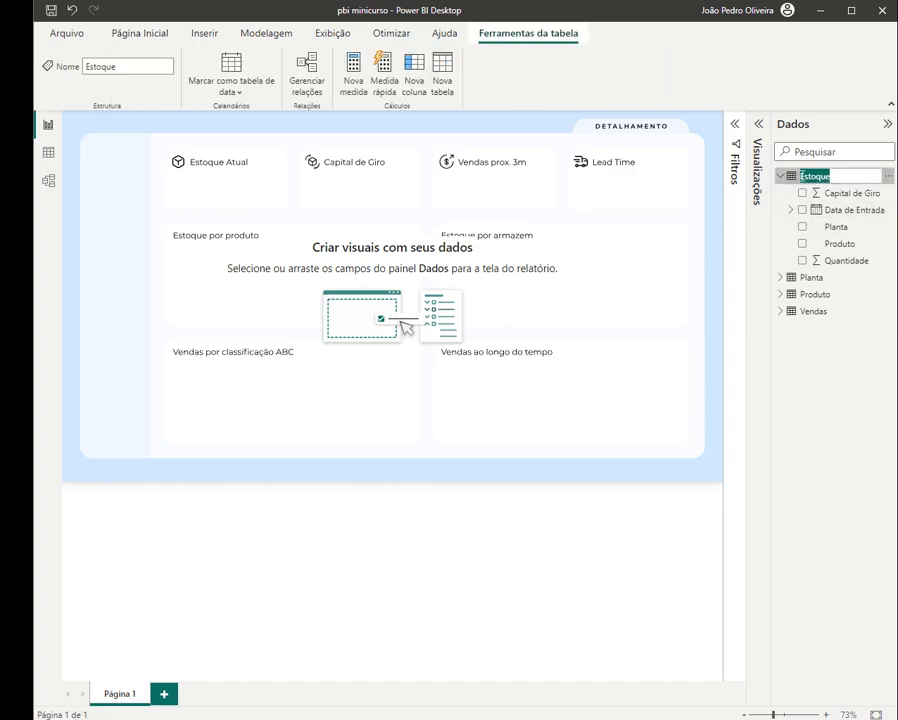
{"action": "left_click", "coordinate": [800, 177]}
{"action": "type", "text": "f"}
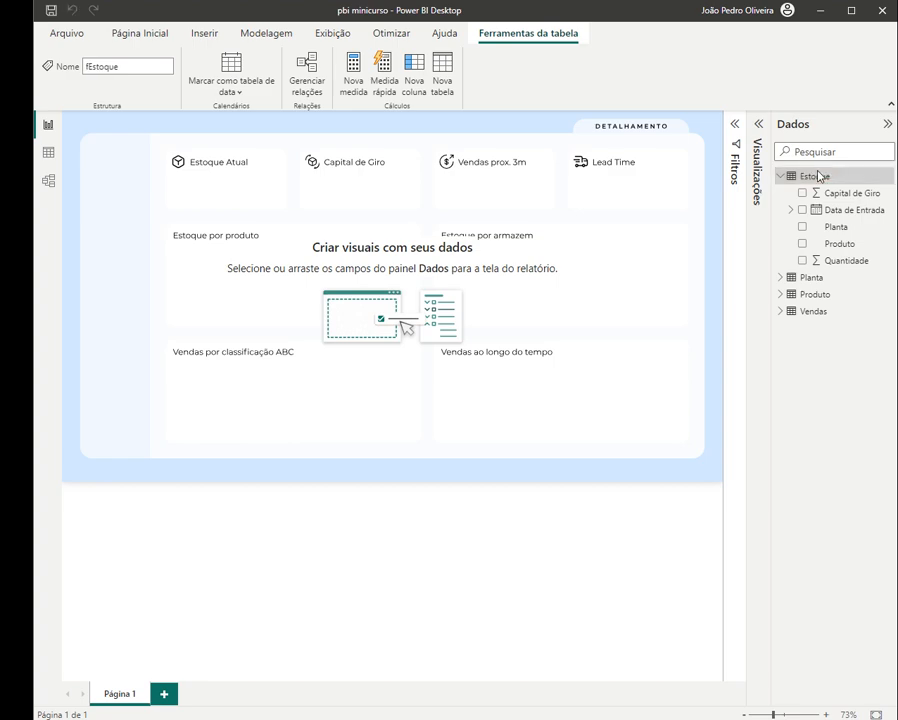
{"action": "key", "text": "Return"}
{"action": "left_click_drag", "start_coordinate": [163, 227], "coordinate": [213, 256]}
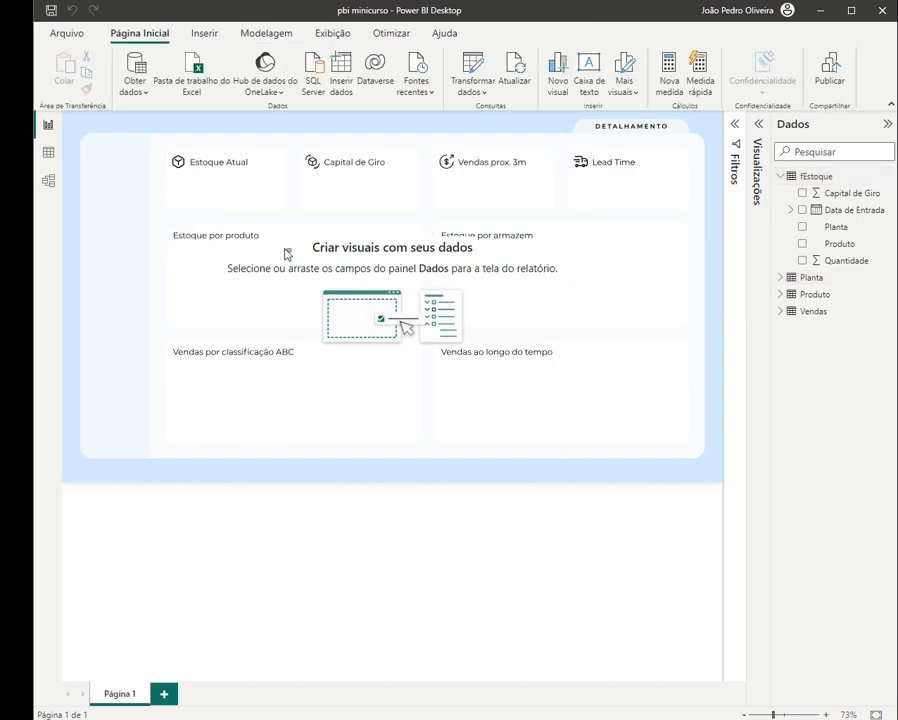
- Rename the Planta table as dimPlanta and the Produto table as dimProduto
{"action": "left_click_drag", "start_coordinate": [287, 254], "coordinate": [217, 229]}
{"action": "left_click", "coordinate": [807, 280]}
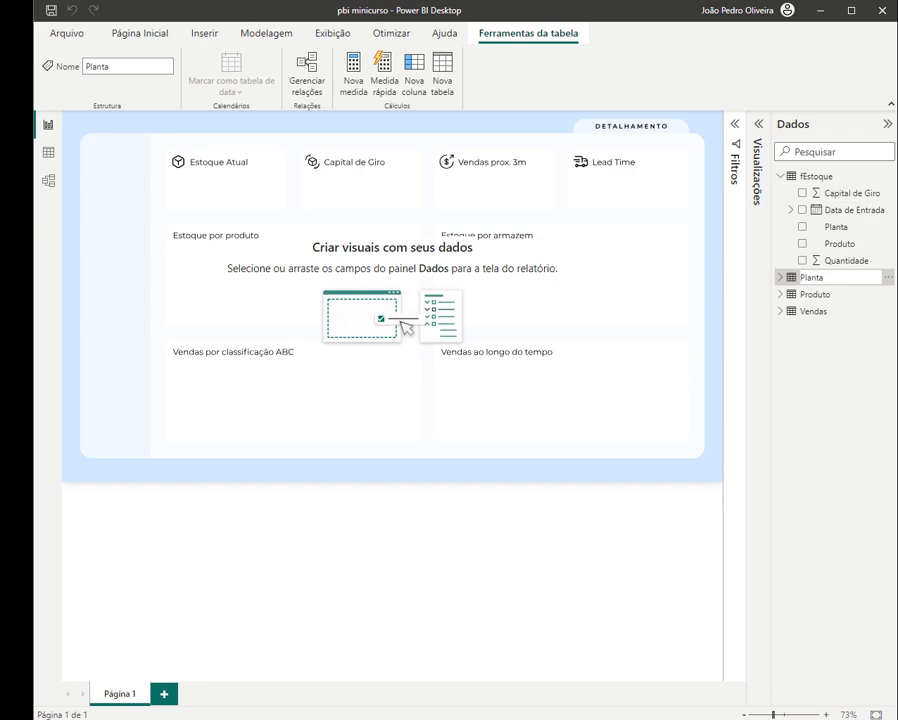
{"action": "type", "text": "dim"}
{"action": "key", "text": "Return"}
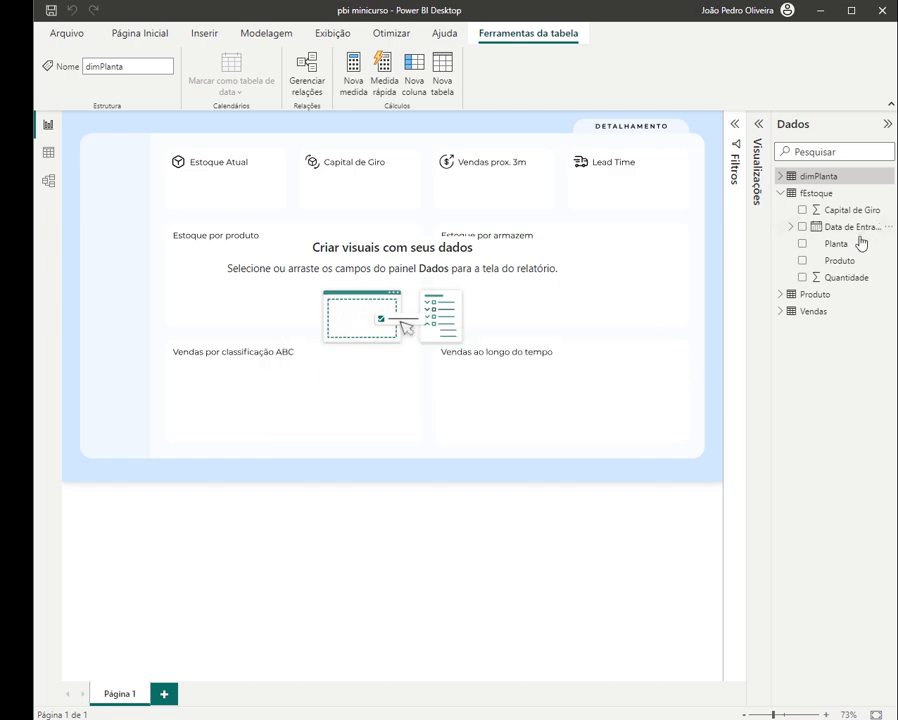
{"action": "double_click", "coordinate": [812, 294]}
{"action": "key", "text": "Home"}
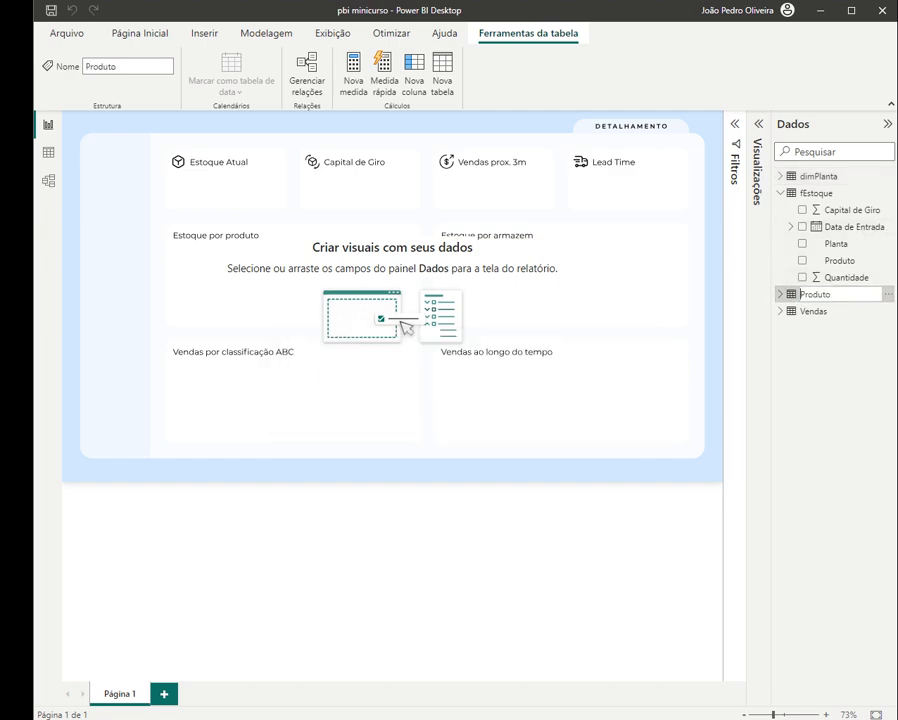
{"action": "type", "text": "dim"}
{"action": "key", "text": "Return"}
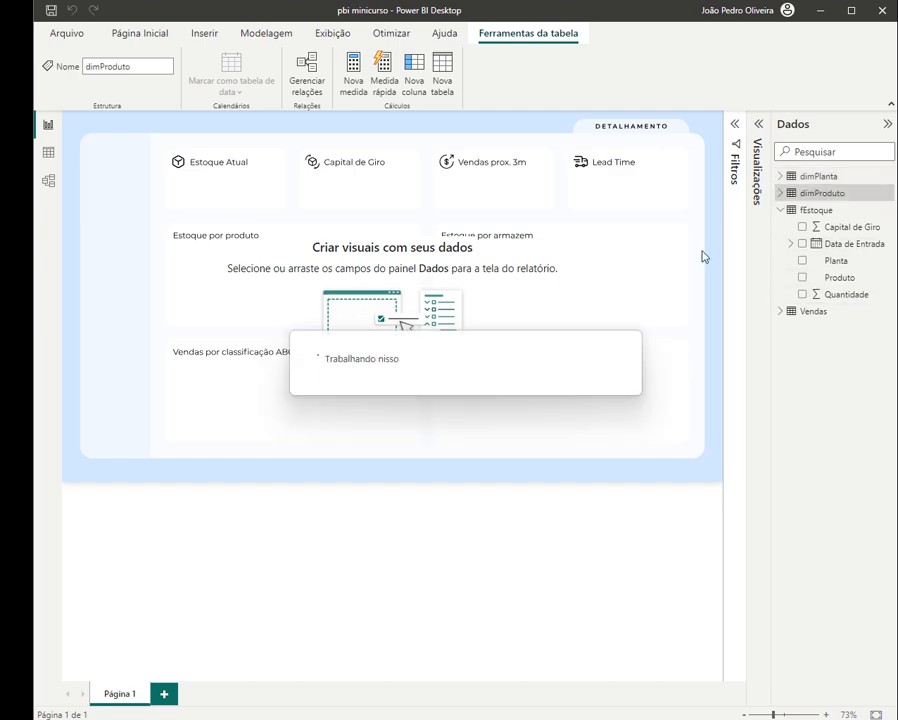
- Rename the Vendas table as fVendas and collapse the field list of fEstoque
{"action": "double_click", "coordinate": [813, 311]}
{"action": "key", "text": "Home"}
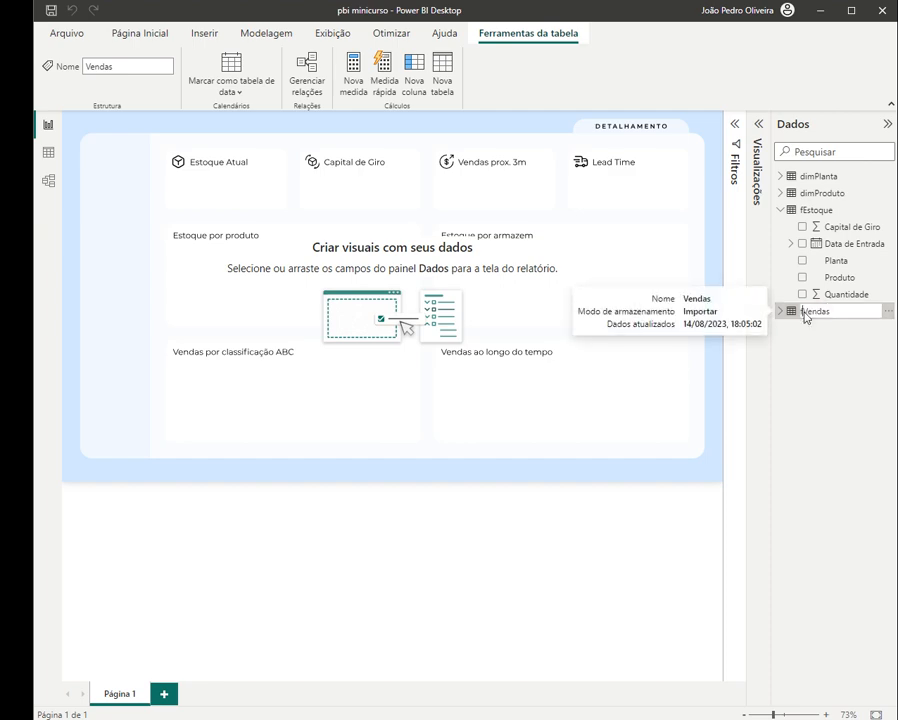
{"action": "type", "text": "f"}
{"action": "key", "text": "Return"}
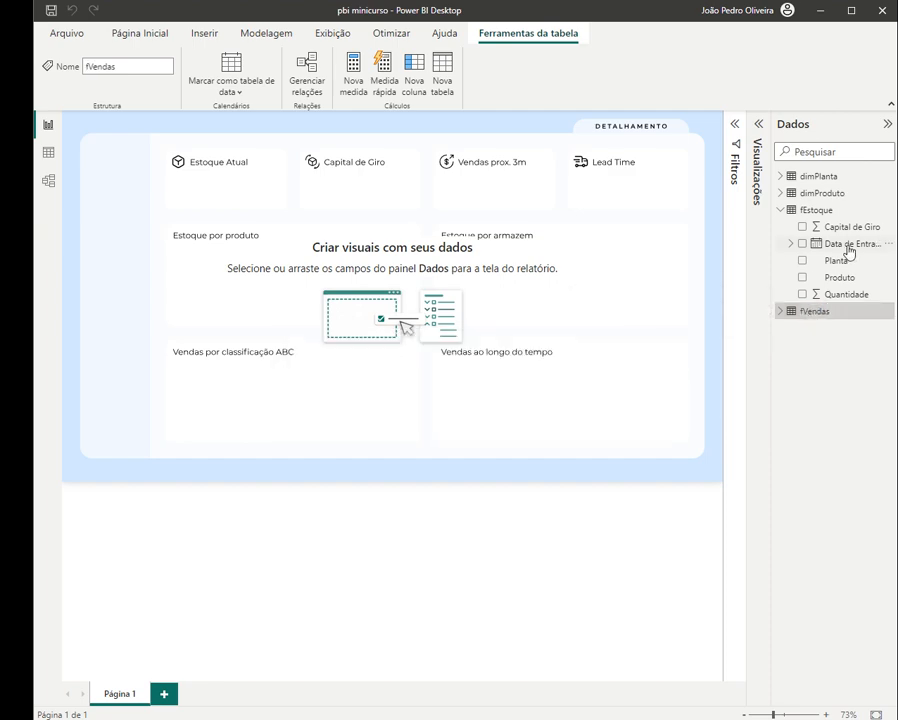
{"action": "left_click", "coordinate": [780, 210]}
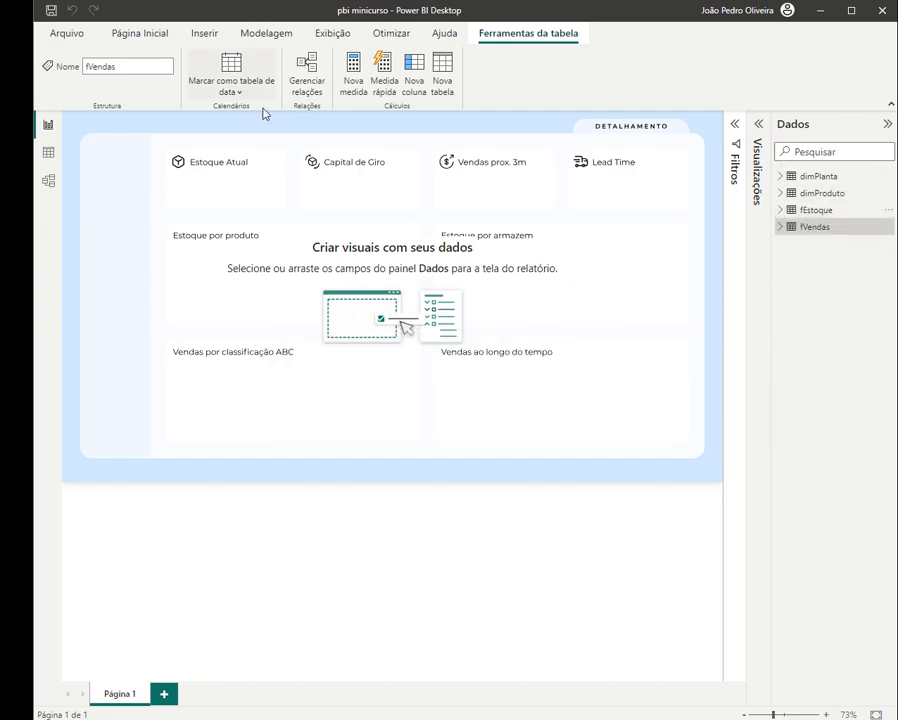
{"action": "left_click_drag", "start_coordinate": [150, 132], "coordinate": [380, 198]}
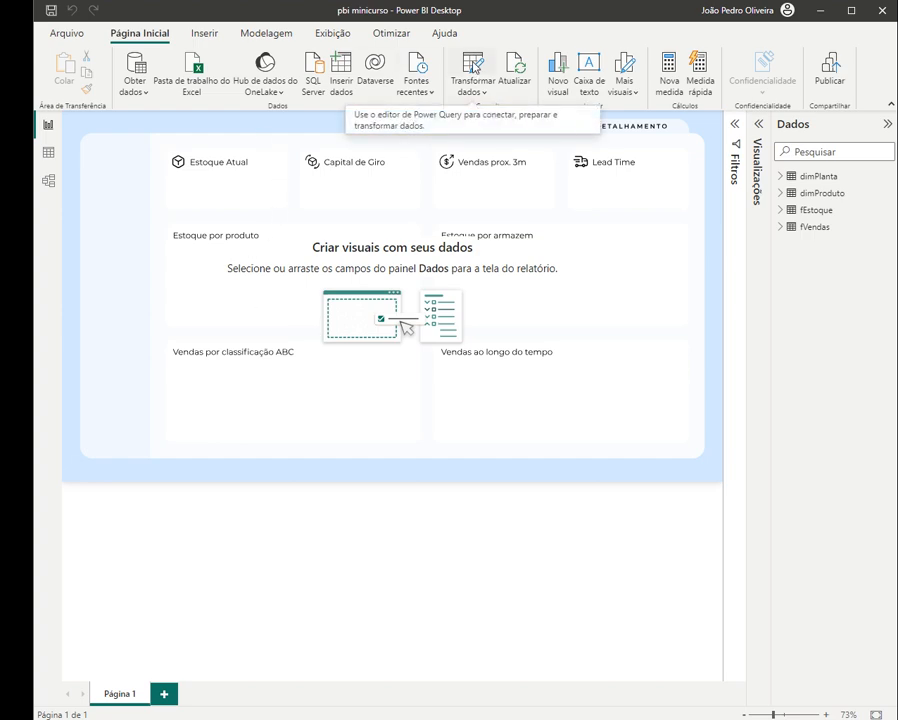
- Open the Power Query editor and create a blank query with the formula = List.Dates
{"action": "left_click", "coordinate": [474, 67]}
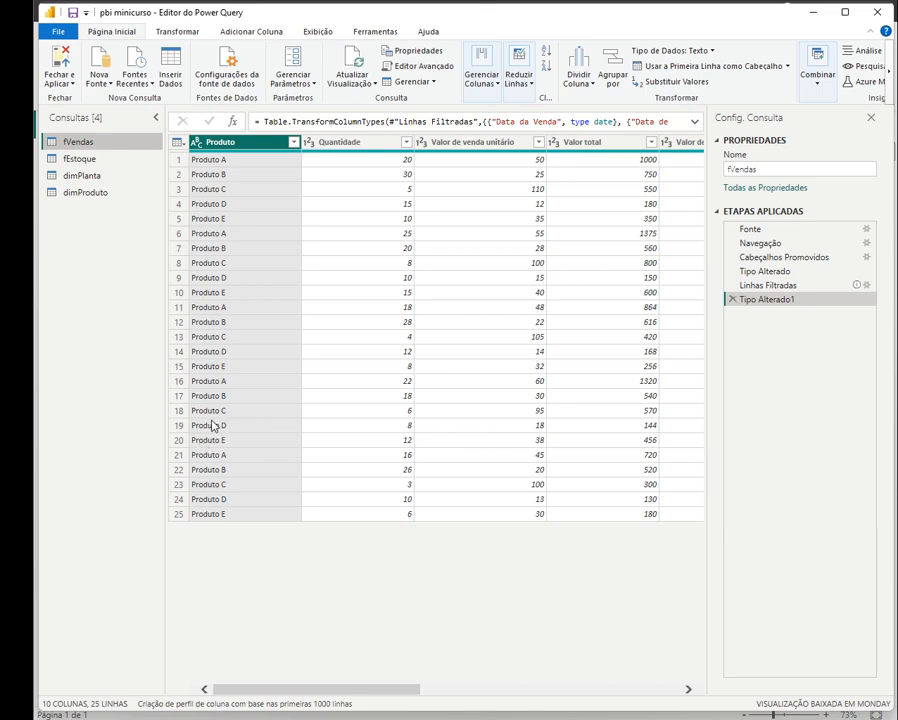
{"action": "left_click", "coordinate": [104, 86]}
{"action": "left_click", "coordinate": [148, 300]}
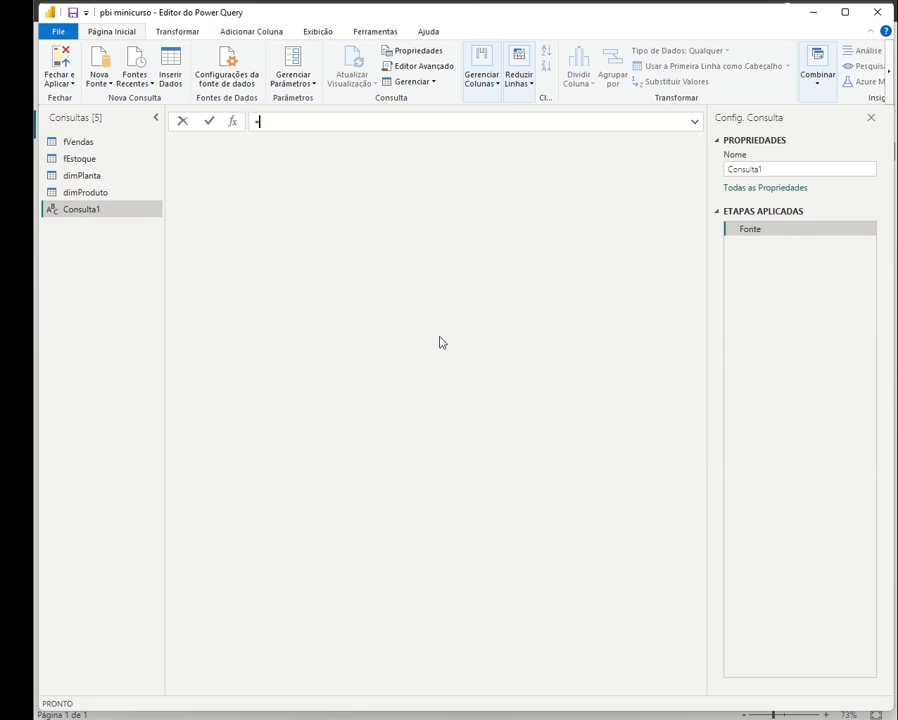
{"action": "type", "text": "List.Dates"}
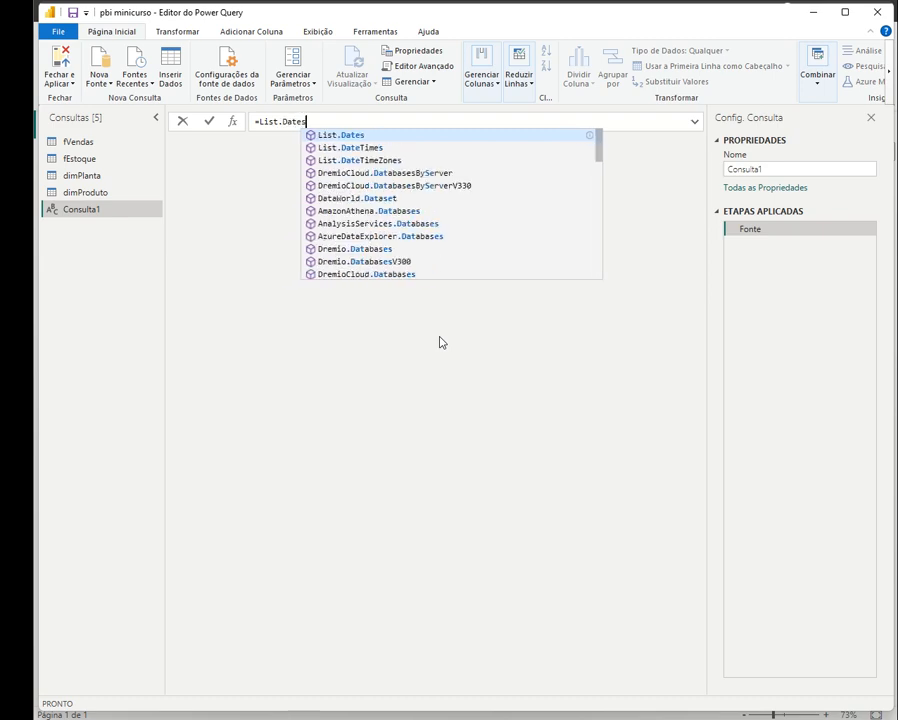
{"action": "left_click", "coordinate": [343, 135]}
{"action": "left_click_drag", "start_coordinate": [278, 121], "coordinate": [260, 121]}
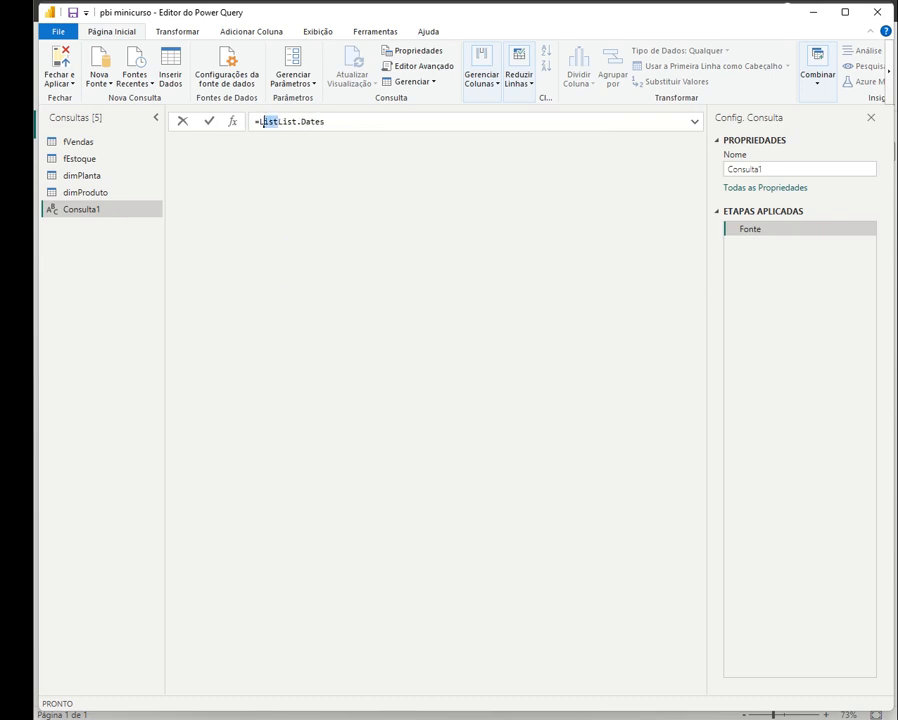
{"action": "key", "text": "BackSpace"}
{"action": "left_click", "coordinate": [209, 121]}
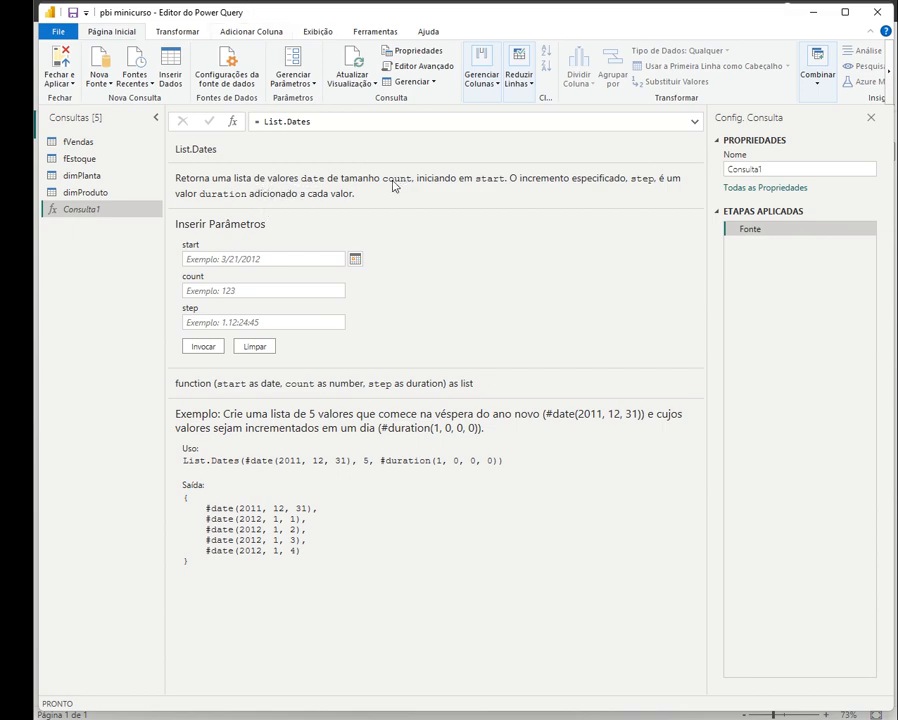
- Invoke the List.Dates function with start 8/1/2023, count 365 and step 1
{"action": "left_click", "coordinate": [186, 291]}
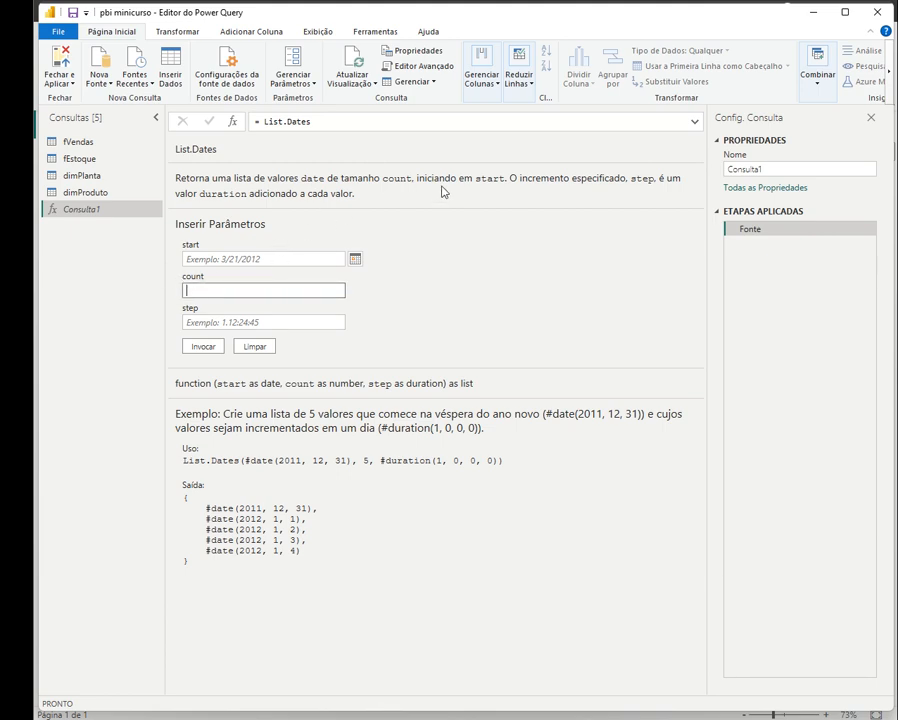
{"action": "left_click", "coordinate": [187, 259]}
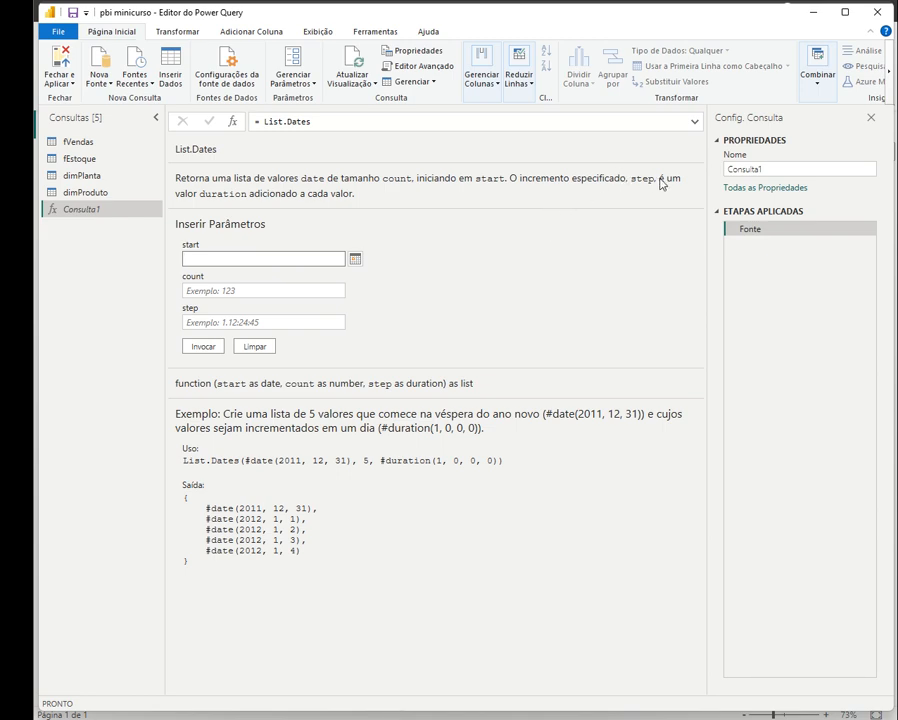
{"action": "key", "text": "Tab"}
{"action": "key", "text": "Tab"}
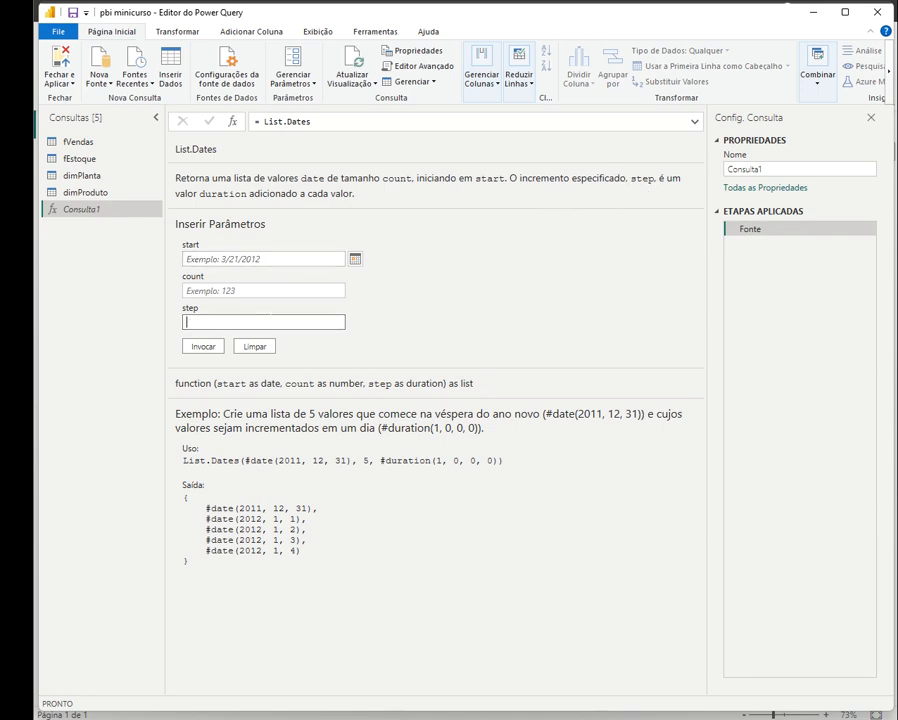
{"action": "type", "text": "1"}
{"action": "left_click", "coordinate": [355, 259]}
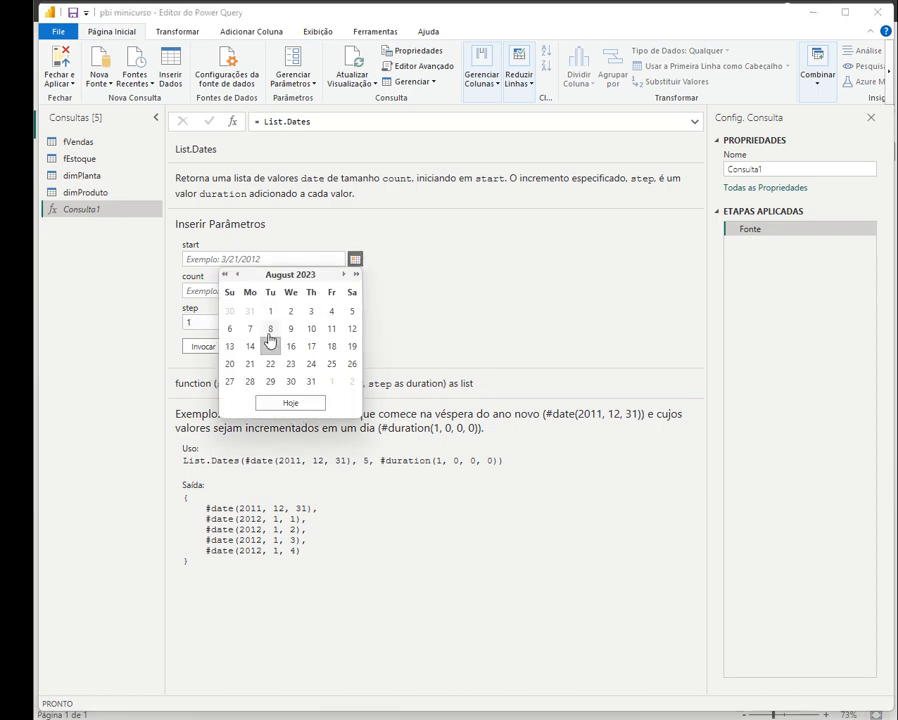
{"action": "left_click", "coordinate": [270, 311]}
{"action": "left_click", "coordinate": [218, 288]}
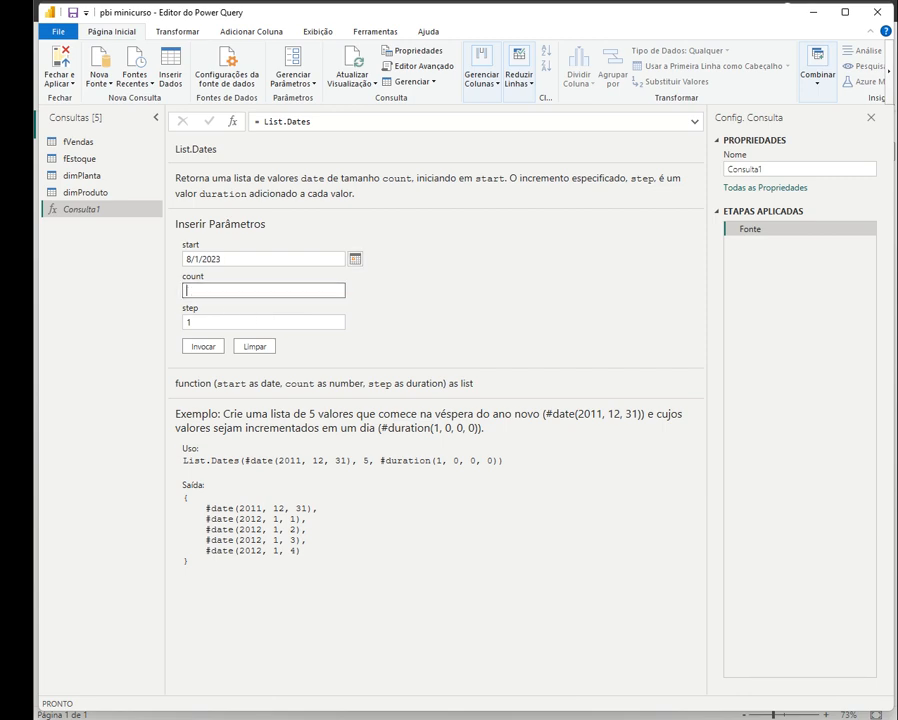
{"action": "type", "text": "365"}
{"action": "key", "text": "Tab"}
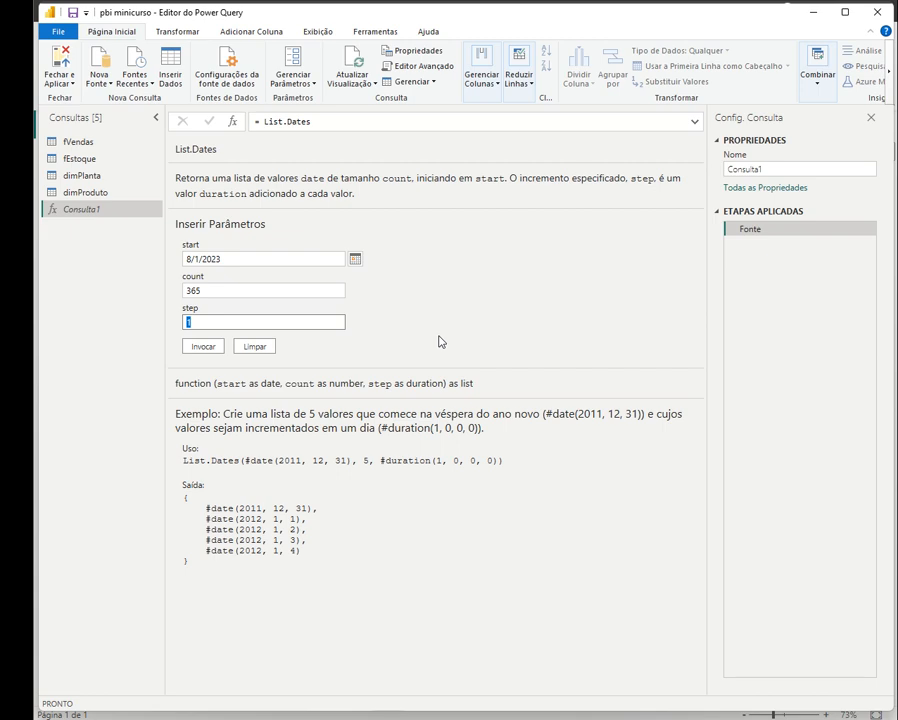
{"action": "left_click", "coordinate": [213, 347]}
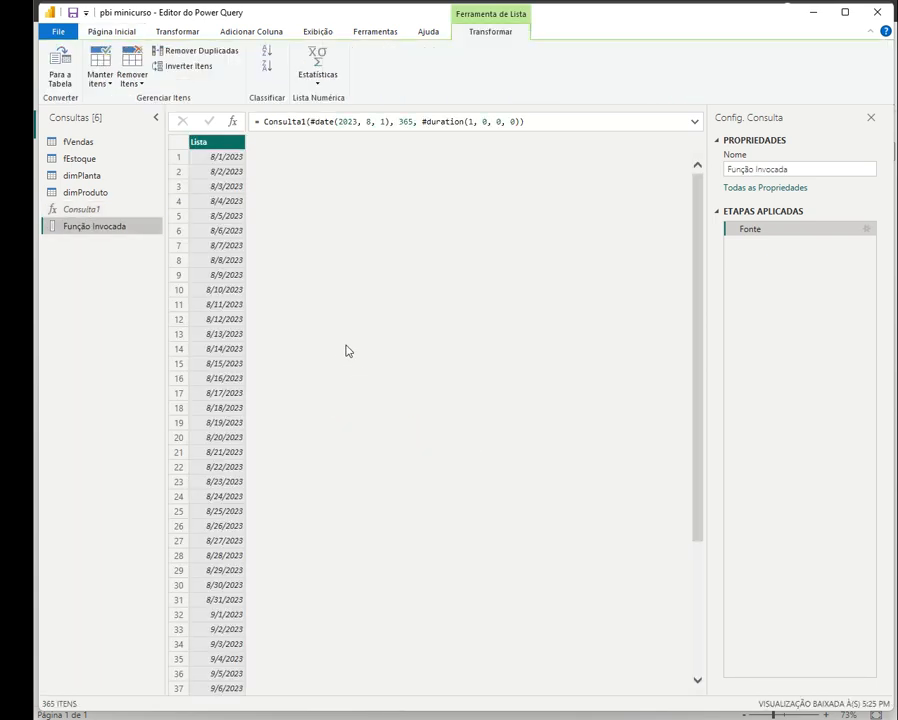
- Examine the generated list of dates against the start year and day count in its formula
{"action": "scroll", "coordinate": [241, 228], "scroll_direction": "down", "scroll_amount": 20}
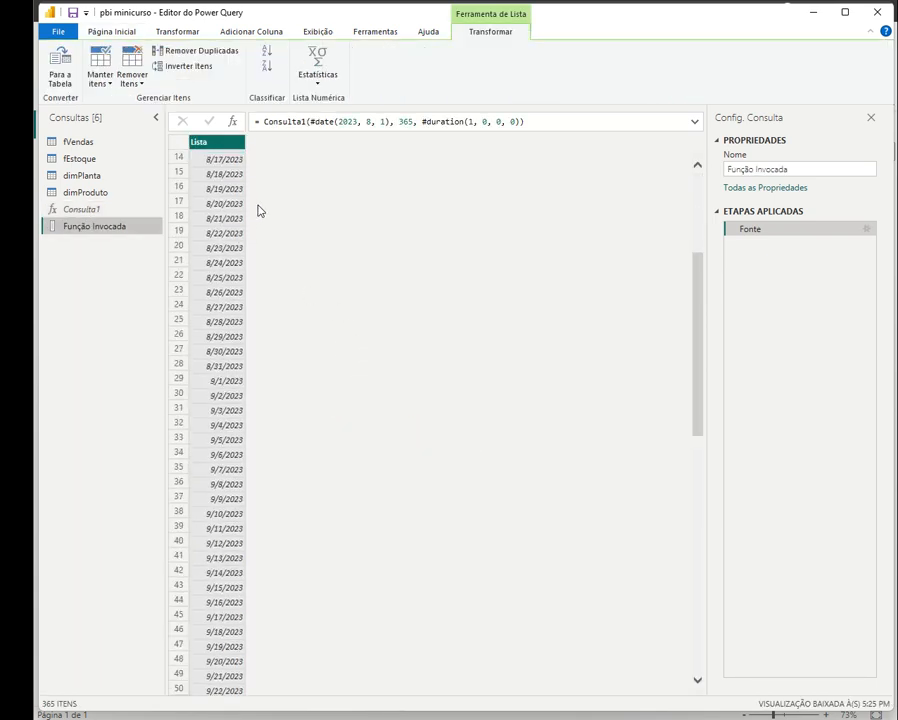
{"action": "scroll", "coordinate": [290, 262], "scroll_direction": "up", "scroll_amount": 20}
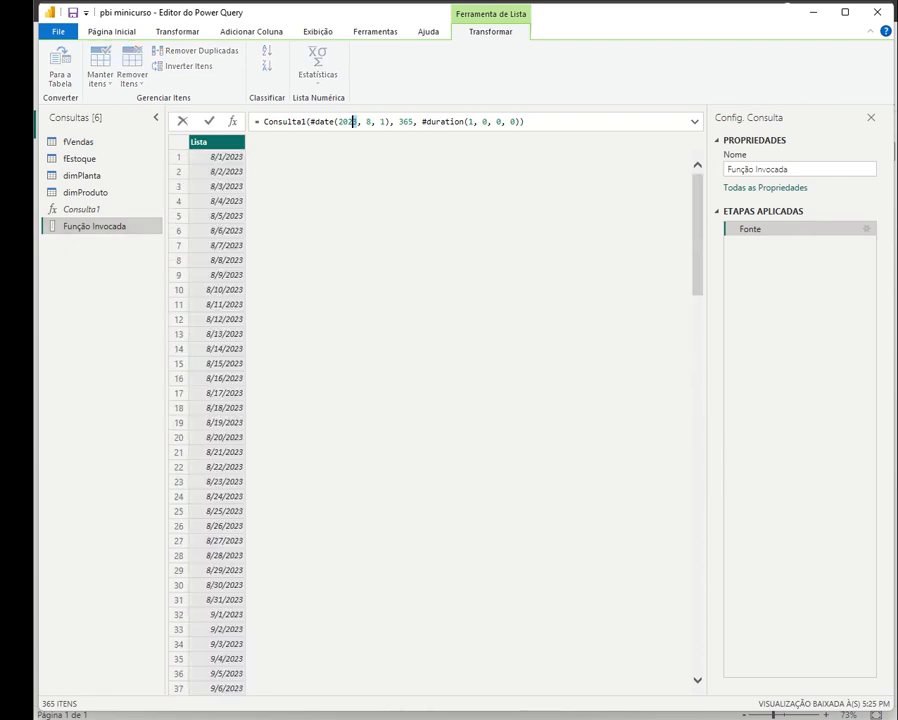
{"action": "double_click", "coordinate": [346, 121]}
{"action": "double_click", "coordinate": [406, 121]}
{"action": "left_click", "coordinate": [343, 385]}
{"action": "scroll", "coordinate": [455, 355], "scroll_direction": "down", "scroll_amount": 13}
{"action": "scroll", "coordinate": [455, 353], "scroll_direction": "down", "scroll_amount": 20}
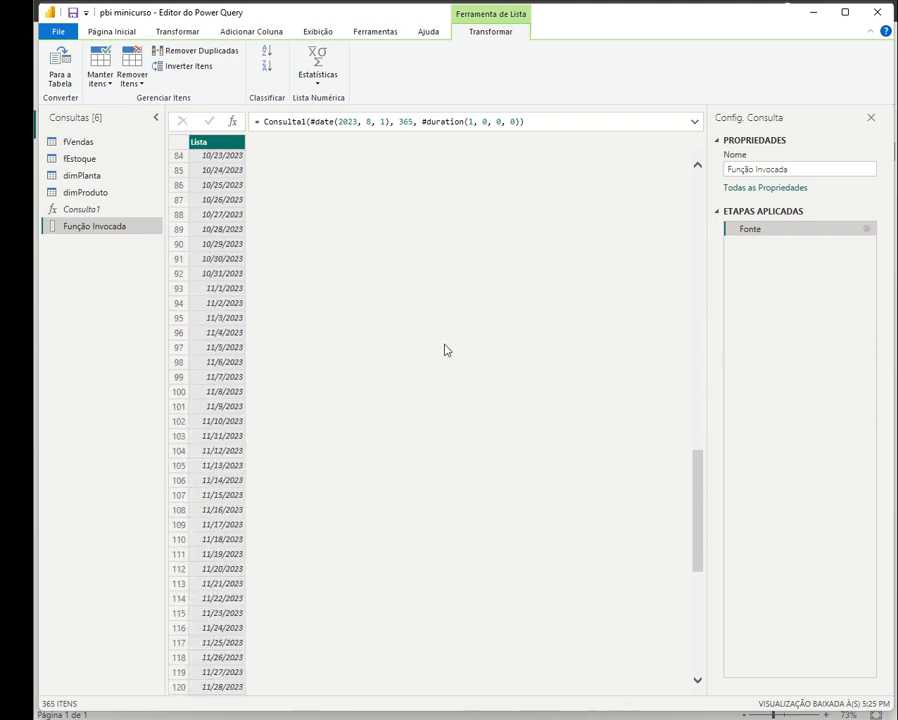
{"action": "scroll", "coordinate": [448, 357], "scroll_direction": "up", "scroll_amount": 20}
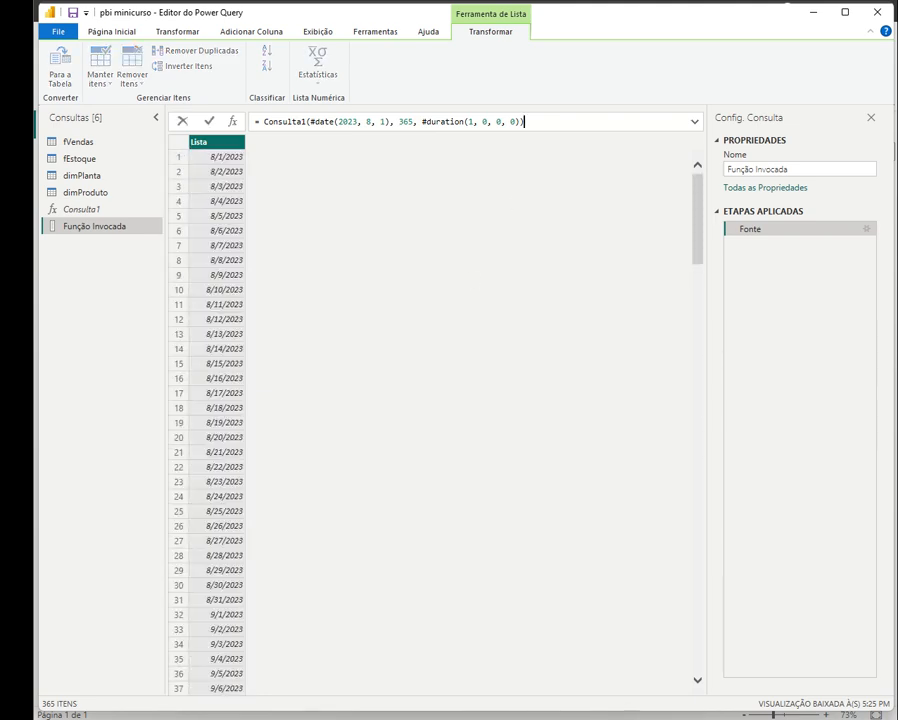
- Review the invoked formula's parts: the Consulta1 function, start date, day count and duration
{"action": "left_click_drag", "start_coordinate": [518, 121], "coordinate": [254, 120]}
{"action": "double_click", "coordinate": [286, 121]}
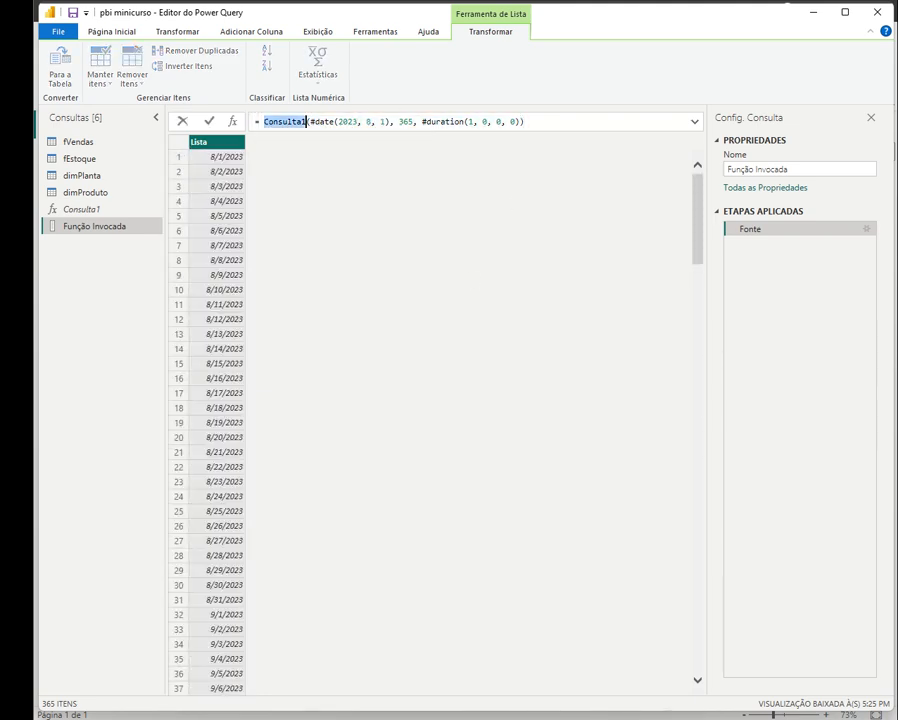
{"action": "left_click", "coordinate": [505, 121]}
{"action": "mouse_move", "coordinate": [381, 121]}
{"action": "left_mouse_down"}
{"action": "mouse_move", "coordinate": [345, 121]}
{"action": "mouse_move", "coordinate": [380, 121]}
{"action": "mouse_move", "coordinate": [370, 121]}
{"action": "left_mouse_up"}
{"action": "left_click", "coordinate": [376, 121]}
{"action": "left_click", "coordinate": [354, 121]}
{"action": "left_click", "coordinate": [338, 121]}
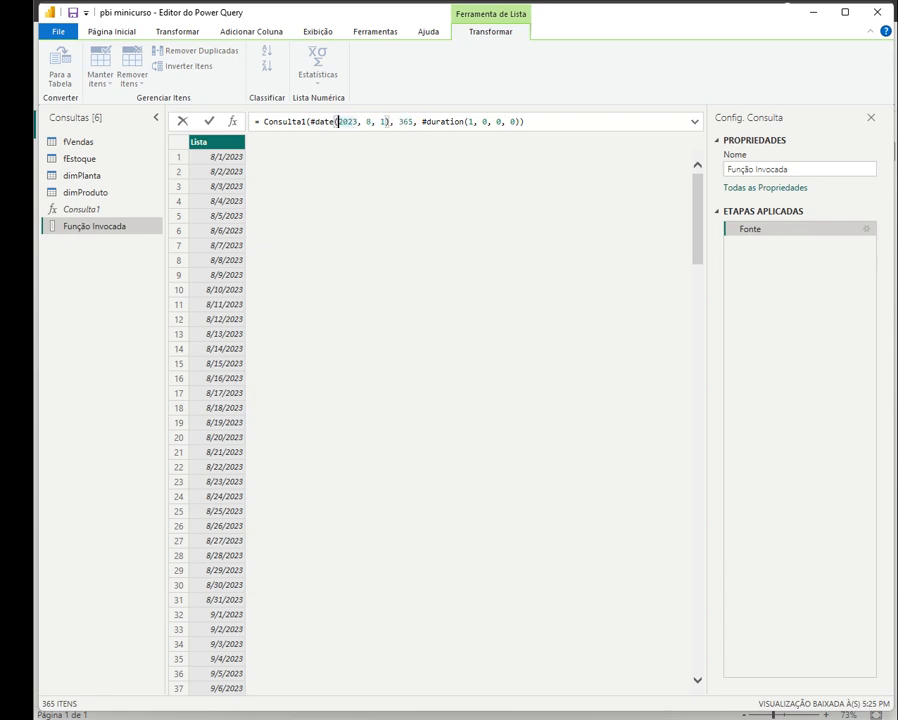
{"action": "double_click", "coordinate": [405, 121]}
{"action": "double_click", "coordinate": [470, 121]}
{"action": "key", "text": "Return"}
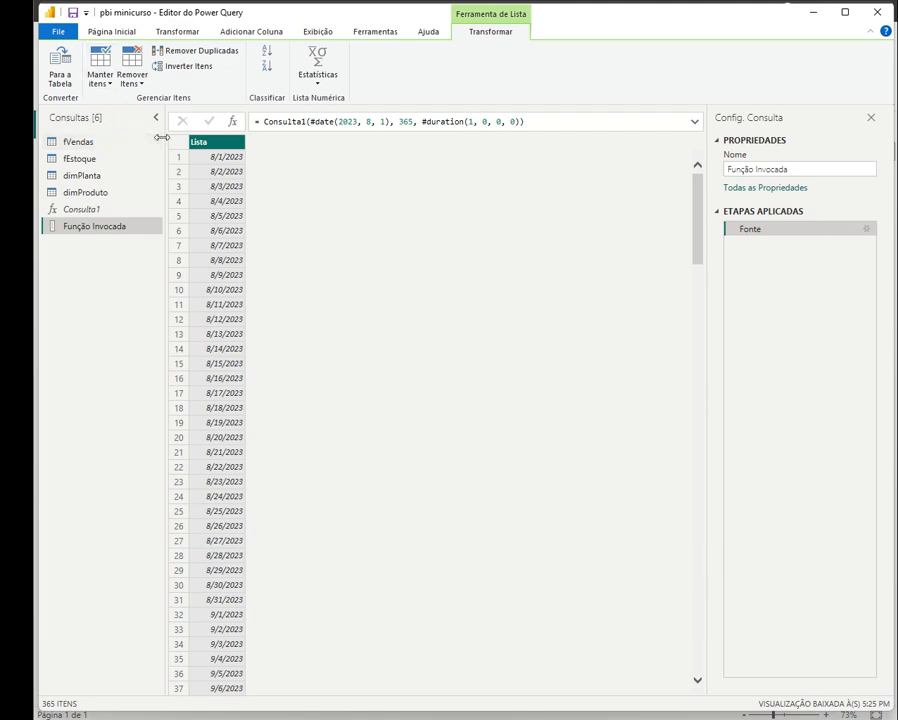
- Convert the date list to a table with no delimiter and rename the query as dimCalendario
{"action": "left_click", "coordinate": [55, 63]}
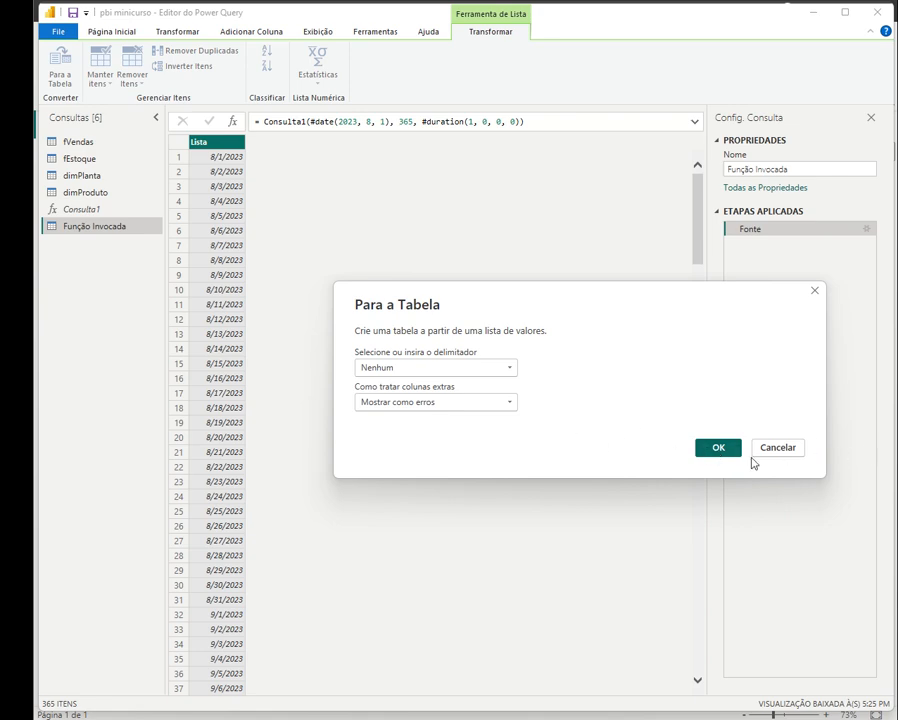
{"action": "left_click", "coordinate": [737, 452]}
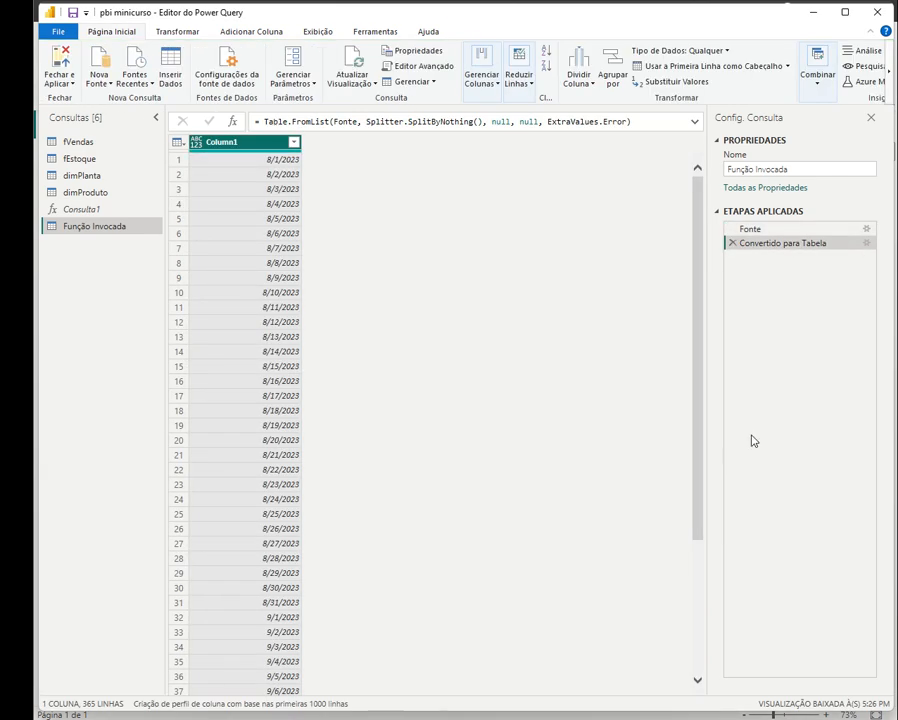
{"action": "double_click", "coordinate": [119, 227]}
{"action": "type", "text": "dimCalendario"}
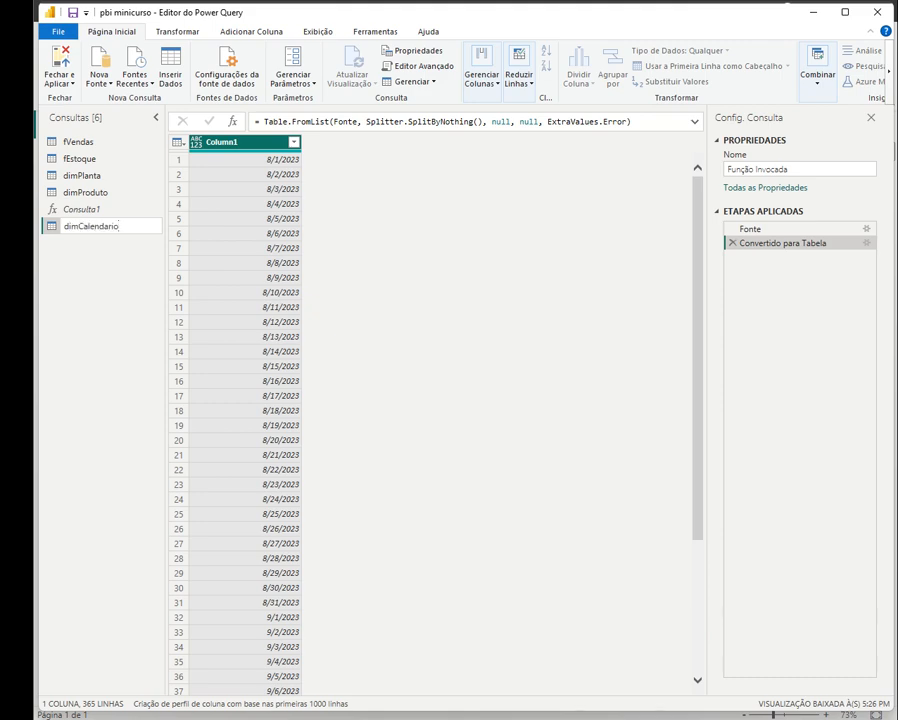
{"action": "key", "text": "Return"}
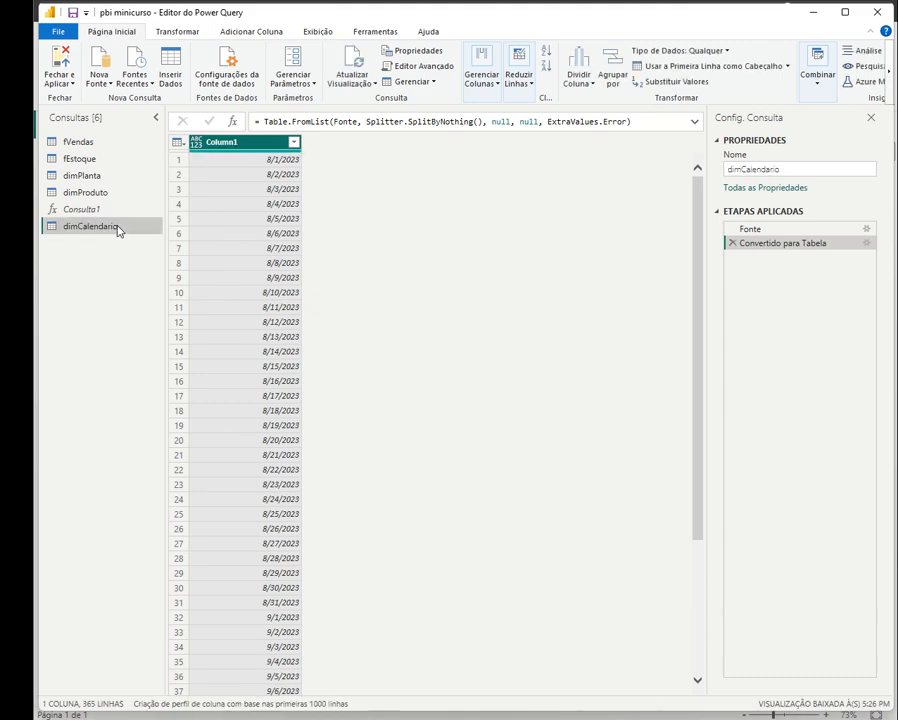
- Rename Column1 of dimCalendario as Data and set its data type to date
{"action": "double_click", "coordinate": [218, 145]}
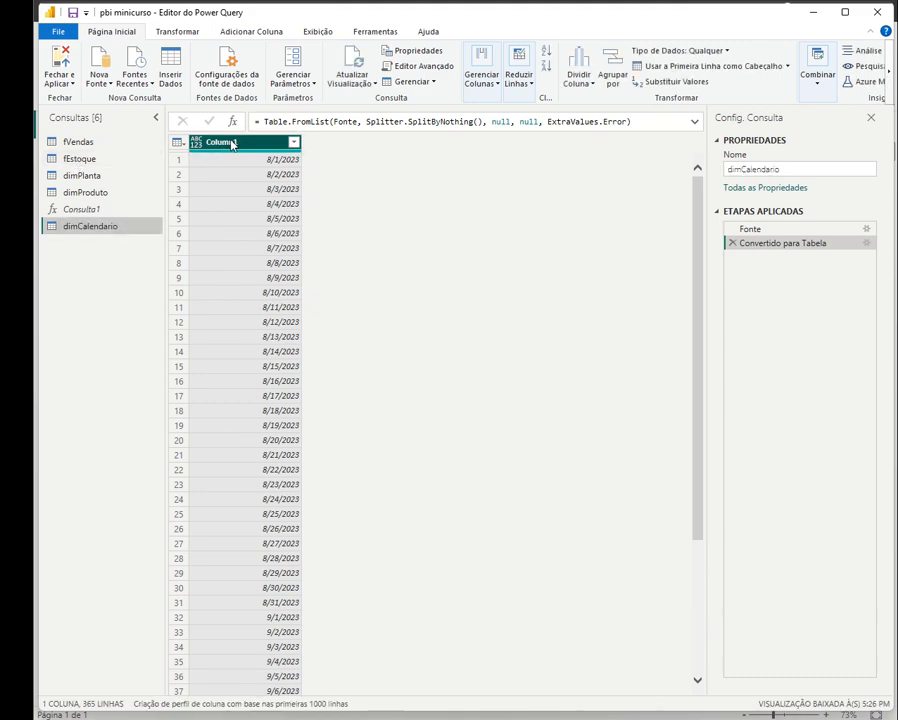
{"action": "type", "text": "Data"}
{"action": "key", "text": "Return"}
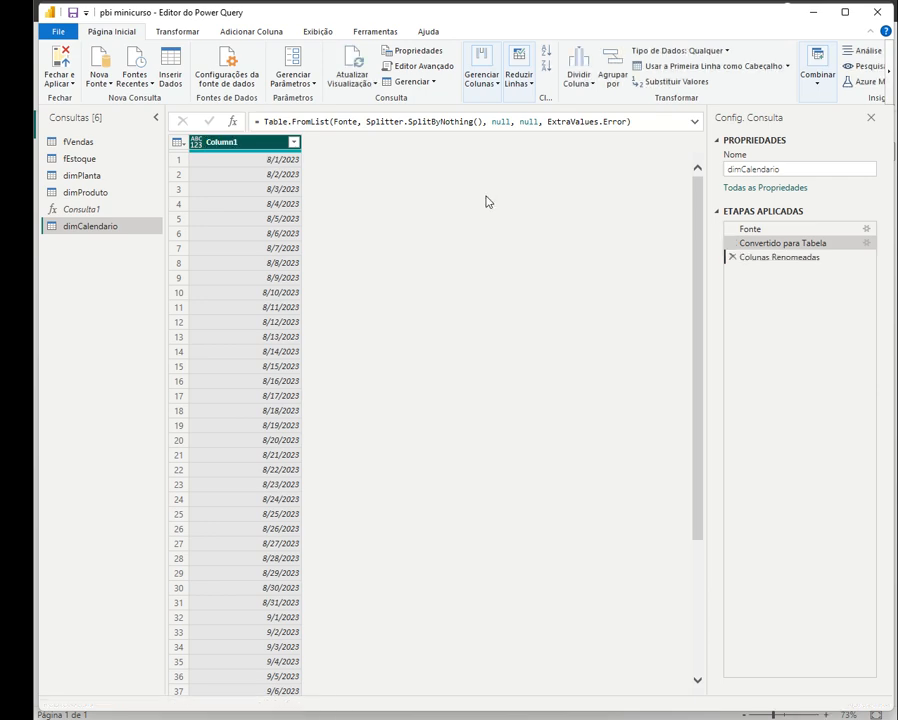
{"action": "left_click", "coordinate": [197, 142]}
{"action": "left_click", "coordinate": [224, 239]}
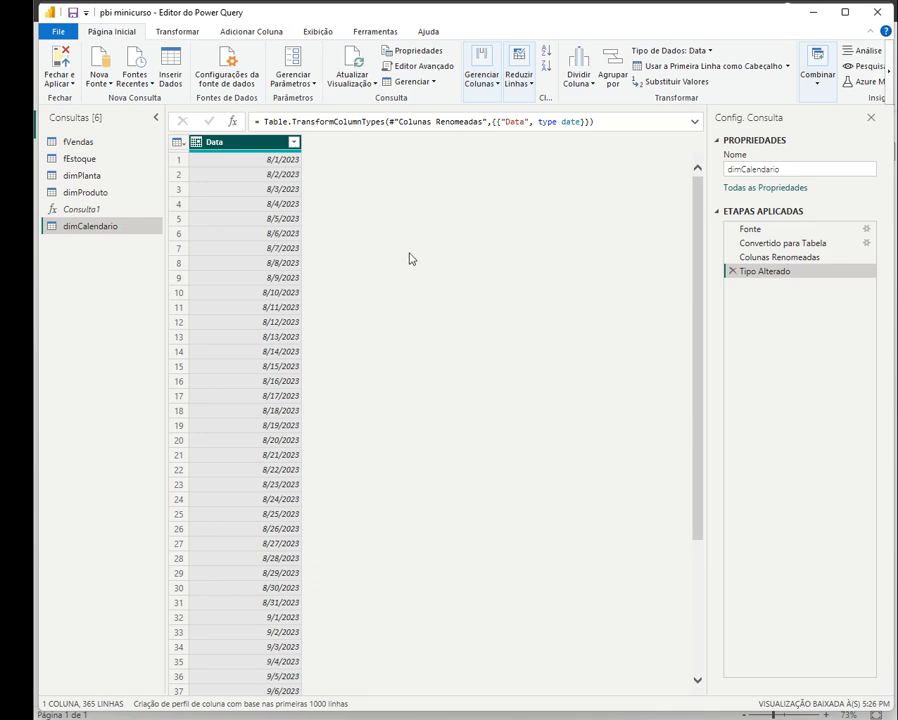
- Review the start date and day count in dimCalendario's query code, then close the editor without changes
{"action": "left_click", "coordinate": [403, 68]}
{"action": "left_click_drag", "start_coordinate": [430, 103], "coordinate": [435, 124]}
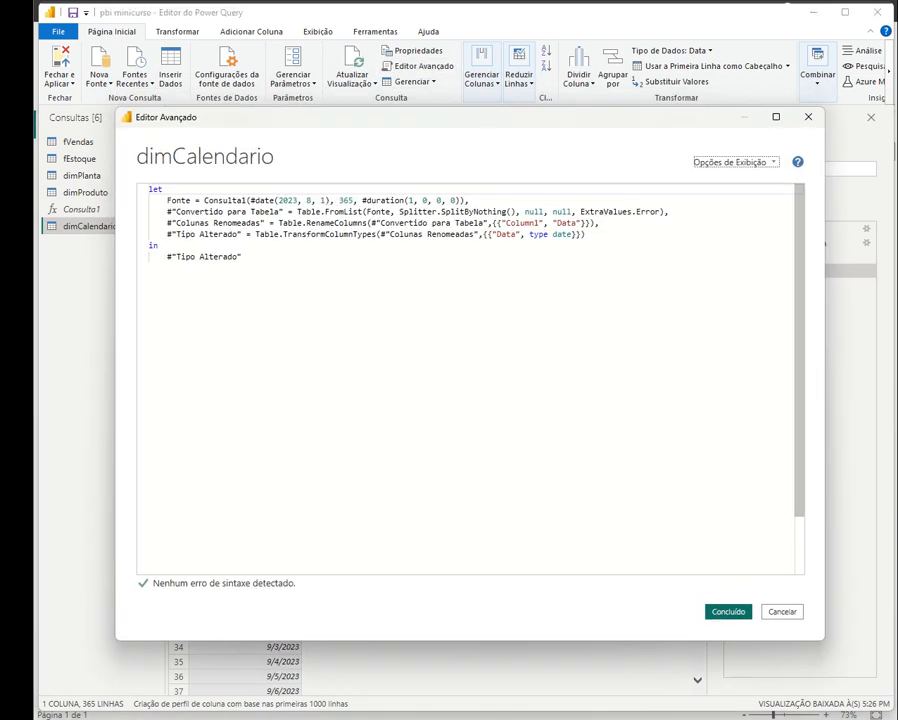
{"action": "left_click_drag", "start_coordinate": [330, 200], "coordinate": [249, 200]}
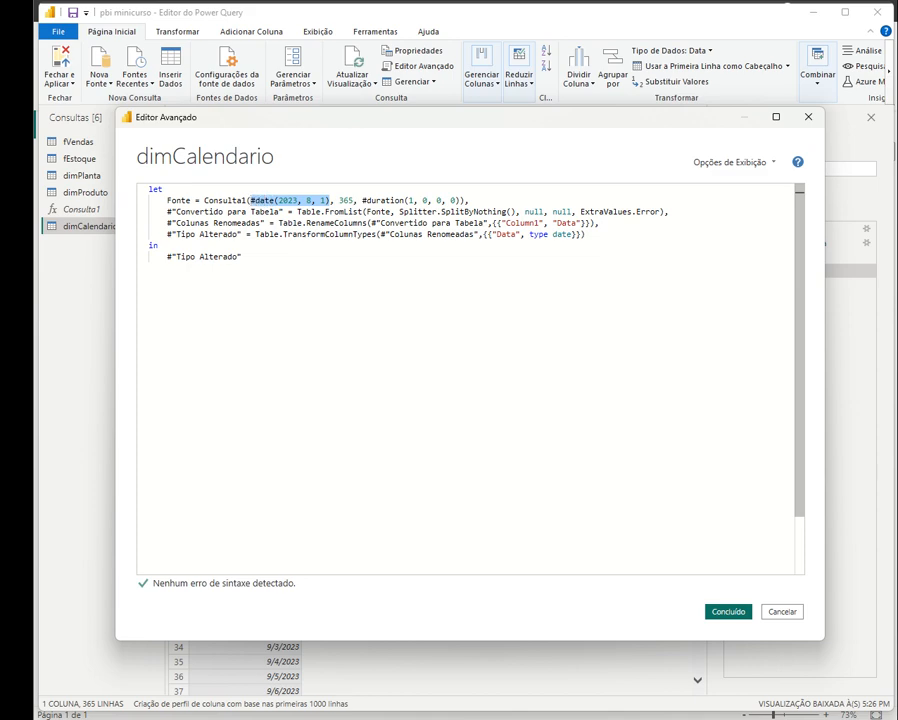
{"action": "double_click", "coordinate": [350, 200]}
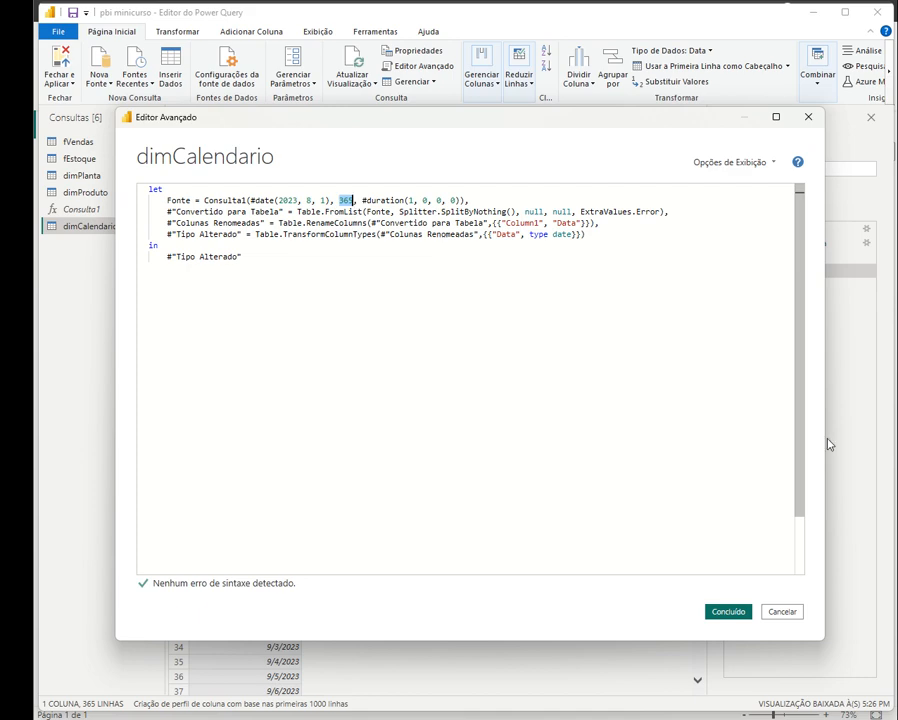
{"action": "left_click", "coordinate": [781, 611]}
- Compare the date range of fVendas' Data da Venda and Data de Saída with fEstoque's Data de Entrada
{"action": "left_click", "coordinate": [77, 145]}
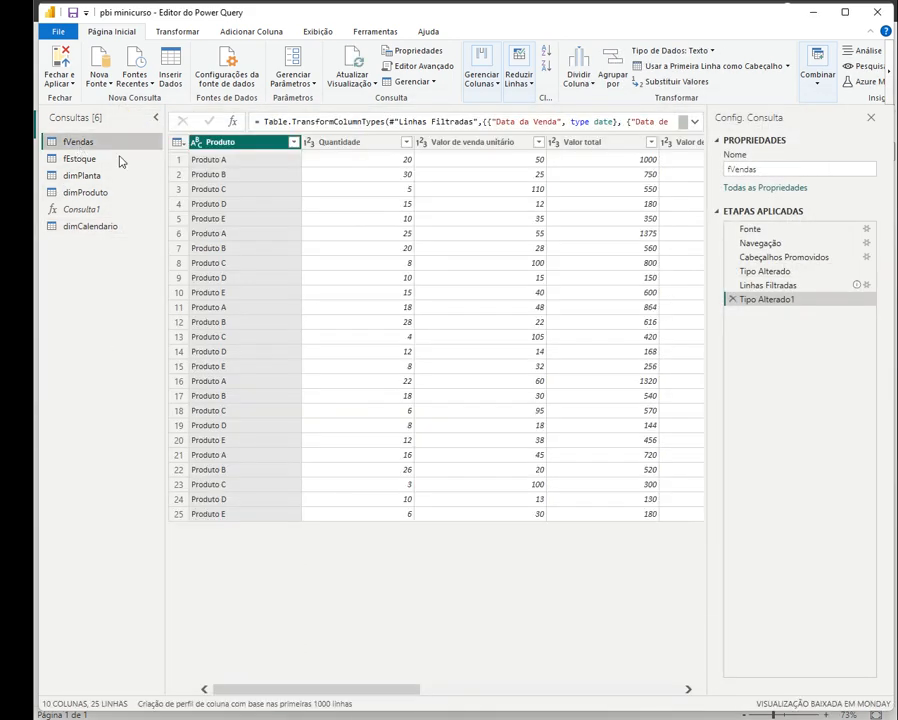
{"action": "left_click_drag", "start_coordinate": [576, 691], "coordinate": [636, 691]}
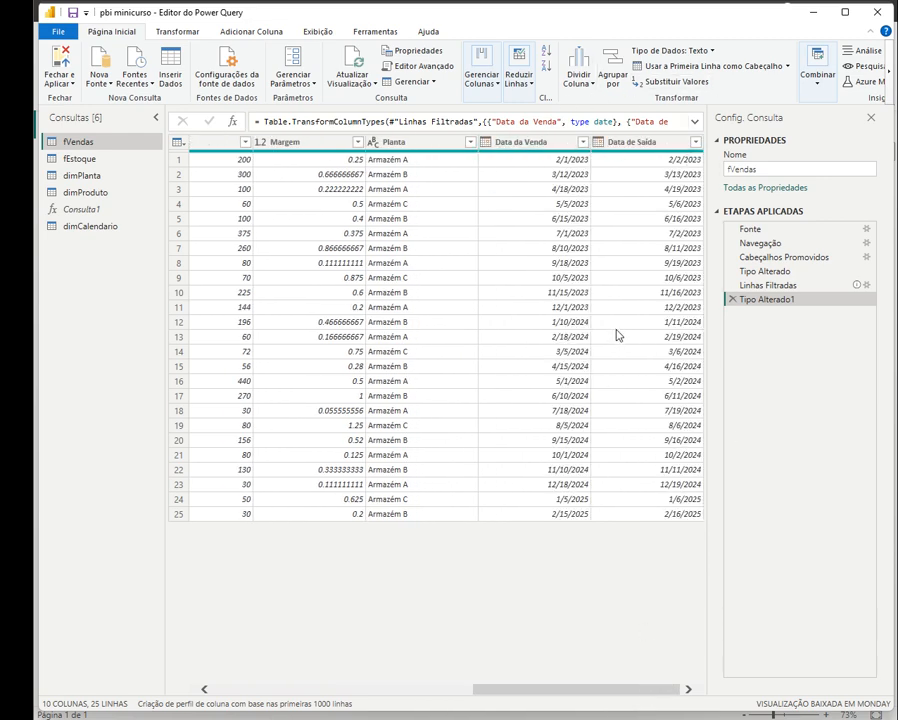
{"action": "left_click", "coordinate": [106, 158]}
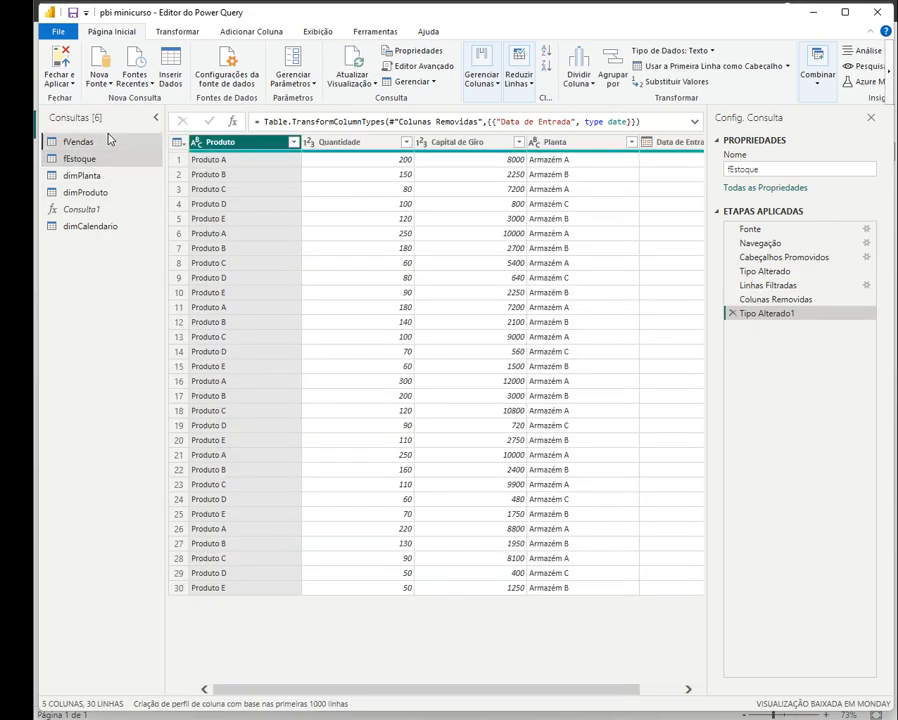
{"action": "left_click", "coordinate": [110, 141]}
{"action": "left_click_drag", "start_coordinate": [395, 690], "coordinate": [655, 700]}
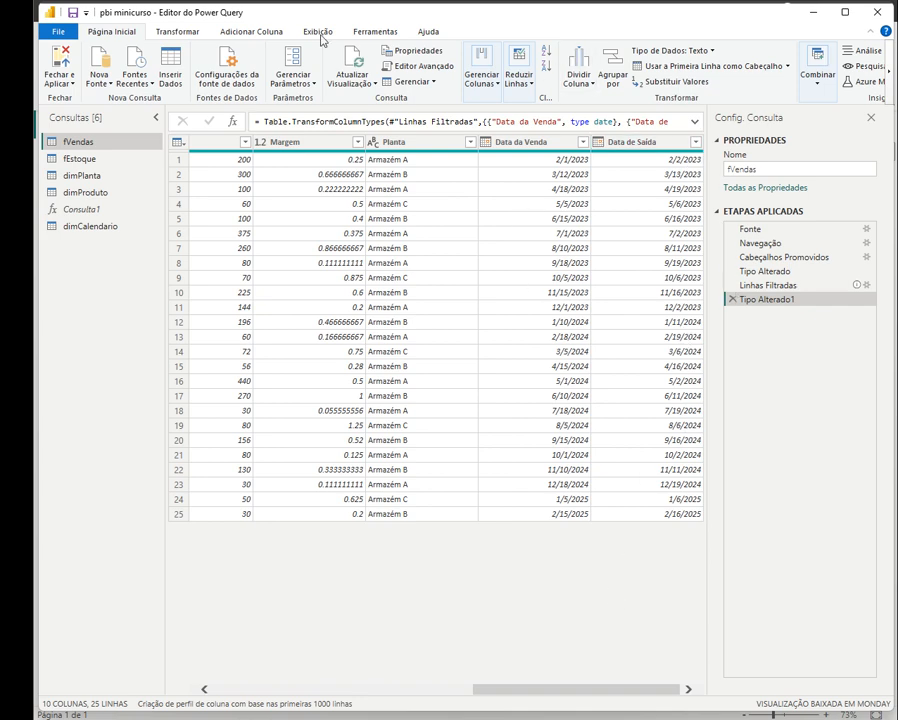
{"action": "left_click", "coordinate": [68, 159]}
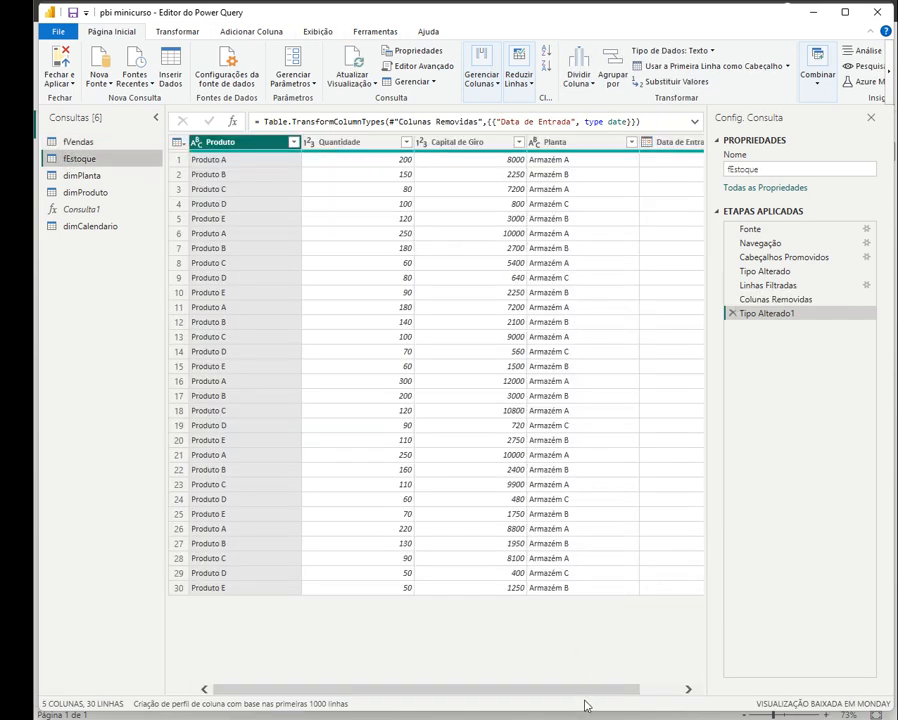
{"action": "left_click_drag", "start_coordinate": [598, 690], "coordinate": [672, 697]}
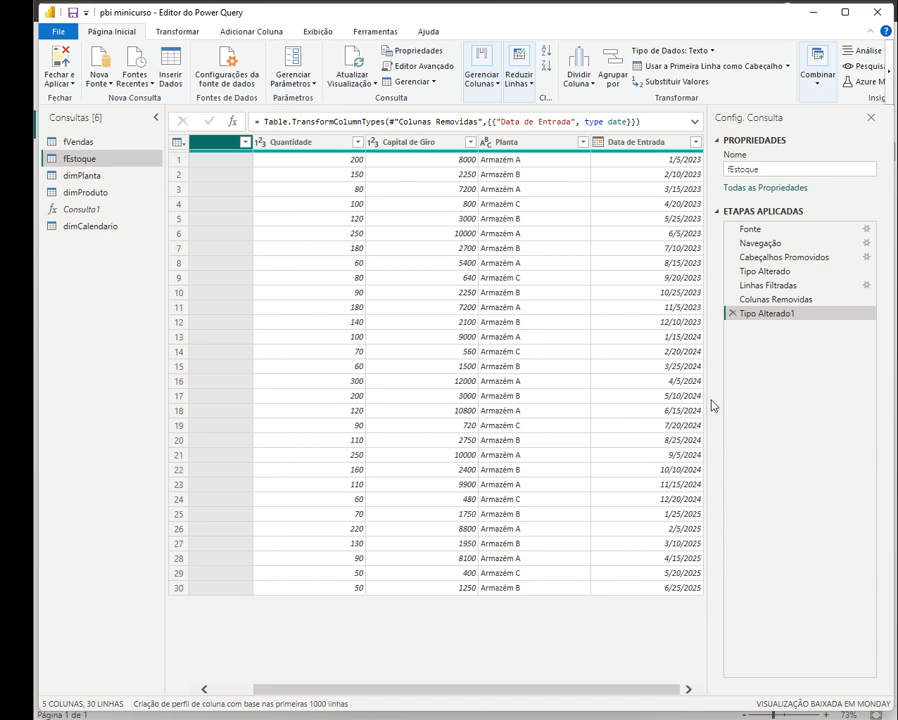
{"action": "left_click", "coordinate": [697, 165]}
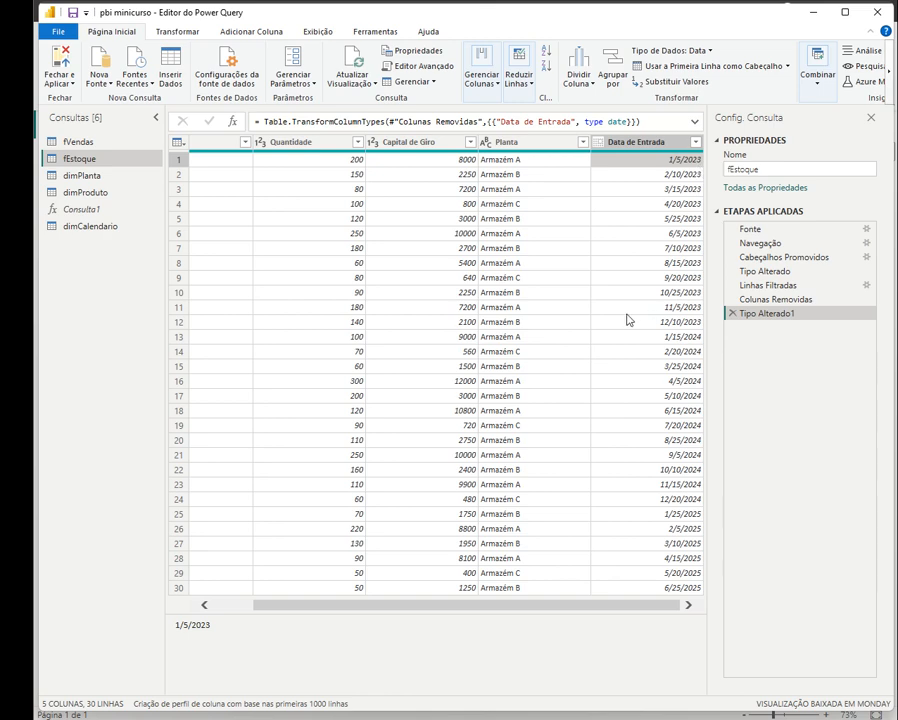
{"action": "left_click", "coordinate": [130, 145]}
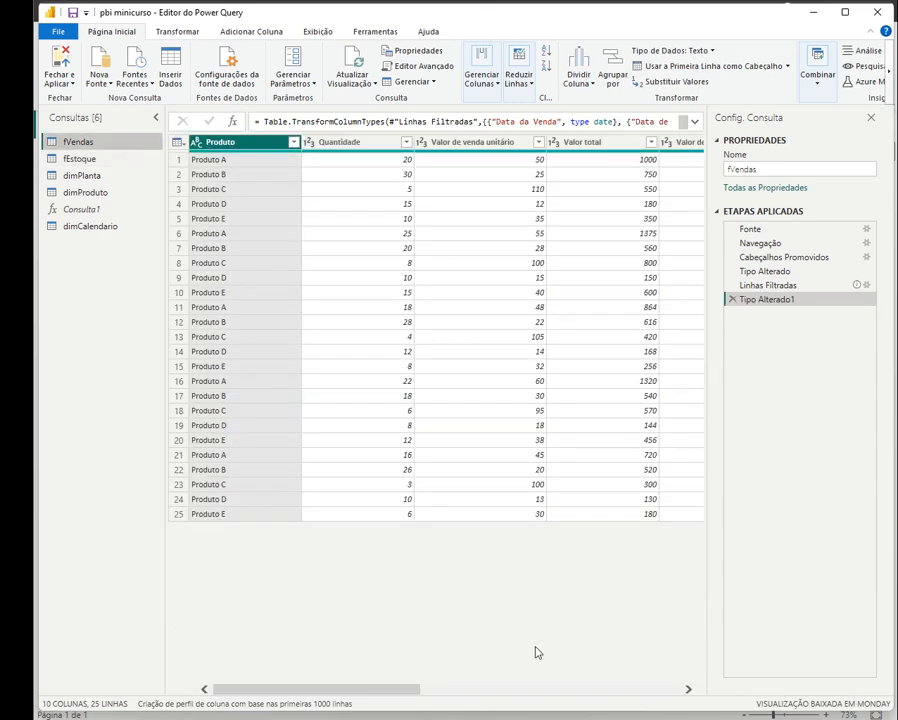
{"action": "left_click_drag", "start_coordinate": [391, 690], "coordinate": [686, 690]}
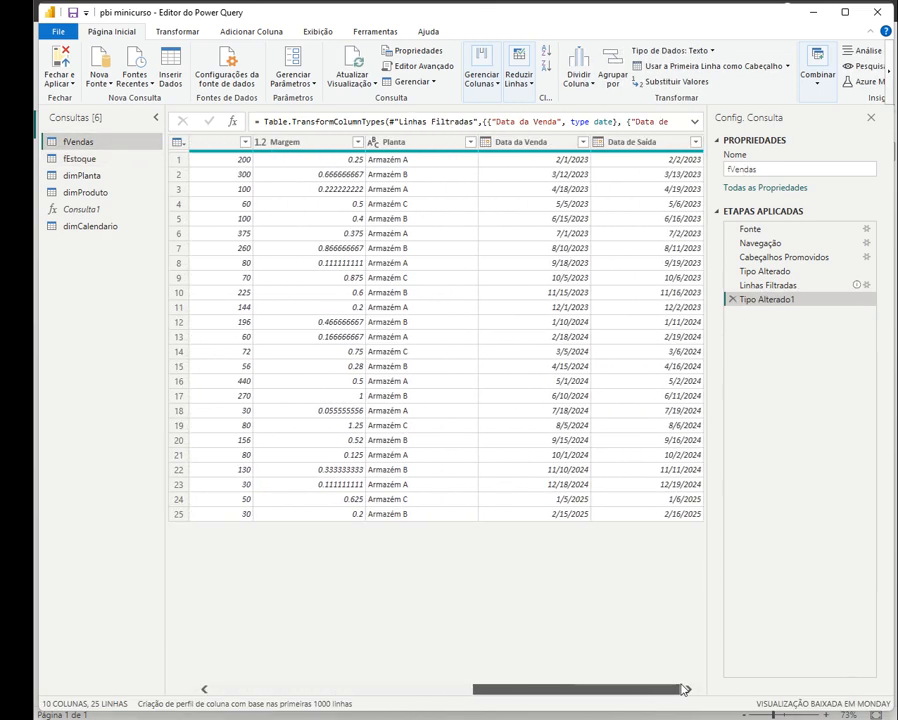
{"action": "left_click", "coordinate": [116, 162]}
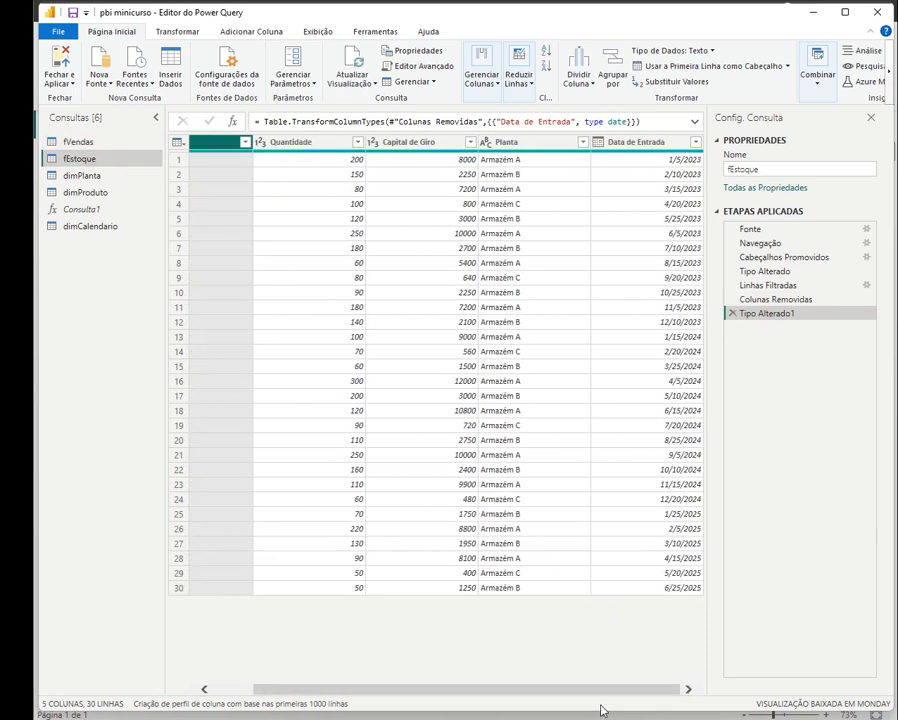
{"action": "left_click", "coordinate": [95, 145]}
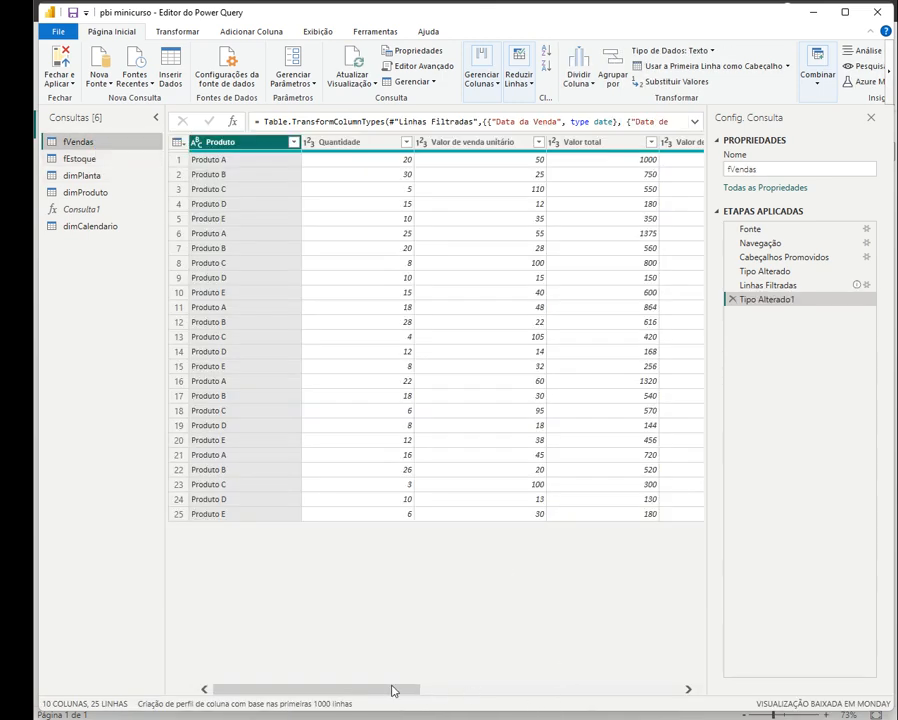
{"action": "left_click_drag", "start_coordinate": [403, 689], "coordinate": [660, 681]}
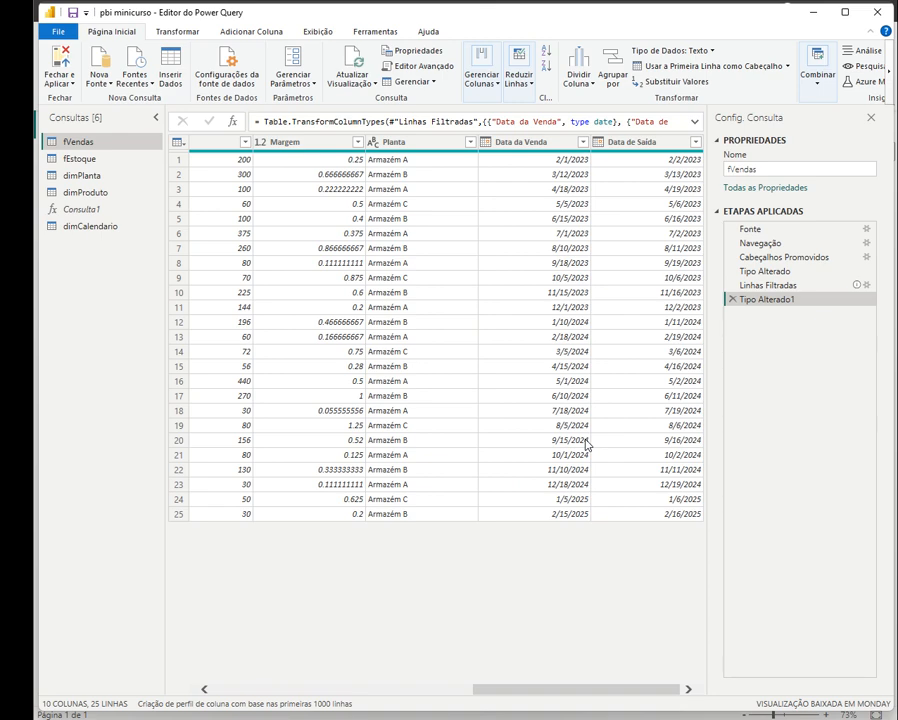
- Check dimCalendario's Data column against the sale, exit and entry dates in fVendas and fEstoque to find the earliest starting date
{"action": "left_click", "coordinate": [88, 226]}
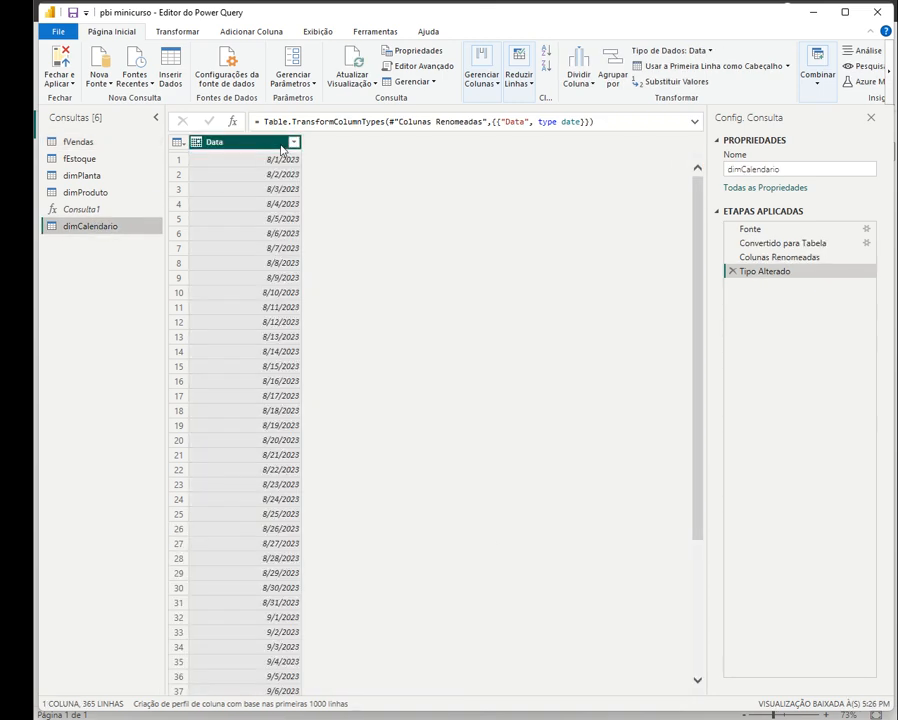
{"action": "left_click", "coordinate": [85, 143]}
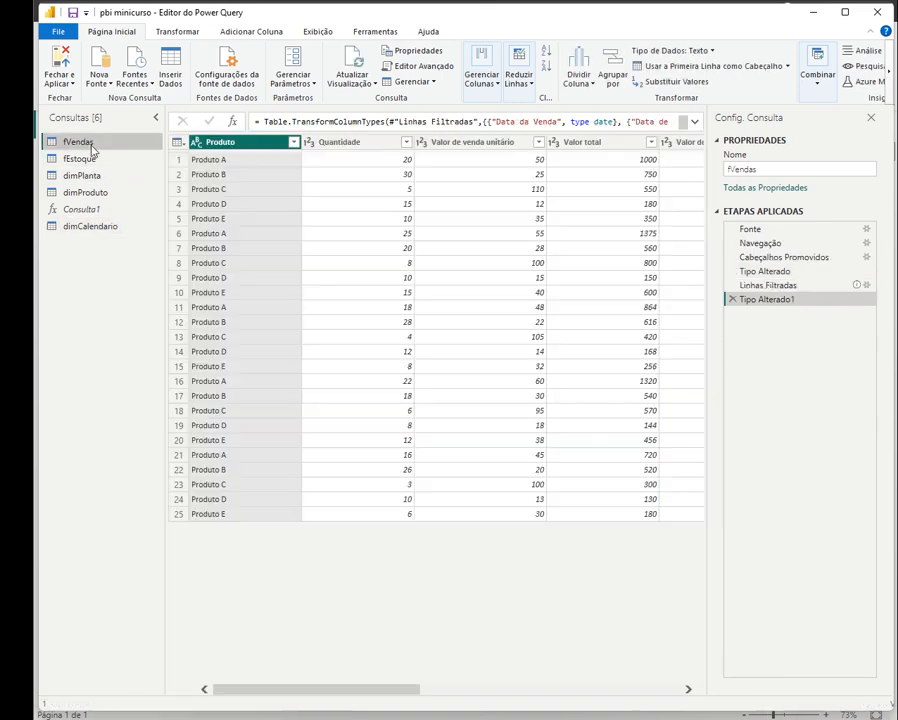
{"action": "left_click_drag", "start_coordinate": [380, 688], "coordinate": [666, 700]}
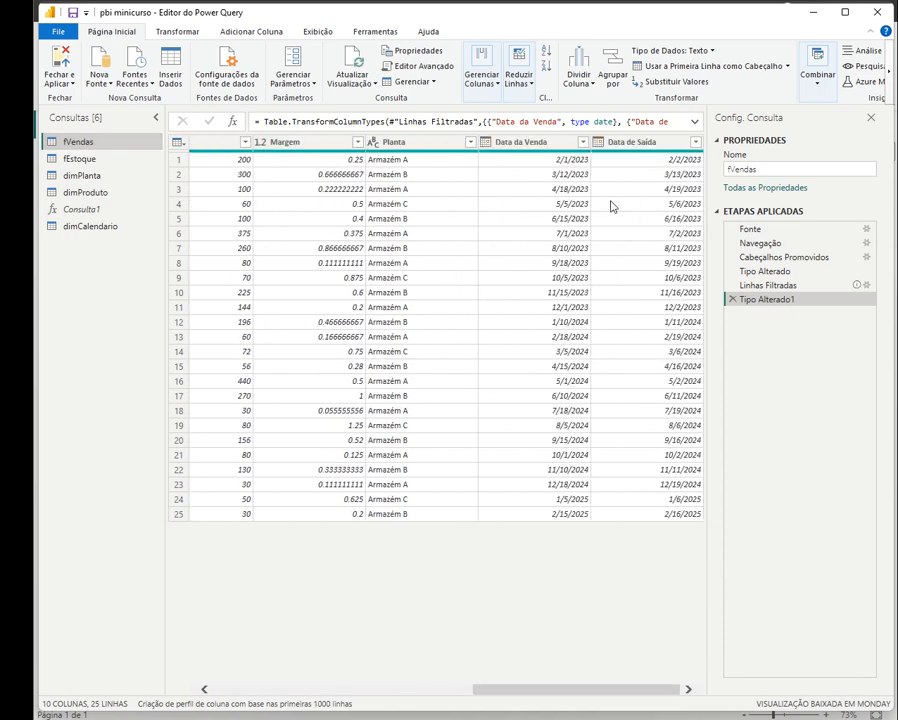
{"action": "left_click", "coordinate": [636, 142]}
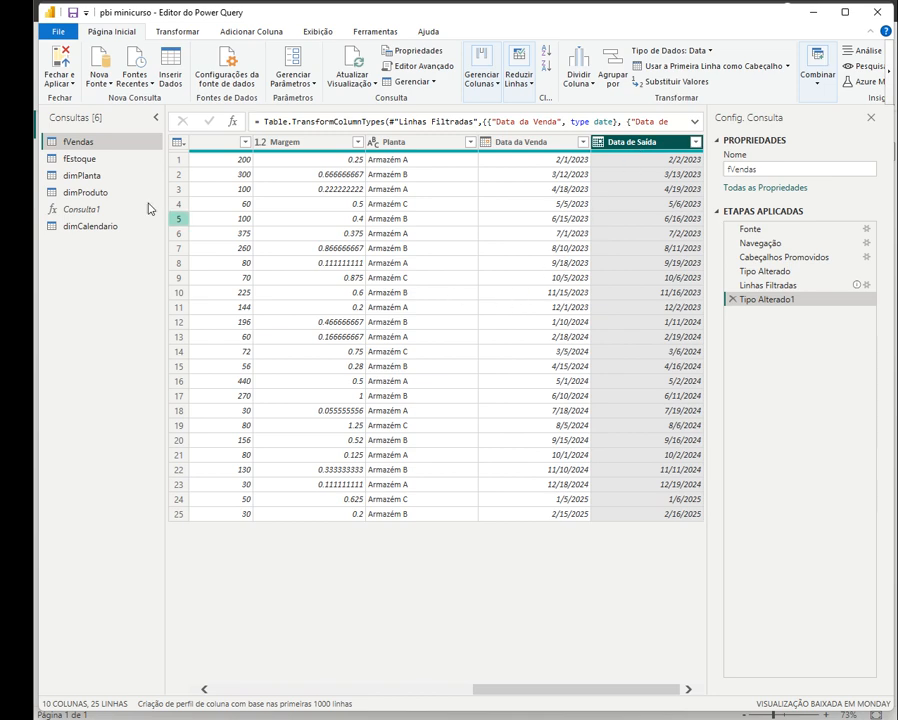
{"action": "left_click", "coordinate": [522, 142]}
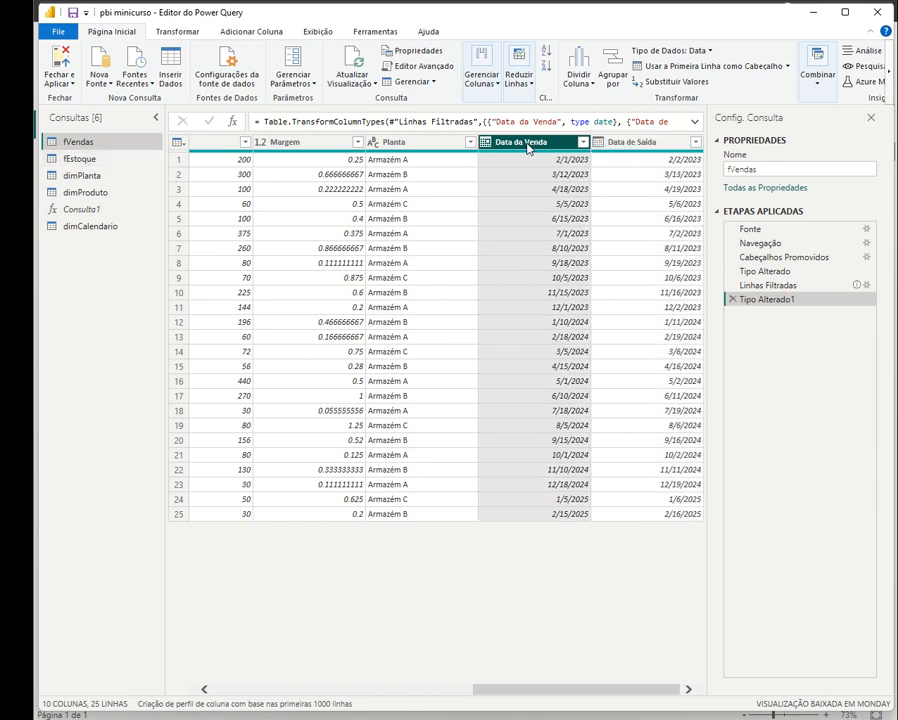
{"action": "left_click", "coordinate": [79, 158]}
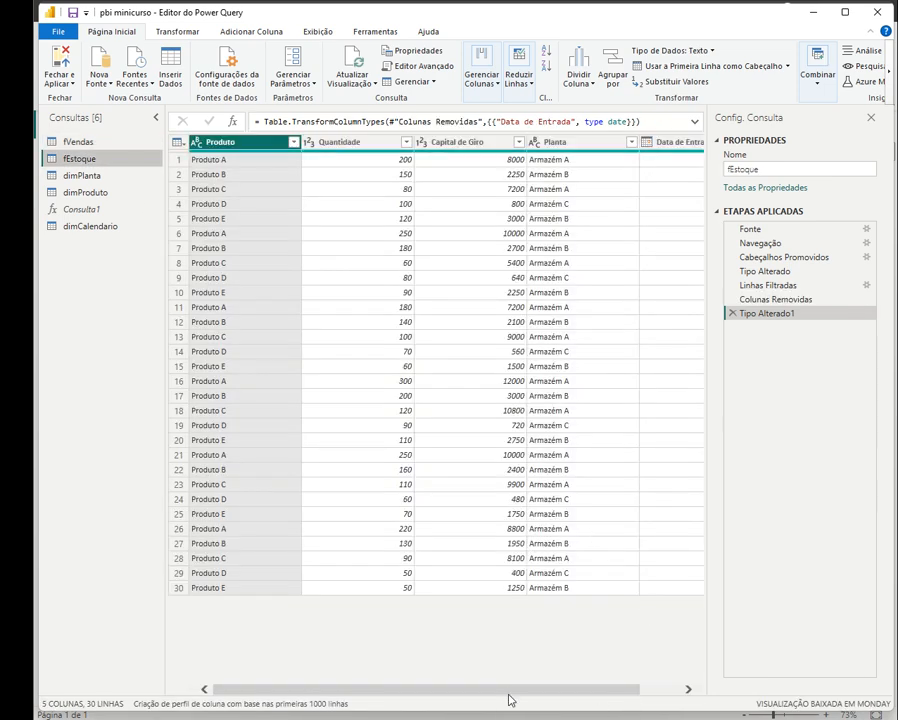
{"action": "left_click_drag", "start_coordinate": [517, 693], "coordinate": [557, 693]}
{"action": "left_click", "coordinate": [668, 142]}
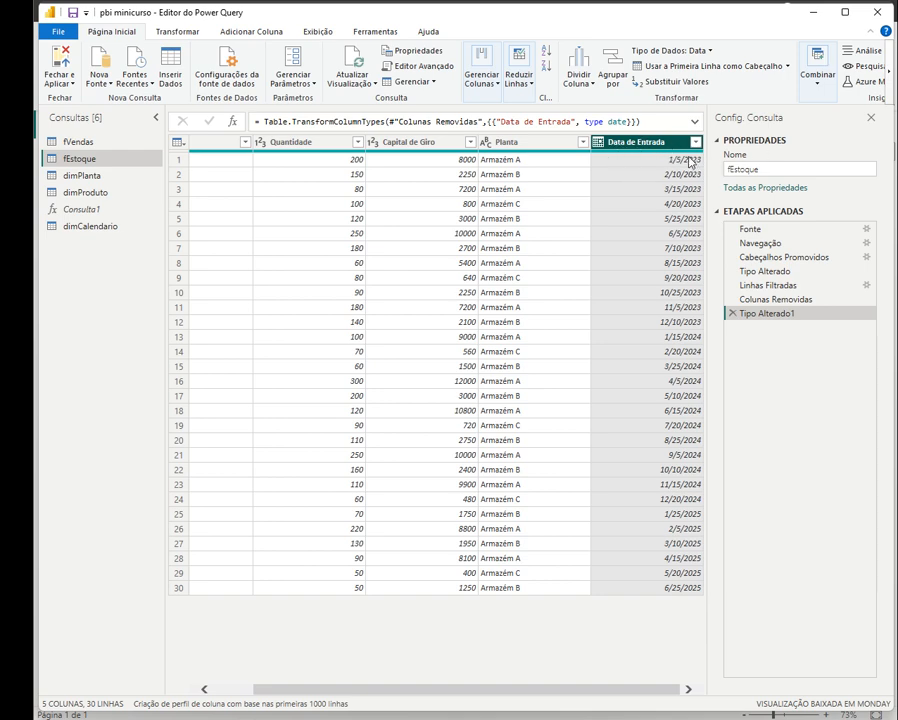
{"action": "left_click", "coordinate": [158, 142]}
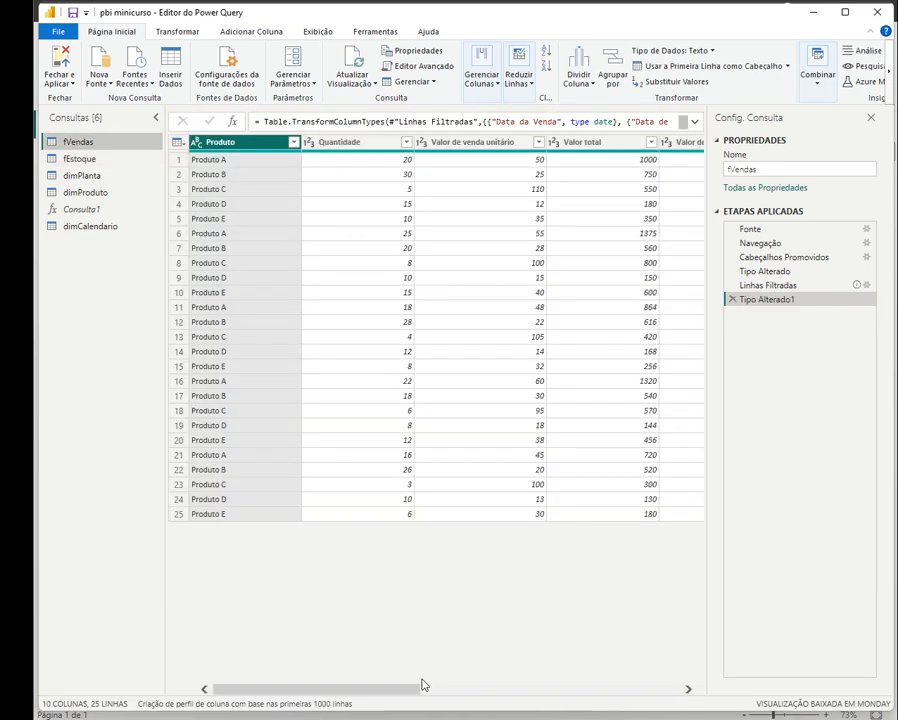
{"action": "left_click_drag", "start_coordinate": [408, 690], "coordinate": [690, 694]}
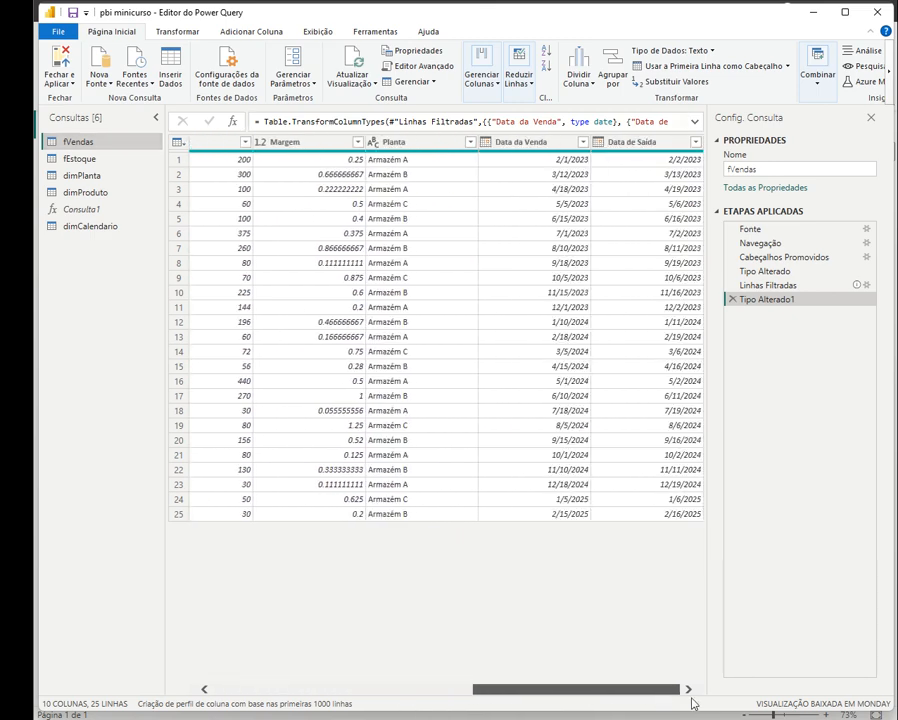
{"action": "left_click", "coordinate": [570, 162]}
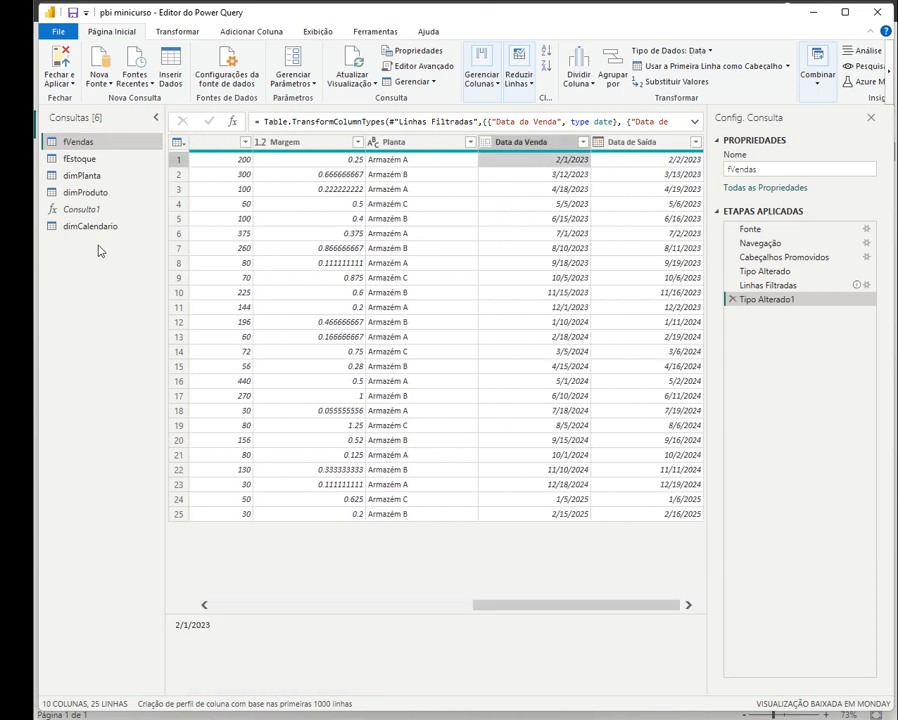
- Add the line MenorData = List.Min(fEstoque[Data]) directly below let in dimCalendario's query code
{"action": "left_click", "coordinate": [88, 226]}
{"action": "left_click", "coordinate": [422, 65]}
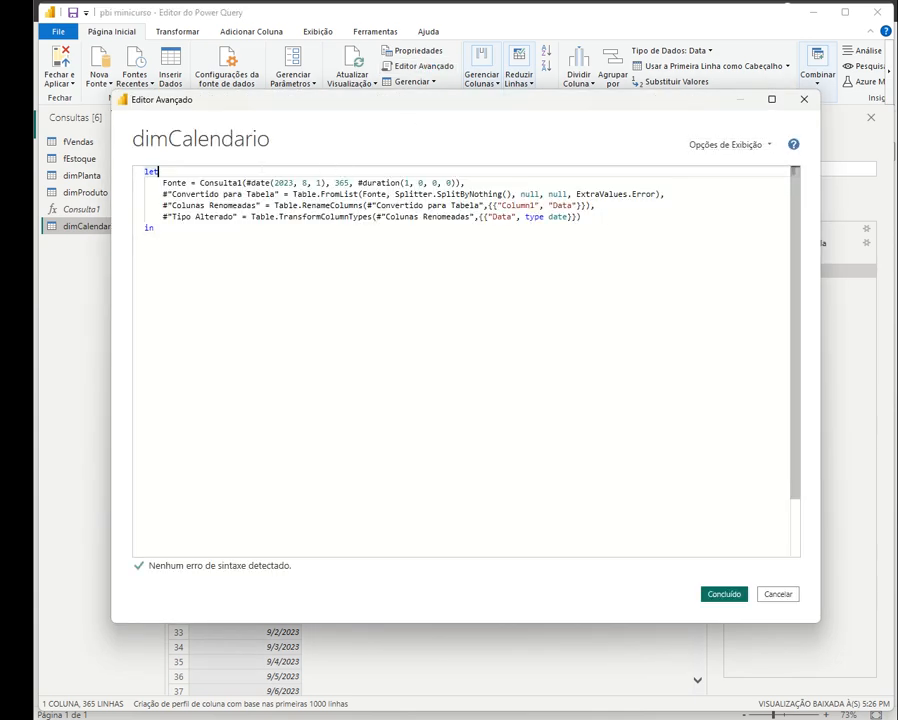
{"action": "key", "text": "Return"}
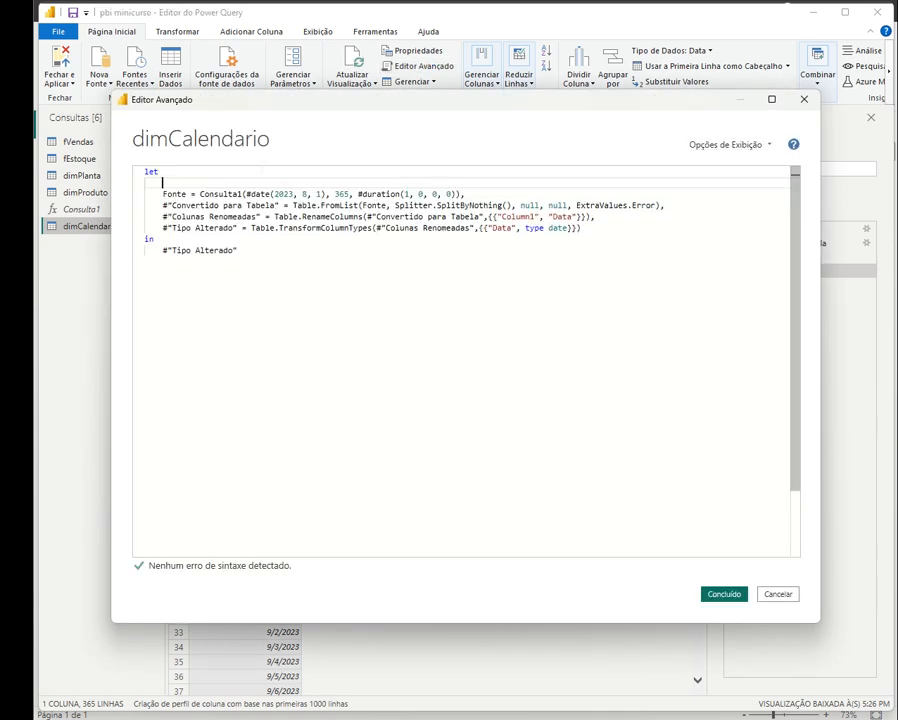
{"action": "type", "text": "MenorData "}
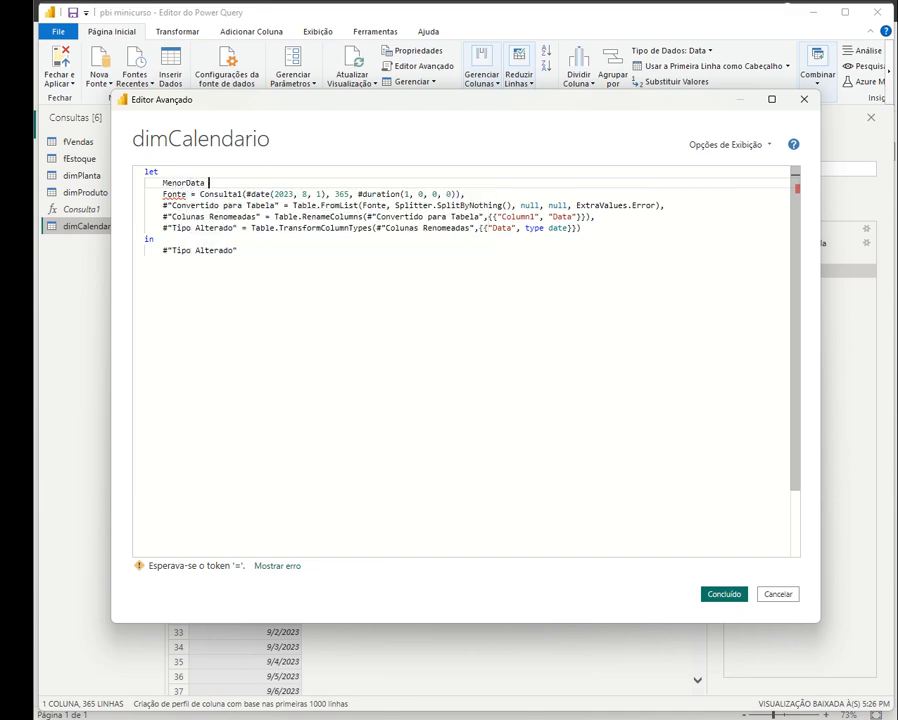
{"action": "type", "text": "= List.M"}
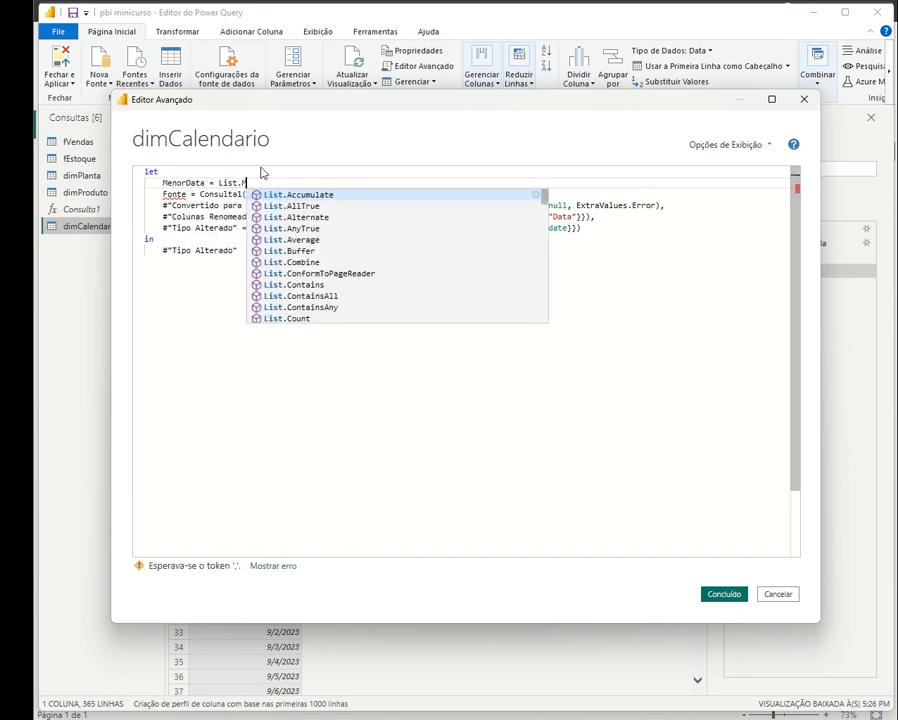
{"action": "type", "text": "int"}
{"action": "key", "text": "BackSpace"}
{"action": "type", "text": "("}
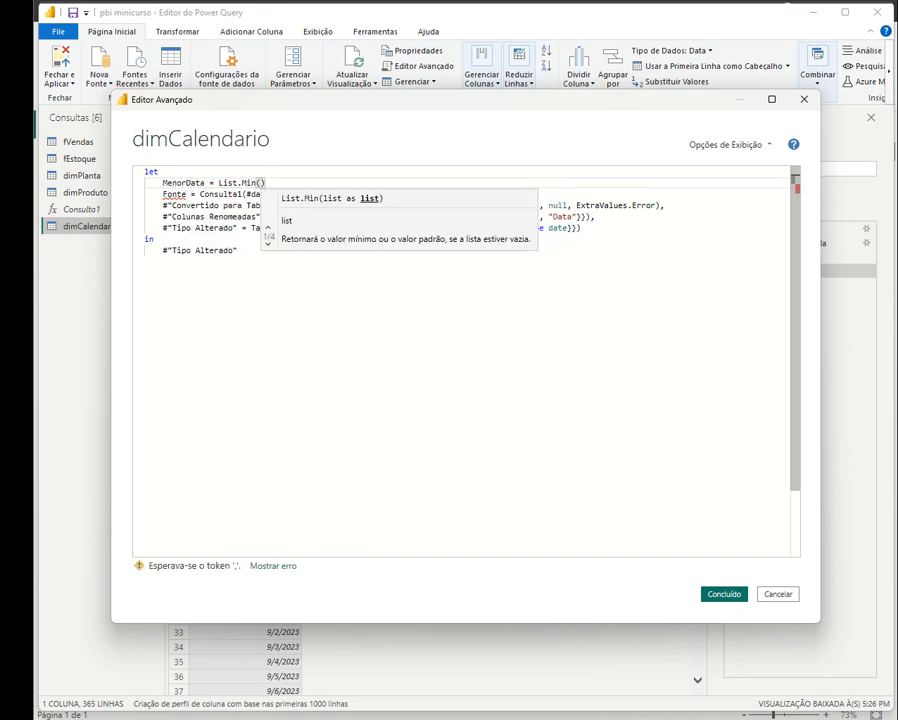
{"action": "type", "text": "fEstoque"}
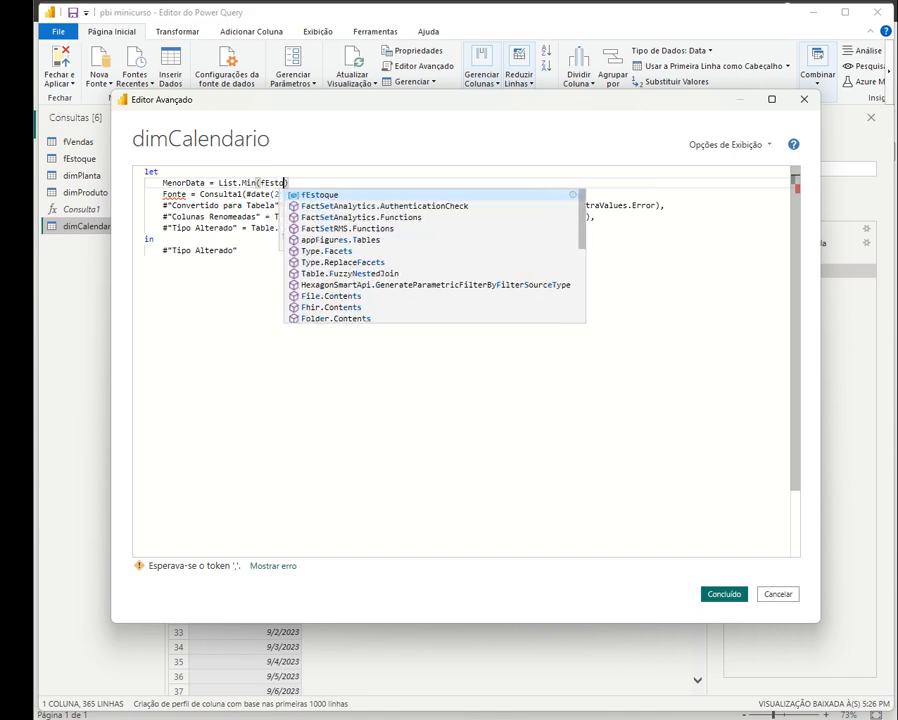
{"action": "type", "text": "[Data"}
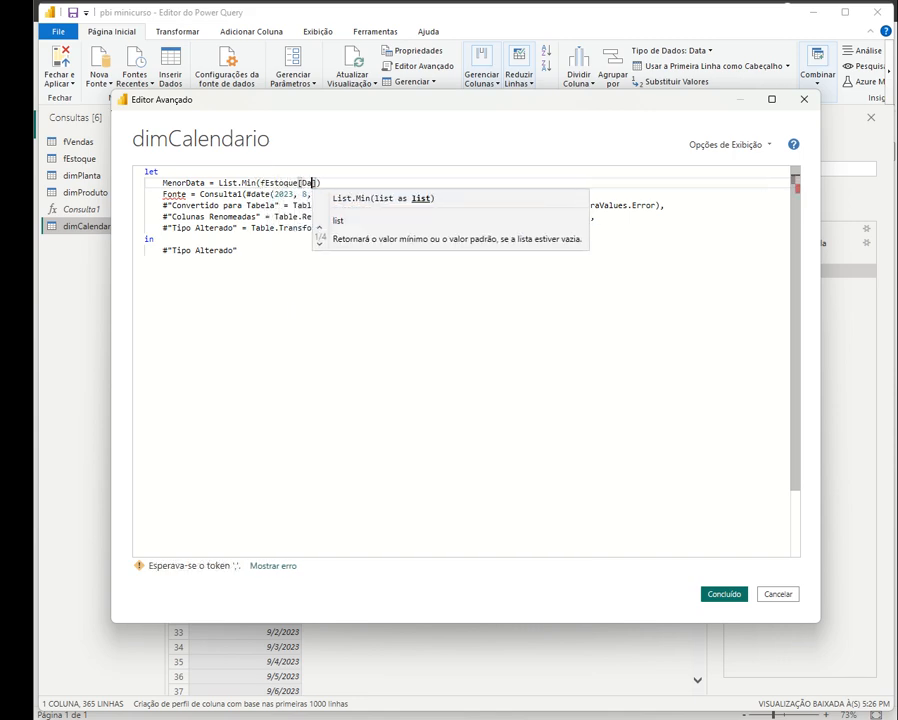
{"action": "type", "text": "]),"}
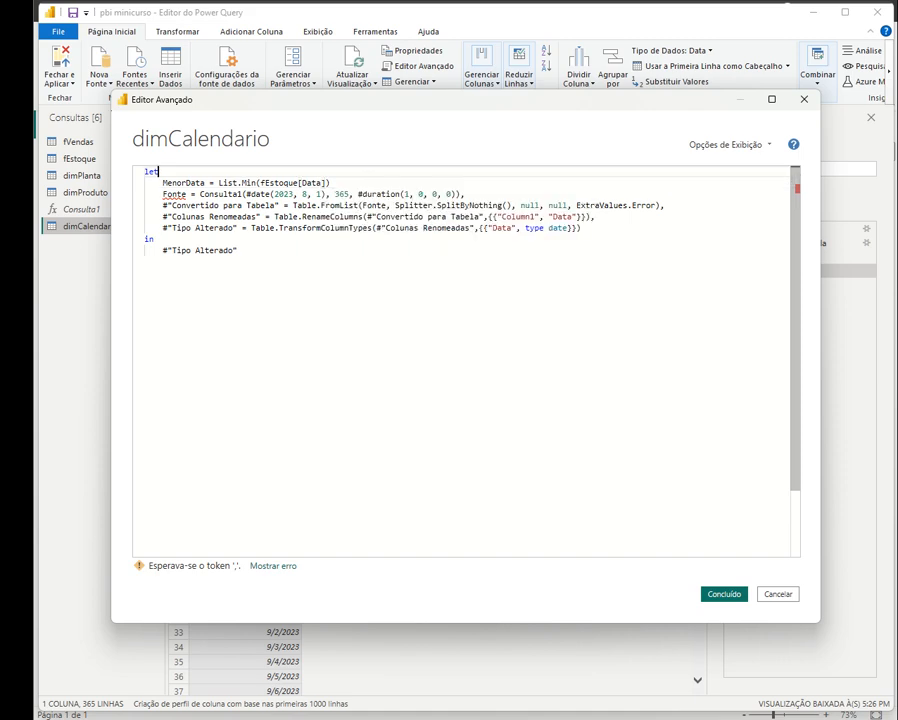
{"action": "left_click", "coordinate": [724, 594]}
- Rename fEstoque's Data de Entrada column to Data_de_Entrada
{"action": "left_click", "coordinate": [86, 159]}
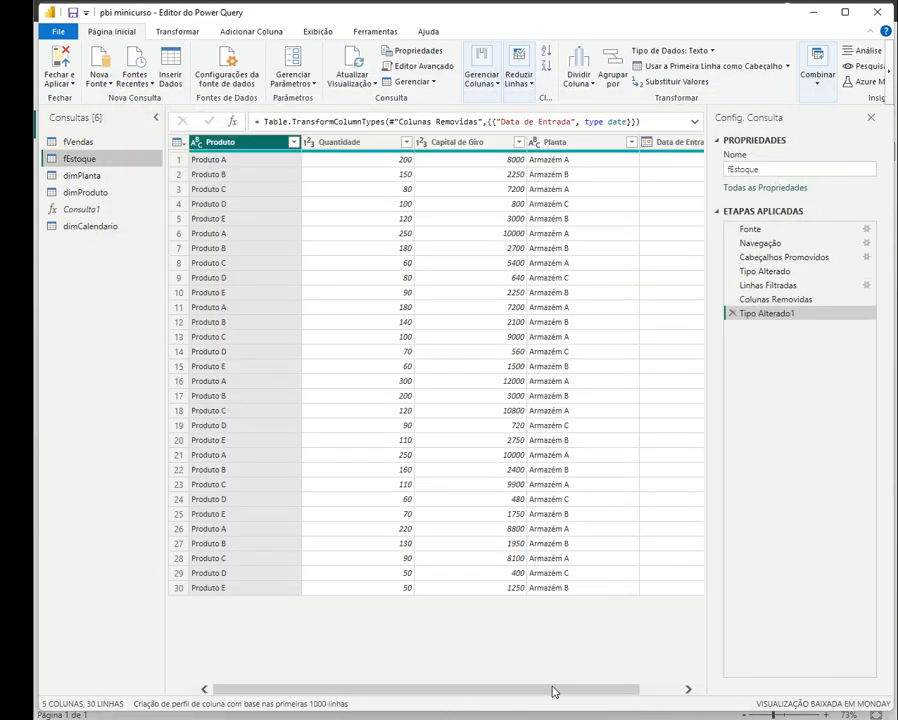
{"action": "left_click_drag", "start_coordinate": [552, 688], "coordinate": [648, 688]}
{"action": "double_click", "coordinate": [667, 146]}
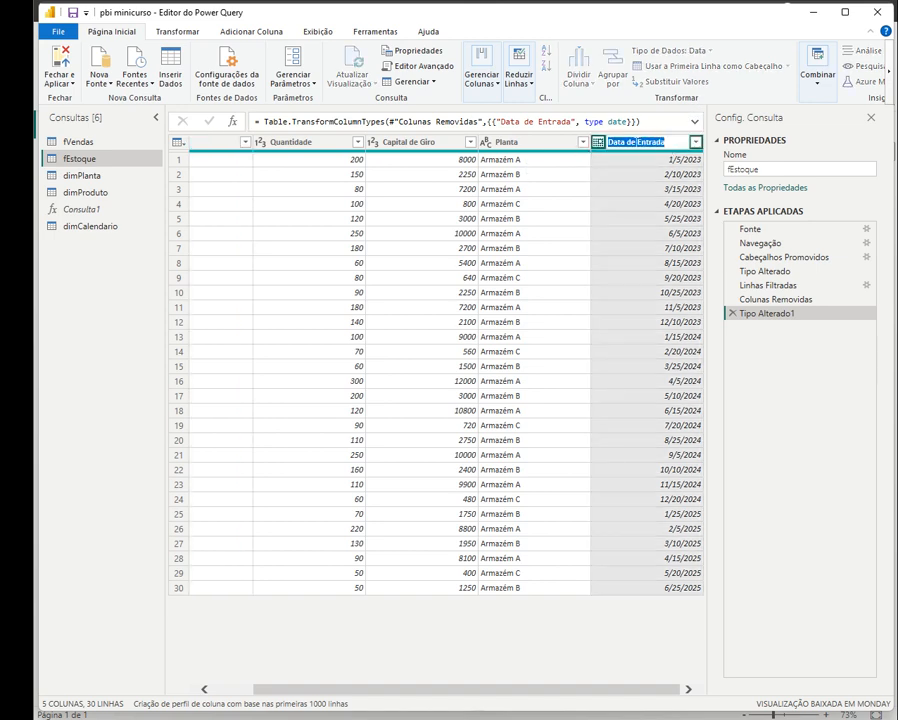
{"action": "left_click", "coordinate": [630, 142]}
{"action": "key", "text": "BackSpace"}
{"action": "type", "text": "_"}
{"action": "key", "text": "BackSpace"}
{"action": "type", "text": "_de_"}
{"action": "key", "text": "Return"}
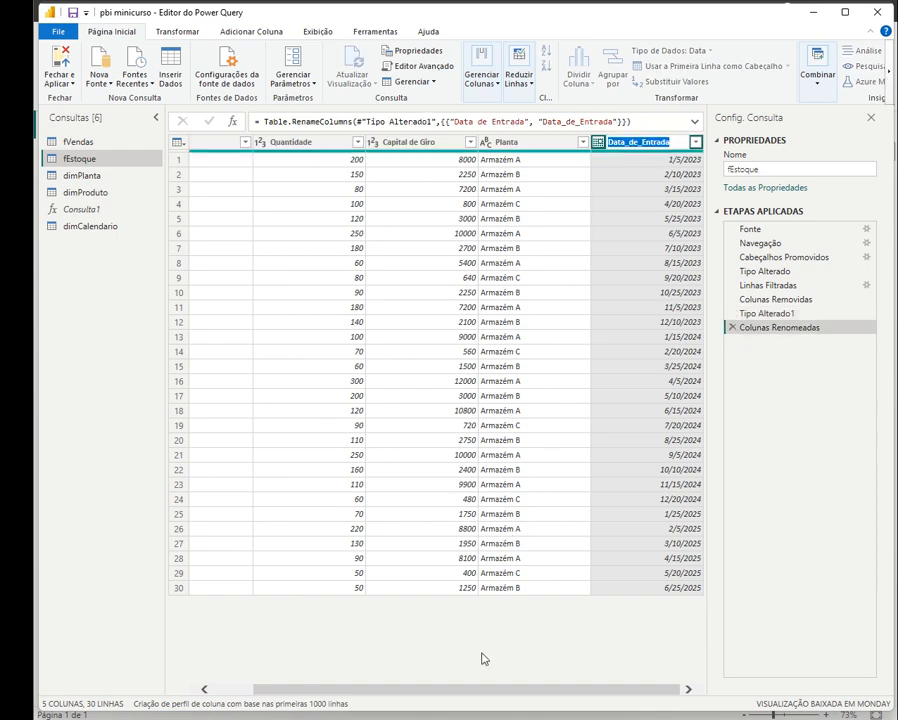
- Change the MenorData line in dimCalendario's query code to List.Min(fEstoque[Data_de_Entrada]) and apply the code
{"action": "left_click", "coordinate": [118, 228]}
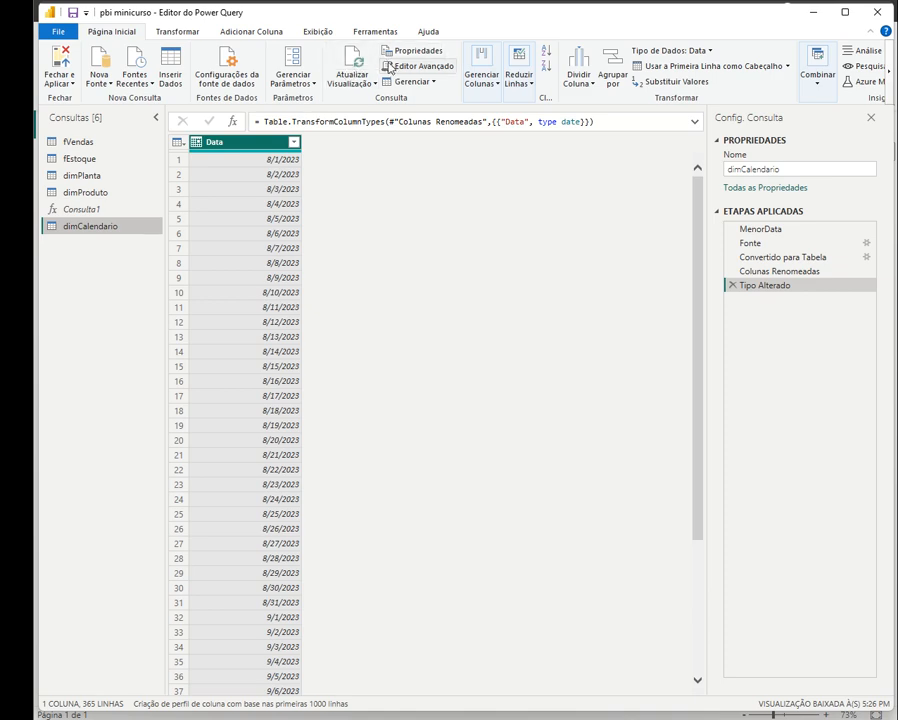
{"action": "left_click", "coordinate": [417, 66]}
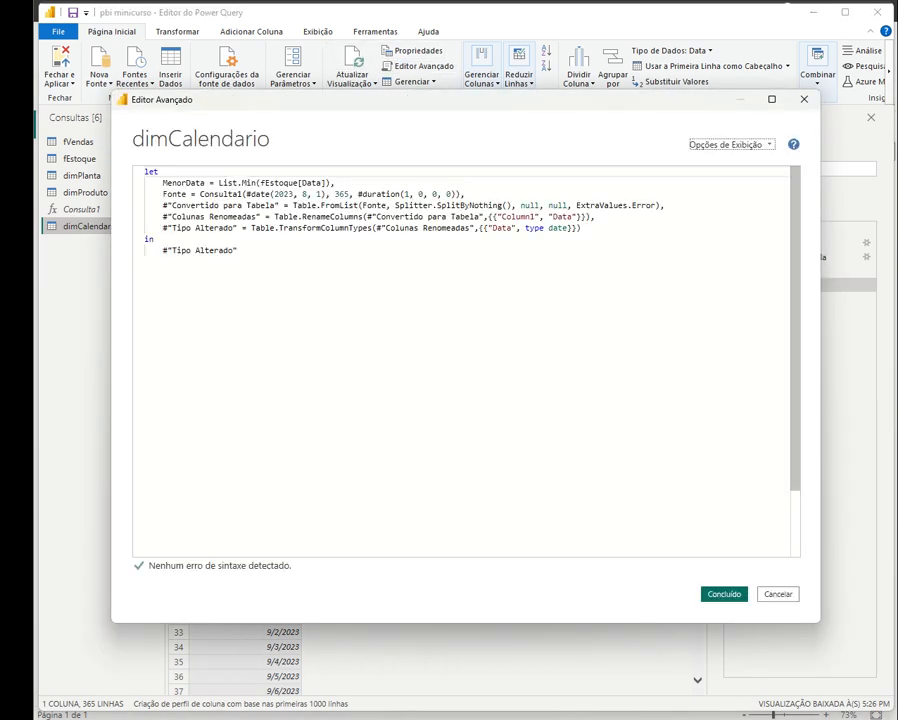
{"action": "double_click", "coordinate": [314, 183]}
{"action": "type", "text": "Data_de_Entrada"}
{"action": "left_click_drag", "start_coordinate": [387, 183], "coordinate": [195, 183]}
{"action": "left_click", "coordinate": [238, 183]}
{"action": "left_click_drag", "start_coordinate": [256, 183], "coordinate": [380, 183]}
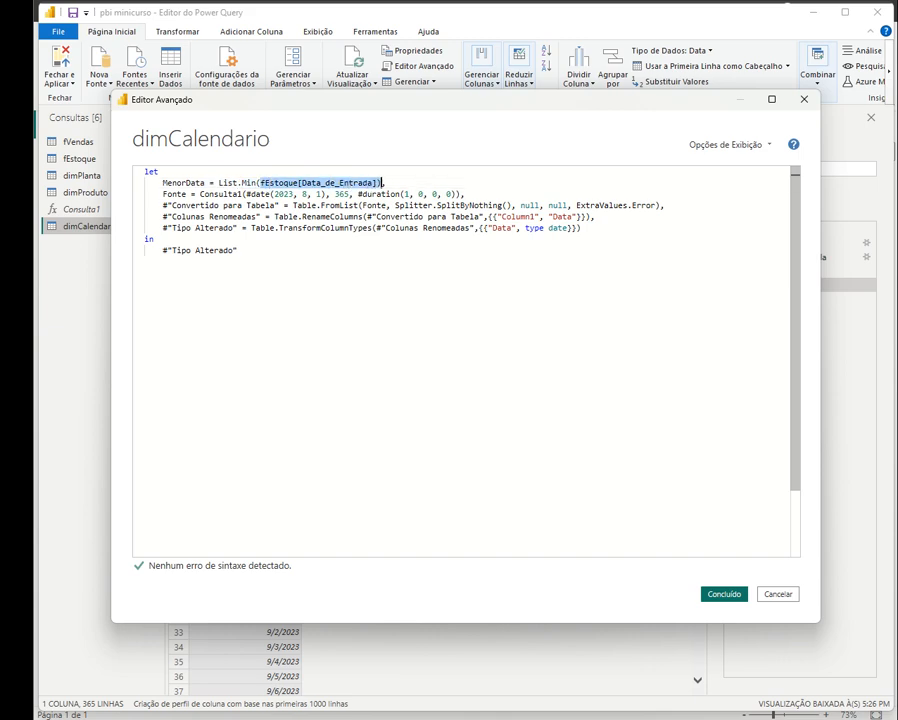
{"action": "left_click", "coordinate": [383, 183]}
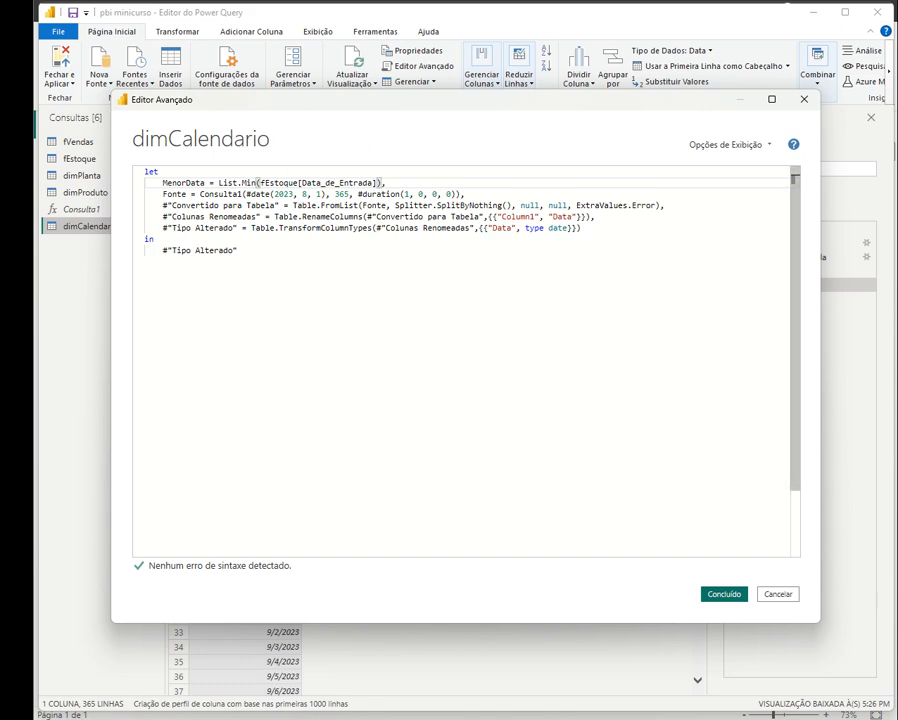
{"action": "left_click", "coordinate": [742, 592]}
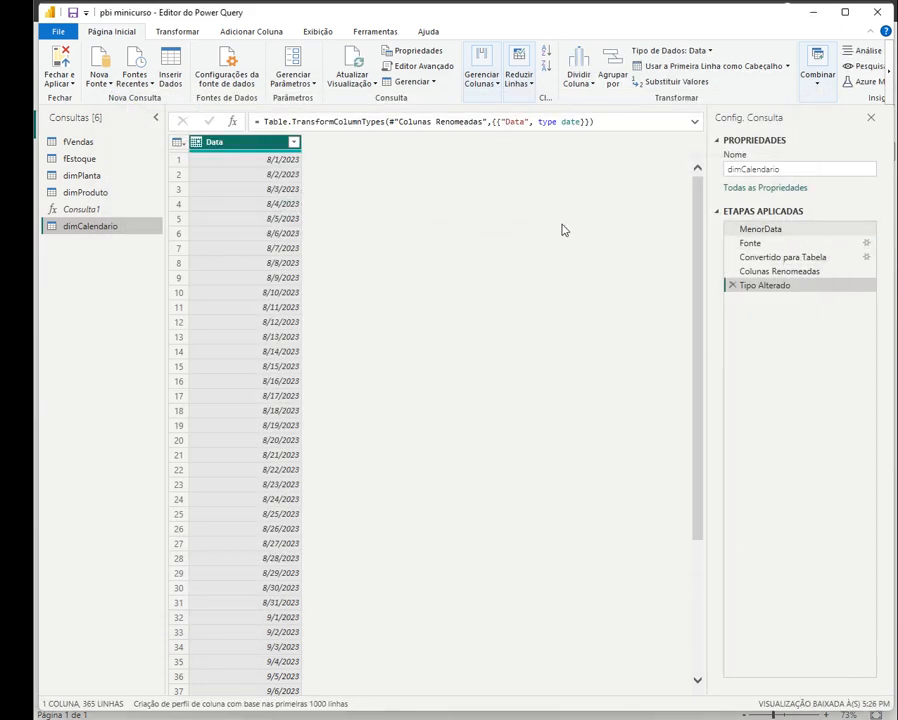
- Check the result of dimCalendario's MenorData step against the Data_de_Entrada column in fEstoque
{"action": "left_click", "coordinate": [784, 231]}
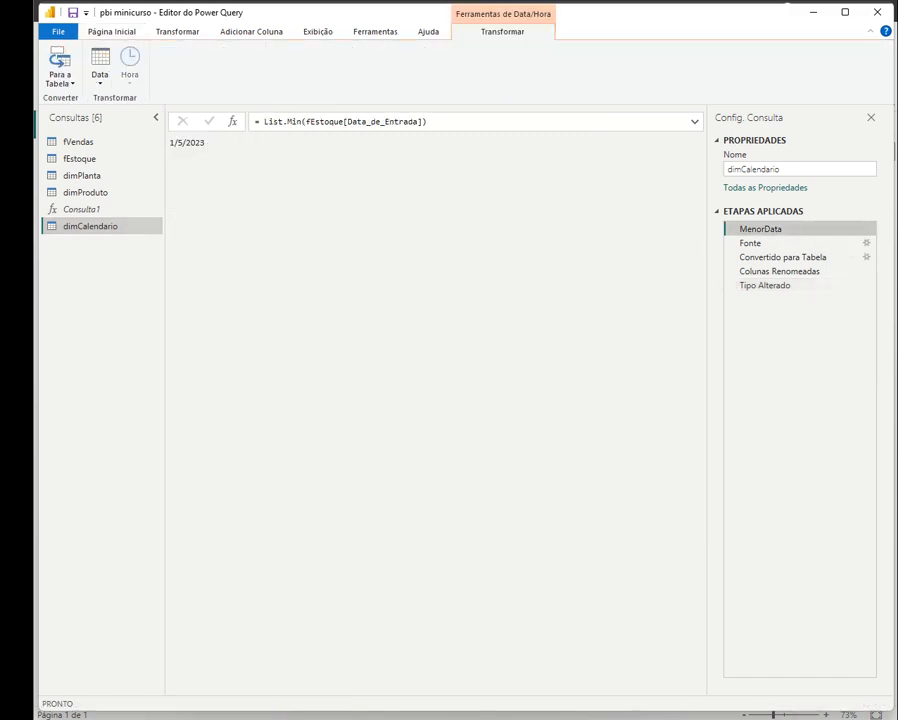
{"action": "left_click", "coordinate": [79, 158]}
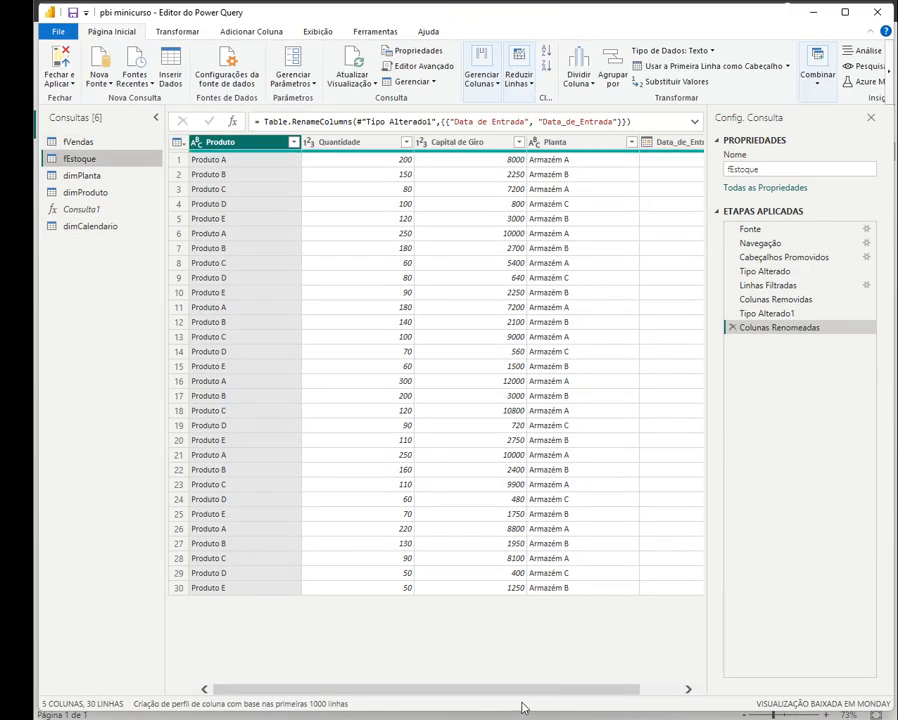
{"action": "left_click", "coordinate": [104, 230]}
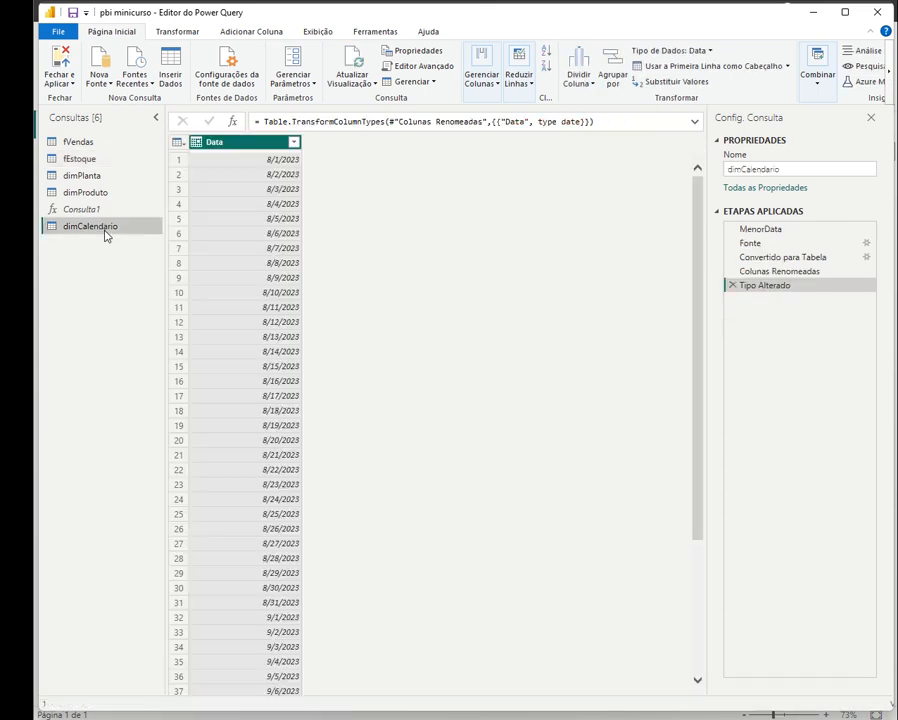
{"action": "left_click", "coordinate": [794, 229]}
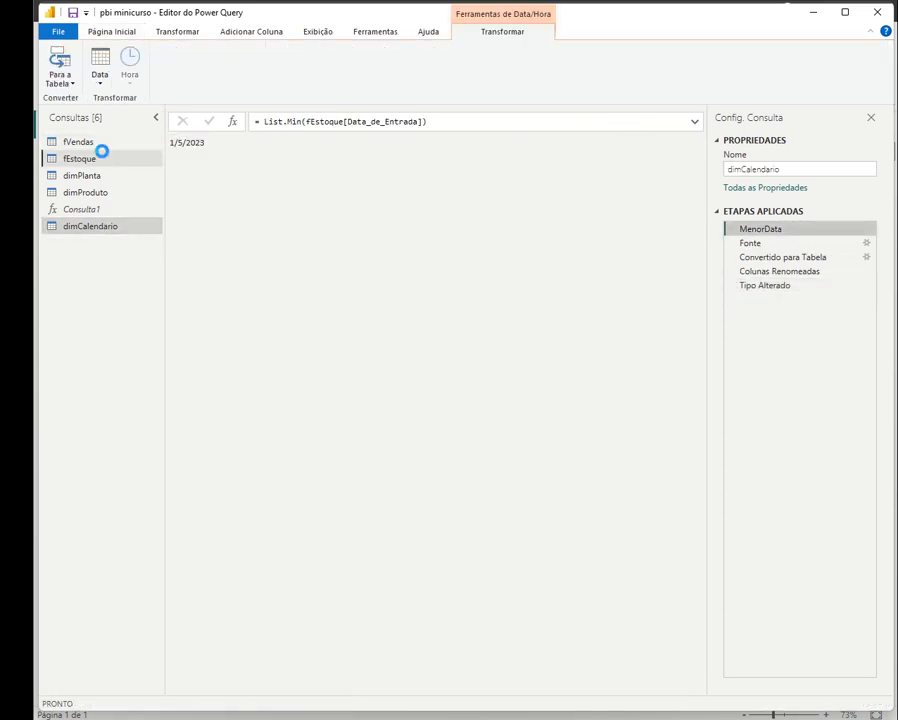
{"action": "left_click", "coordinate": [102, 153]}
{"action": "left_click_drag", "start_coordinate": [618, 688], "coordinate": [685, 689]}
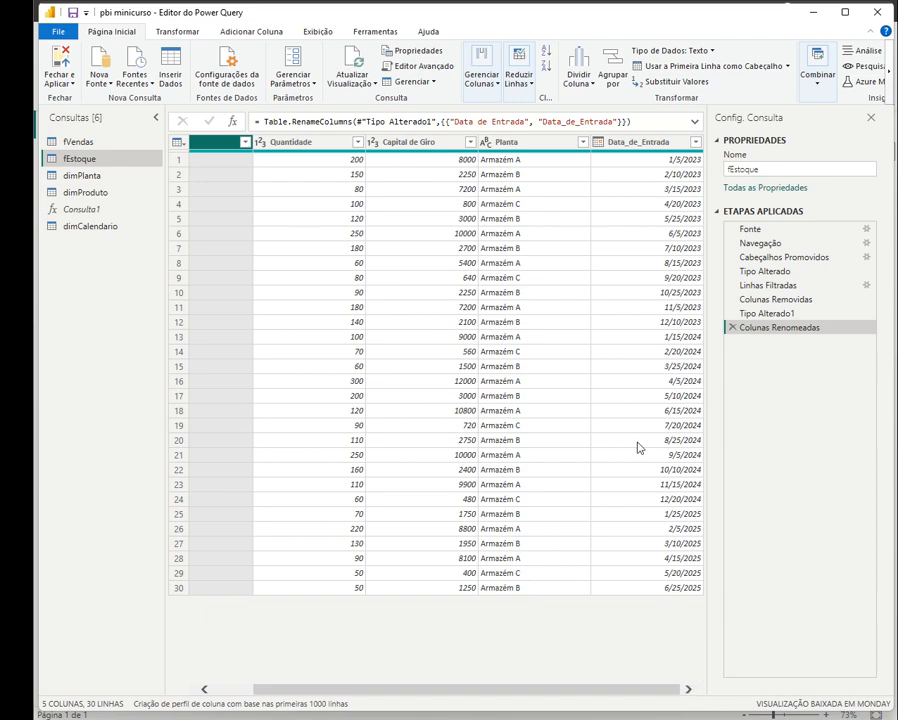
{"action": "left_click", "coordinate": [612, 141]}
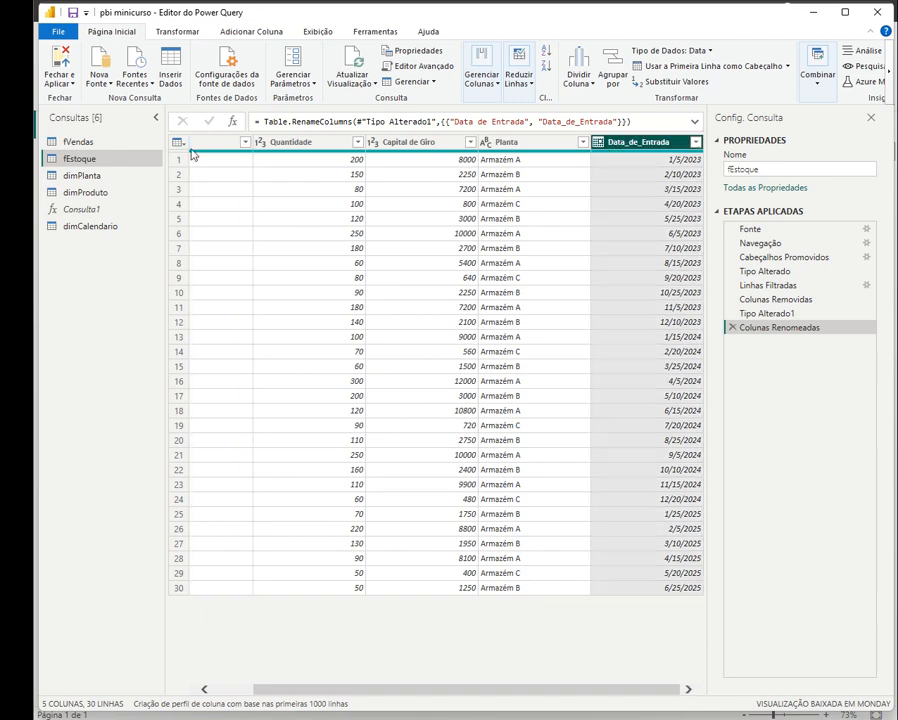
- Compare the dates in fVendas' Data da Venda and Data de Saída with fEstoque's Data_de_Entrada to find the latest date
{"action": "left_click", "coordinate": [137, 145]}
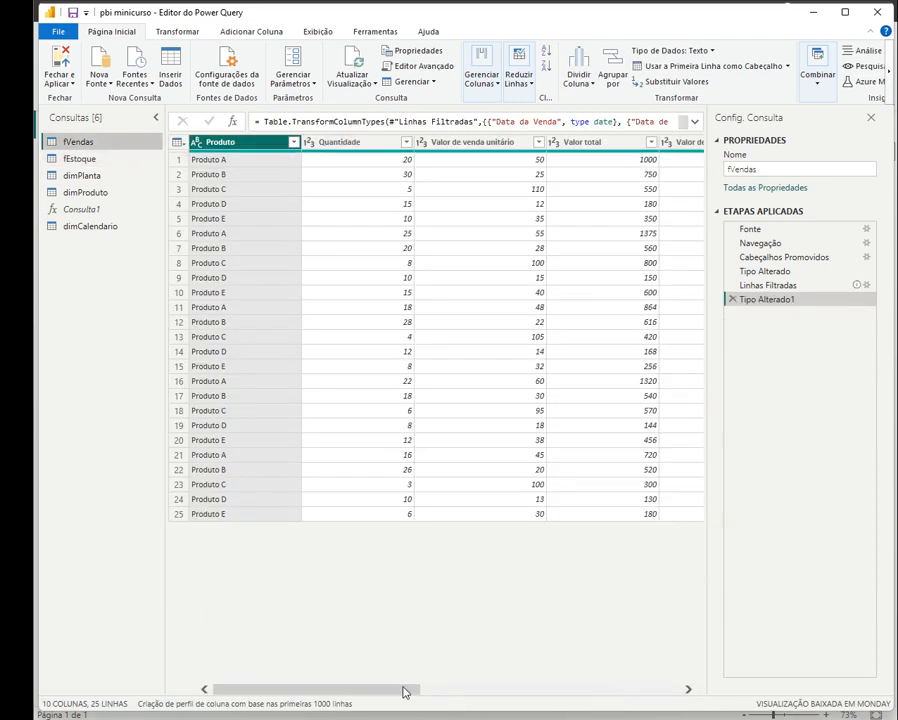
{"action": "left_click_drag", "start_coordinate": [405, 692], "coordinate": [668, 690]}
{"action": "left_click", "coordinate": [535, 142]}
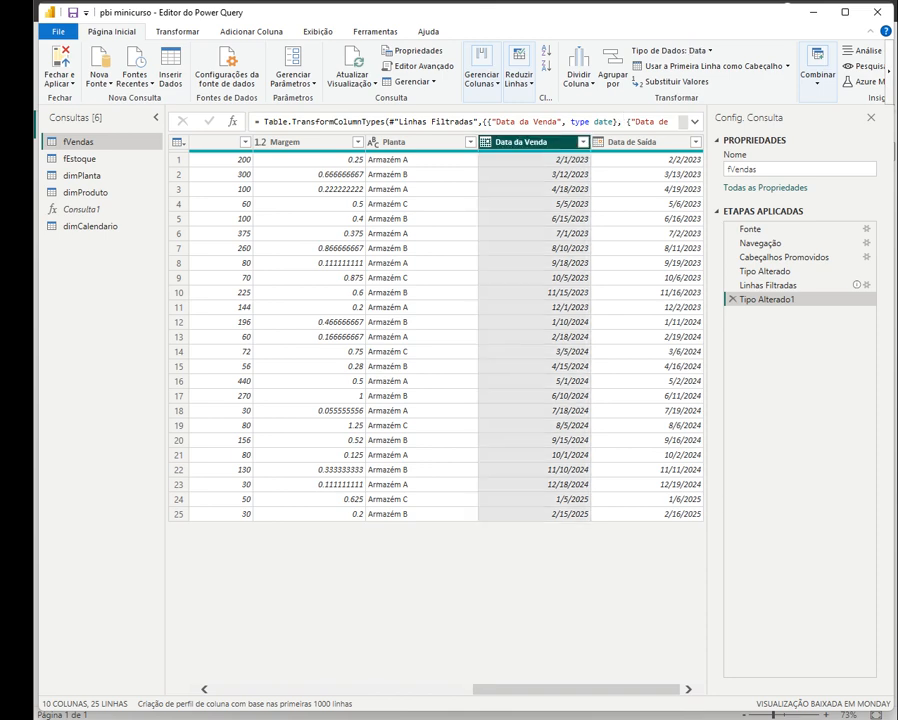
{"action": "left_click", "coordinate": [645, 146]}
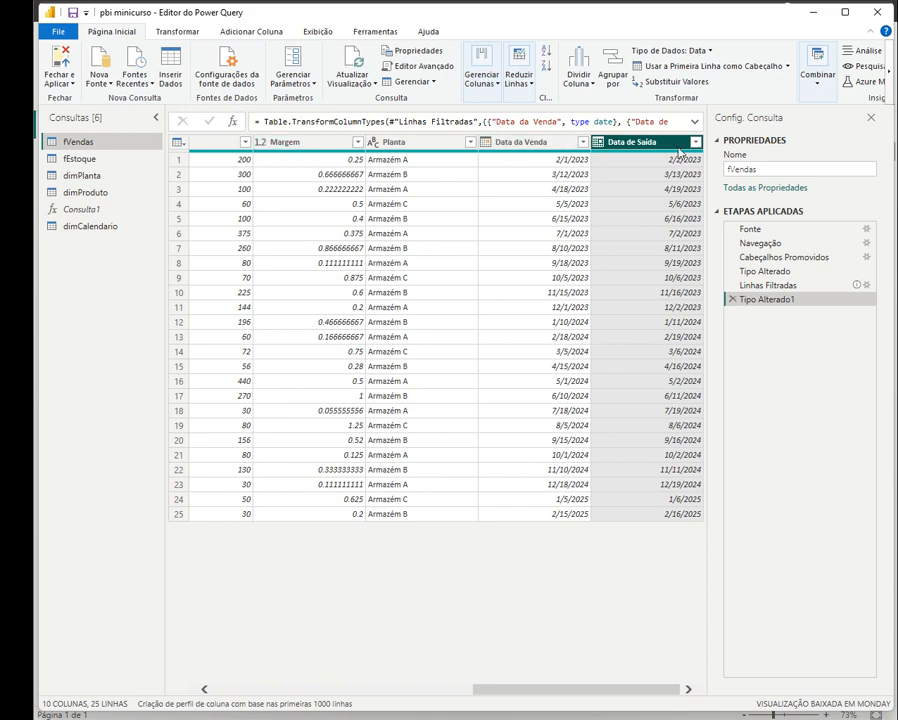
{"action": "left_click", "coordinate": [532, 146]}
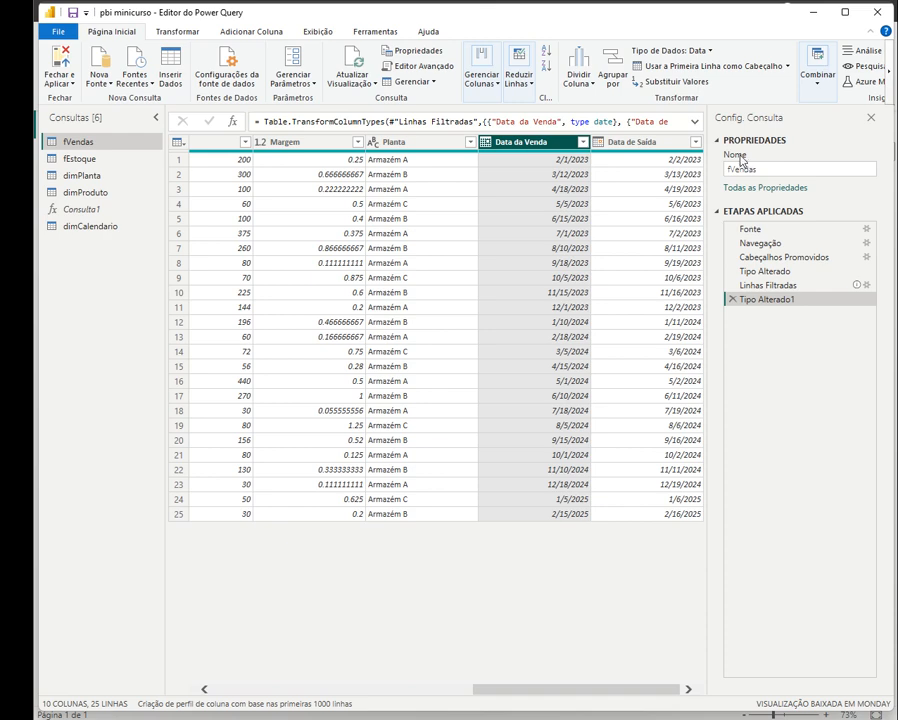
{"action": "left_click", "coordinate": [72, 159]}
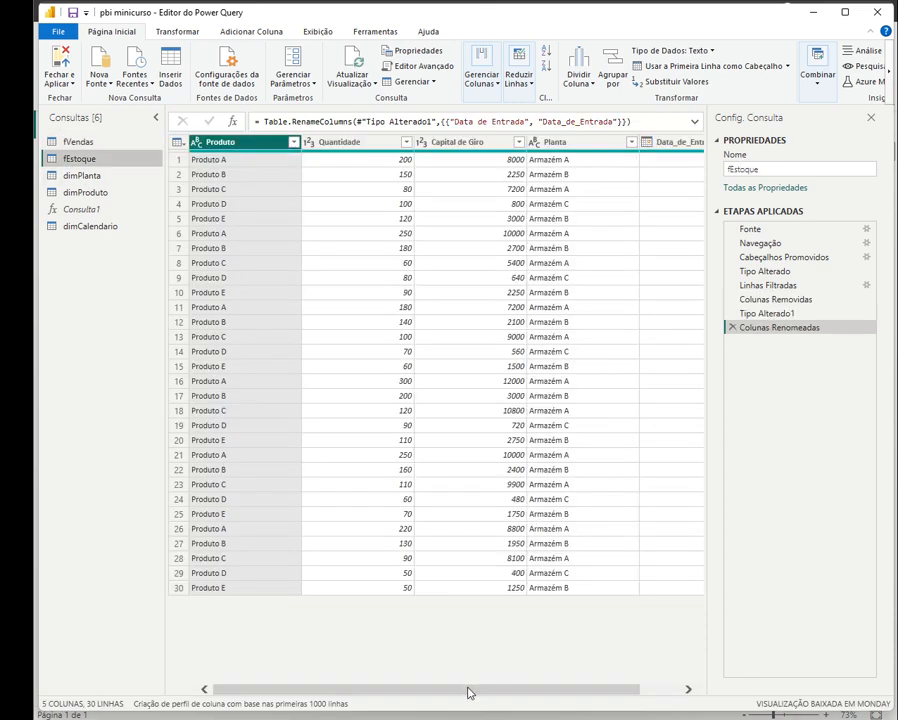
{"action": "left_click_drag", "start_coordinate": [469, 692], "coordinate": [509, 692]}
{"action": "left_click", "coordinate": [674, 147]}
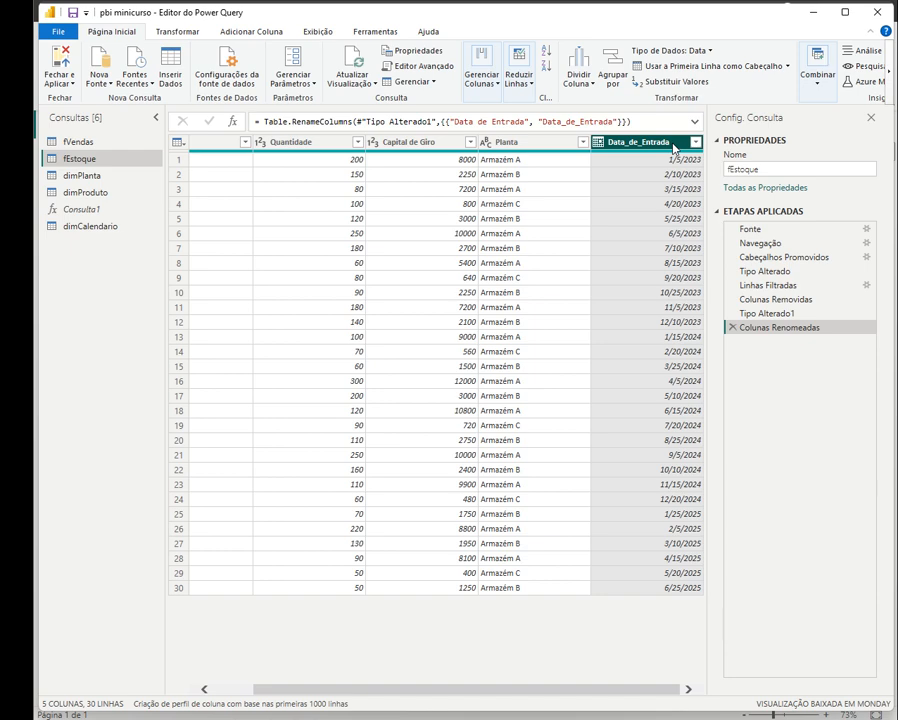
- Add a MaiorDataEstoque line below MenorData in dimCalendario's query code, reusing the expression List.Min(fEstoque[Data_de_Entrada])
{"action": "left_click", "coordinate": [118, 225]}
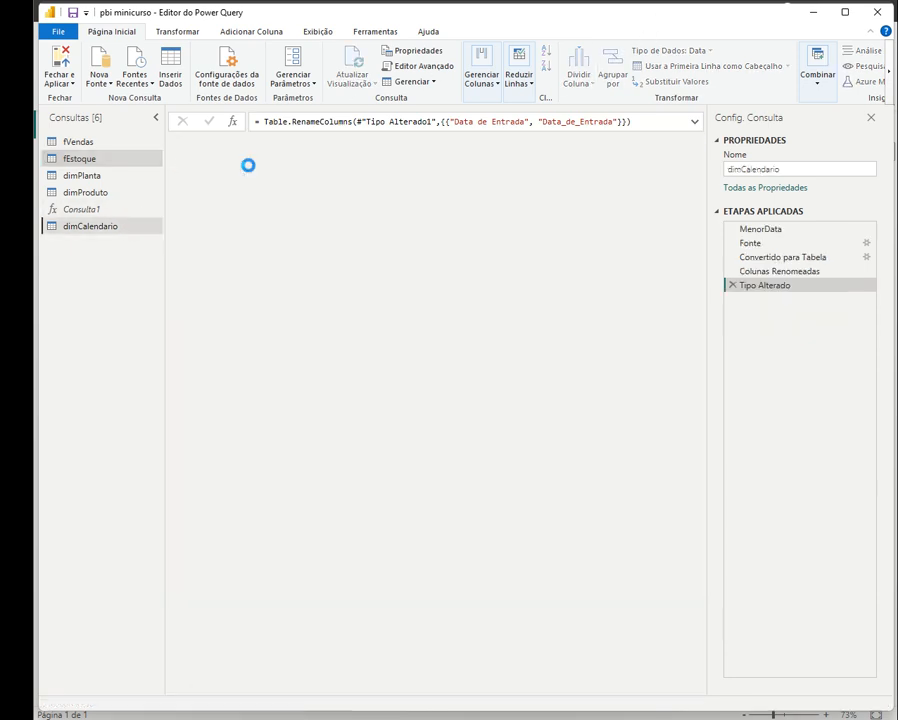
{"action": "left_click", "coordinate": [423, 66]}
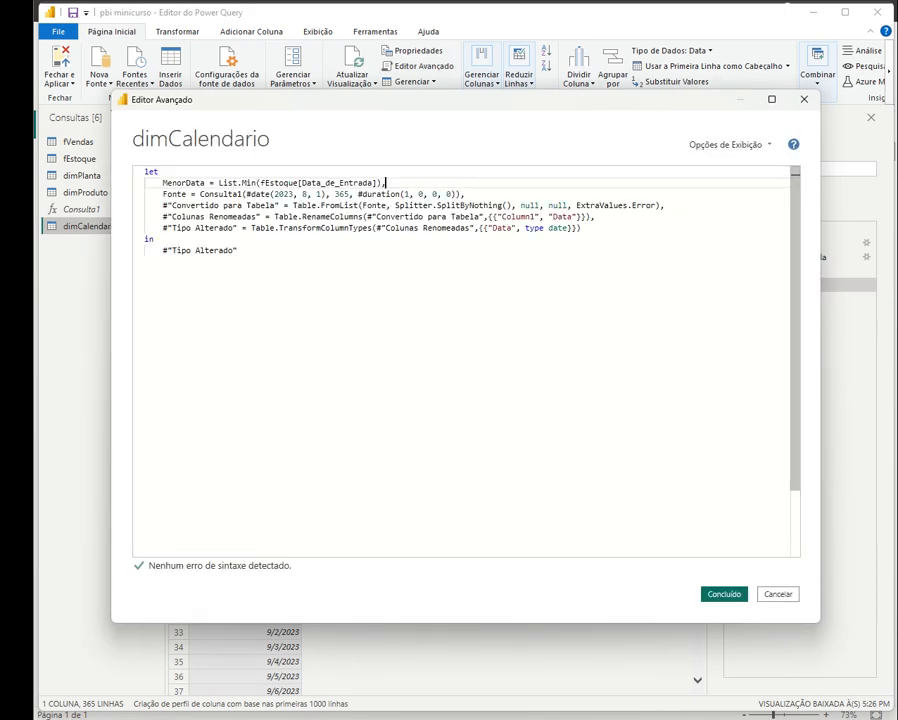
{"action": "left_click", "coordinate": [418, 183]}
{"action": "key", "text": "Return"}
{"action": "type", "text": "MaiorDat"}
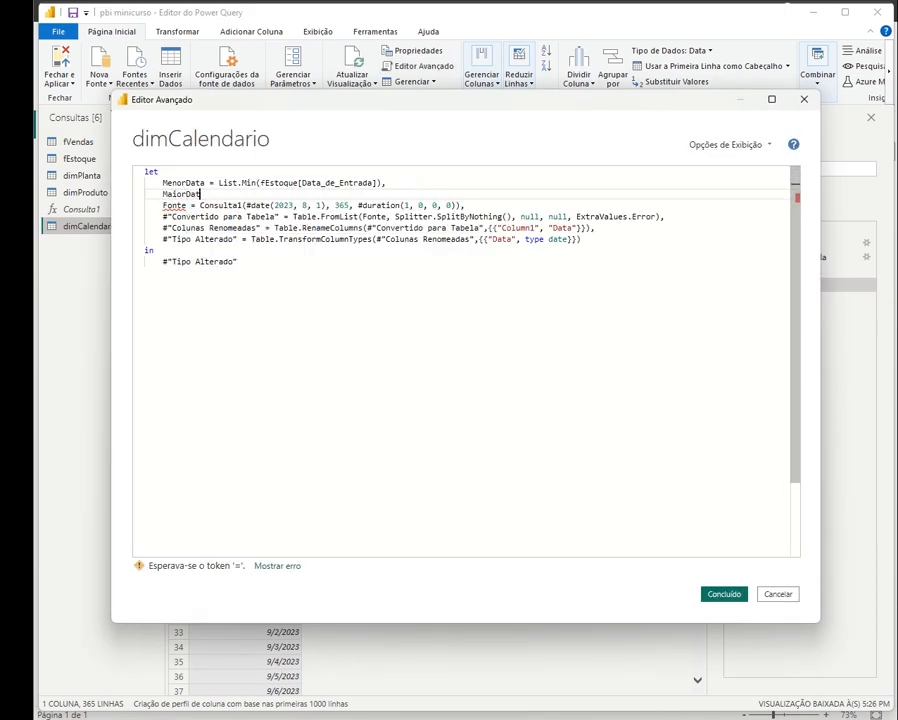
{"action": "type", "text": "aEstoque ="}
{"action": "left_click_drag", "start_coordinate": [389, 183], "coordinate": [219, 183]}
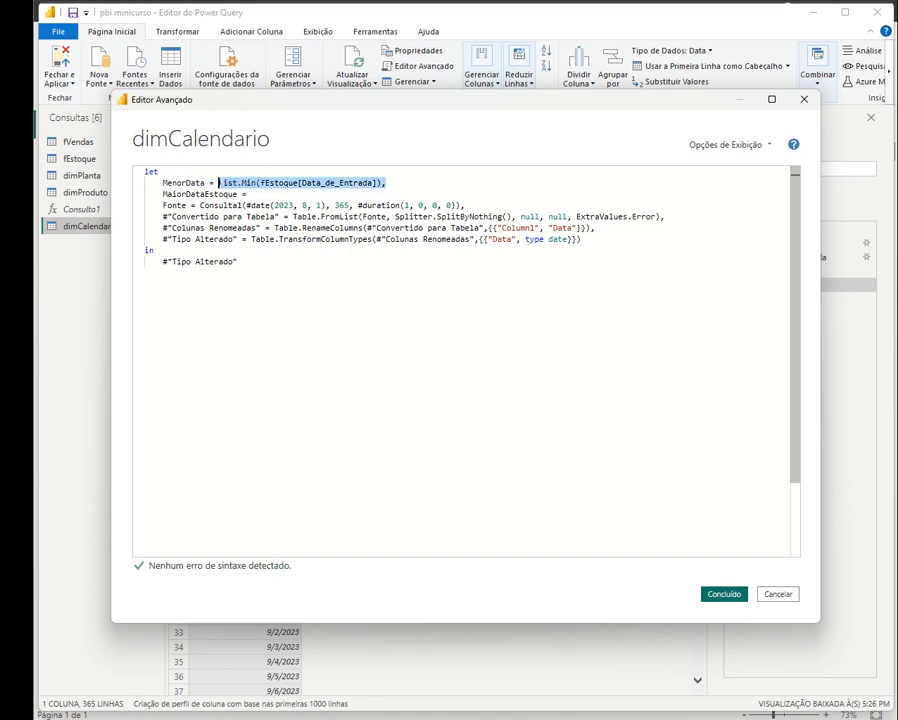
{"action": "key", "text": "ctrl+c"}
{"action": "left_click", "coordinate": [252, 194]}
{"action": "key", "text": "ctrl+v"}
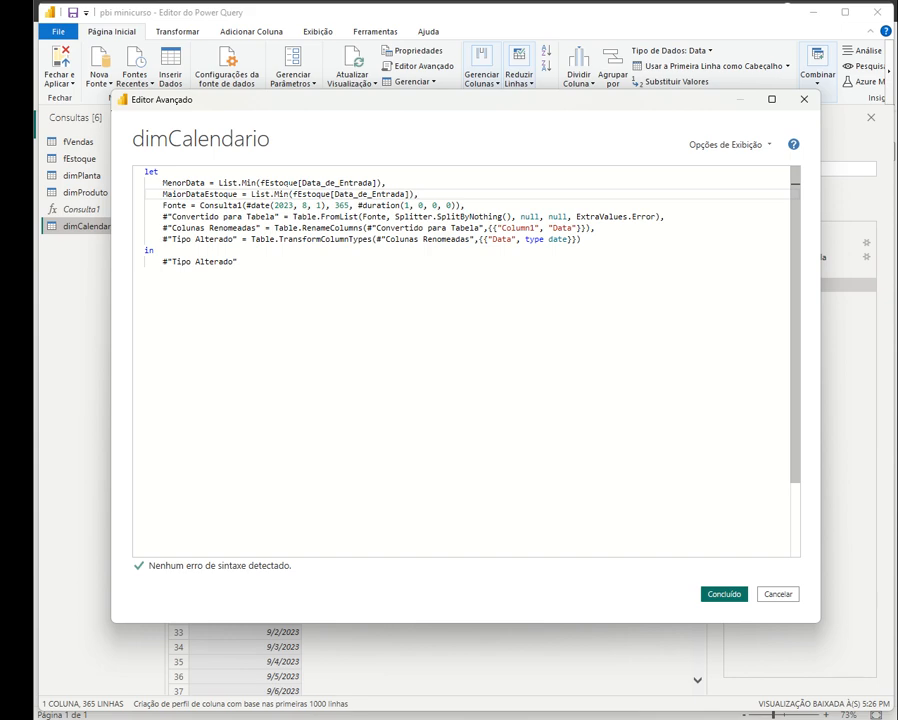
- Change the function in the MaiorDataEstoque line to List.Max and apply the query code
{"action": "left_click", "coordinate": [288, 194]}
{"action": "key", "text": "BackSpace"}
{"action": "key", "text": "BackSpace"}
{"action": "type", "text": "ax"}
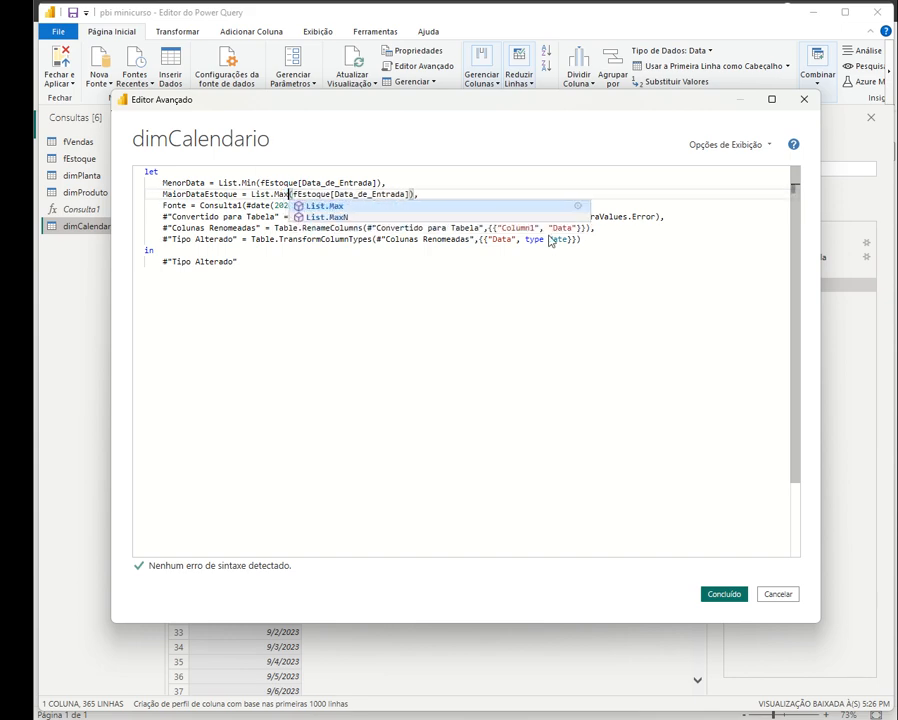
{"action": "left_click", "coordinate": [385, 183]}
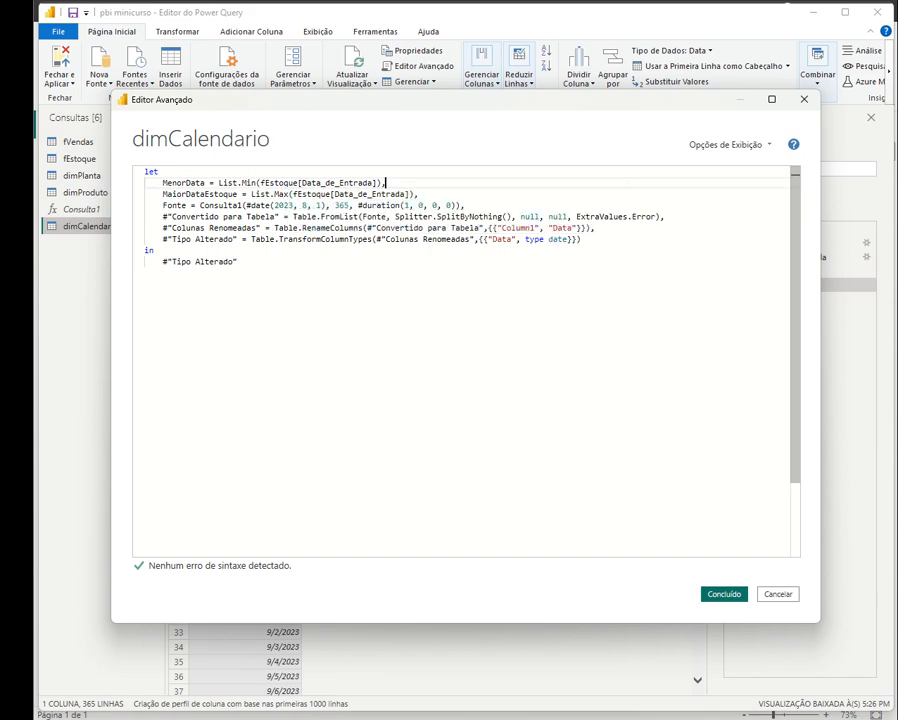
{"action": "left_click", "coordinate": [721, 595]}
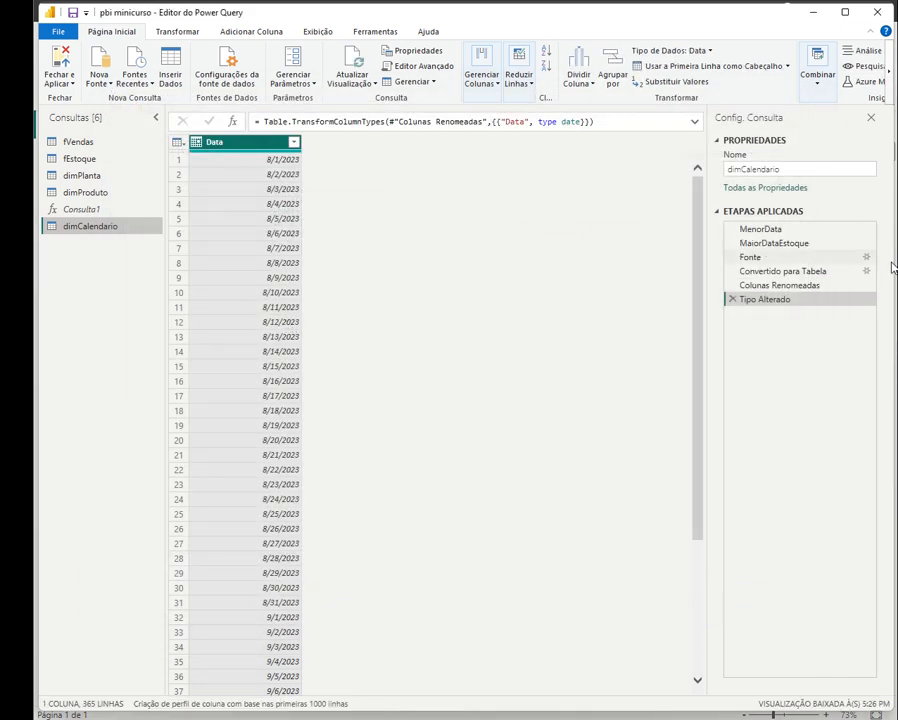
- Check the result of the MaiorDataEstoque step against the last date in fEstoque's Data_de_Entrada column
{"action": "left_click", "coordinate": [857, 245]}
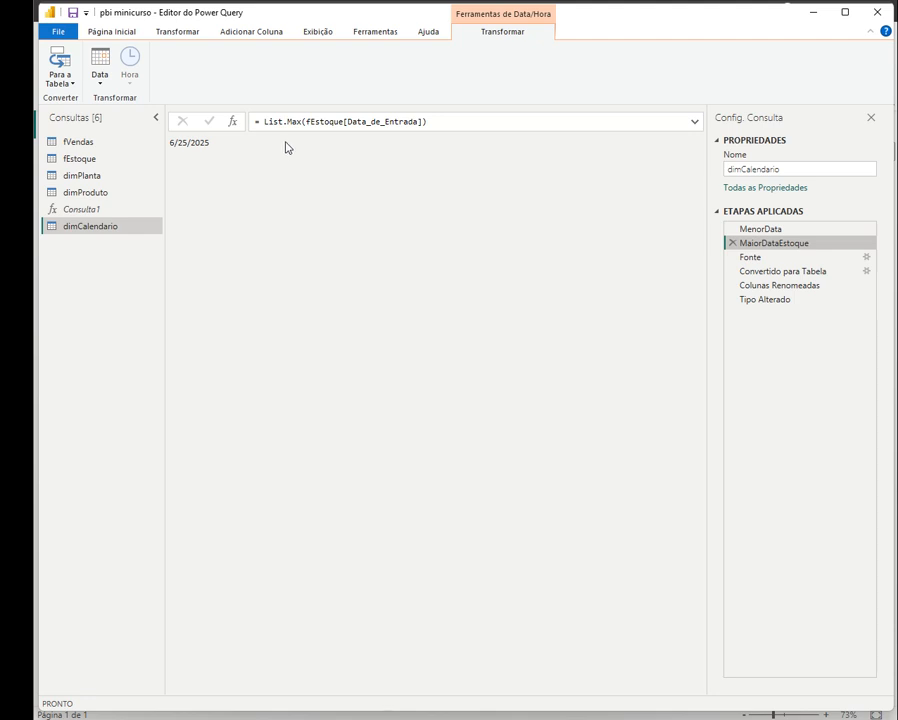
{"action": "left_click_drag", "start_coordinate": [210, 148], "coordinate": [174, 144]}
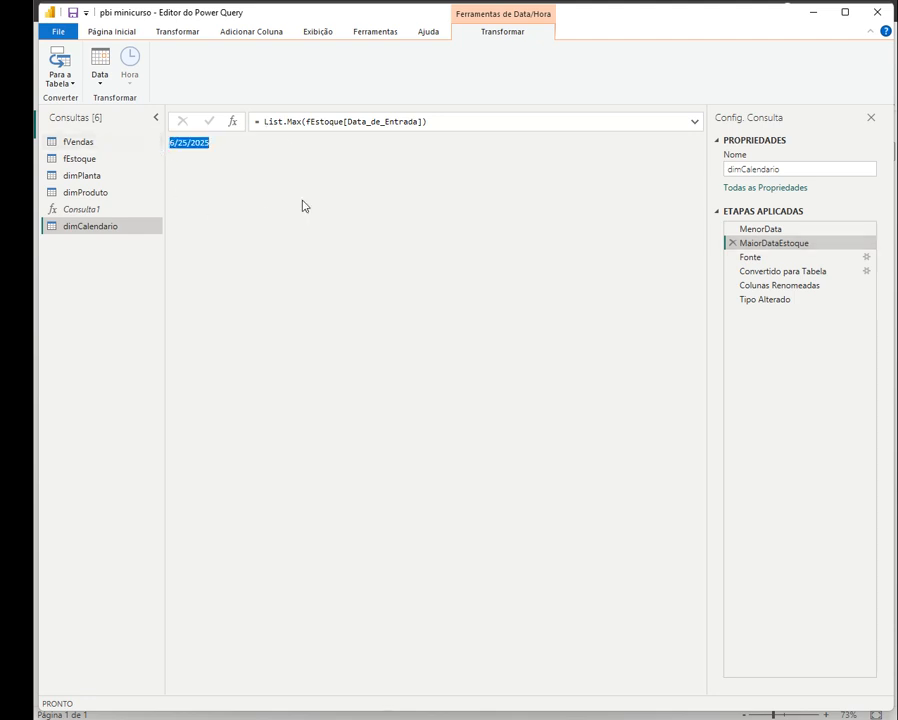
{"action": "left_click", "coordinate": [104, 159]}
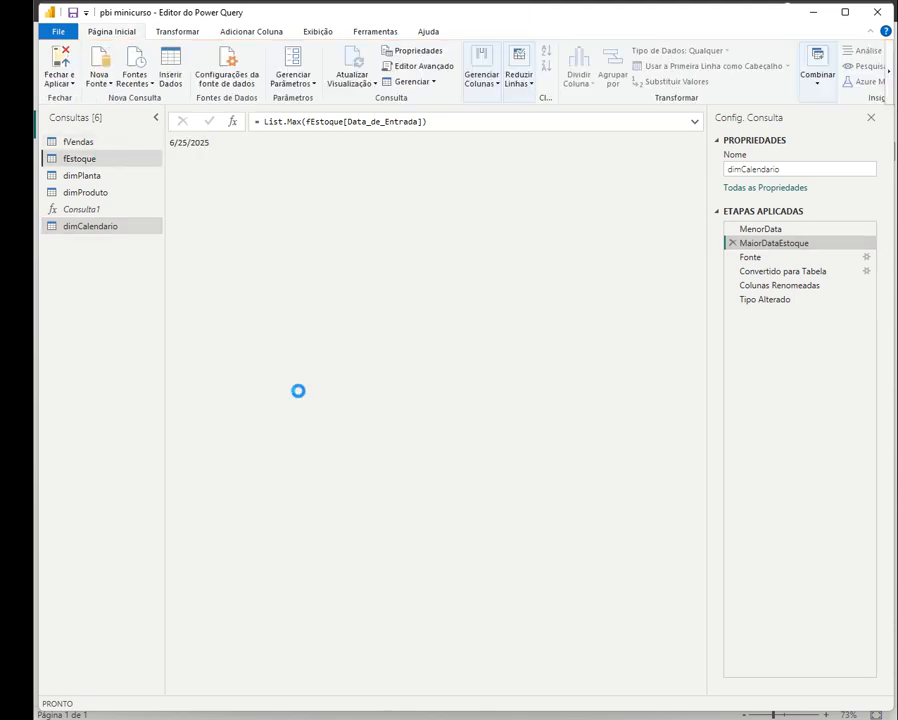
{"action": "left_click_drag", "start_coordinate": [494, 688], "coordinate": [622, 692]}
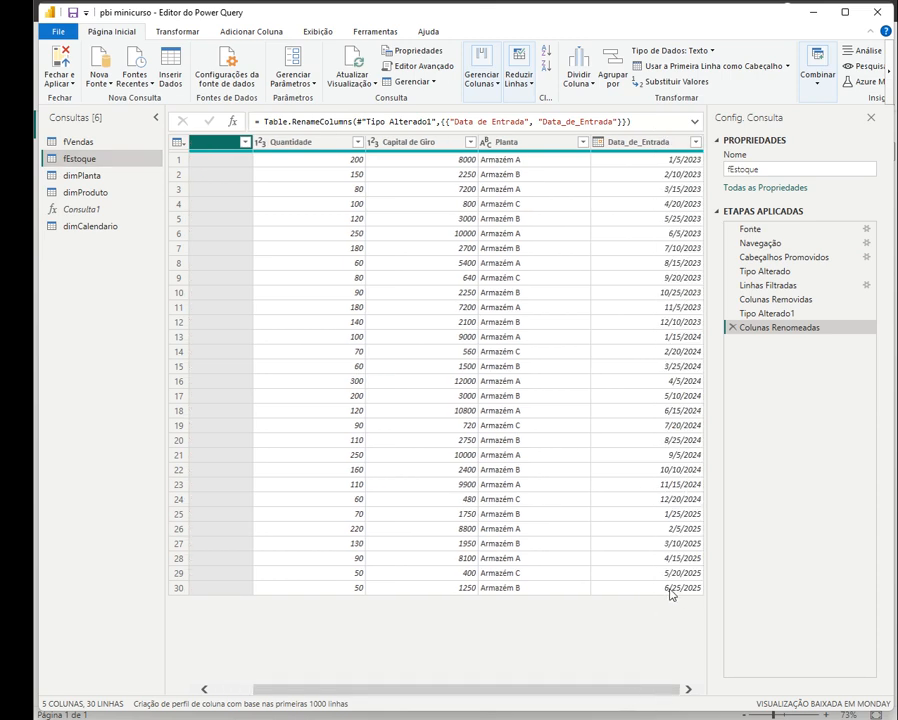
- Rename fVendas' Data da Venda column to Data_da_Venda
{"action": "left_click", "coordinate": [85, 141]}
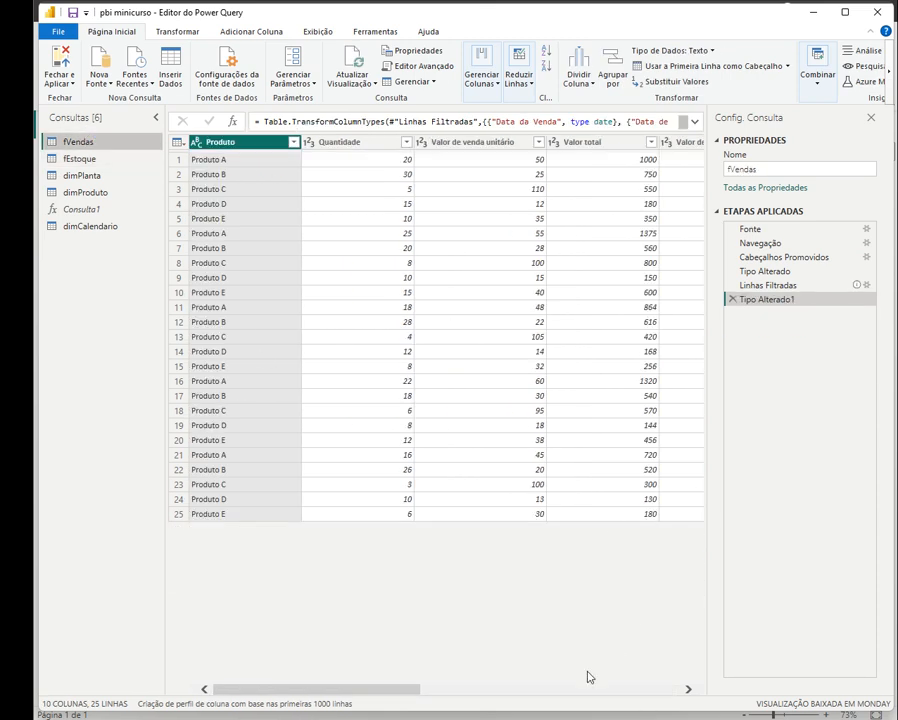
{"action": "left_click_drag", "start_coordinate": [382, 687], "coordinate": [675, 687]}
{"action": "left_click", "coordinate": [525, 142]}
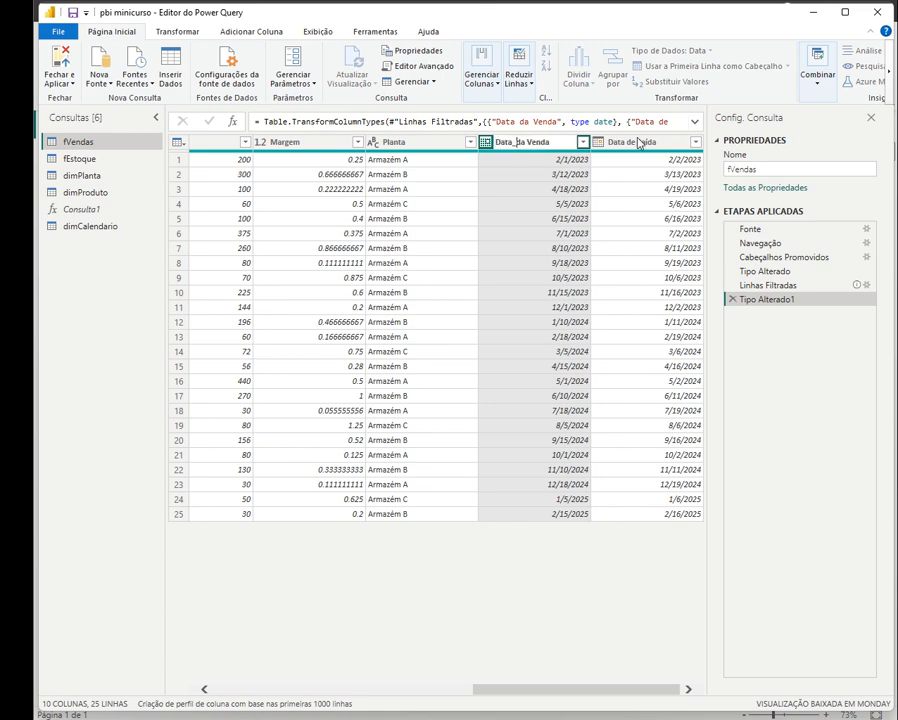
{"action": "key", "text": "Return"}
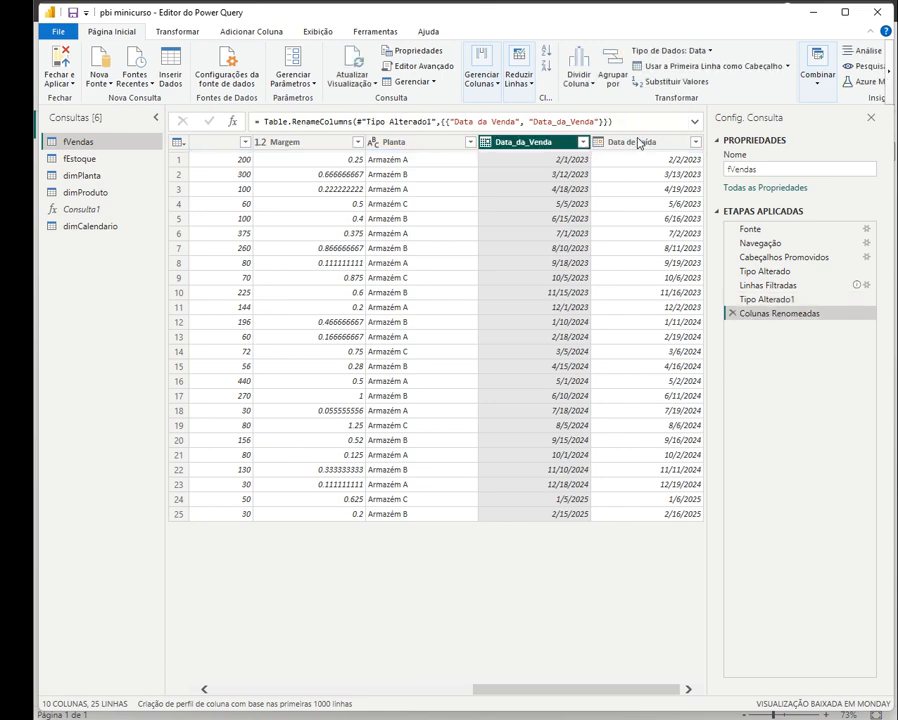
- Add a MaiorDataVenda line with List.Max(fVendas[Data_da_Venda]) below MaiorDataEstoque in dimCalendario's query code and apply it
{"action": "double_click", "coordinate": [128, 228]}
{"action": "left_click", "coordinate": [423, 66]}
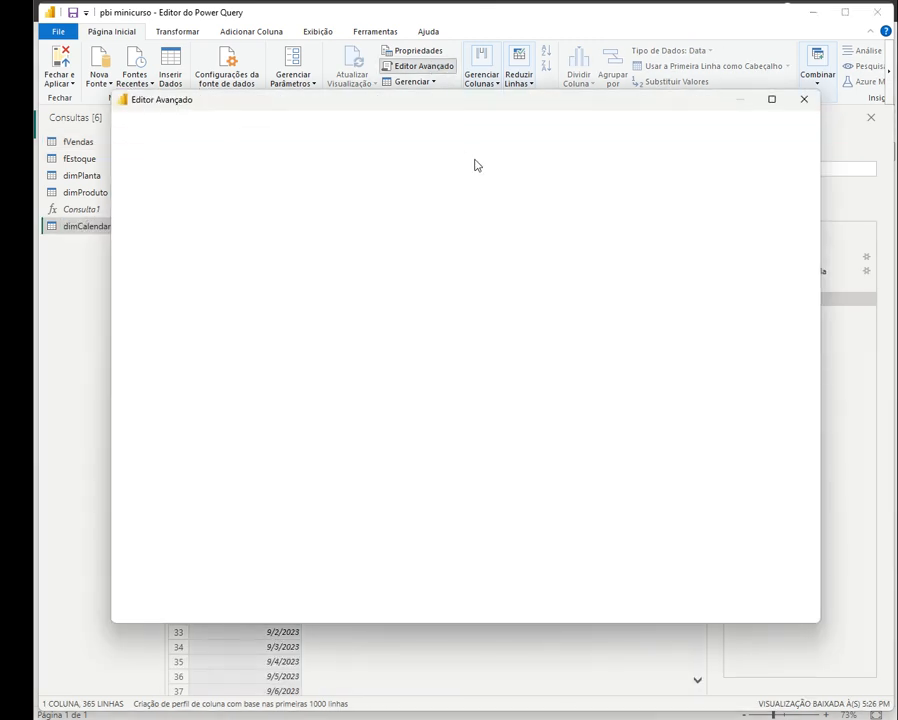
{"action": "key", "text": "Return"}
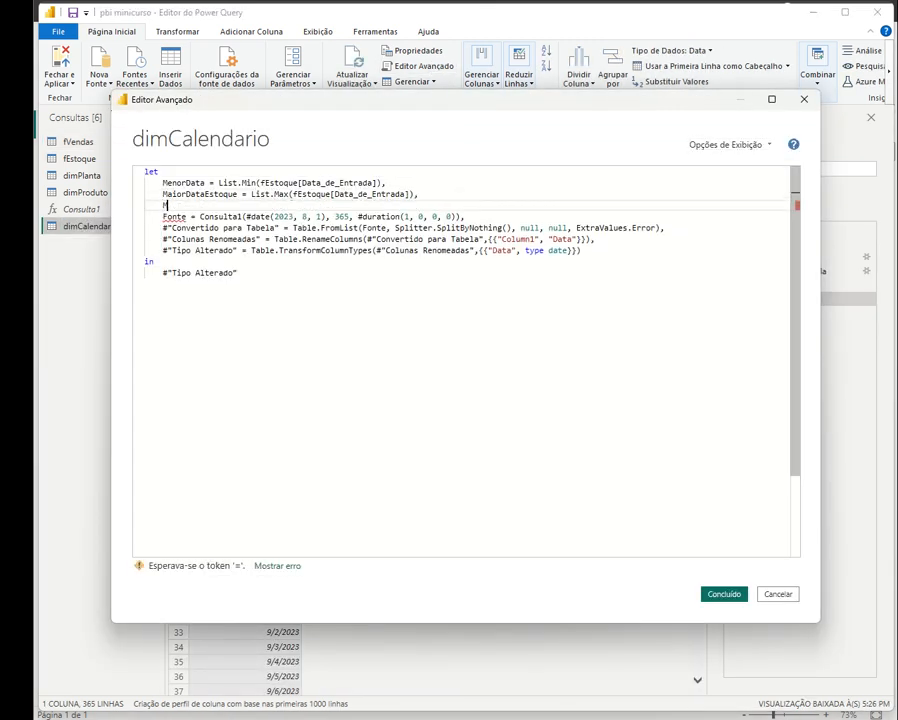
{"action": "type", "text": "MaiorDataVenda = List"}
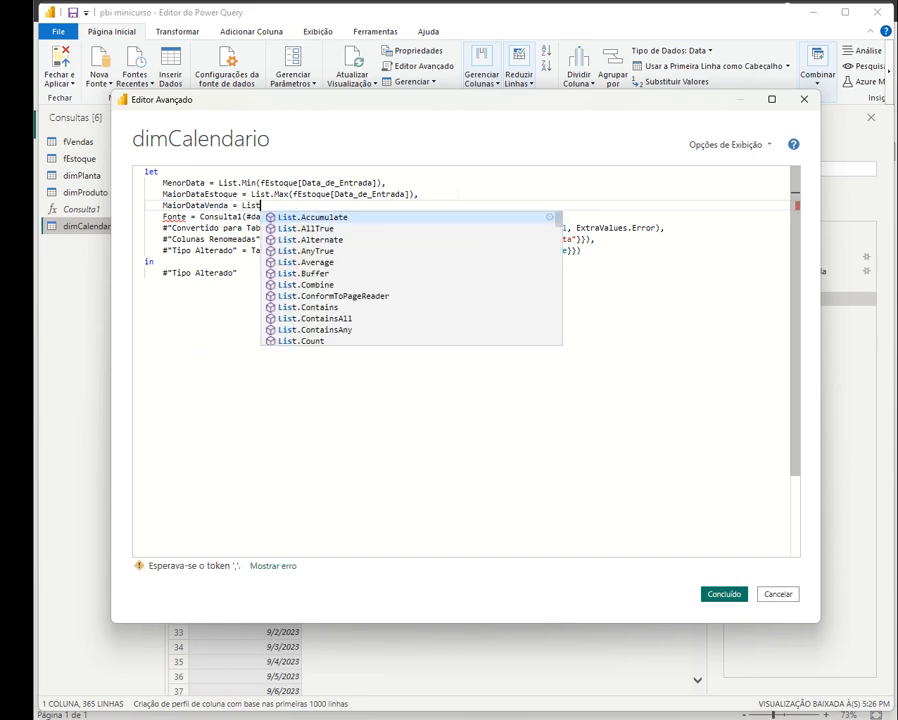
{"action": "type", "text": ".Max(fVendas[Data_da_Venda"}
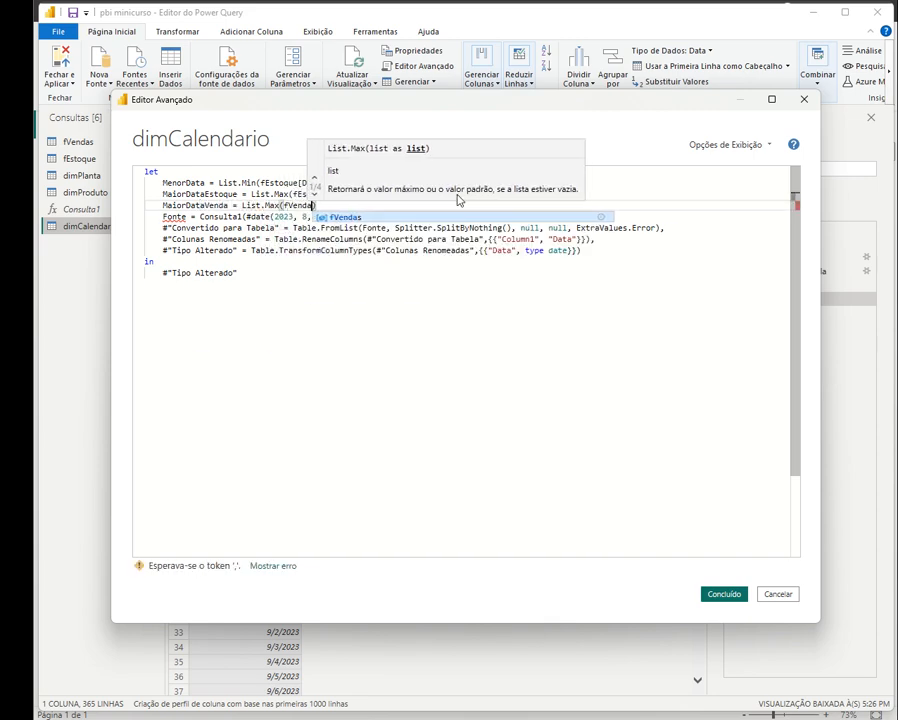
{"action": "type", "text": "]),"}
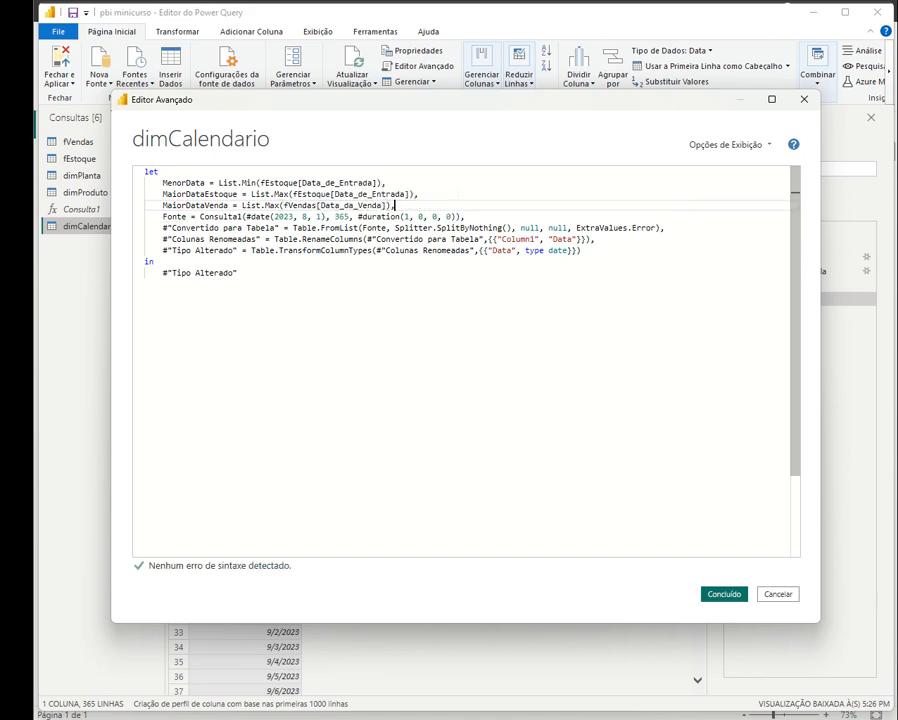
{"action": "key", "text": "BackSpace"}
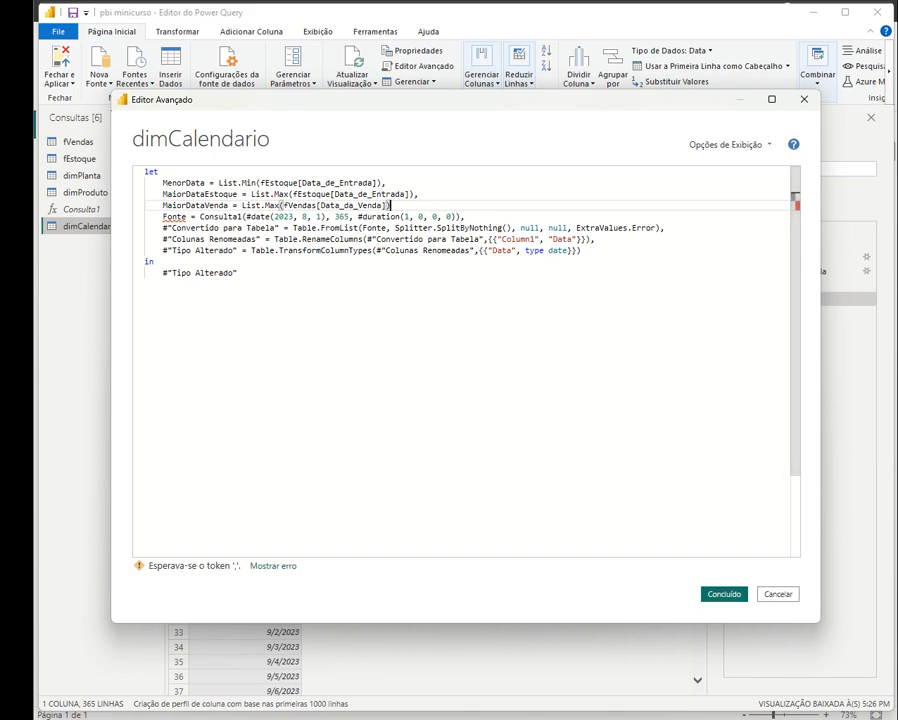
{"action": "type", "text": ","}
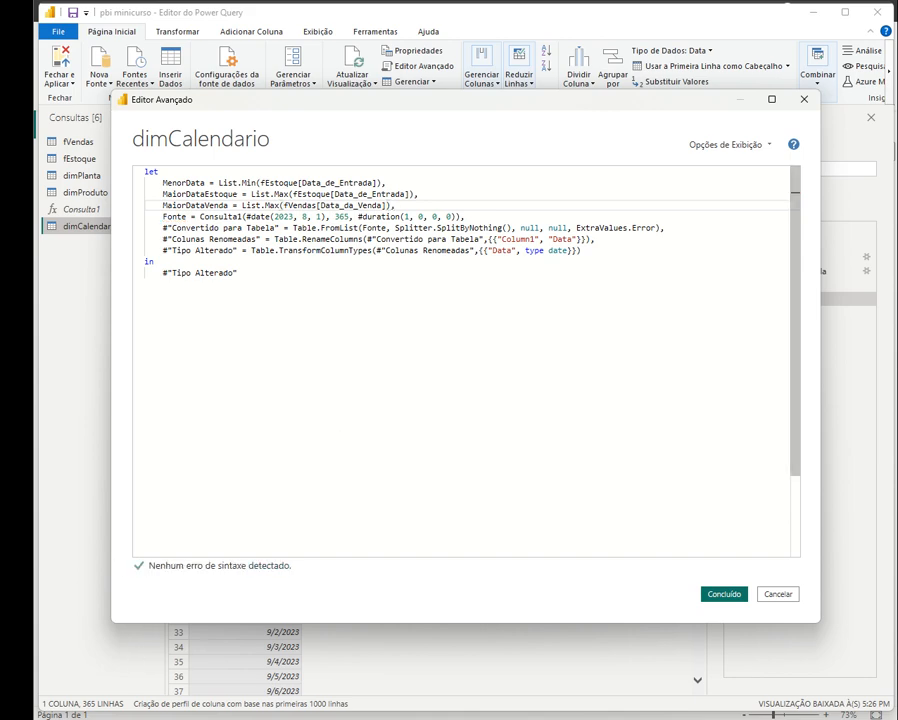
{"action": "left_click", "coordinate": [706, 594]}
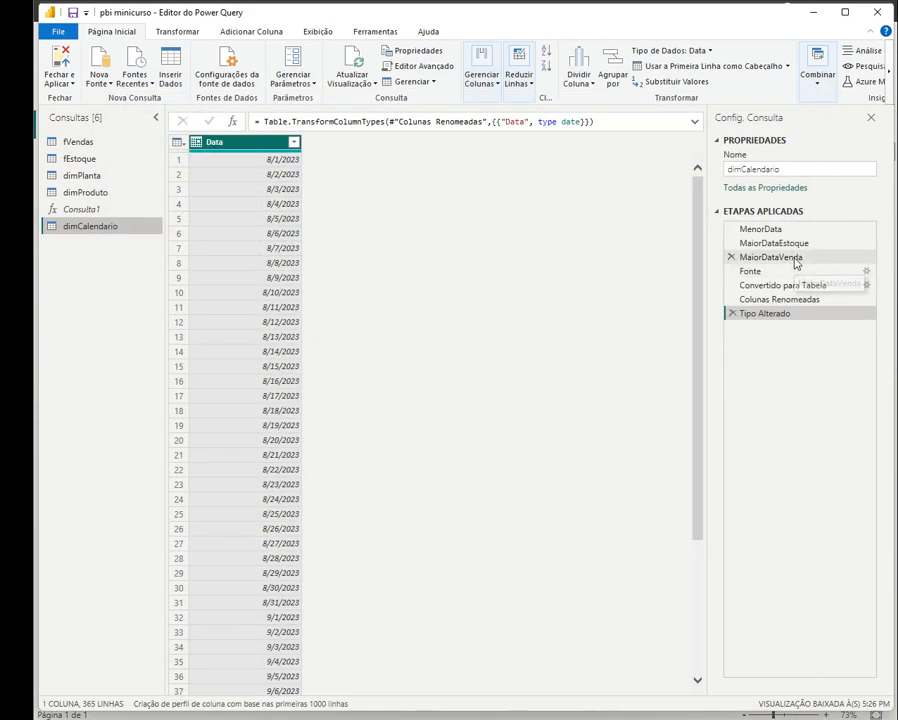
- Check the result of the MaiorDataVenda step against the last date in fVendas' Data_da_Venda column
{"action": "left_click", "coordinate": [797, 258]}
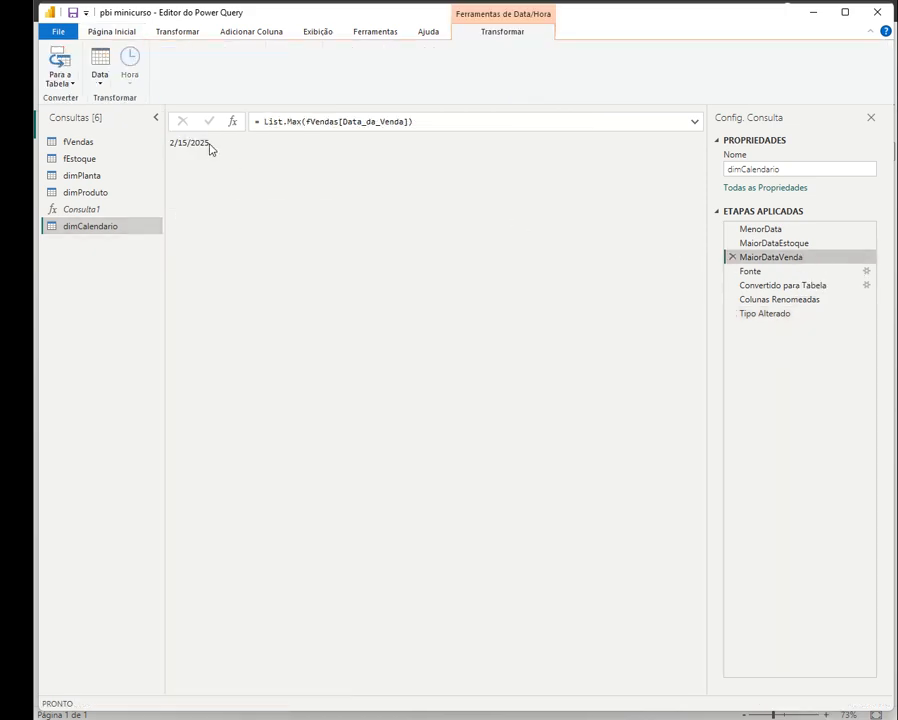
{"action": "left_click", "coordinate": [87, 146]}
{"action": "left_click_drag", "start_coordinate": [390, 690], "coordinate": [650, 690]}
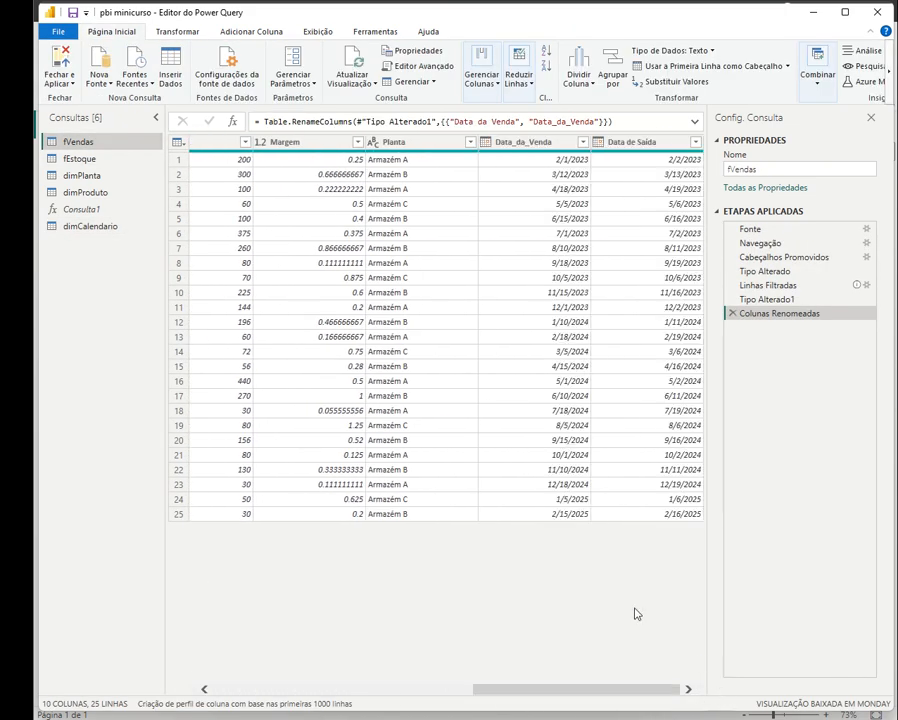
- Rename fVendas' Data de Saída column to Data_de_Saída
{"action": "left_click", "coordinate": [635, 142]}
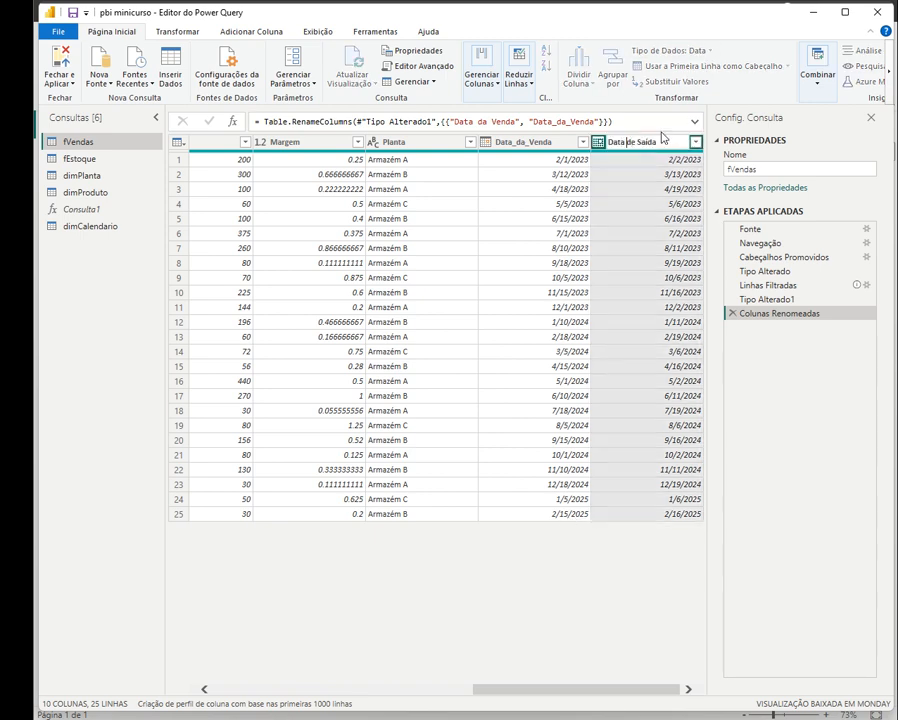
{"action": "type", "text": "_de_"}
{"action": "key", "text": "Return"}
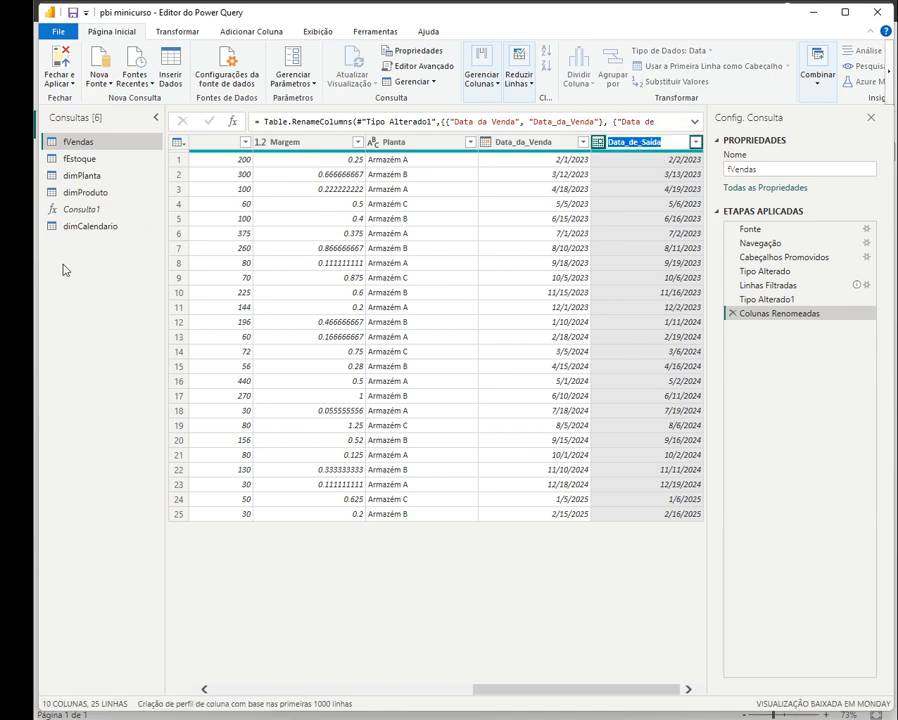
- Add a MaiorDataSaidaEstoque line with List.Max(fVendas[Data_de_Saída]) below MaiorDataVenda in dimCalendario's query code and apply it
{"action": "double_click", "coordinate": [85, 226]}
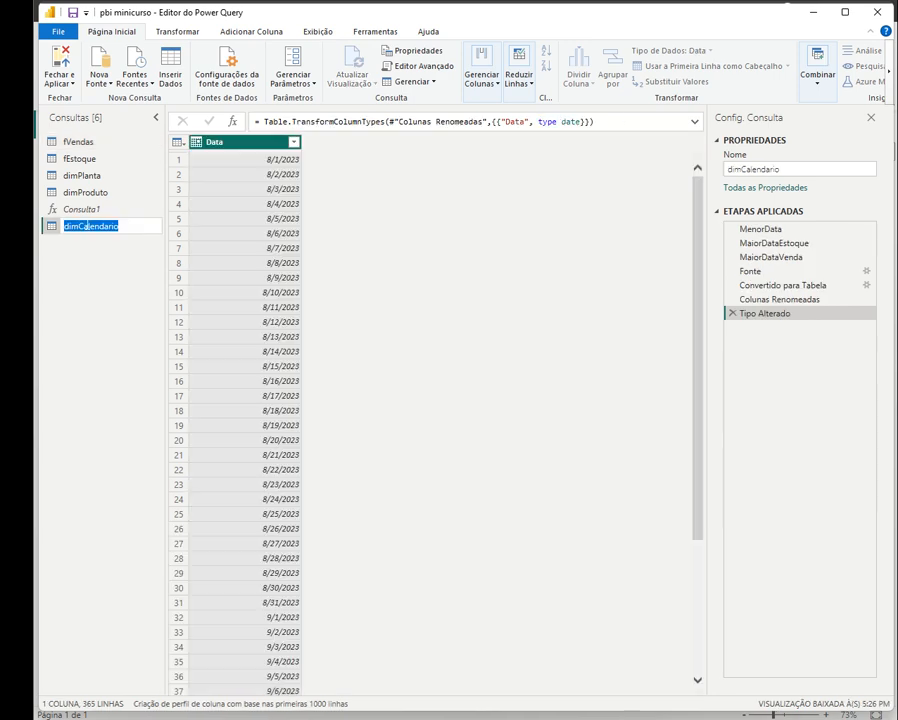
{"action": "left_click", "coordinate": [400, 67]}
{"action": "left_click", "coordinate": [417, 193]}
{"action": "left_click", "coordinate": [396, 205]}
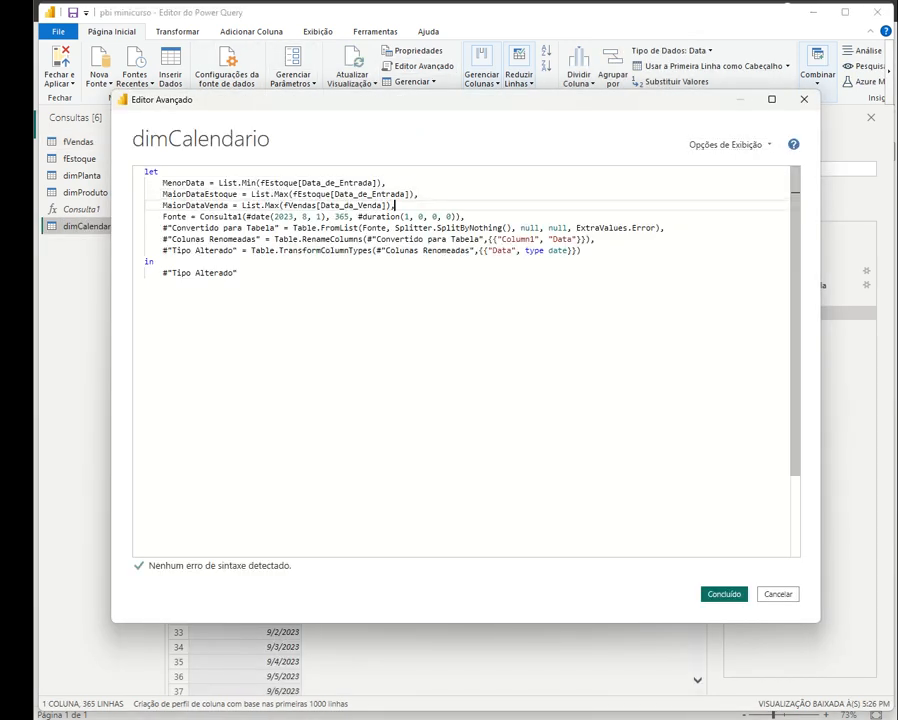
{"action": "key", "text": "Return"}
{"action": "type", "text": "MaiorData"}
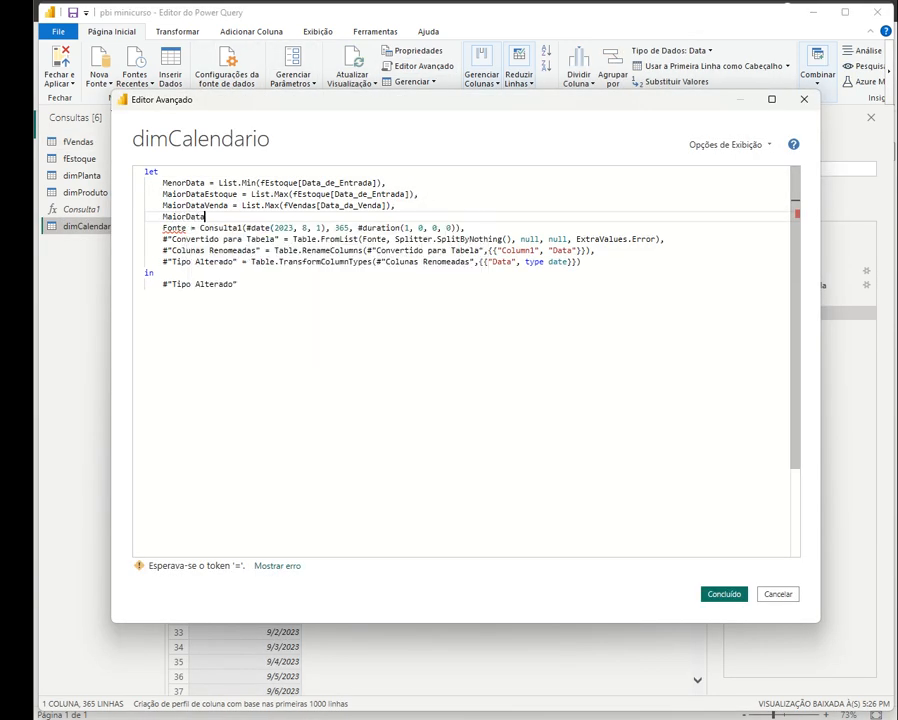
{"action": "type", "text": "SaidaEstoque = List.Max"}
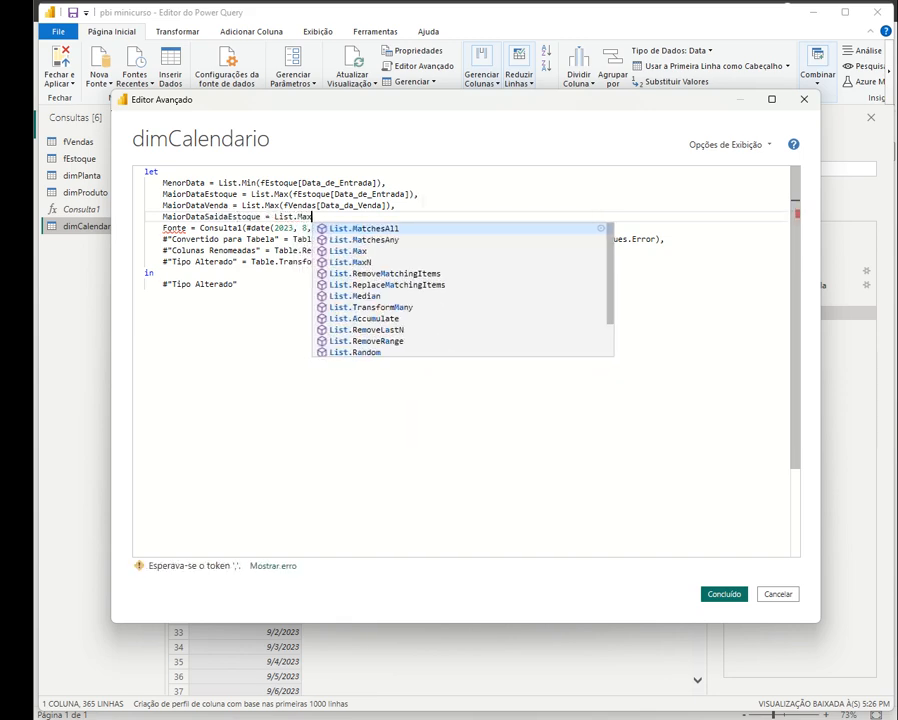
{"action": "type", "text": "(fVendas[Data_de_Saída]"}
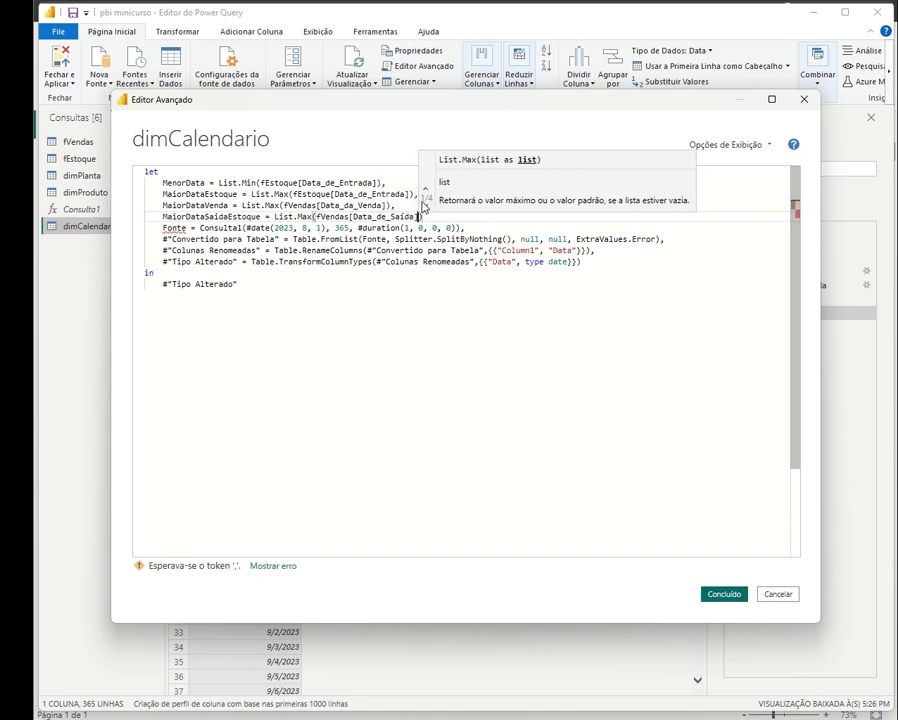
{"action": "type", "text": "),"}
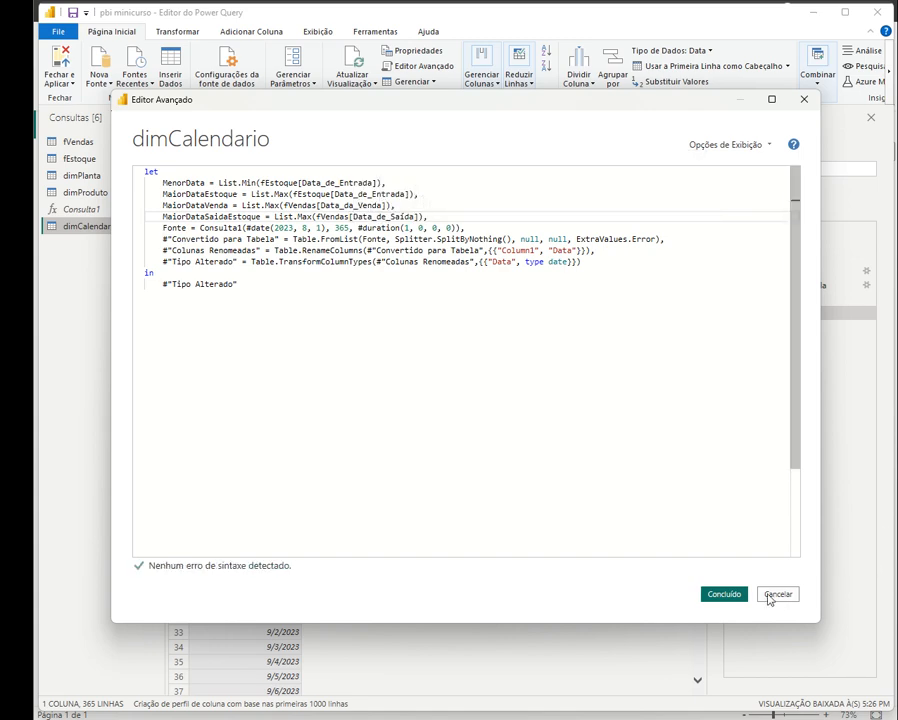
{"action": "left_click", "coordinate": [724, 594]}
- Check the result of the MaiorDataSaidaEstoque step against the last date in fVendas' Data_de_Saída column
{"action": "left_click_drag", "start_coordinate": [770, 257], "coordinate": [797, 268]}
{"action": "left_click", "coordinate": [796, 270]}
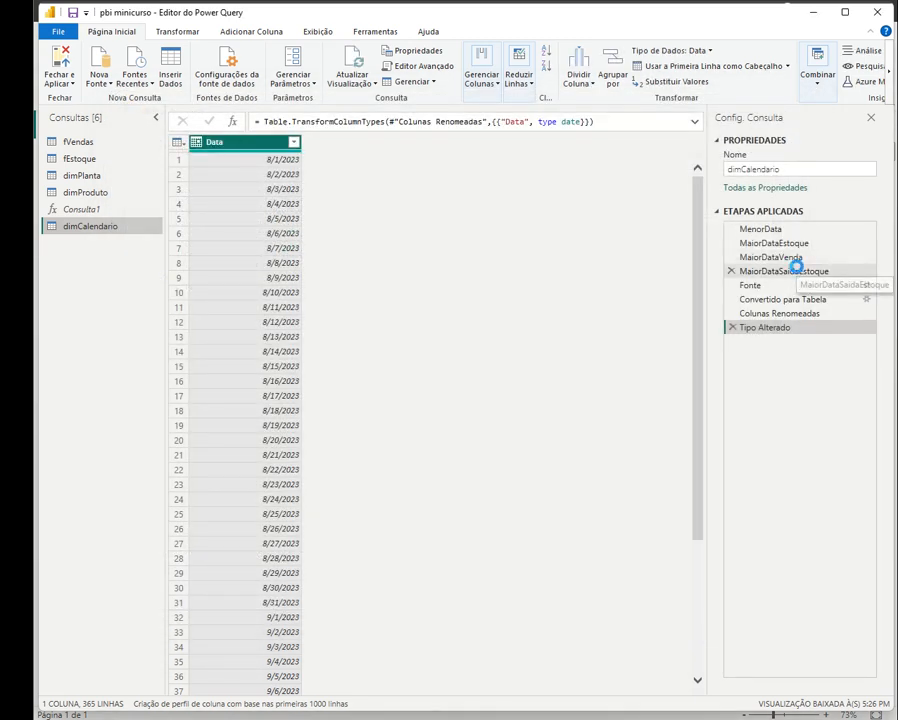
{"action": "left_click", "coordinate": [176, 144]}
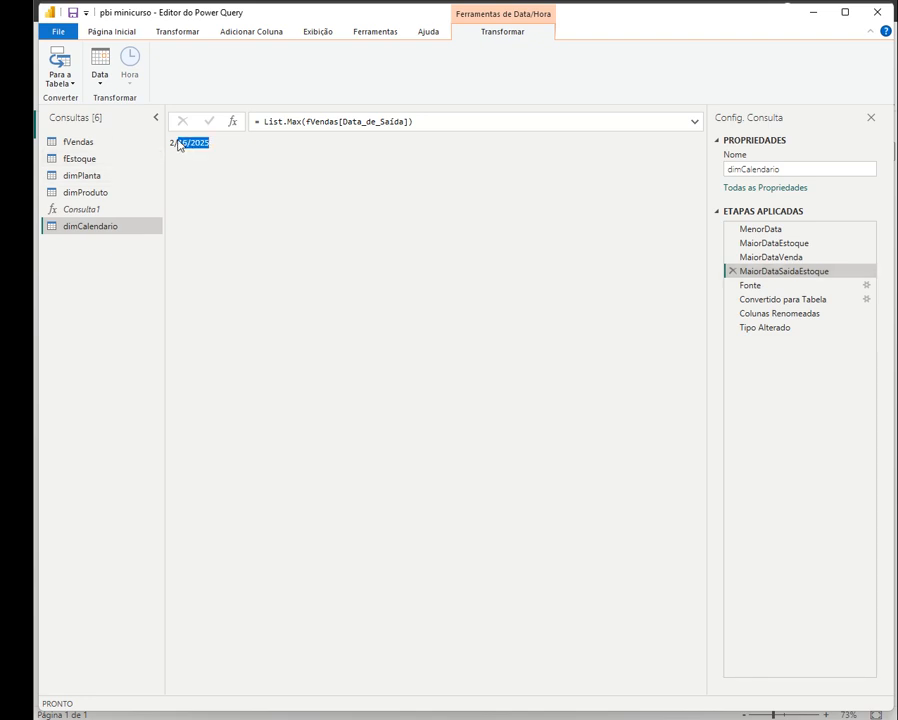
{"action": "left_click", "coordinate": [78, 141]}
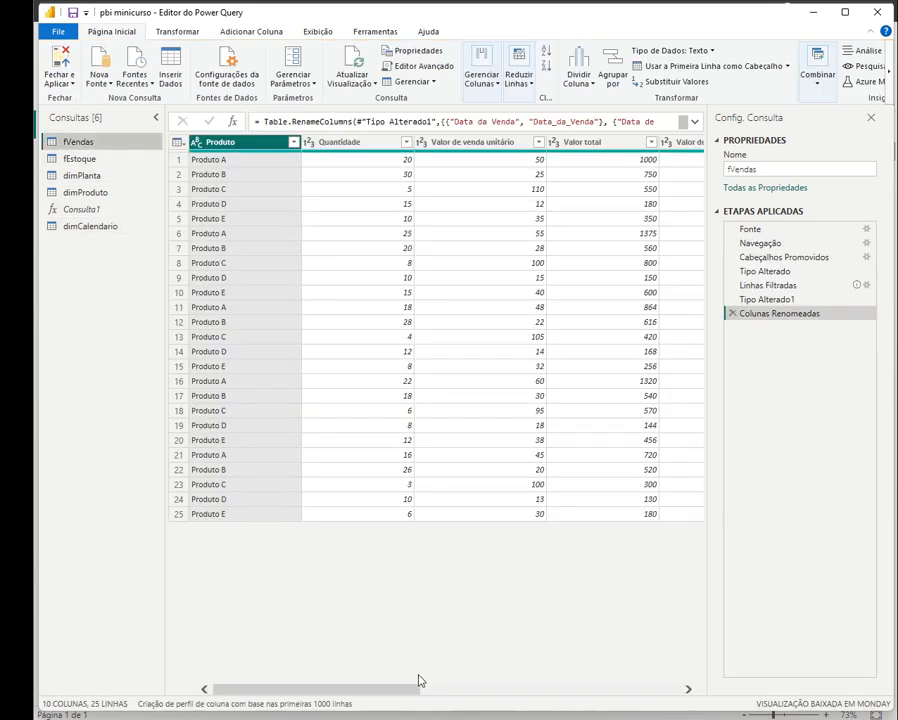
{"action": "left_click_drag", "start_coordinate": [396, 688], "coordinate": [697, 688]}
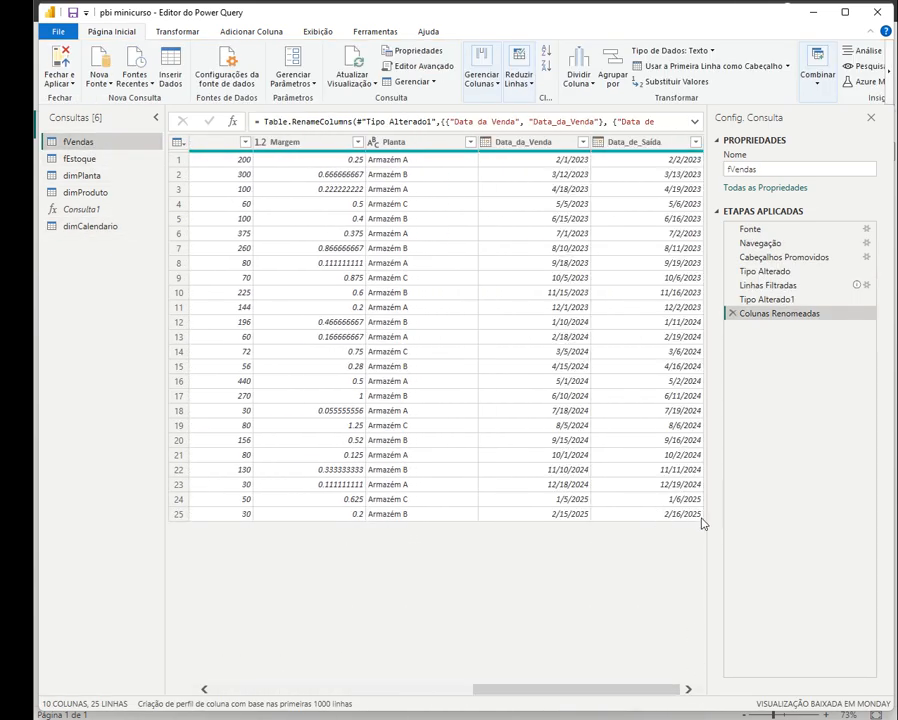
- Compare the dates returned by dimCalendario's MaiorDataEstoque, MaiorDataVenda and MaiorDataSaidaEstoque steps
{"action": "left_click", "coordinate": [90, 226]}
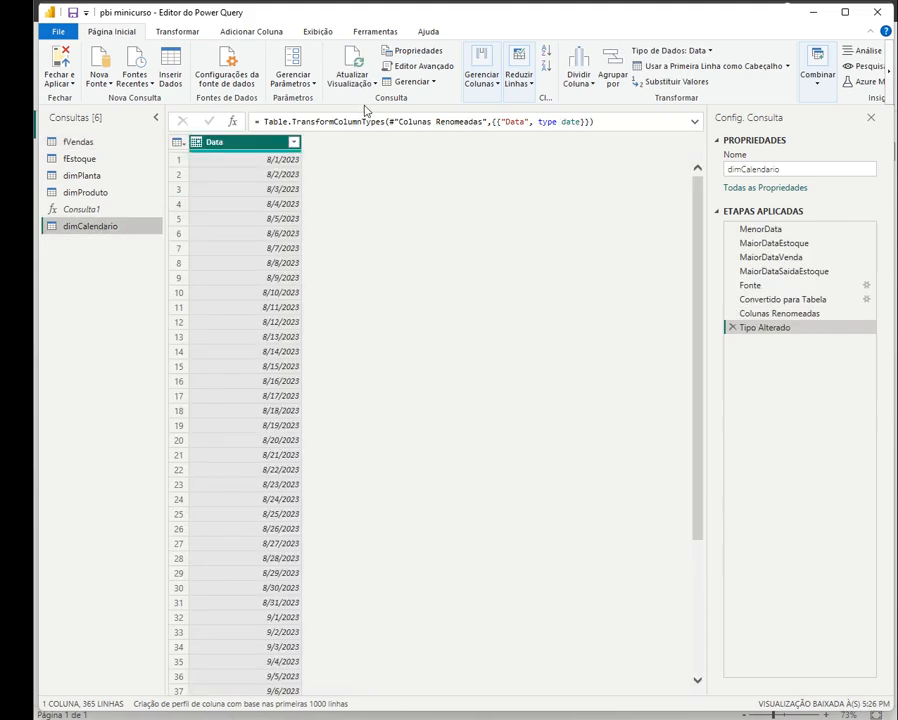
{"action": "left_click", "coordinate": [418, 65]}
{"action": "left_click", "coordinate": [808, 100]}
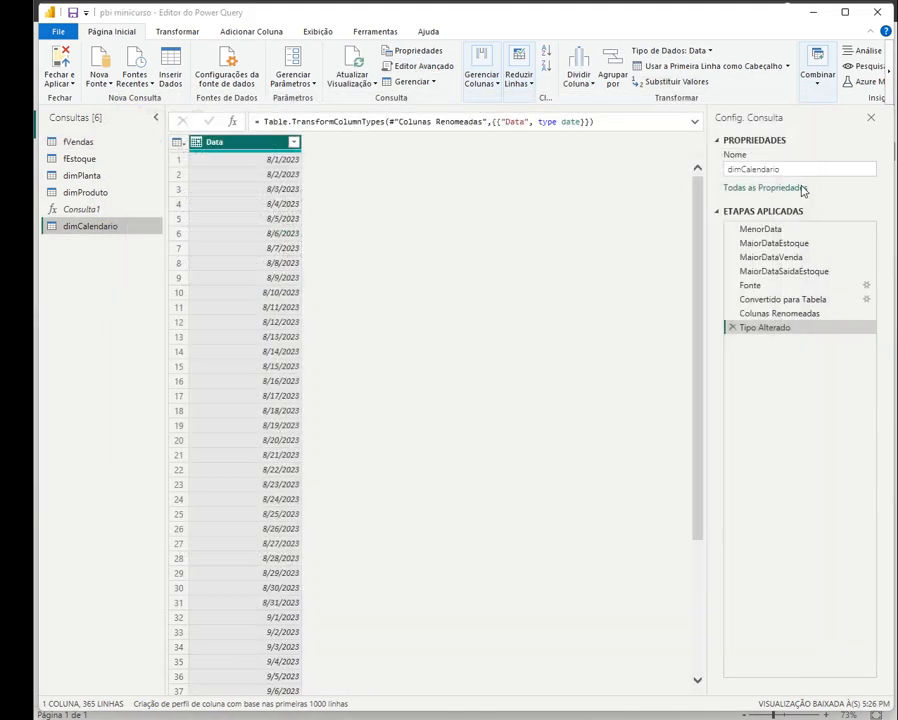
{"action": "left_click", "coordinate": [796, 242]}
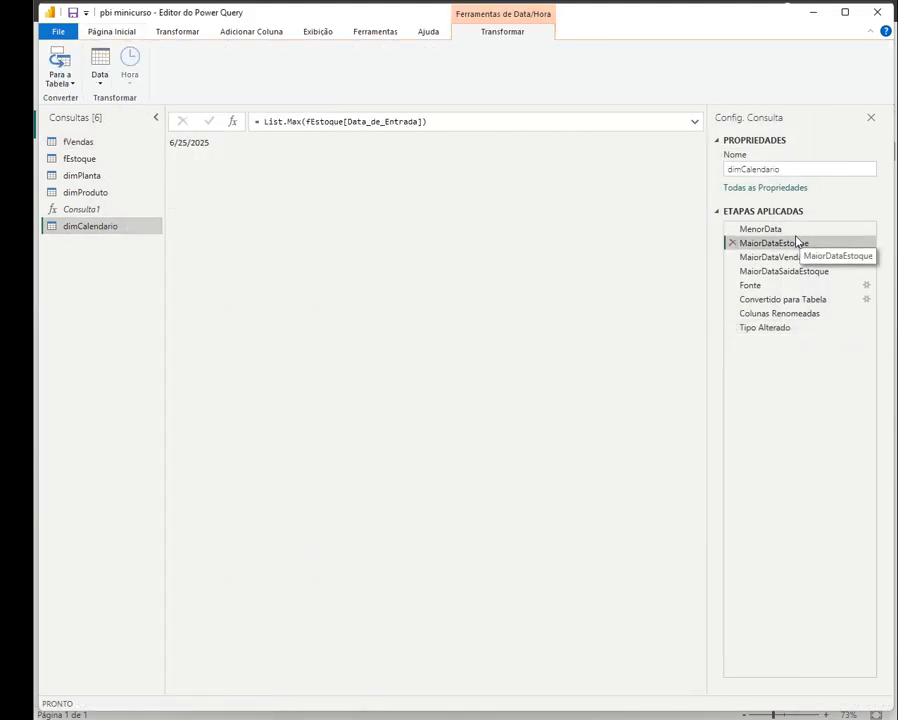
{"action": "left_click_drag", "start_coordinate": [187, 143], "coordinate": [170, 146]}
{"action": "left_click", "coordinate": [193, 143]}
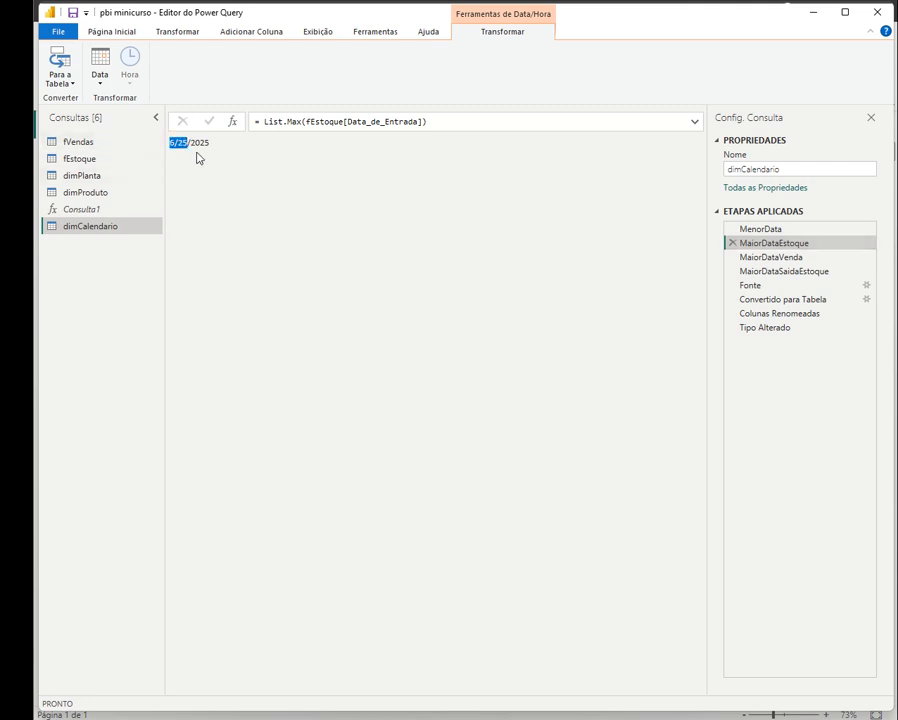
{"action": "left_click_drag", "start_coordinate": [191, 143], "coordinate": [160, 140]}
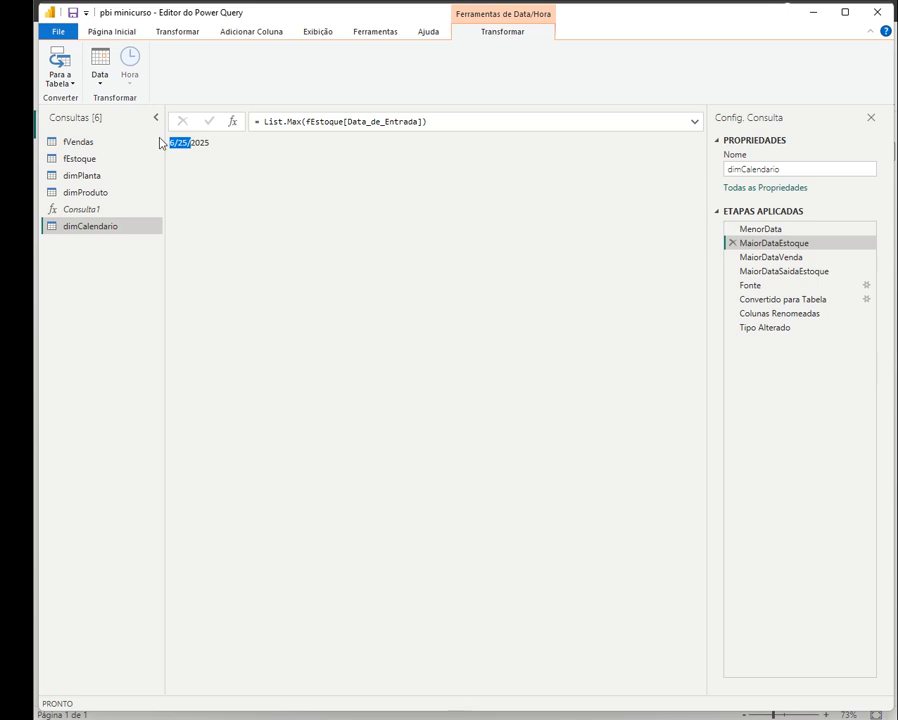
{"action": "left_click", "coordinate": [794, 257]}
{"action": "left_click", "coordinate": [800, 271]}
{"action": "left_click", "coordinate": [801, 245]}
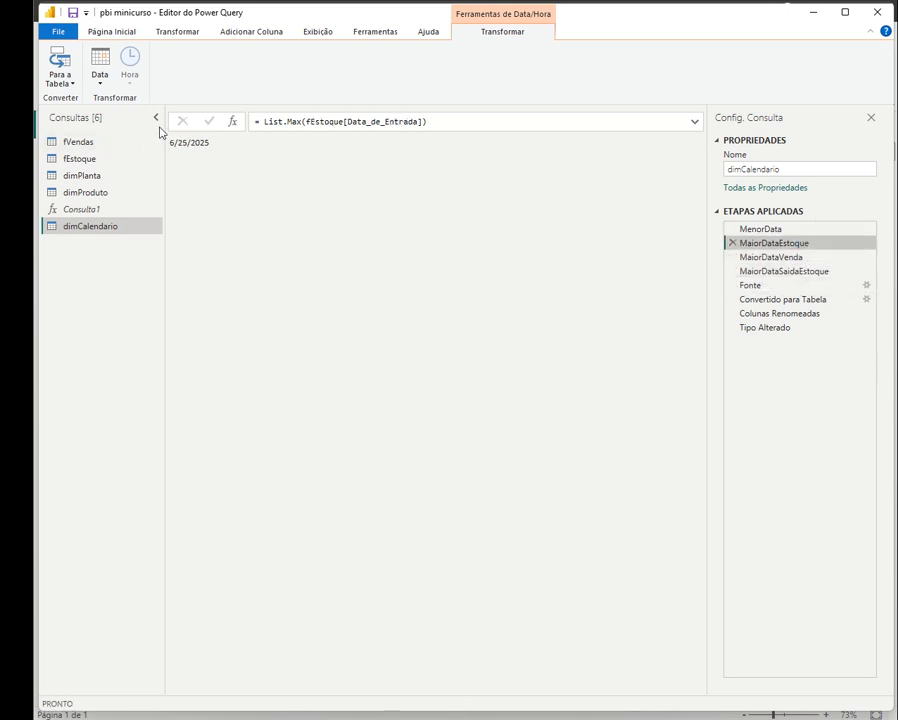
{"action": "left_click_drag", "start_coordinate": [210, 143], "coordinate": [187, 143]}
{"action": "left_click", "coordinate": [206, 143]}
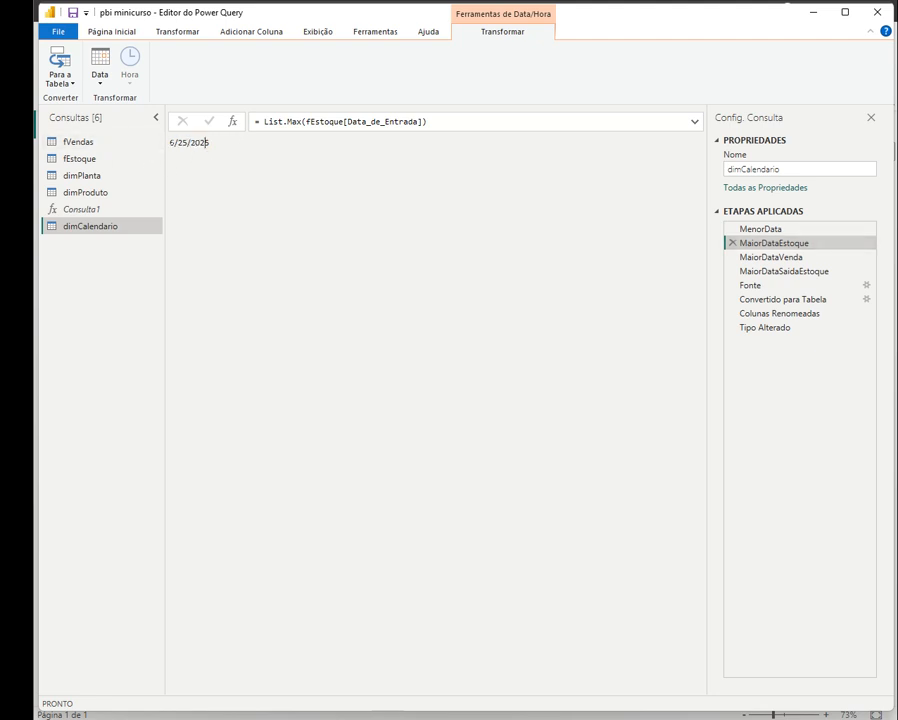
- Start a MaiorDataTabelaVendas = if line below MaiorDataSaidaEstoque in dimCalendario's query code
{"action": "left_click", "coordinate": [120, 31]}
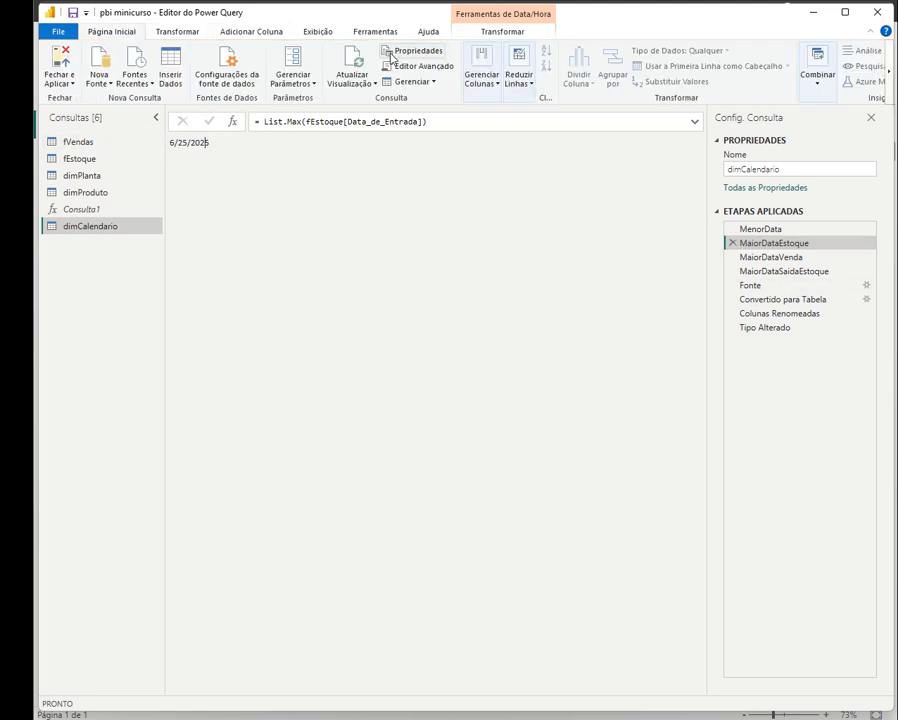
{"action": "left_click", "coordinate": [412, 66]}
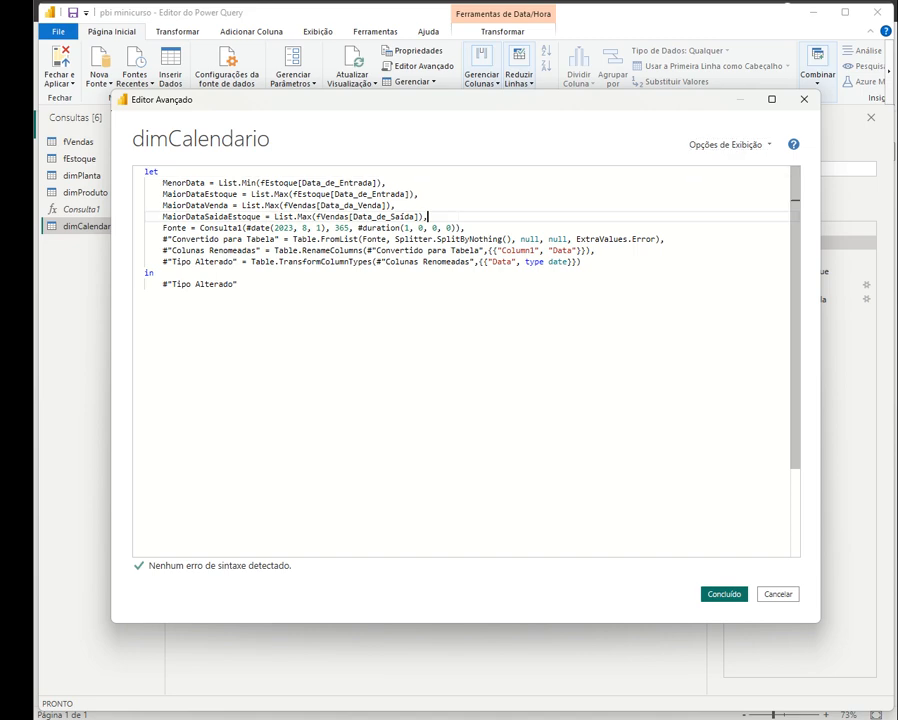
{"action": "key", "text": "Return"}
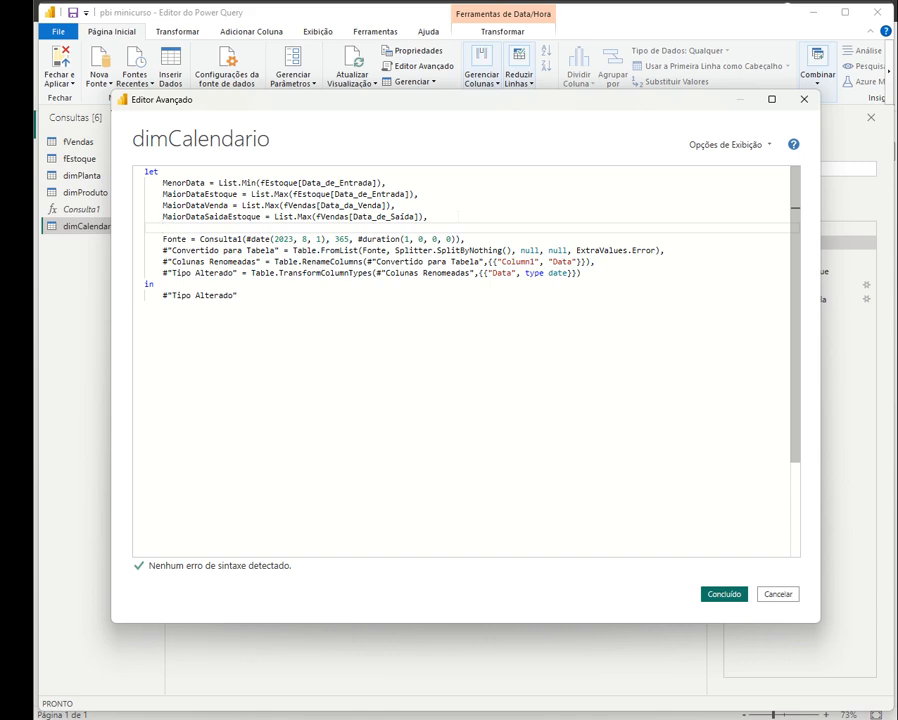
{"action": "type", "text": "MaiorData"}
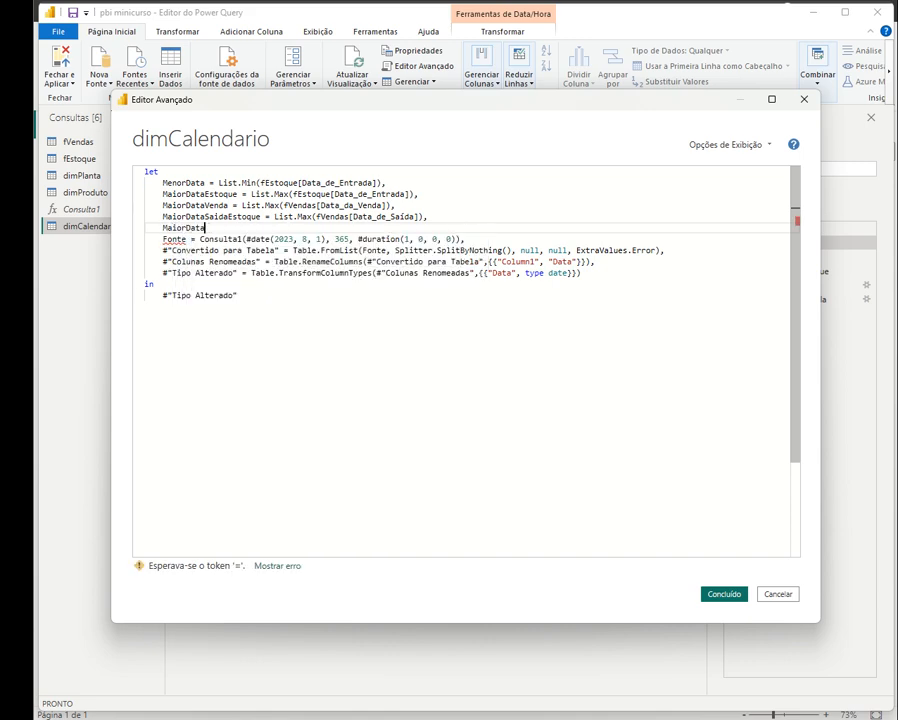
{"action": "type", "text": "TabelaVendas = if"}
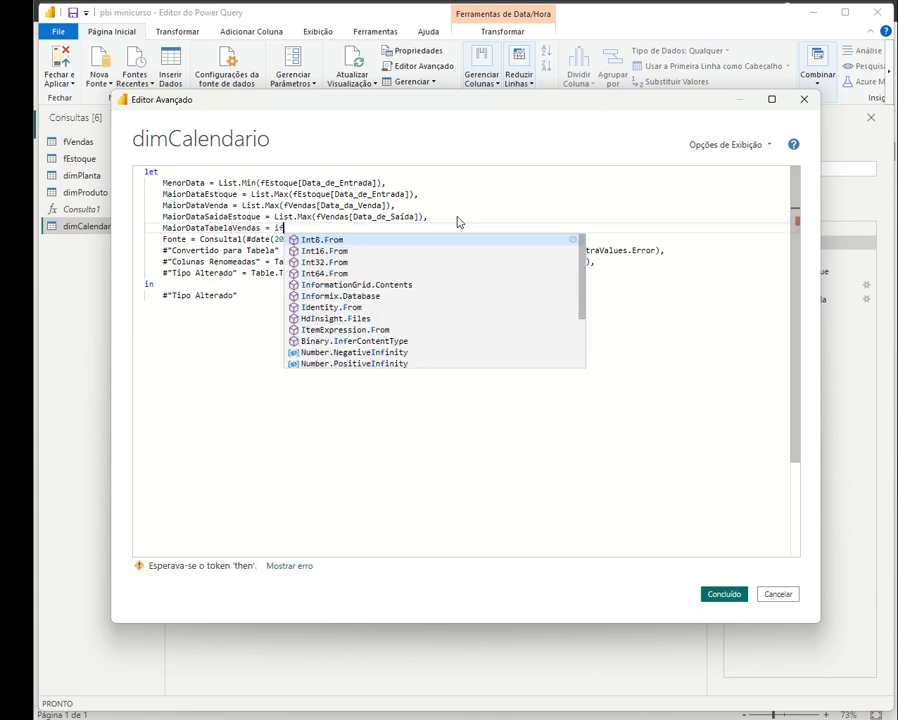
- Write the condition MaiorDataVenda > MaiorDataSaidaEstoque followed by then on the MaiorDataTabelaVendas line
{"action": "double_click", "coordinate": [175, 205]}
{"action": "key", "text": "ctrl+c"}
{"action": "left_click", "coordinate": [295, 228]}
{"action": "key", "text": "ctrl+v"}
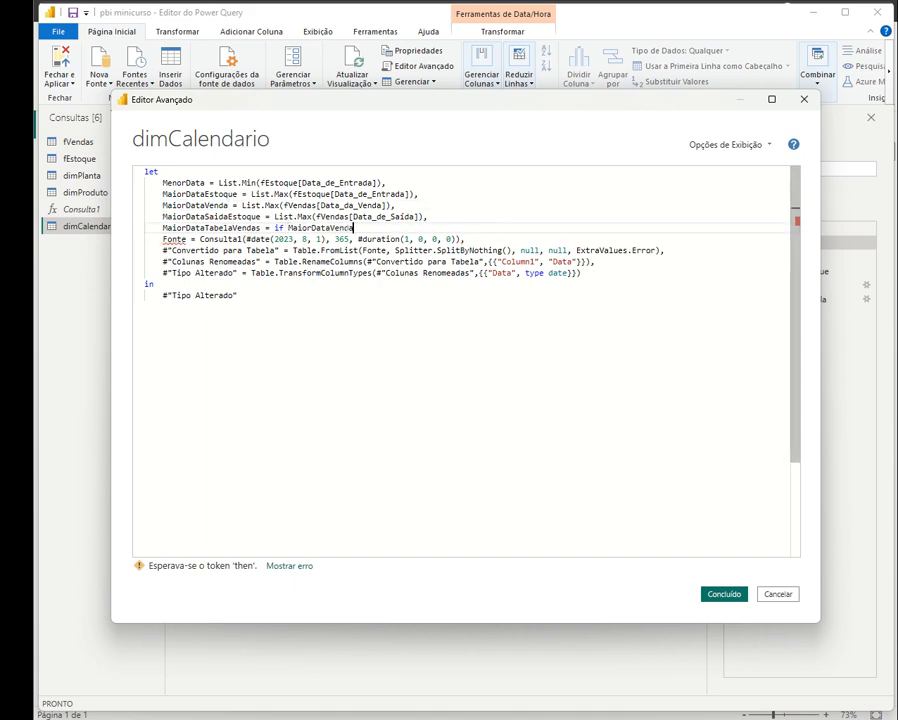
{"action": "type", "text": ">"}
{"action": "double_click", "coordinate": [255, 216]}
{"action": "key", "text": "ctrl+c"}
{"action": "left_click", "coordinate": [366, 228]}
{"action": "key", "text": "ctrl+v"}
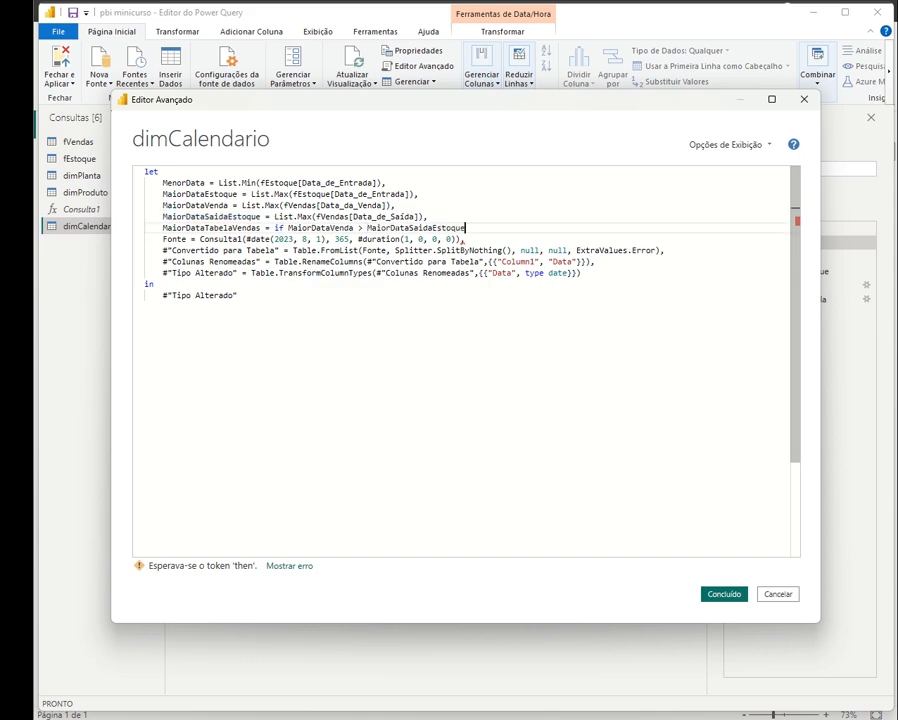
{"action": "type", "text": "then"}
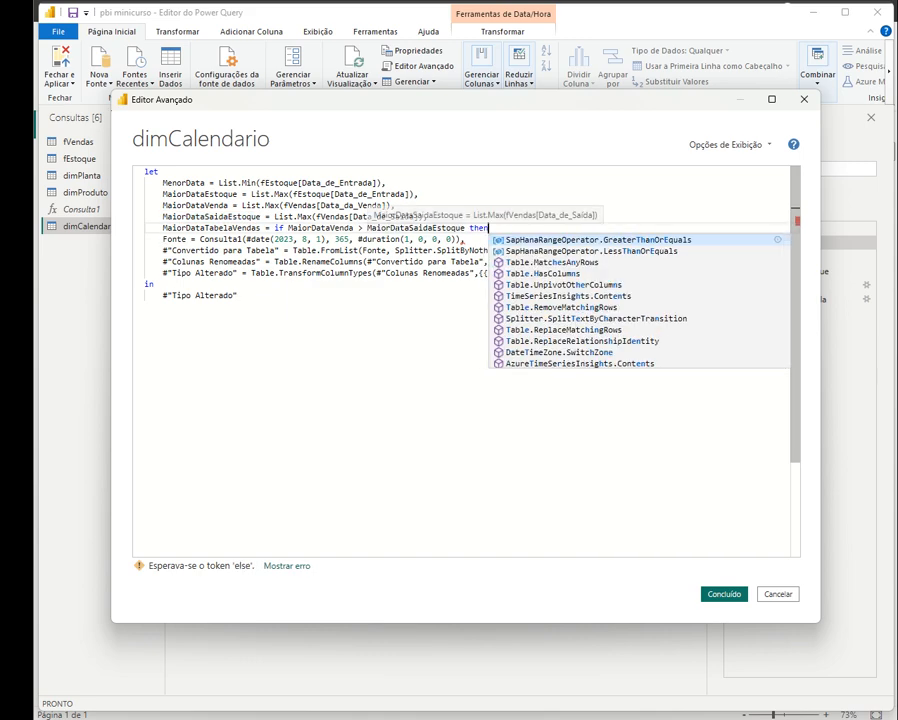
- Complete the MaiorDataTabelaVendas expression with MaiorDataVenda as the then result and MaiorDataSaidaEstoque as the else result
{"action": "double_click", "coordinate": [352, 228]}
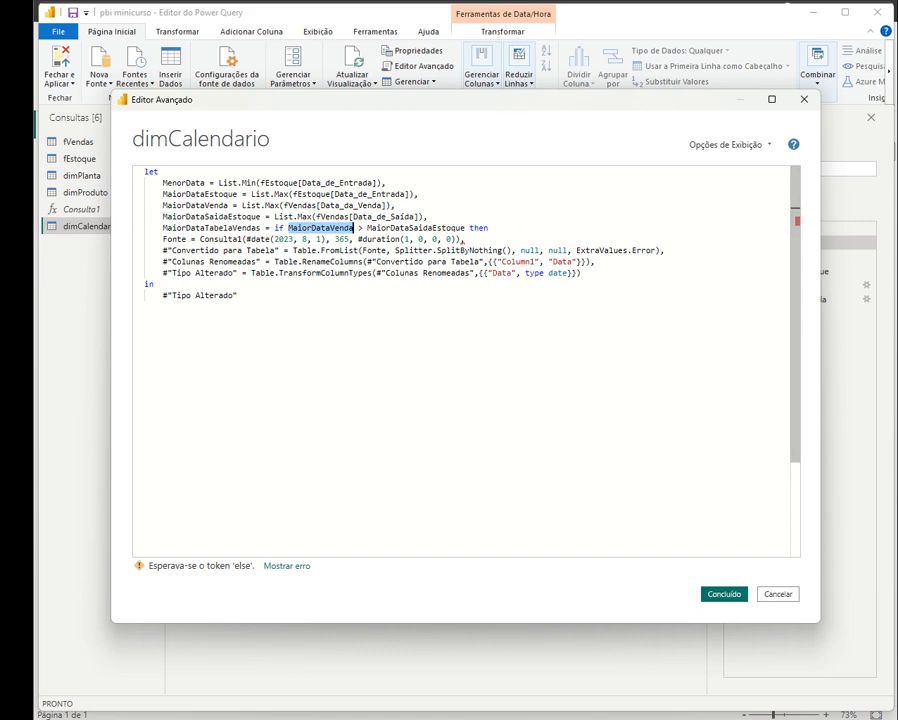
{"action": "left_click", "coordinate": [354, 228]}
{"action": "double_click", "coordinate": [491, 228]}
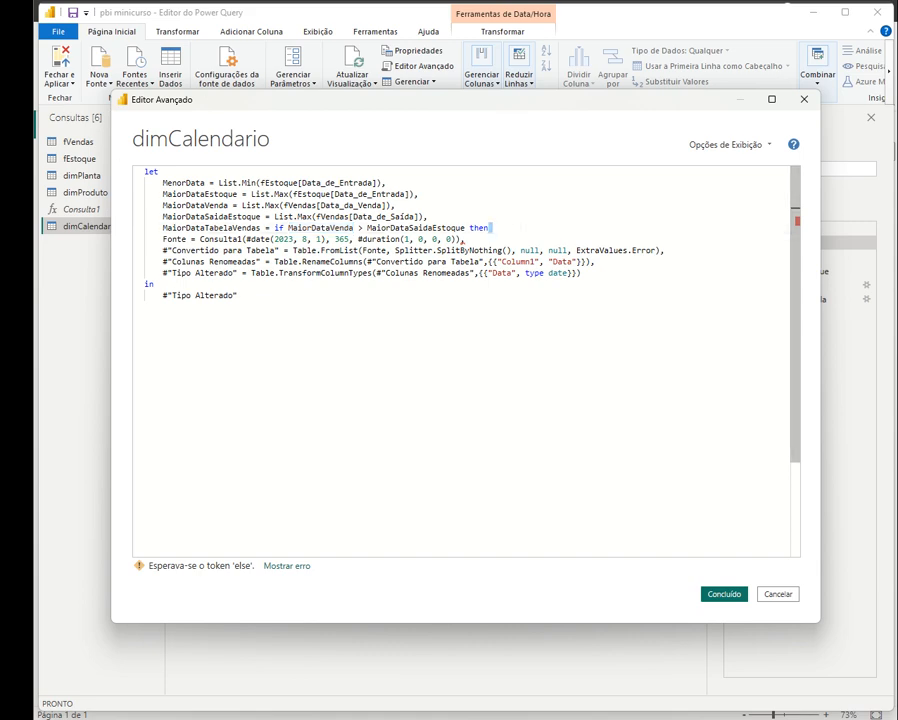
{"action": "key", "text": "ctrl+v"}
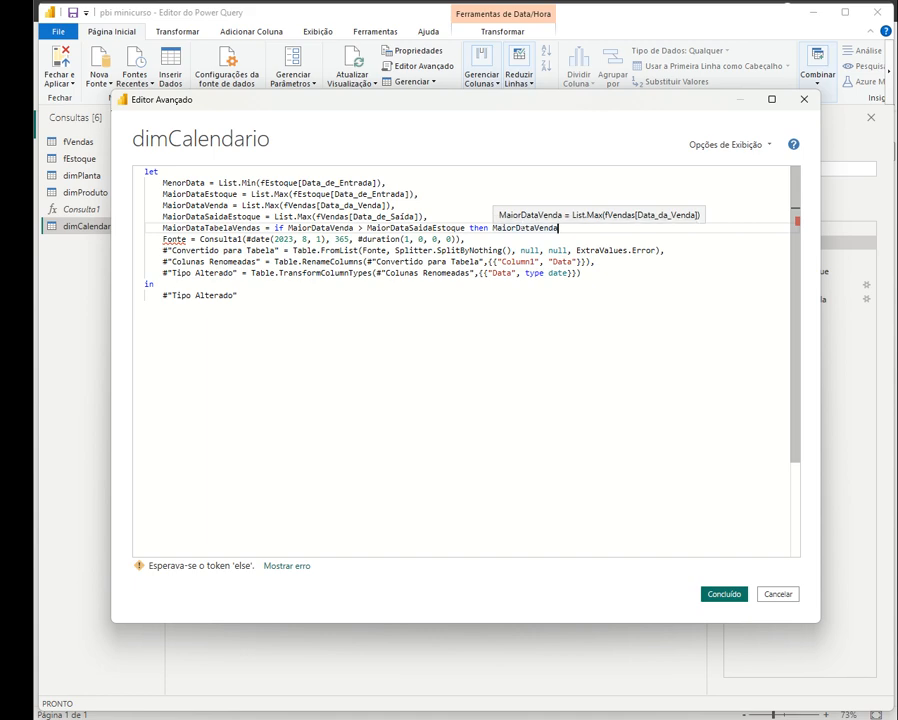
{"action": "left_click", "coordinate": [491, 228]}
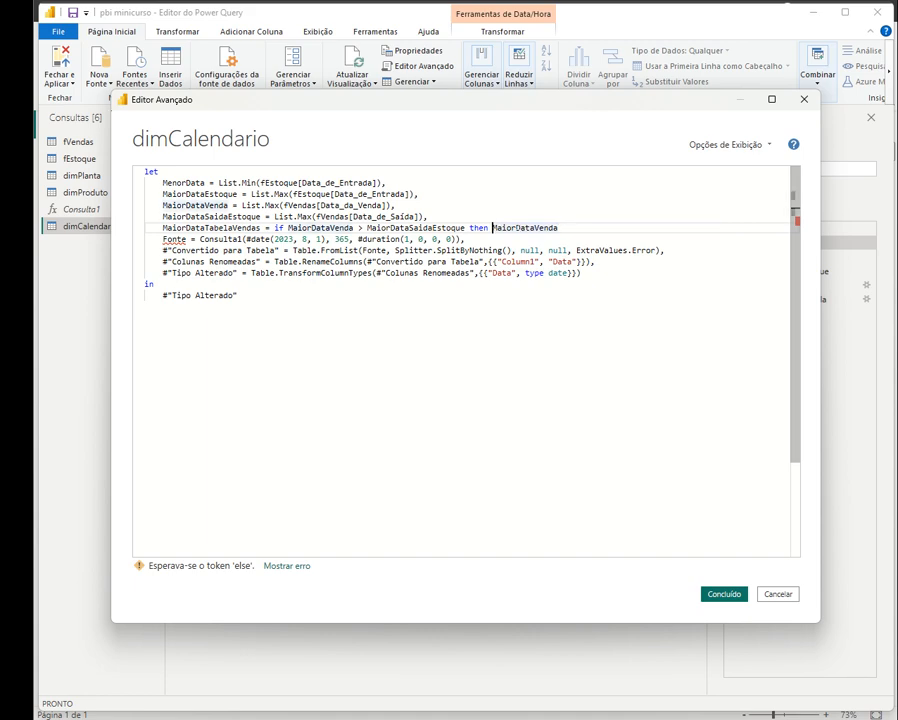
{"action": "key", "text": "End"}
{"action": "key", "text": "shift+Up"}
{"action": "left_click_drag", "start_coordinate": [493, 221], "coordinate": [491, 228]}
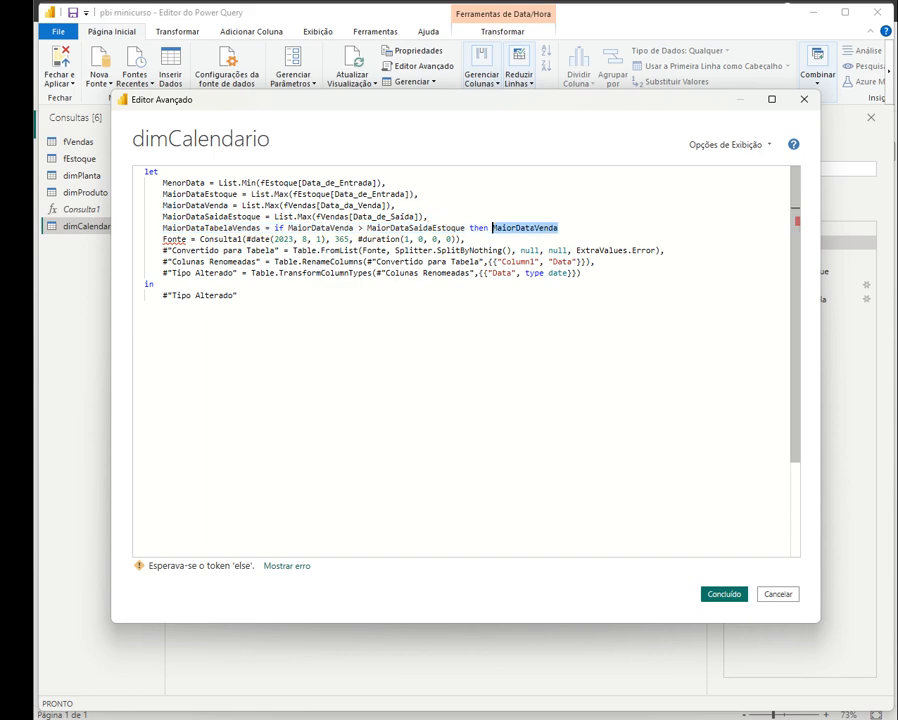
{"action": "left_click", "coordinate": [559, 228]}
{"action": "double_click", "coordinate": [411, 228]}
{"action": "key", "text": "ctrl+c"}
{"action": "key", "text": "End"}
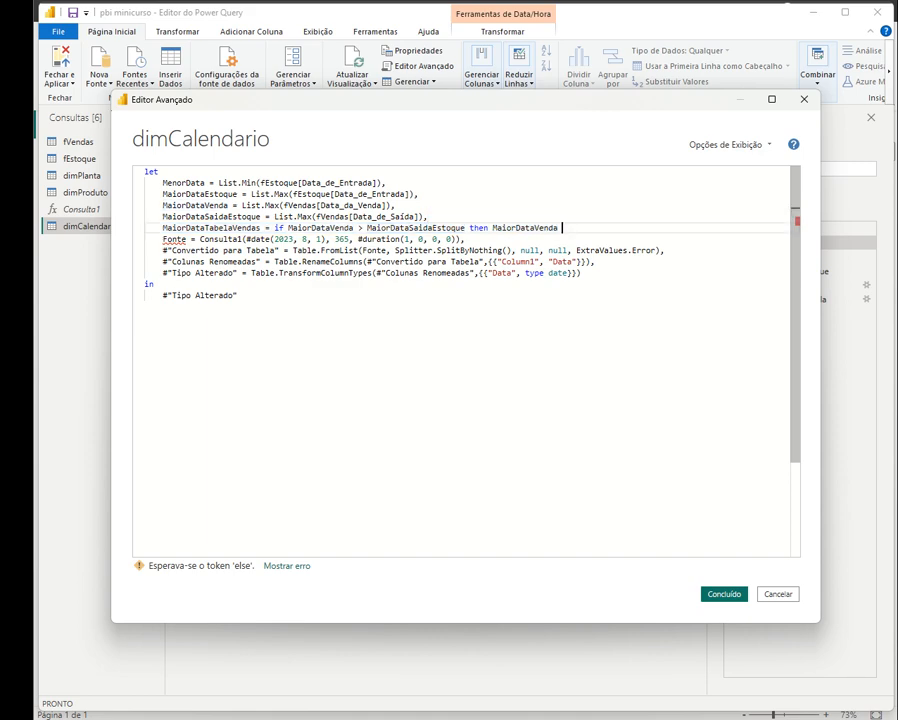
{"action": "type", "text": "else"}
{"action": "key", "text": "ctrl+v"}
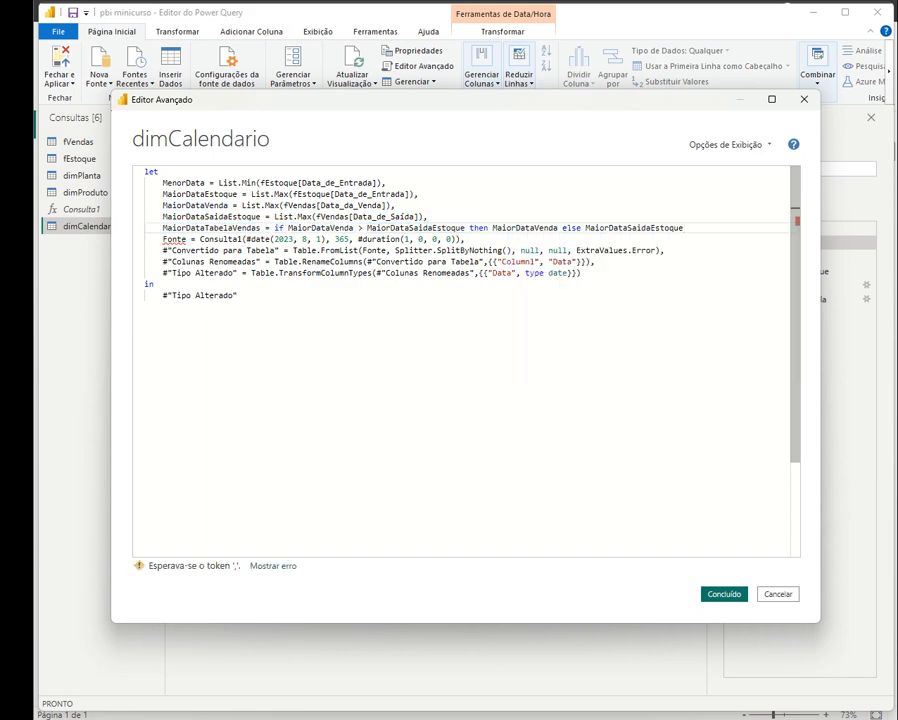
- Review the if, then and else parts of the MaiorDataTabelaVendas expression
{"action": "key", "text": "ctrl+shift+Left"}
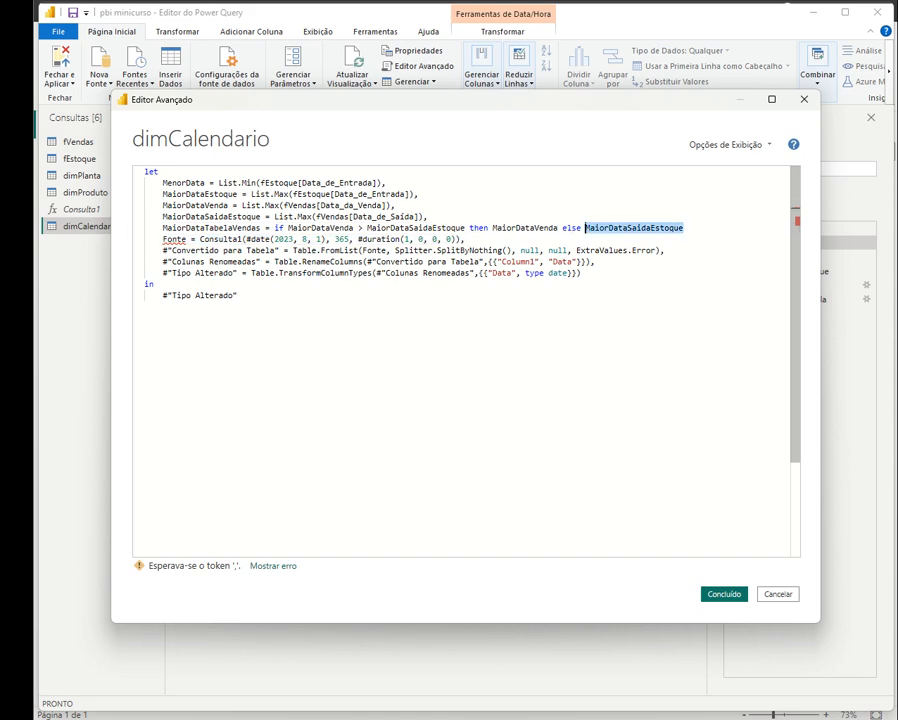
{"action": "left_click", "coordinate": [276, 228]}
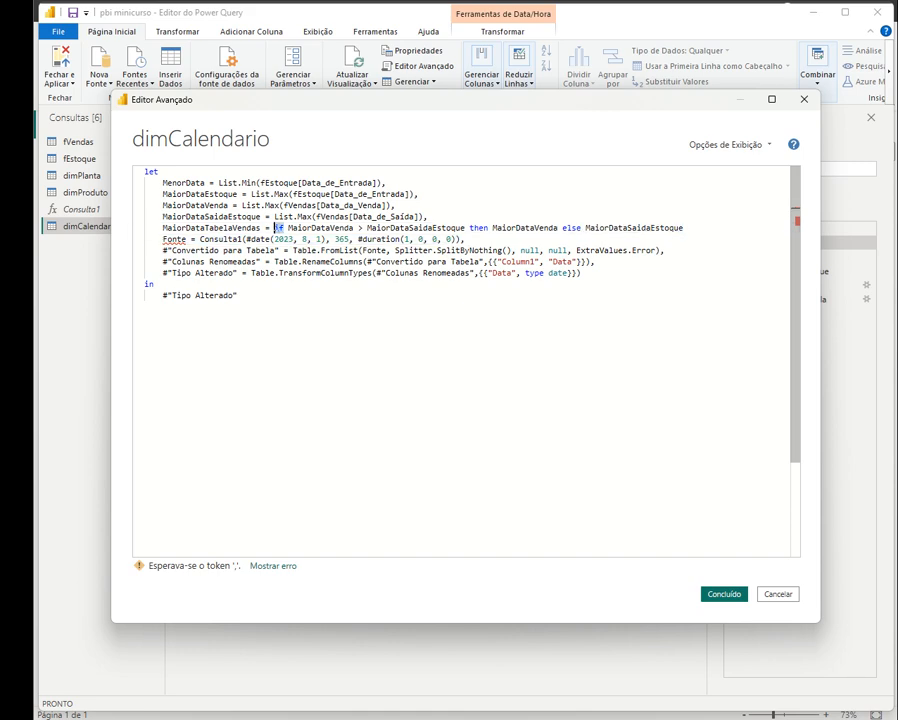
{"action": "left_click_drag", "start_coordinate": [287, 228], "coordinate": [469, 228]}
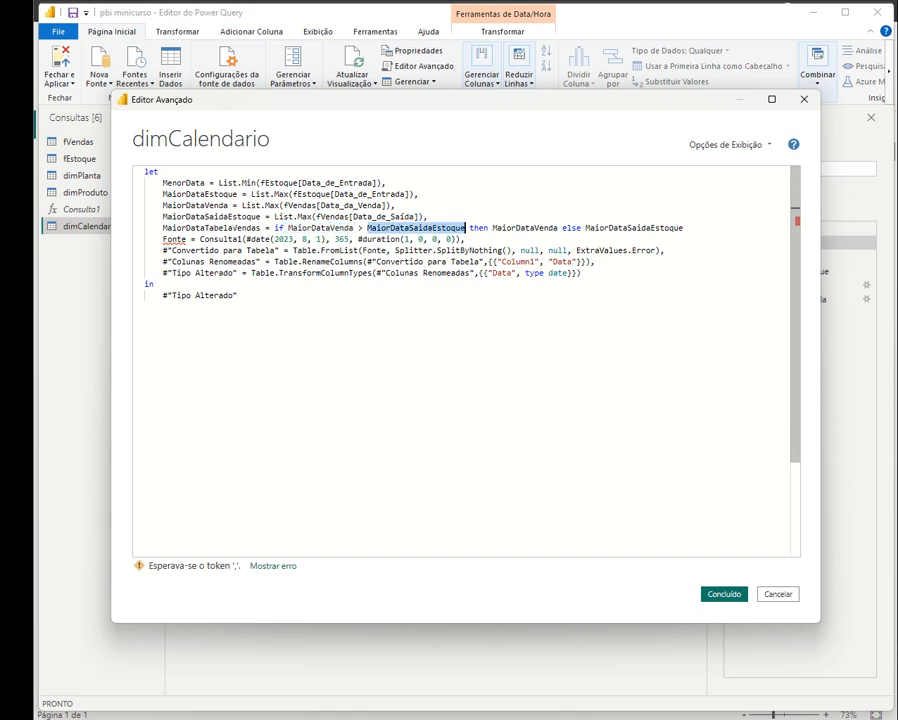
{"action": "left_click_drag", "start_coordinate": [163, 228], "coordinate": [261, 228]}
{"action": "left_click_drag", "start_coordinate": [492, 228], "coordinate": [557, 228]}
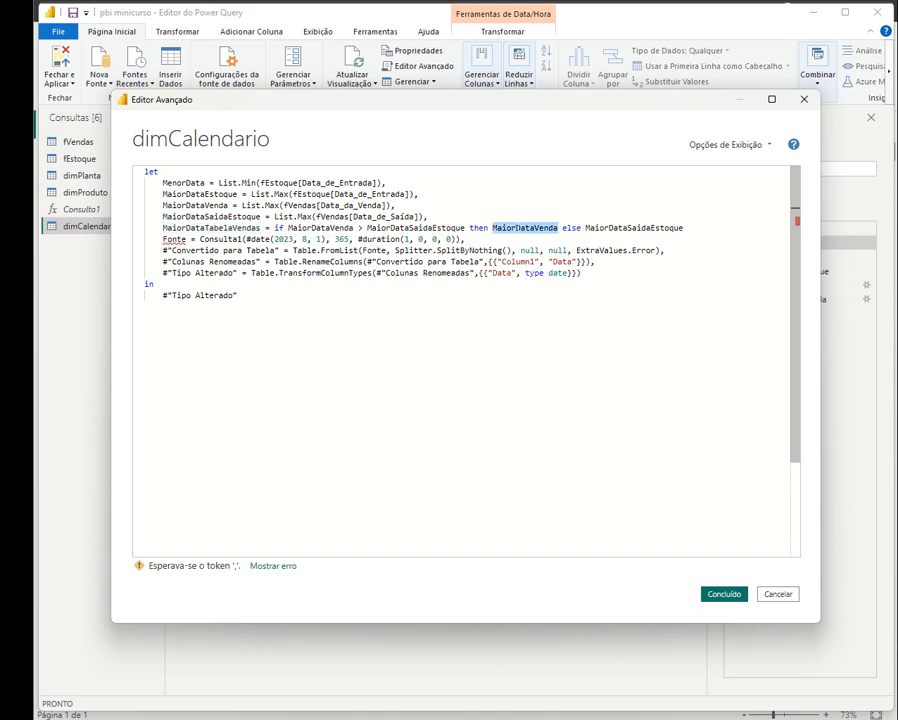
{"action": "left_click_drag", "start_coordinate": [469, 228], "coordinate": [488, 228]}
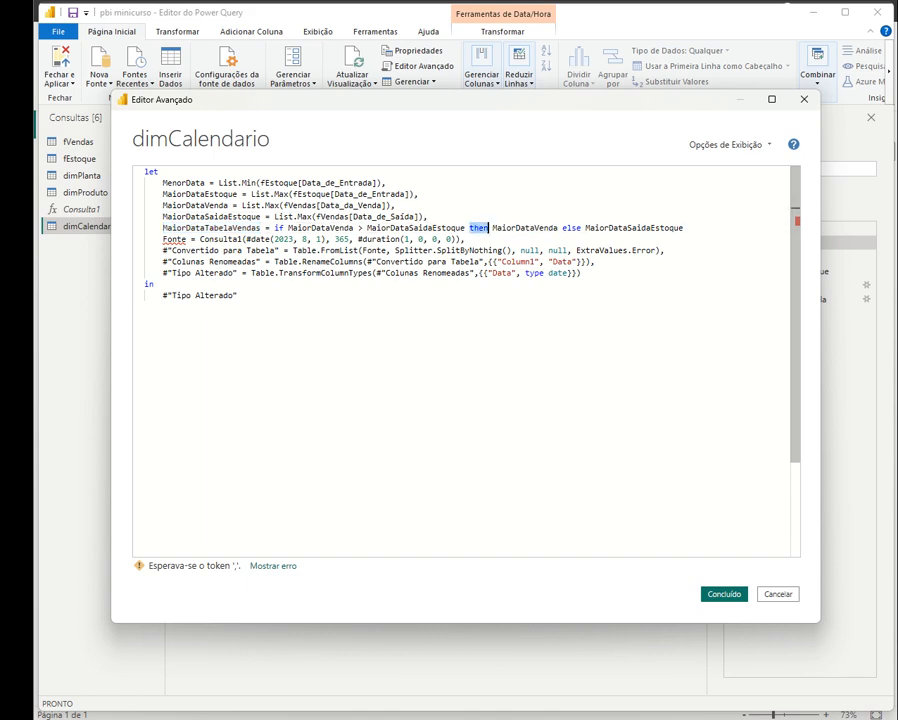
{"action": "left_click_drag", "start_coordinate": [562, 228], "coordinate": [684, 228]}
- End the MaiorDataTabelaVendas line with a comma and apply the query code
{"action": "left_click", "coordinate": [684, 228]}
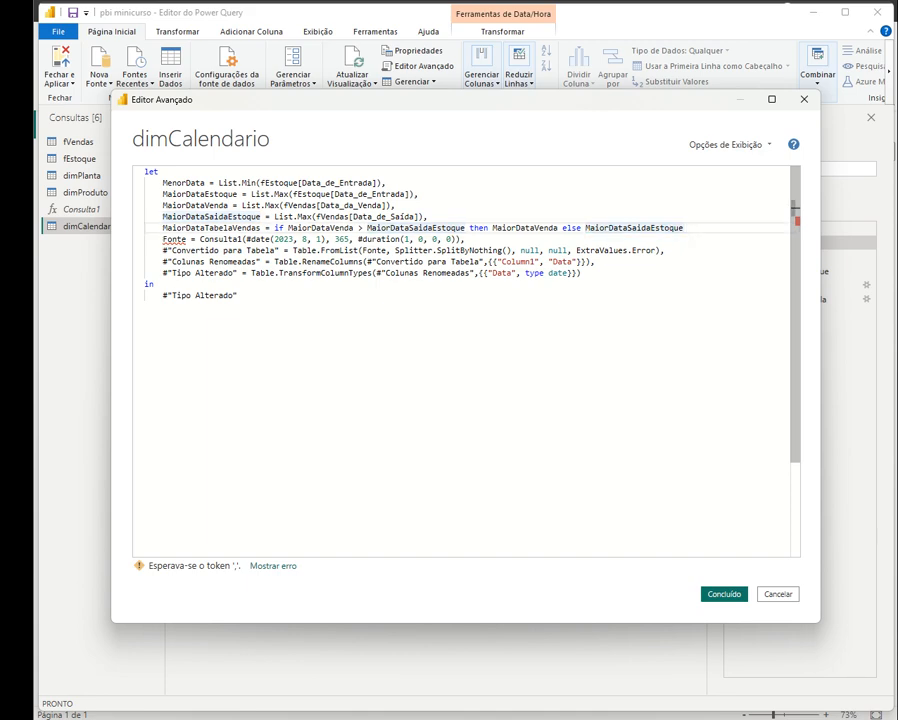
{"action": "type", "text": ","}
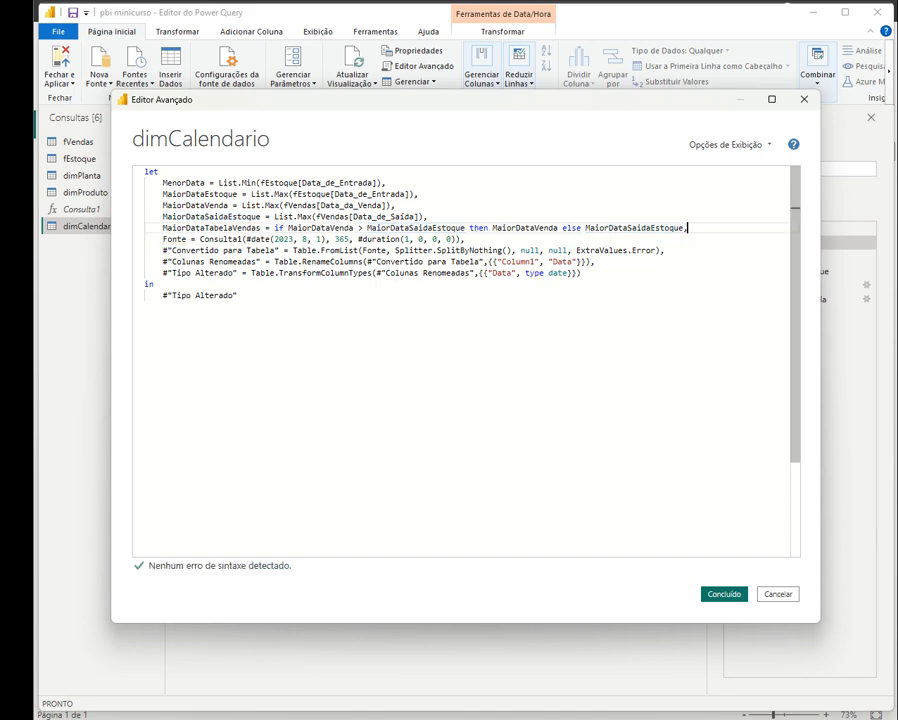
{"action": "left_click", "coordinate": [733, 594]}
- Compare the result of the MaiorDataTabelaVendas step with the dates from MaiorDataVenda and MaiorDataSaidaEstoque
{"action": "left_click", "coordinate": [827, 286]}
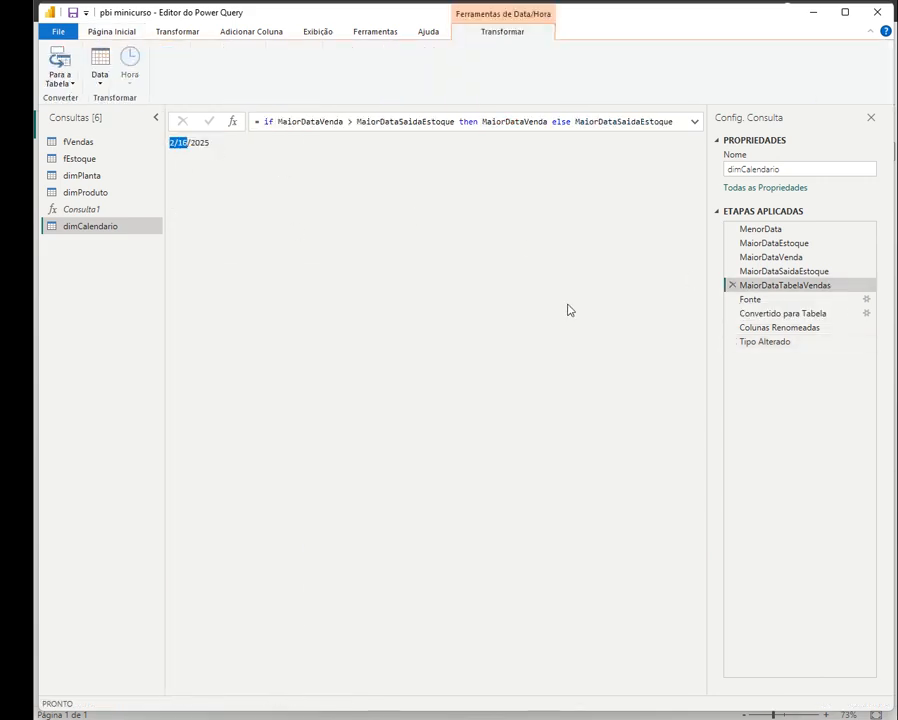
{"action": "left_click", "coordinate": [782, 271]}
{"action": "left_click", "coordinate": [770, 257]}
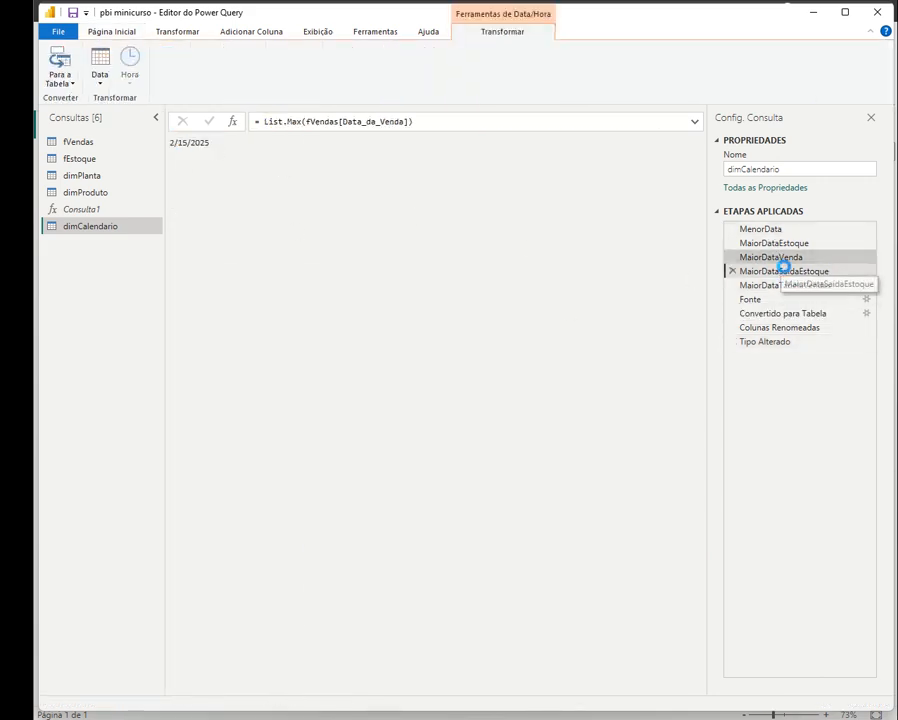
{"action": "left_click", "coordinate": [782, 271]}
{"action": "left_click", "coordinate": [784, 257]}
{"action": "left_click", "coordinate": [791, 285]}
- Add a MaiorDataGeral line below MaiorDataTabelaVendas in dimCalendario's query code, filled with a copy of that line's if expression
{"action": "left_click", "coordinate": [108, 32]}
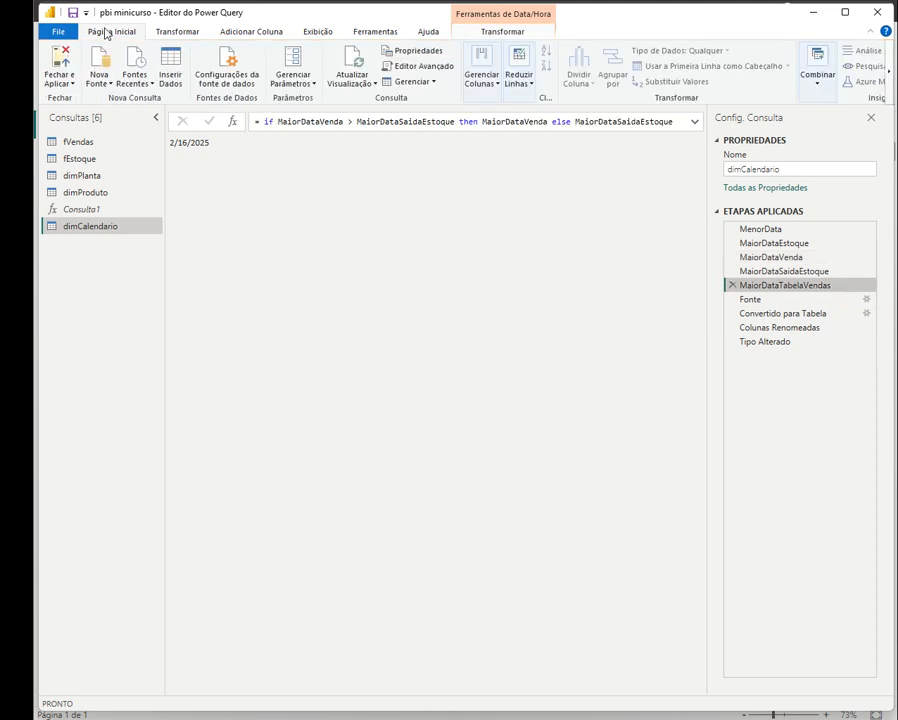
{"action": "left_click", "coordinate": [392, 66]}
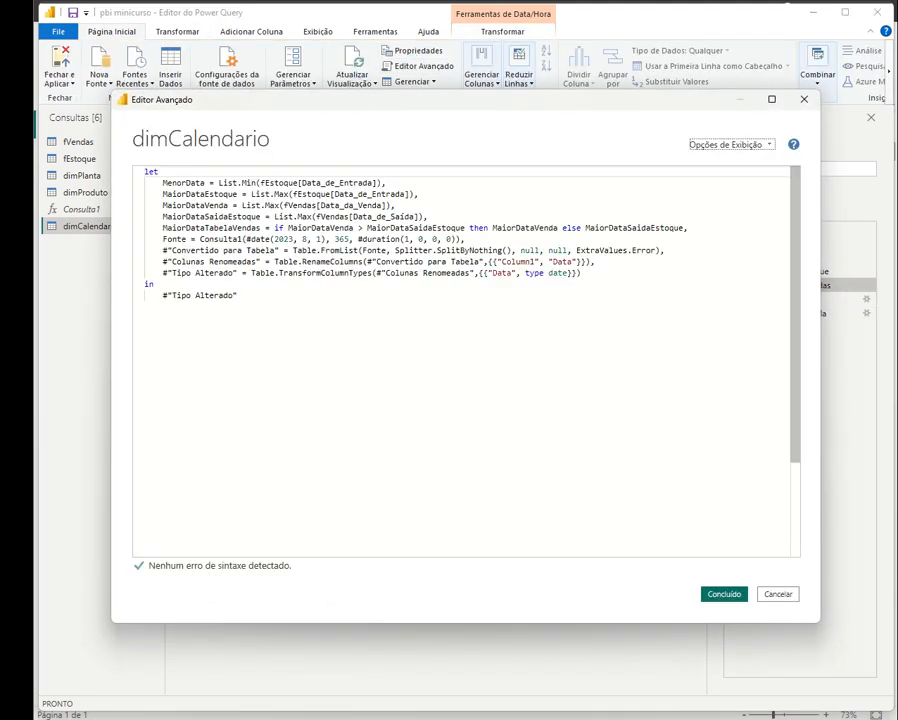
{"action": "left_click", "coordinate": [430, 217]}
{"action": "left_click", "coordinate": [688, 228]}
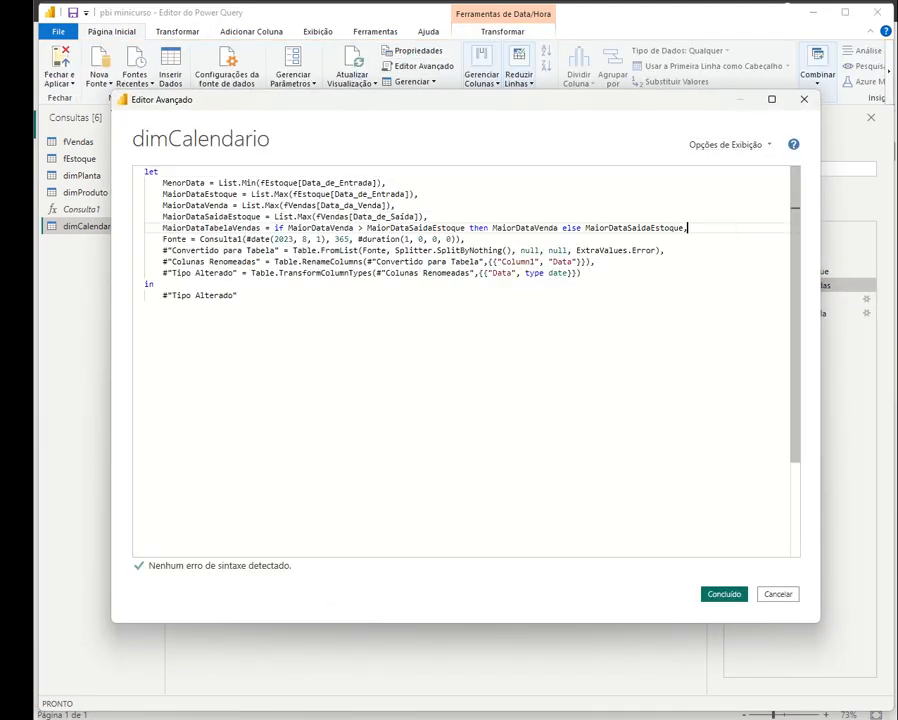
{"action": "key", "text": "Return"}
{"action": "type", "text": "MaiorDataGe"}
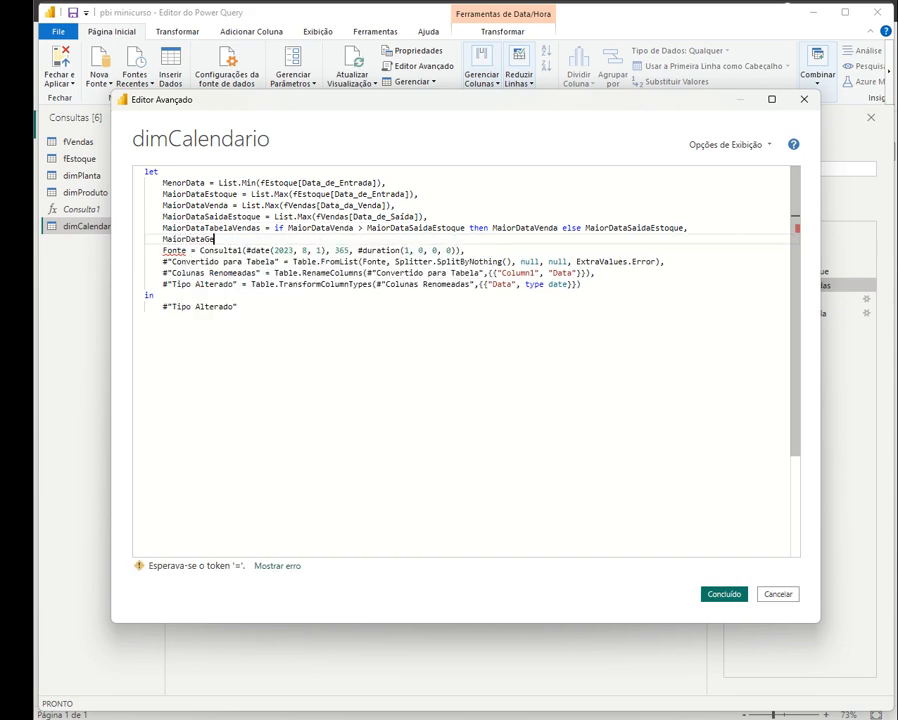
{"action": "type", "text": "ral ="}
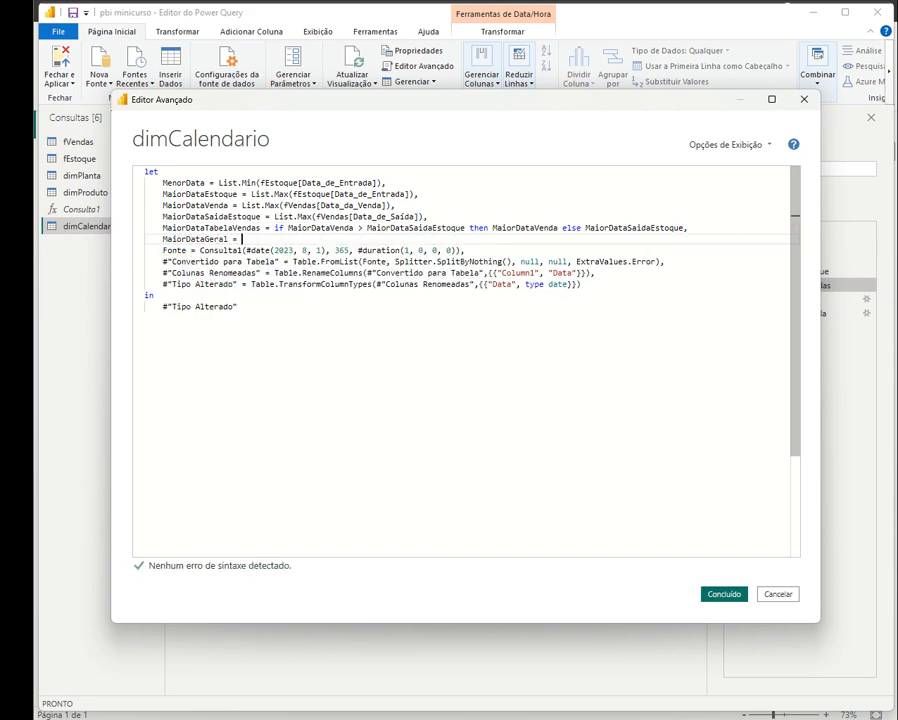
{"action": "left_click_drag", "start_coordinate": [275, 228], "coordinate": [688, 228]}
{"action": "key", "text": "ctrl+c"}
{"action": "left_click", "coordinate": [243, 239]}
{"action": "key", "text": "ctrl+v"}
- Change the condition on the MaiorDataGeral line to MaiorDataTabelaVendas > MaiorDataEstoque
{"action": "double_click", "coordinate": [248, 228]}
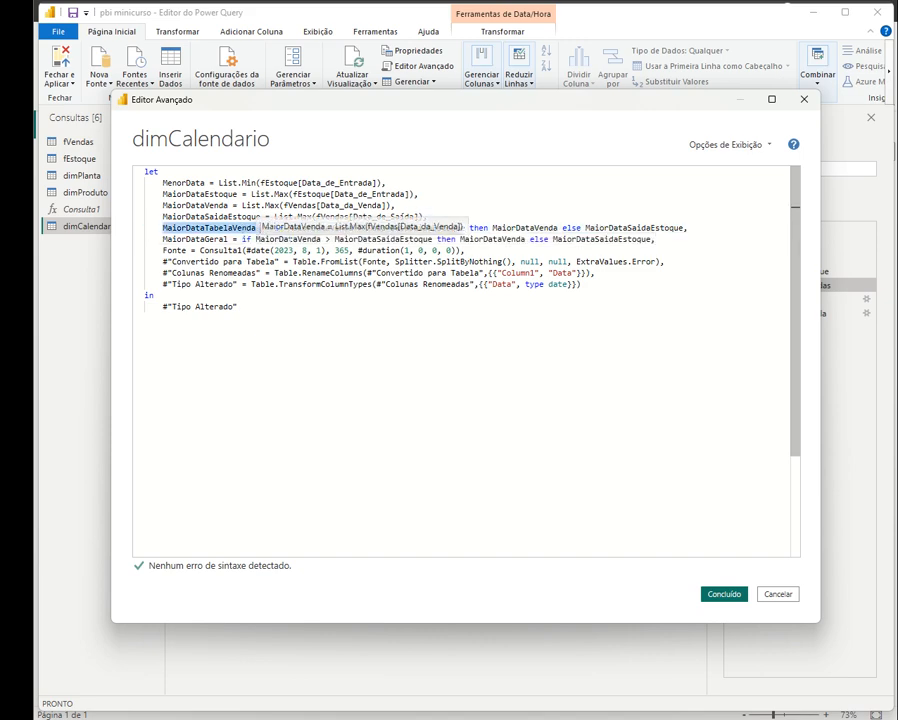
{"action": "left_click", "coordinate": [290, 239]}
{"action": "triple_click", "coordinate": [290, 239]}
{"action": "left_click", "coordinate": [290, 239]}
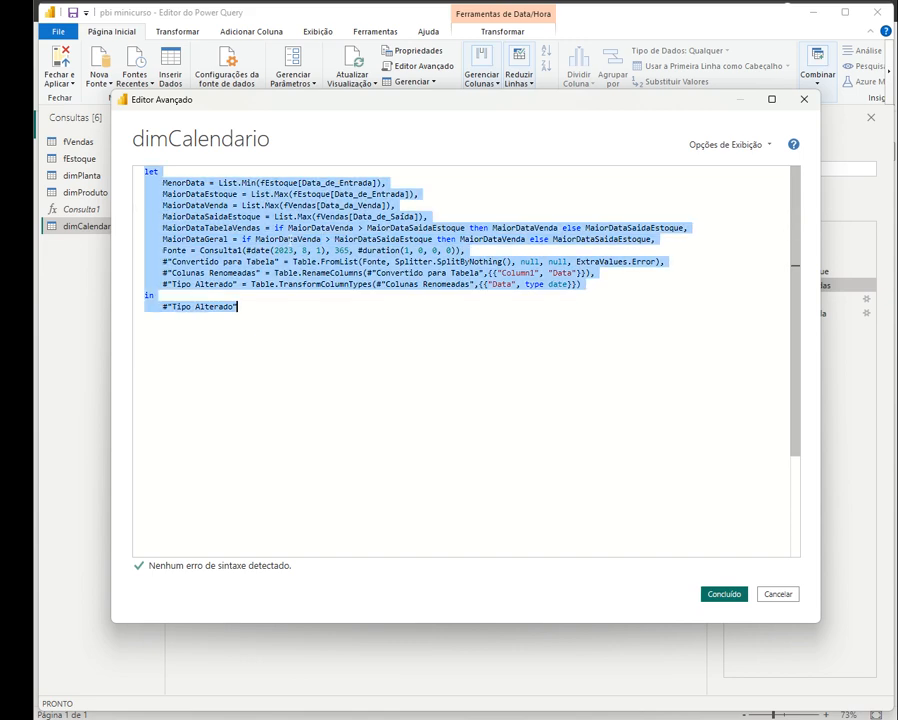
{"action": "left_click", "coordinate": [418, 239]}
{"action": "double_click", "coordinate": [300, 239]}
{"action": "key", "text": "ctrl+v"}
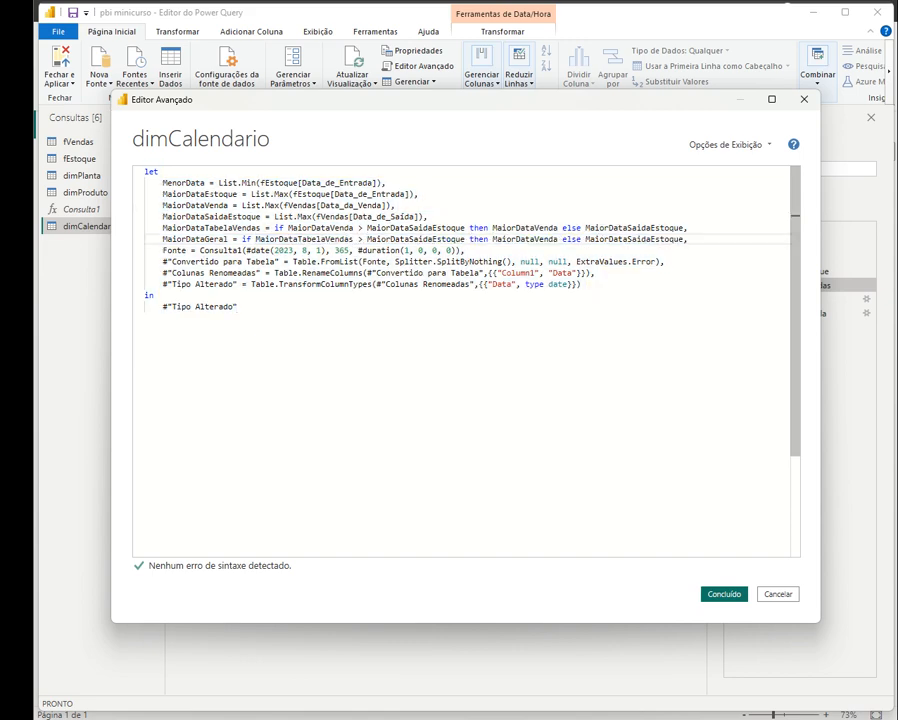
{"action": "double_click", "coordinate": [200, 194]}
{"action": "double_click", "coordinate": [420, 239]}
{"action": "key", "text": "ctrl+v"}
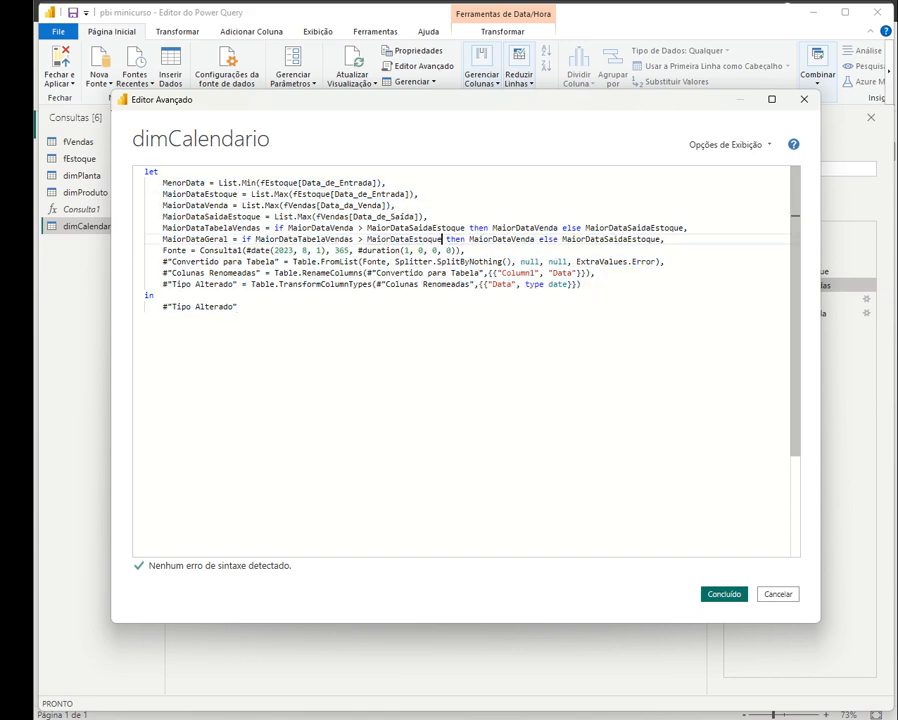
- Make MaiorDataGeral return MaiorDataTabelaVendas for then and MaiorDataEstoque for else, and apply the query code
{"action": "double_click", "coordinate": [263, 240]}
{"action": "key", "text": "ctrl+c"}
{"action": "double_click", "coordinate": [507, 240]}
{"action": "key", "text": "ctrl+v"}
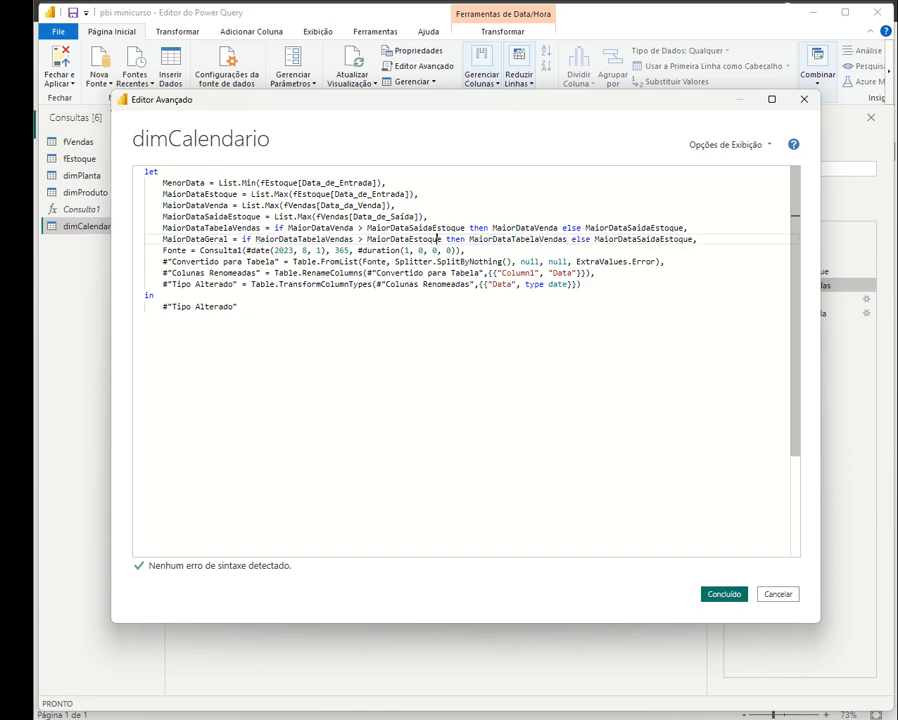
{"action": "double_click", "coordinate": [440, 240]}
{"action": "key", "text": "BackSpace"}
{"action": "key", "text": "BackSpace"}
{"action": "key", "text": "BackSpace"}
{"action": "key", "text": "BackSpace"}
{"action": "key", "text": "BackSpace"}
{"action": "left_click", "coordinate": [715, 597]}
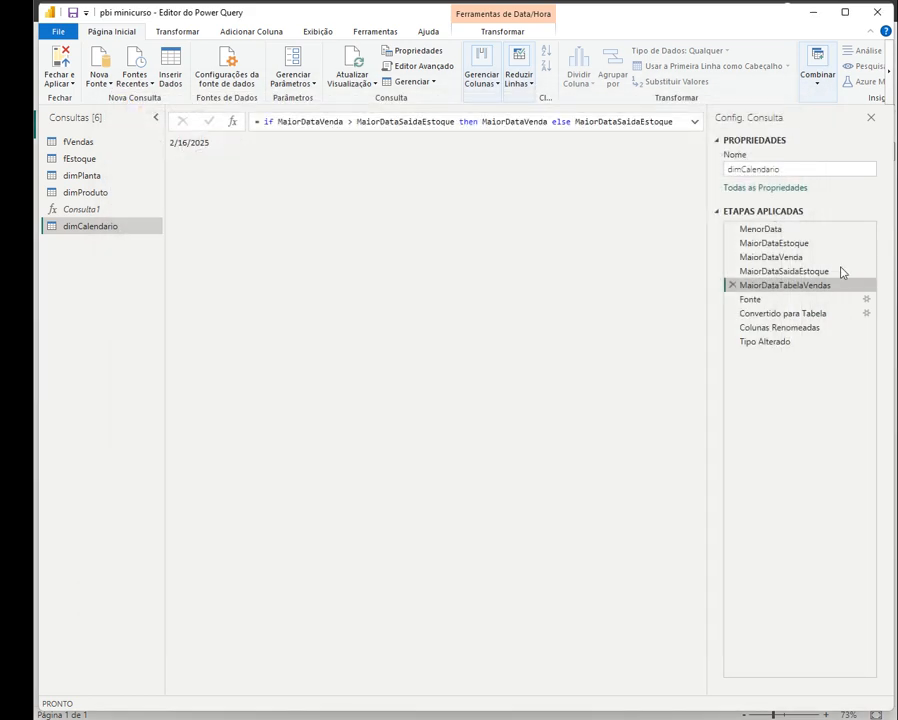
- Check the date returned by the MaiorDataGeral step of dimCalendario
{"action": "left_click", "coordinate": [820, 299]}
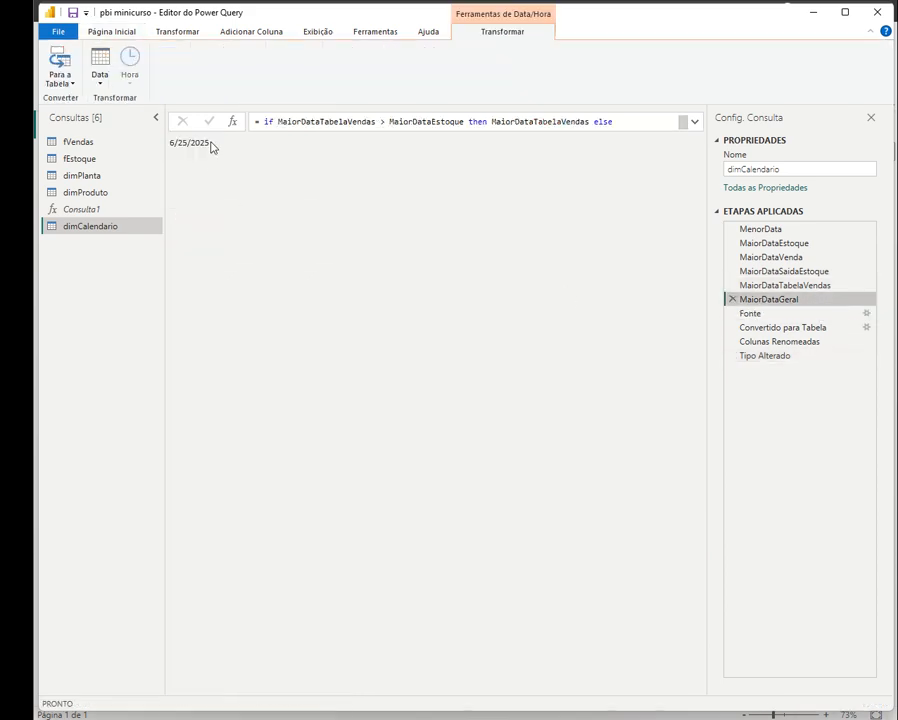
{"action": "double_click", "coordinate": [178, 145]}
{"action": "left_click_drag", "start_coordinate": [176, 150], "coordinate": [160, 150]}
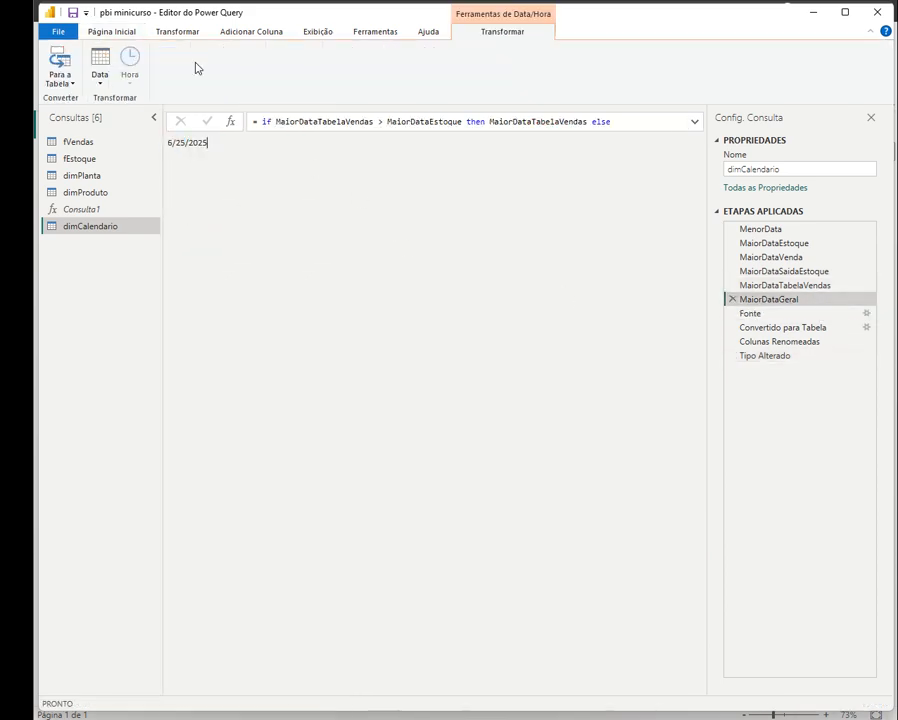
- Use MenorData as the start date of the Consulta1 call in dimCalendario's Fonte line, apply the code and show the Tipo Alterado step
{"action": "left_click", "coordinate": [112, 32]}
{"action": "left_click", "coordinate": [410, 65]}
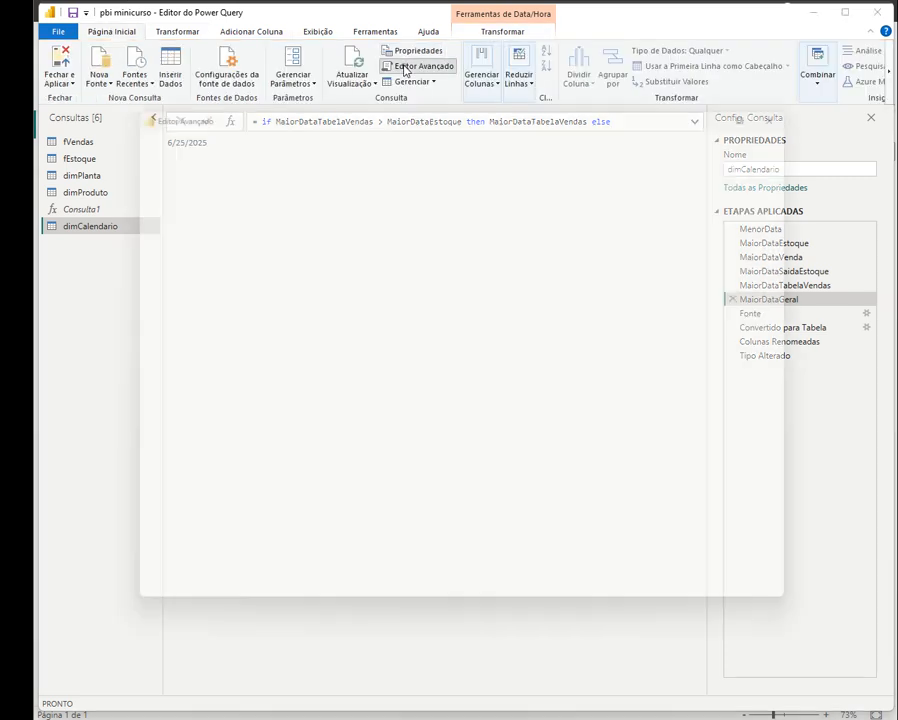
{"action": "left_click", "coordinate": [675, 239]}
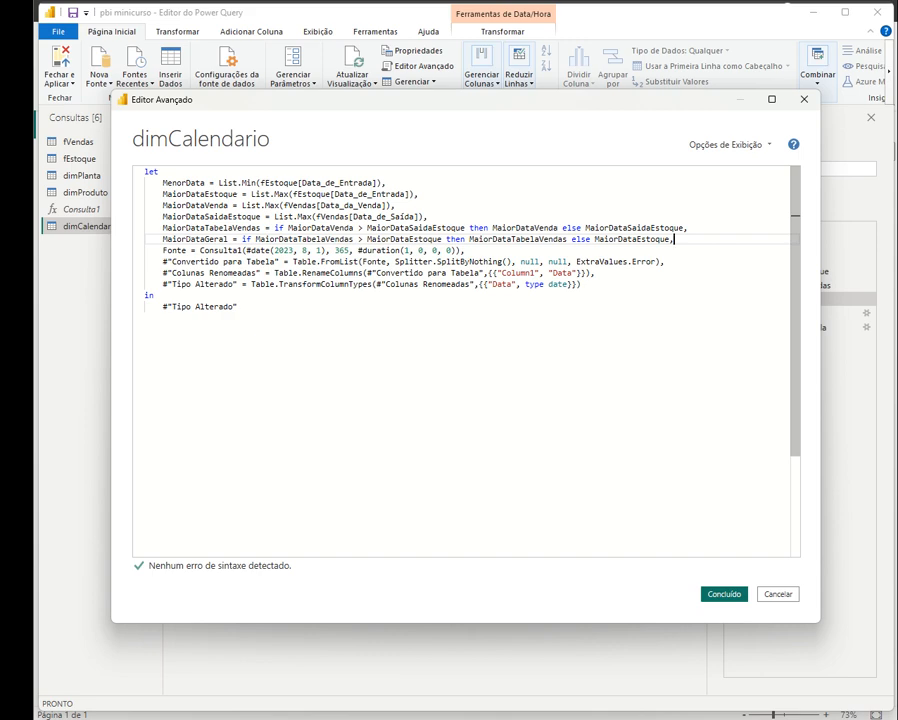
{"action": "double_click", "coordinate": [202, 182]}
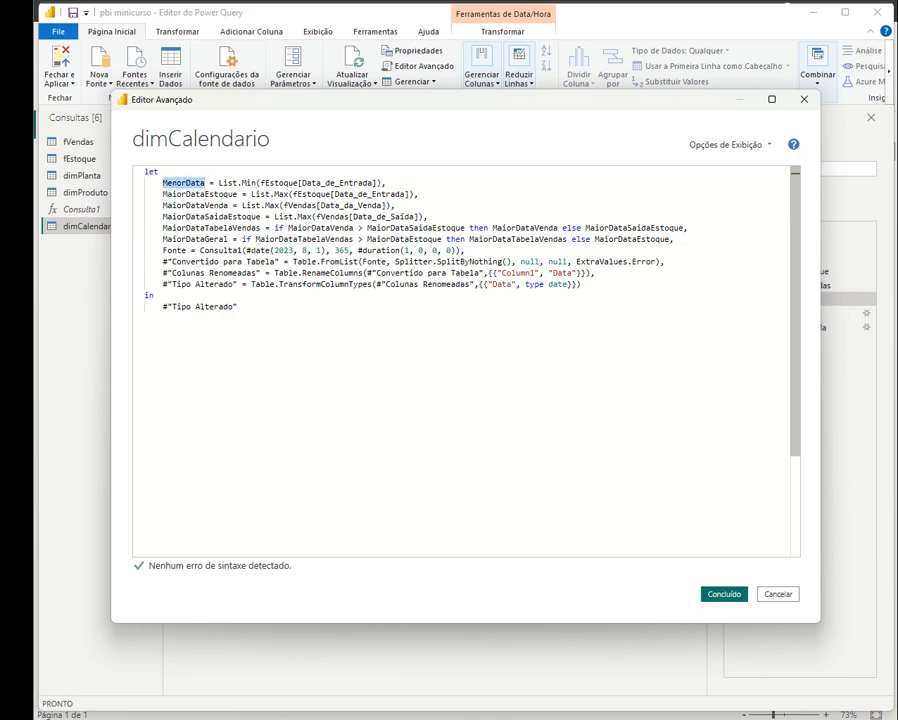
{"action": "mouse_move", "coordinate": [243, 251]}
{"action": "left_mouse_down"}
{"action": "mouse_move", "coordinate": [312, 251]}
{"action": "mouse_move", "coordinate": [249, 251]}
{"action": "left_mouse_up"}
{"action": "left_click", "coordinate": [339, 240]}
{"action": "key", "text": "ctrl+v"}
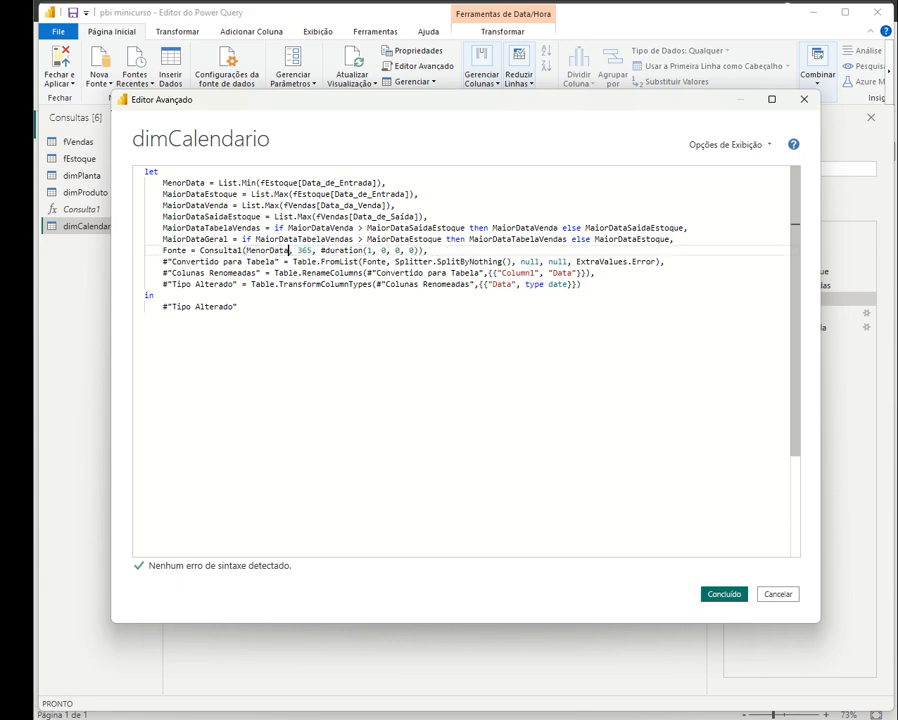
{"action": "left_click", "coordinate": [712, 594]}
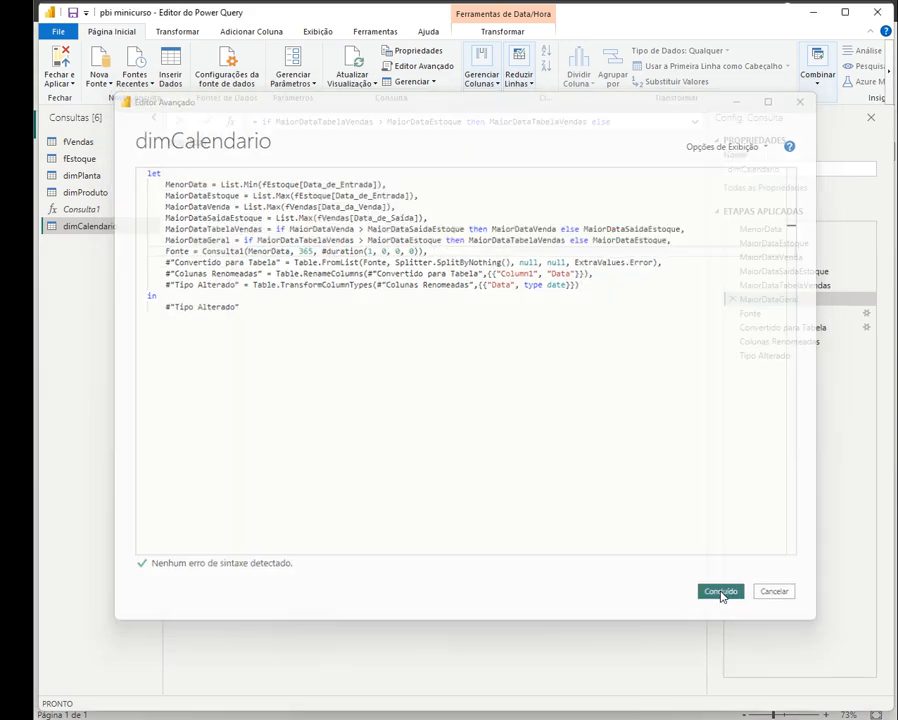
{"action": "left_click", "coordinate": [779, 357]}
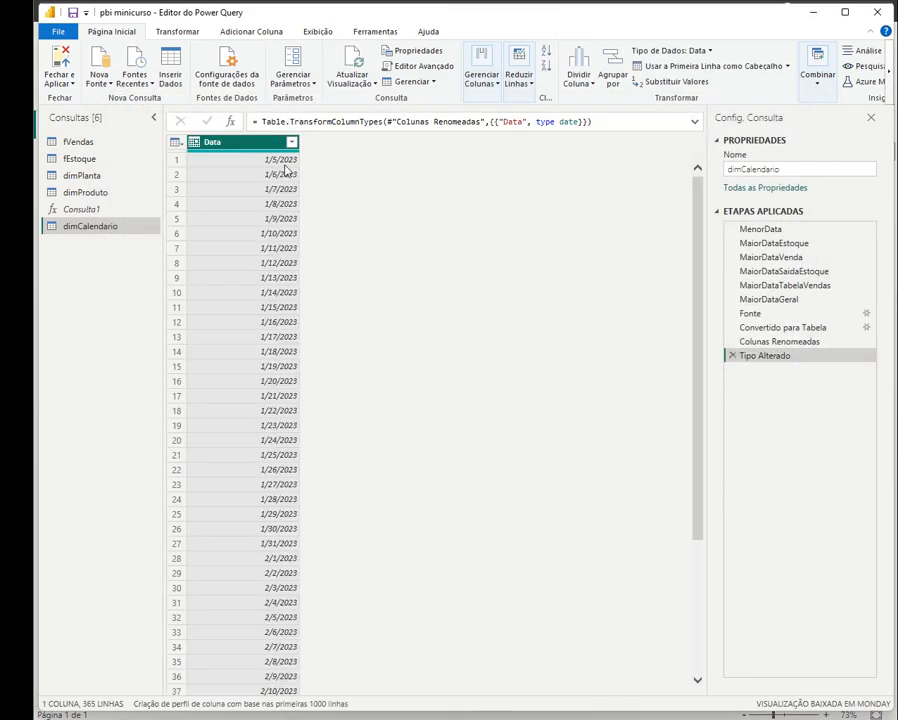
- Add a QtdDias line below MaiorDataGeral in dimCalendario's query code, starting with the function Duration.Days
{"action": "left_click", "coordinate": [420, 66]}
{"action": "left_click", "coordinate": [676, 239]}
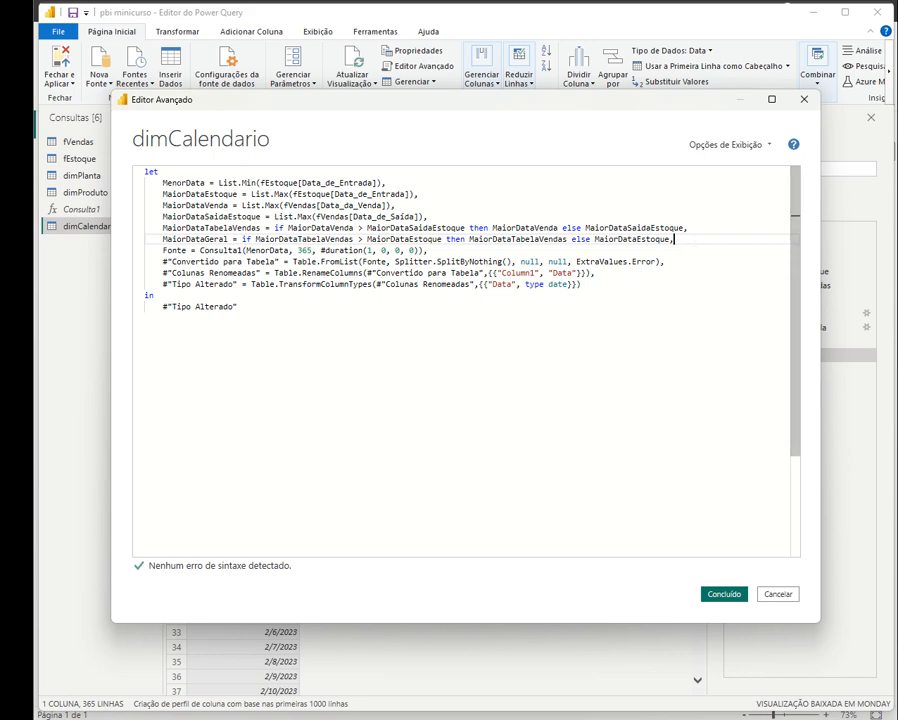
{"action": "double_click", "coordinate": [195, 183]}
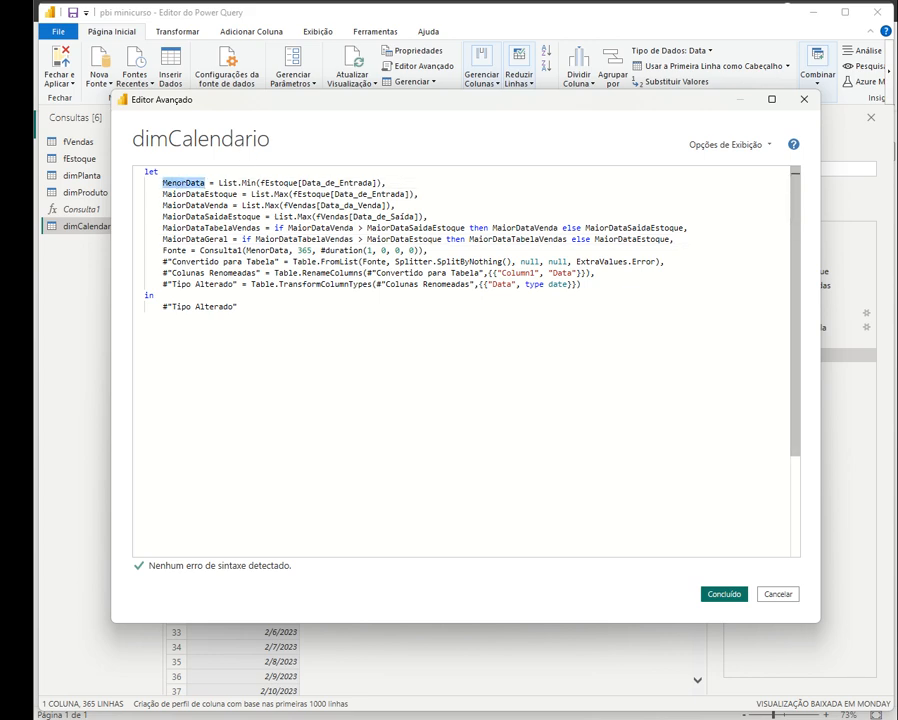
{"action": "left_click_drag", "start_coordinate": [232, 239], "coordinate": [159, 239]}
{"action": "left_click", "coordinate": [675, 239]}
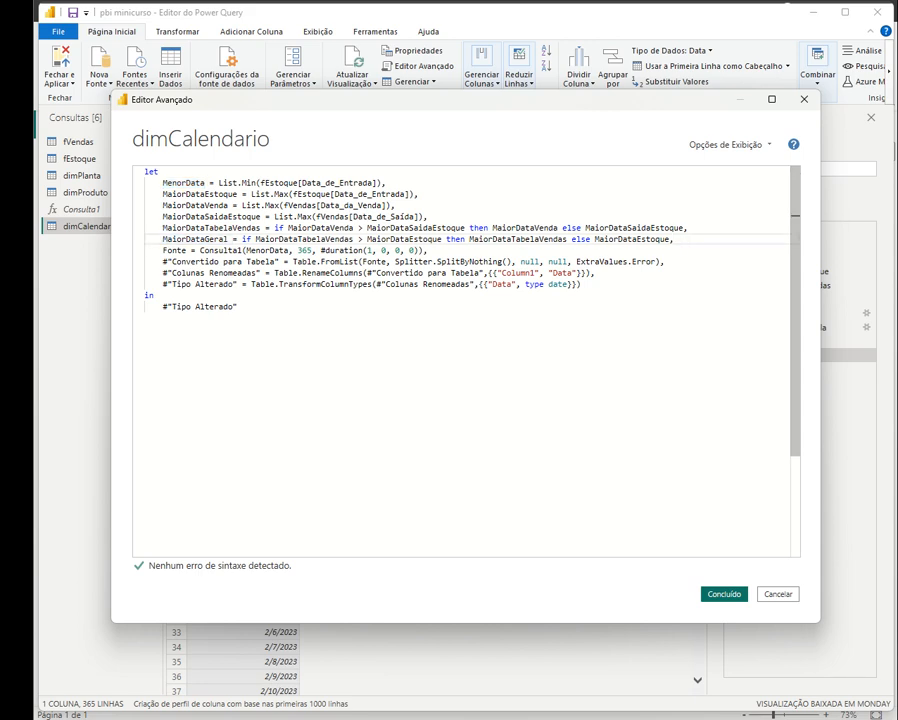
{"action": "key", "text": "Return"}
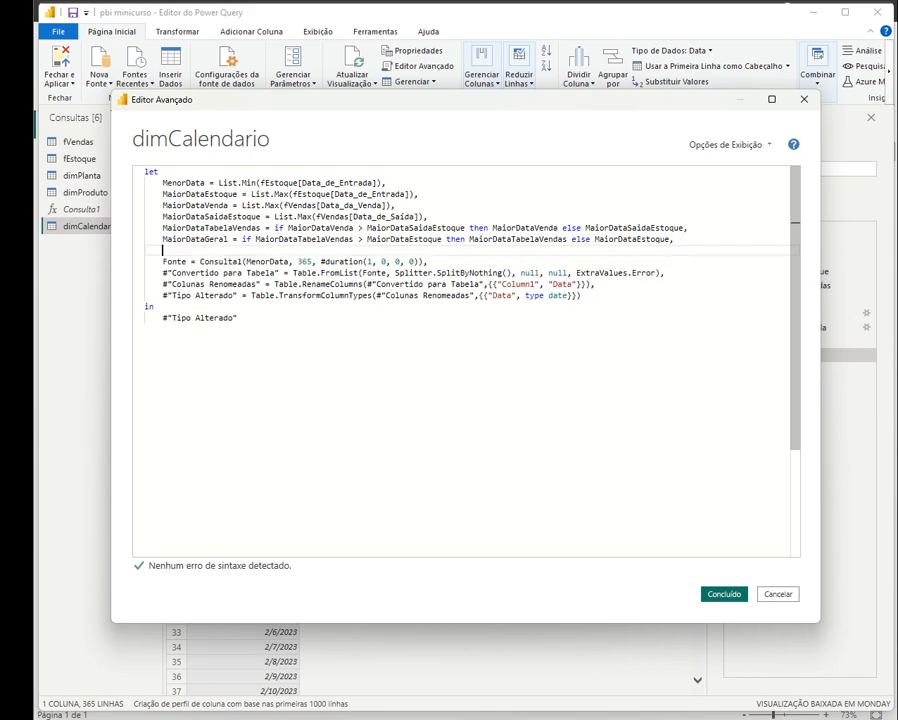
{"action": "type", "text": "QtdD"}
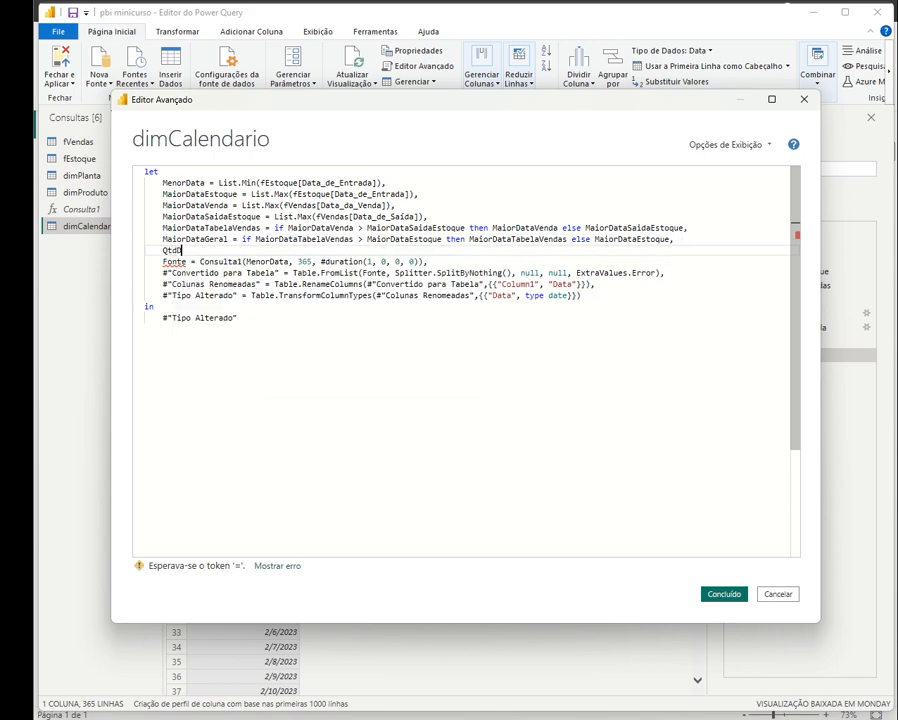
{"action": "type", "text": "ias = "}
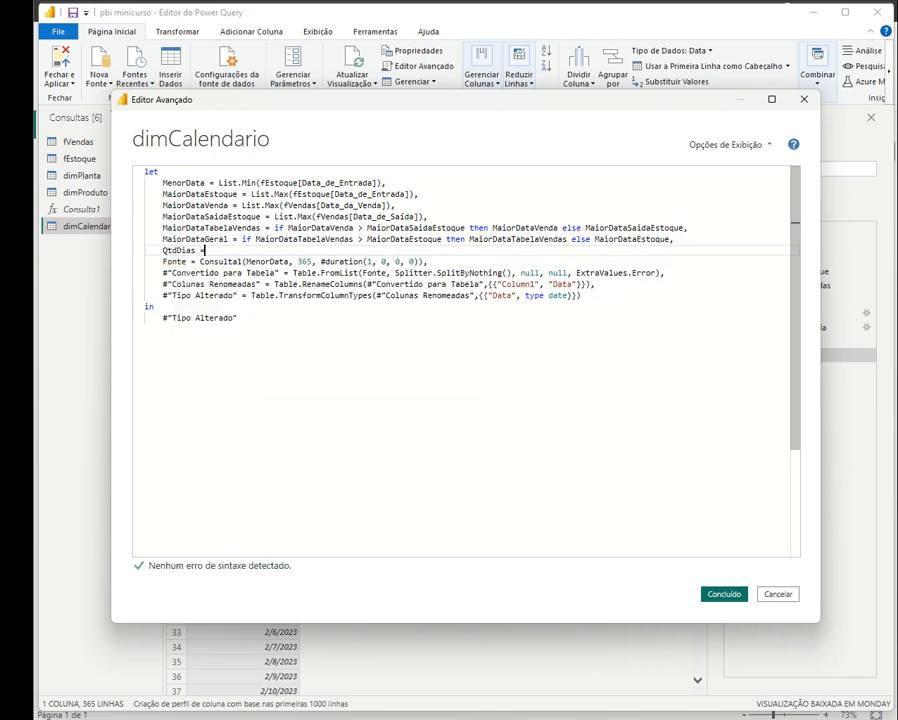
{"action": "type", "text": "Duration."}
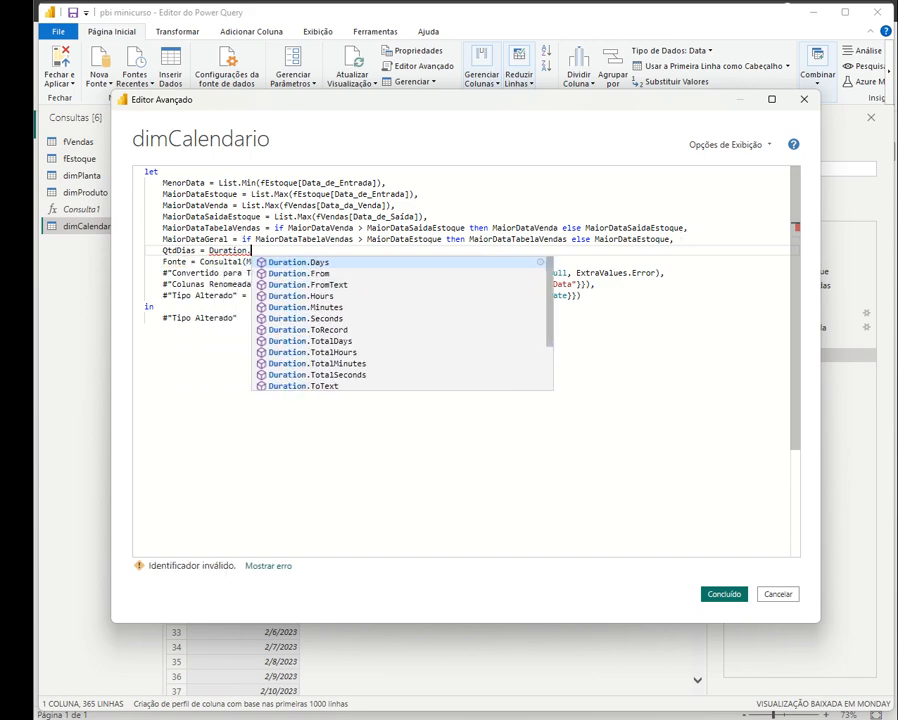
{"action": "type", "text": "Days("}
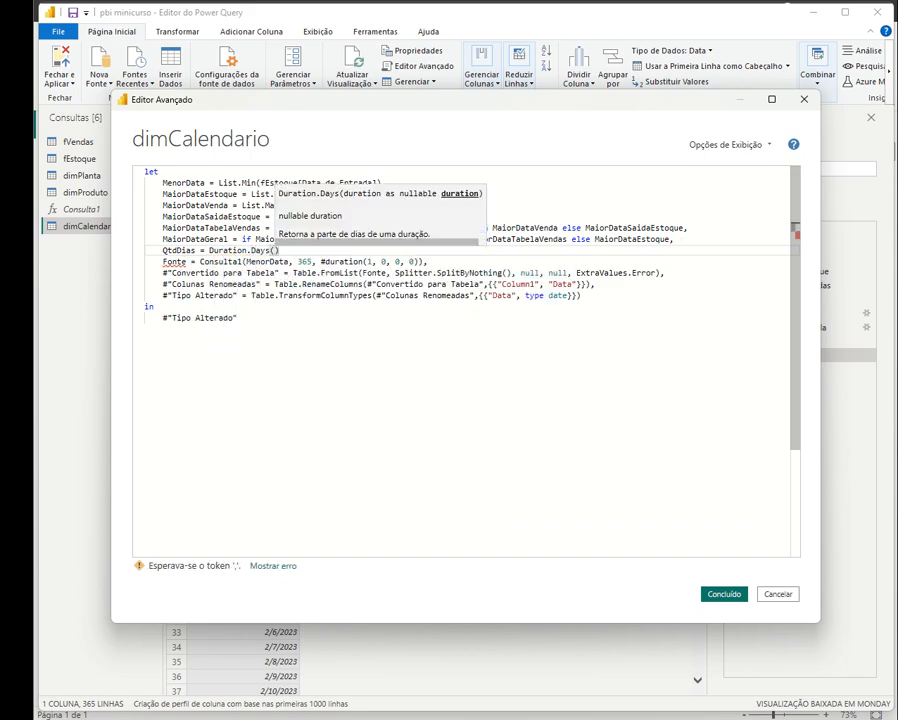
- Complete the QtdDias line as Duration.Days(MaiorDataGeral - MenorData) + 1, ending it with a comma
{"action": "double_click", "coordinate": [226, 239]}
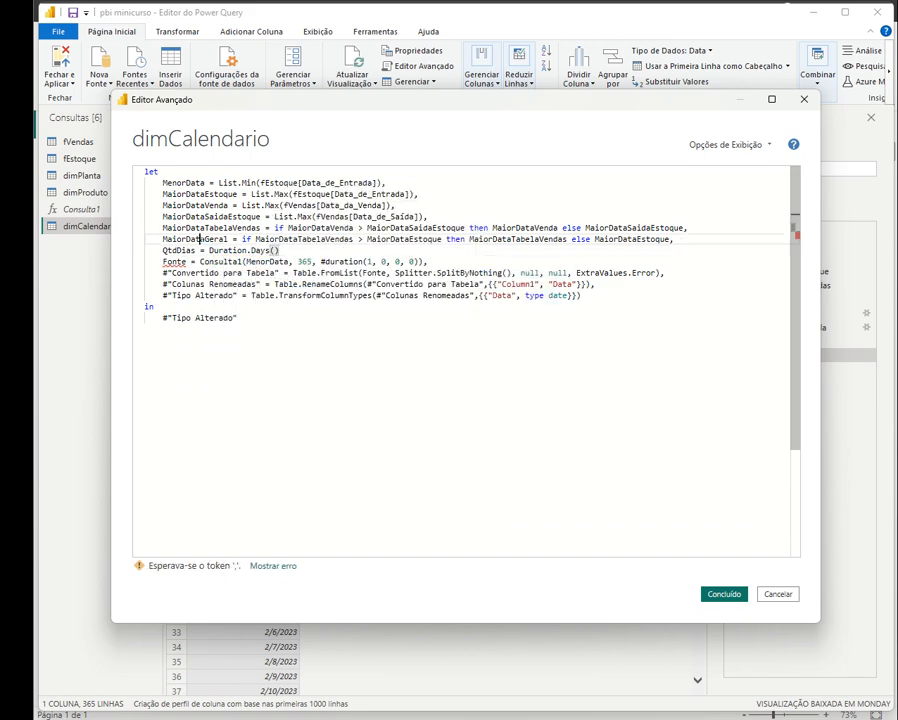
{"action": "key", "text": "ctrl+c"}
{"action": "left_click", "coordinate": [275, 250]}
{"action": "key", "text": "ctrl+v"}
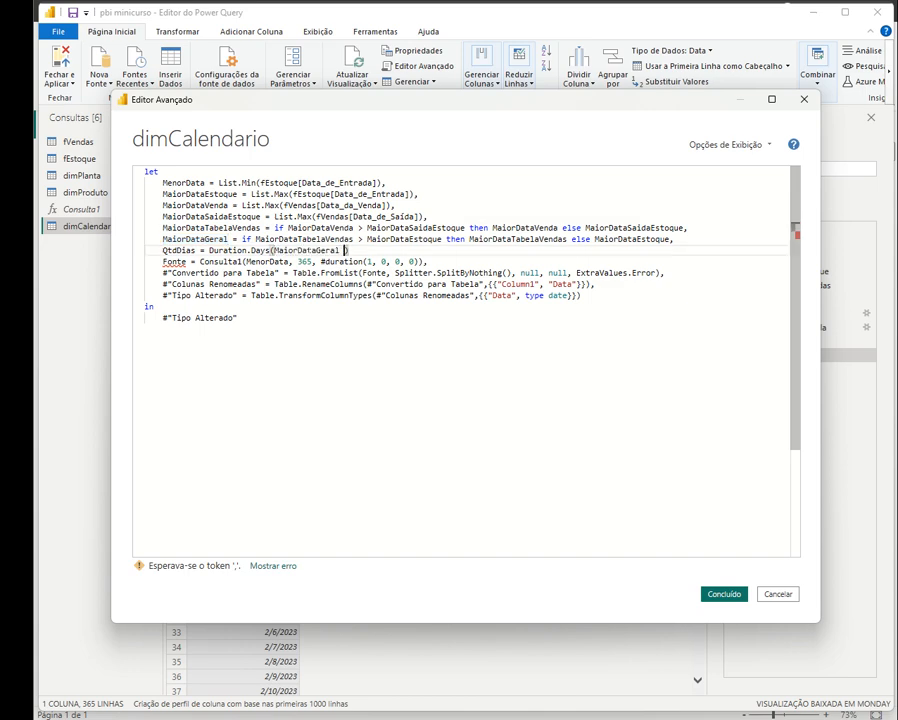
{"action": "type", "text": "-"}
{"action": "double_click", "coordinate": [268, 262]}
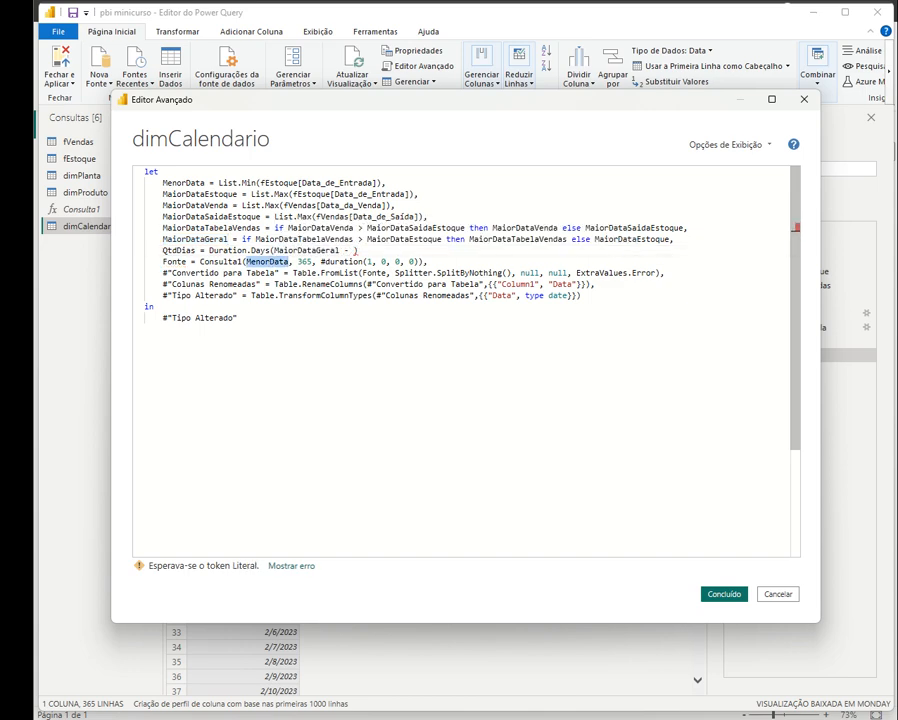
{"action": "key", "text": "ctrl+c"}
{"action": "left_click", "coordinate": [357, 250]}
{"action": "key", "text": "ctrl+v"}
{"action": "left_click", "coordinate": [427, 261]}
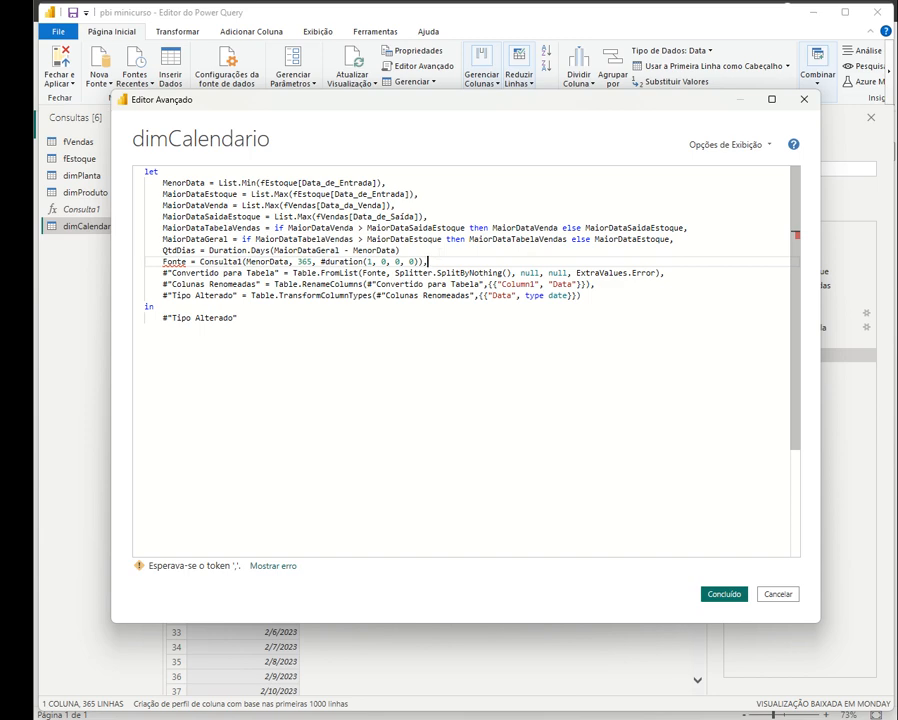
{"action": "left_click", "coordinate": [405, 250]}
{"action": "type", "text": ","}
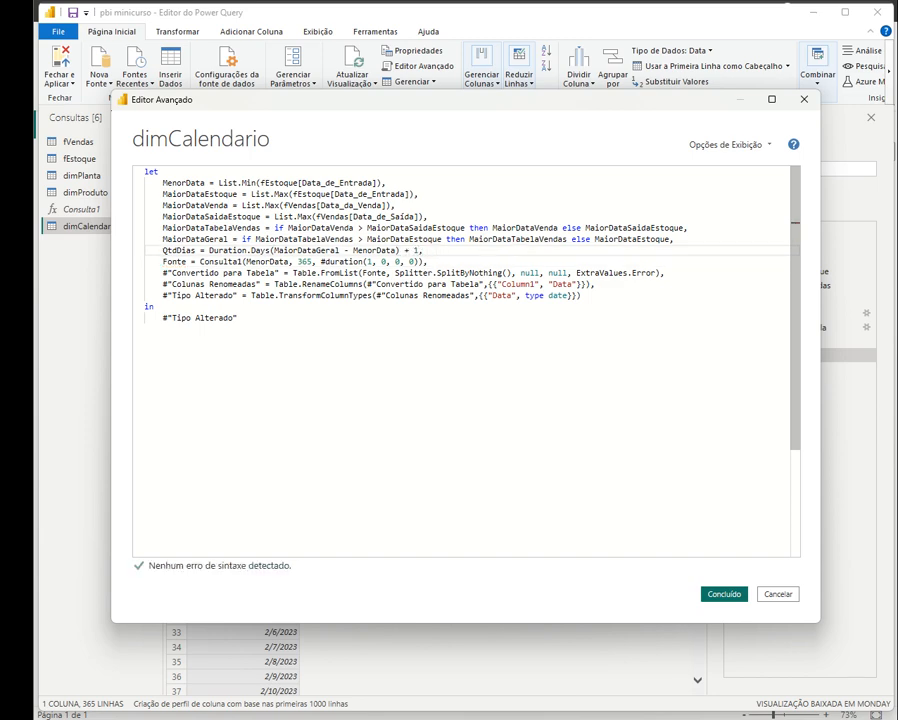
- Set the count argument of the Fonte line's Consulta1 call to QtdDias, apply the query code and check the calendar's last and first dates
{"action": "double_click", "coordinate": [180, 250]}
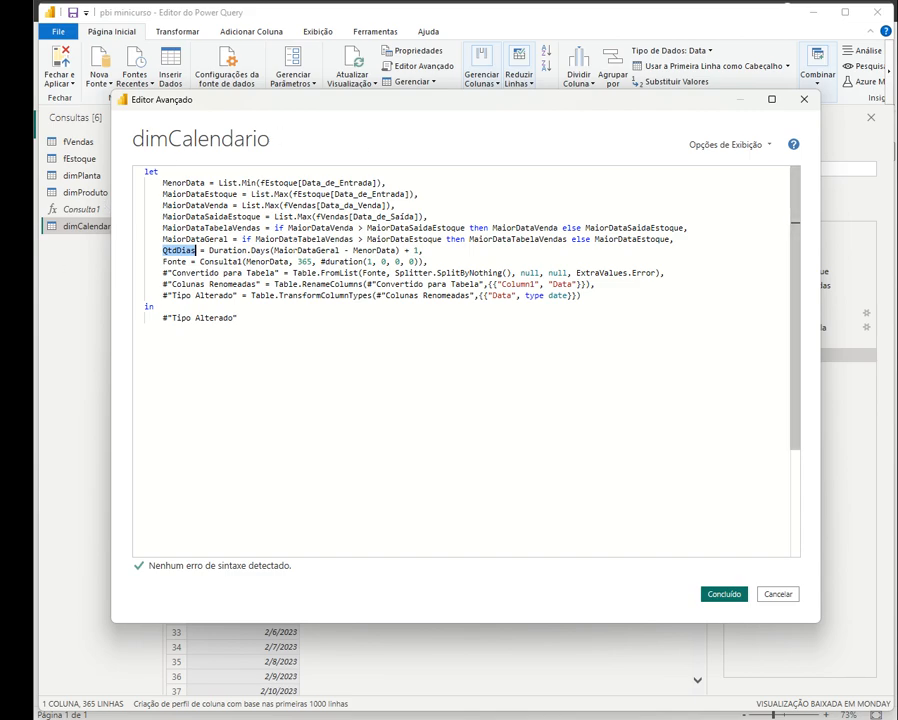
{"action": "left_click", "coordinate": [300, 261]}
{"action": "double_click", "coordinate": [302, 261]}
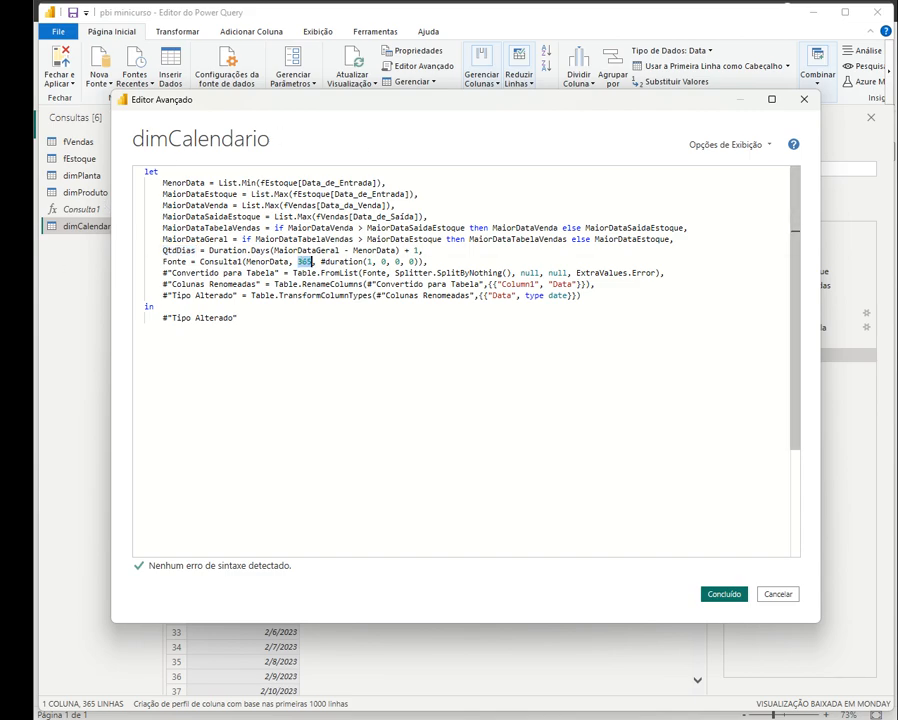
{"action": "key", "text": "ctrl+v"}
{"action": "left_click", "coordinate": [724, 596]}
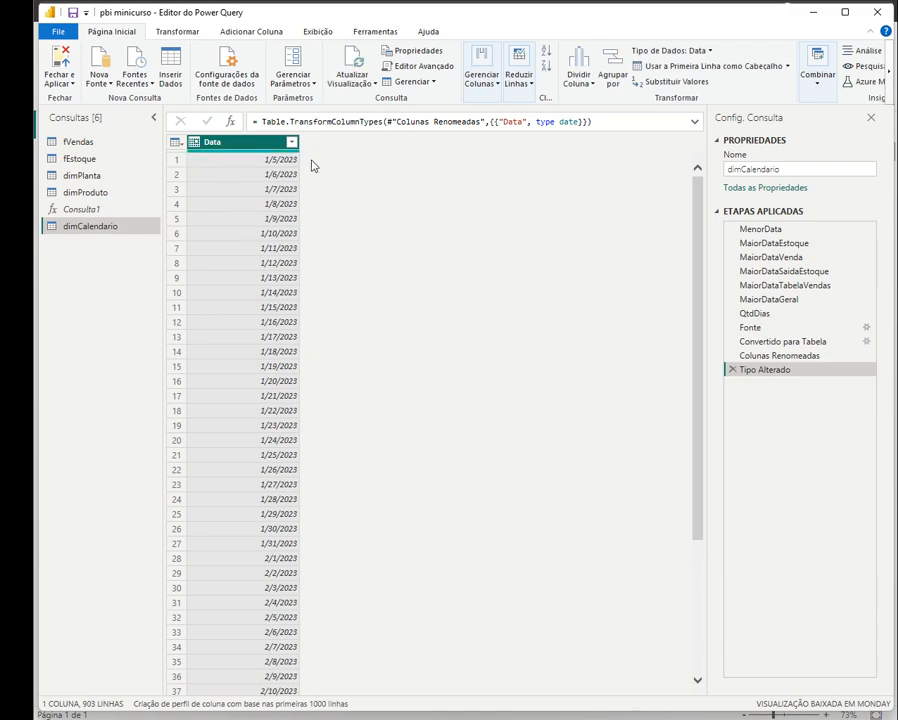
{"action": "left_click_drag", "start_coordinate": [698, 228], "coordinate": [698, 712]}
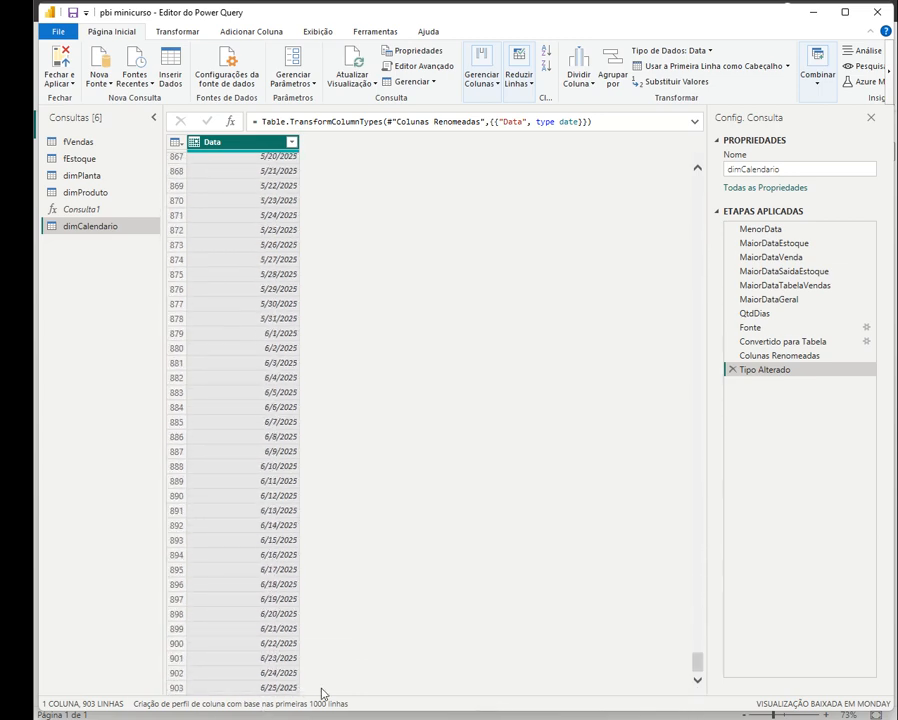
{"action": "left_click_drag", "start_coordinate": [697, 664], "coordinate": [673, 190]}
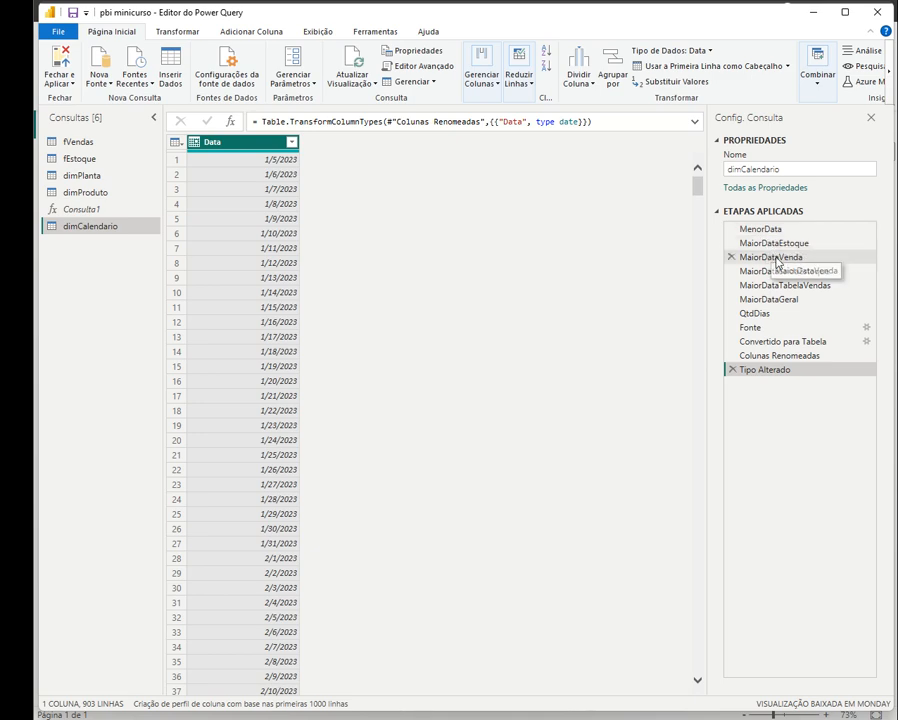
- Add a month name column and a year column to dimCalendario, both derived from the Data column
{"action": "left_click", "coordinate": [250, 31]}
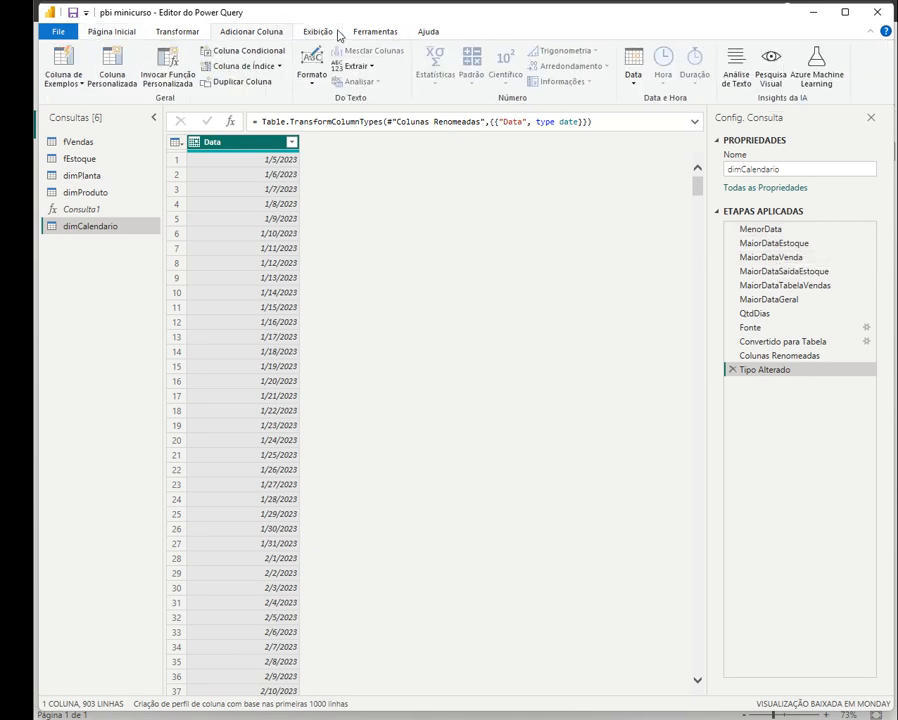
{"action": "left_click", "coordinate": [633, 76]}
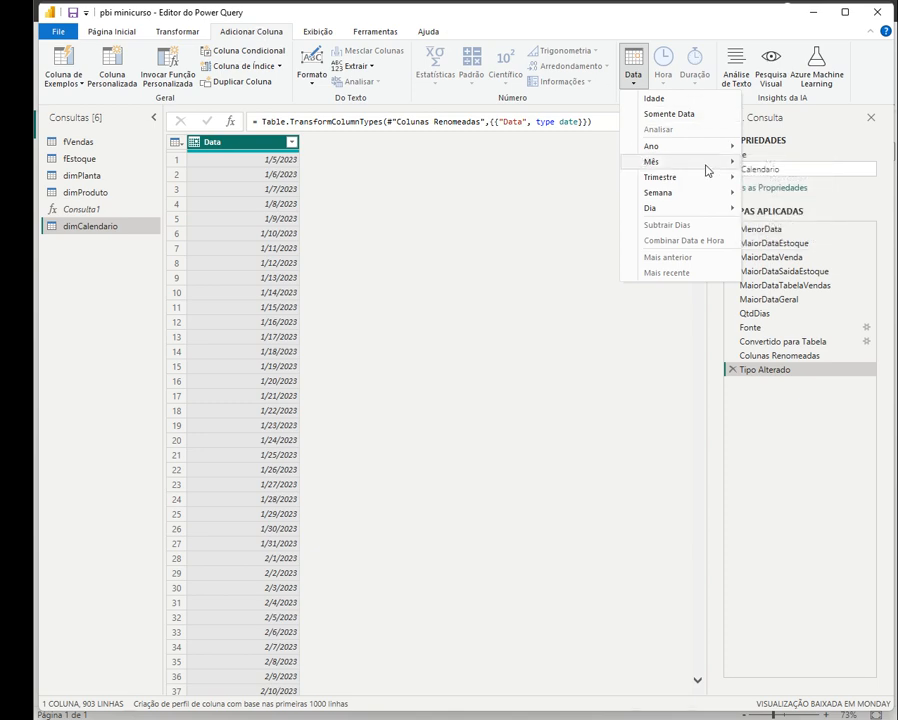
{"action": "mouse_move", "coordinate": [724, 165]}
{"action": "left_click", "coordinate": [745, 225]}
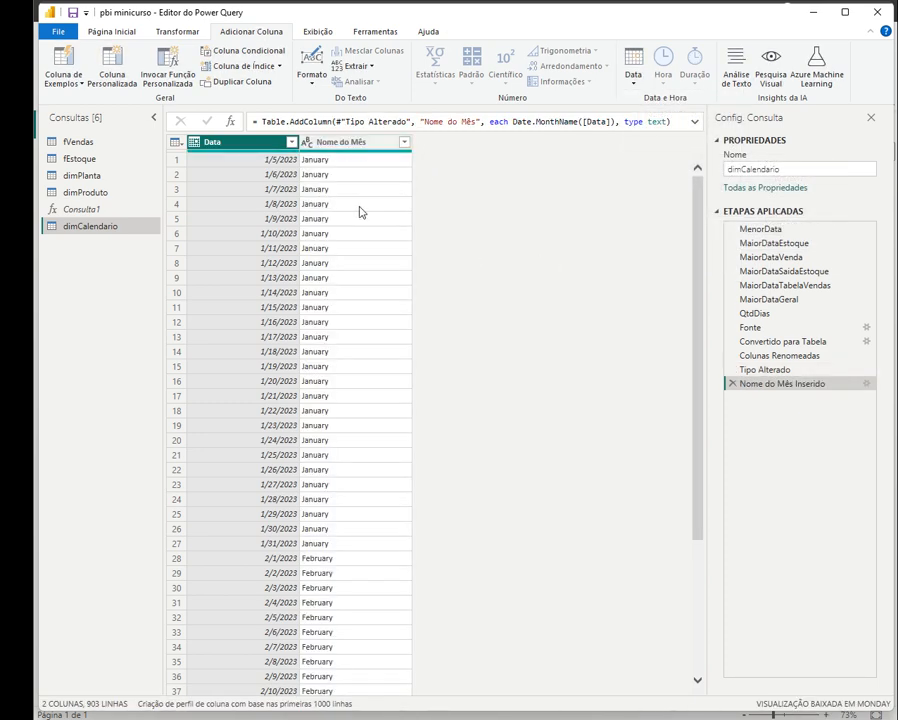
{"action": "left_click", "coordinate": [633, 80]}
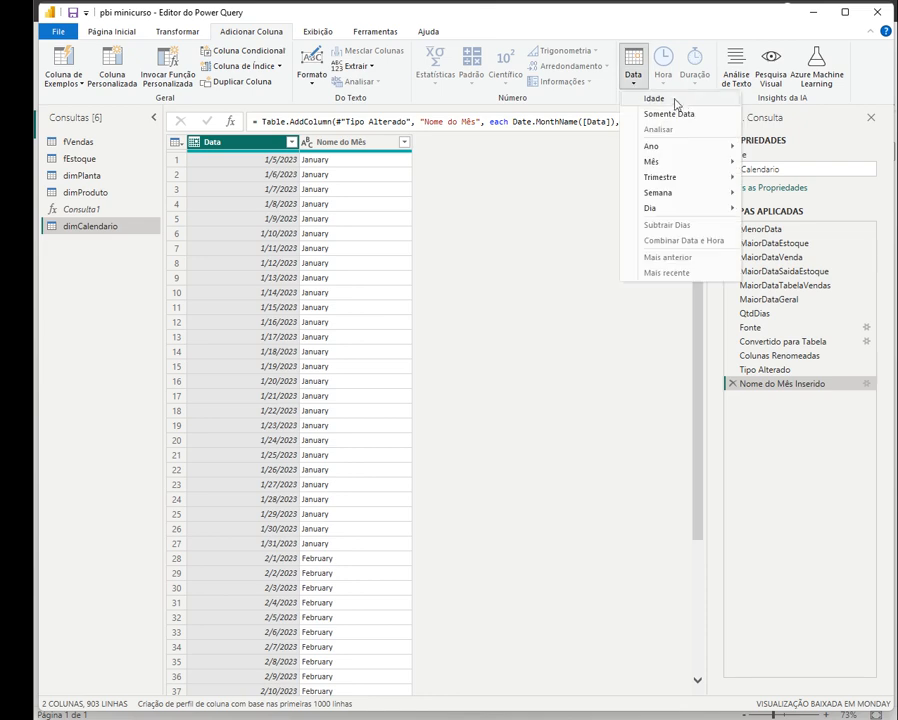
{"action": "mouse_move", "coordinate": [700, 146]}
{"action": "left_click", "coordinate": [784, 147]}
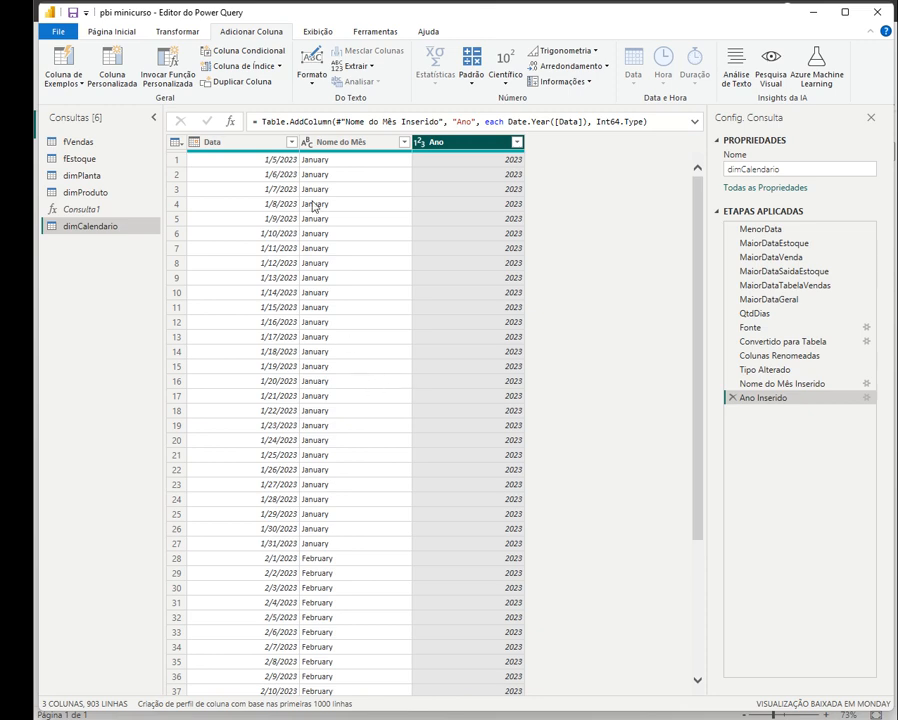
{"action": "left_click", "coordinate": [335, 146]}
{"action": "right_click", "coordinate": [335, 148]}
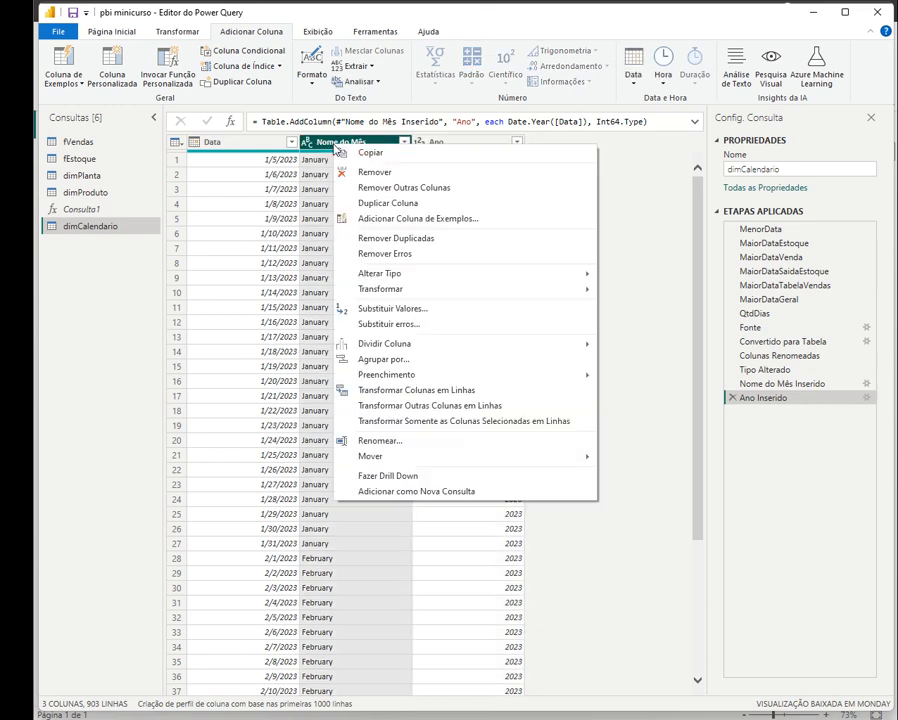
{"action": "left_click", "coordinate": [331, 158]}
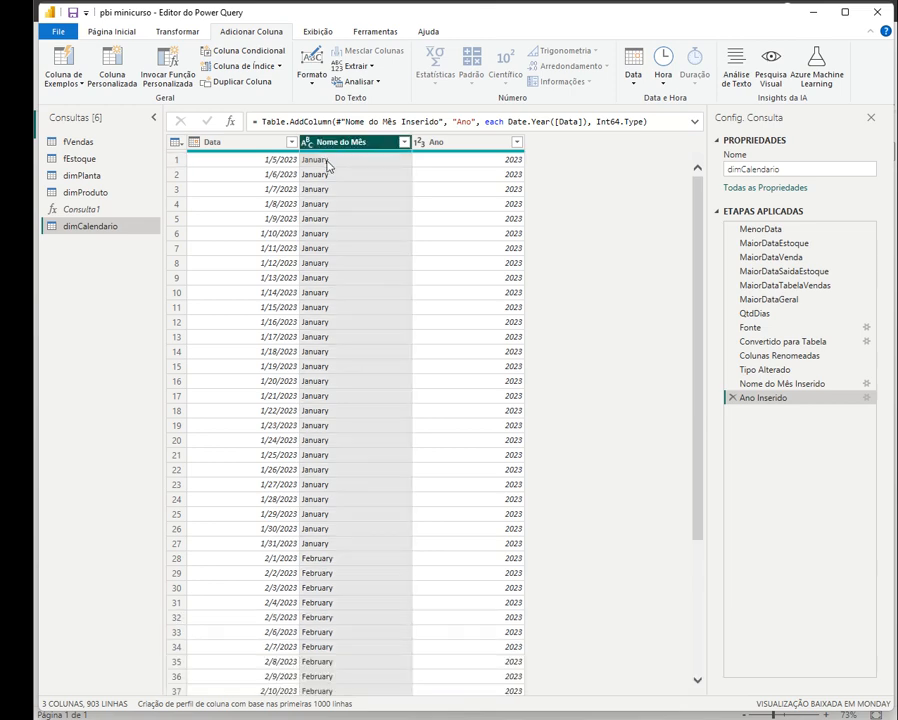
{"action": "right_click", "coordinate": [330, 148]}
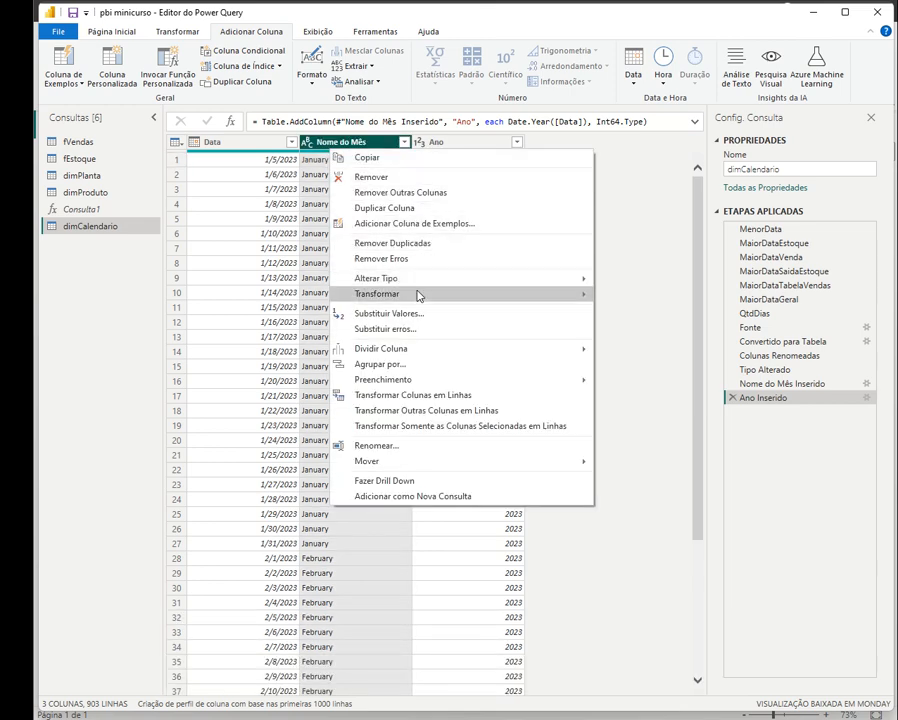
{"action": "mouse_move", "coordinate": [415, 293]}
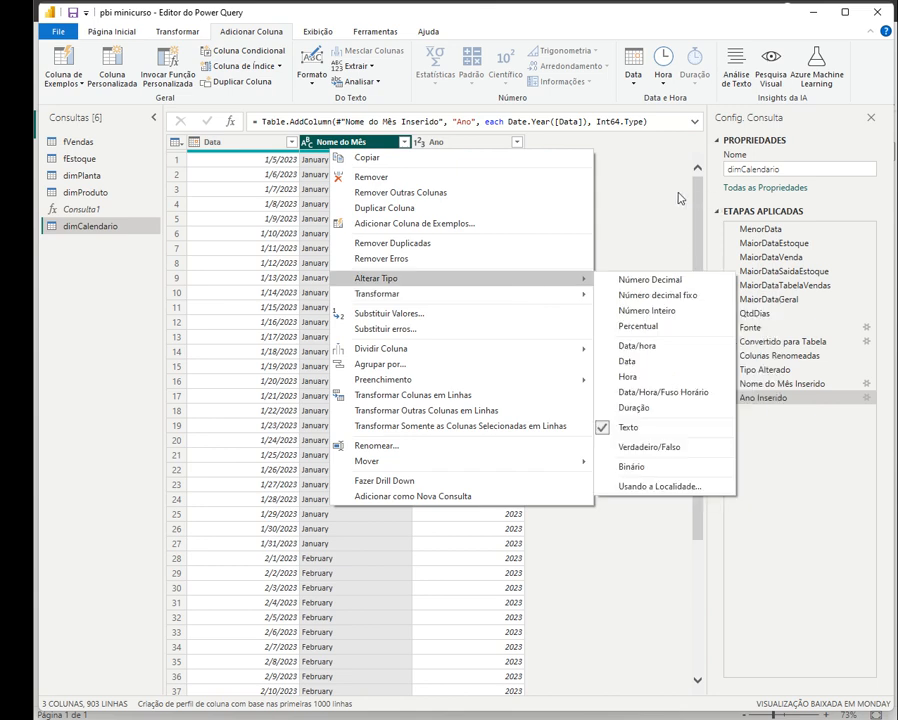
{"action": "left_click", "coordinate": [317, 157]}
{"action": "left_click", "coordinate": [111, 31]}
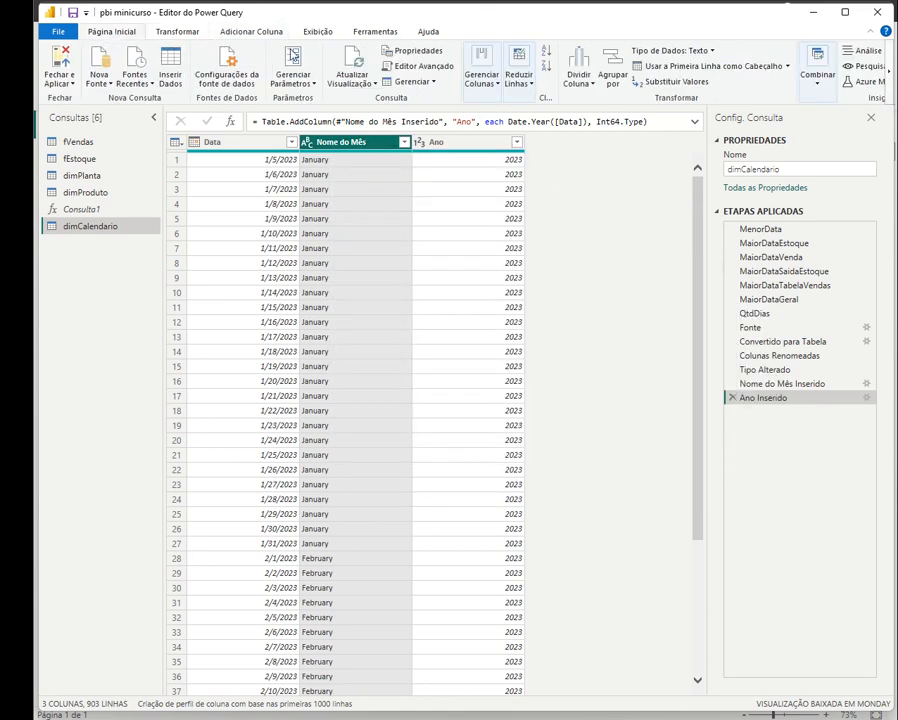
{"action": "left_click", "coordinate": [700, 50]}
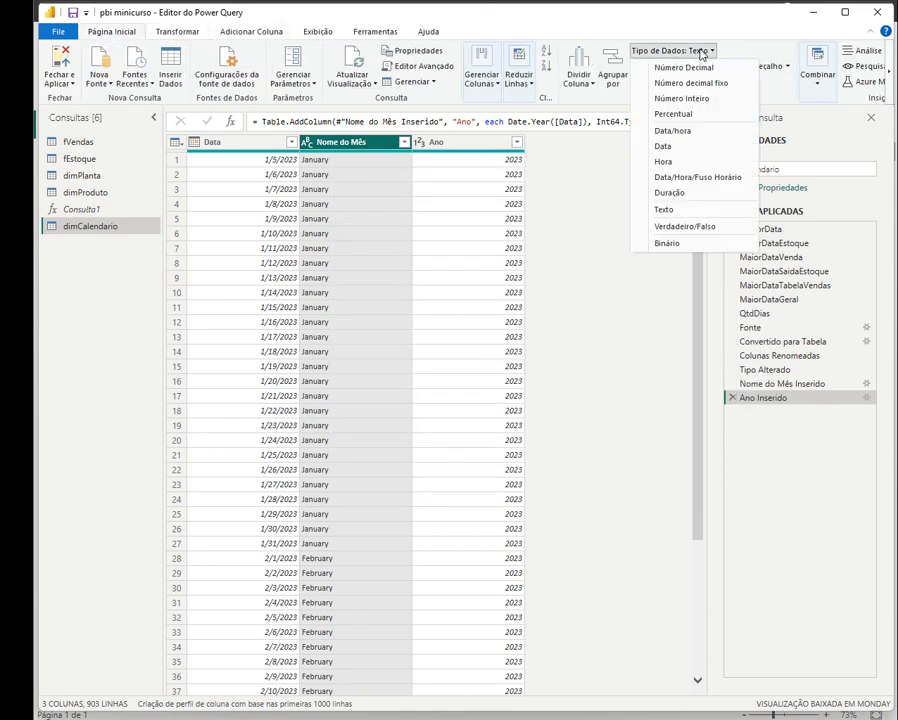
{"action": "left_click", "coordinate": [767, 50]}
{"action": "left_click", "coordinate": [232, 141]}
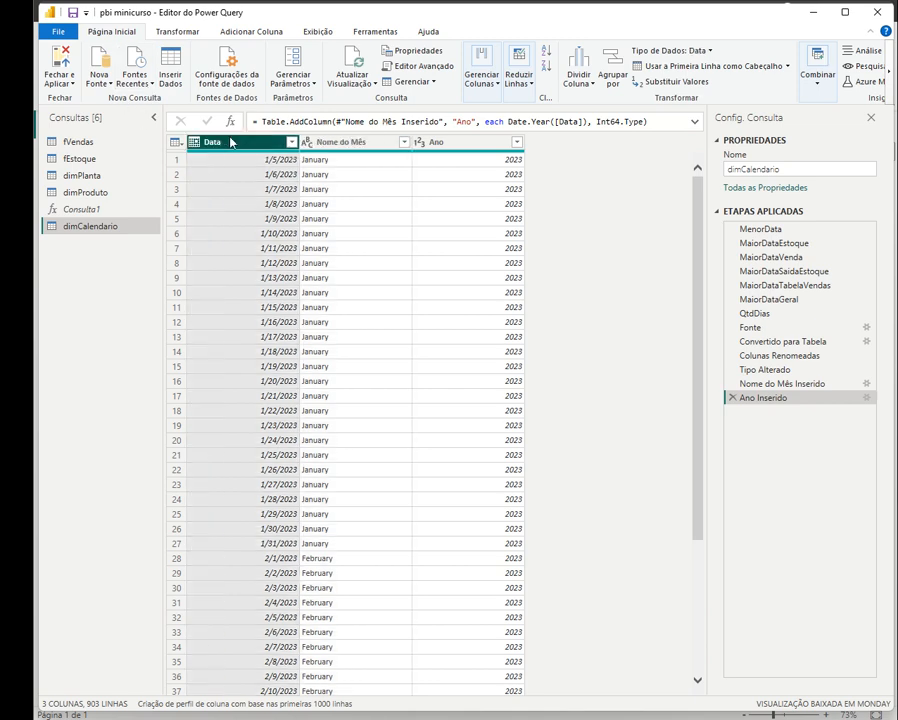
- Close the query editor with its changes applied and show the model diagram with the side panes collapsed
{"action": "left_click", "coordinate": [60, 58]}
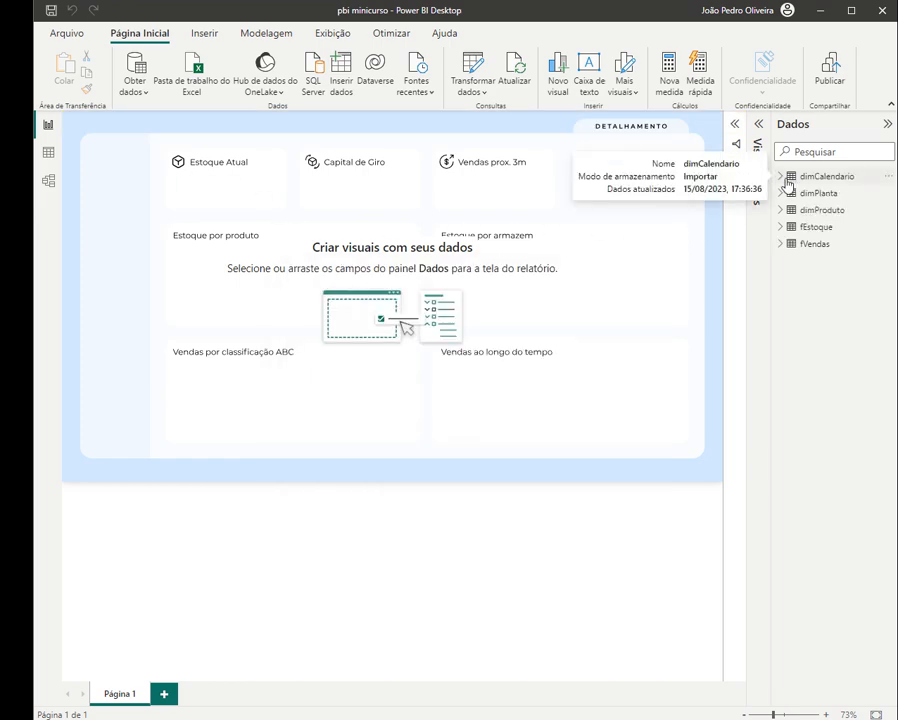
{"action": "left_click", "coordinate": [52, 185]}
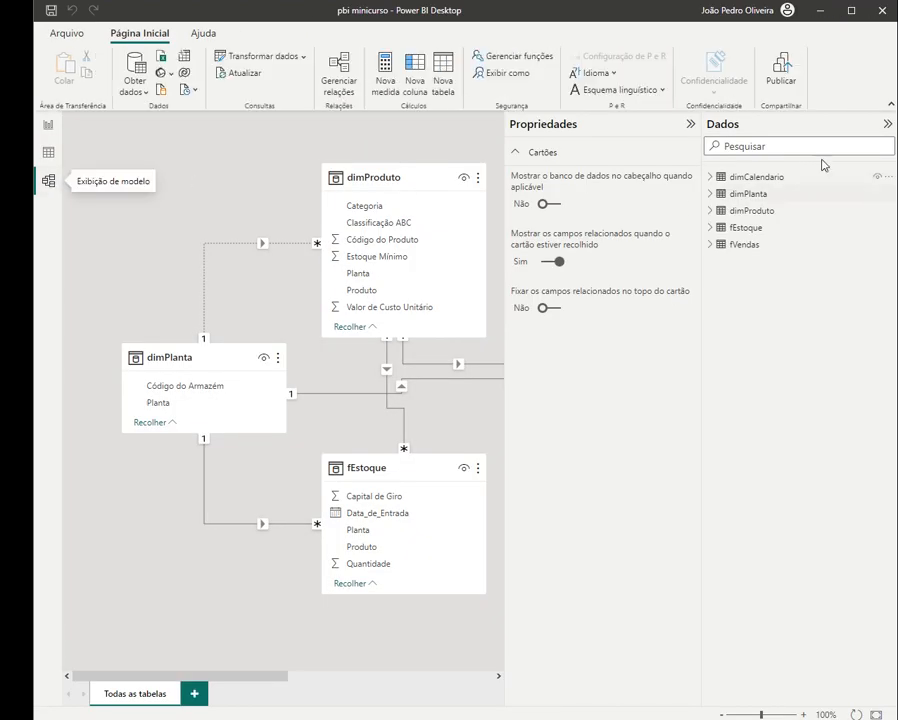
{"action": "left_click", "coordinate": [887, 125]}
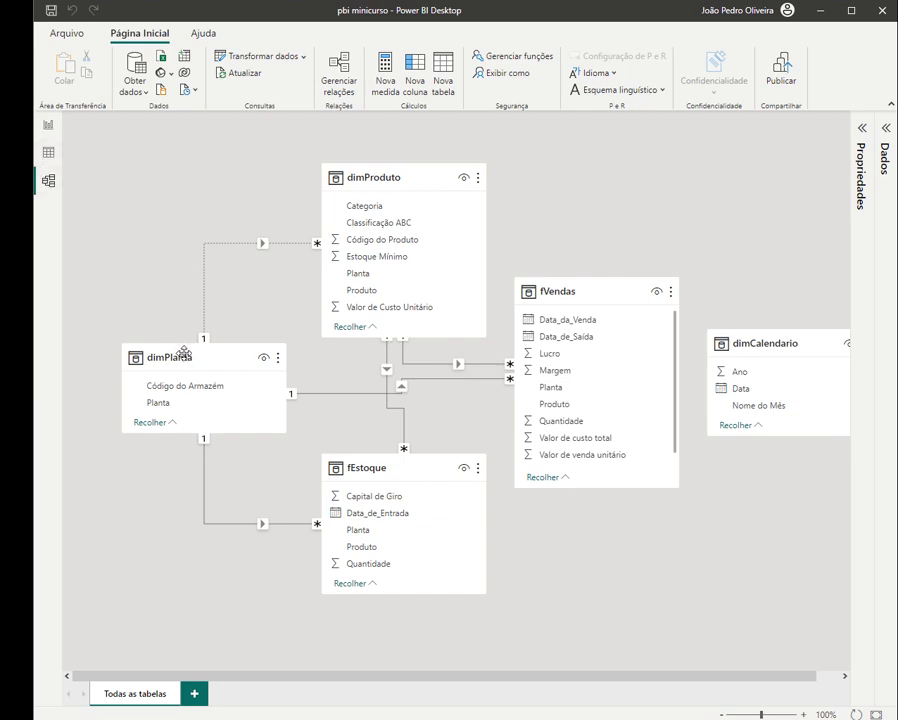
- Rearrange the model diagram with dimPlanta, dimProduto and dimCalendario in an upper row and fEstoque and fVendas below them
{"action": "left_click_drag", "start_coordinate": [184, 352], "coordinate": [176, 171]}
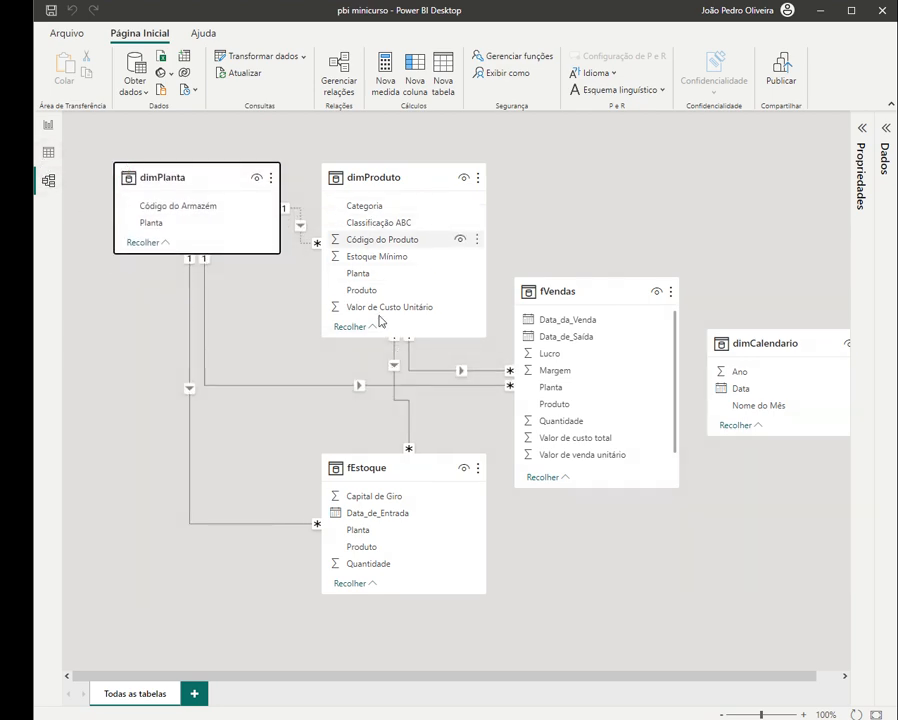
{"action": "left_click_drag", "start_coordinate": [356, 472], "coordinate": [156, 481]}
{"action": "left_click_drag", "start_coordinate": [400, 172], "coordinate": [421, 170]}
{"action": "left_click_drag", "start_coordinate": [582, 291], "coordinate": [441, 434]}
{"action": "left_click_drag", "start_coordinate": [788, 342], "coordinate": [654, 154]}
- Delete the two relationships of fVendas, one with dimProduto and one with dimPlanta
{"action": "left_click", "coordinate": [434, 384]}
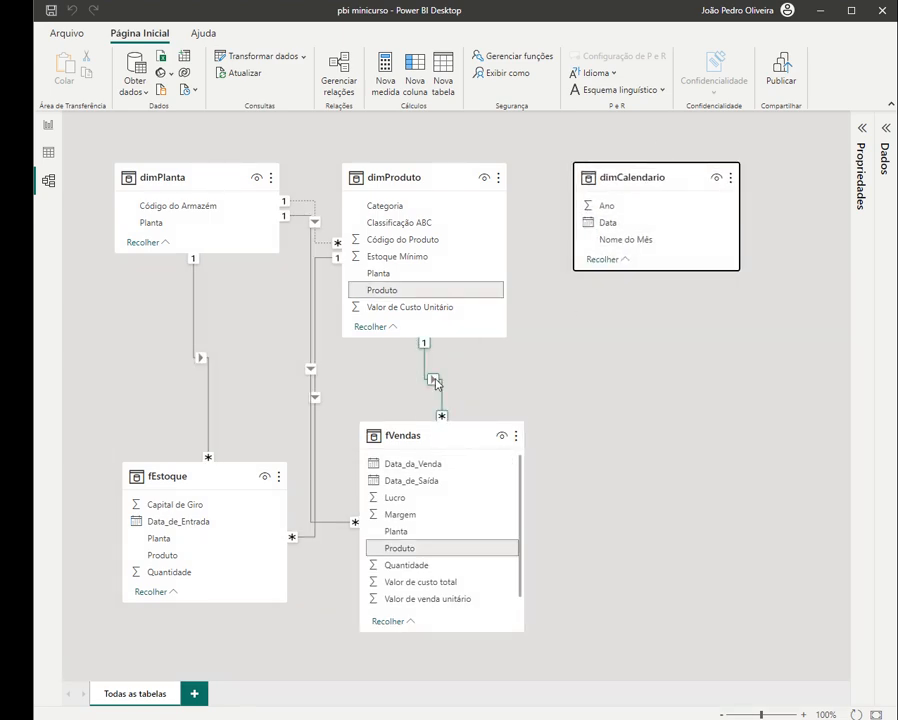
{"action": "right_click", "coordinate": [438, 380]}
{"action": "left_click", "coordinate": [452, 383]}
{"action": "left_click", "coordinate": [536, 397]}
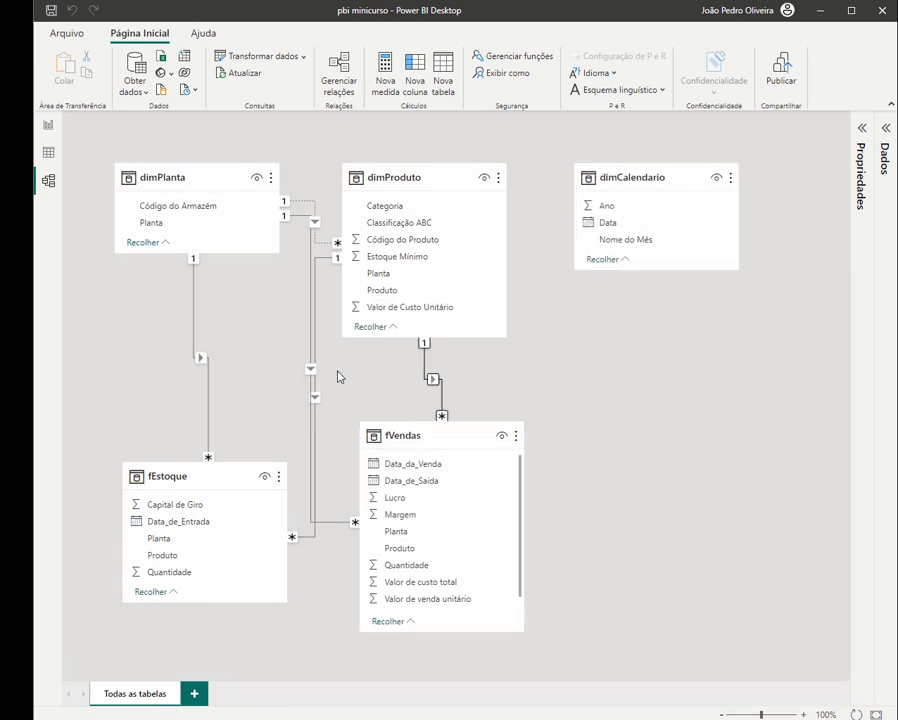
{"action": "right_click", "coordinate": [310, 370]}
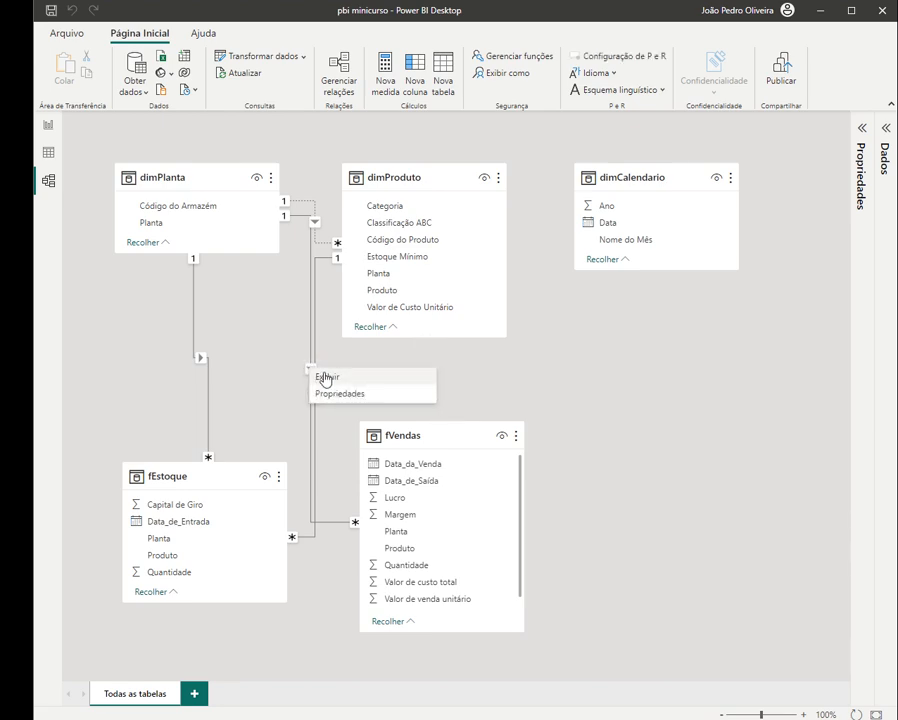
{"action": "left_click", "coordinate": [327, 376]}
{"action": "left_click", "coordinate": [534, 397]}
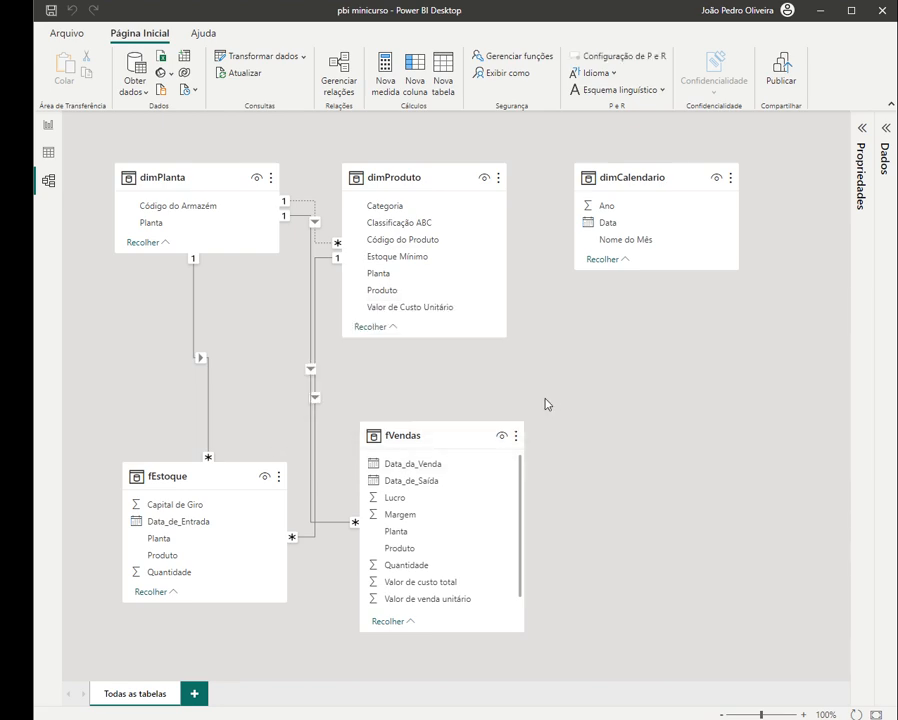
- Delete the relationship between dimProduto and fEstoque and the inactive one between dimPlanta and dimProduto
{"action": "right_click", "coordinate": [331, 259]}
{"action": "left_click", "coordinate": [347, 264]}
{"action": "left_click", "coordinate": [533, 396]}
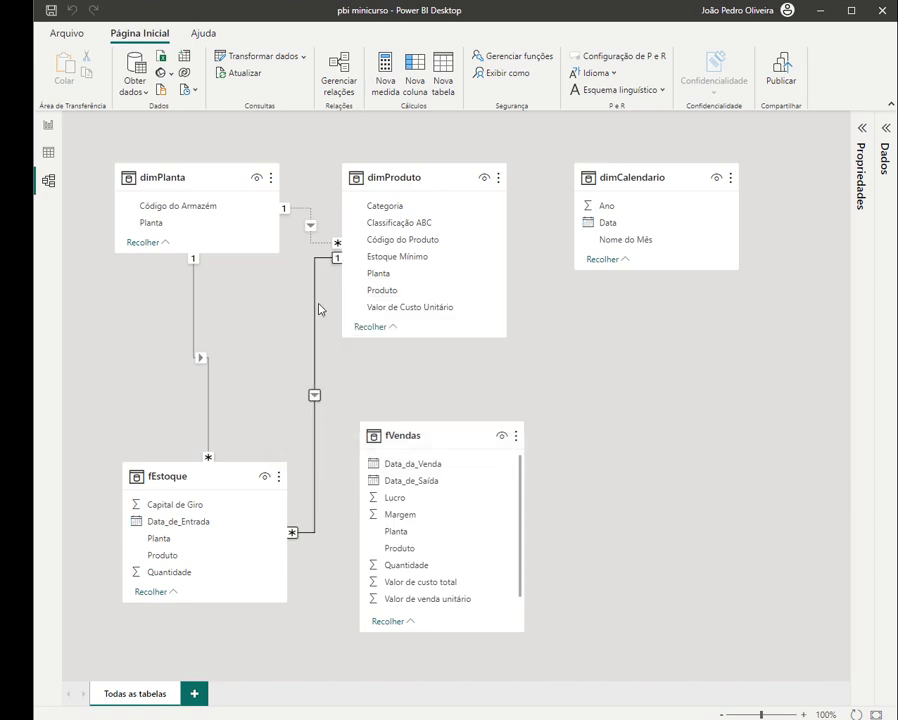
{"action": "right_click", "coordinate": [311, 227]}
{"action": "left_click", "coordinate": [328, 232]}
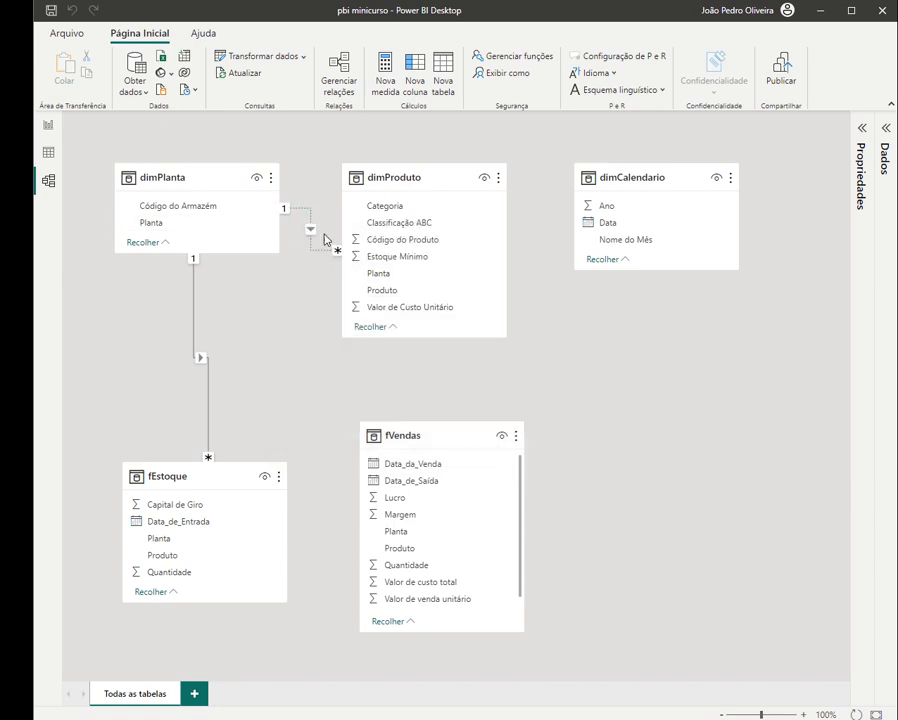
{"action": "left_click", "coordinate": [532, 396]}
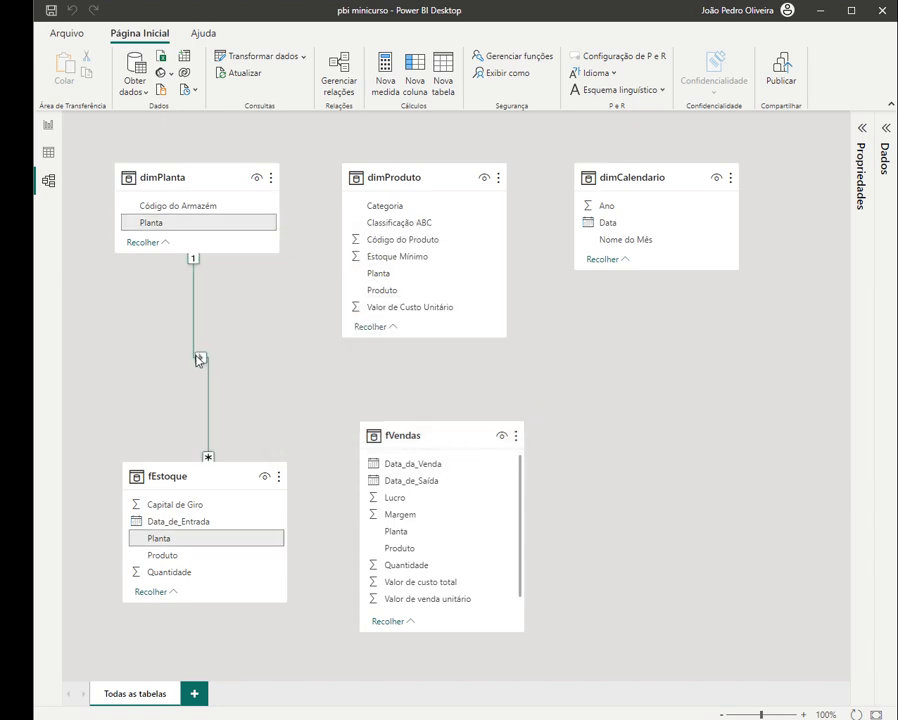
- Delete the relationship between dimPlanta and fEstoque
{"action": "right_click", "coordinate": [200, 357]}
{"action": "left_click", "coordinate": [226, 366]}
{"action": "left_click", "coordinate": [533, 397]}
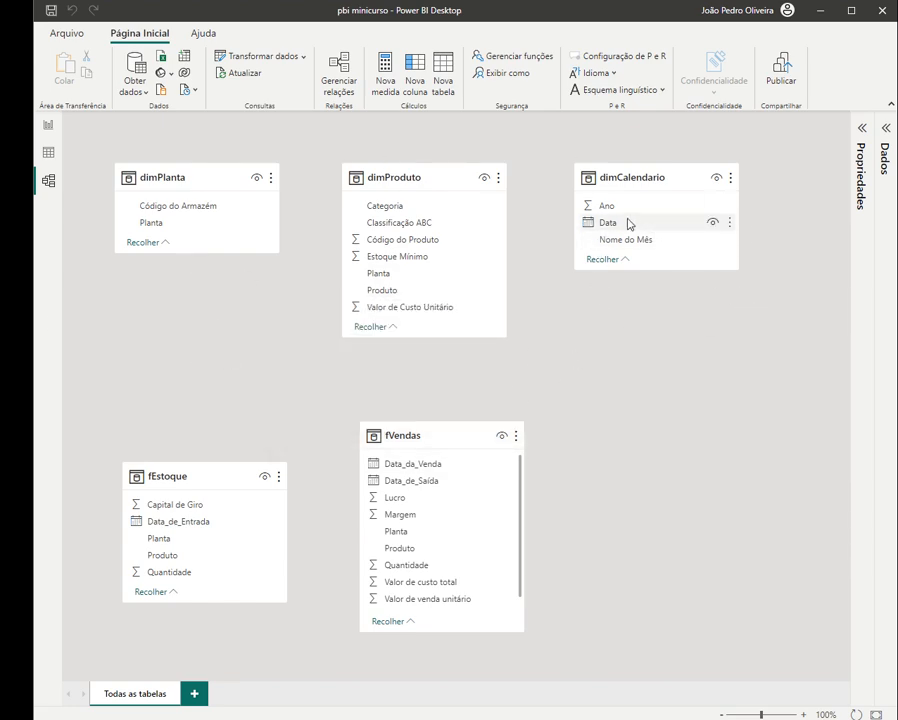
- Relate dimCalendario's Data column to Data_da_Venda and Data_de_Saída in fVendas and to Data_de_Entrada in fEstoque
{"action": "left_click_drag", "start_coordinate": [628, 223], "coordinate": [463, 473]}
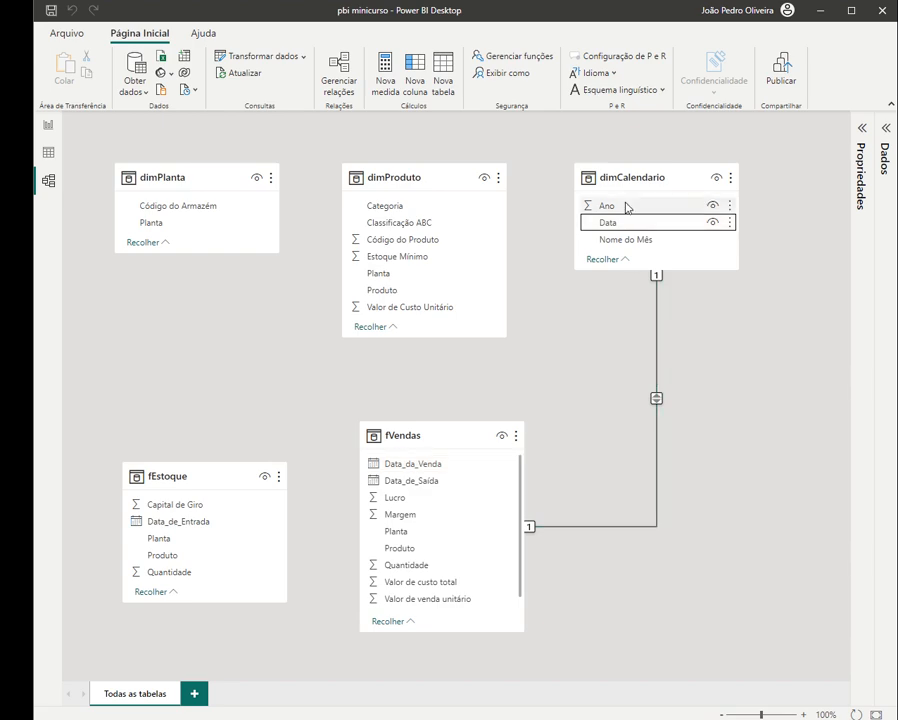
{"action": "left_click_drag", "start_coordinate": [620, 224], "coordinate": [451, 492]}
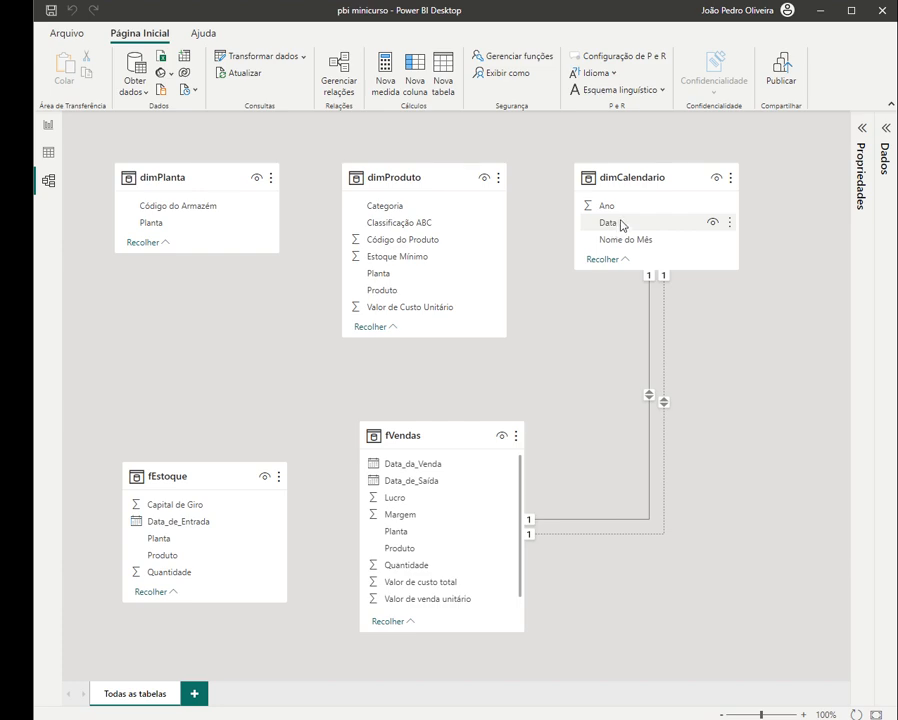
{"action": "left_click_drag", "start_coordinate": [628, 223], "coordinate": [234, 521]}
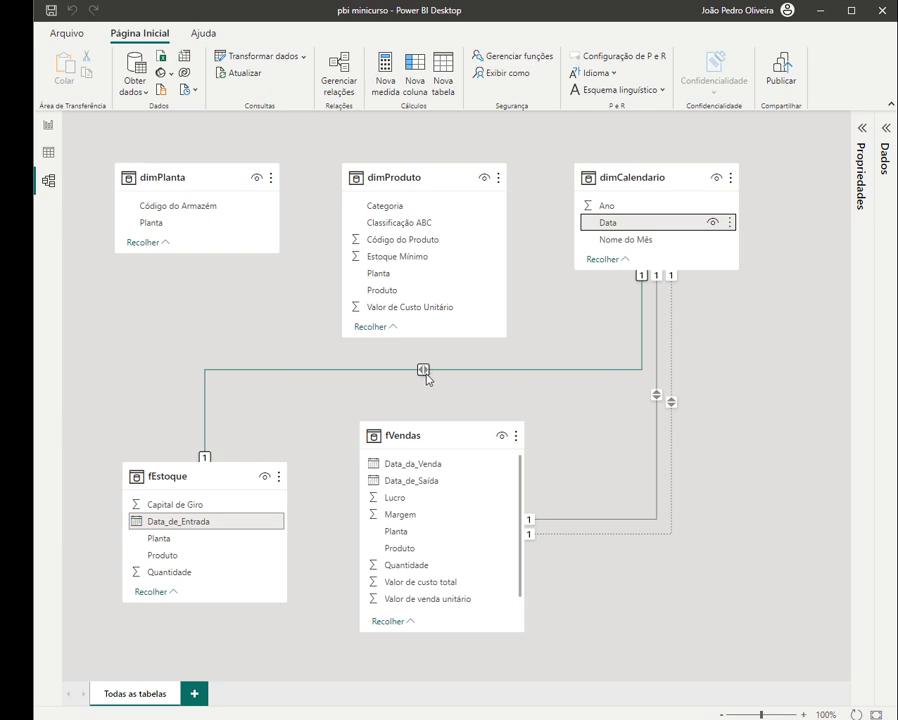
{"action": "left_click", "coordinate": [48, 152]}
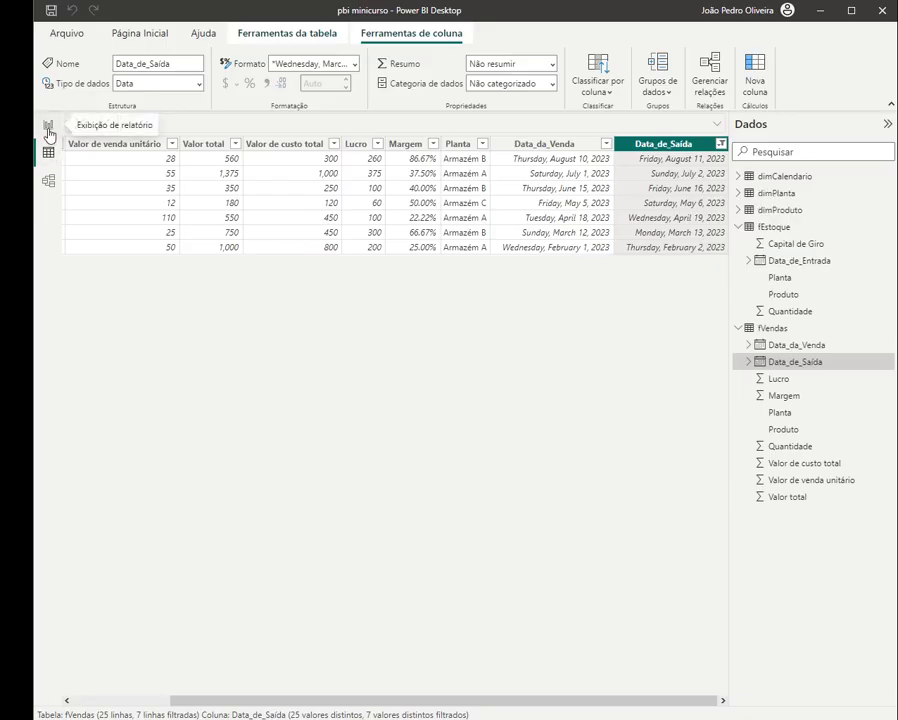
{"action": "left_click", "coordinate": [48, 128]}
{"action": "left_click", "coordinate": [780, 176]}
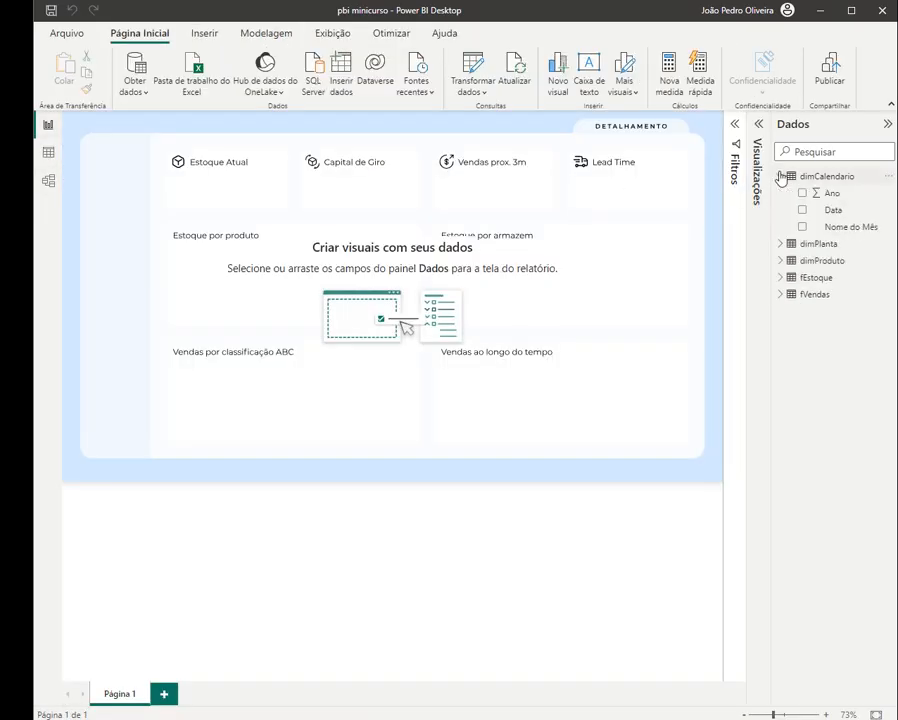
{"action": "left_click", "coordinate": [781, 244]}
{"action": "left_click", "coordinate": [49, 156]}
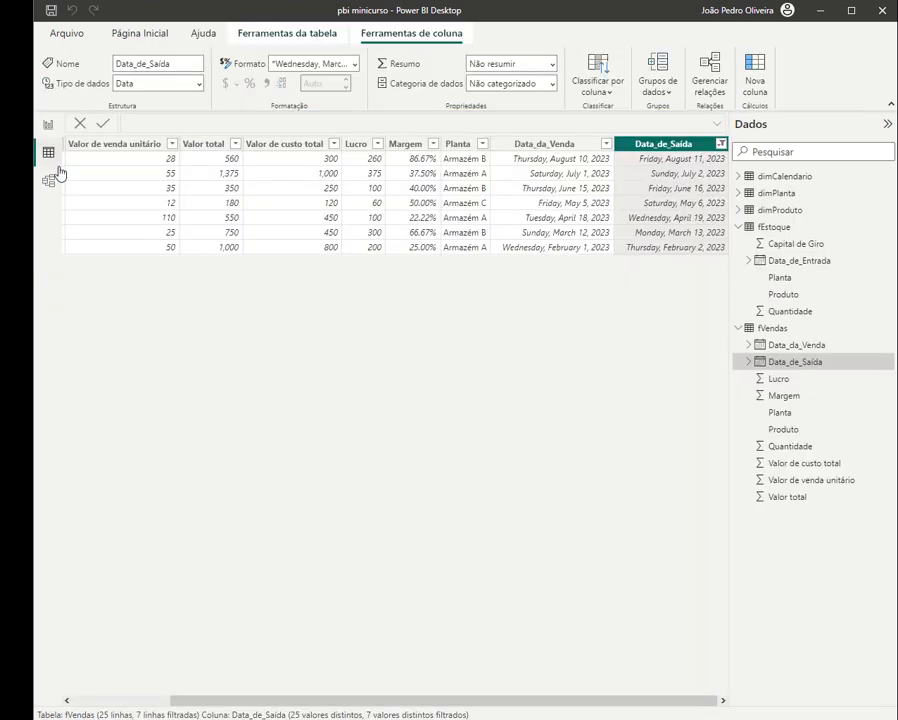
- Open the relationship between dimCalendario and fEstoque for editing in the model diagram
{"action": "left_click", "coordinate": [49, 179]}
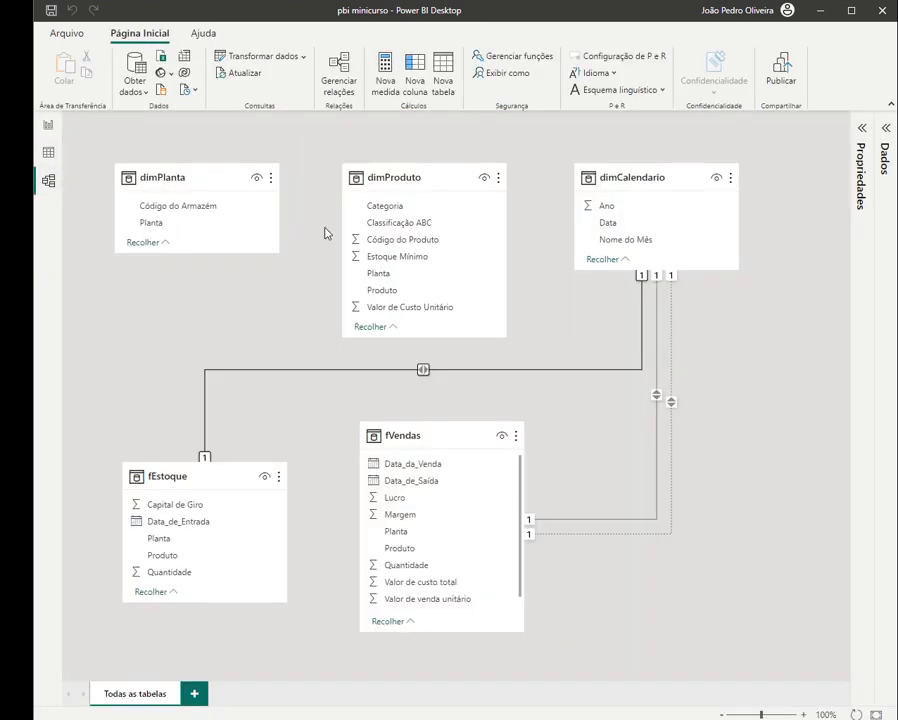
{"action": "double_click", "coordinate": [424, 372]}
- Try the cross-filter direction Único with the one-to-one cardinality, and restore the direction to Ambas
{"action": "left_click", "coordinate": [517, 477]}
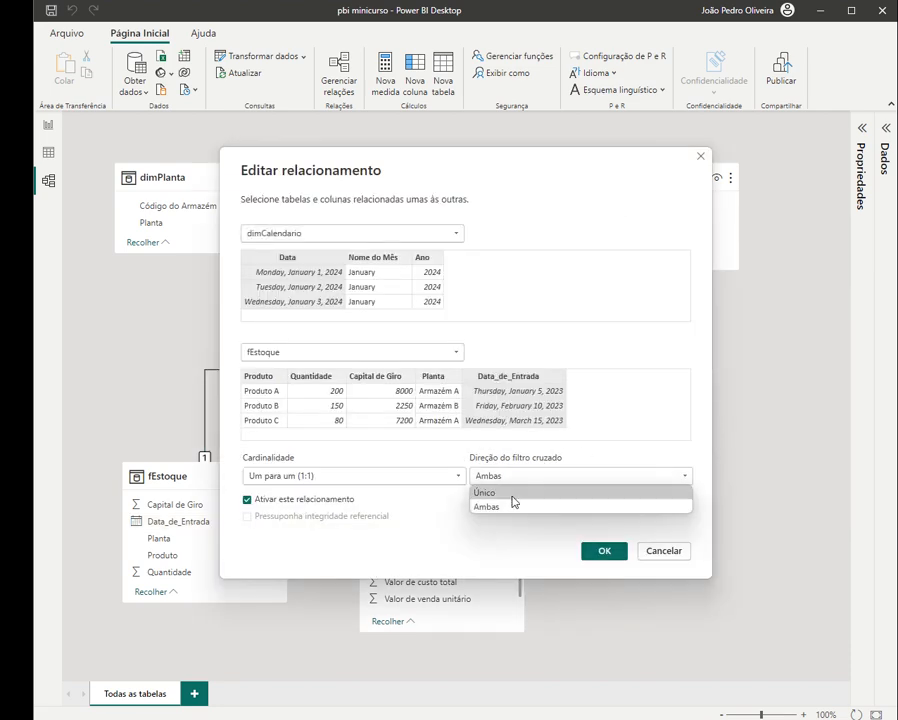
{"action": "left_click", "coordinate": [512, 494]}
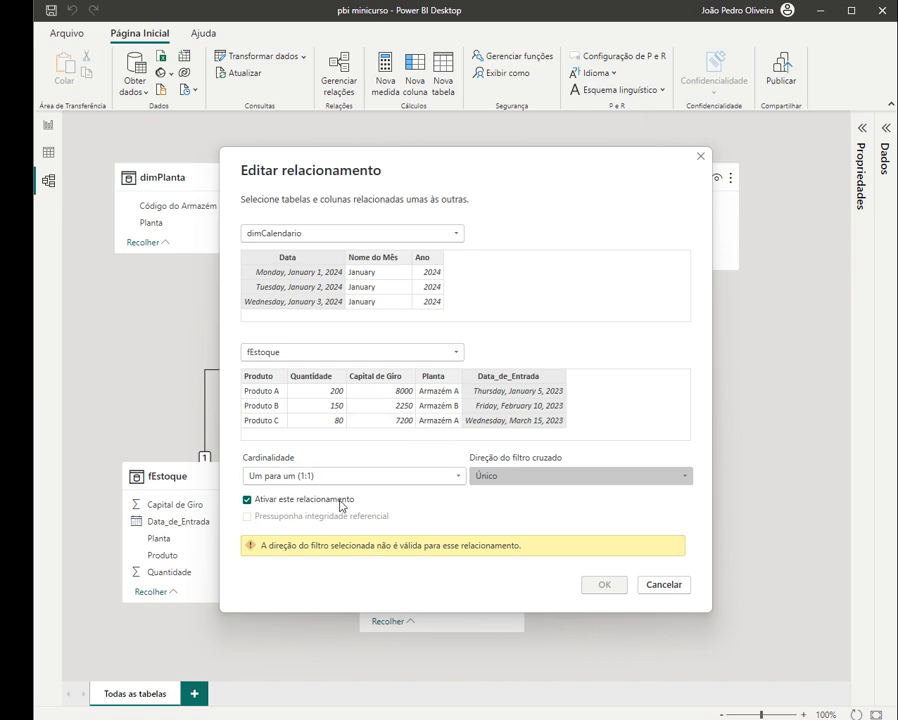
{"action": "left_click", "coordinate": [508, 477]}
{"action": "left_click", "coordinate": [514, 507]}
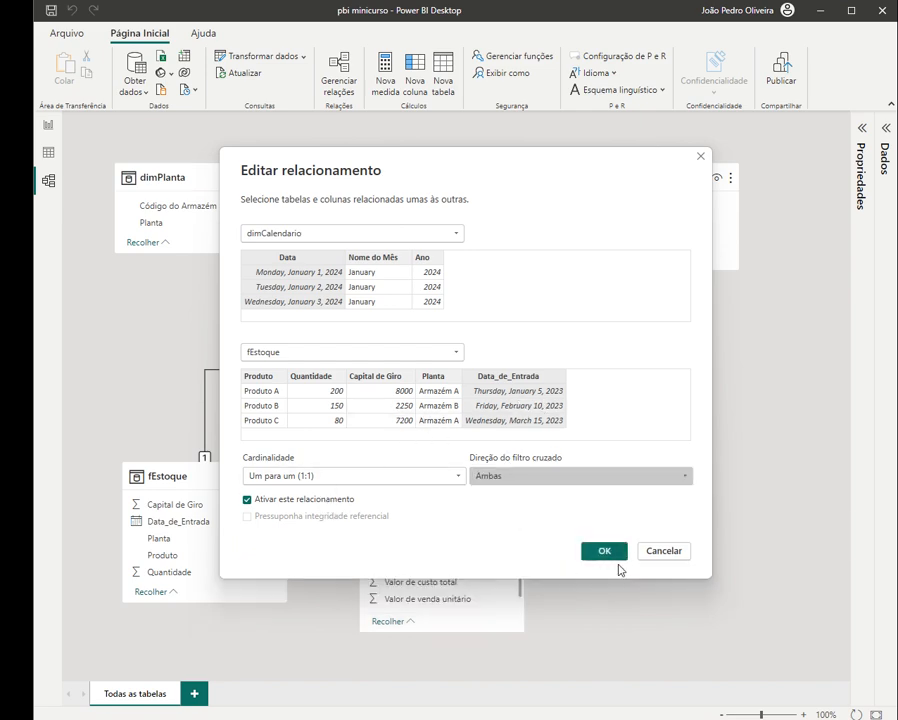
{"action": "left_click", "coordinate": [522, 482]}
{"action": "left_click", "coordinate": [372, 480]}
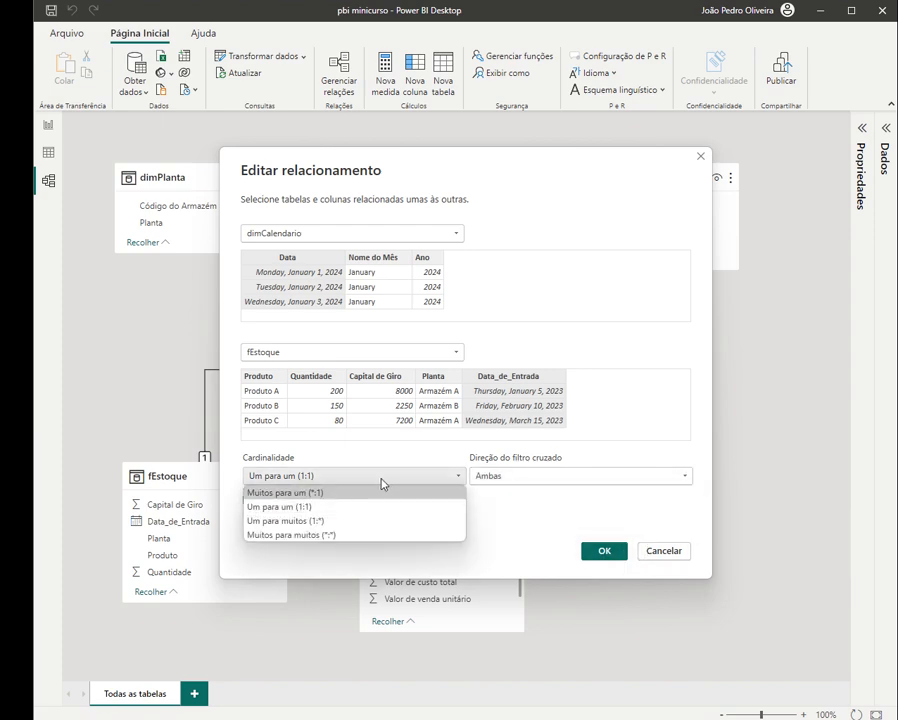
{"action": "left_click", "coordinate": [319, 506]}
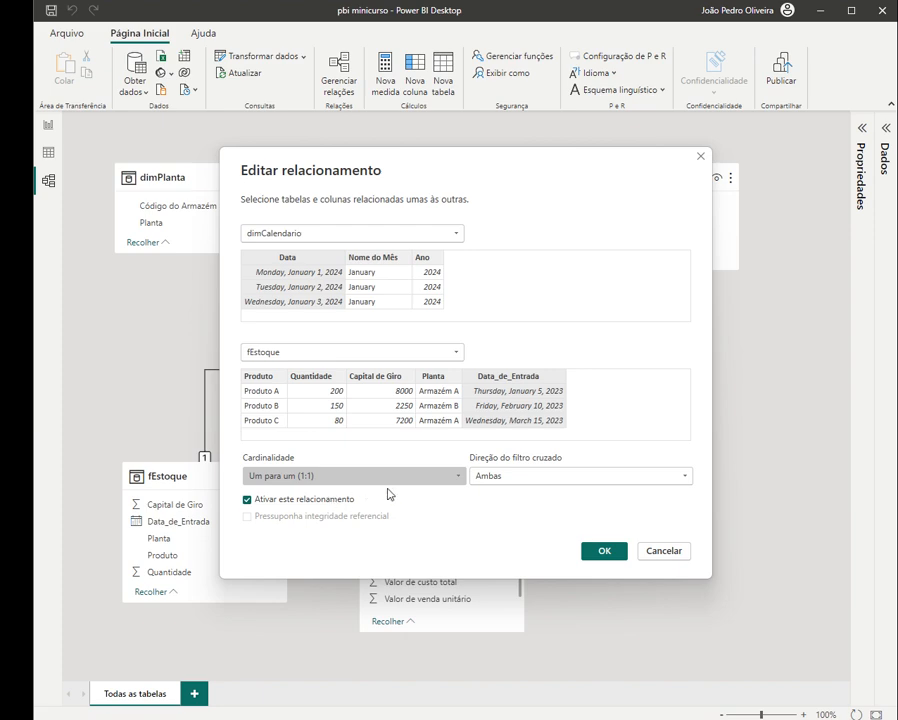
- Set the dimCalendario–fEstoque relationship to cardinality Um para muitos (1:*) with cross-filter direction Único and save it
{"action": "left_click", "coordinate": [352, 484]}
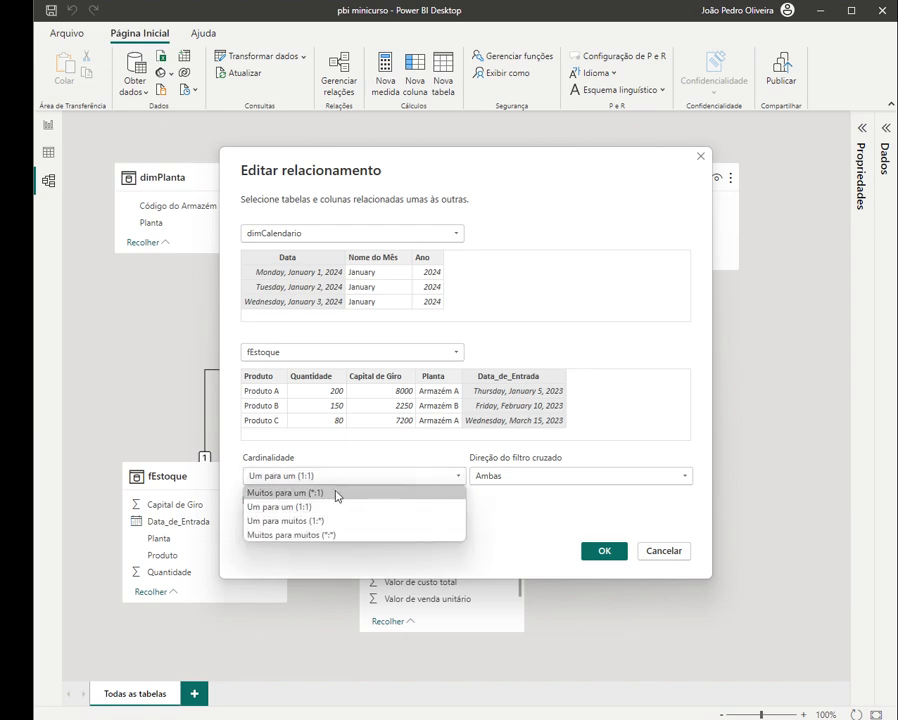
{"action": "left_click", "coordinate": [309, 519]}
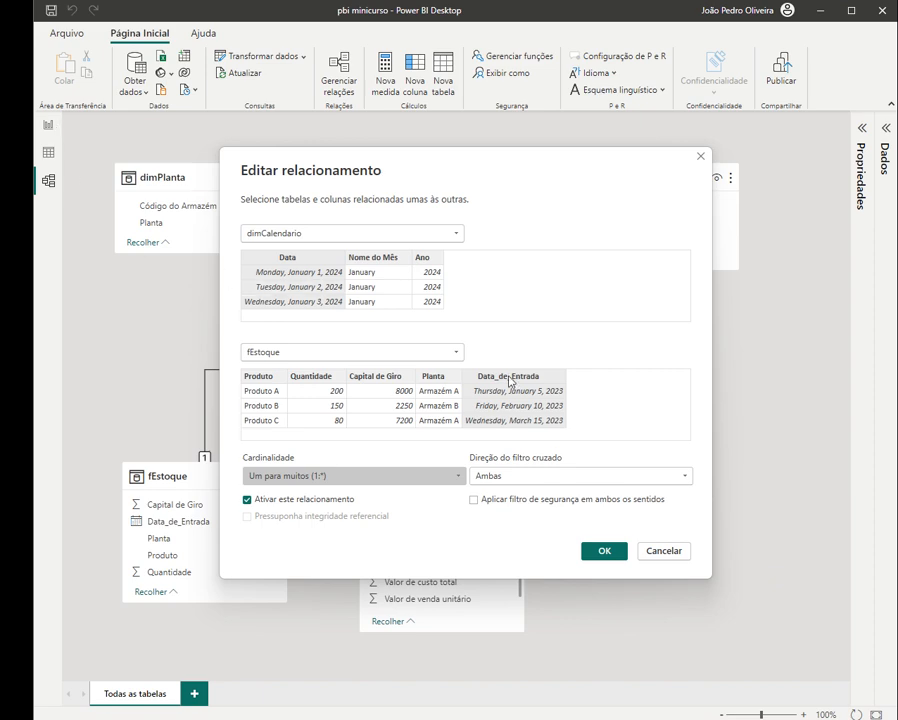
{"action": "left_click", "coordinate": [508, 476]}
{"action": "left_click", "coordinate": [508, 489]}
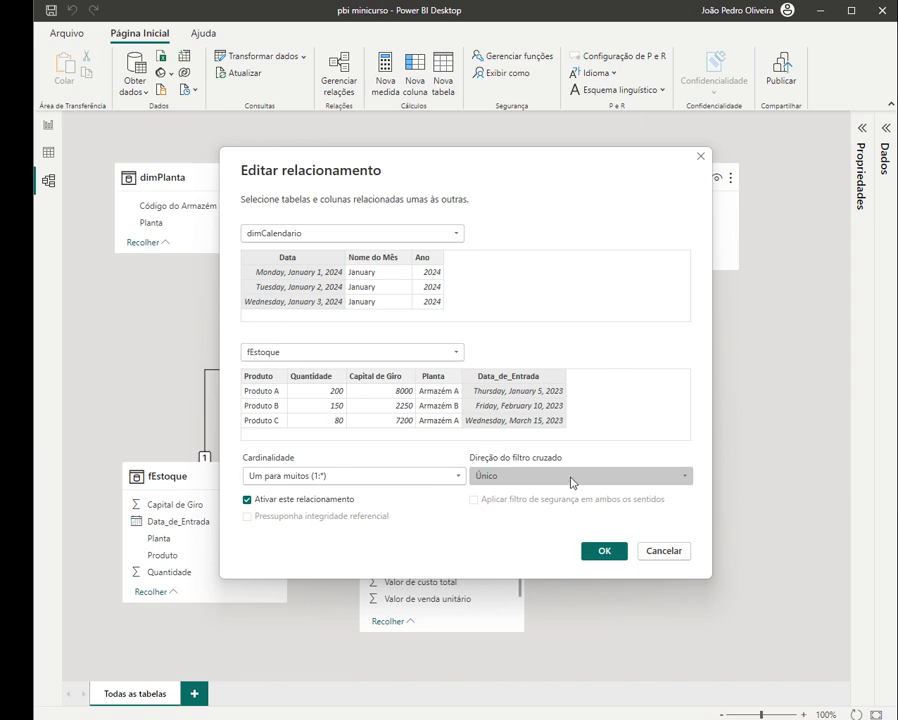
{"action": "left_click", "coordinate": [601, 551]}
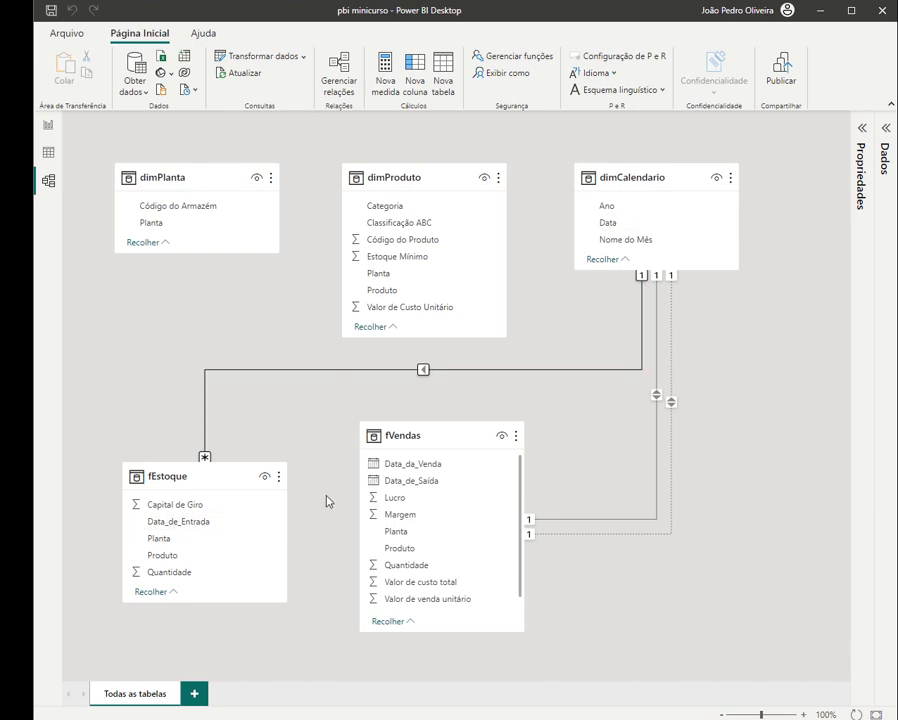
- Set the active dimCalendario–fVendas relationship on Data_da_Venda to cardinality Um para muitos (1:*) with cross-filter direction Único and save it
{"action": "left_click", "coordinate": [655, 397]}
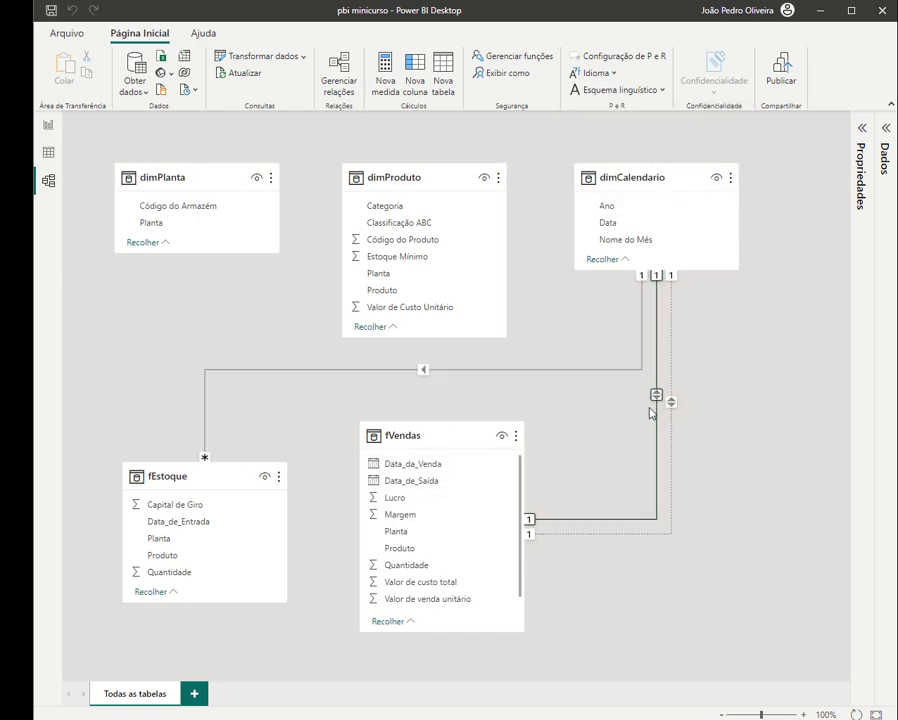
{"action": "double_click", "coordinate": [650, 412]}
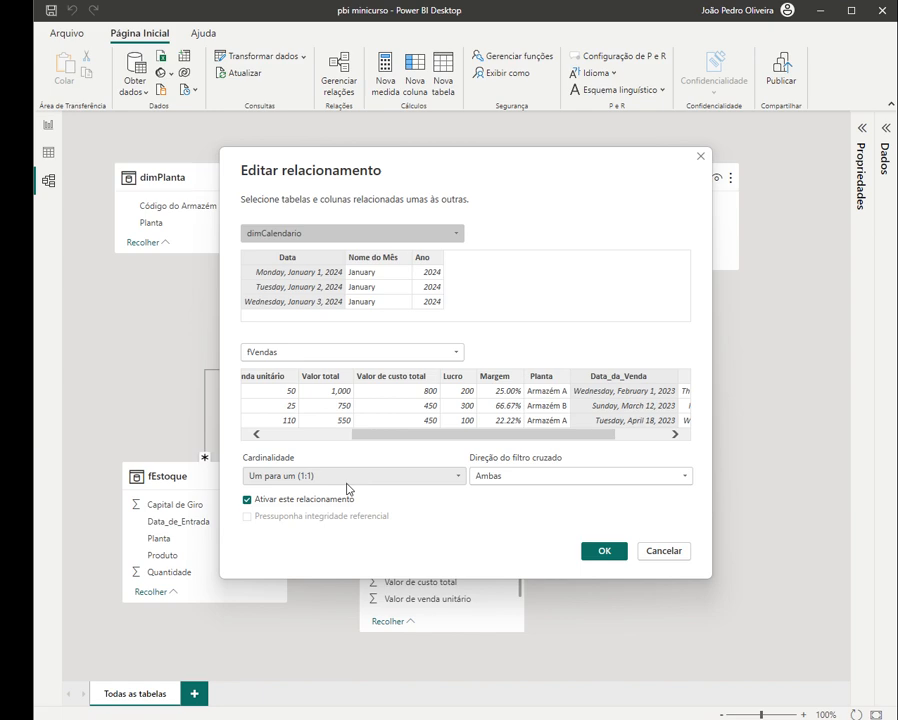
{"action": "left_click", "coordinate": [347, 484]}
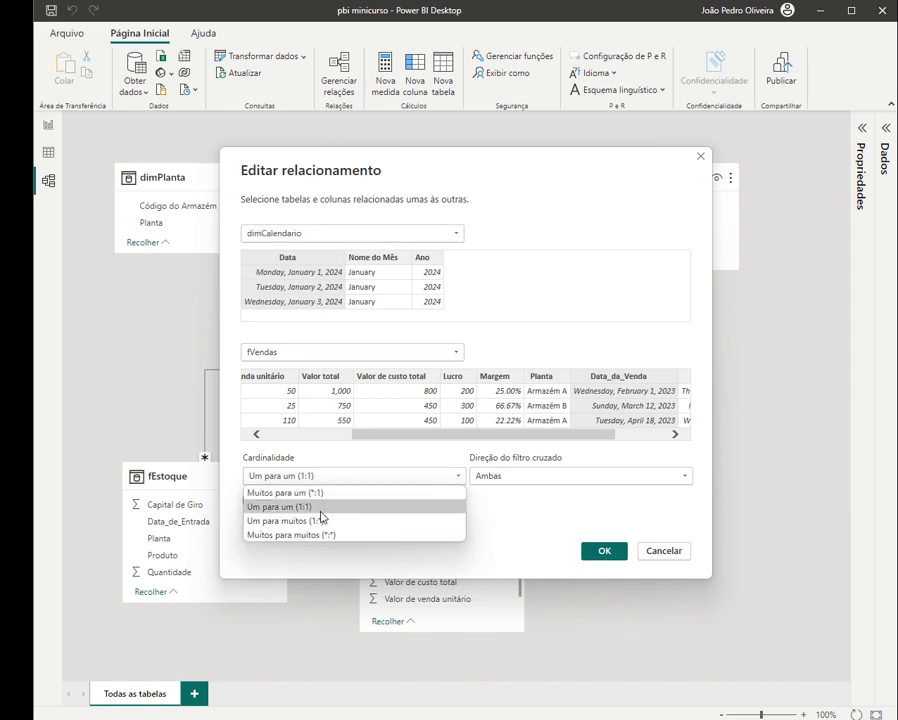
{"action": "left_click", "coordinate": [320, 519]}
{"action": "left_click", "coordinate": [553, 476]}
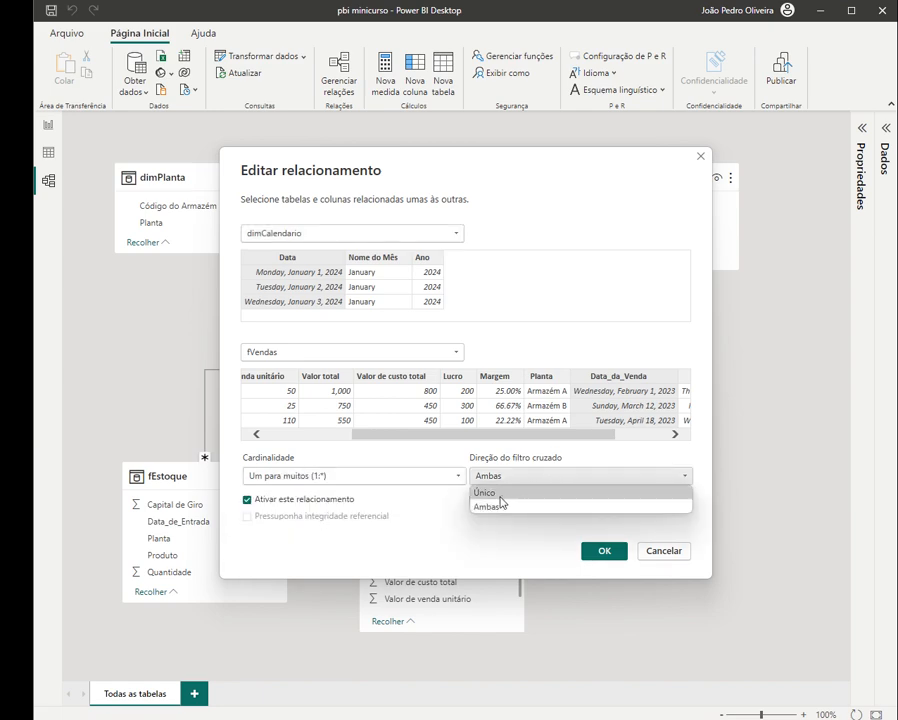
{"action": "left_click", "coordinate": [492, 491]}
{"action": "left_click", "coordinate": [604, 551]}
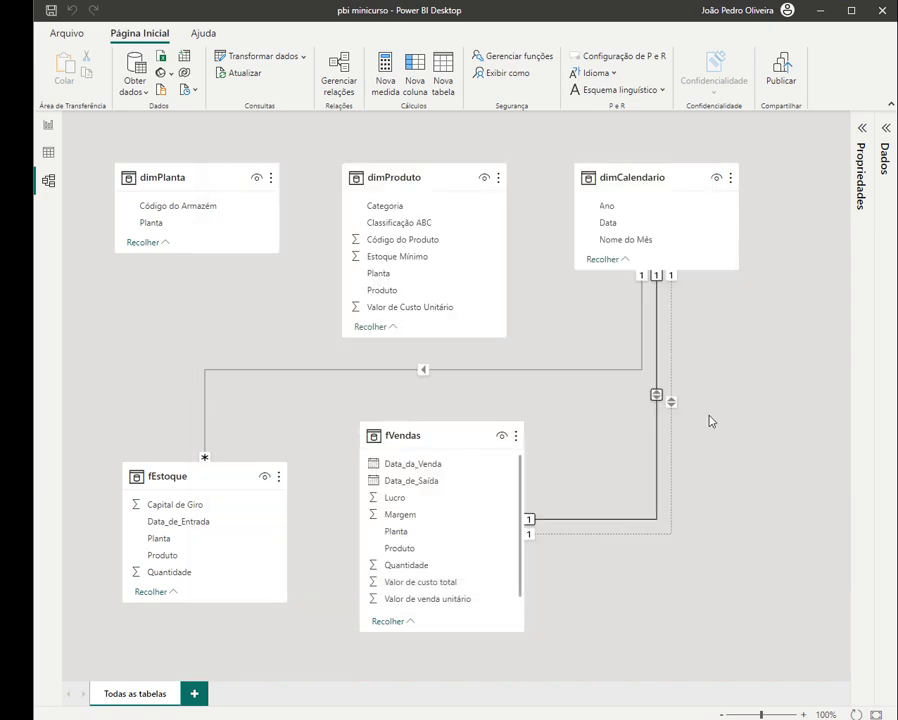
- Set the inactive dimCalendario–fVendas relationship on Data_de_Saída to cardinality Um para muitos (1:*) with cross-filter direction Único and save it
{"action": "double_click", "coordinate": [670, 403]}
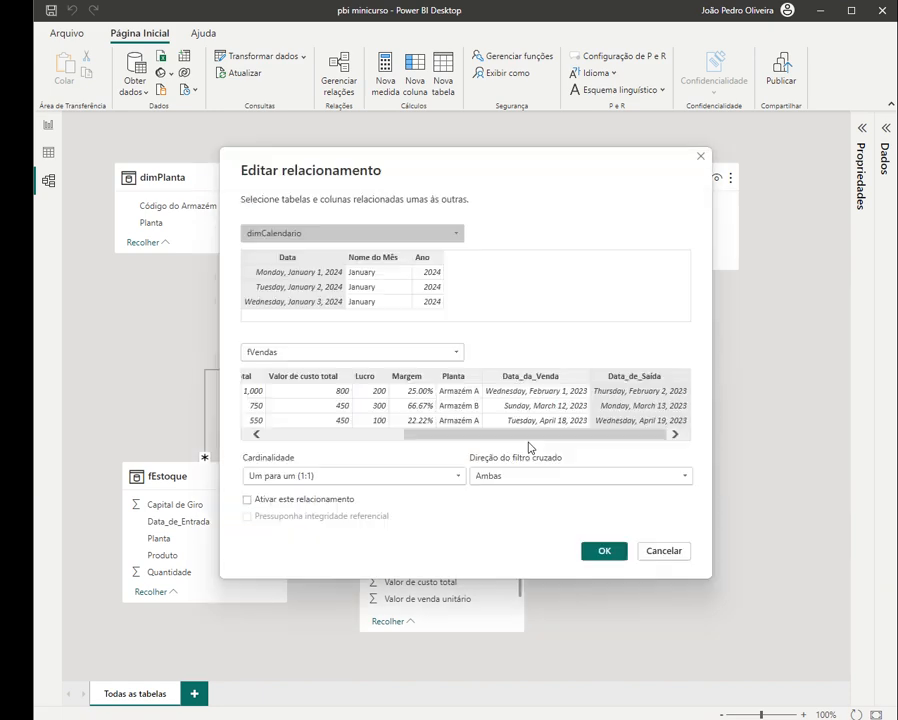
{"action": "left_click", "coordinate": [396, 479]}
{"action": "left_click", "coordinate": [300, 521]}
{"action": "left_click", "coordinate": [574, 478]}
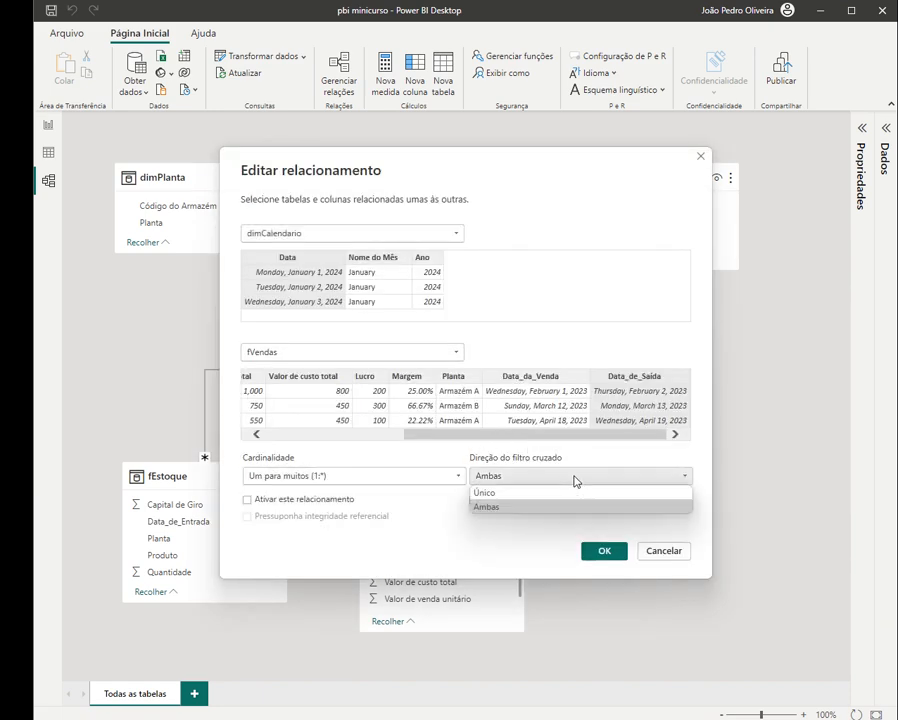
{"action": "left_click", "coordinate": [524, 492]}
{"action": "left_click", "coordinate": [596, 548]}
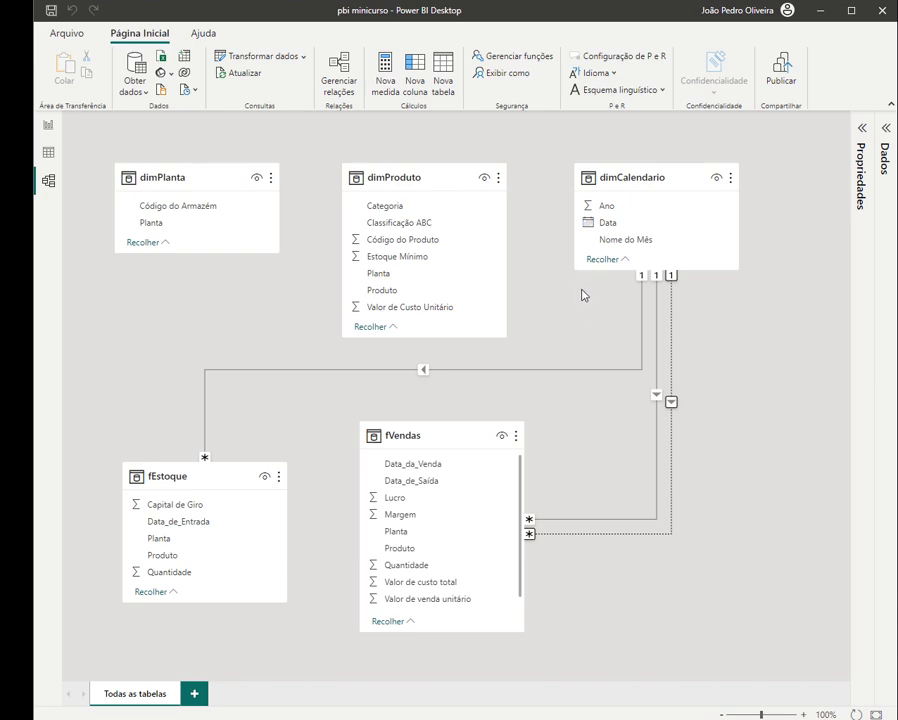
- Leave the data model and return to the report canvas of Página 1
{"action": "left_click", "coordinate": [48, 154]}
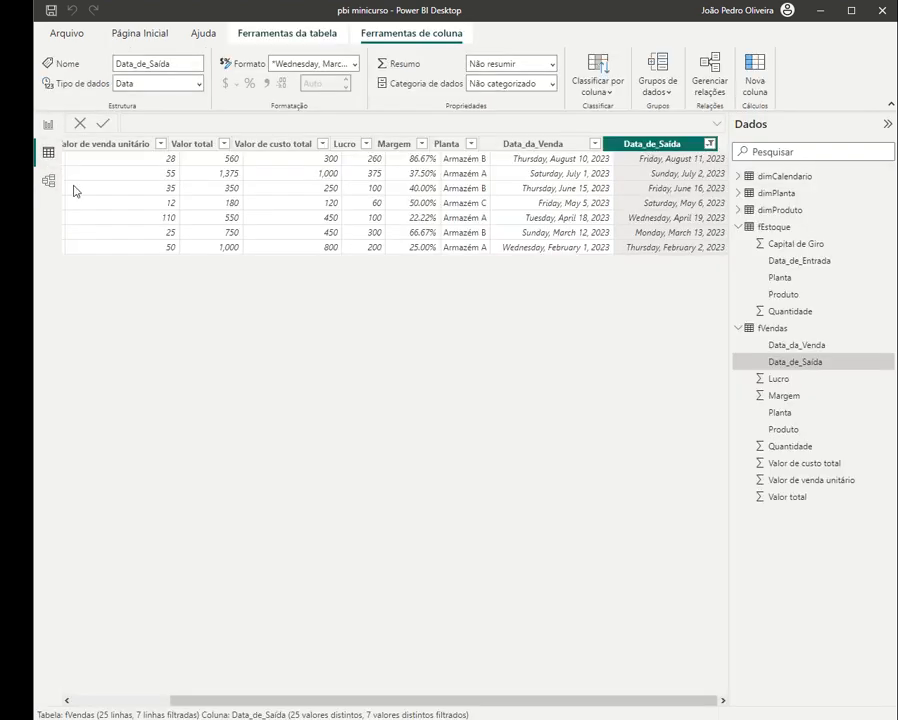
{"action": "left_click", "coordinate": [48, 125]}
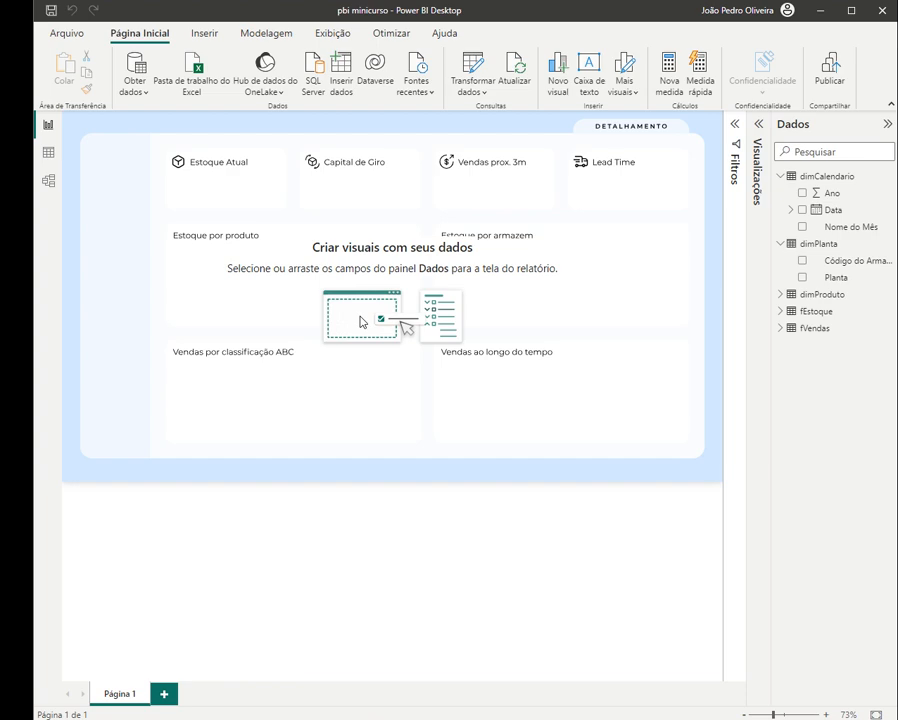
- Review the sales, product and plant tables in the data view, and delete the dimPlanta table from the model
{"action": "left_click", "coordinate": [48, 152]}
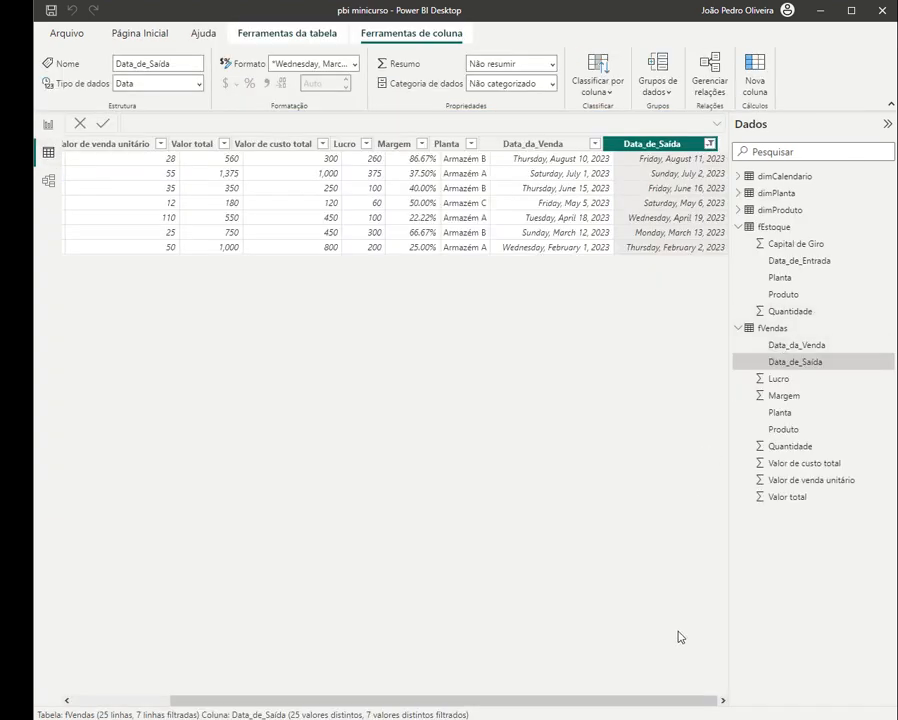
{"action": "left_click_drag", "start_coordinate": [615, 701], "coordinate": [483, 698]}
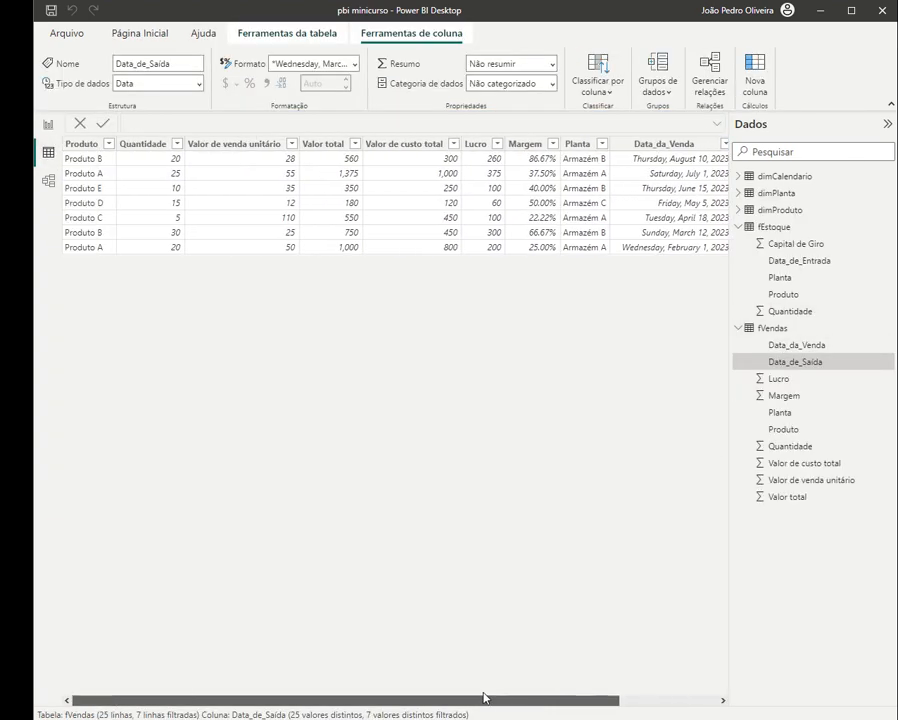
{"action": "left_click", "coordinate": [786, 212]}
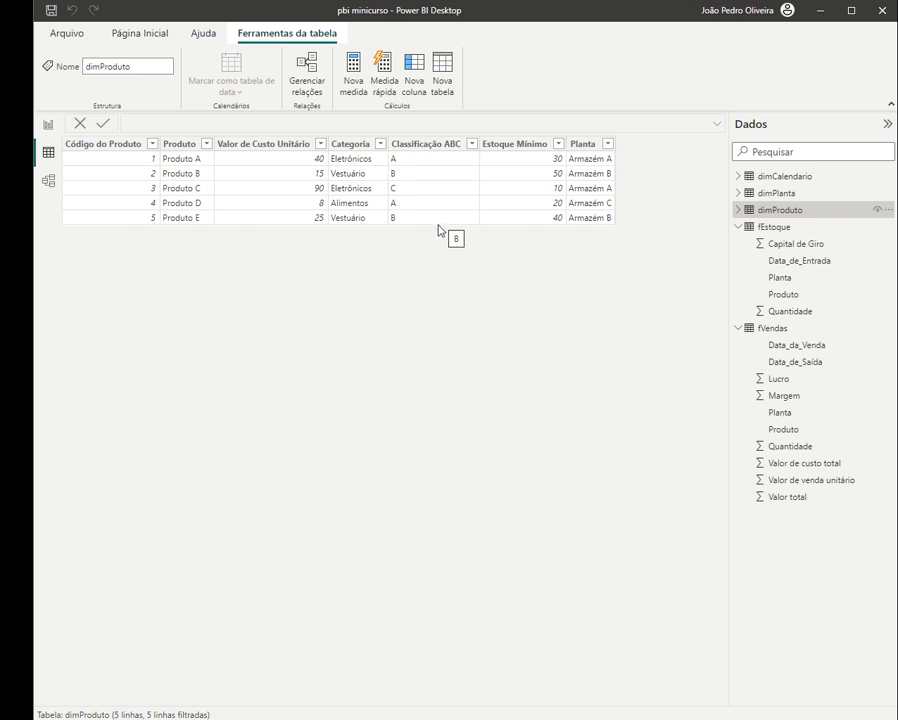
{"action": "left_click", "coordinate": [776, 193]}
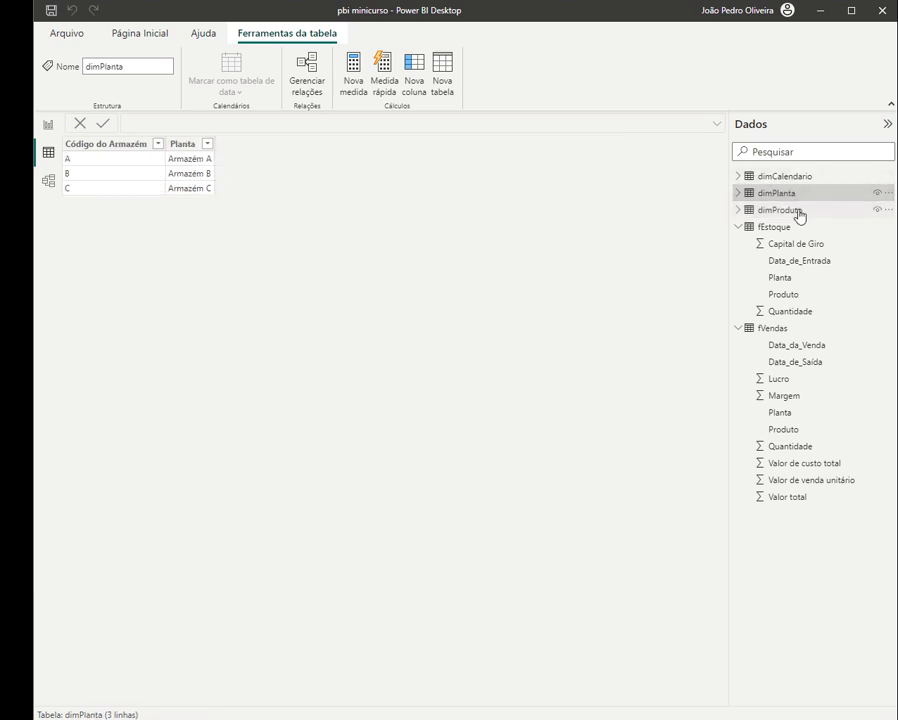
{"action": "left_click", "coordinate": [798, 212]}
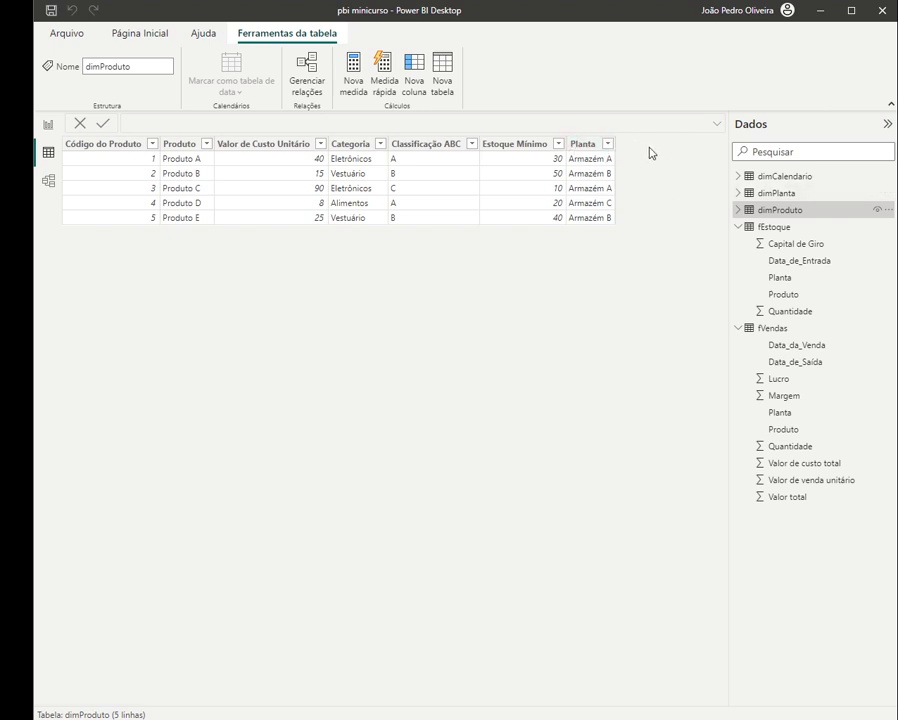
{"action": "right_click", "coordinate": [763, 206]}
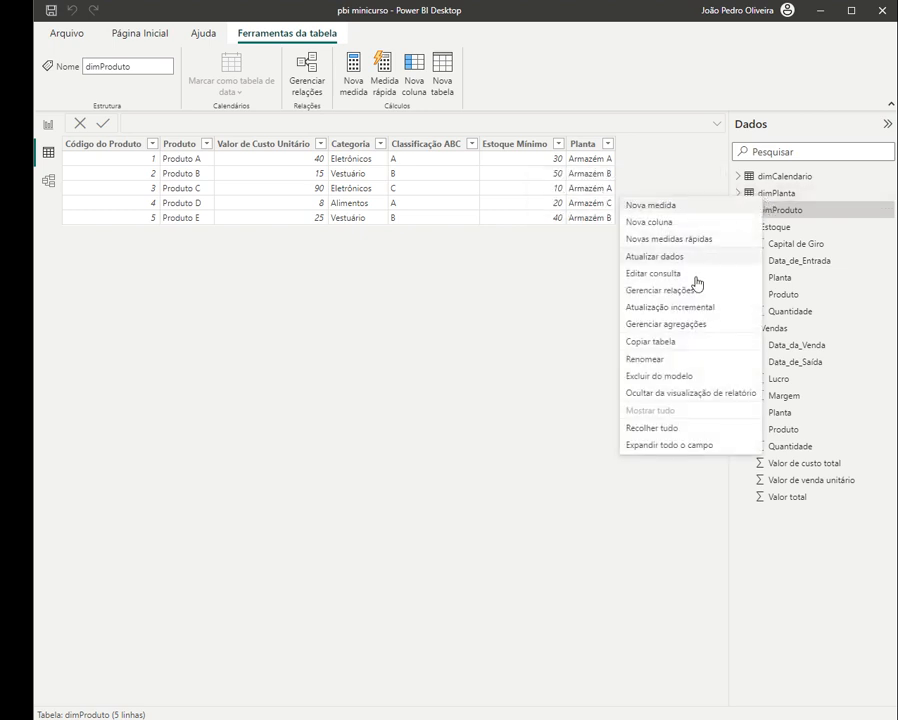
{"action": "left_click", "coordinate": [654, 377]}
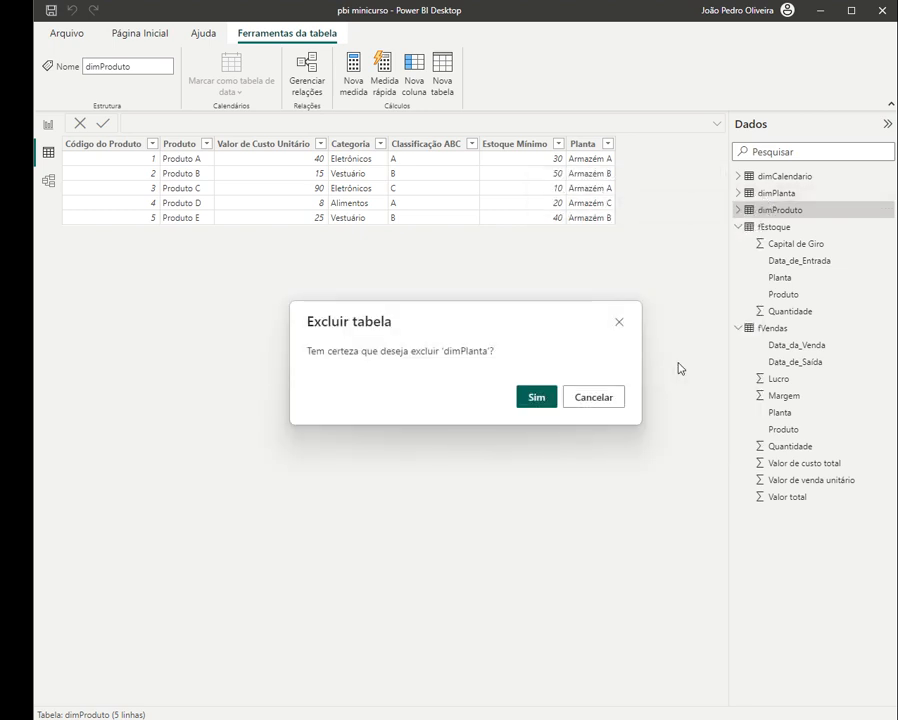
{"action": "left_click", "coordinate": [544, 398]}
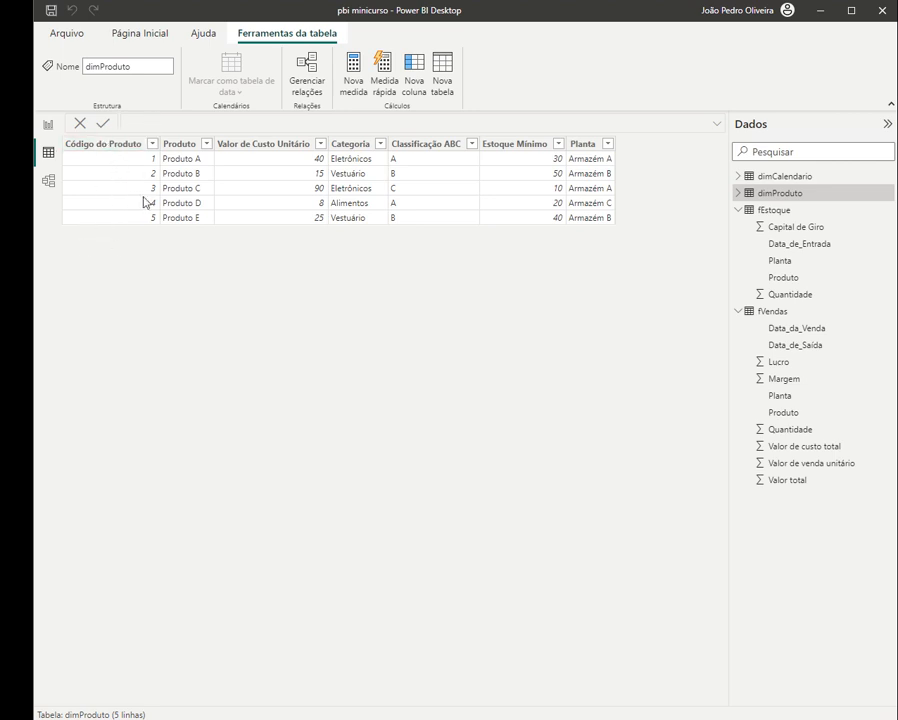
- Clear the date filter on the Data_de_Entrada column of the fEstoque table
{"action": "left_click", "coordinate": [736, 315]}
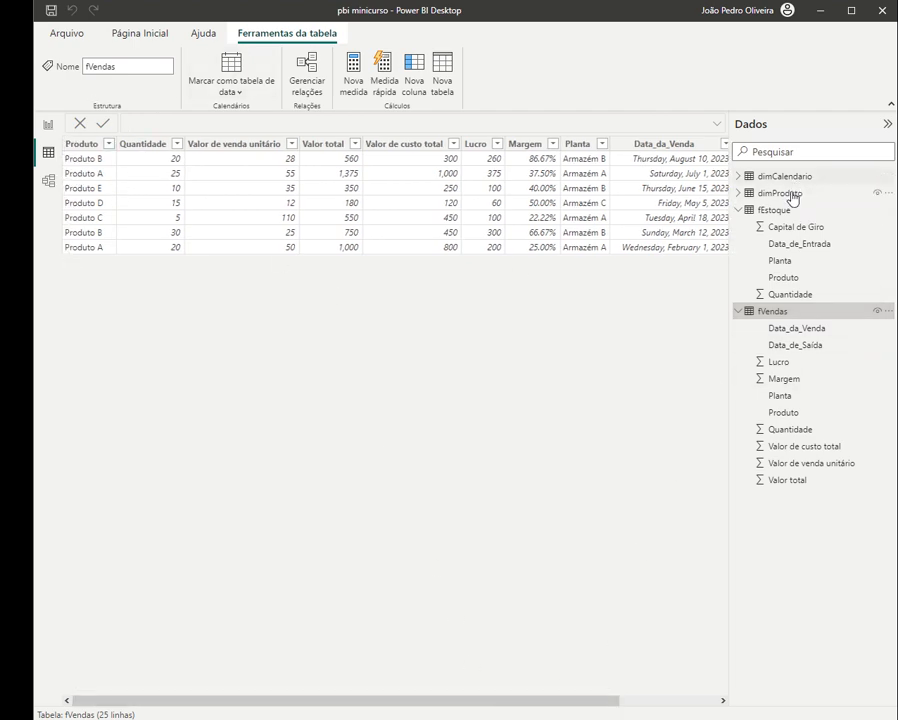
{"action": "left_click", "coordinate": [745, 212]}
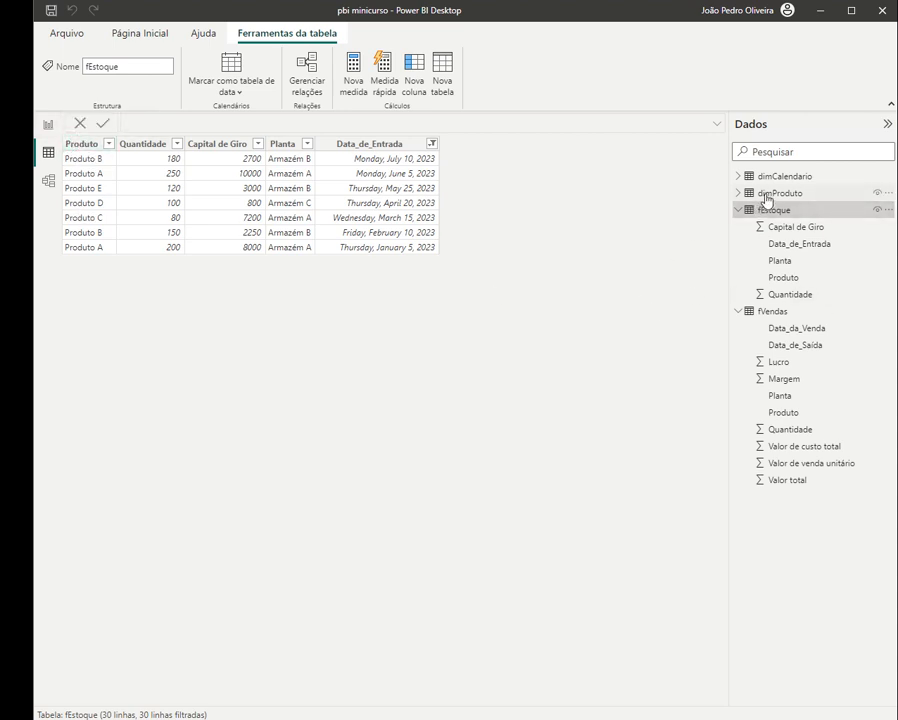
{"action": "left_click", "coordinate": [89, 163]}
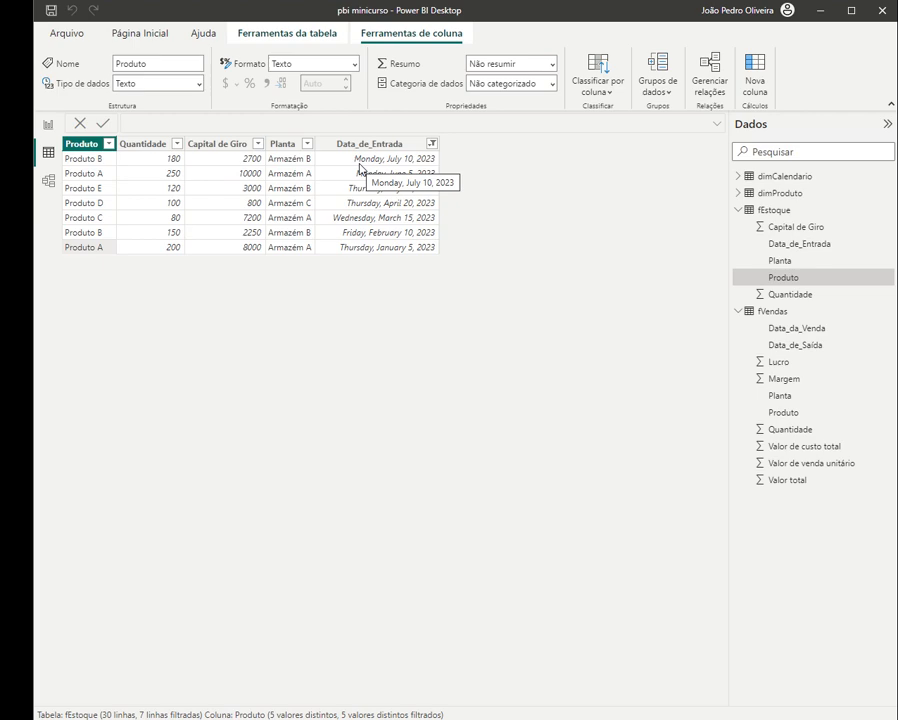
{"action": "left_click", "coordinate": [432, 144]}
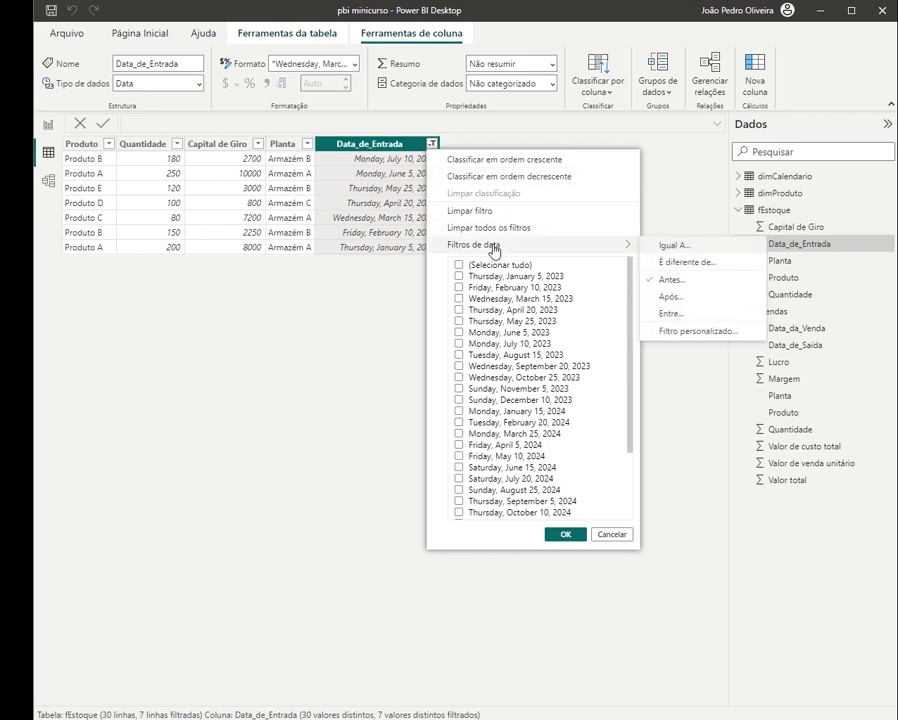
{"action": "left_click", "coordinate": [500, 212]}
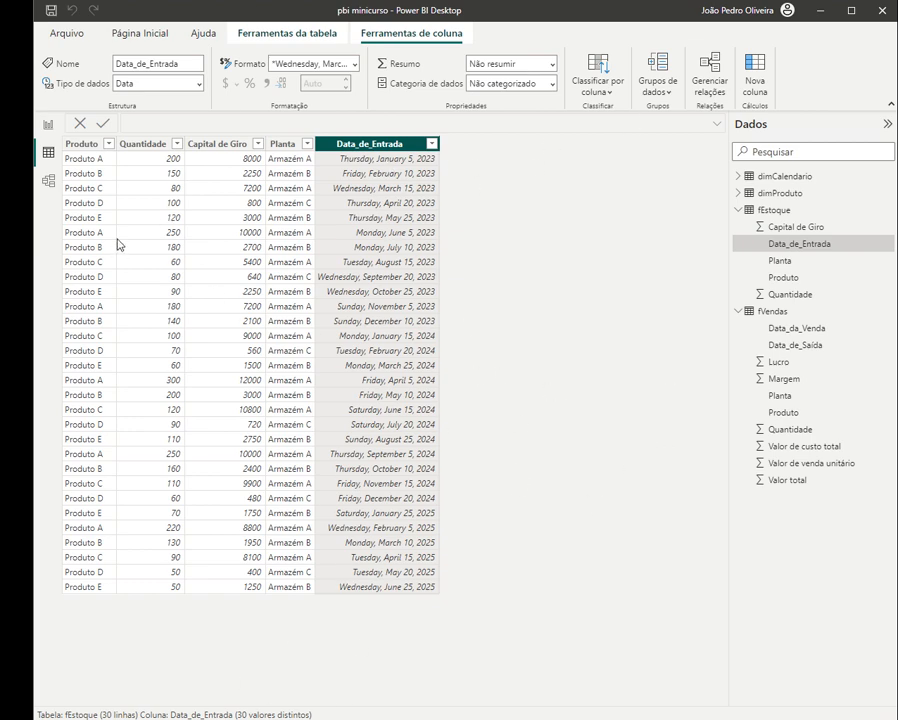
{"action": "left_click", "coordinate": [97, 167]}
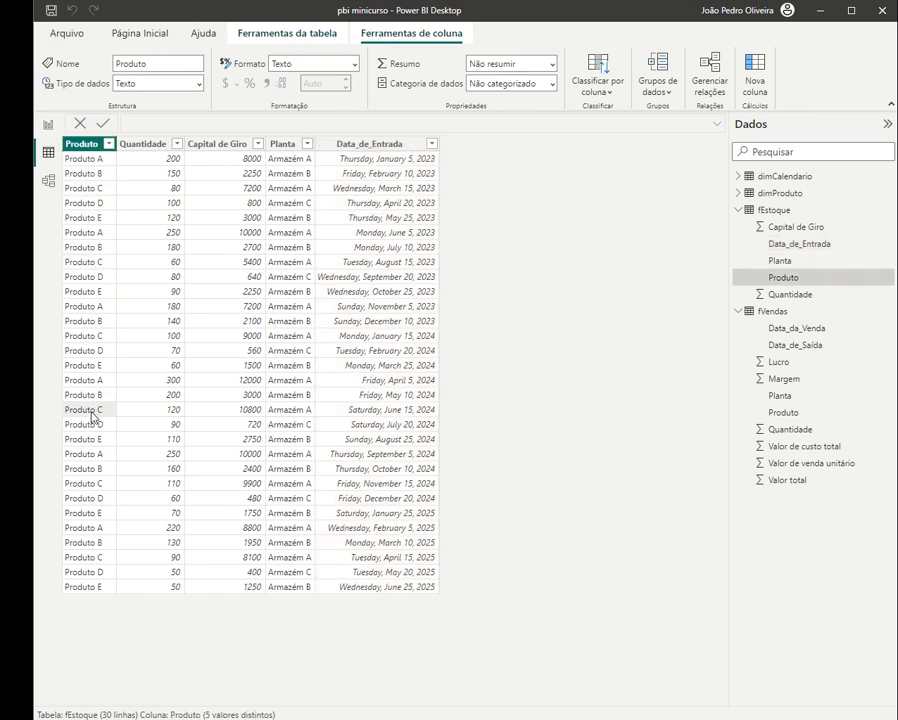
- Open the Power Query editor and remove the Planta column from the fVendas query
{"action": "left_click", "coordinate": [43, 129]}
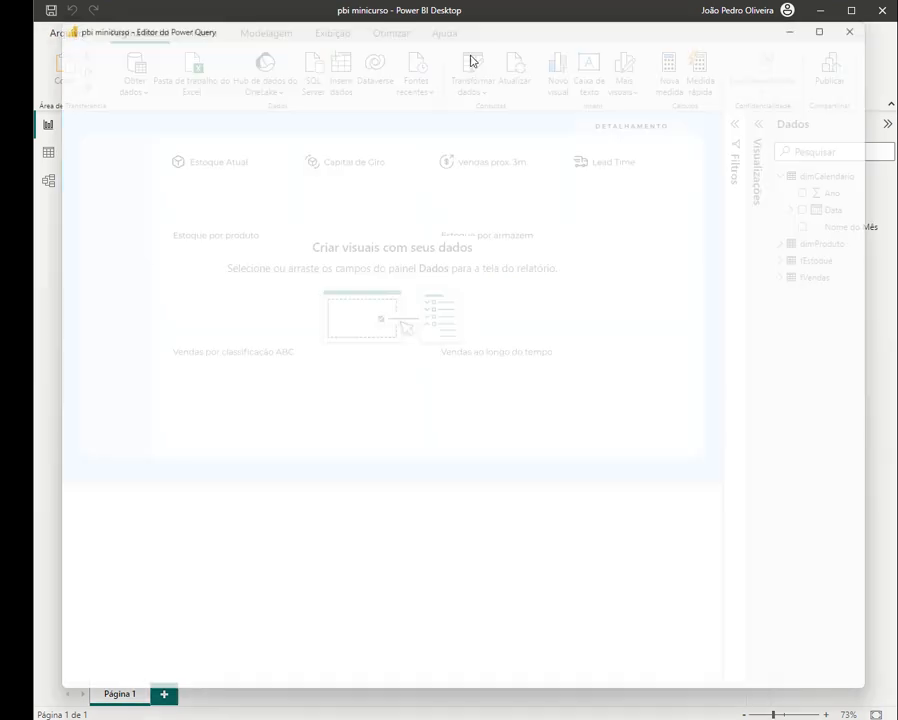
{"action": "left_click", "coordinate": [471, 66]}
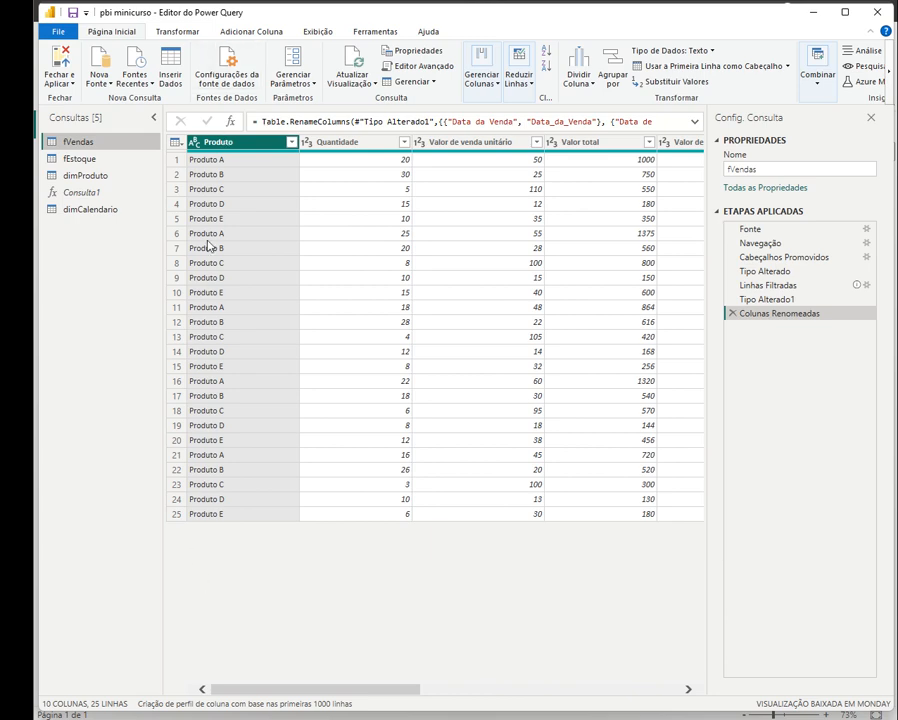
{"action": "left_click_drag", "start_coordinate": [377, 690], "coordinate": [538, 697]}
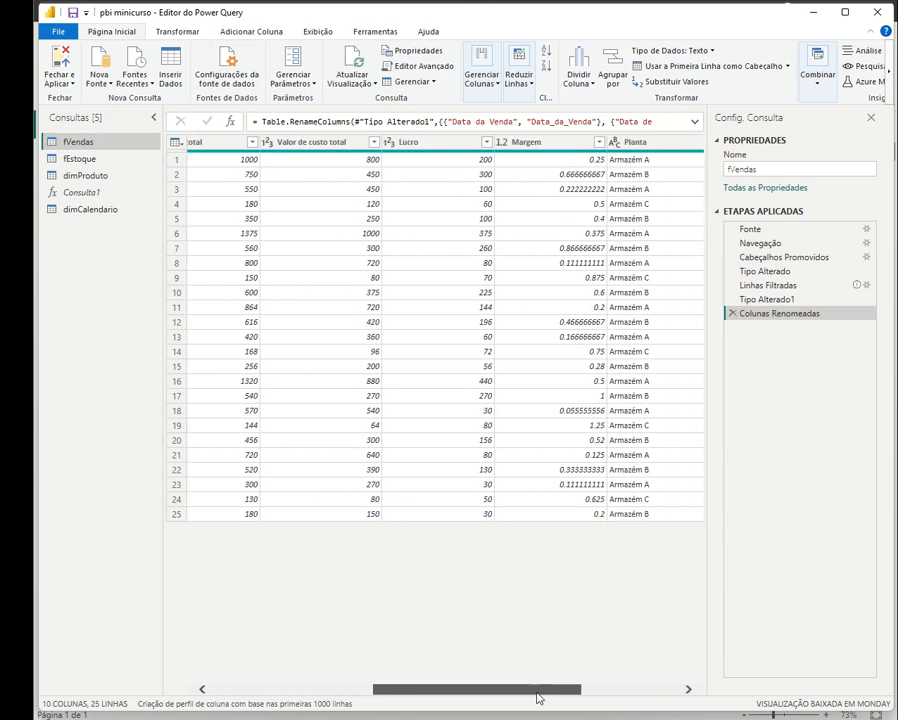
{"action": "left_click", "coordinate": [630, 143]}
{"action": "right_click", "coordinate": [630, 143]}
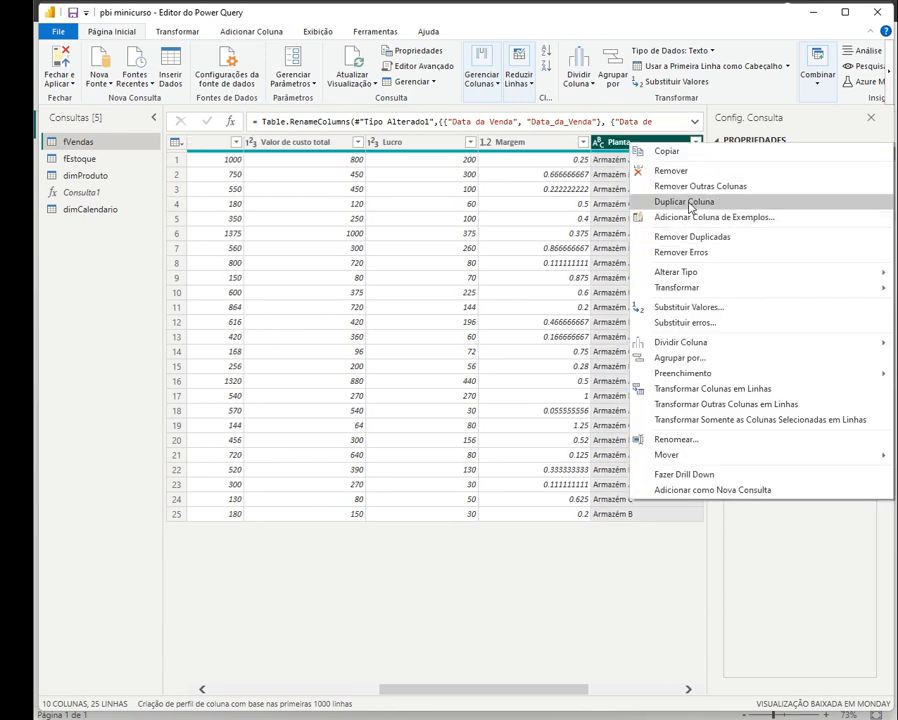
{"action": "left_click", "coordinate": [672, 170]}
{"action": "left_click_drag", "start_coordinate": [526, 682], "coordinate": [302, 672]}
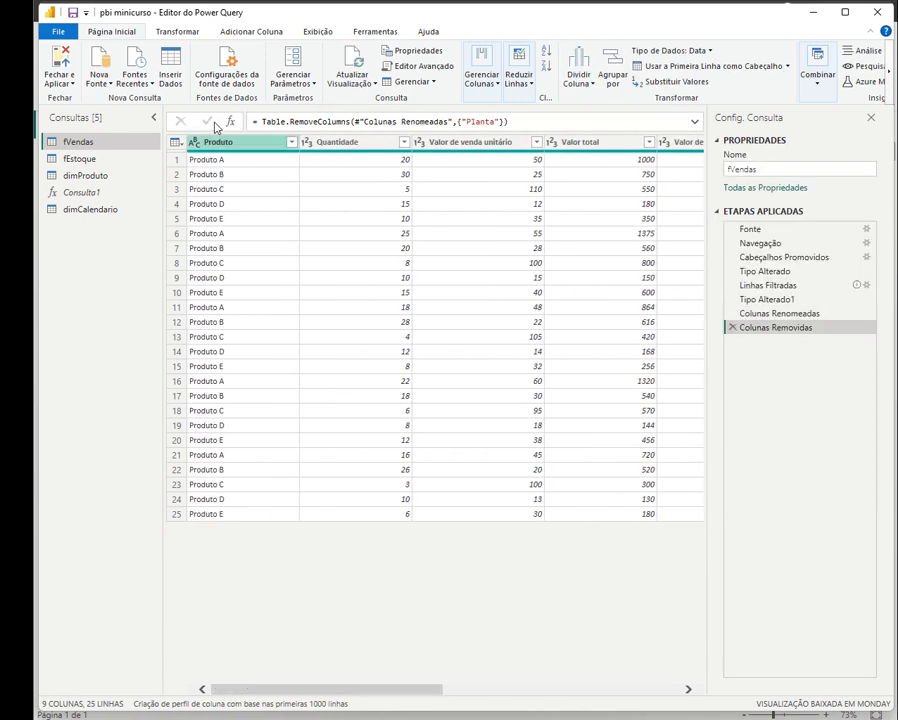
- Remove the Planta column from the fEstoque query
{"action": "left_click", "coordinate": [102, 160]}
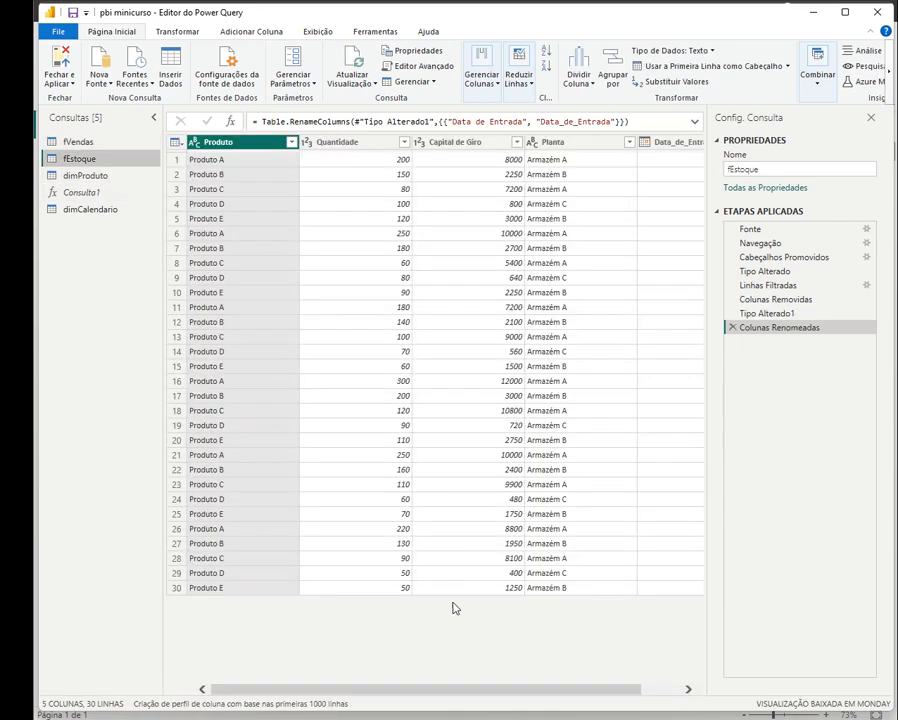
{"action": "right_click", "coordinate": [557, 143]}
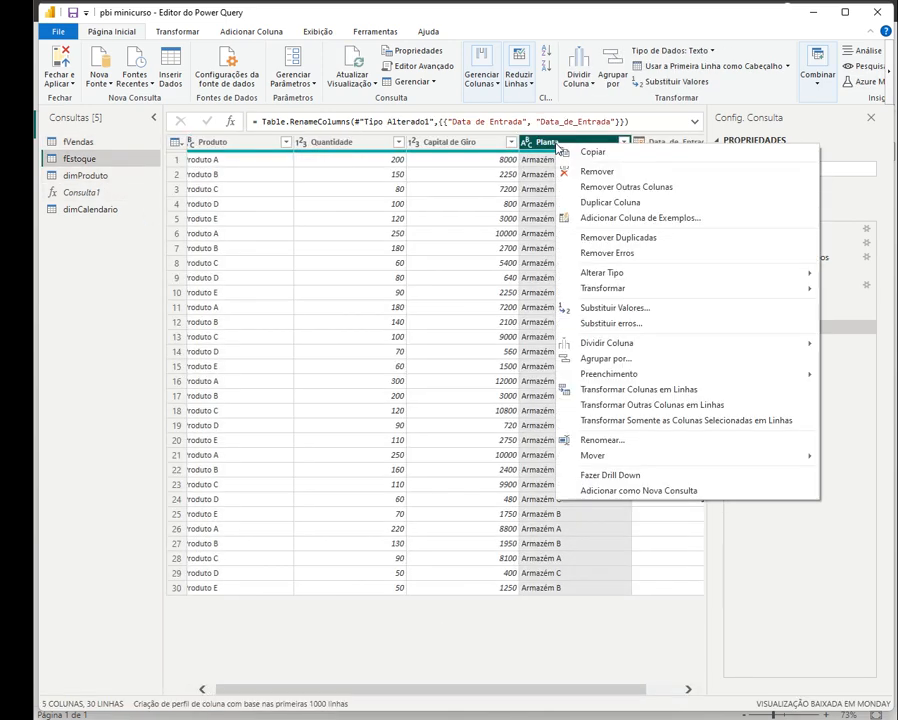
{"action": "left_click", "coordinate": [602, 172]}
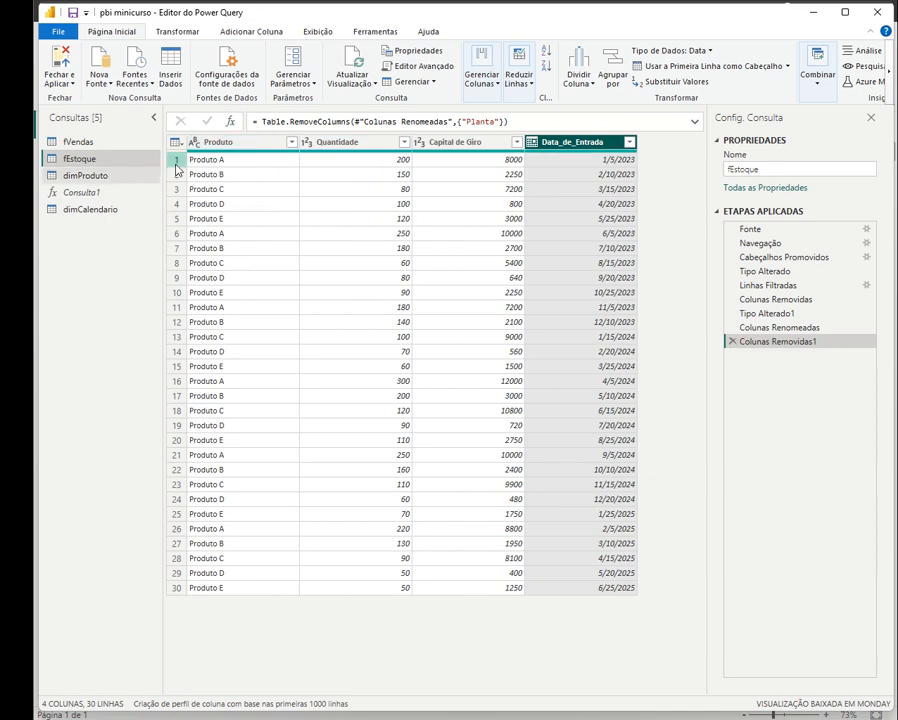
- Compare the Código do Produto and Produto columns of dimProduto with the Produto column of fEstoque
{"action": "left_click", "coordinate": [105, 176]}
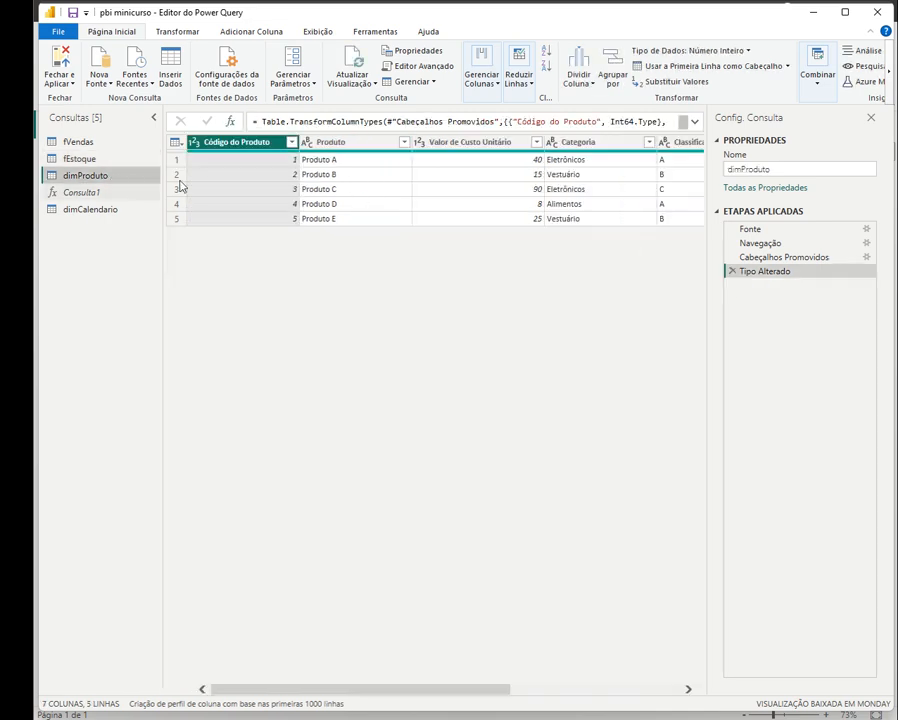
{"action": "left_click", "coordinate": [280, 166]}
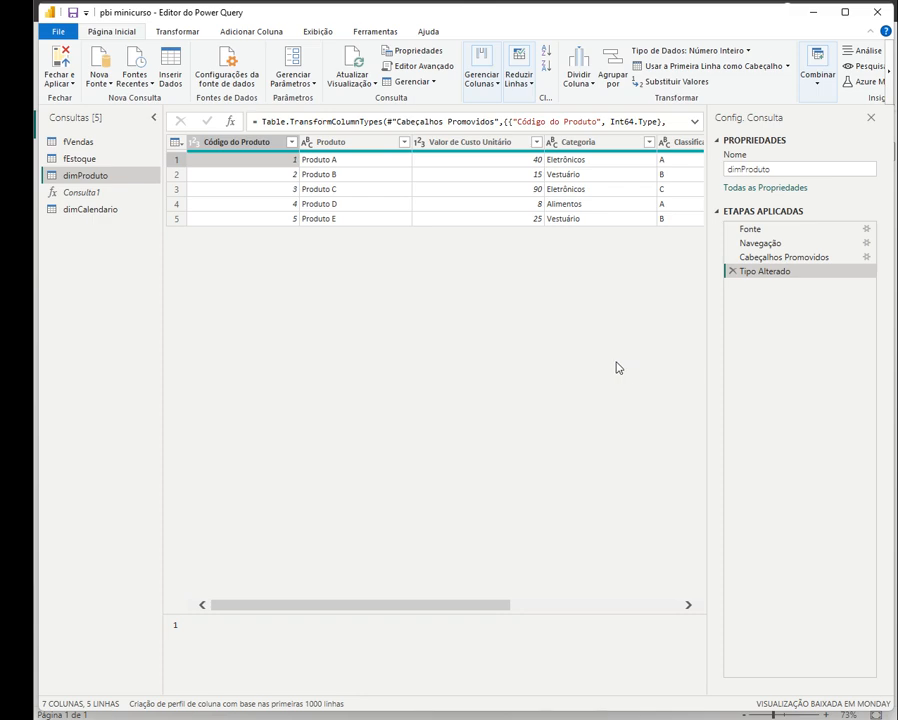
{"action": "left_click", "coordinate": [104, 160]}
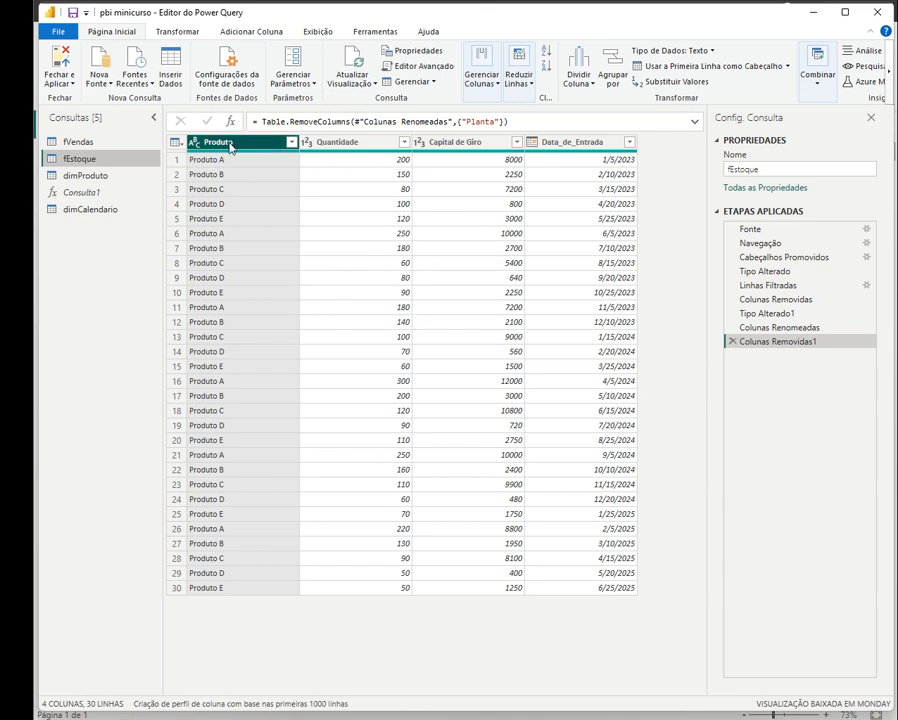
{"action": "left_click", "coordinate": [103, 177]}
{"action": "left_click", "coordinate": [345, 161]}
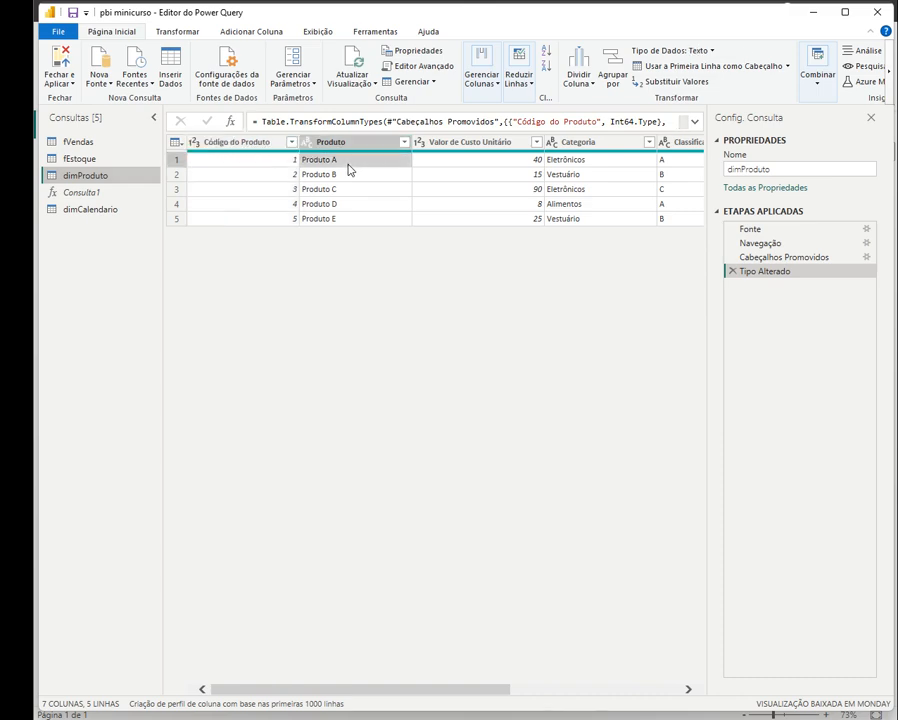
{"action": "left_click", "coordinate": [283, 160]}
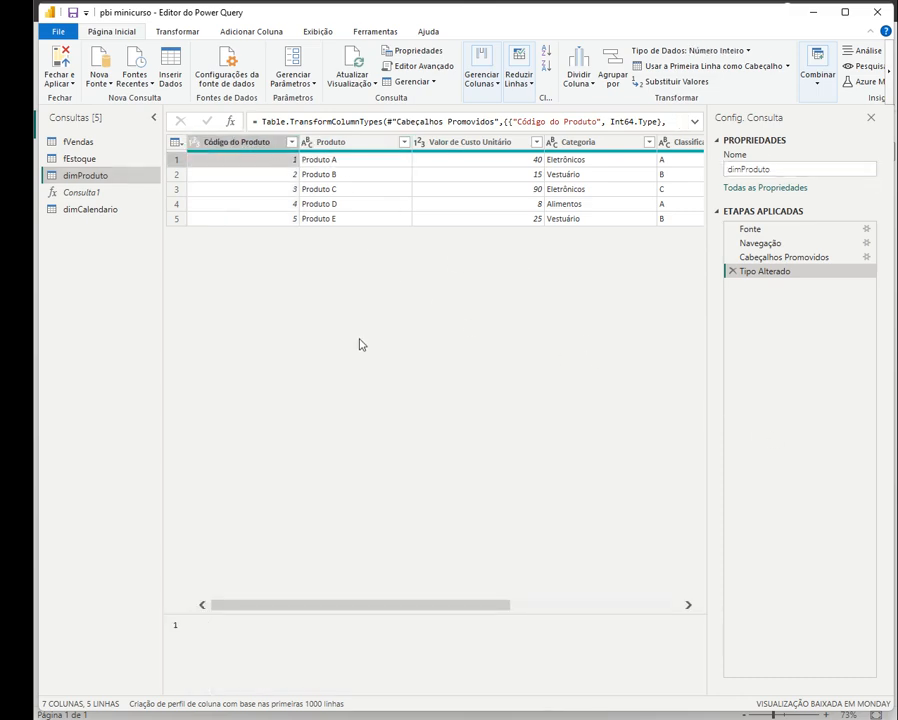
- Merge fEstoque with dimProduto, matching the Produto columns of both queries with a left outer join
{"action": "left_click", "coordinate": [118, 161]}
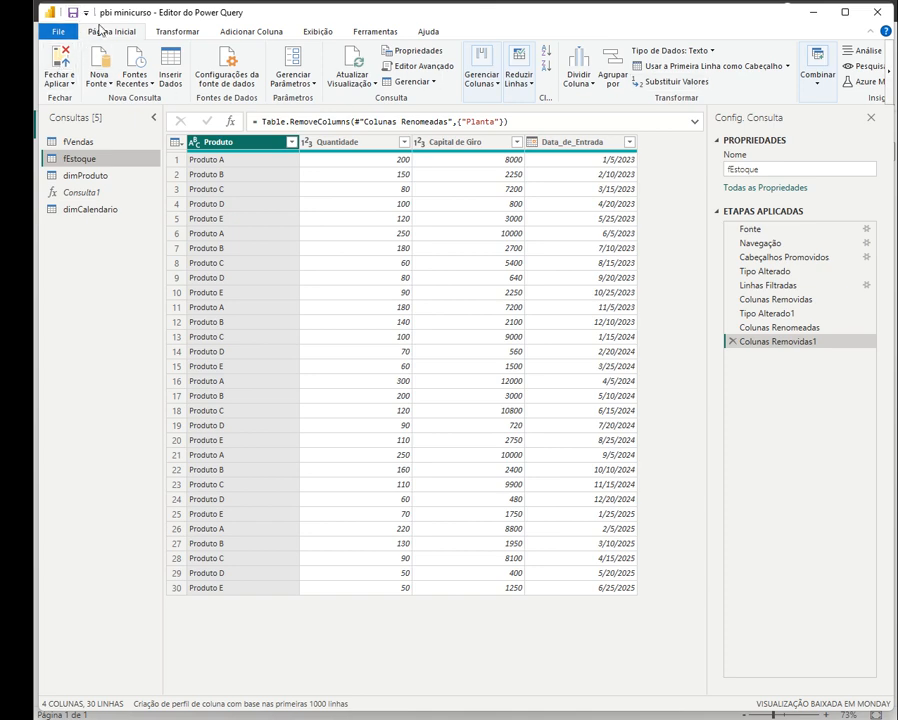
{"action": "left_click", "coordinate": [818, 81]}
{"action": "left_click", "coordinate": [829, 112]}
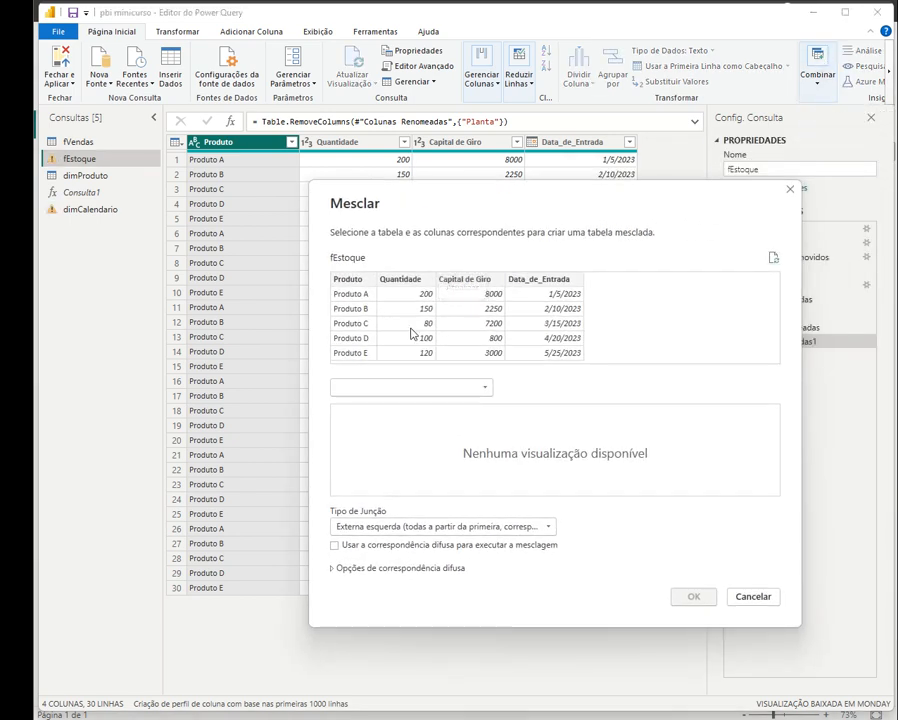
{"action": "left_click", "coordinate": [396, 388]}
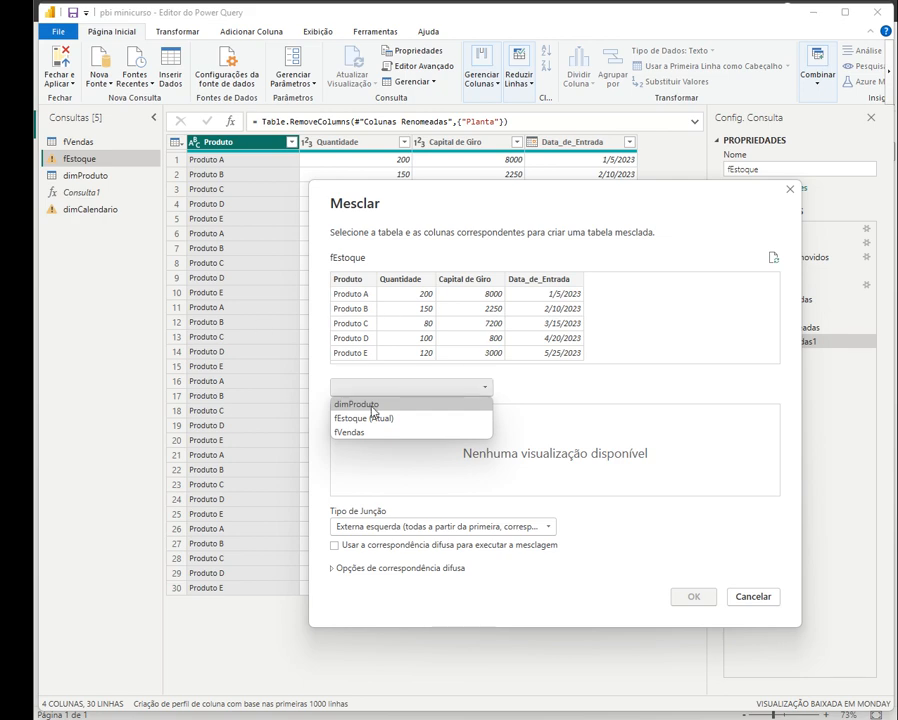
{"action": "left_click", "coordinate": [360, 404]}
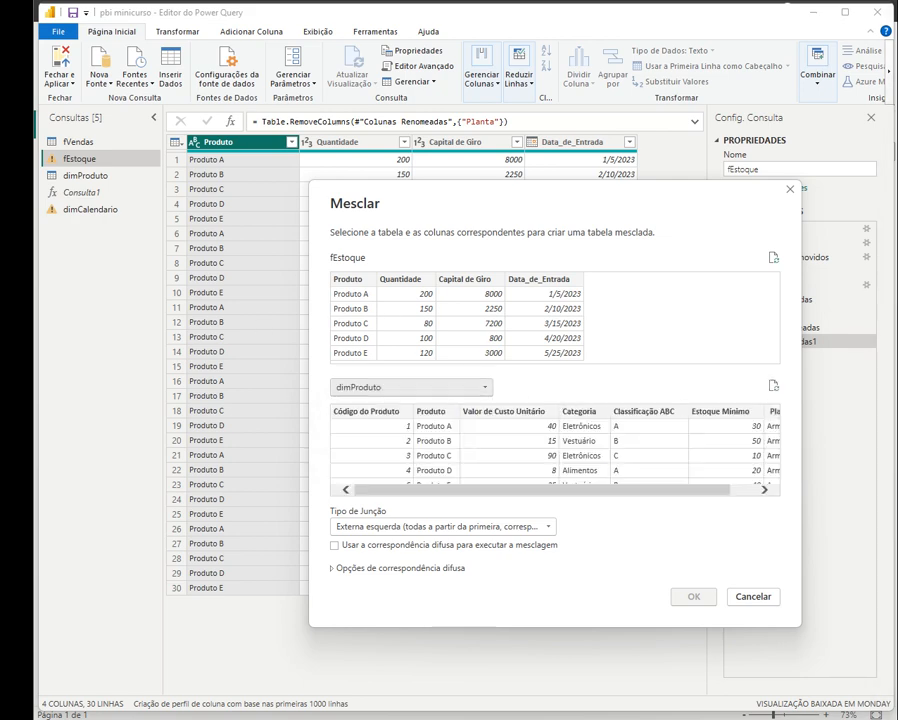
{"action": "left_click", "coordinate": [345, 282]}
{"action": "left_click", "coordinate": [452, 424]}
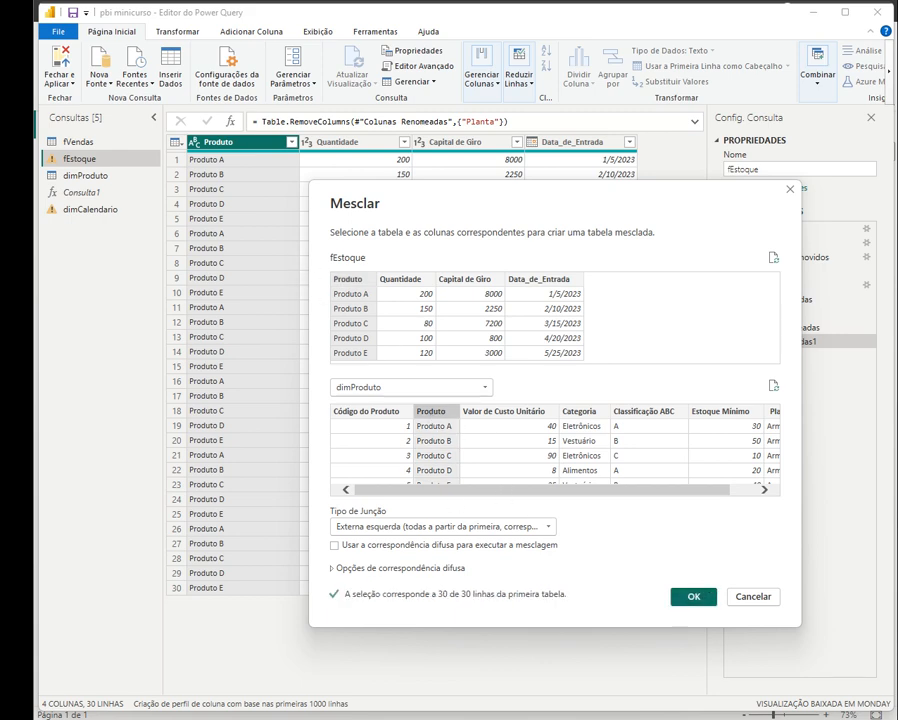
{"action": "left_click", "coordinate": [694, 597]}
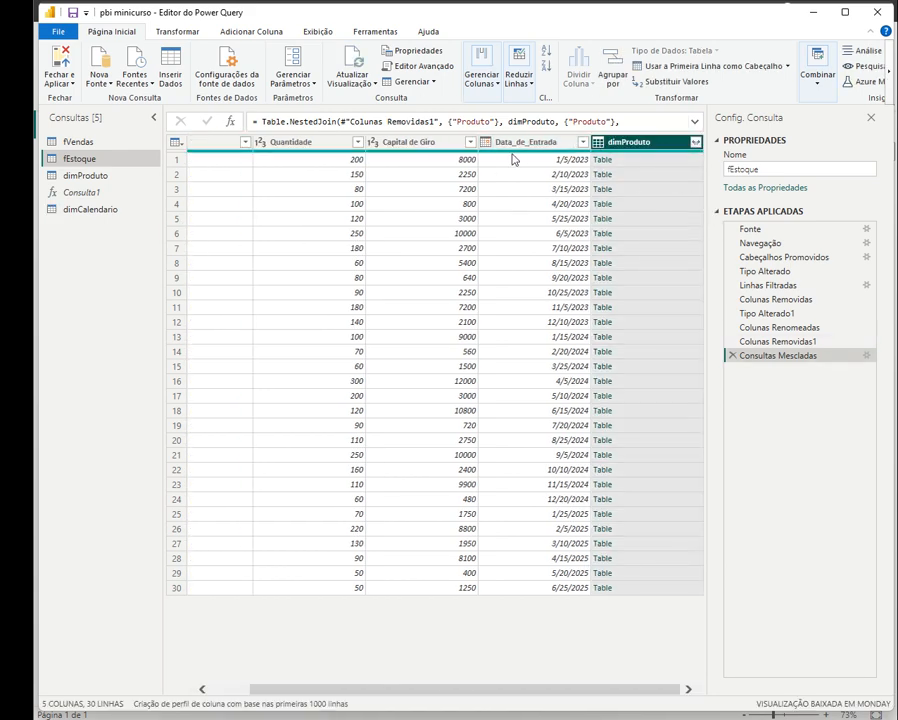
- Expand the merged dimProduto column to only Código do Produto, without the original column name as prefix
{"action": "left_click", "coordinate": [697, 146]}
{"action": "left_click", "coordinate": [540, 199]}
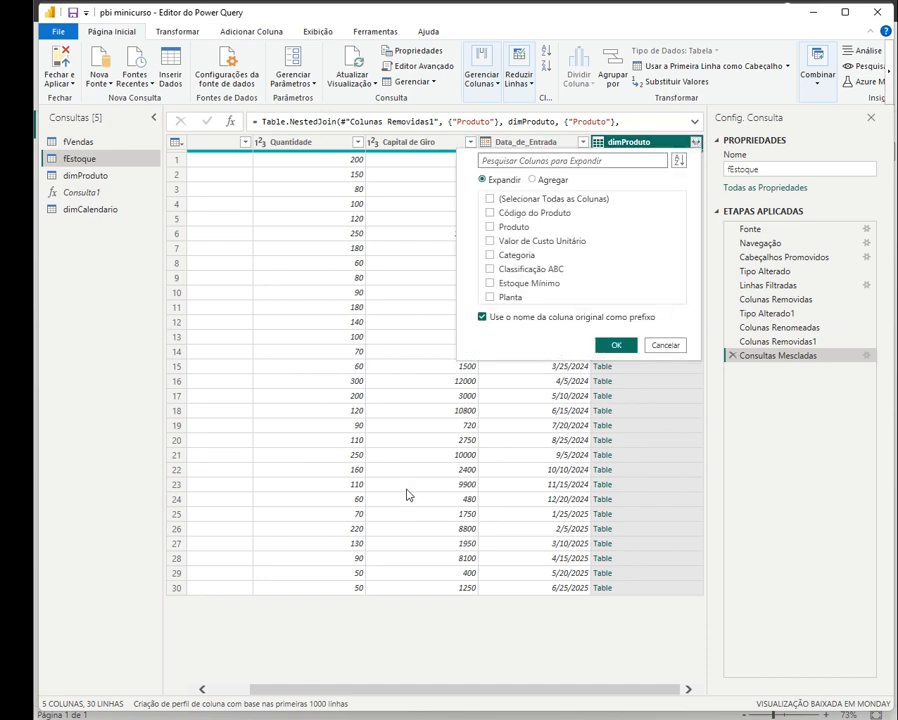
{"action": "left_click", "coordinate": [506, 213]}
{"action": "left_click", "coordinate": [483, 317]}
{"action": "left_click", "coordinate": [616, 344]}
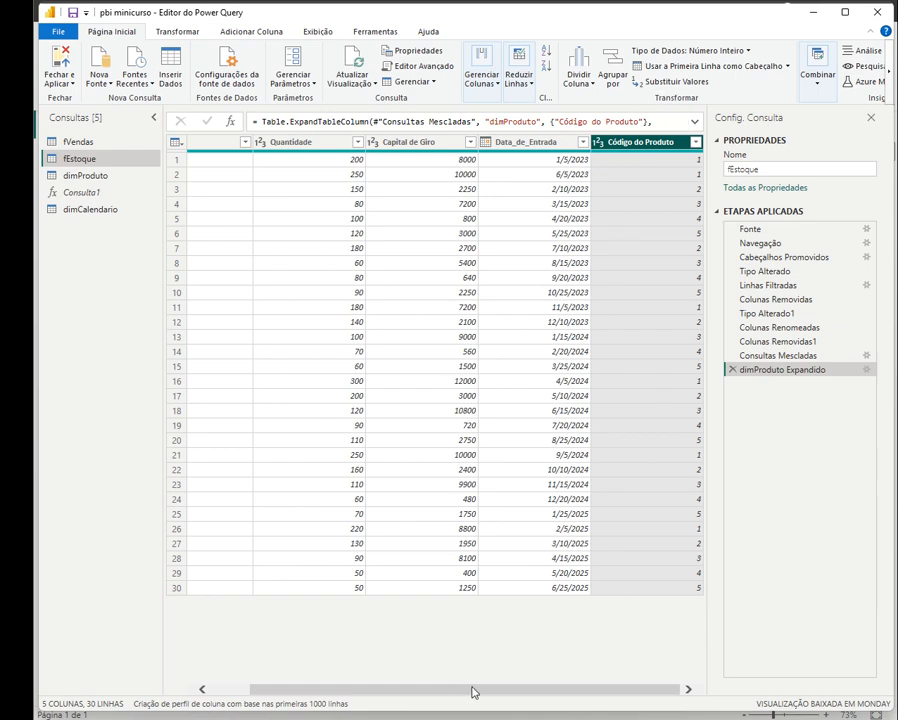
- Remove the Produto column from the fEstoque query
{"action": "right_click", "coordinate": [247, 144]}
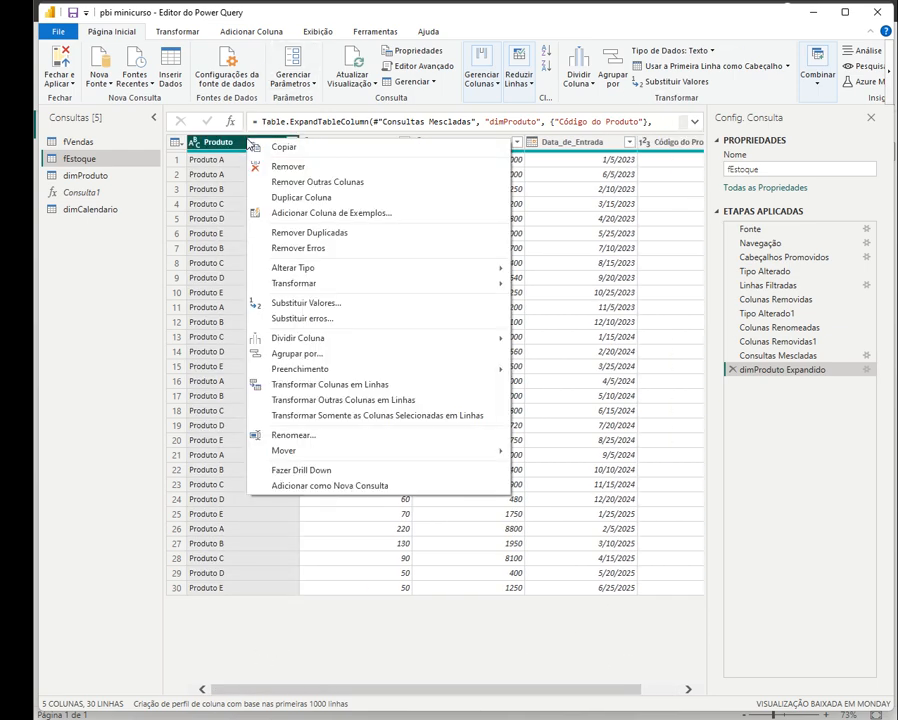
{"action": "left_click", "coordinate": [298, 167]}
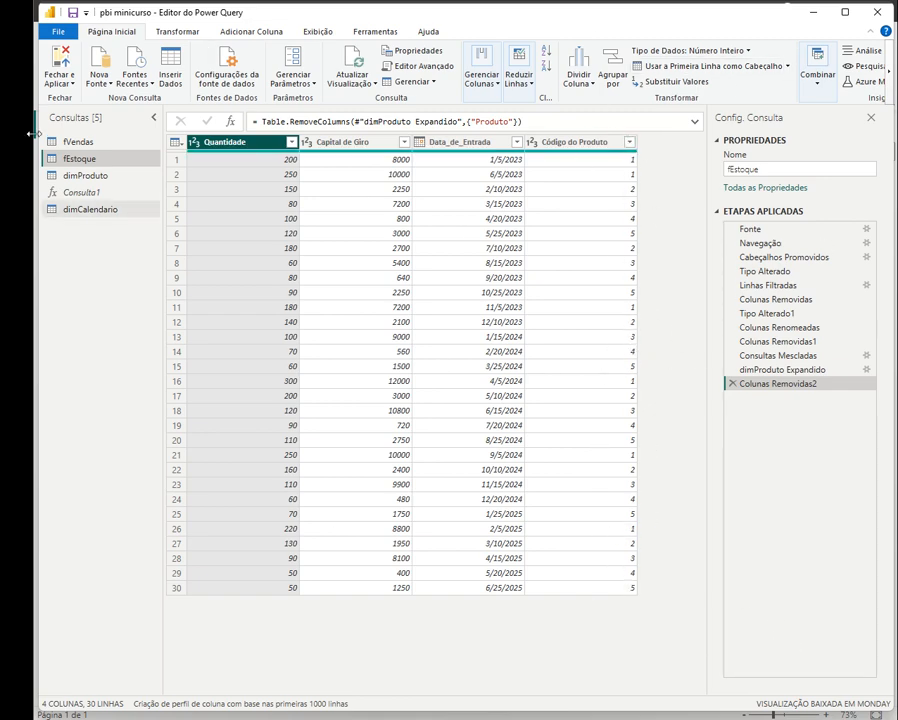
- Merge fVendas with dimProduto, matching the Produto columns of both queries with a left outer join
{"action": "left_click", "coordinate": [88, 143]}
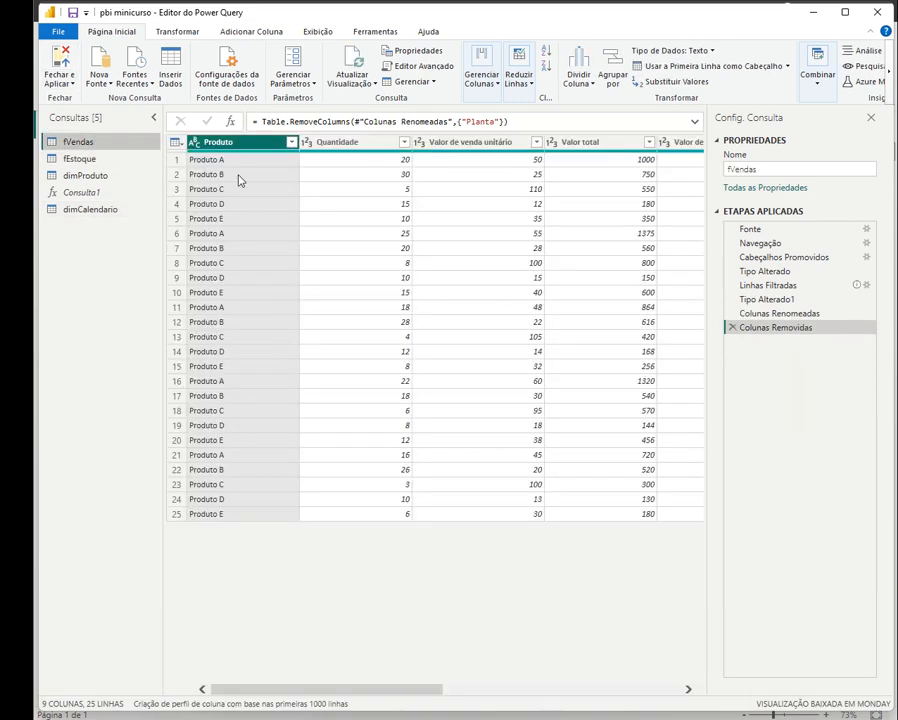
{"action": "left_click", "coordinate": [816, 85]}
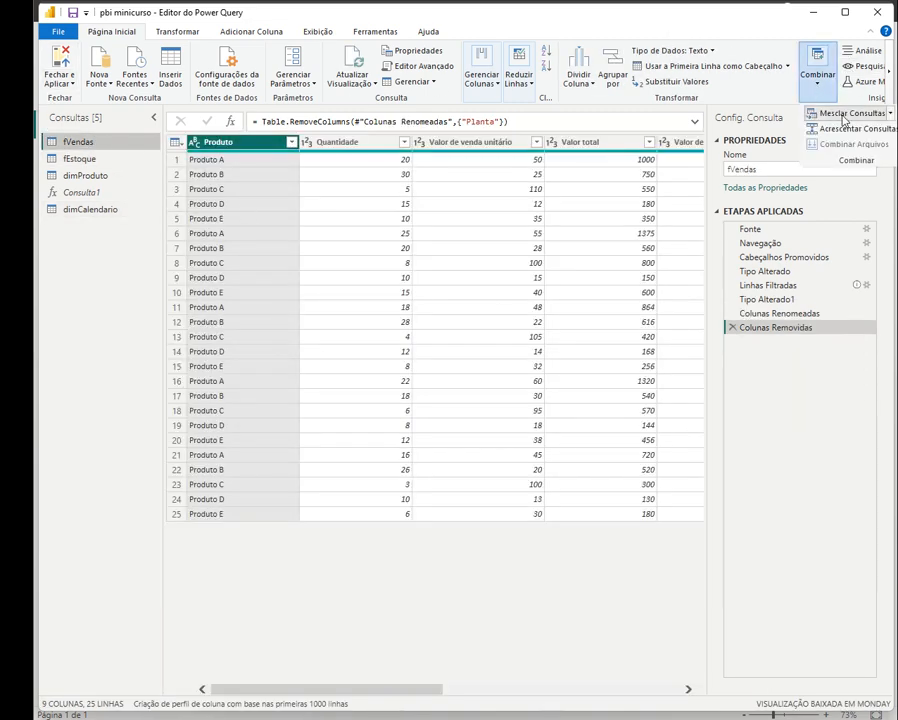
{"action": "left_click", "coordinate": [845, 113]}
{"action": "left_click", "coordinate": [310, 365]}
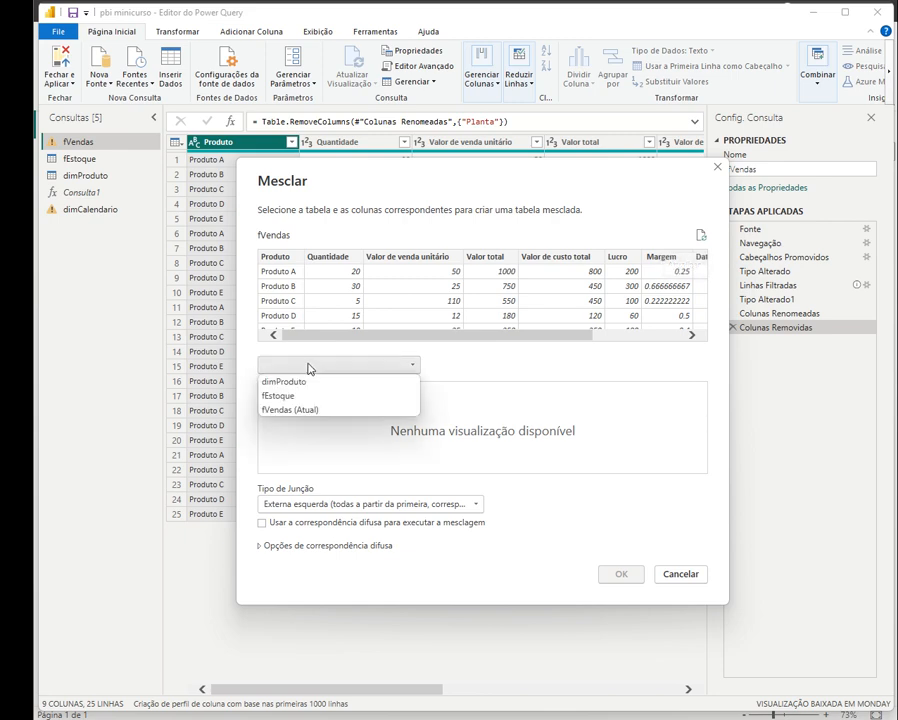
{"action": "left_click", "coordinate": [308, 395]}
{"action": "left_click", "coordinate": [298, 367]}
{"action": "left_click", "coordinate": [289, 383]}
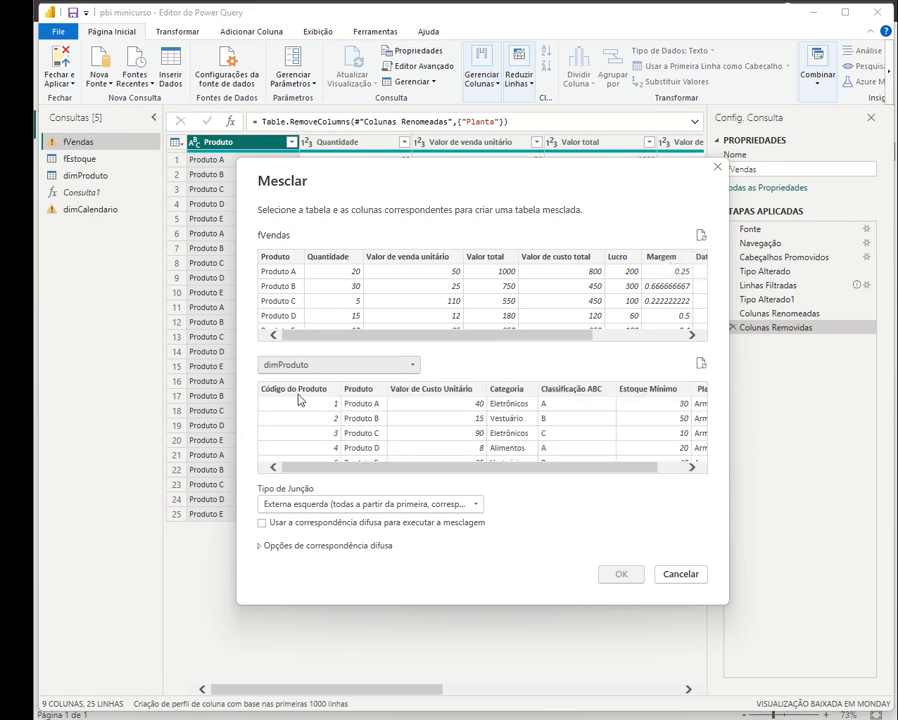
{"action": "left_click", "coordinate": [356, 389]}
{"action": "left_click", "coordinate": [275, 258]}
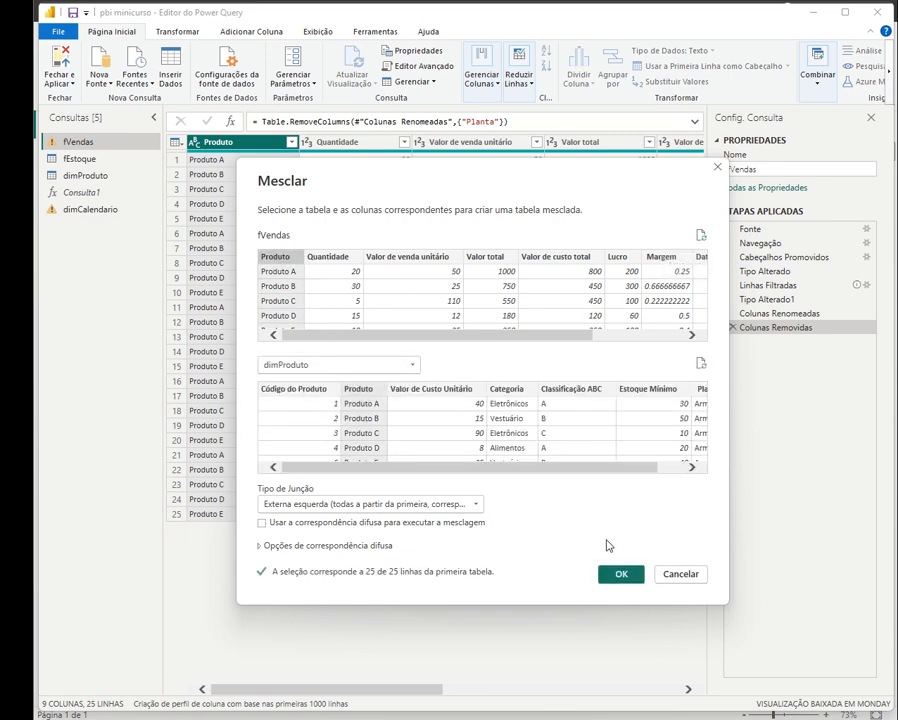
{"action": "left_click", "coordinate": [621, 573]}
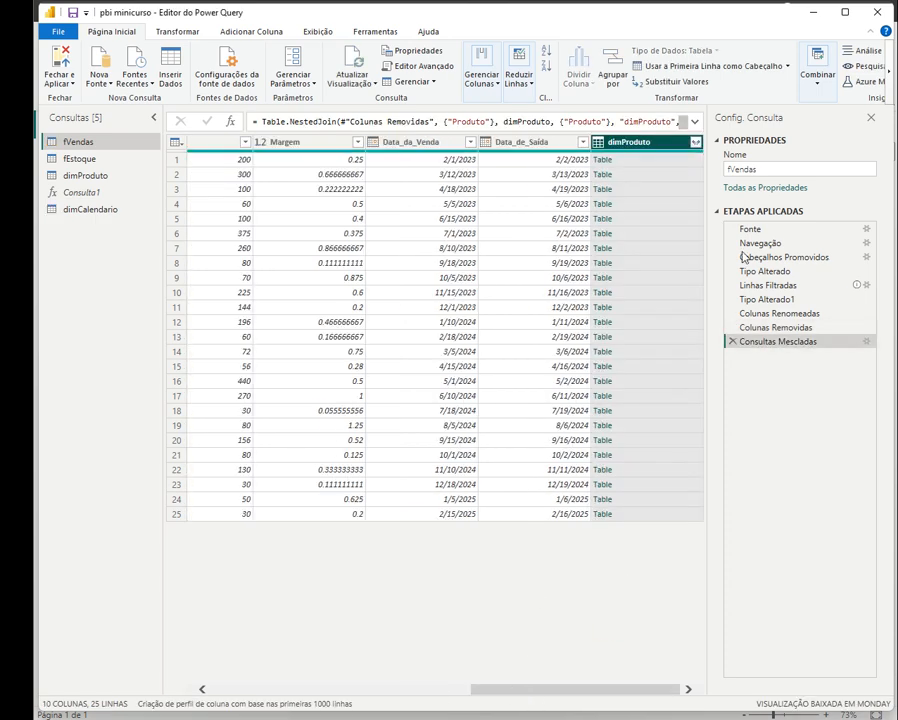
- Expand fVendas's merged dimProduto column to only Código do Produto, without the original column name as prefix
{"action": "left_click", "coordinate": [695, 142]}
{"action": "left_click", "coordinate": [566, 200]}
{"action": "left_click", "coordinate": [545, 213]}
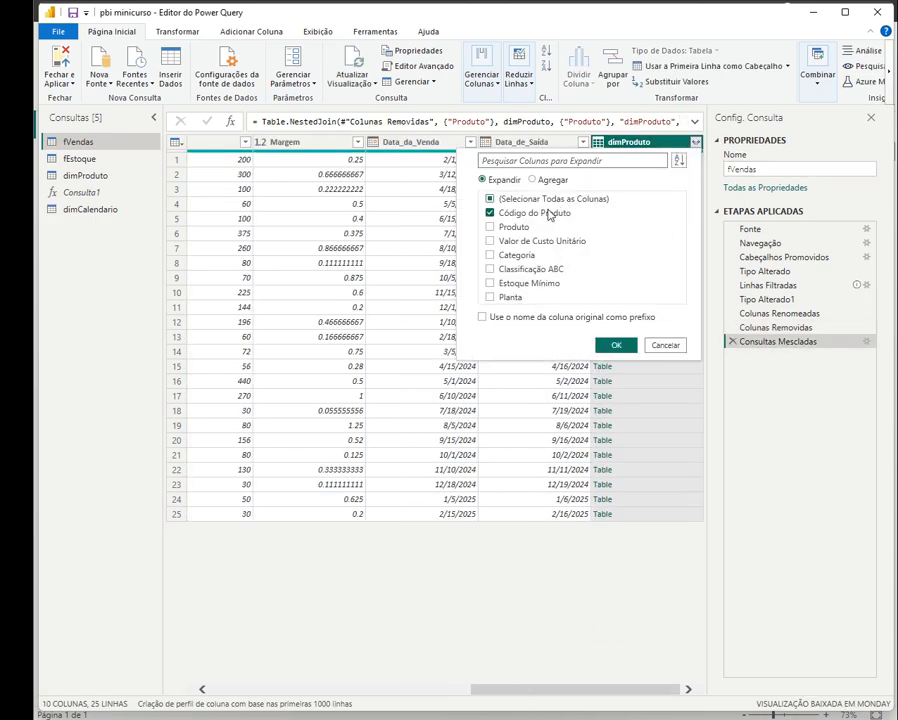
{"action": "left_click", "coordinate": [615, 344]}
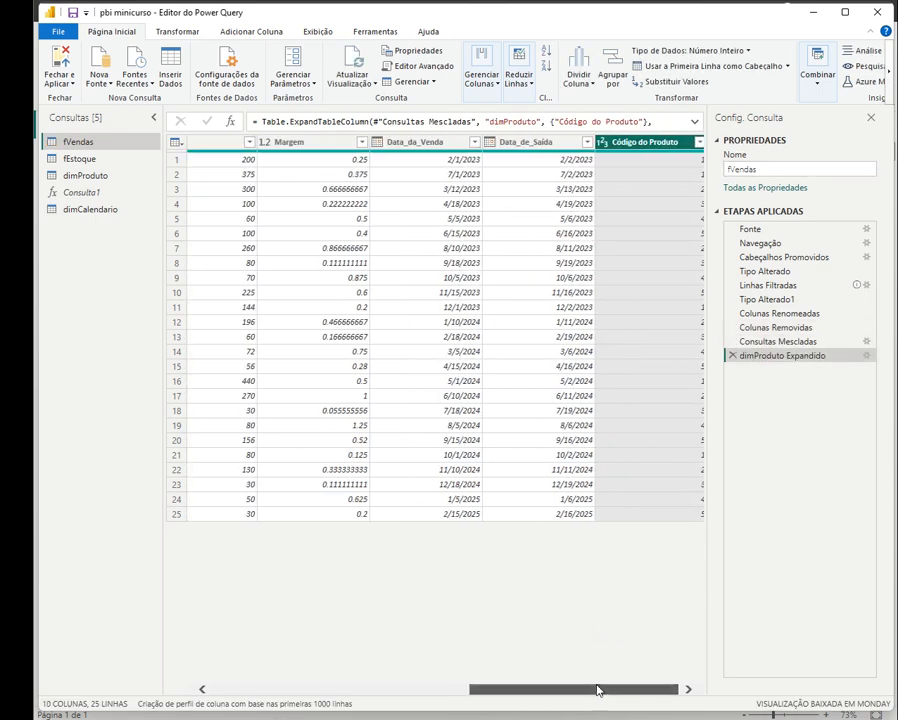
- Remove the Produto column from the fVendas query, then close the query editor and apply the changes
{"action": "left_click_drag", "start_coordinate": [598, 688], "coordinate": [294, 640]}
{"action": "right_click", "coordinate": [245, 150]}
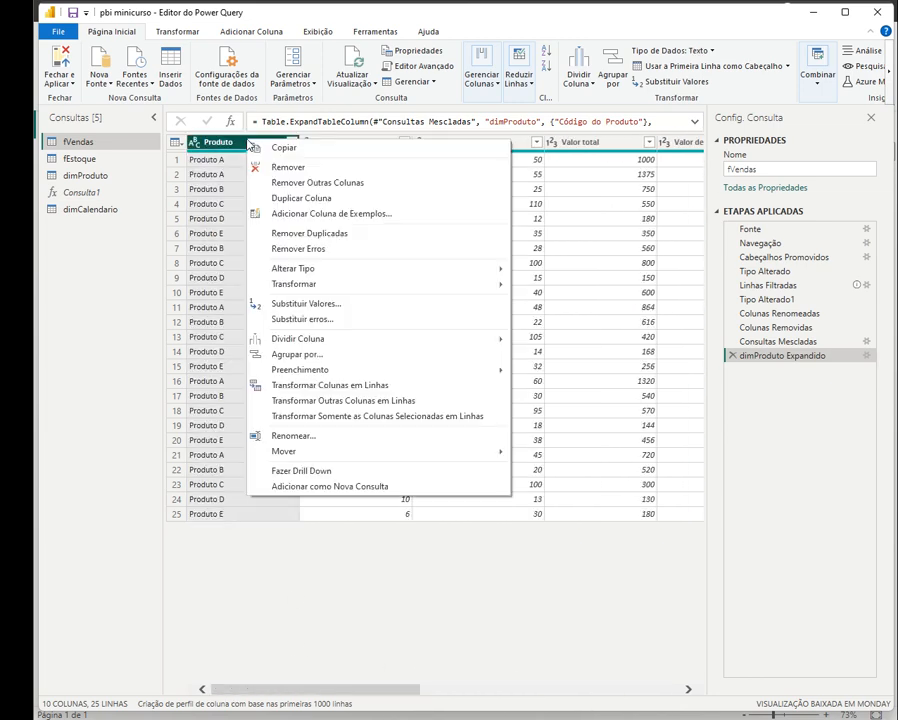
{"action": "left_click", "coordinate": [300, 178]}
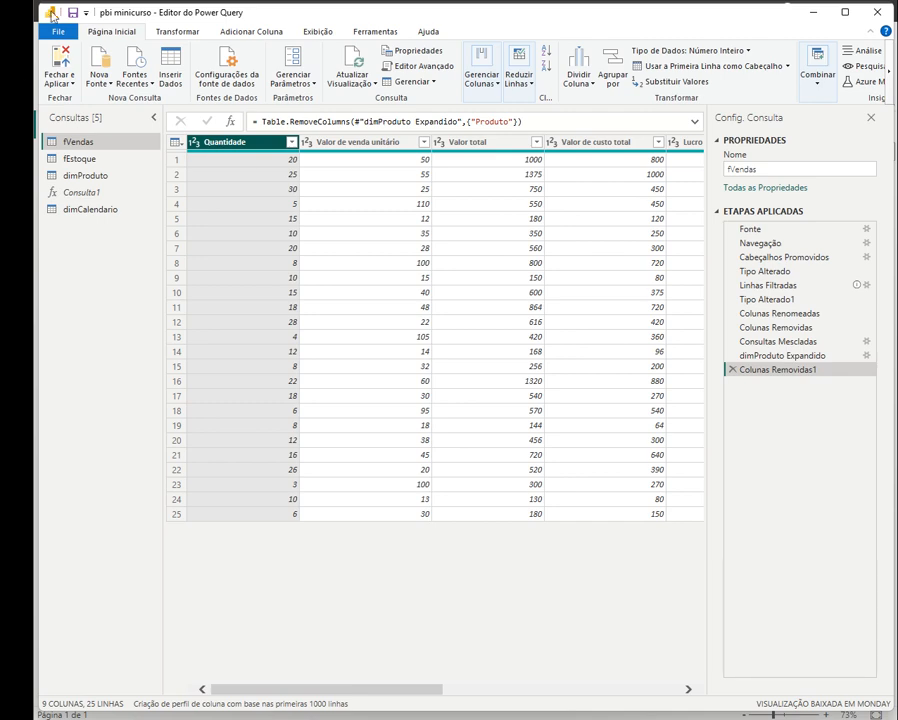
{"action": "left_click", "coordinate": [63, 60]}
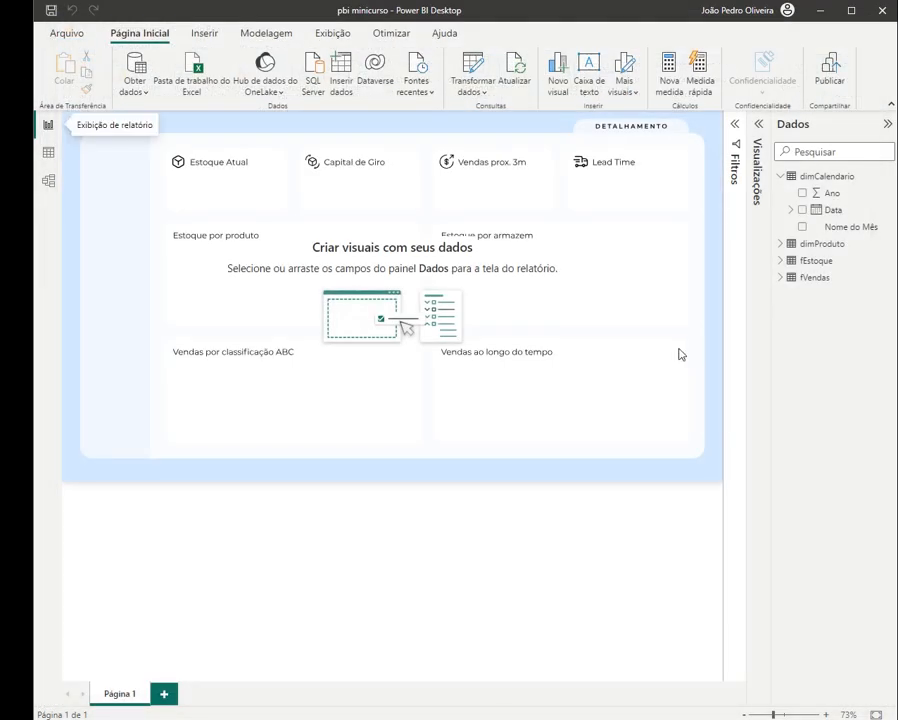
- Rearrange the model diagram so dimProduto sits above fEstoque and dimCalendario sits above fVendas
{"action": "left_click_drag", "start_coordinate": [514, 306], "coordinate": [498, 270]}
{"action": "left_click", "coordinate": [48, 180]}
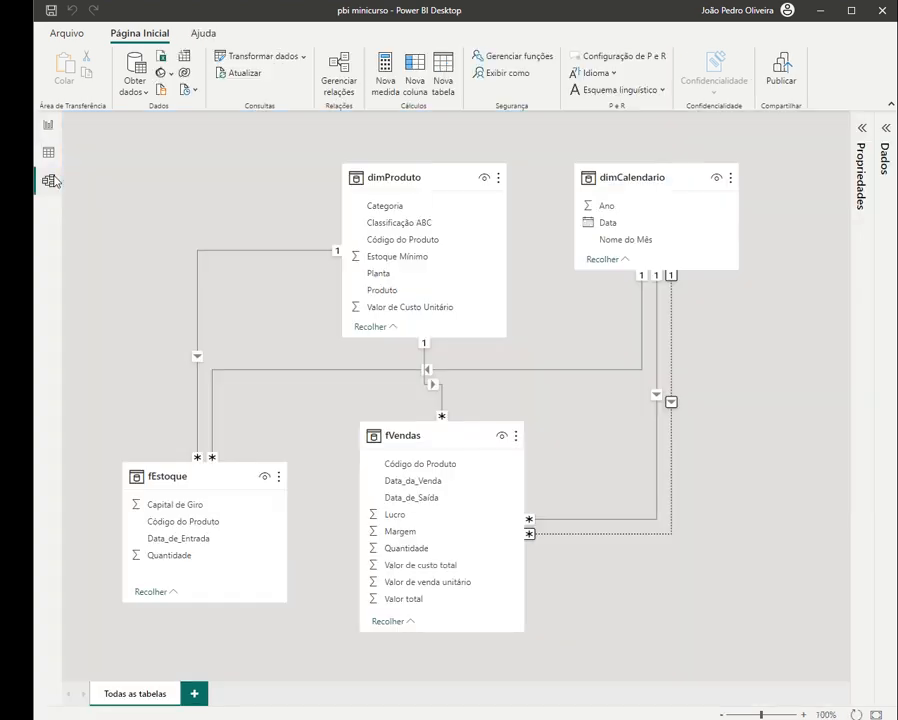
{"action": "left_click_drag", "start_coordinate": [409, 436], "coordinate": [415, 498]}
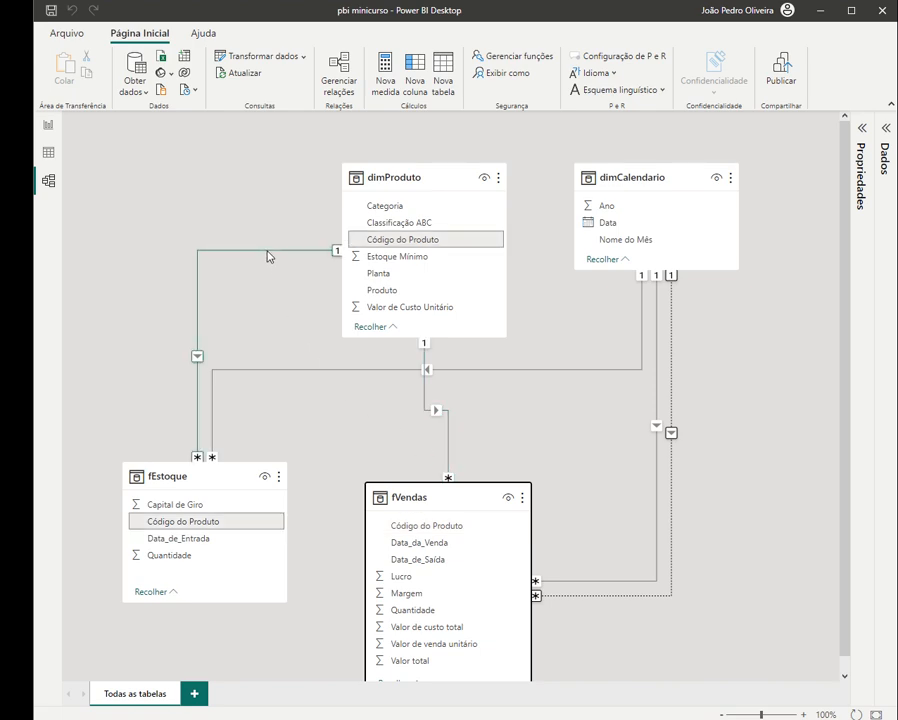
{"action": "left_click_drag", "start_coordinate": [436, 484], "coordinate": [443, 416]}
{"action": "left_click", "coordinate": [885, 130]}
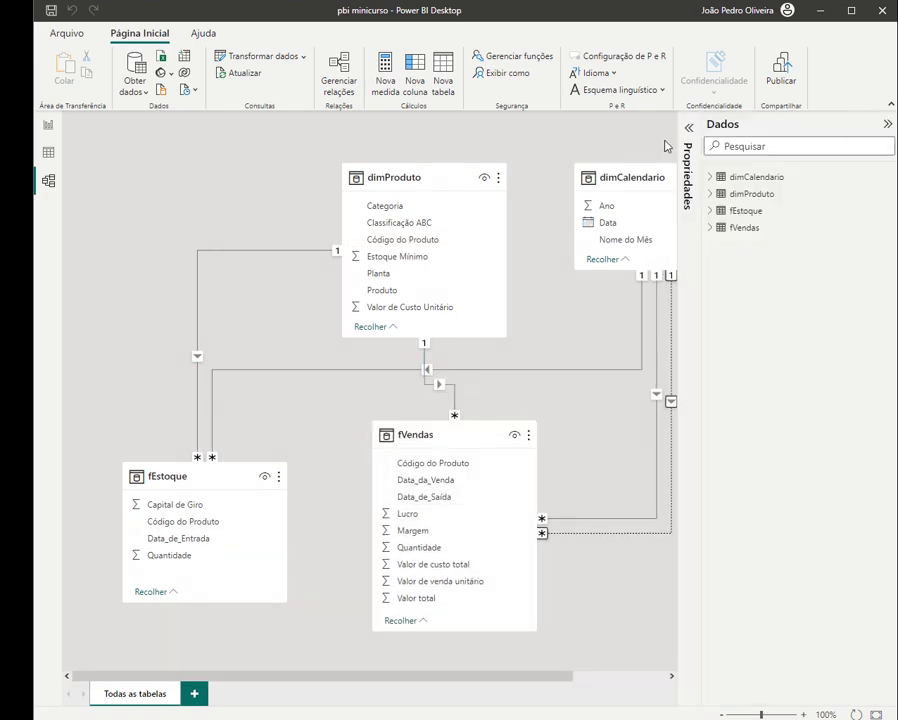
{"action": "left_click_drag", "start_coordinate": [409, 167], "coordinate": [265, 167]}
{"action": "left_click_drag", "start_coordinate": [626, 176], "coordinate": [427, 176]}
{"action": "left_click_drag", "start_coordinate": [292, 176], "coordinate": [233, 172]}
{"action": "left_click", "coordinate": [887, 124]}
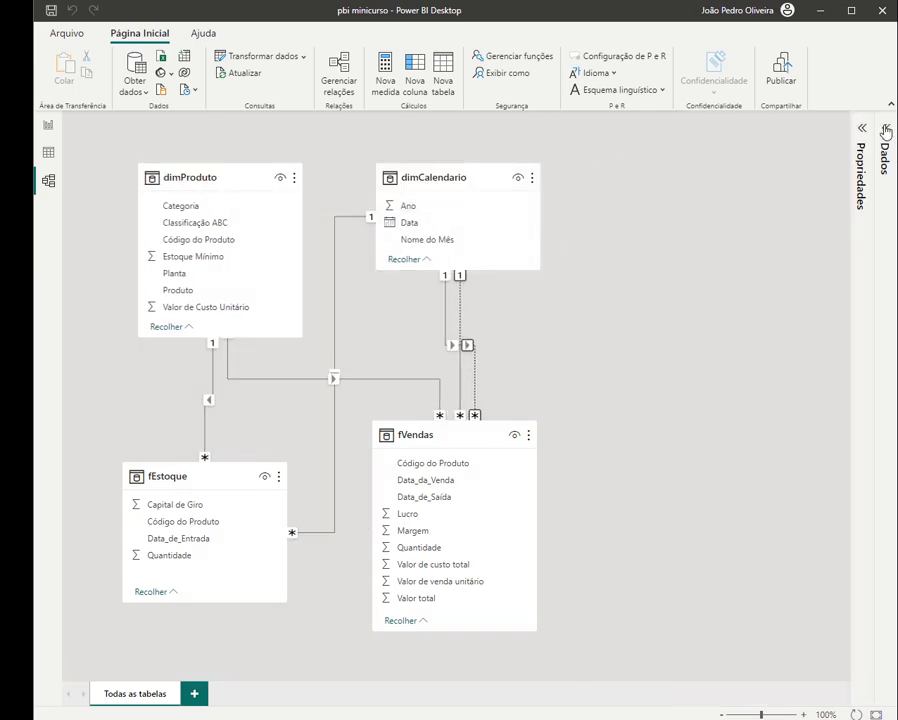
- Return to the report view and place a clustered bar chart in the Estoque por produto area
{"action": "left_click", "coordinate": [49, 125]}
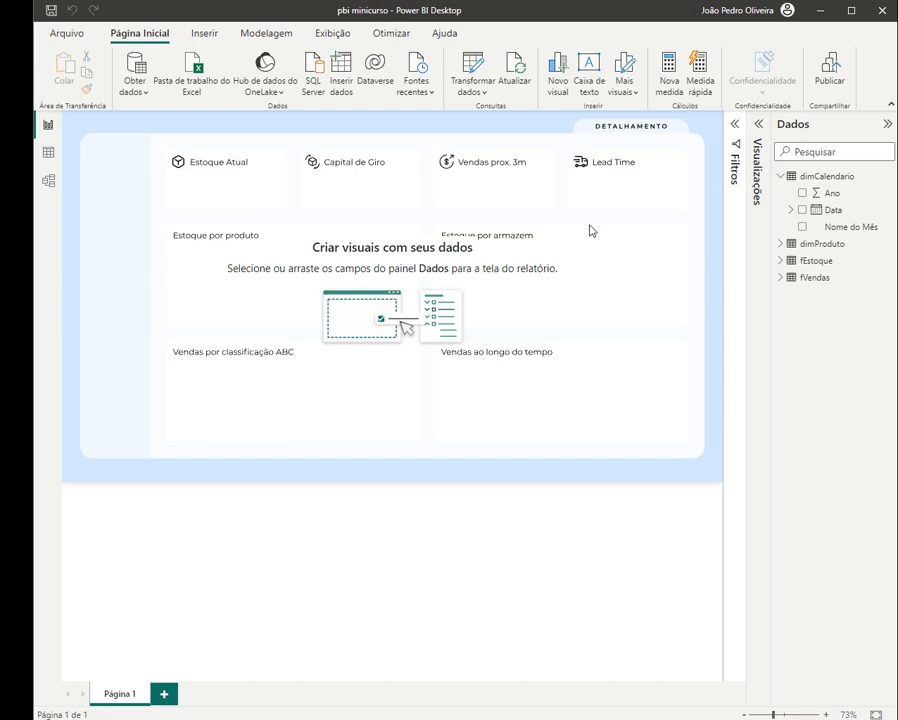
{"action": "left_click", "coordinate": [786, 178]}
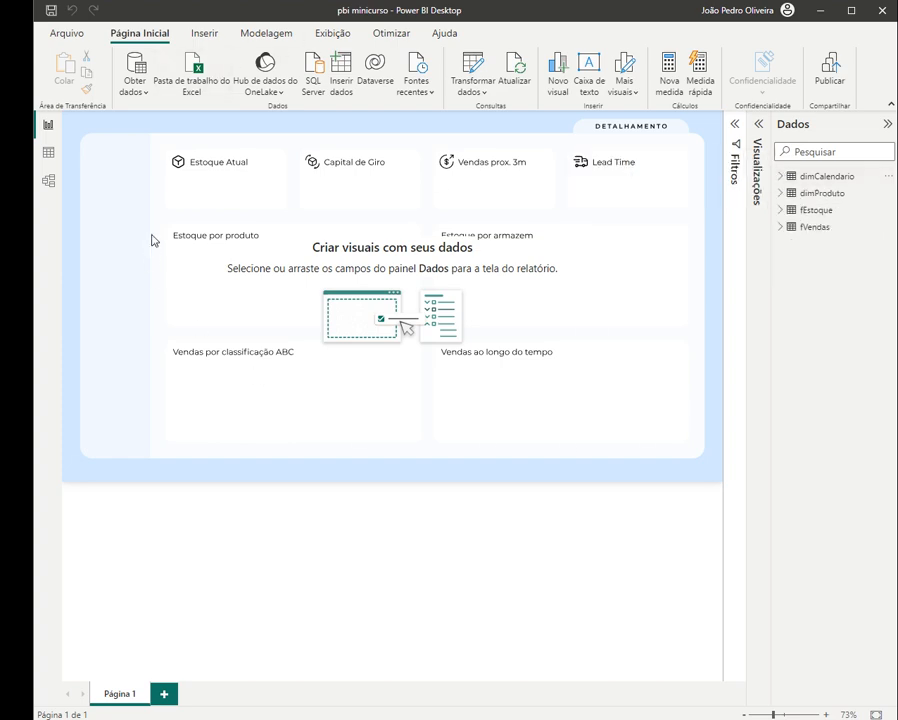
{"action": "left_click_drag", "start_coordinate": [154, 144], "coordinate": [708, 460]}
{"action": "left_click", "coordinate": [755, 193]}
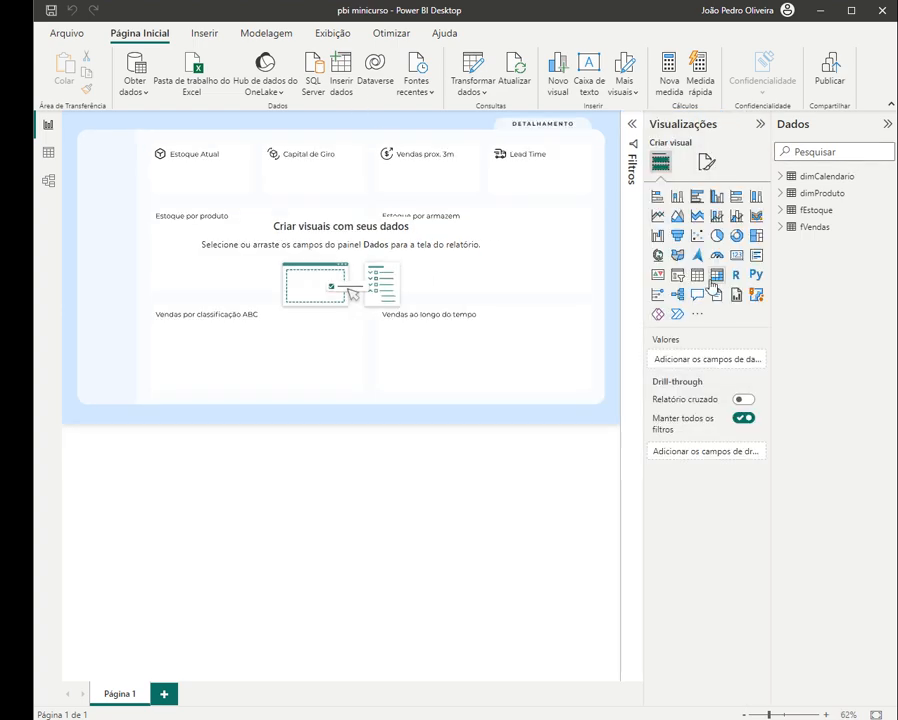
{"action": "left_click_drag", "start_coordinate": [697, 198], "coordinate": [232, 292]}
{"action": "left_click_drag", "start_coordinate": [269, 337], "coordinate": [358, 287]}
- Plot the sum of Quantidade from fEstoque by Produto from dimProduto in the bar chart
{"action": "left_click", "coordinate": [815, 210]}
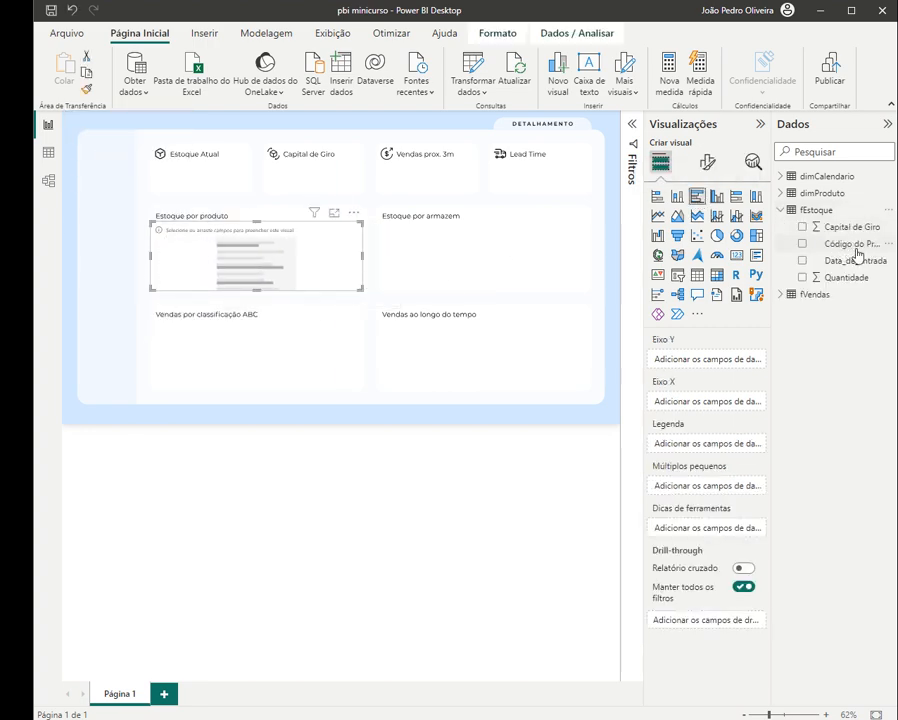
{"action": "left_click", "coordinate": [802, 277]}
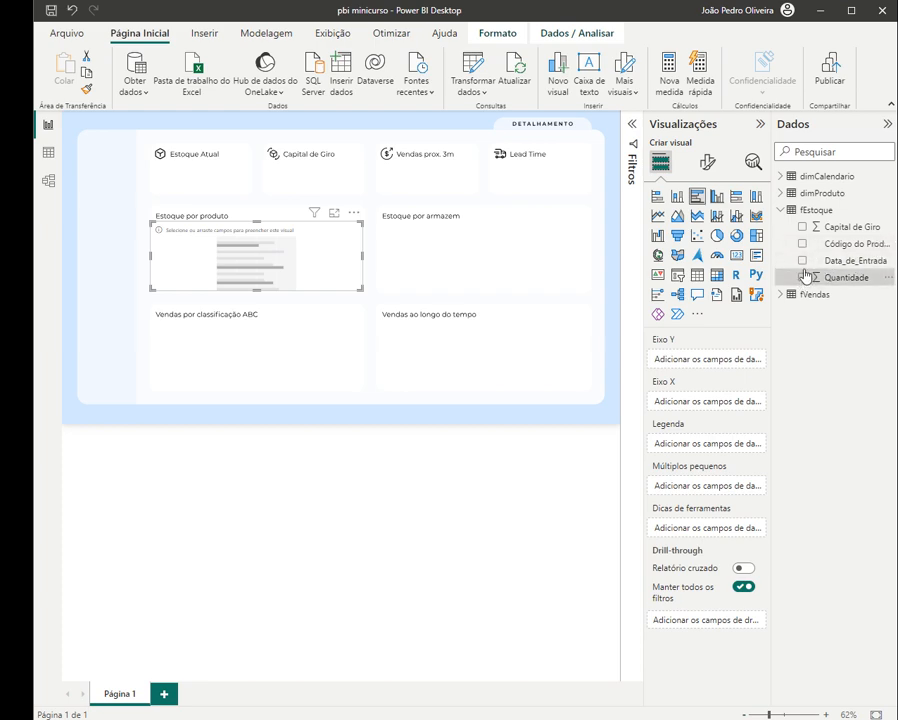
{"action": "left_click", "coordinate": [798, 193]}
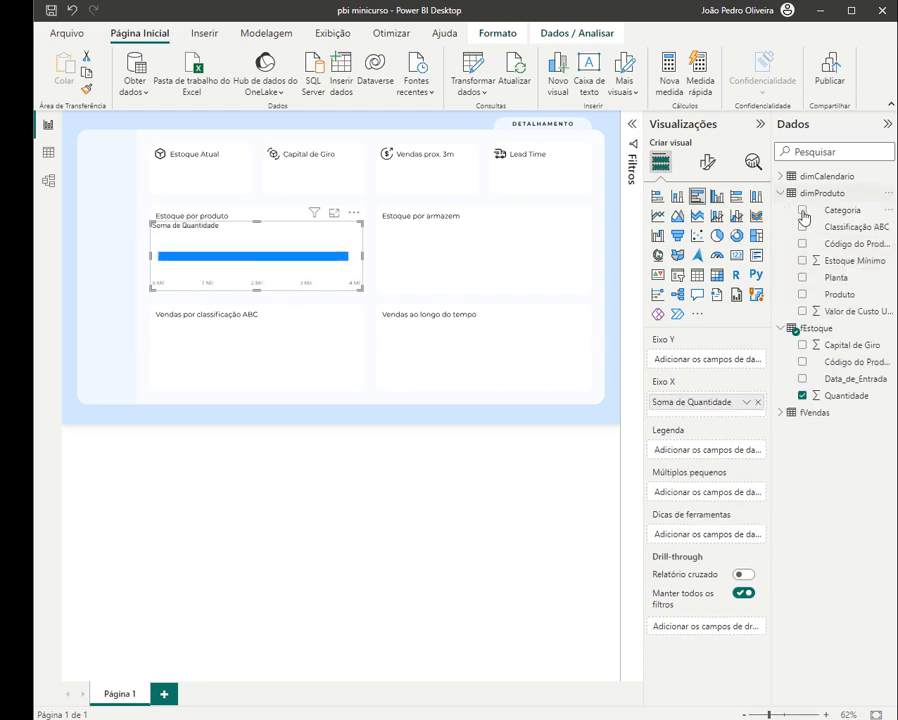
{"action": "left_click", "coordinate": [802, 294]}
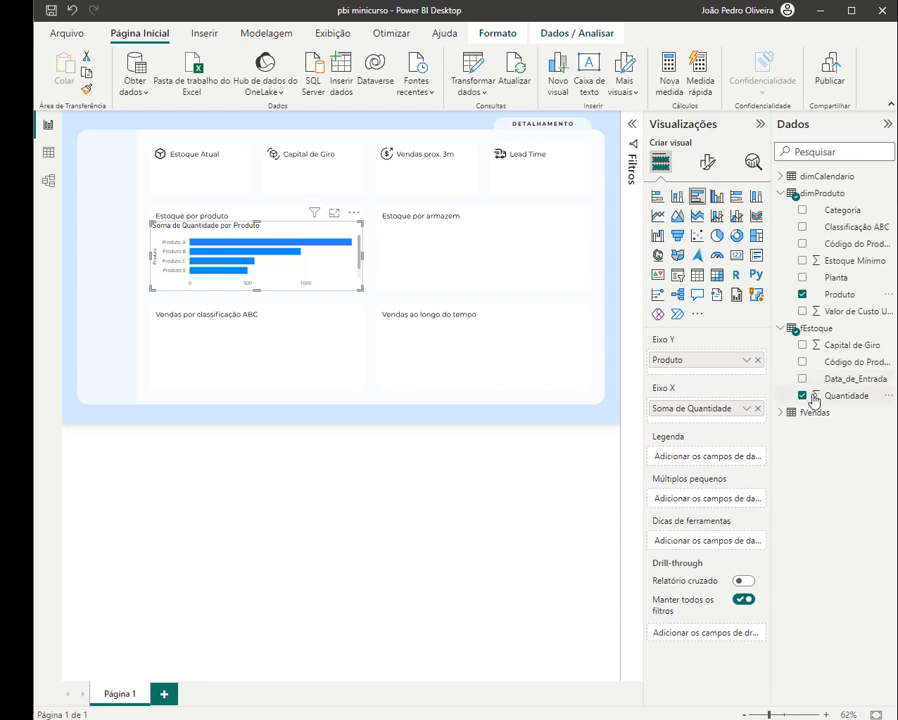
{"action": "left_click_drag", "start_coordinate": [836, 396], "coordinate": [745, 426]}
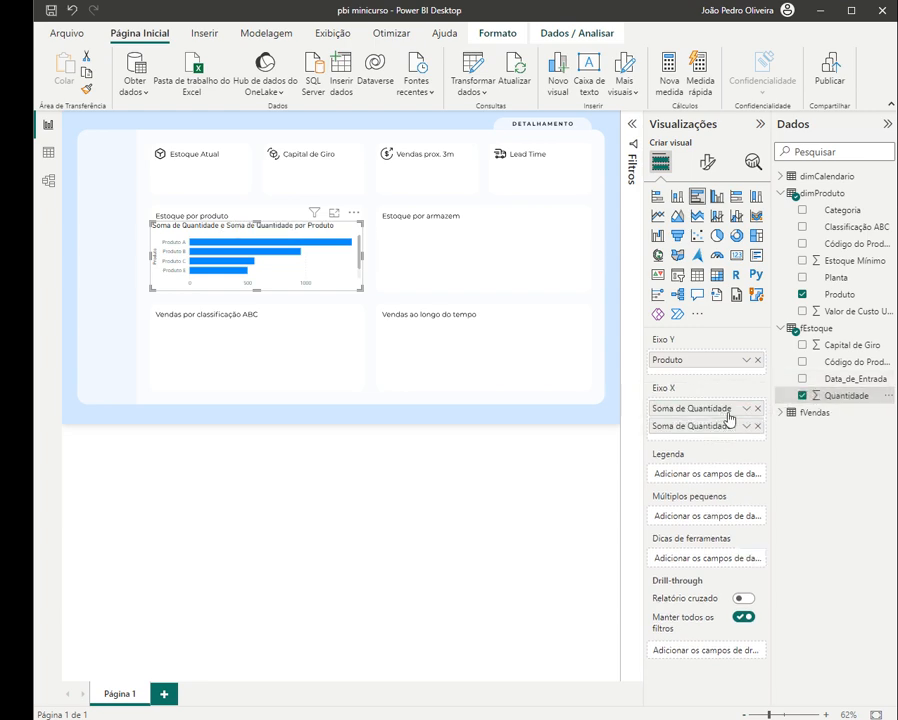
{"action": "left_click", "coordinate": [758, 426]}
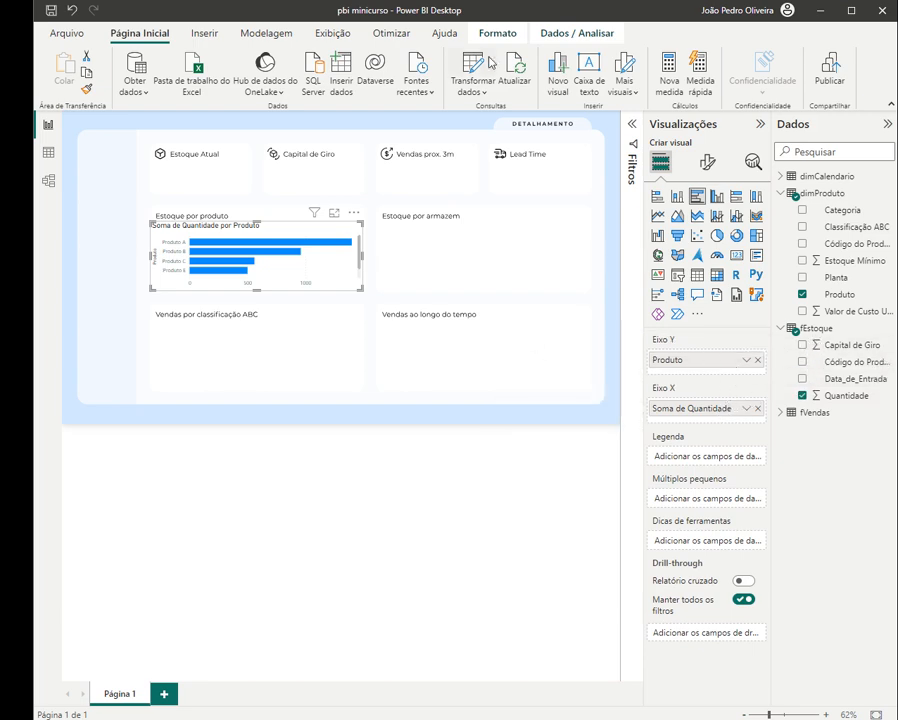
{"action": "left_click", "coordinate": [368, 33]}
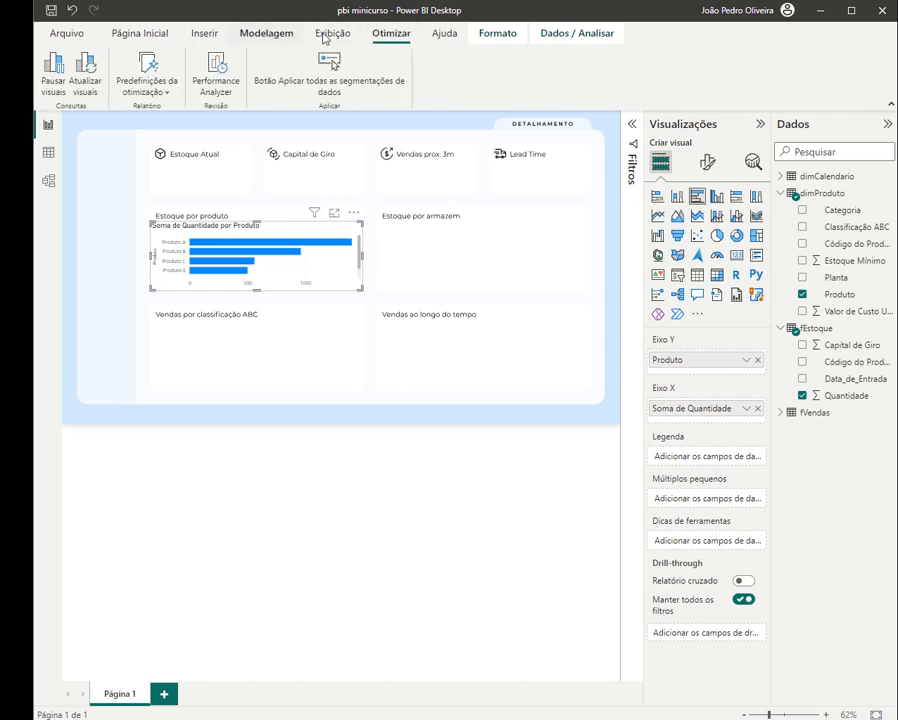
{"action": "left_click", "coordinate": [335, 35]}
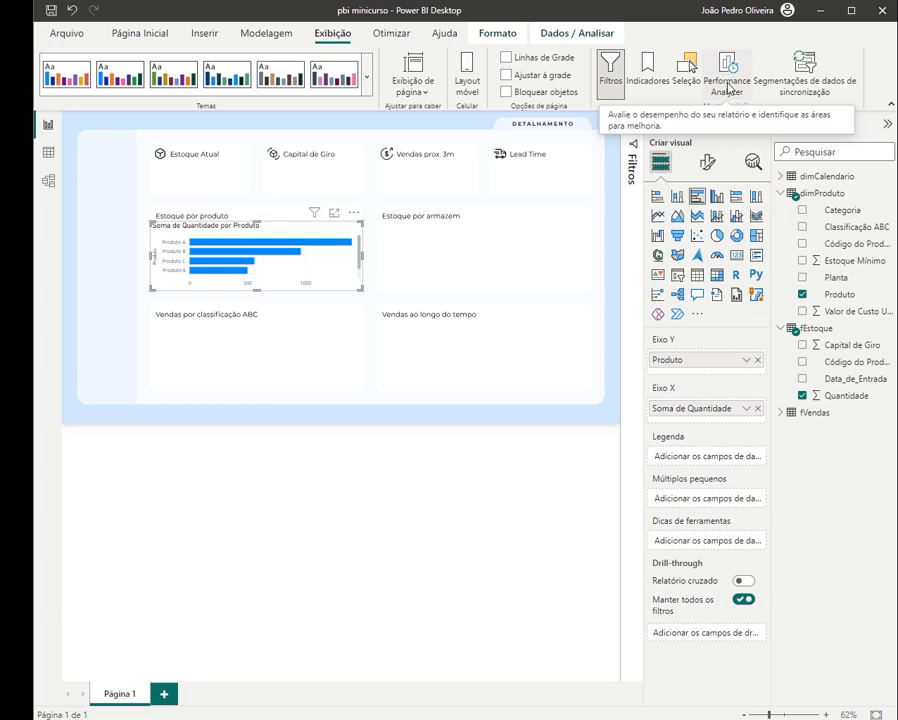
{"action": "left_click", "coordinate": [137, 33]}
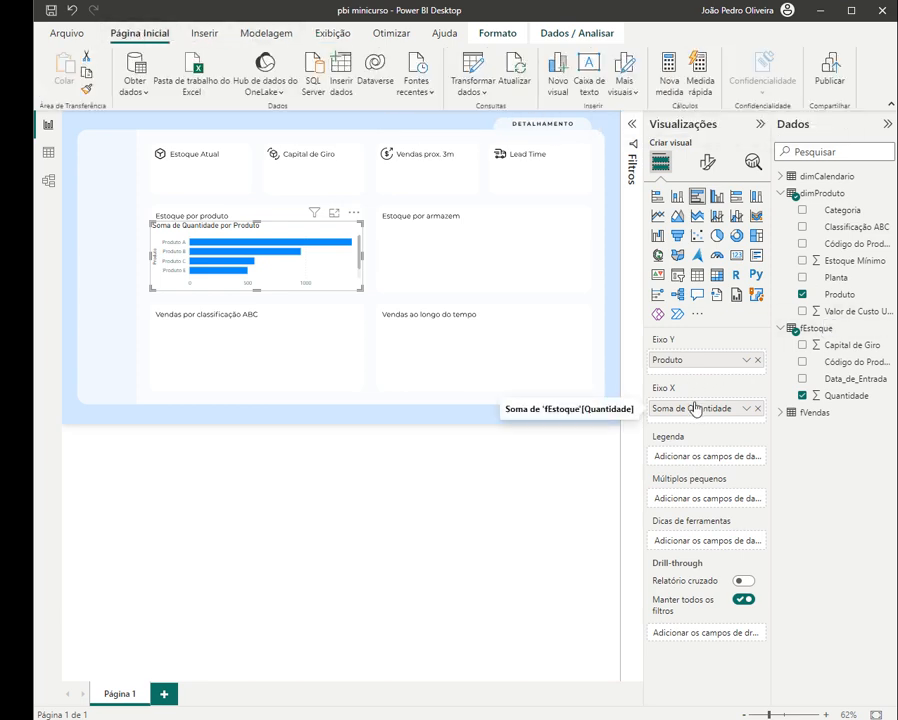
- Remove Quantidade from the bar chart's X axis and delete the chart from the Estoque por produto area
{"action": "left_click", "coordinate": [782, 413]}
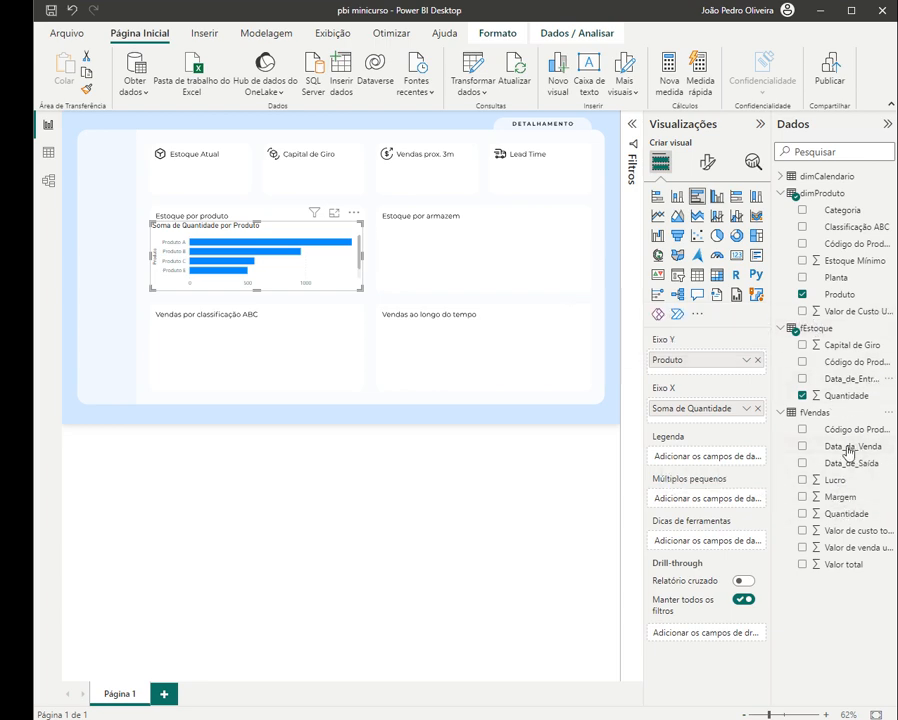
{"action": "left_click", "coordinate": [757, 408]}
{"action": "left_click", "coordinate": [790, 330]}
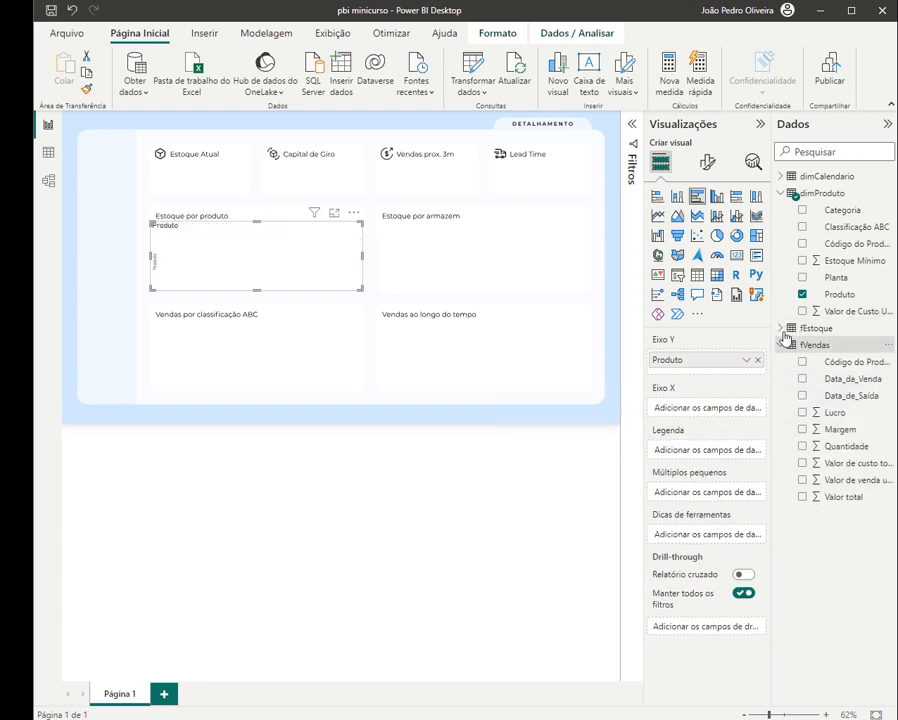
{"action": "left_click", "coordinate": [788, 344]}
{"action": "left_click", "coordinate": [781, 193]}
{"action": "left_click", "coordinate": [812, 210]}
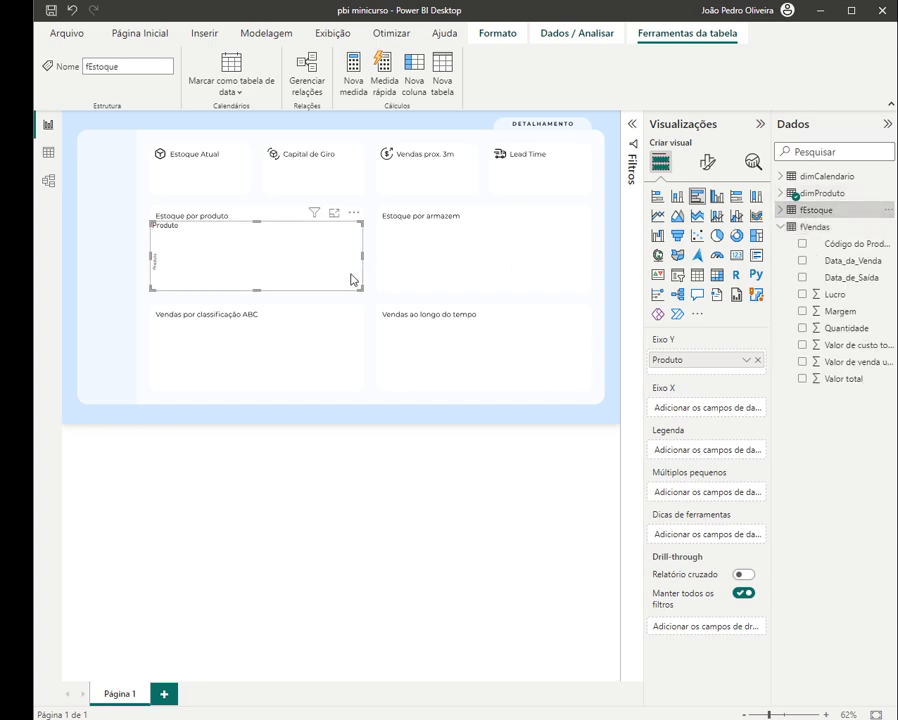
{"action": "key", "text": "Delete"}
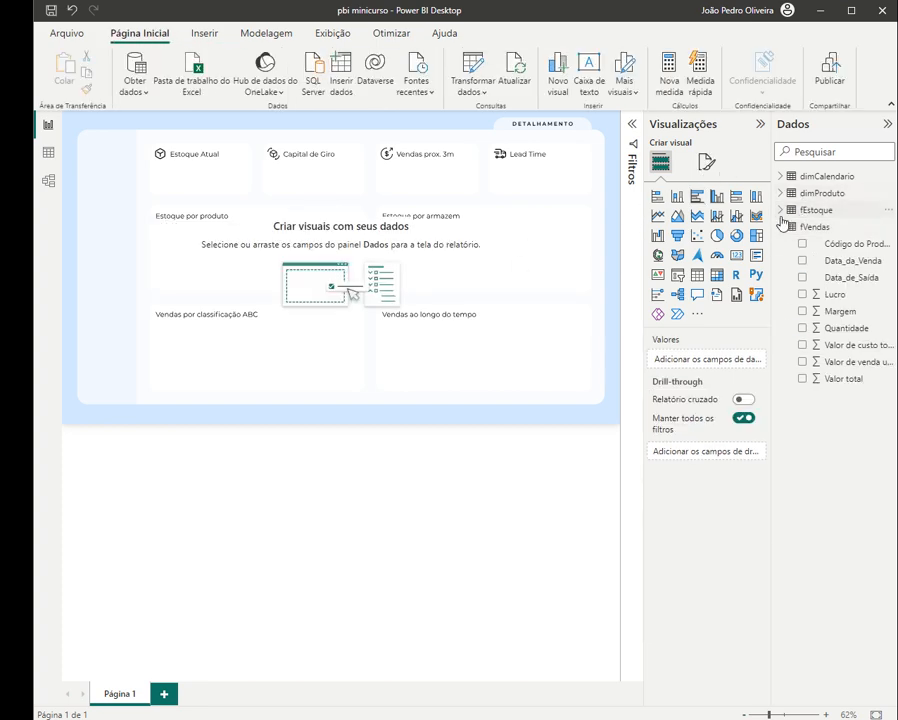
- Collapse the fVendas field list and open the model view to review the table relationships
{"action": "left_click", "coordinate": [781, 227]}
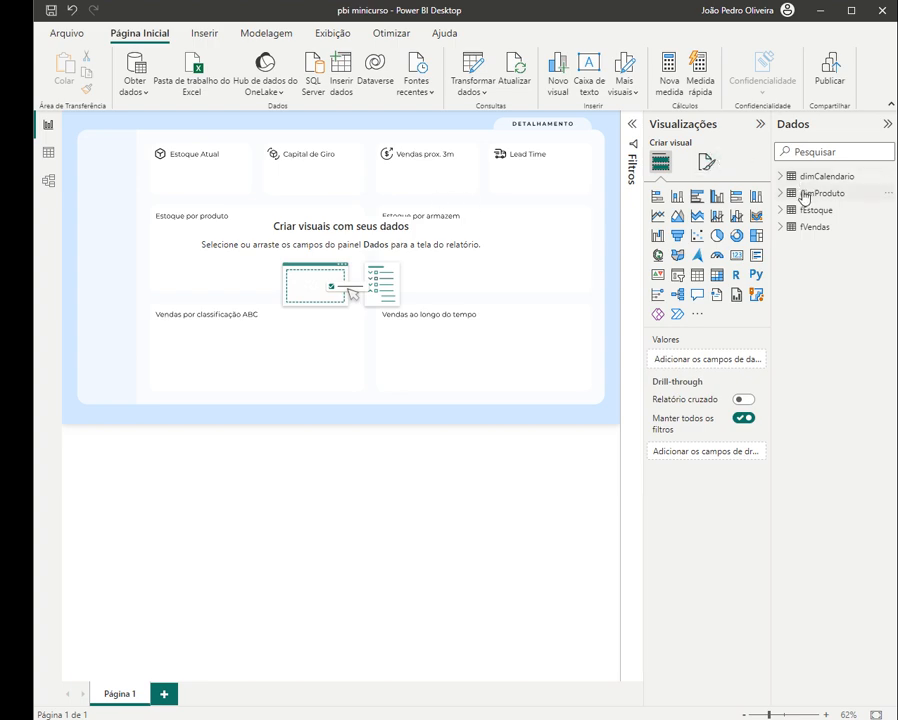
{"action": "left_click", "coordinate": [48, 180]}
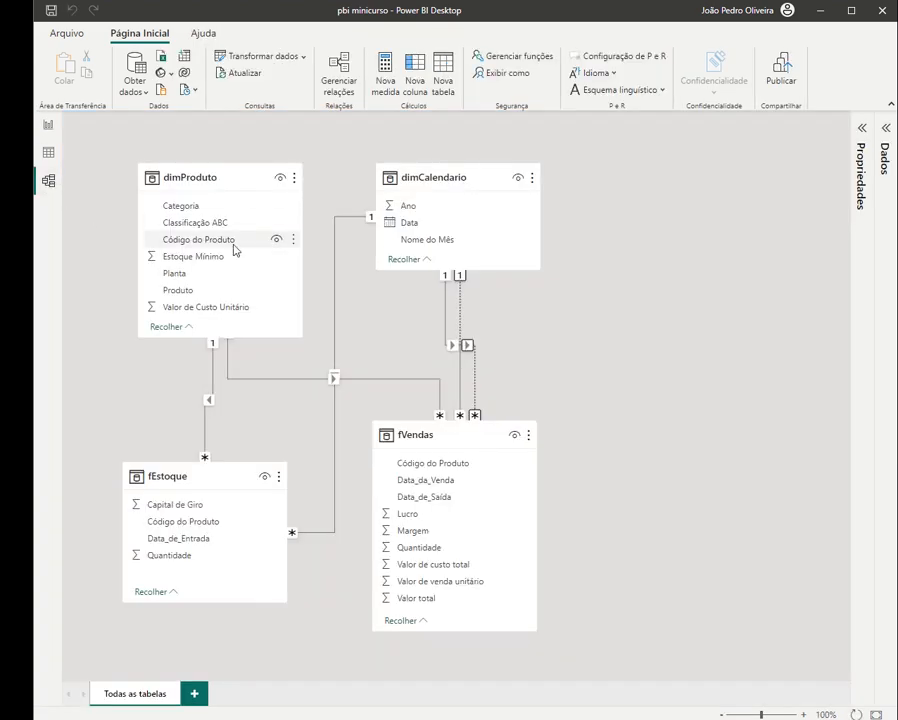
- Return to the report view and load a new empty table named Medidas through manual data entry
{"action": "left_click", "coordinate": [46, 128]}
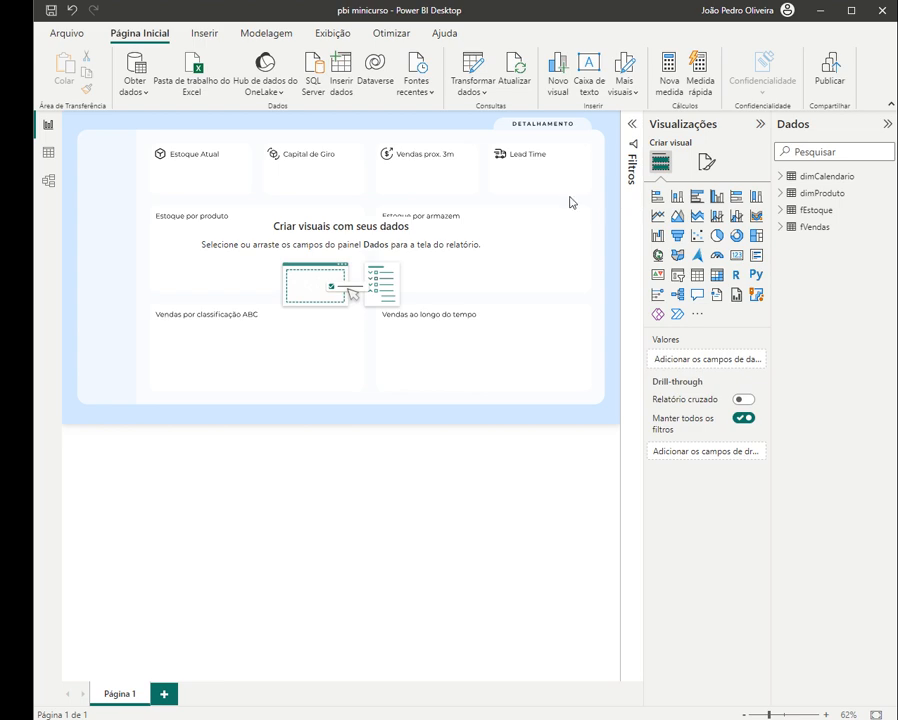
{"action": "left_click", "coordinate": [341, 88]}
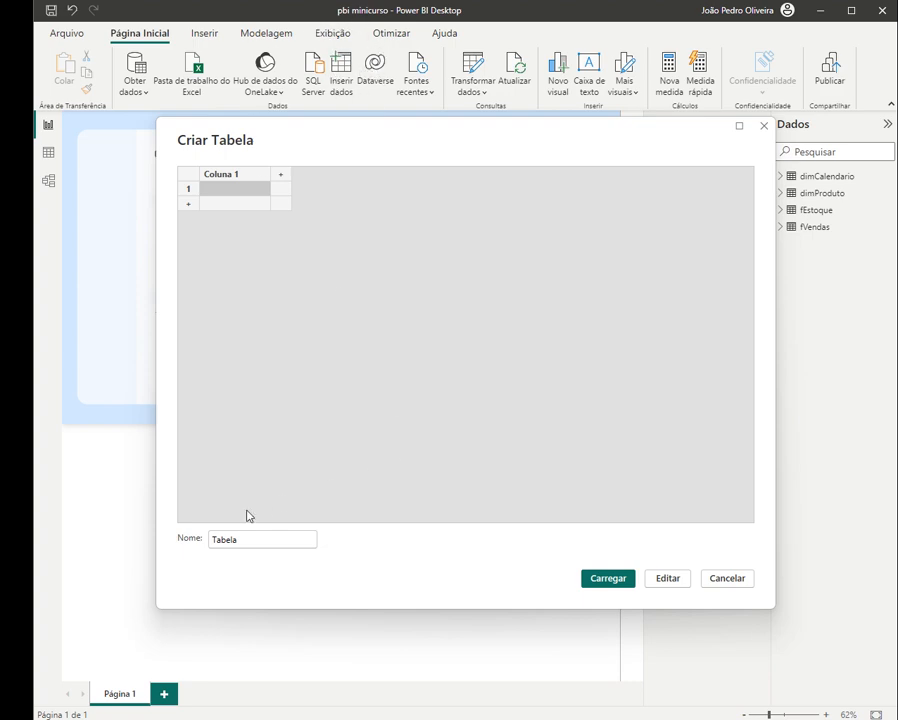
{"action": "double_click", "coordinate": [252, 540]}
{"action": "type", "text": "Medidas"}
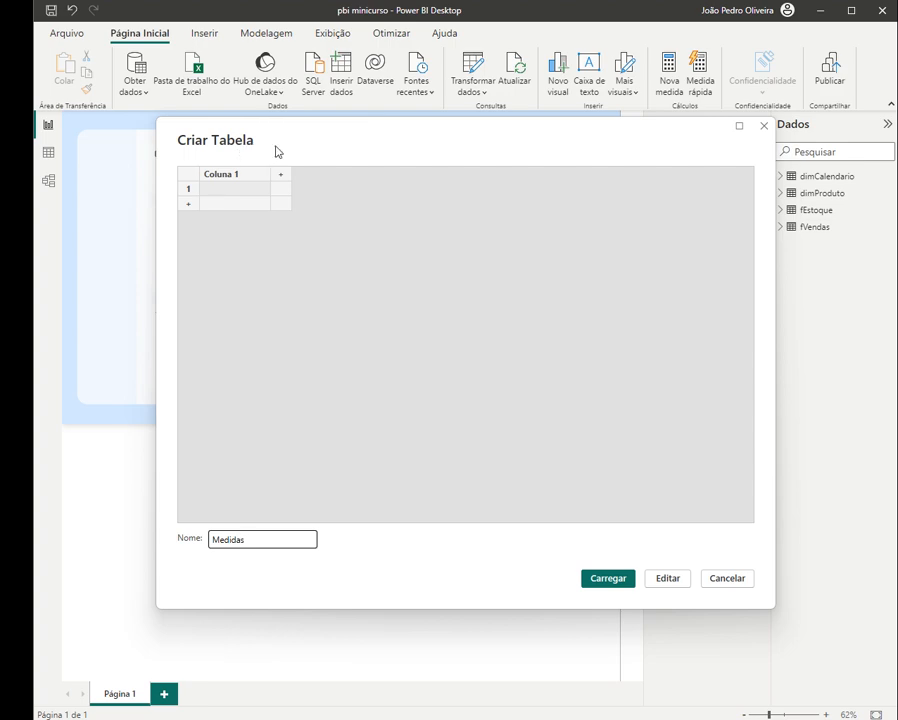
{"action": "left_click", "coordinate": [598, 579]}
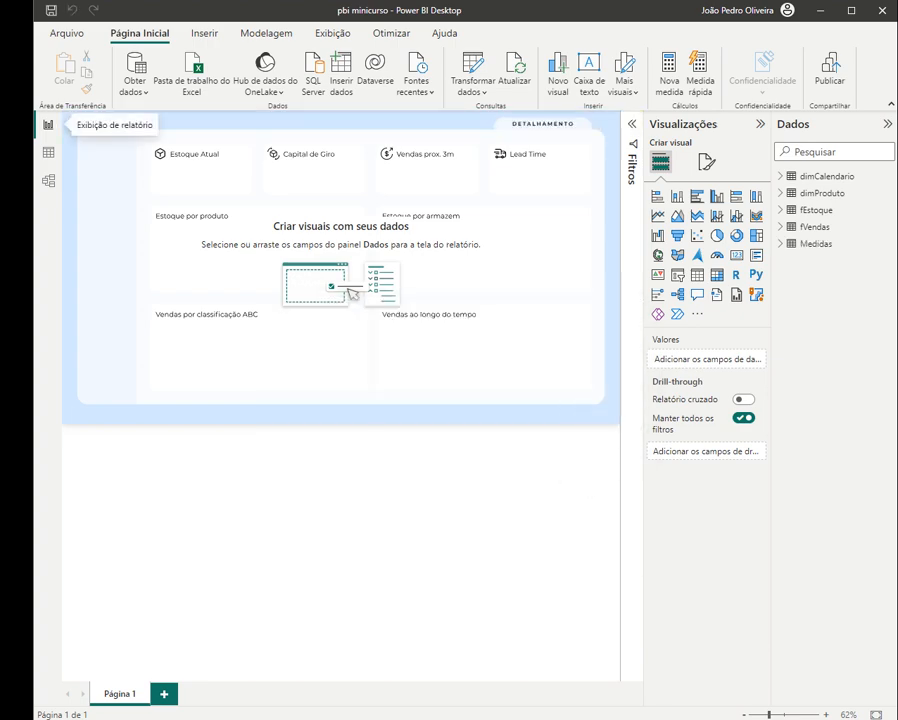
- Add the measure Quantidade de entrada de estoque = SUM(fEstoque[Quantidade]) to the Medidas table and hide its Coluna 1 column
{"action": "left_click", "coordinate": [780, 244]}
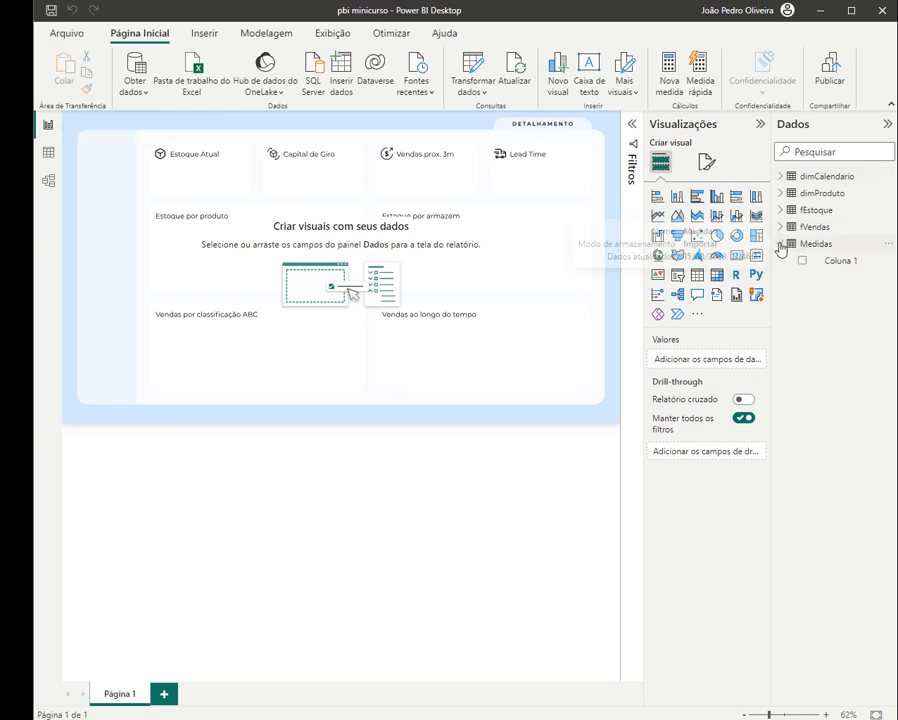
{"action": "right_click", "coordinate": [780, 244]}
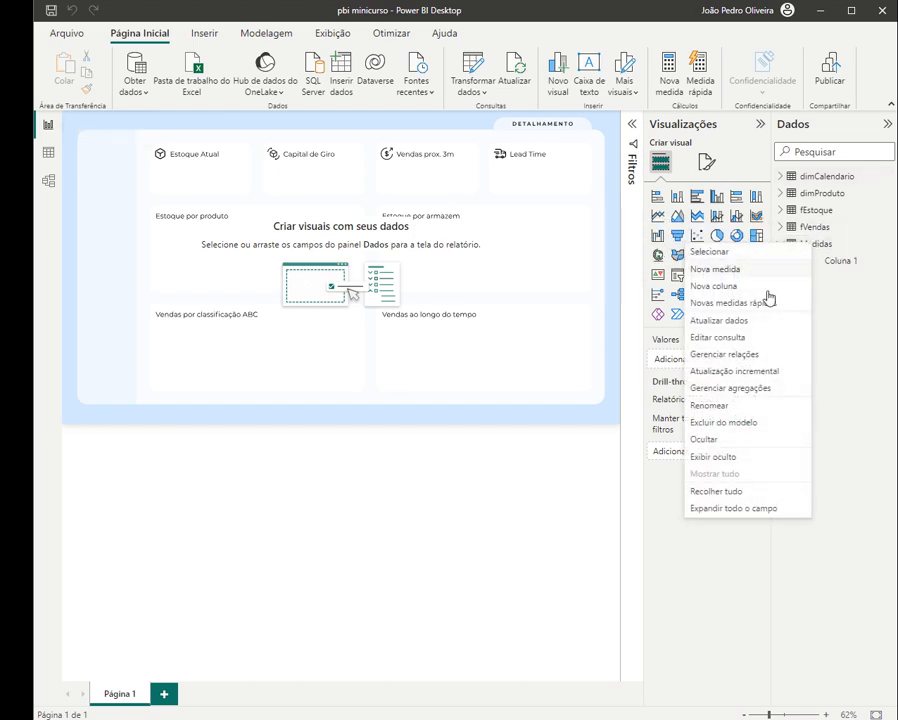
{"action": "left_click", "coordinate": [737, 270]}
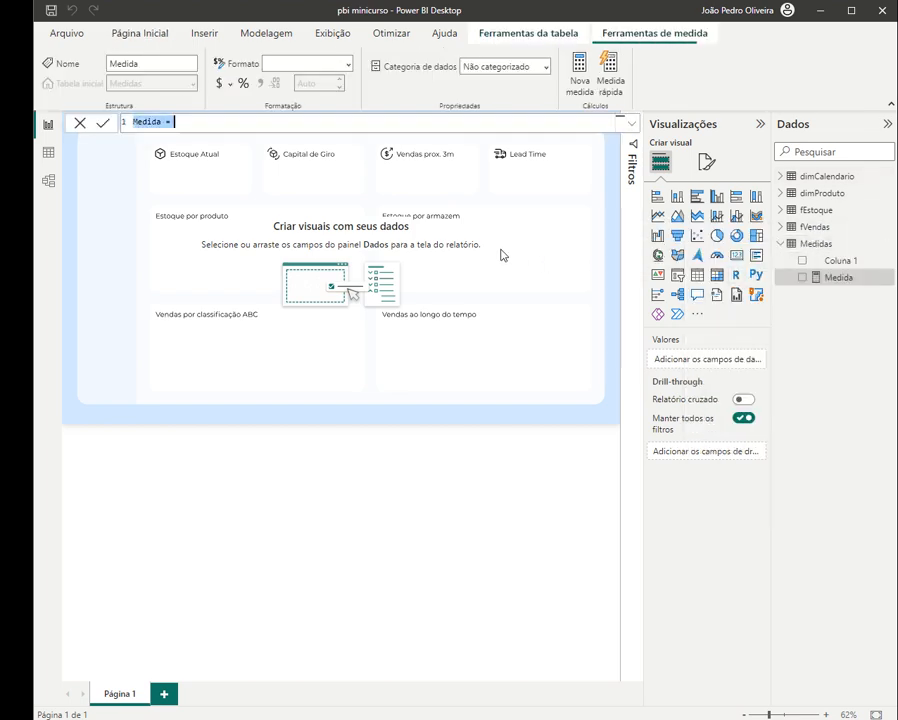
{"action": "type", "text": "Quant"}
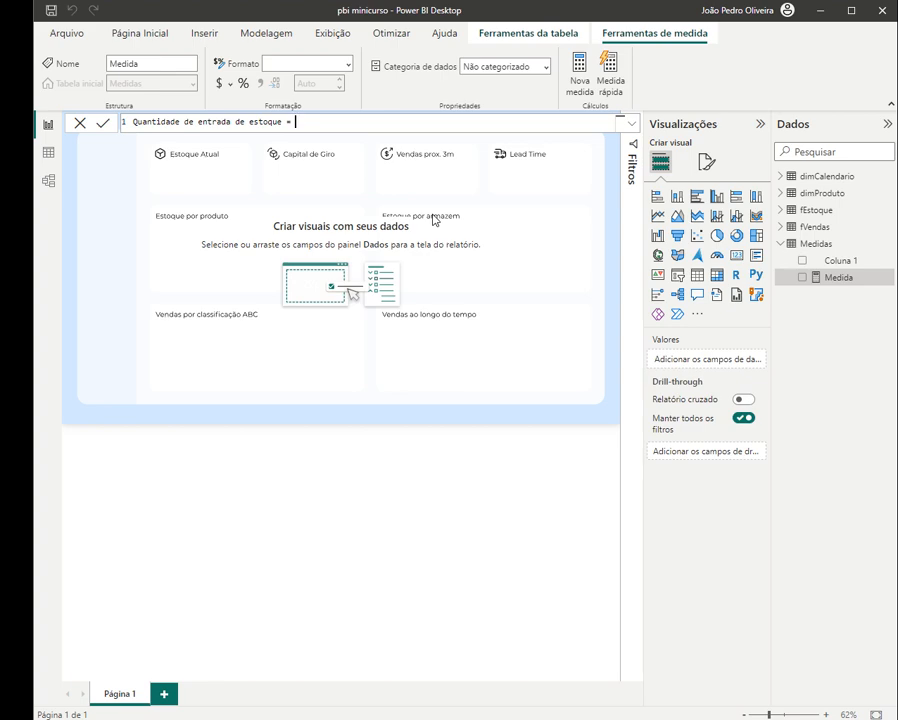
{"action": "type", "text": "idade de entrada de estoque = SMU"}
{"action": "key", "text": "BackSpace"}
{"action": "key", "text": "BackSpace"}
{"action": "type", "text": "UM(Quanti"}
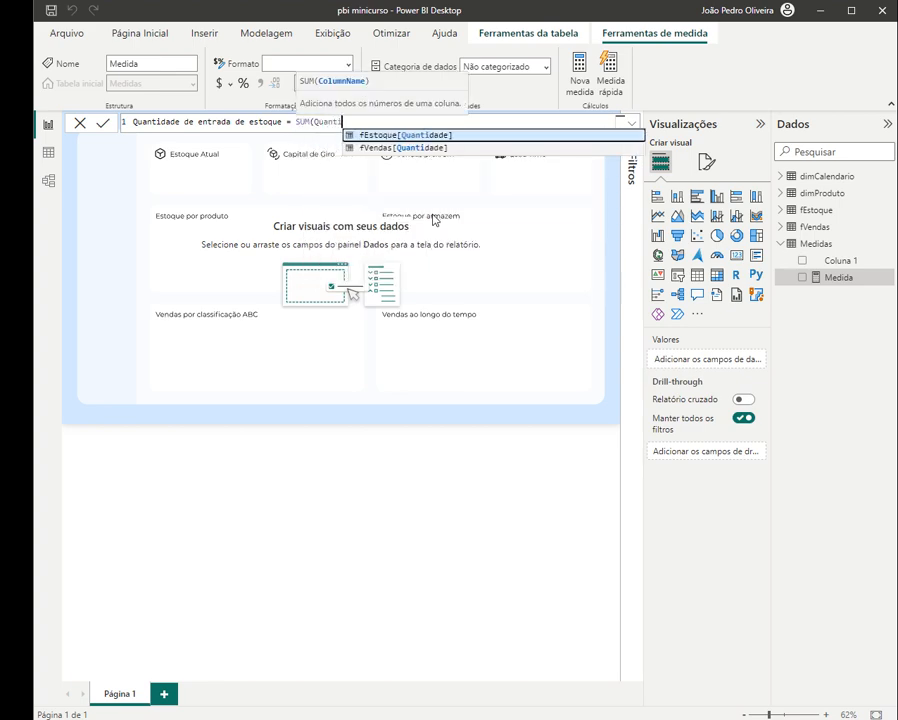
{"action": "key", "text": "Tab"}
{"action": "type", "text": ")"}
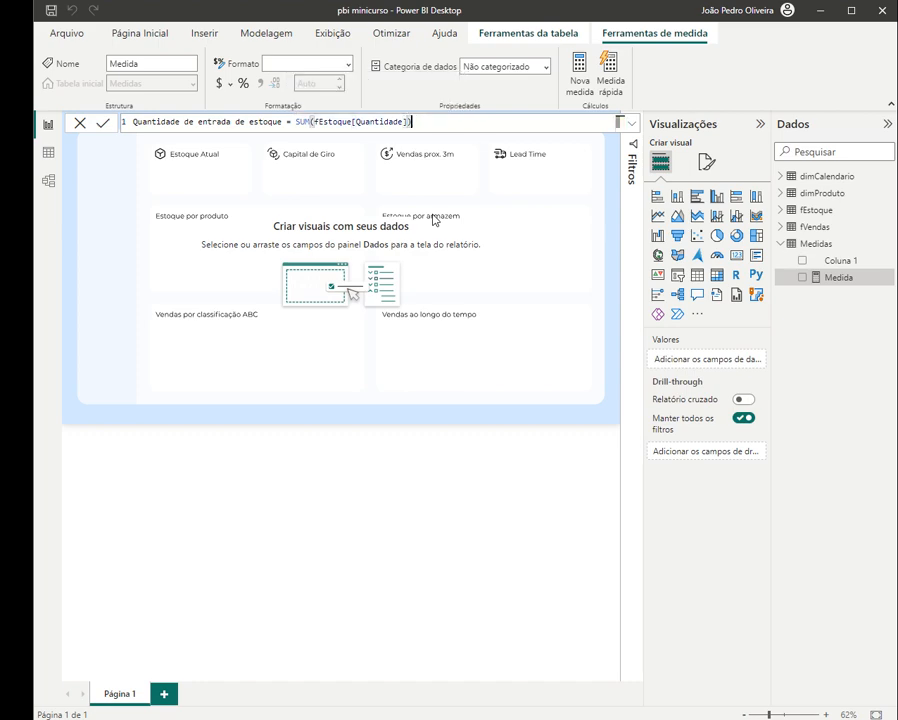
{"action": "key", "text": "Return"}
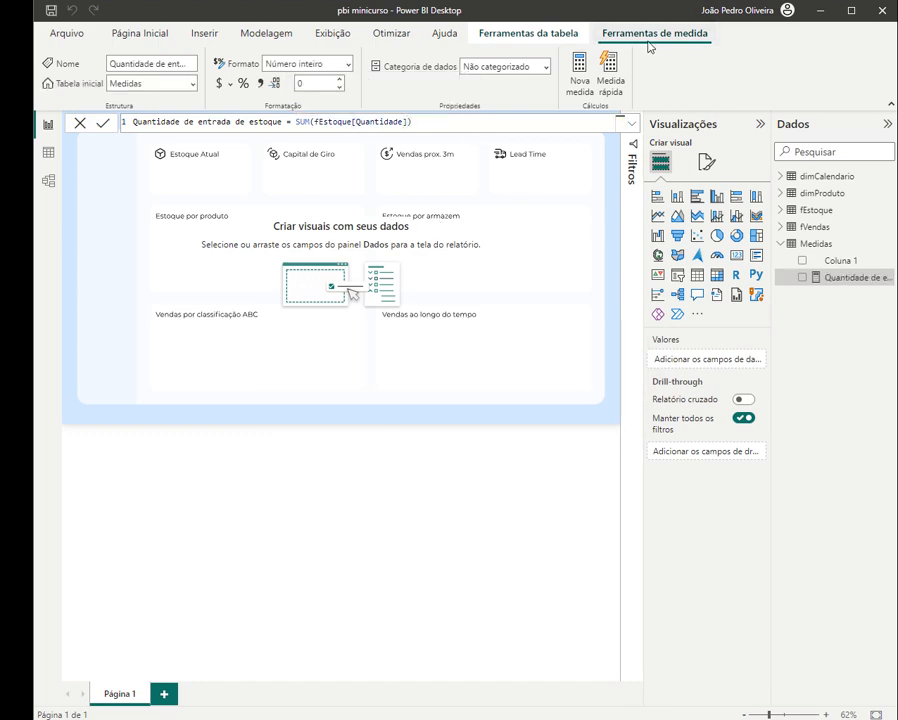
{"action": "right_click", "coordinate": [830, 262]}
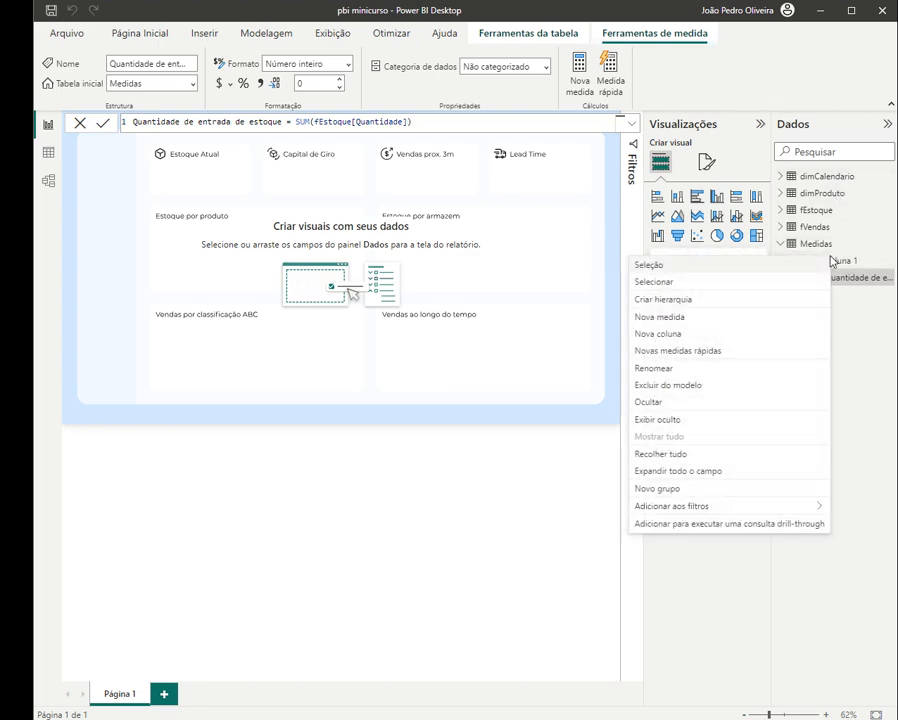
{"action": "left_click", "coordinate": [676, 403]}
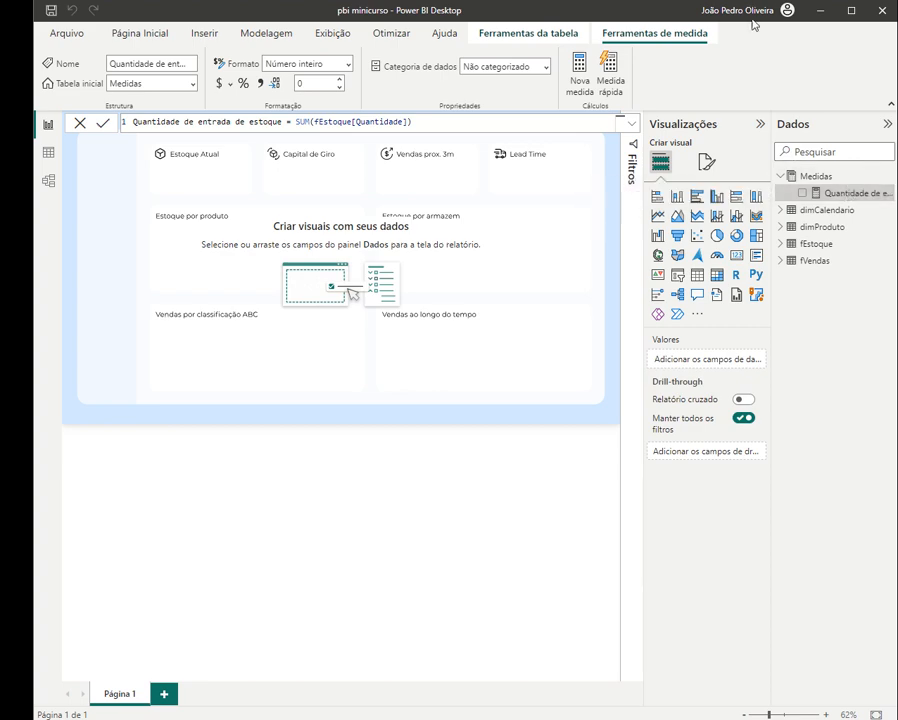
- Add the measure Quantidade de vendas = SUM(fVendas[Quantidade]) to the Medidas table
{"action": "right_click", "coordinate": [810, 176]}
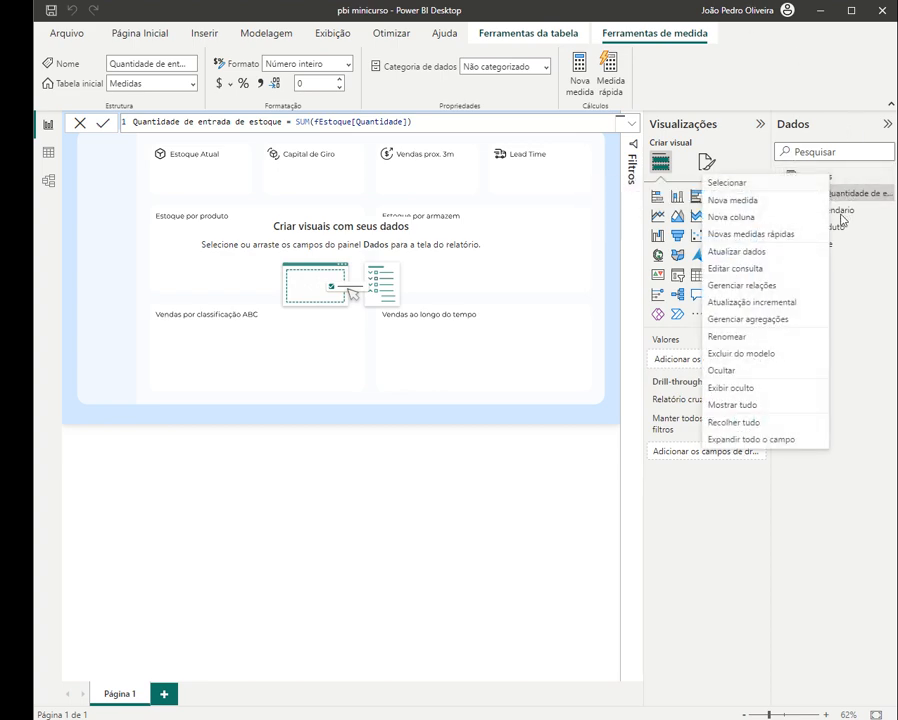
{"action": "left_click", "coordinate": [760, 203]}
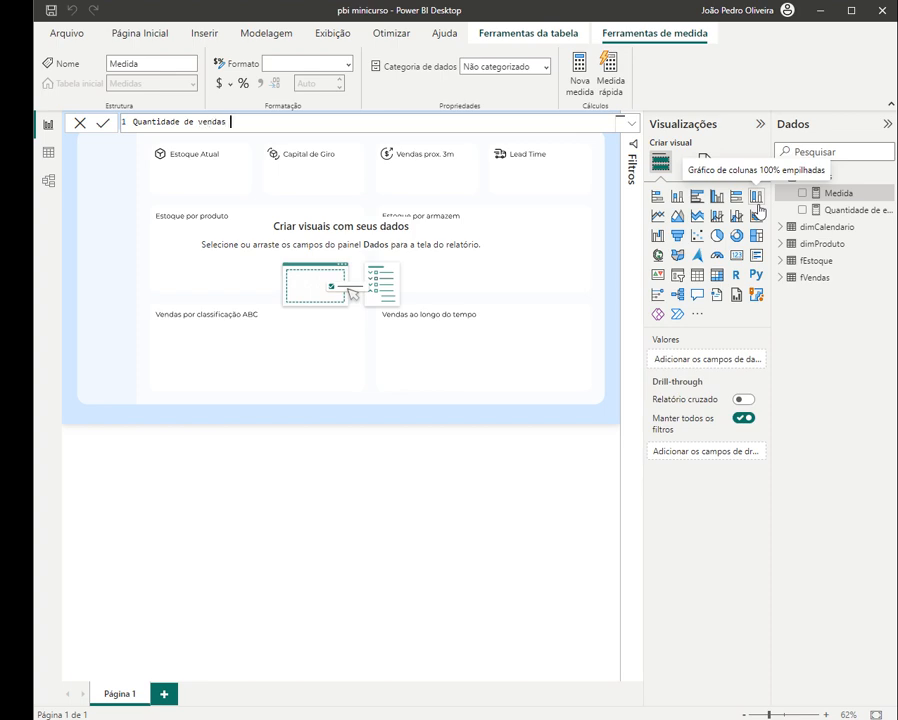
{"action": "type", "text": "SUM(quanti"}
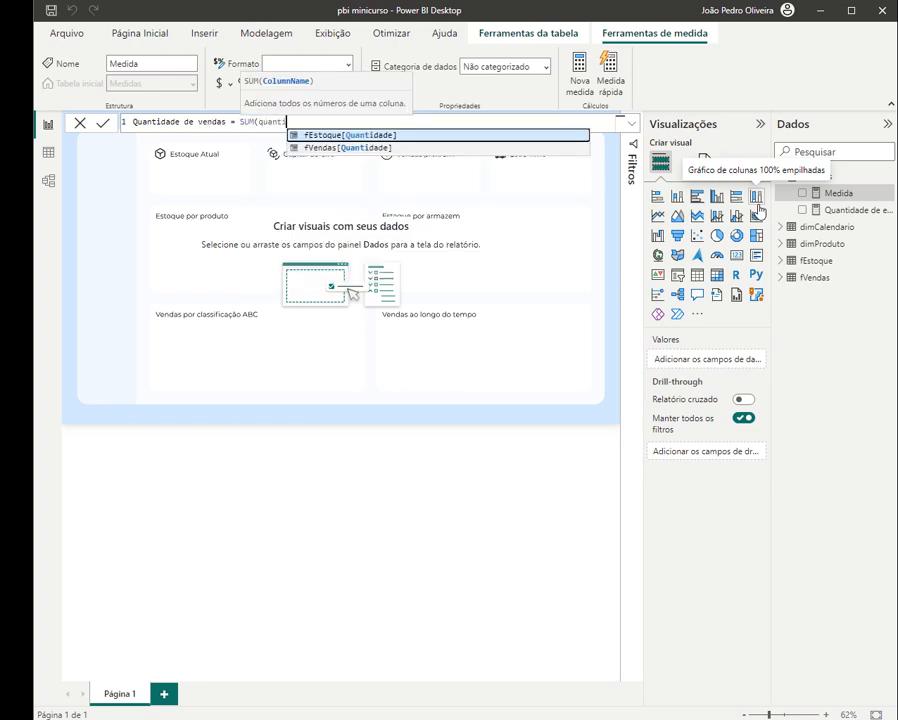
{"action": "key", "text": "Down"}
{"action": "key", "text": "Tab"}
{"action": "type", "text": ")"}
{"action": "key", "text": "Return"}
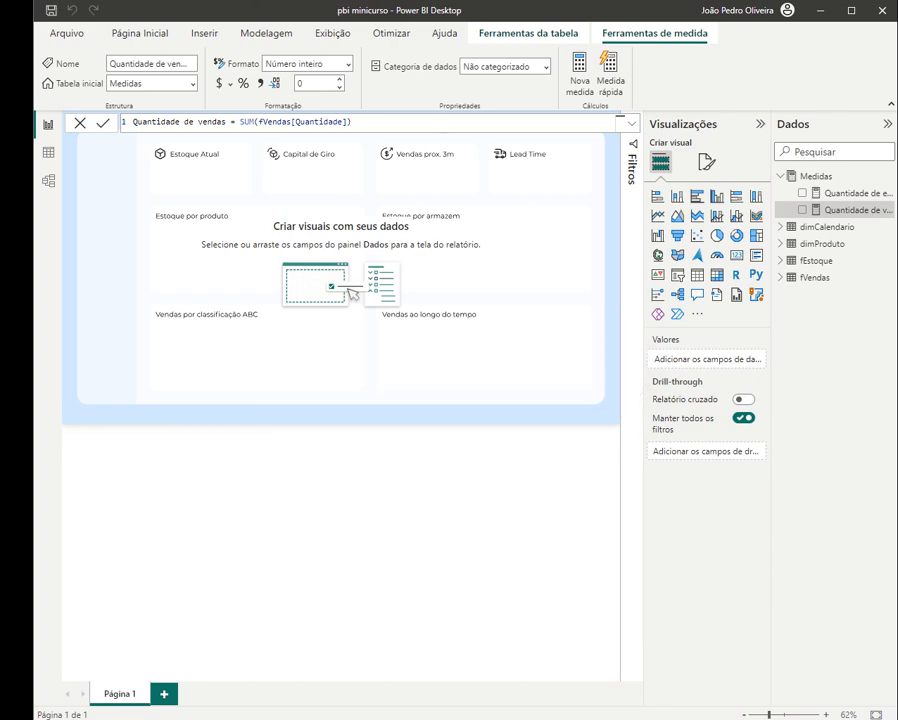
- Review the formulas of the two quantity measures and the table relationships in the model view, and return to the report view
{"action": "left_click", "coordinate": [866, 194]}
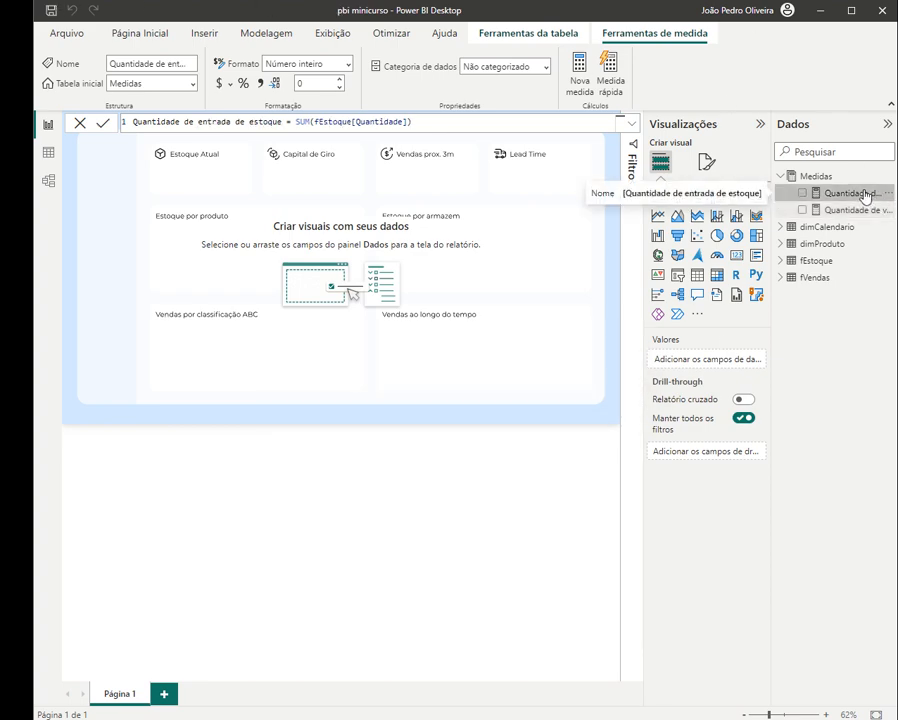
{"action": "left_click_drag", "start_coordinate": [407, 121], "coordinate": [313, 121]}
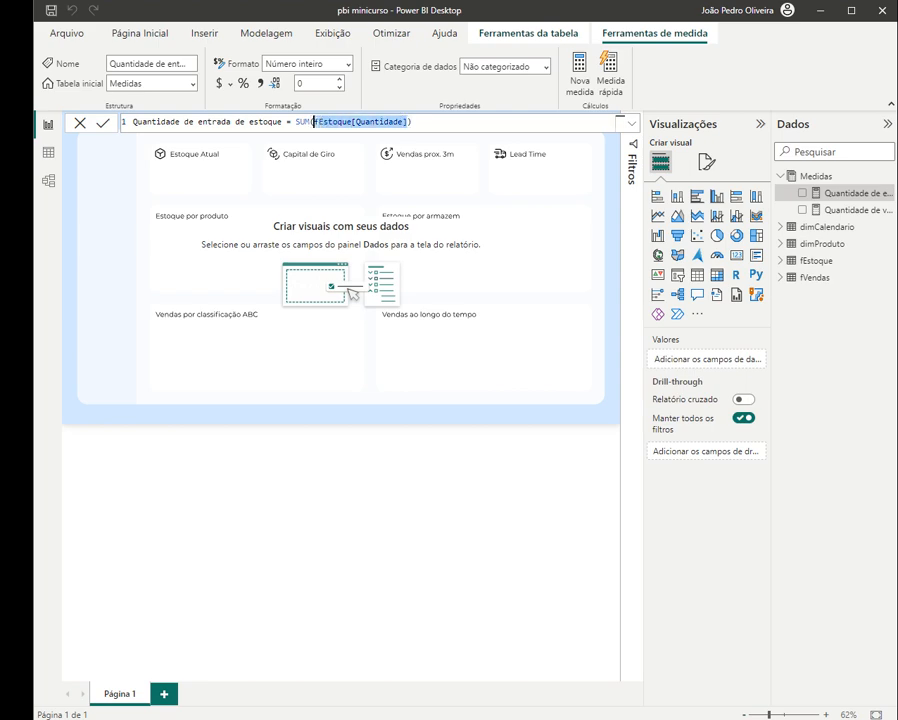
{"action": "left_click", "coordinate": [852, 209]}
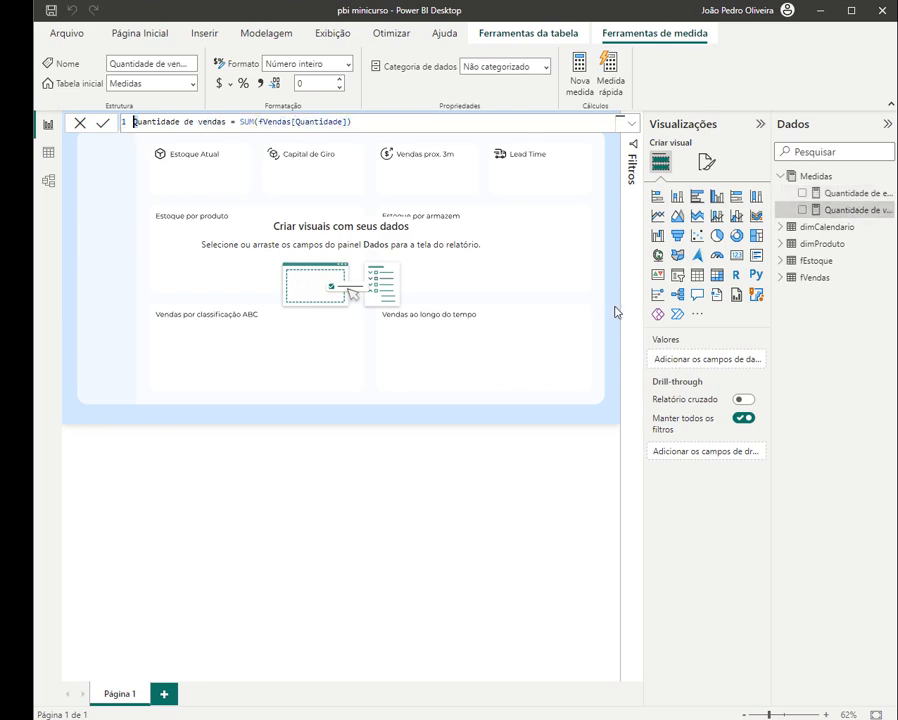
{"action": "left_click", "coordinate": [47, 180]}
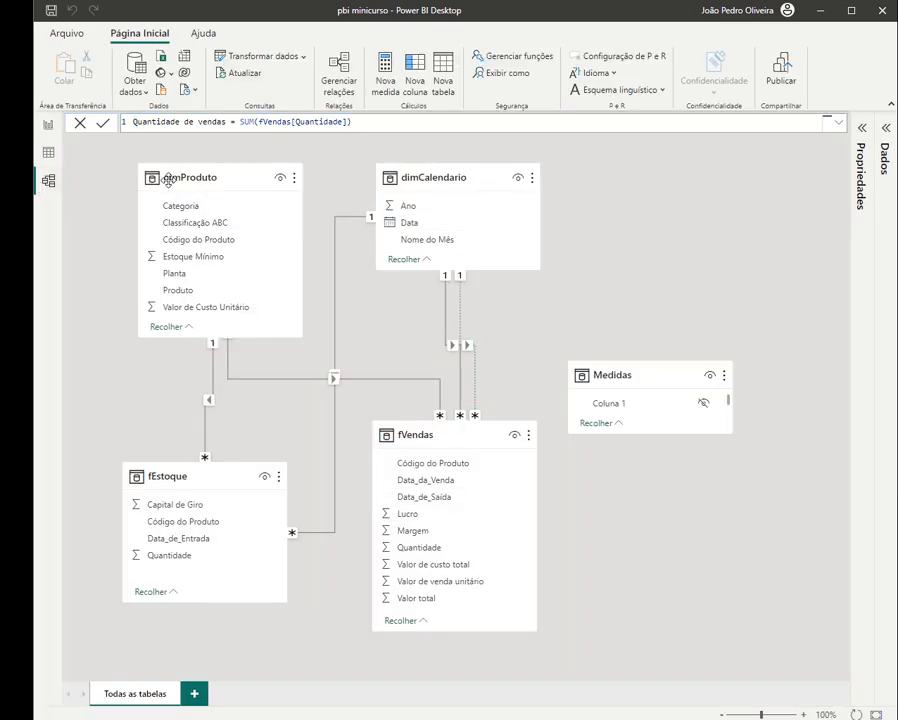
{"action": "left_click", "coordinate": [47, 124]}
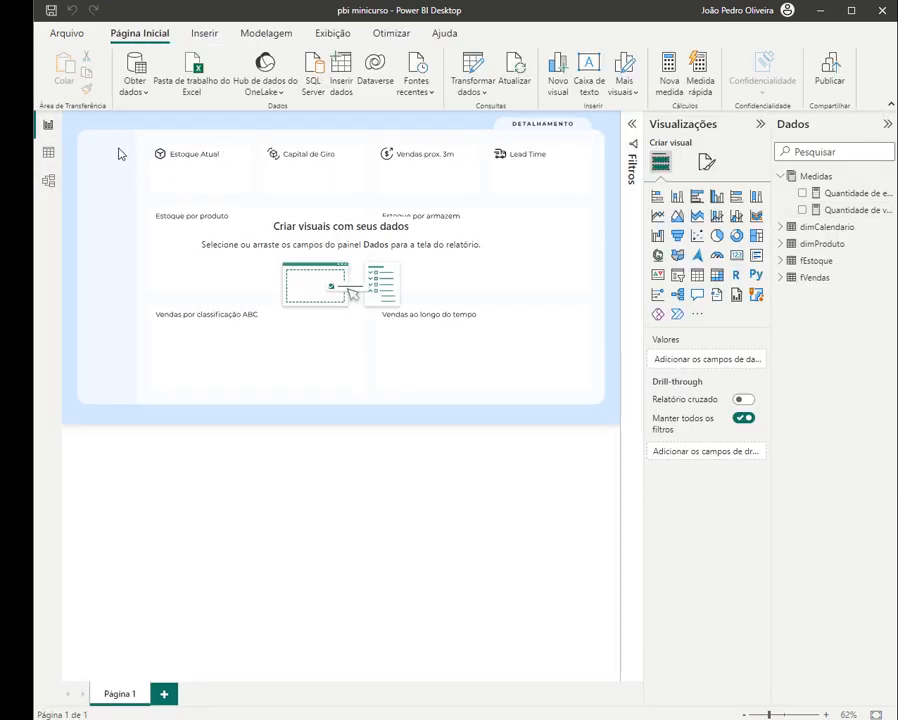
{"action": "left_click_drag", "start_coordinate": [145, 137], "coordinate": [260, 200]}
- Add the measure Estoque Atual = [Quantidade de entrada de estoque] - [Quantidade de vendas] to the Medidas table
{"action": "right_click", "coordinate": [829, 178]}
{"action": "left_click", "coordinate": [757, 201]}
{"action": "type", "text": "Saldo de estoque ="}
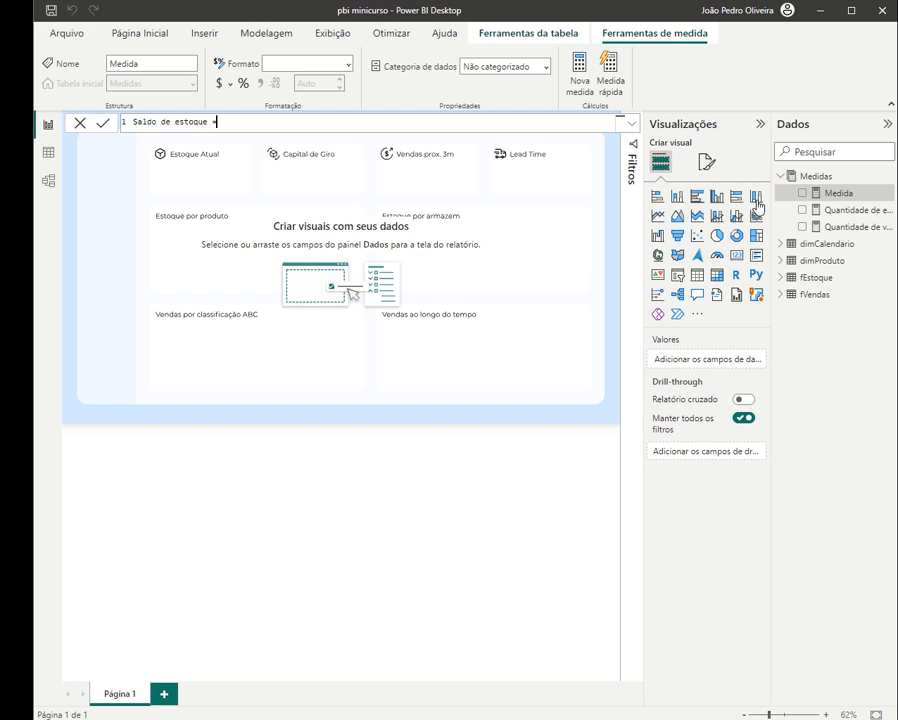
{"action": "key", "text": "ctrl+a"}
{"action": "type", "text": "Estoque Atual = Quan"}
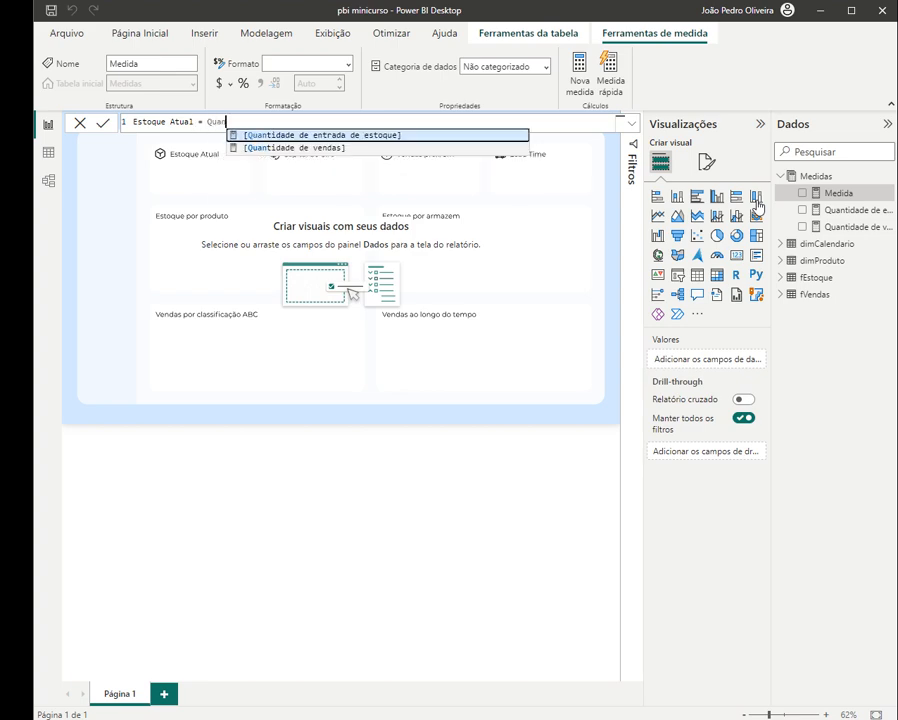
{"action": "key", "text": "Tab"}
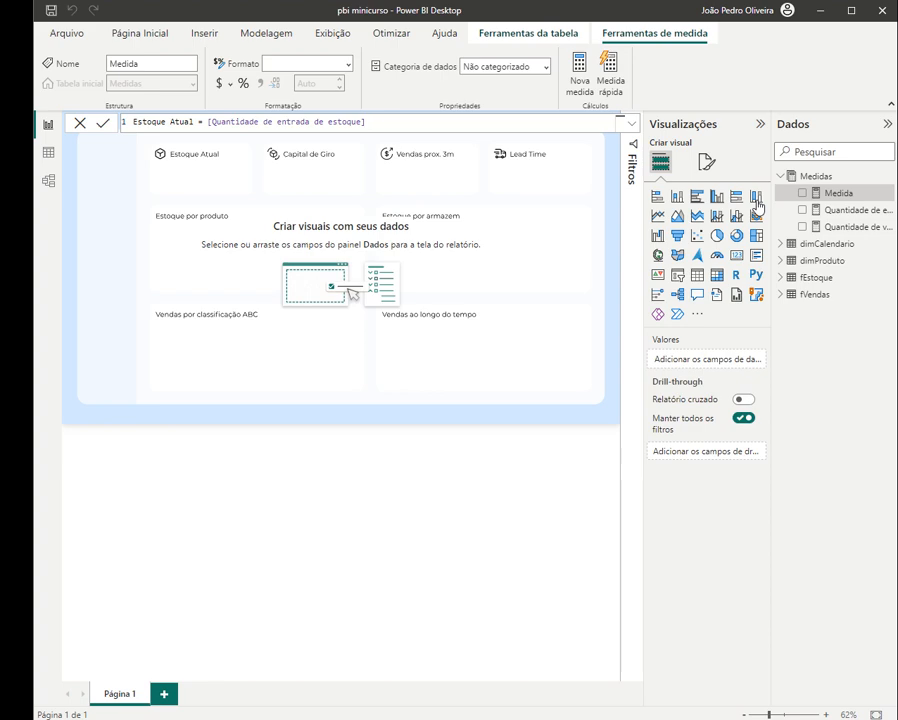
{"action": "type", "text": "- Quant"}
{"action": "key", "text": "Down"}
{"action": "key", "text": "Tab"}
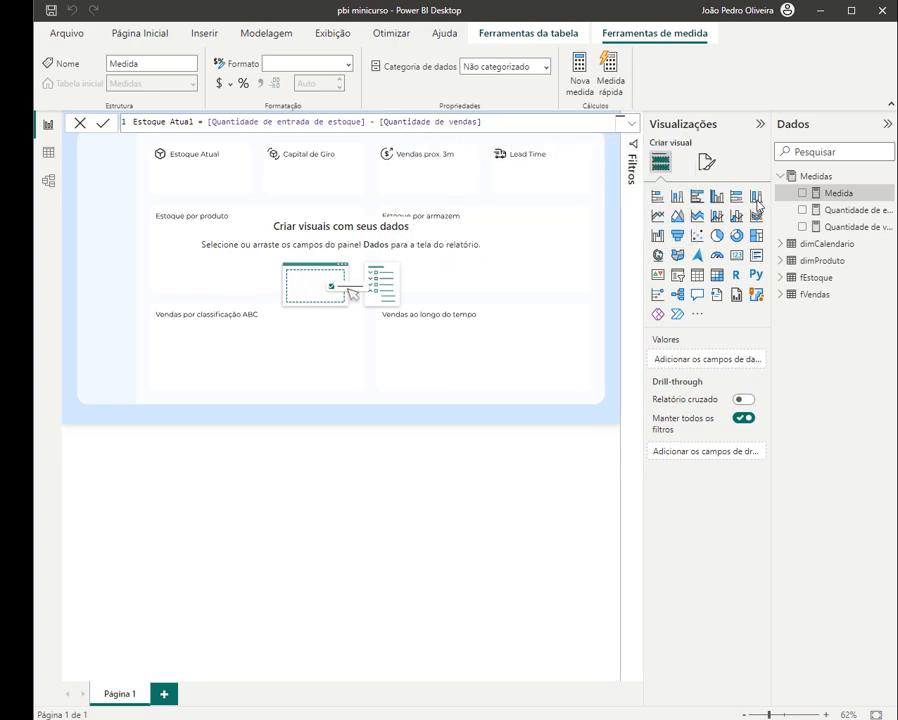
{"action": "key", "text": "Return"}
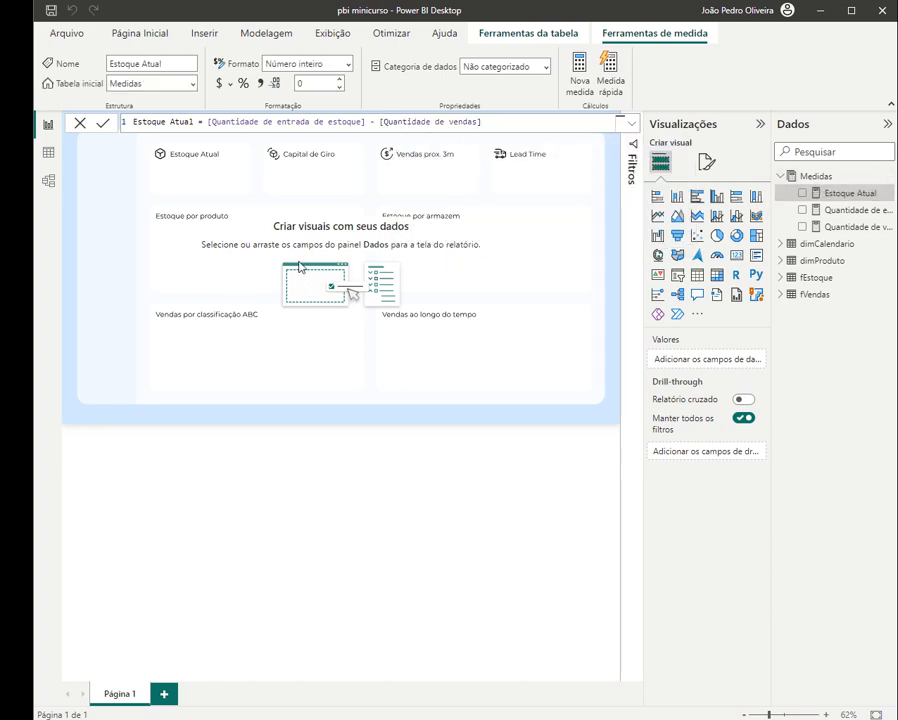
{"action": "left_click", "coordinate": [296, 260]}
{"action": "left_click", "coordinate": [736, 256]}
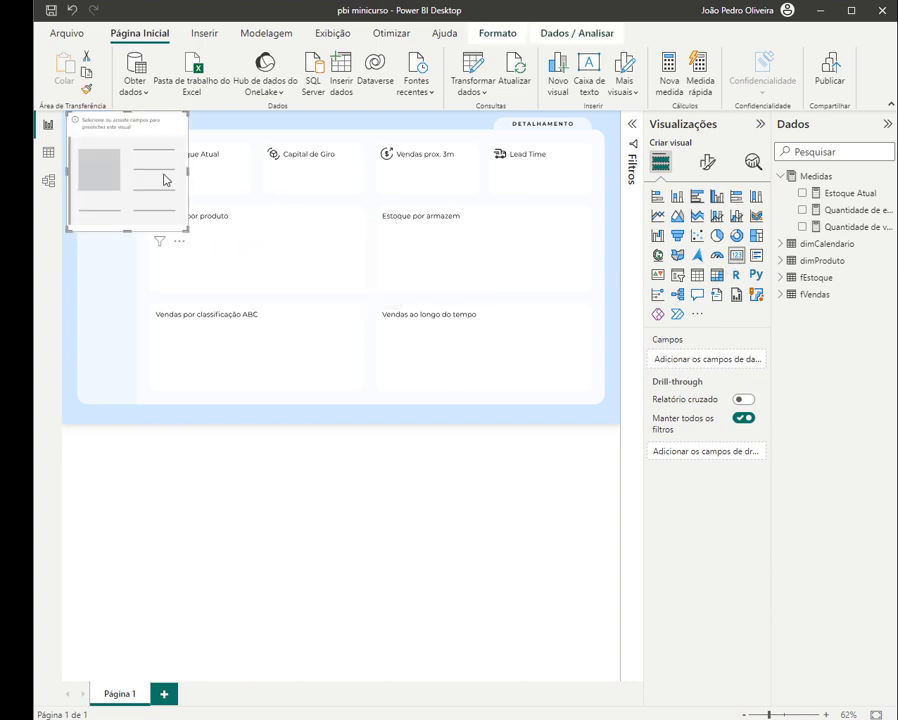
{"action": "left_click", "coordinate": [179, 242]}
{"action": "left_click", "coordinate": [215, 255]}
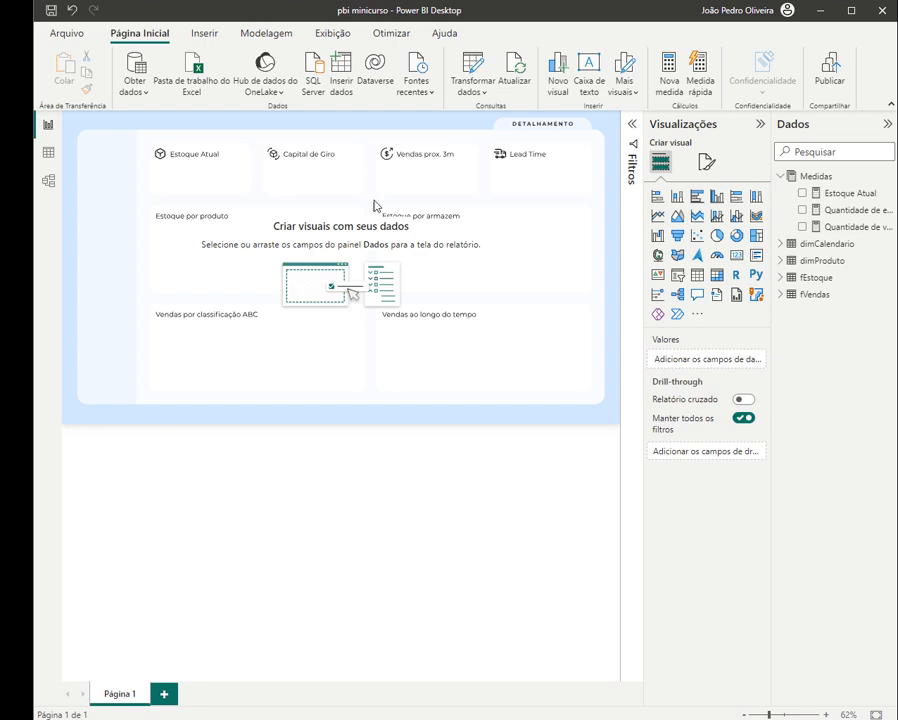
- Place a card visual fitted under the Estoque Atual heading and display the Estoque Atual measure in it
{"action": "left_click", "coordinate": [741, 259]}
{"action": "left_click_drag", "start_coordinate": [151, 188], "coordinate": [204, 204]}
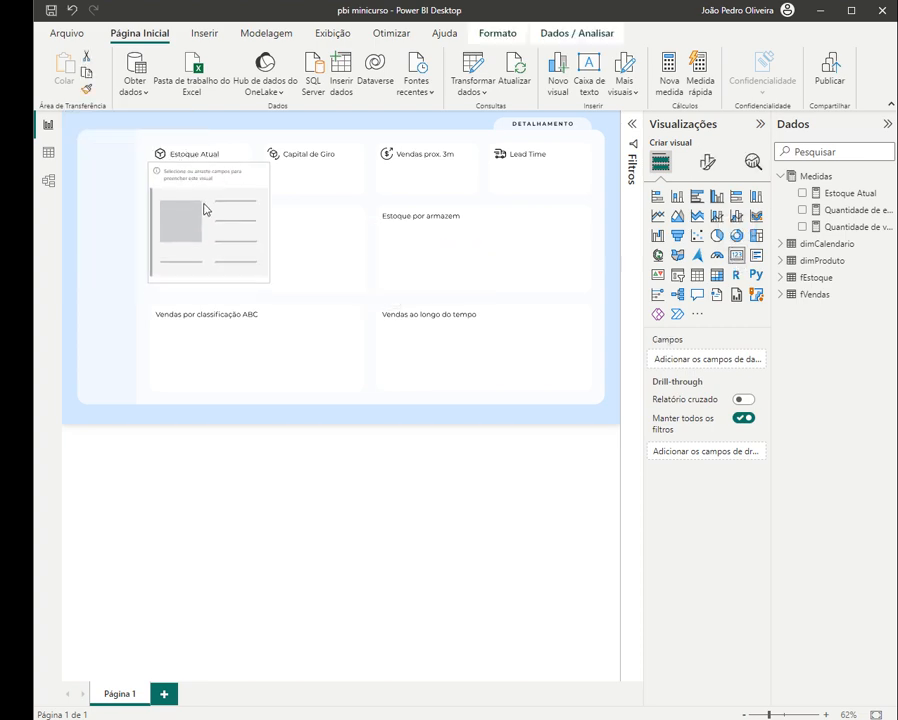
{"action": "left_click_drag", "start_coordinate": [268, 279], "coordinate": [248, 196]}
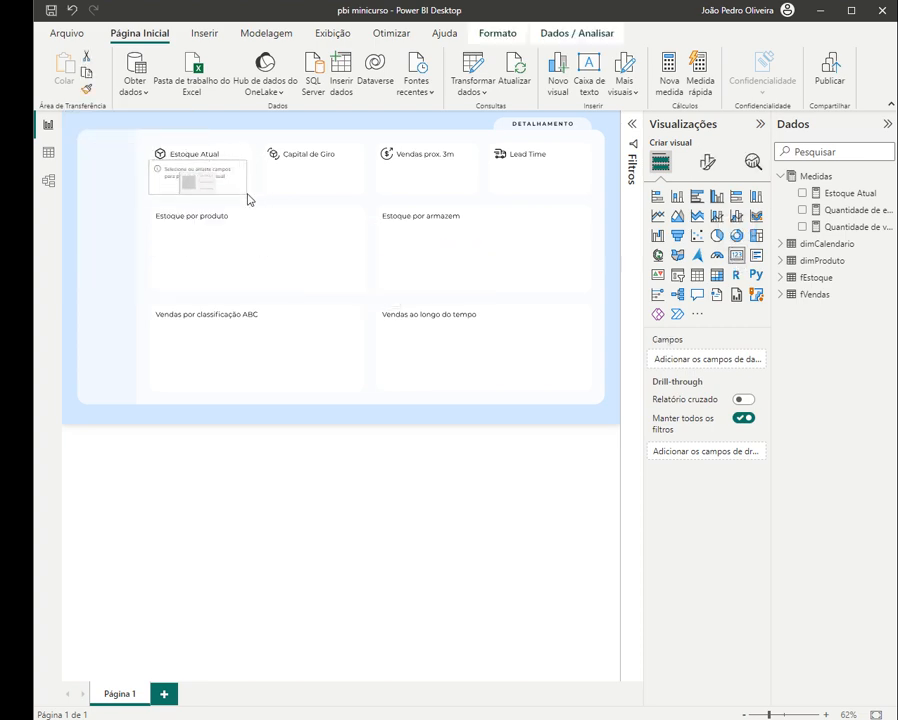
{"action": "left_click", "coordinate": [803, 194]}
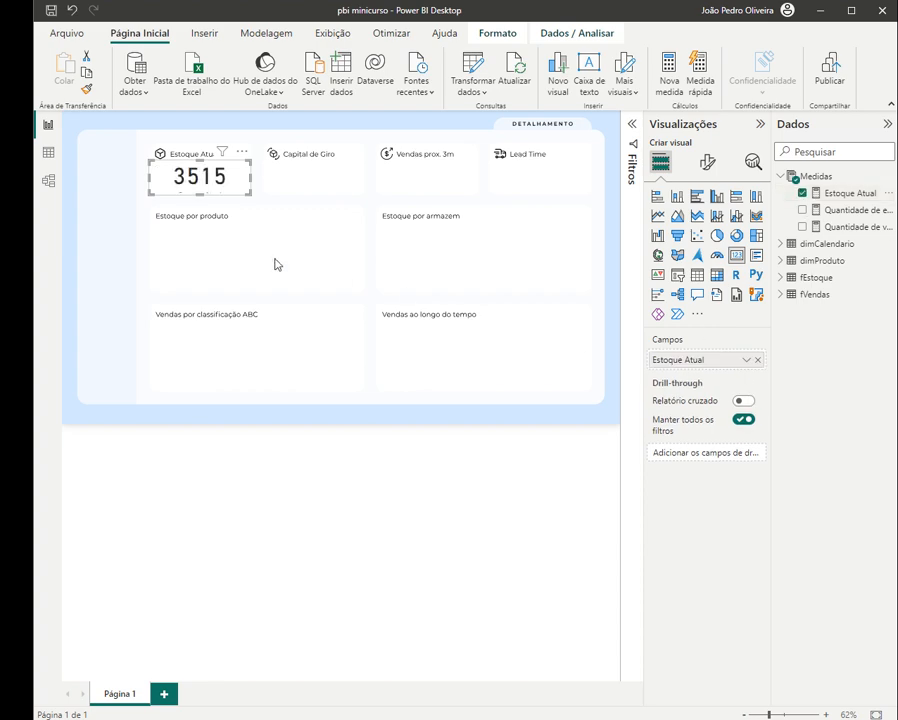
- Make the Estoque Atual card slightly taller and turn off its category label
{"action": "left_click", "coordinate": [709, 170]}
{"action": "left_click_drag", "start_coordinate": [246, 194], "coordinate": [247, 205]}
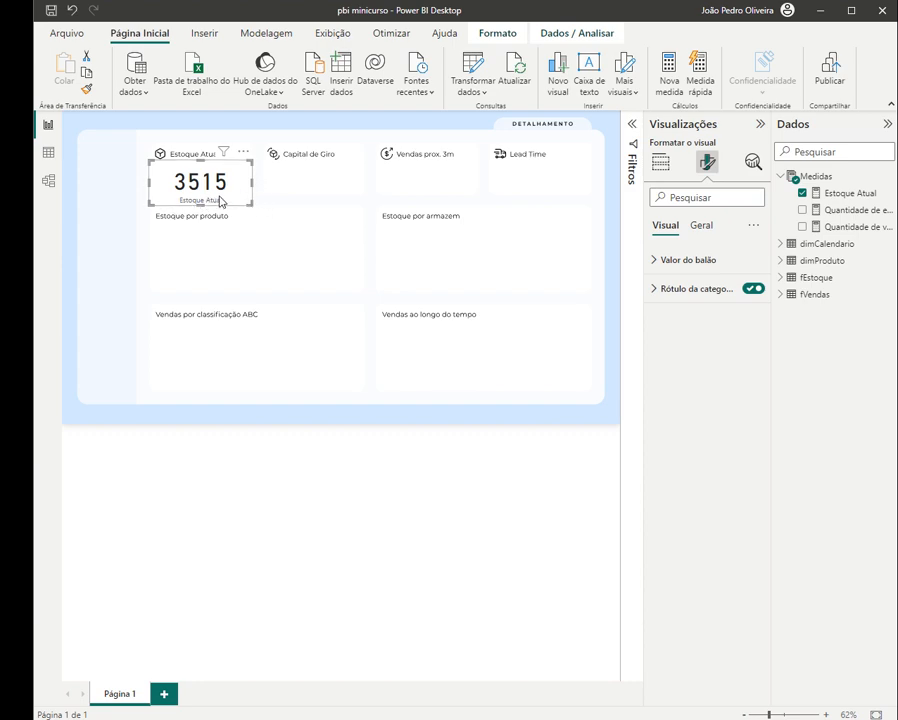
{"action": "left_click_drag", "start_coordinate": [148, 137], "coordinate": [216, 212]}
{"action": "left_click", "coordinate": [707, 162]}
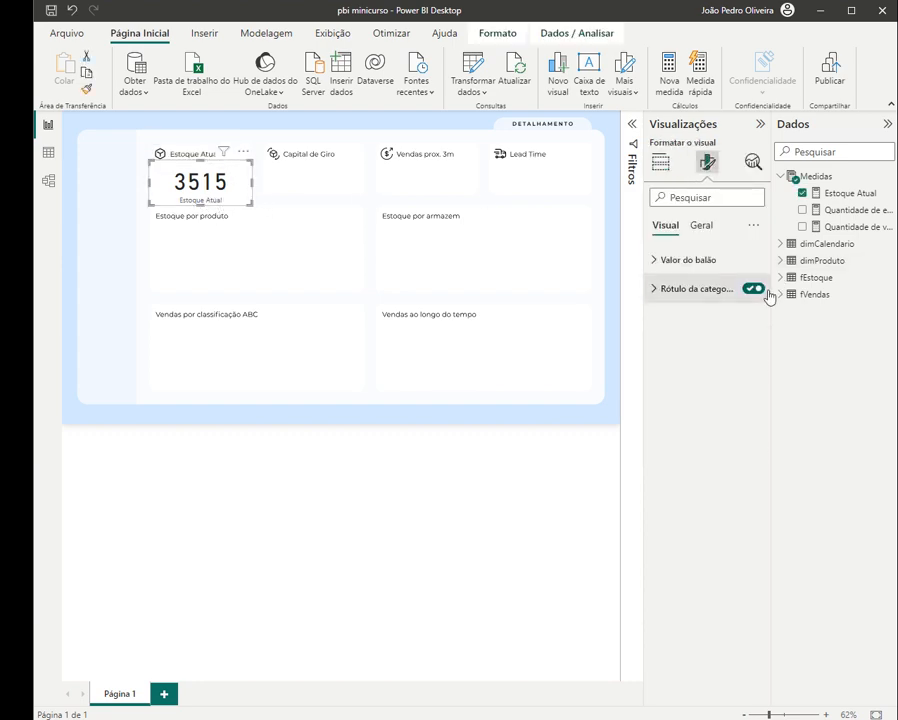
{"action": "left_click", "coordinate": [758, 289]}
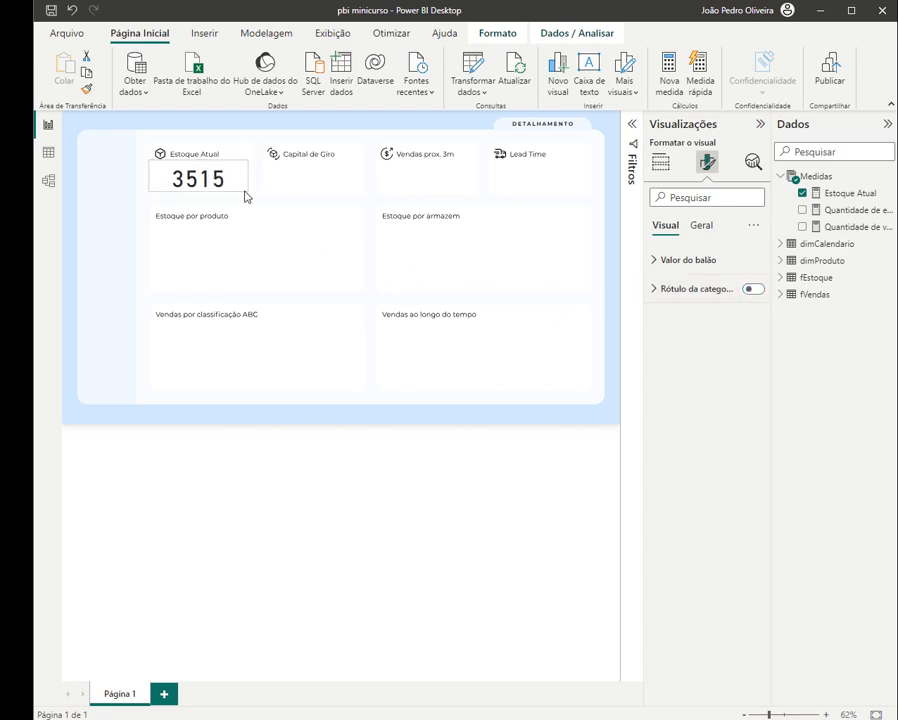
- Format the Estoque Atual measure with a thousands separator and close its formula
{"action": "left_click", "coordinate": [622, 267]}
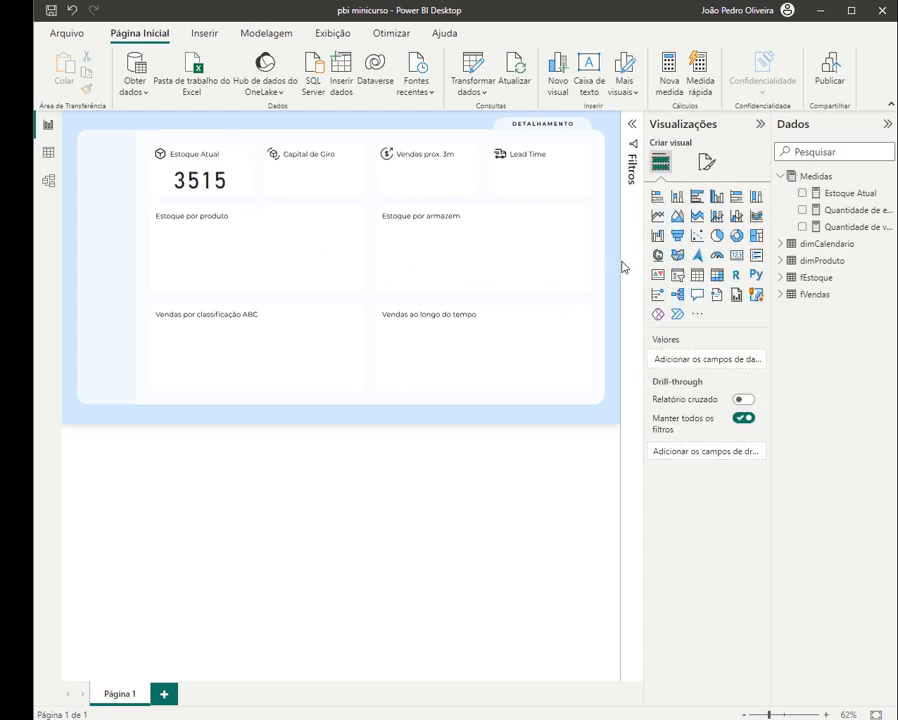
{"action": "left_click", "coordinate": [848, 193]}
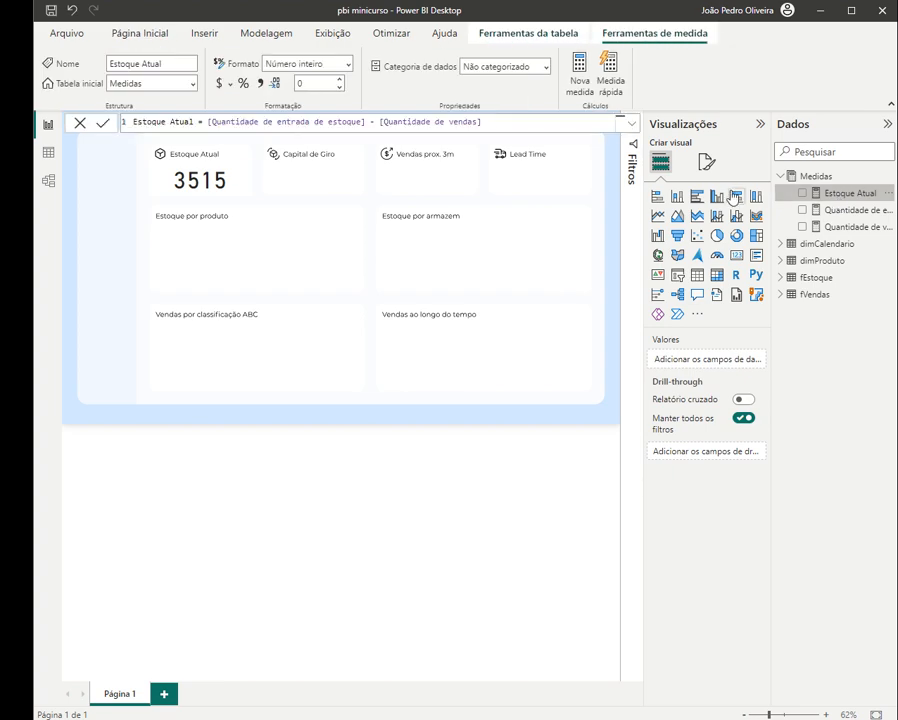
{"action": "left_click", "coordinate": [259, 84]}
{"action": "left_click", "coordinate": [80, 122]}
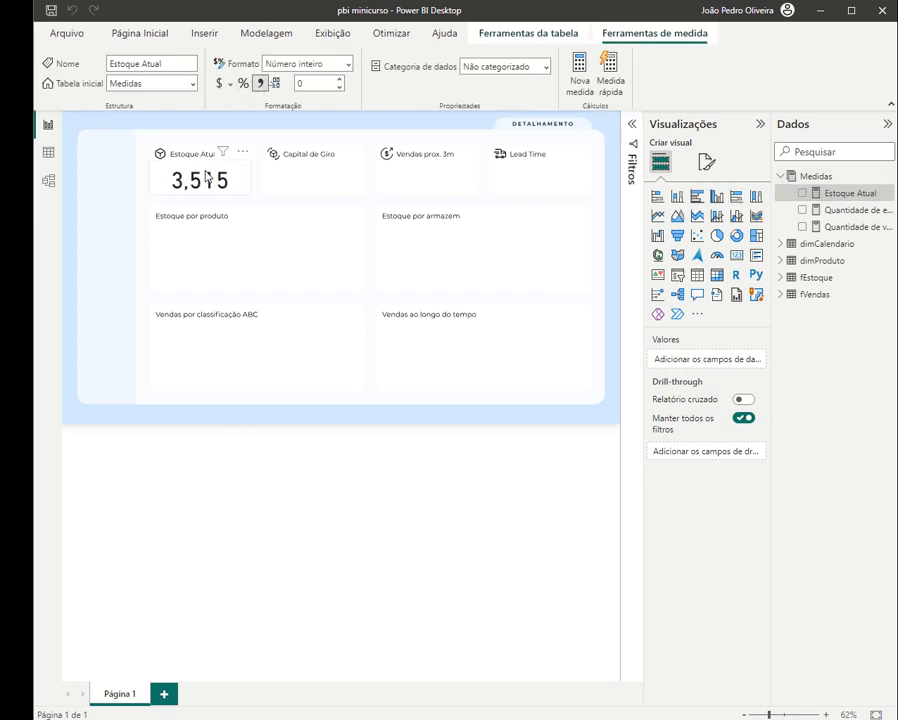
- Narrow the Estoque Atual card slightly from both sides so it sits under its heading
{"action": "left_click", "coordinate": [206, 177]}
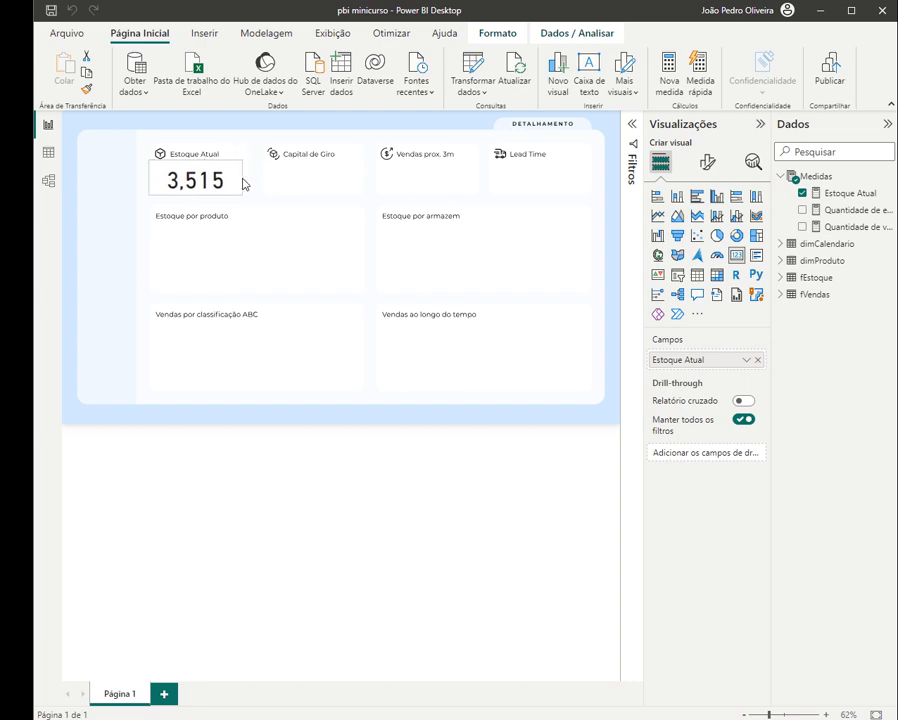
{"action": "left_click_drag", "start_coordinate": [249, 183], "coordinate": [242, 183]}
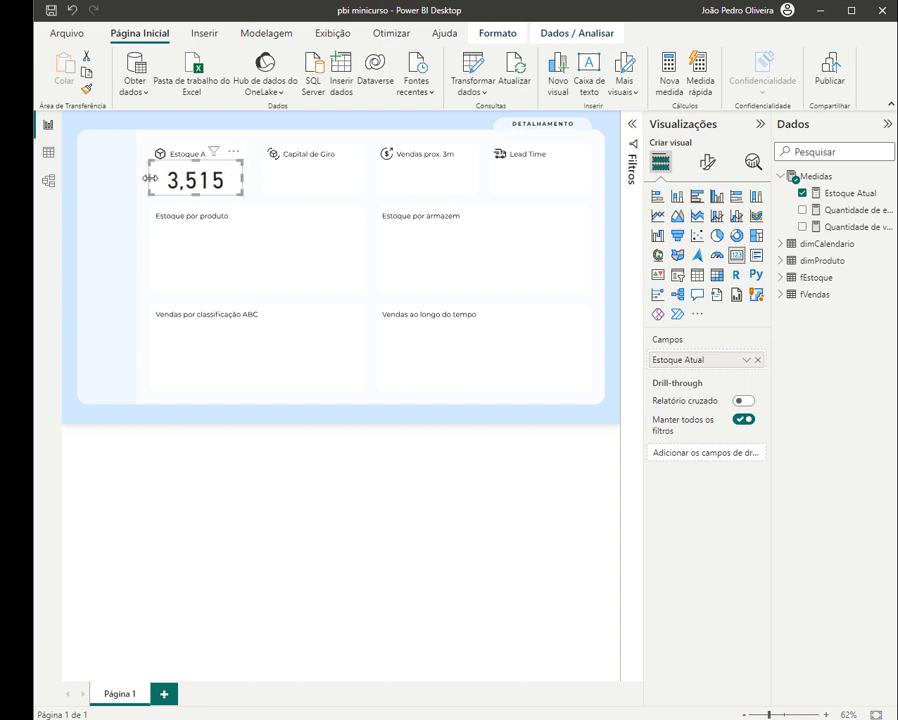
{"action": "left_click_drag", "start_coordinate": [150, 178], "coordinate": [156, 179]}
{"action": "left_click", "coordinate": [397, 224]}
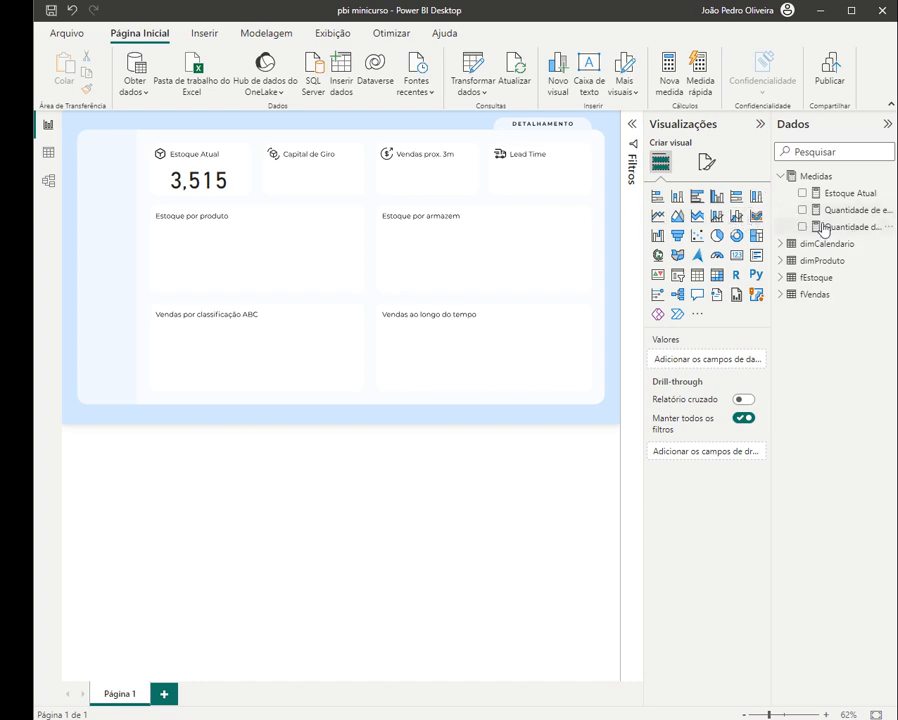
{"action": "left_click", "coordinate": [782, 278]}
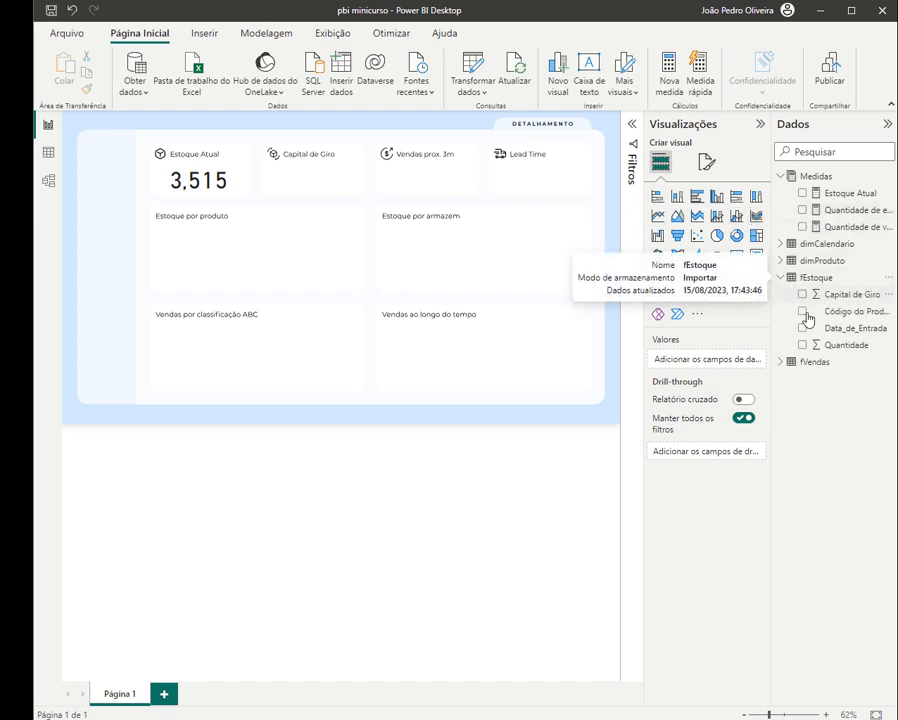
{"action": "left_click", "coordinate": [782, 278]}
{"action": "left_click_drag", "start_coordinate": [259, 136], "coordinate": [364, 198]}
{"action": "left_click", "coordinate": [236, 145]}
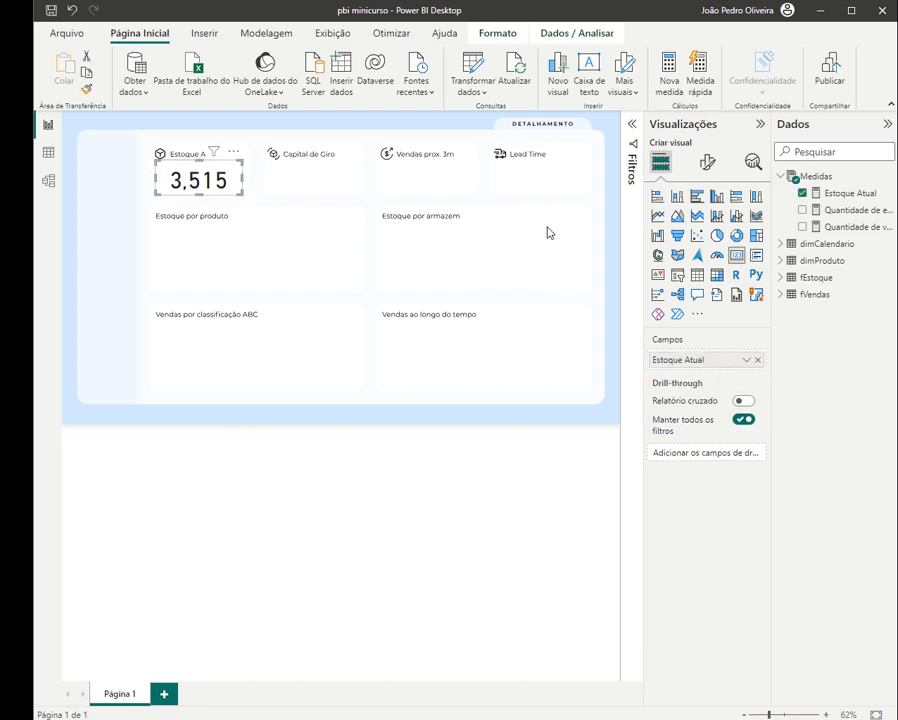
{"action": "left_click_drag", "start_coordinate": [253, 133], "coordinate": [366, 204]}
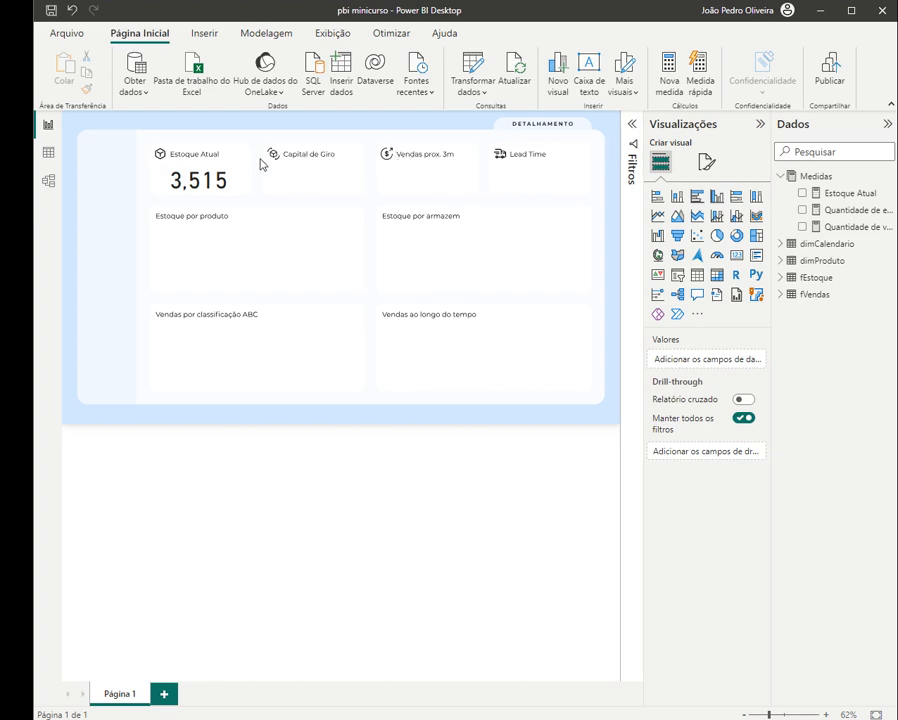
{"action": "left_click", "coordinate": [226, 176]}
{"action": "left_click", "coordinate": [536, 194]}
- Start a new measure in the Medidas table named Entrada de estoque até hoje, with CALCULATE( beginning on its own line
{"action": "right_click", "coordinate": [816, 180]}
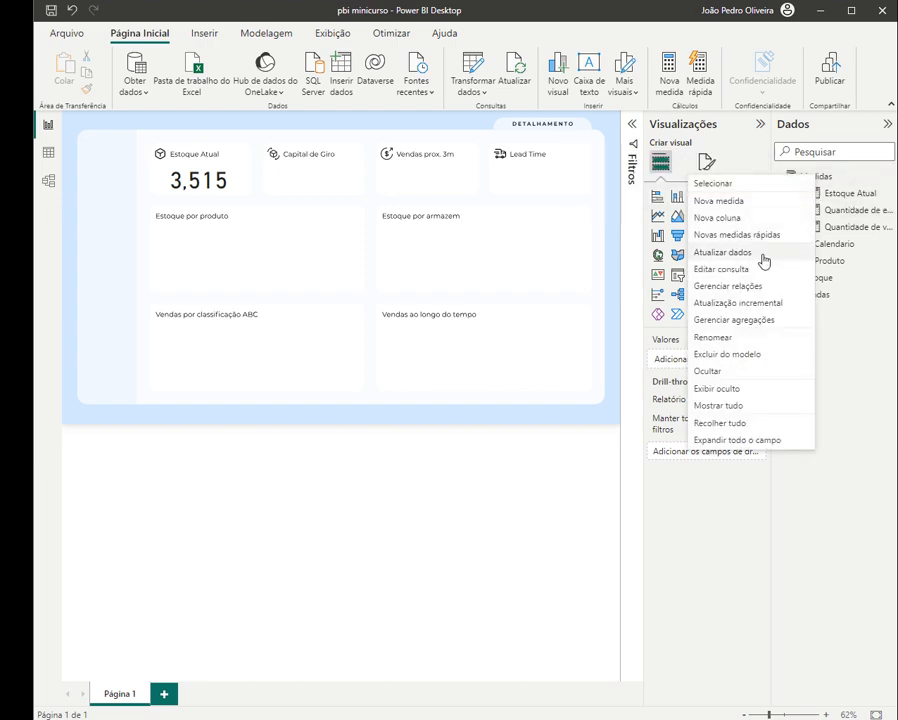
{"action": "left_click", "coordinate": [752, 204]}
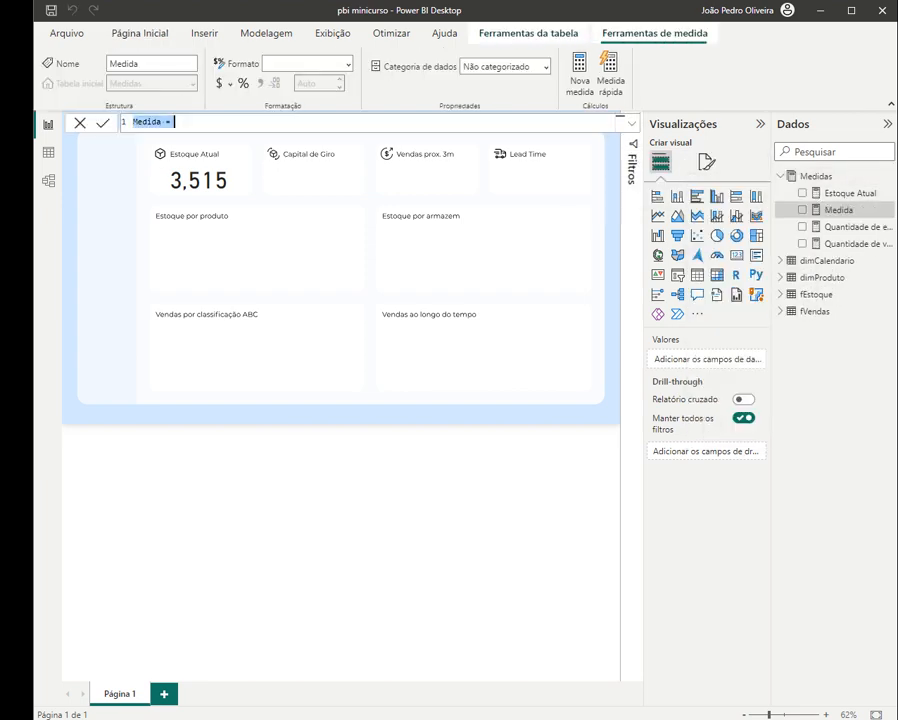
{"action": "type", "text": "Entra"}
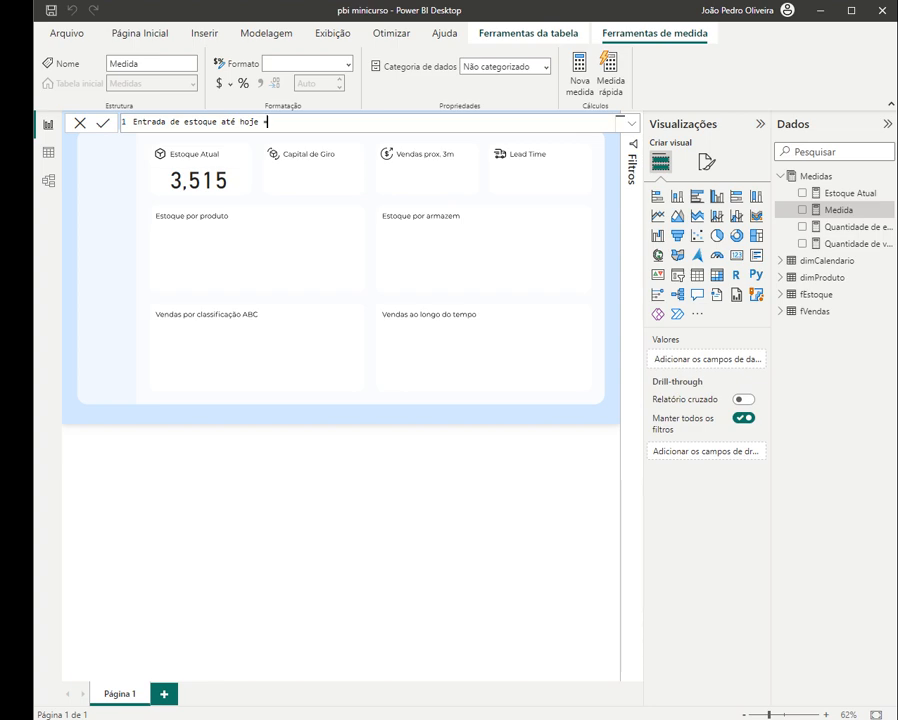
{"action": "type", "text": "CALCULATE("}
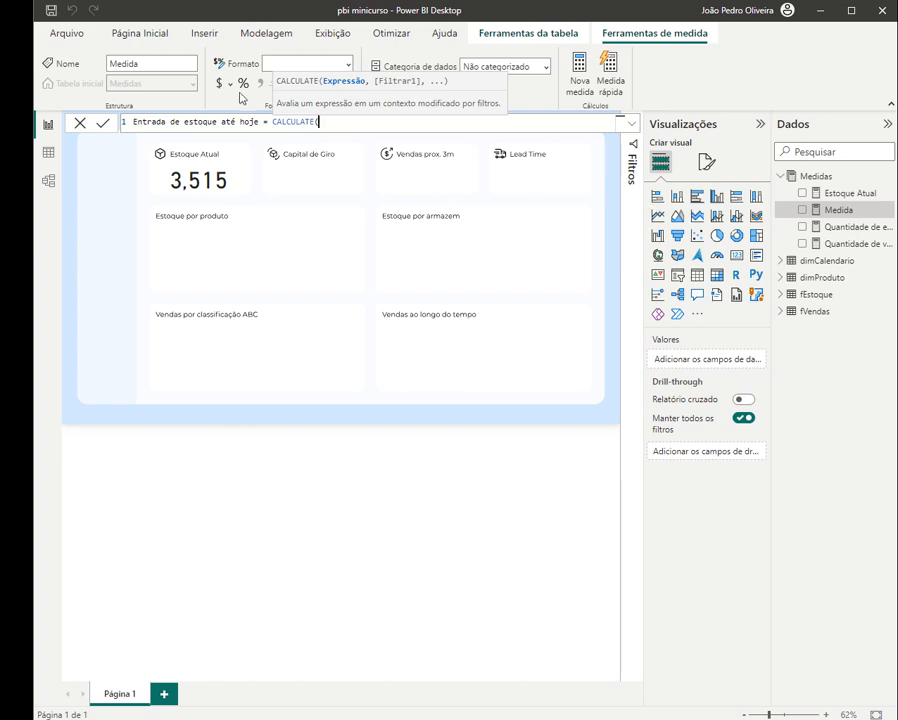
{"action": "left_click", "coordinate": [272, 122]}
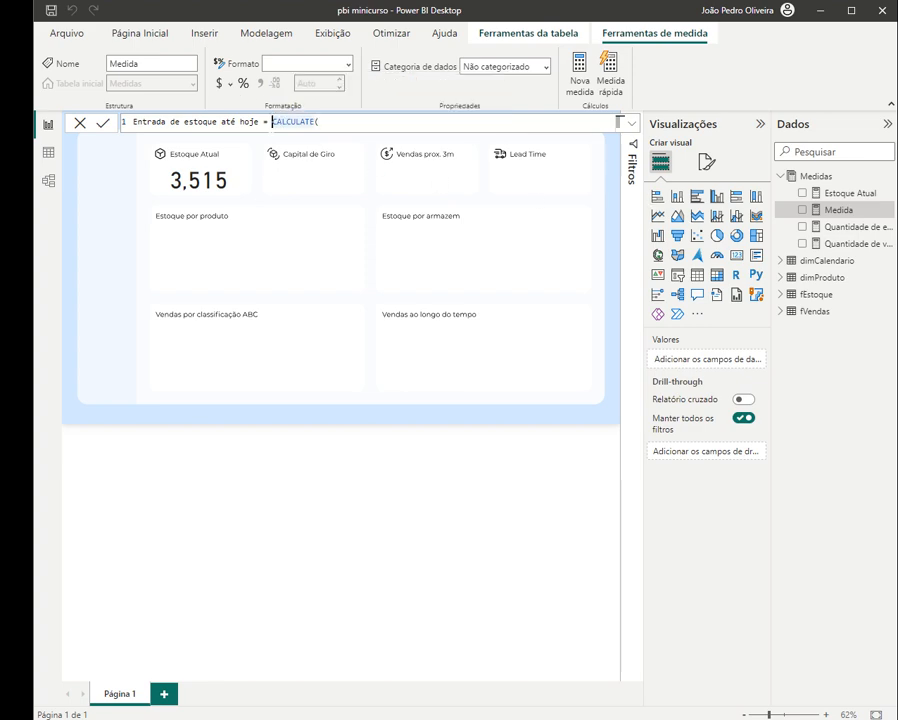
{"action": "key", "text": "shift+Return"}
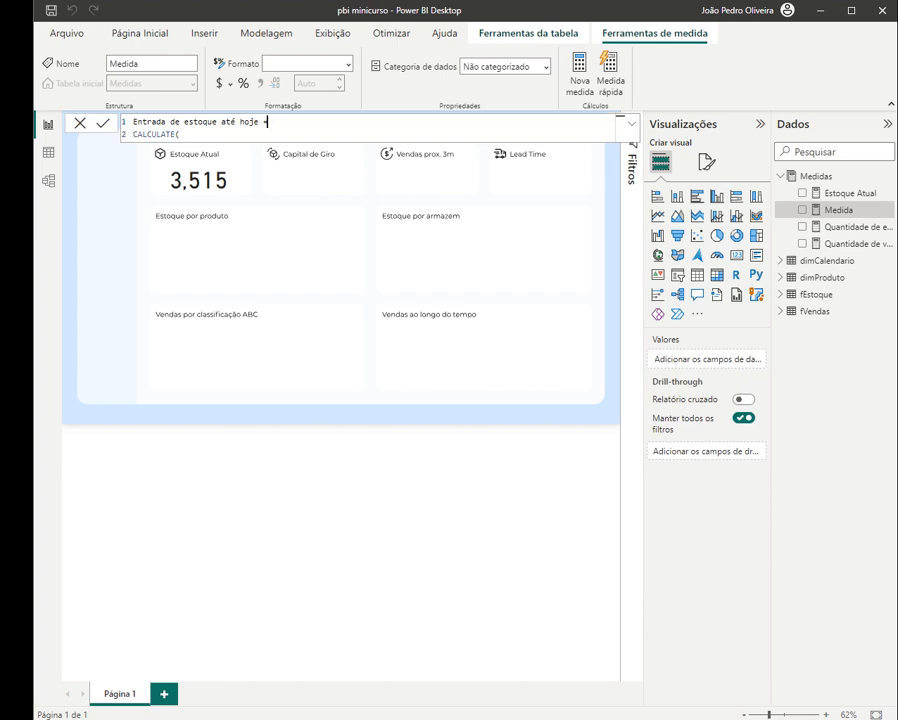
{"action": "key", "text": "shift+Return"}
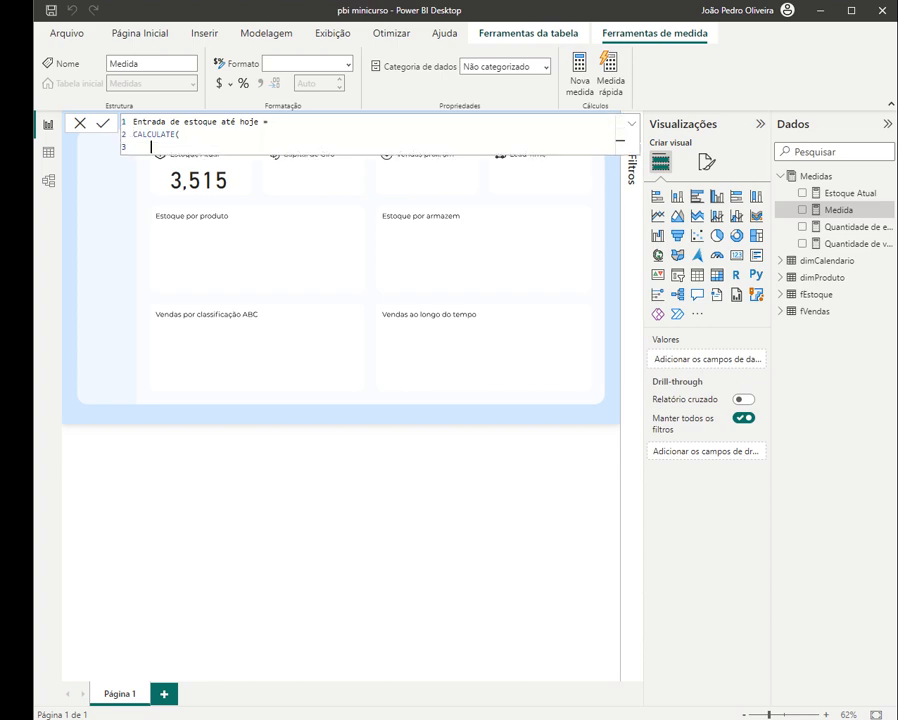
{"action": "key", "text": "Tab"}
- Complete the CALCULATE with [Quantidade de entrada de estoque] and the filter dimCalendario[Data] <= TODAY(), and commit the measure
{"action": "type", "text": "[Quantidade de entrada de estoque]"}
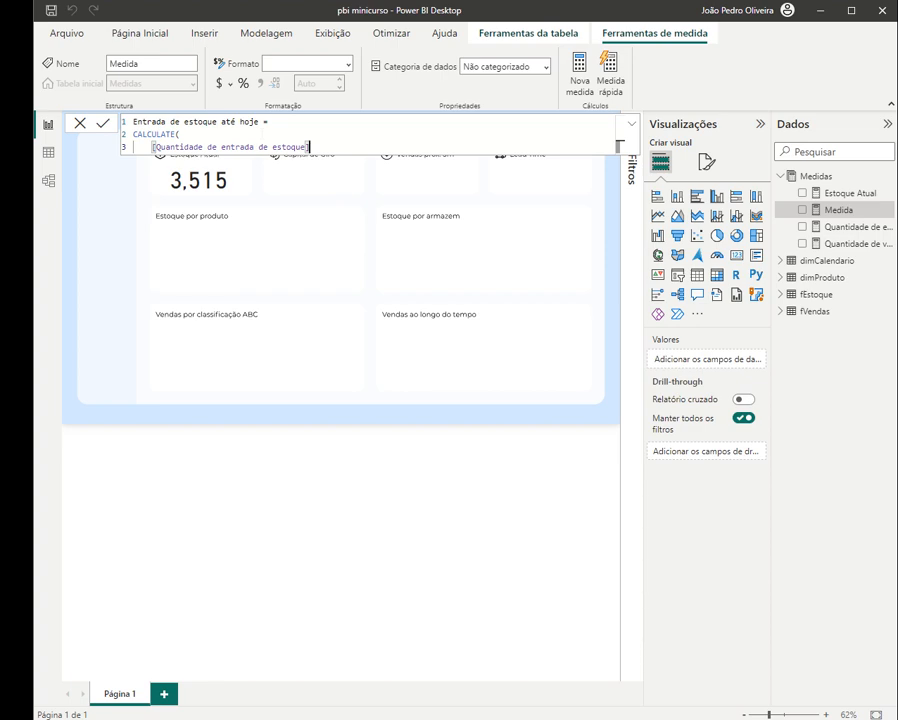
{"action": "type", "text": ","}
{"action": "key", "text": "shift+Return"}
{"action": "type", "text": "D"}
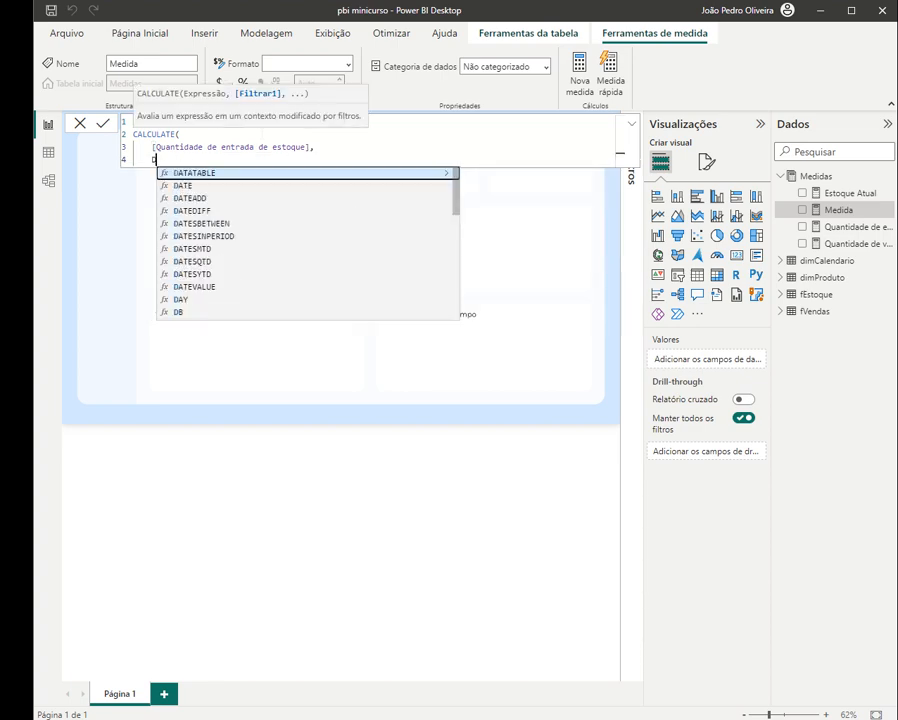
{"action": "type", "text": "imcalendario[Data] <"}
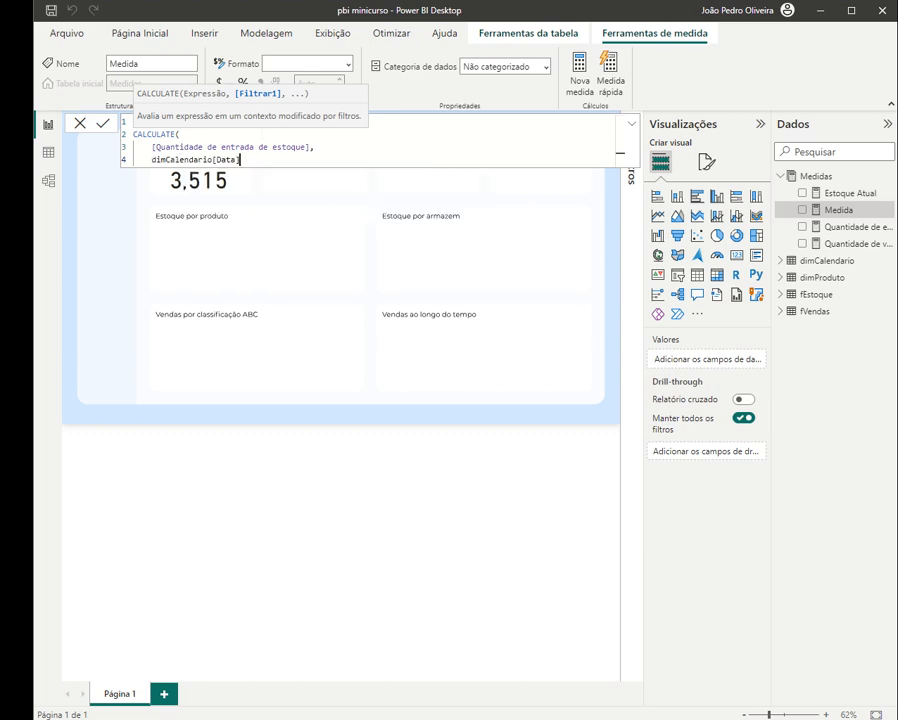
{"action": "type", "text": "= TODAY()"}
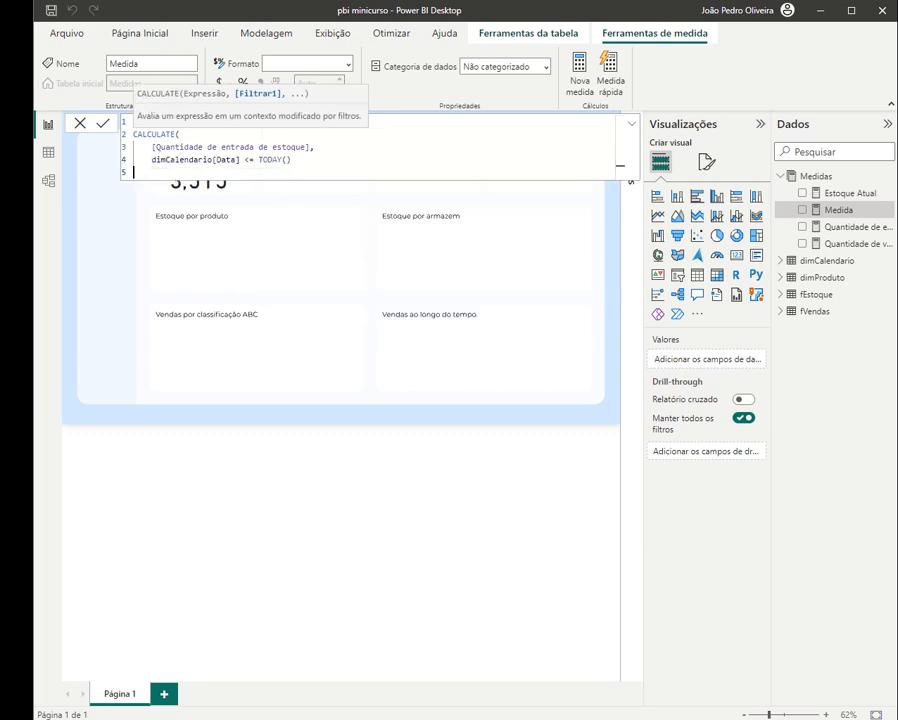
{"action": "key", "text": "shift+Return"}
{"action": "type", "text": ")"}
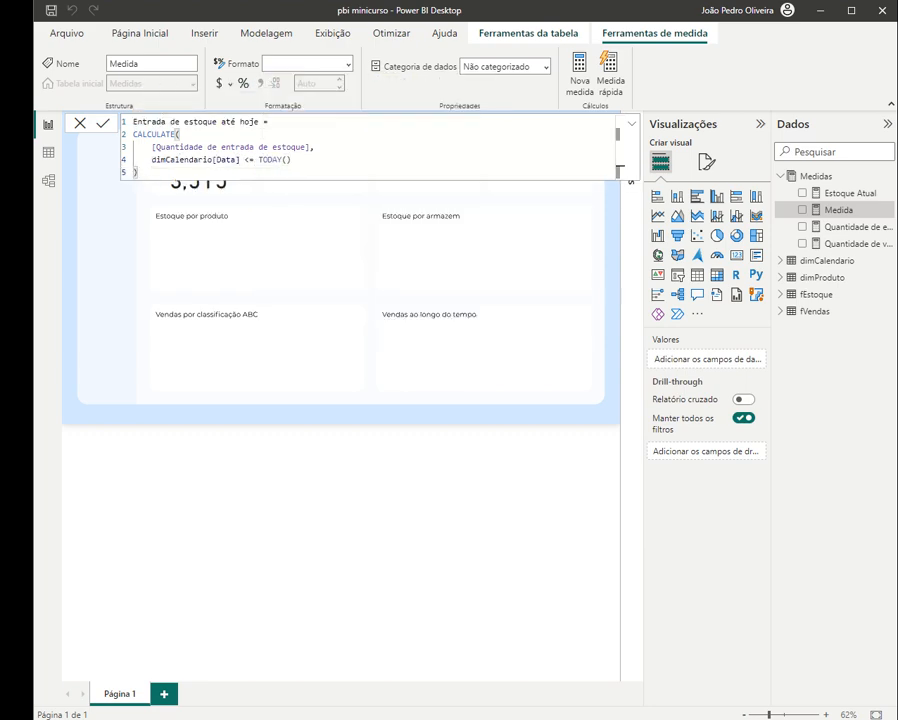
{"action": "left_click_drag", "start_coordinate": [207, 147], "coordinate": [217, 160]}
{"action": "double_click", "coordinate": [169, 147]}
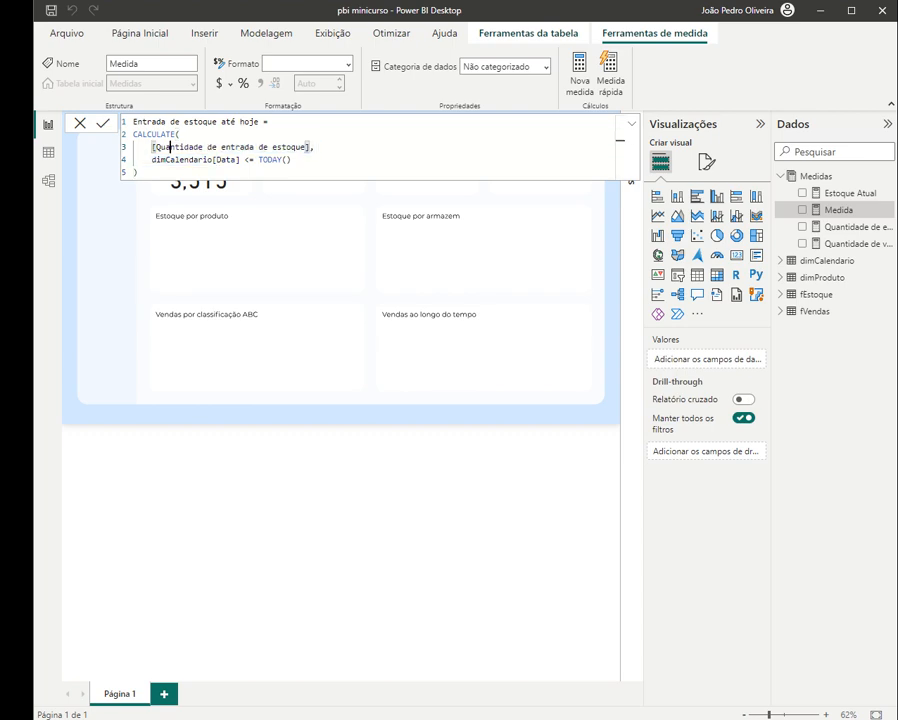
{"action": "left_click_drag", "start_coordinate": [147, 147], "coordinate": [180, 135]}
{"action": "left_click_drag", "start_coordinate": [291, 160], "coordinate": [152, 160]}
{"action": "left_click", "coordinate": [292, 160]}
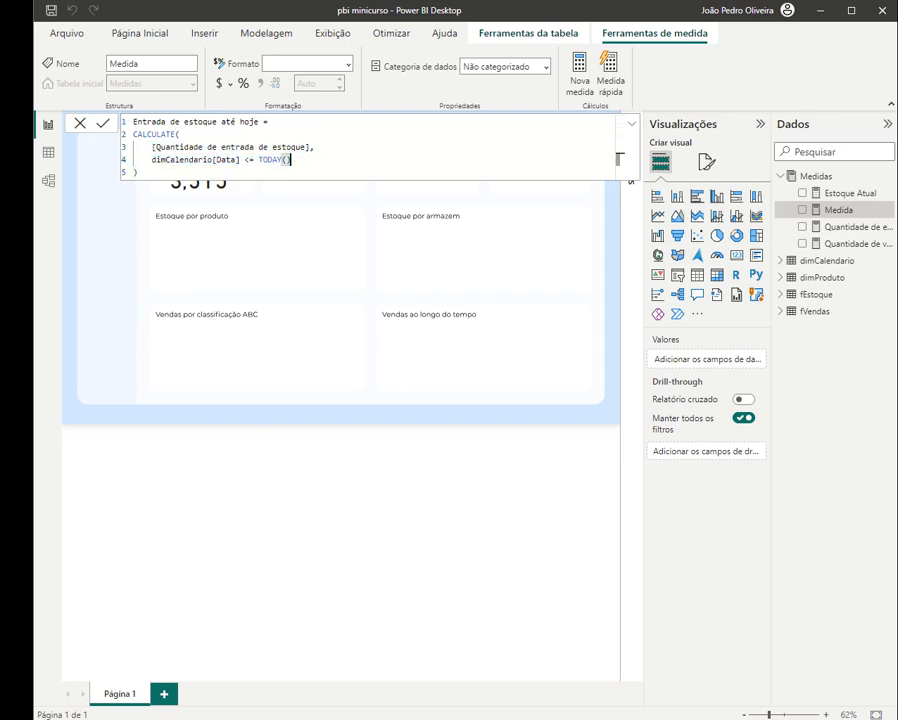
{"action": "left_click", "coordinate": [102, 123]}
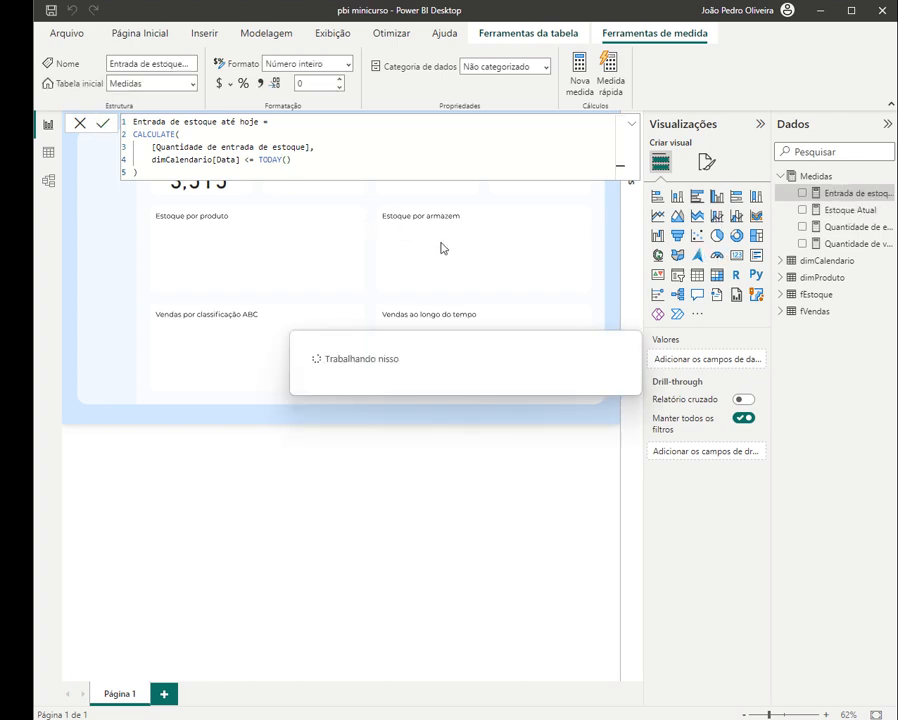
- Duplicate the Estoque Atual card and arrange two copies side by side under the Estoque por produto heading
{"action": "left_click", "coordinate": [211, 194]}
{"action": "key", "text": "ctrl+c"}
{"action": "key", "text": "ctrl+v"}
{"action": "left_click_drag", "start_coordinate": [225, 192], "coordinate": [318, 268]}
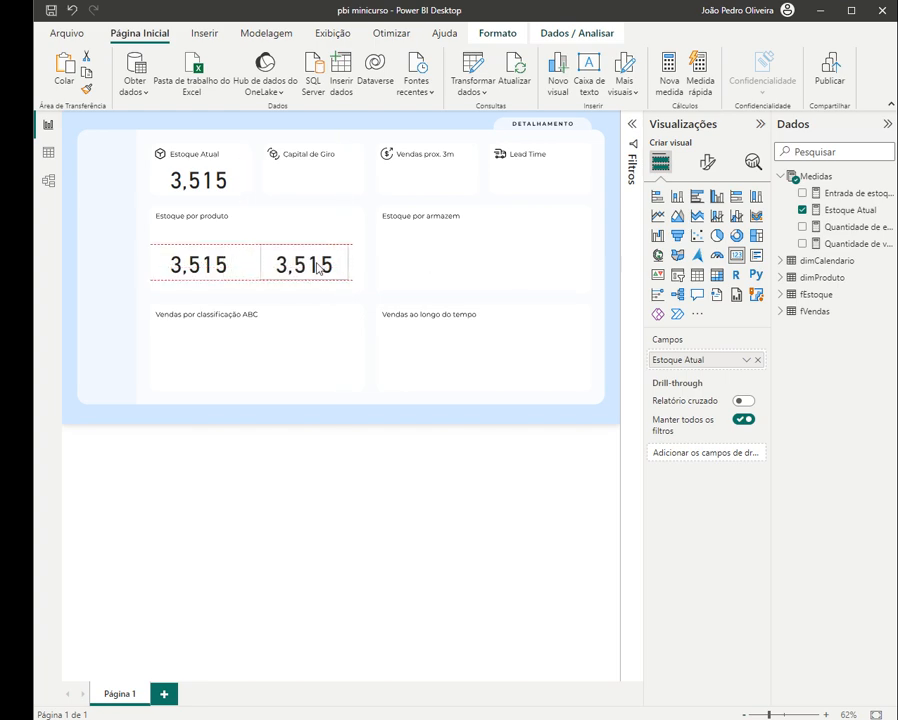
- Display Quantidade de entrada de estoque in the first copied card and Entrada de estoque até hoje in the second to compare them
{"action": "left_click", "coordinate": [230, 264]}
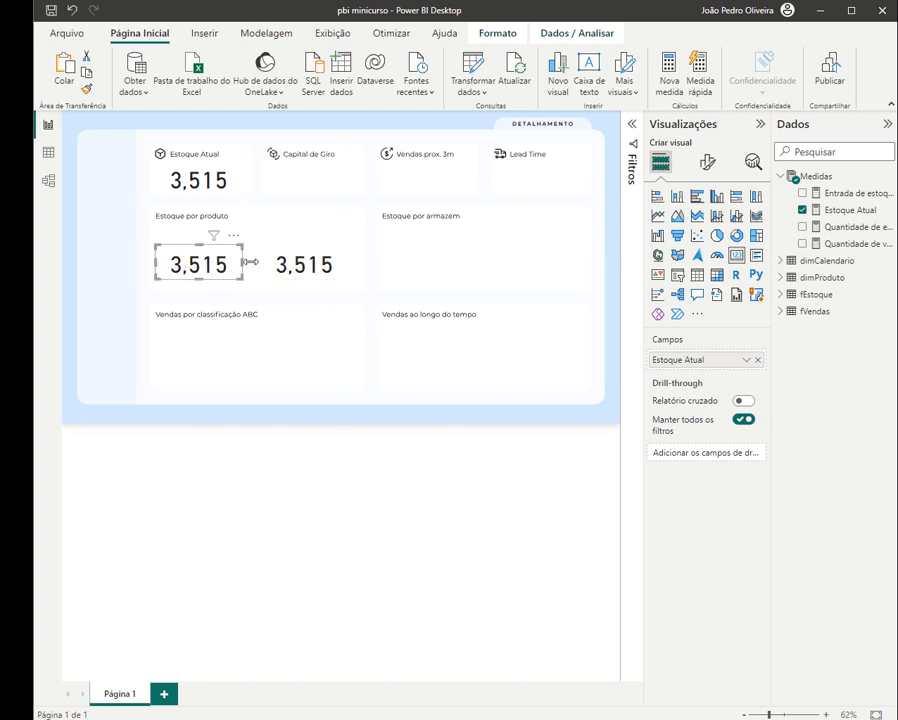
{"action": "left_click", "coordinate": [802, 211]}
{"action": "left_click", "coordinate": [802, 227]}
{"action": "left_click", "coordinate": [320, 264]}
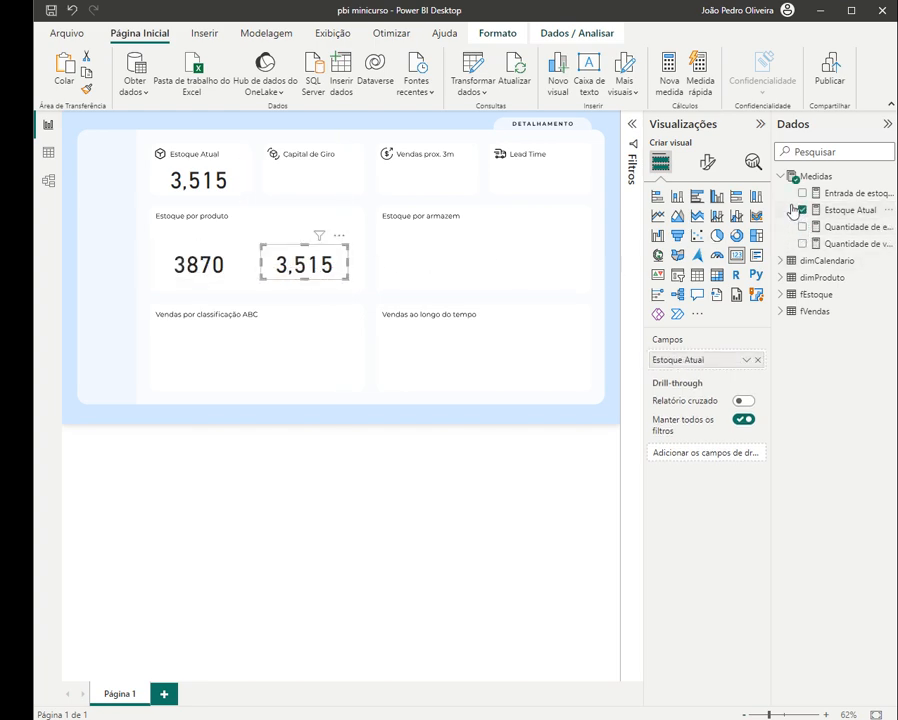
{"action": "left_click", "coordinate": [802, 210]}
{"action": "left_click", "coordinate": [802, 193]}
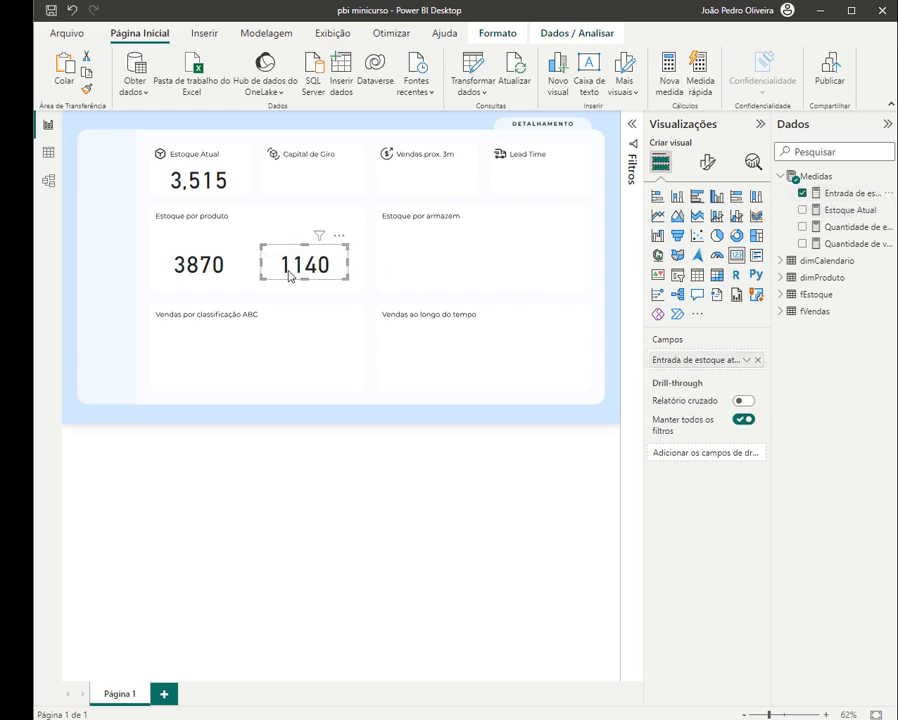
{"action": "left_click", "coordinate": [365, 276]}
{"action": "left_click_drag", "start_coordinate": [140, 240], "coordinate": [260, 314]}
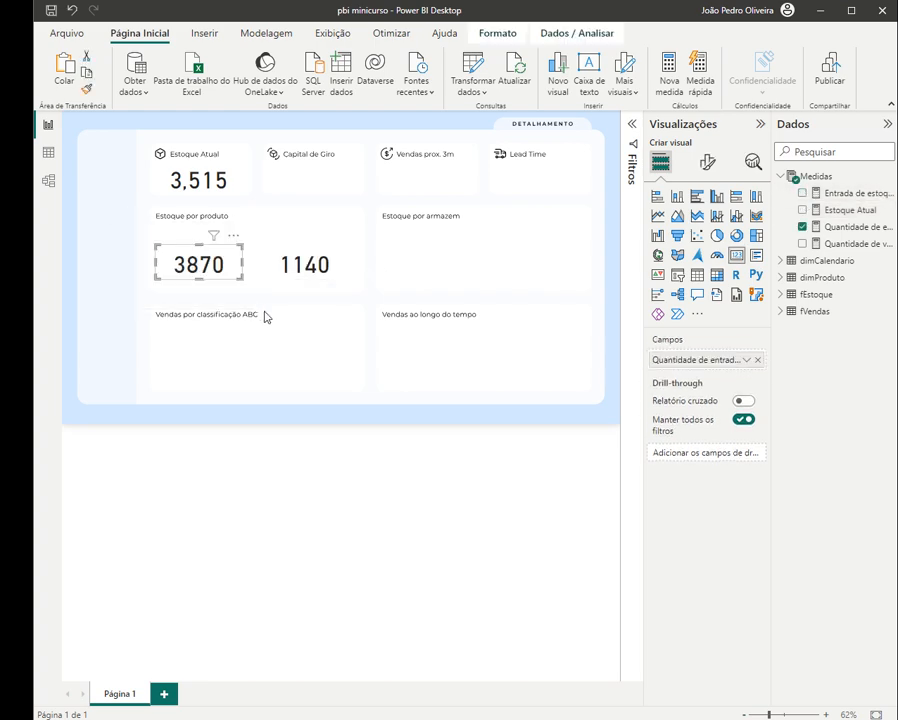
{"action": "left_click", "coordinate": [318, 280]}
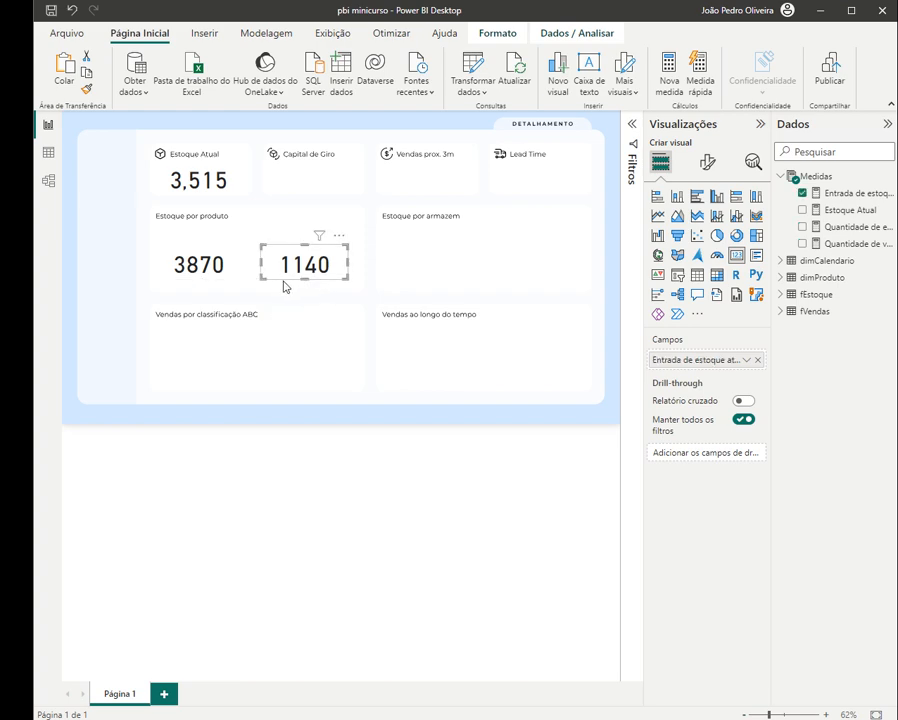
- Copy the full formula of Entrada de estoque até hoje into a new measure in the Medidas table
{"action": "left_click", "coordinate": [822, 193]}
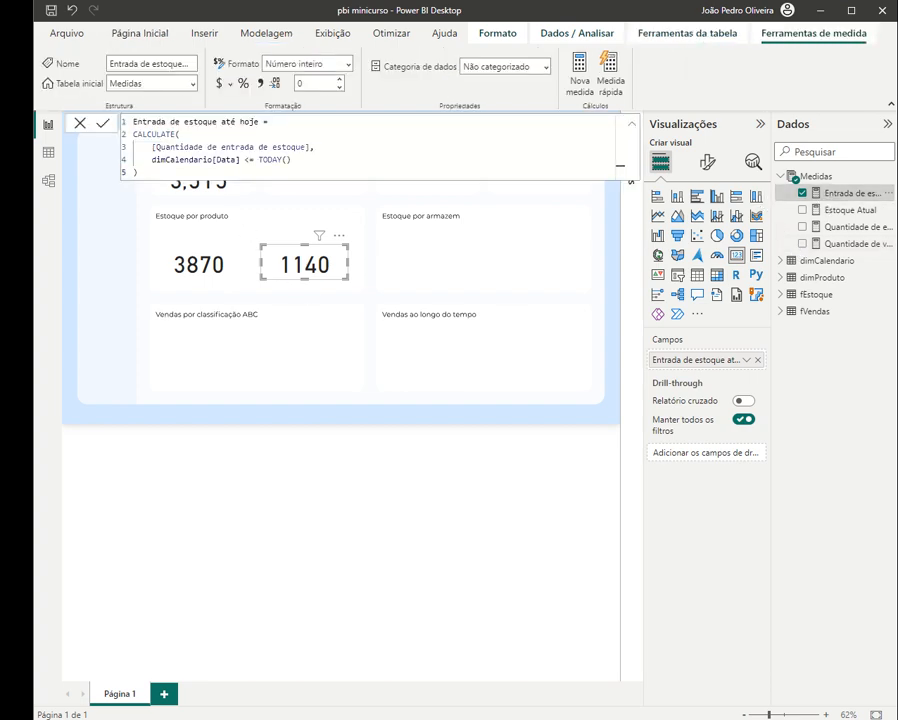
{"action": "key", "text": "ctrl+a"}
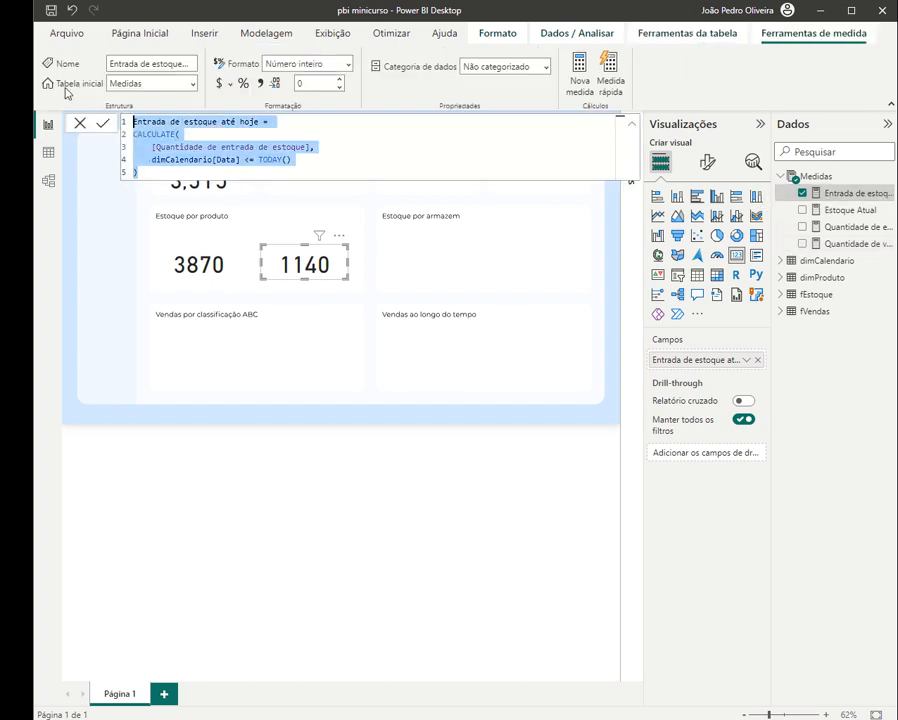
{"action": "left_click", "coordinate": [84, 124]}
{"action": "right_click", "coordinate": [804, 178]}
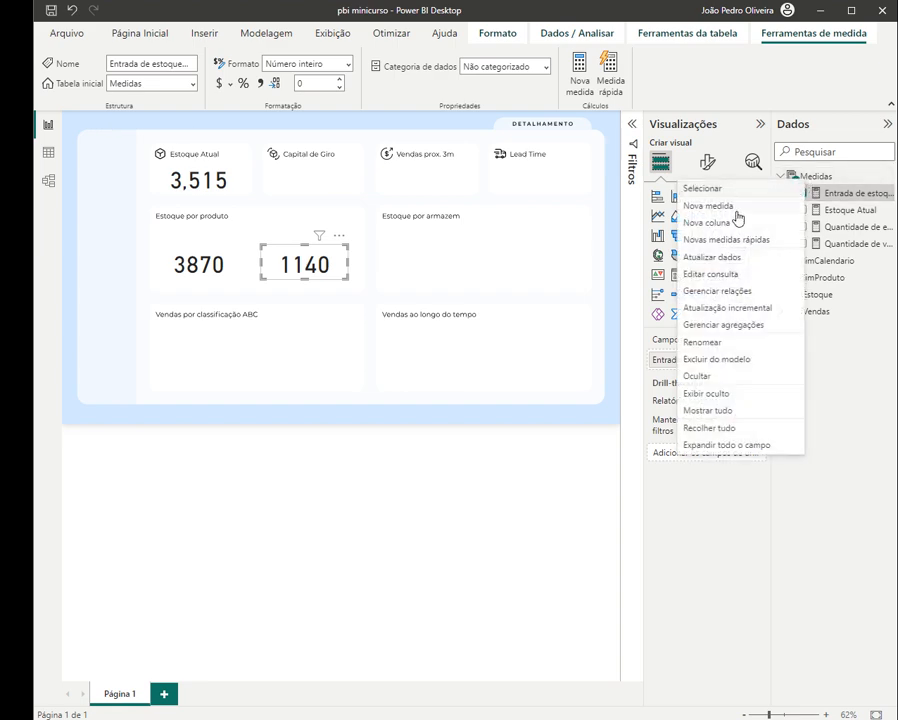
{"action": "left_click", "coordinate": [708, 205]}
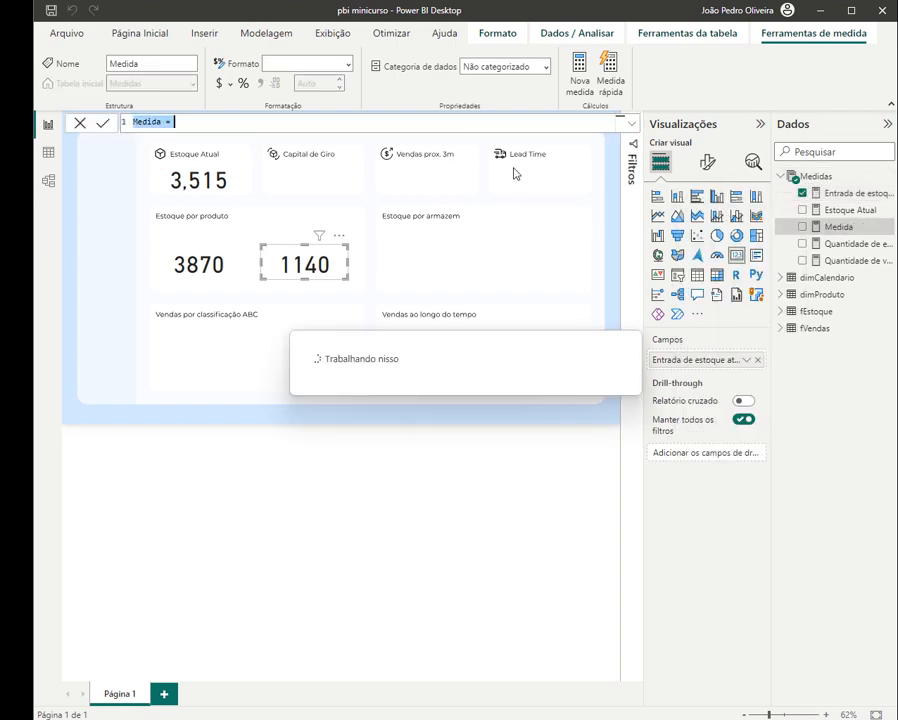
{"action": "key", "text": "ctrl+v"}
- Adapt the copied formula to the name Vendas até hoje and the expression [Quantidade de vendas], and commit the measure
{"action": "double_click", "coordinate": [196, 121]}
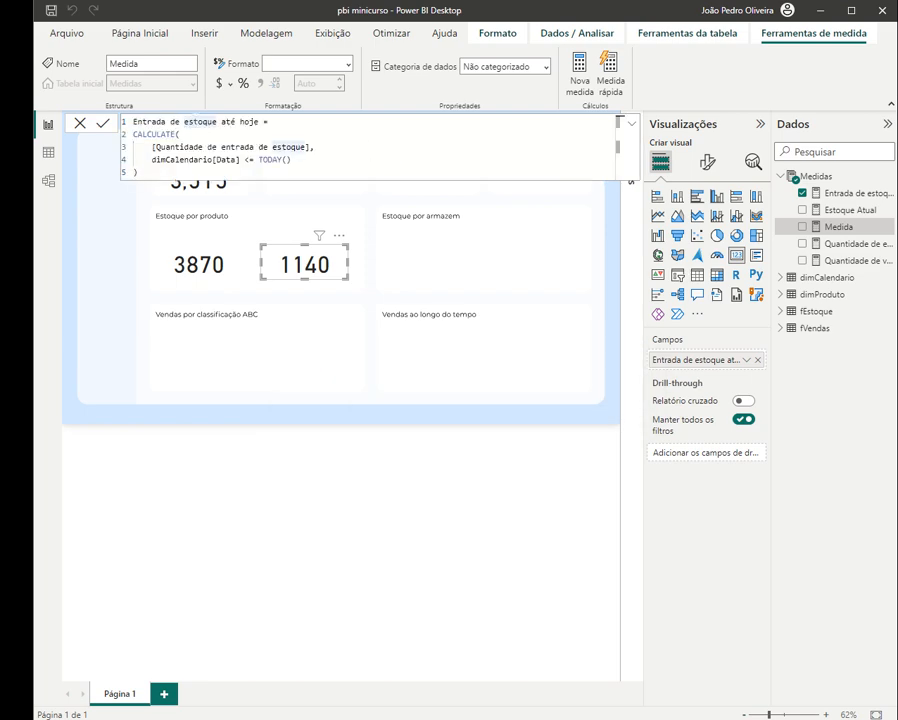
{"action": "left_click_drag", "start_coordinate": [217, 121], "coordinate": [127, 123]}
{"action": "type", "text": "Vendas"}
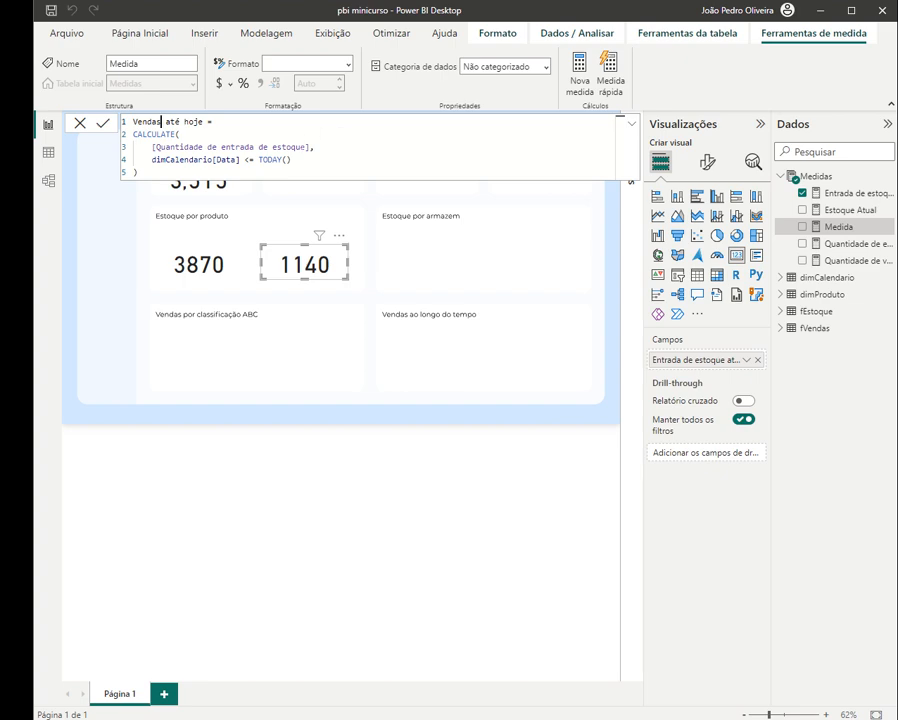
{"action": "left_click_drag", "start_coordinate": [304, 147], "coordinate": [221, 147]}
{"action": "type", "text": "vendas"}
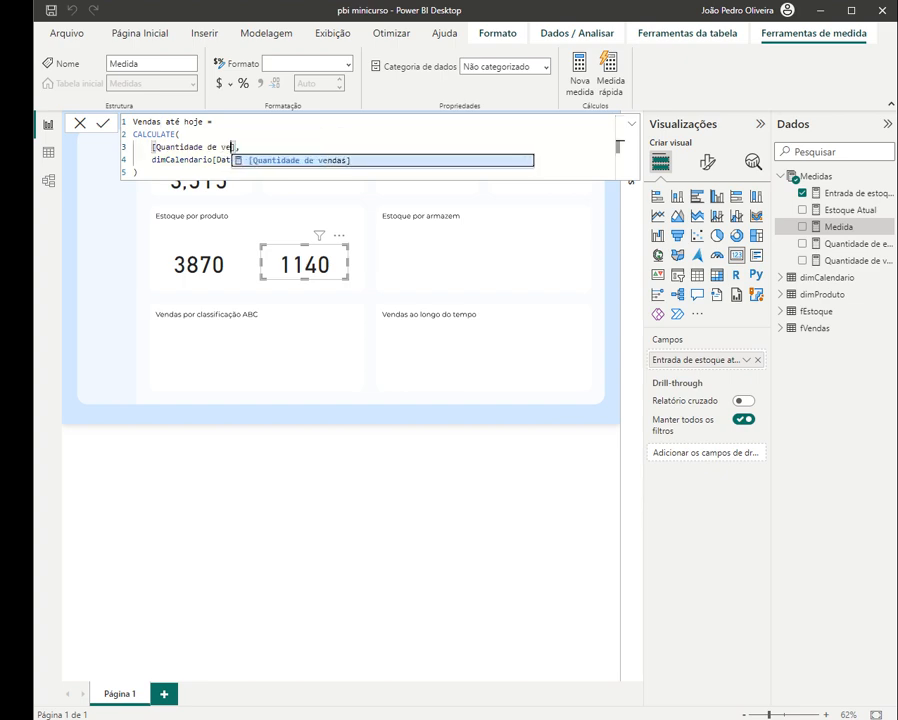
{"action": "left_click_drag", "start_coordinate": [291, 160], "coordinate": [161, 160]}
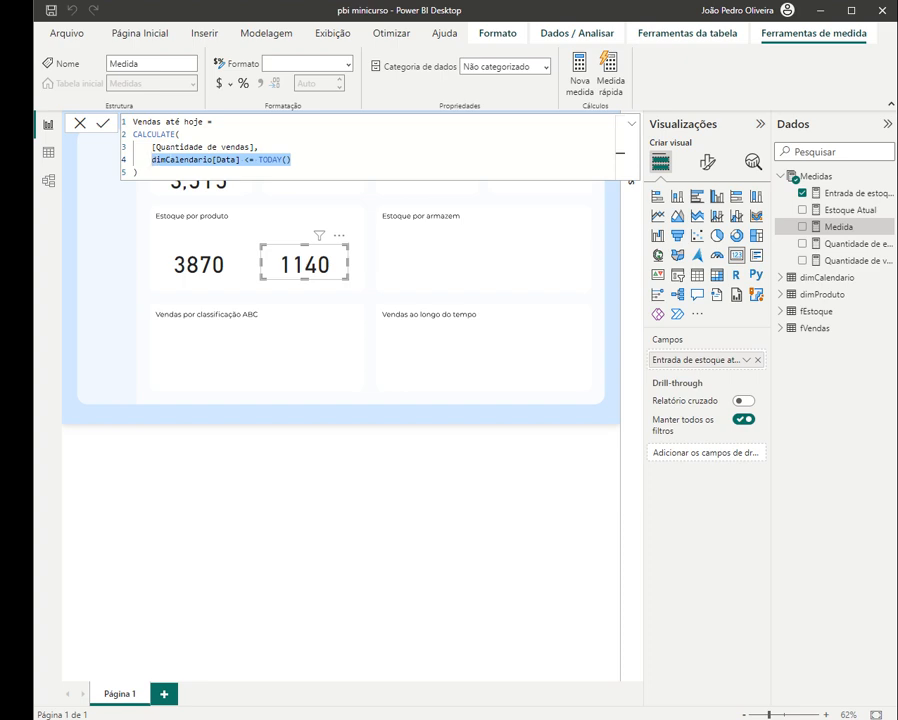
{"action": "left_click", "coordinate": [104, 124]}
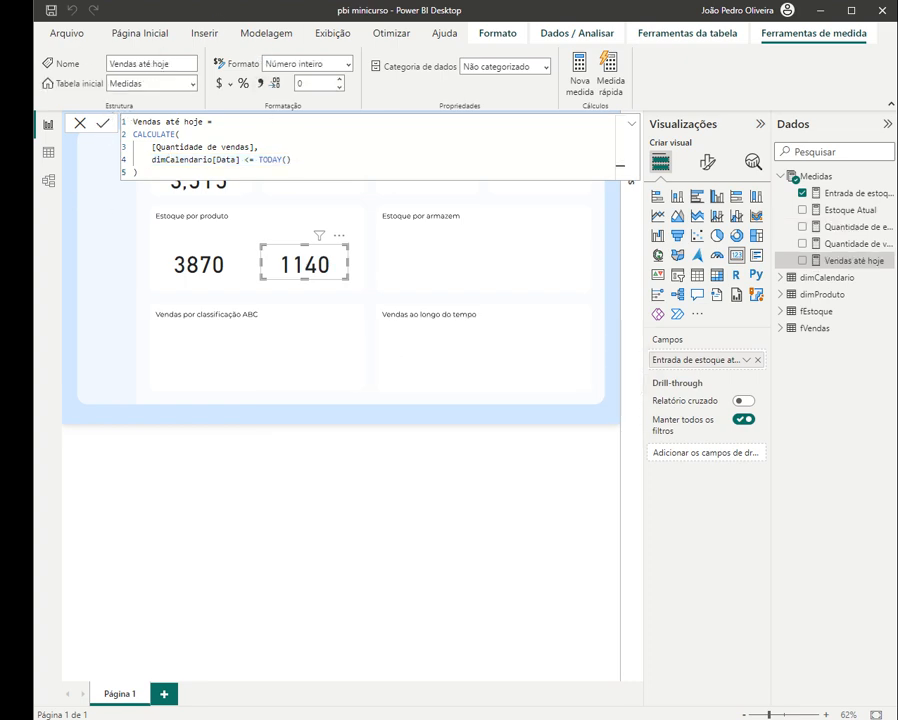
{"action": "left_click_drag", "start_coordinate": [291, 159], "coordinate": [138, 159]}
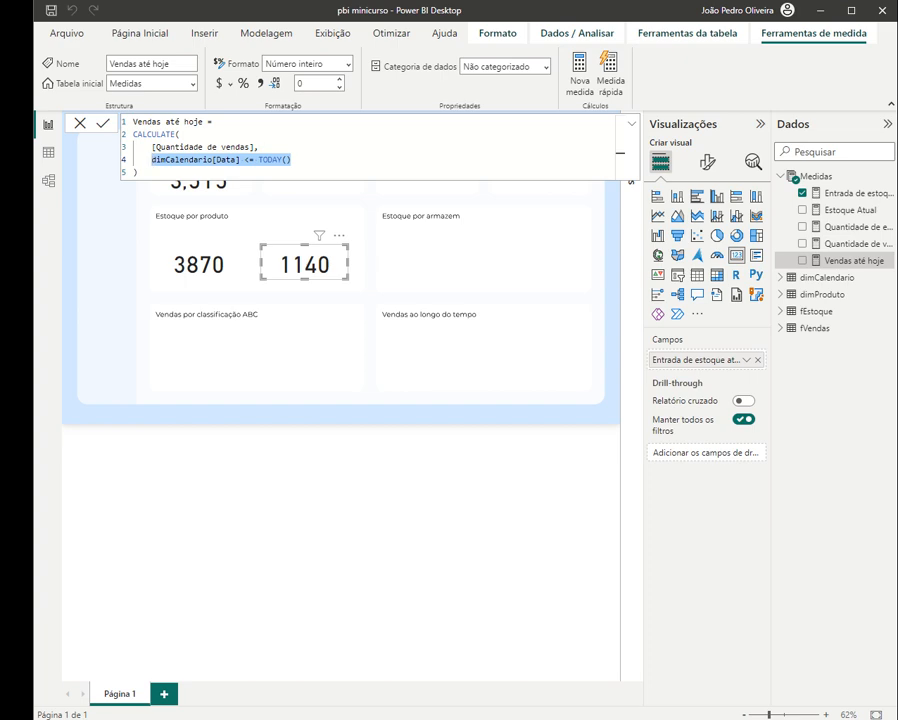
{"action": "left_click", "coordinate": [79, 124]}
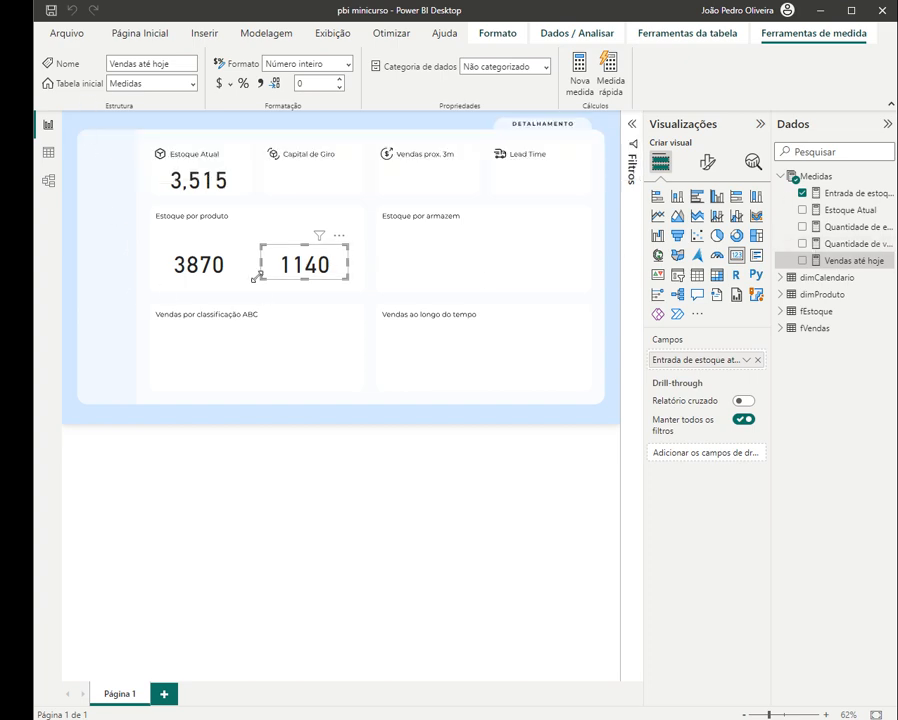
- Display Quantidade de vendas in the first card under Estoque por produto and Vendas até hoje in the second to compare them
{"action": "left_click", "coordinate": [195, 258]}
{"action": "left_click", "coordinate": [802, 227]}
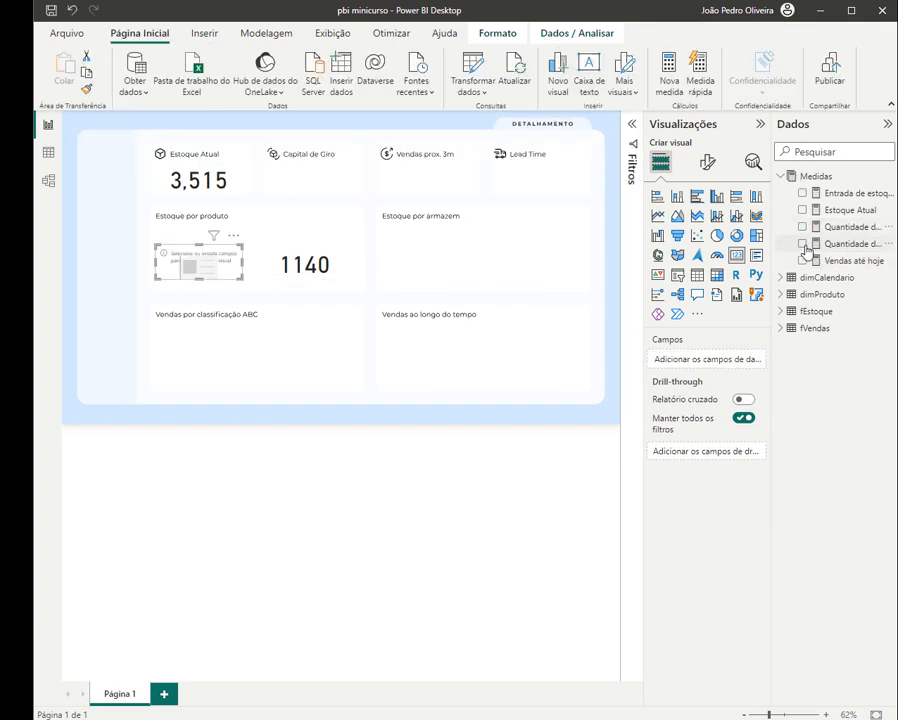
{"action": "left_click", "coordinate": [802, 243]}
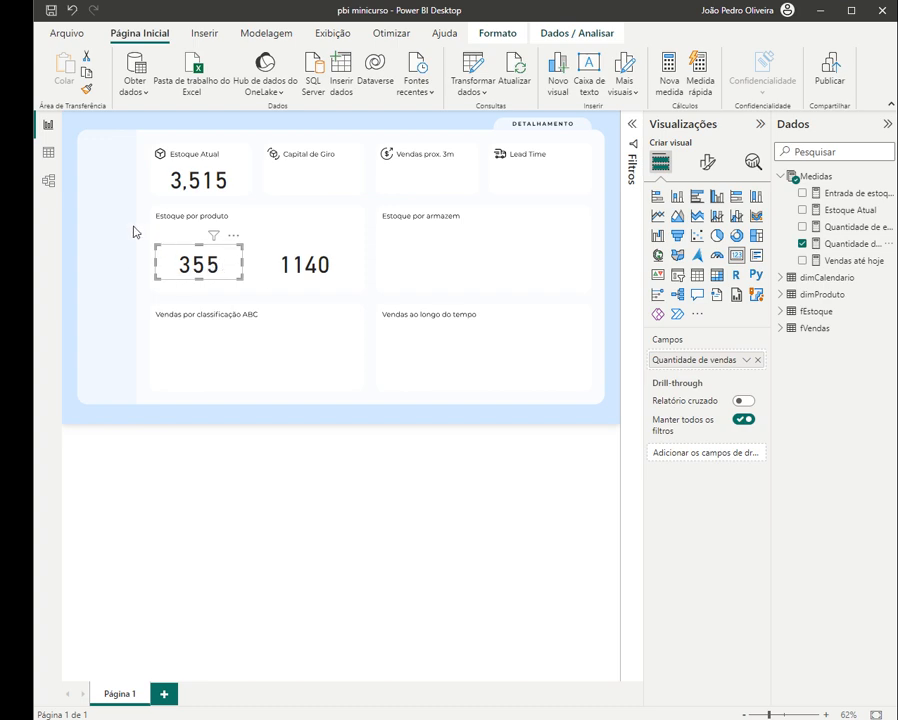
{"action": "left_click", "coordinate": [306, 278]}
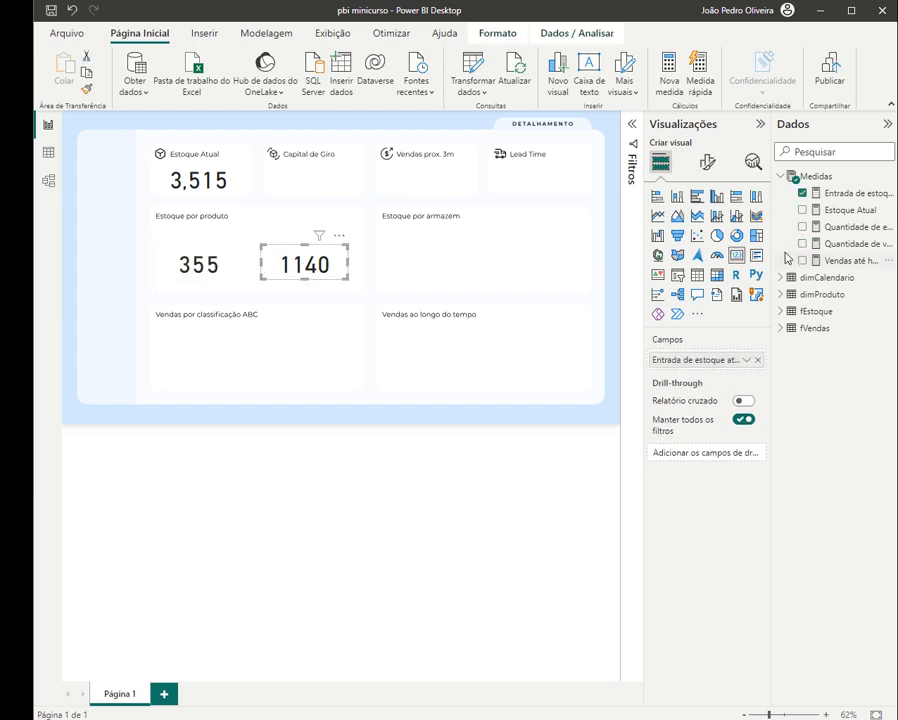
{"action": "left_click", "coordinate": [803, 194]}
{"action": "left_click", "coordinate": [802, 260]}
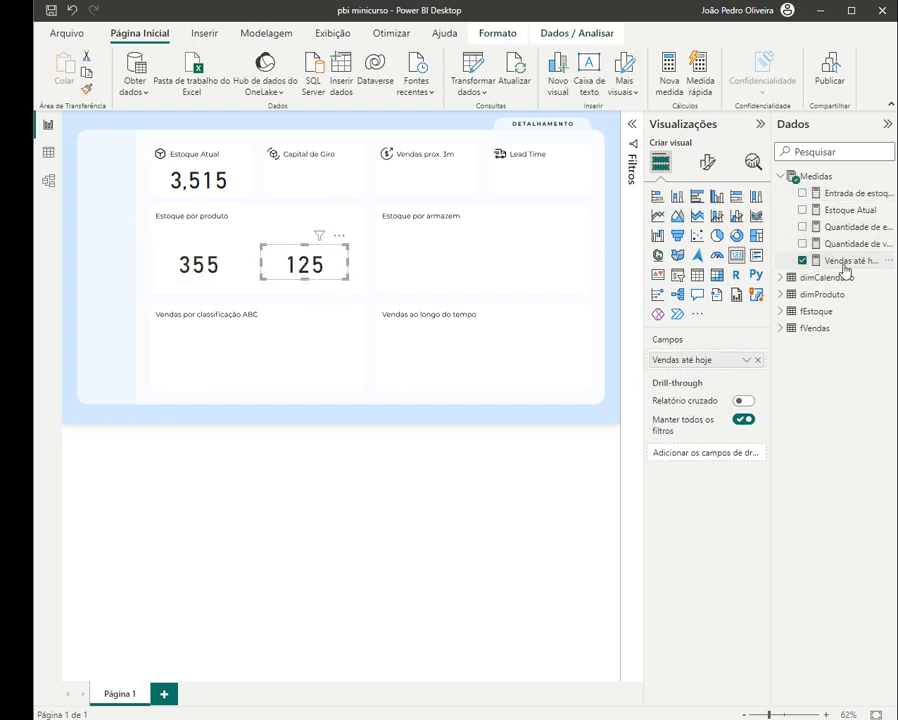
- Rename the measure Vendas até hoje as Quantidade de vendas até hoje in its formula
{"action": "left_click", "coordinate": [846, 262]}
{"action": "left_click", "coordinate": [127, 127]}
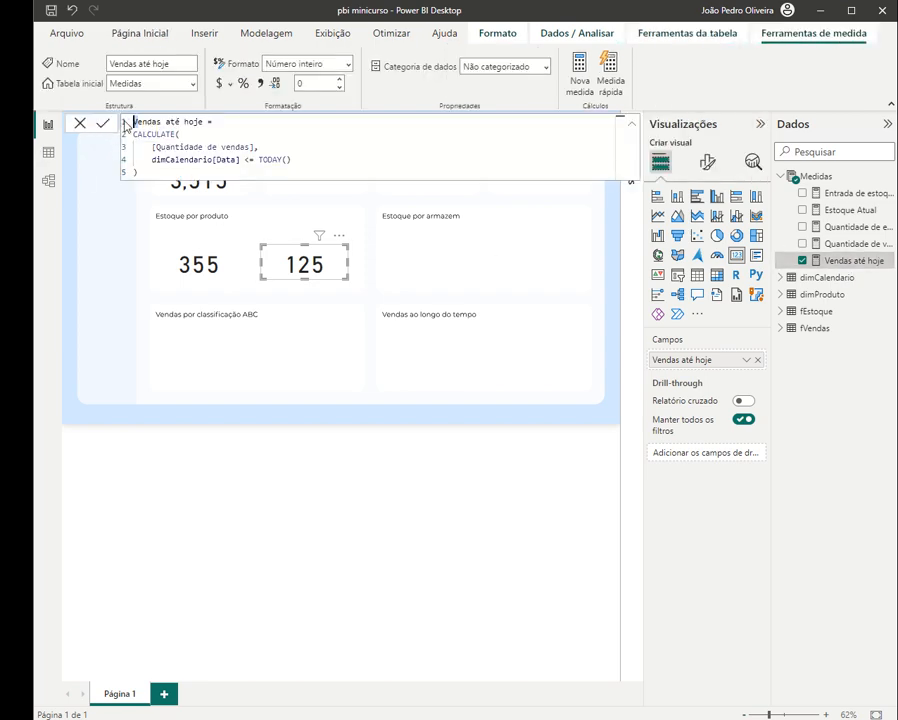
{"action": "type", "text": "Quantidade"}
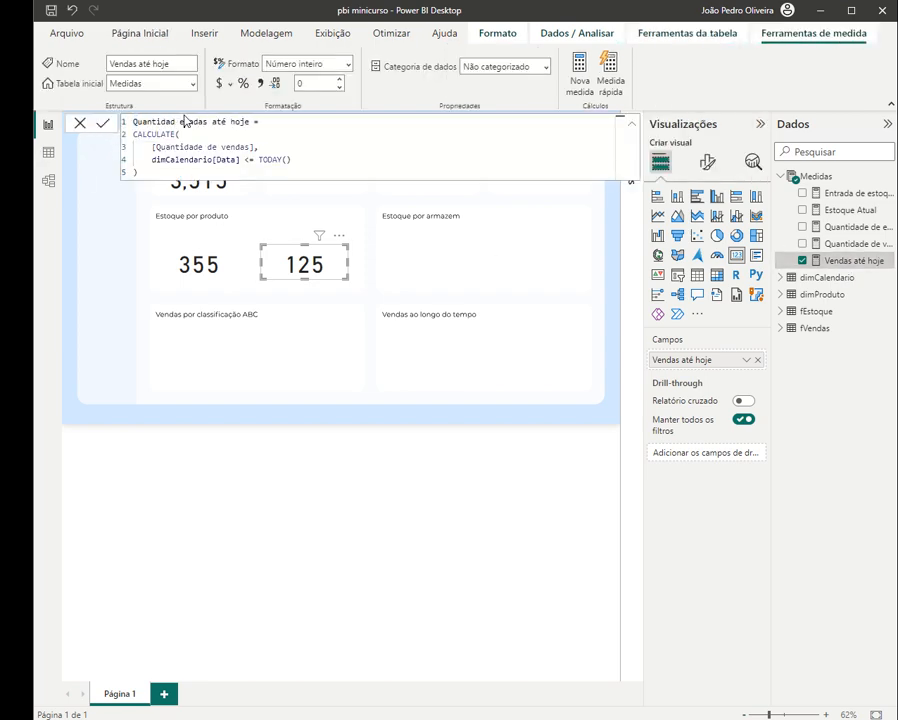
{"action": "key", "text": "Delete"}
{"action": "type", "text": "de v"}
{"action": "key", "text": "Return"}
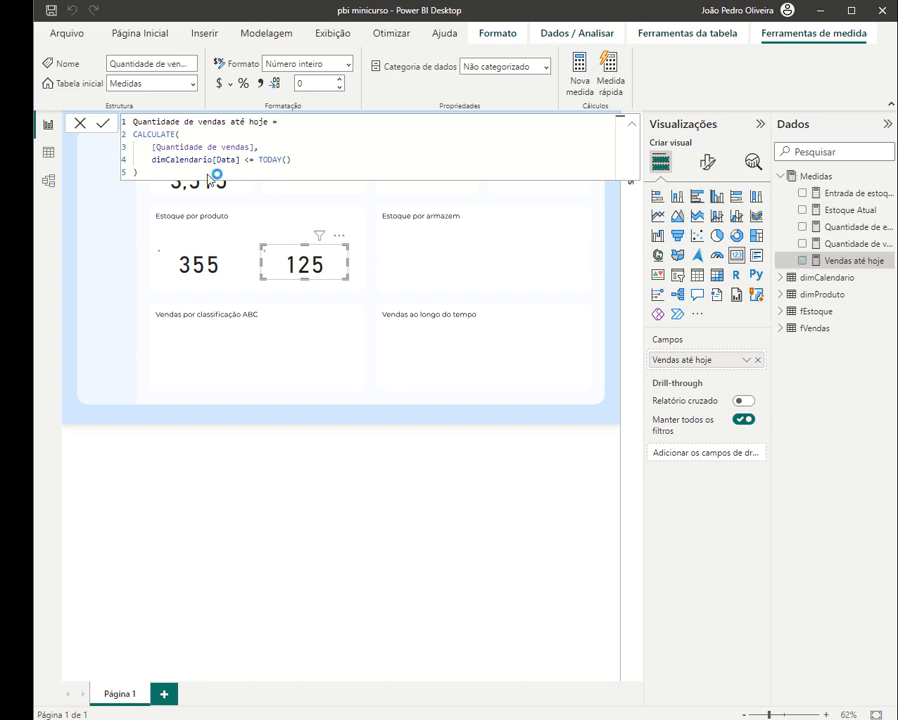
- Redefine the Estoque Atual measure as [Entrada de estoque até hoje] - [Quantidade de vendas até hoje]
{"action": "left_click", "coordinate": [836, 208]}
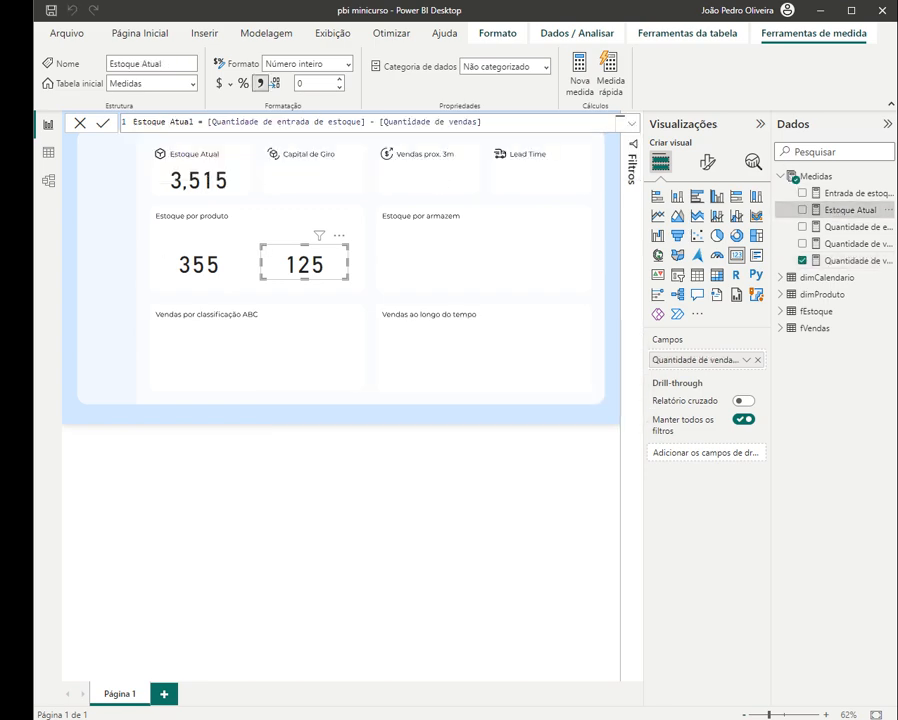
{"action": "left_click_drag", "start_coordinate": [207, 122], "coordinate": [482, 122]}
{"action": "type", "text": "Entra"}
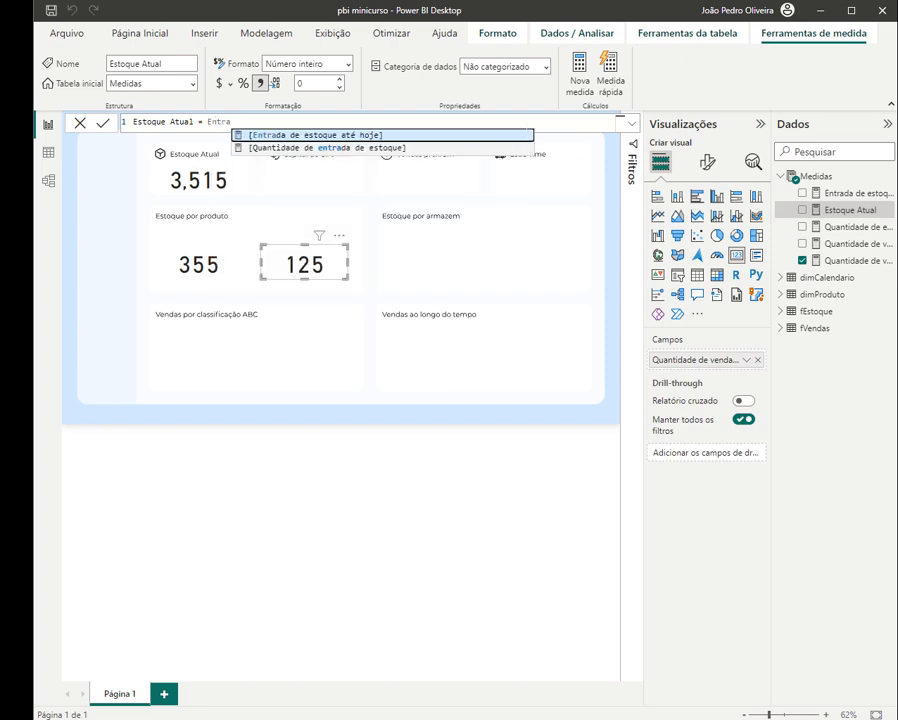
{"action": "key", "text": "Tab"}
{"action": "type", "text": "- ho"}
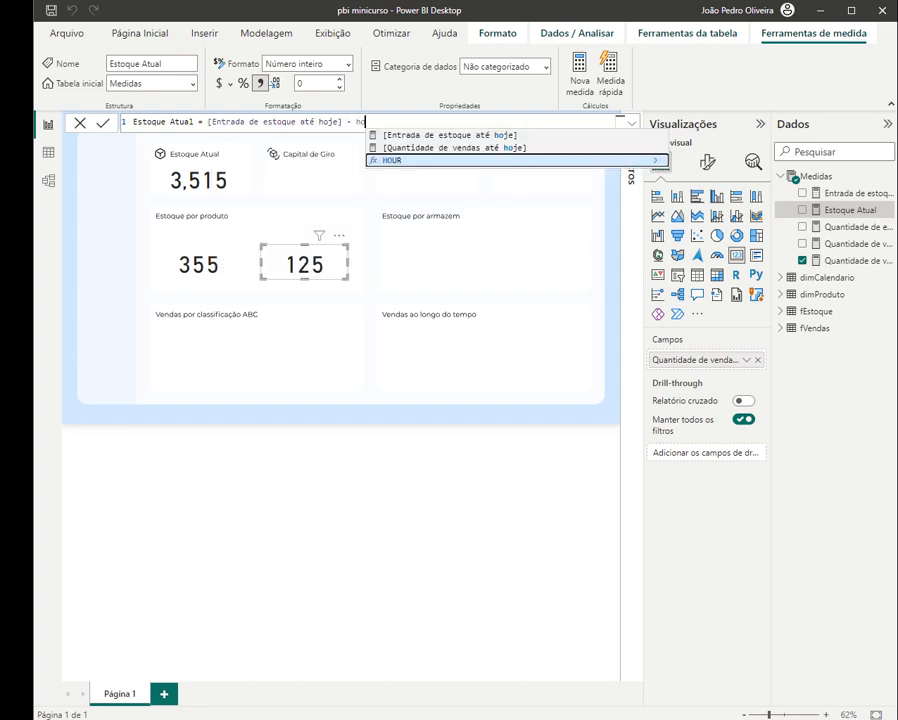
{"action": "key", "text": "Up"}
{"action": "key", "text": "Tab"}
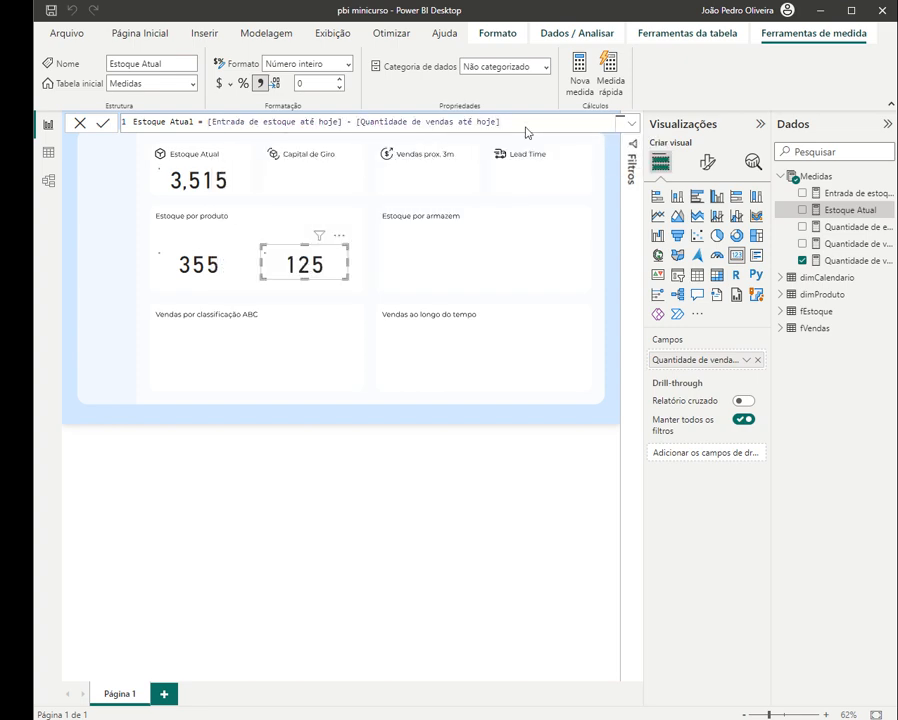
- Delete the two comparison cards under the Estoque por produto heading
{"action": "left_click", "coordinate": [203, 187]}
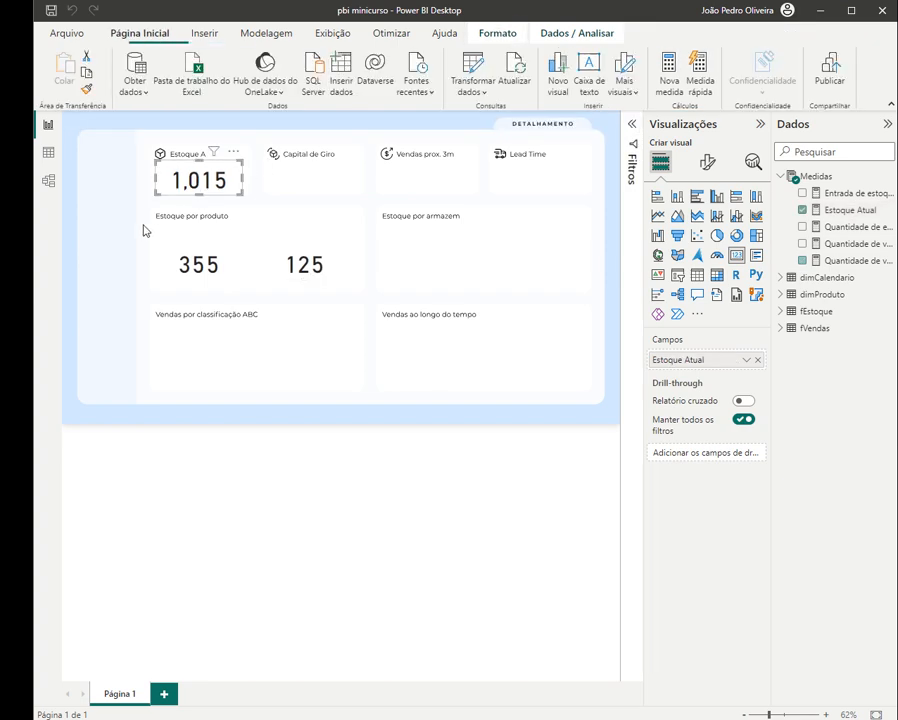
{"action": "left_click_drag", "start_coordinate": [137, 214], "coordinate": [397, 310]}
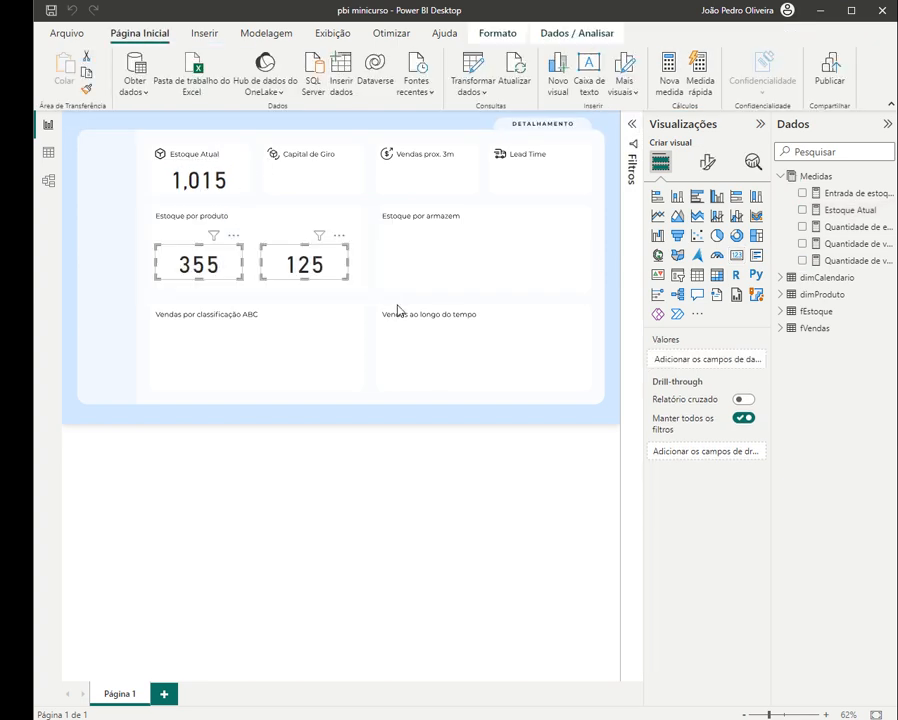
{"action": "key", "text": "Delete"}
- Reduce the font size of the Estoque Atual card's callout value
{"action": "left_click", "coordinate": [236, 182]}
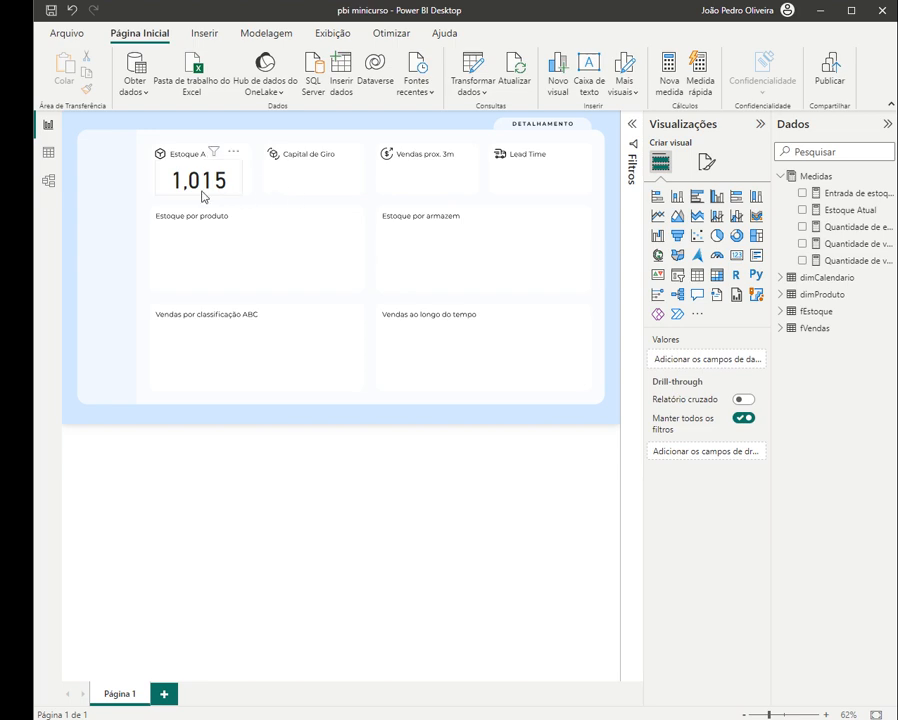
{"action": "left_click", "coordinate": [707, 162]}
{"action": "left_click", "coordinate": [697, 257]}
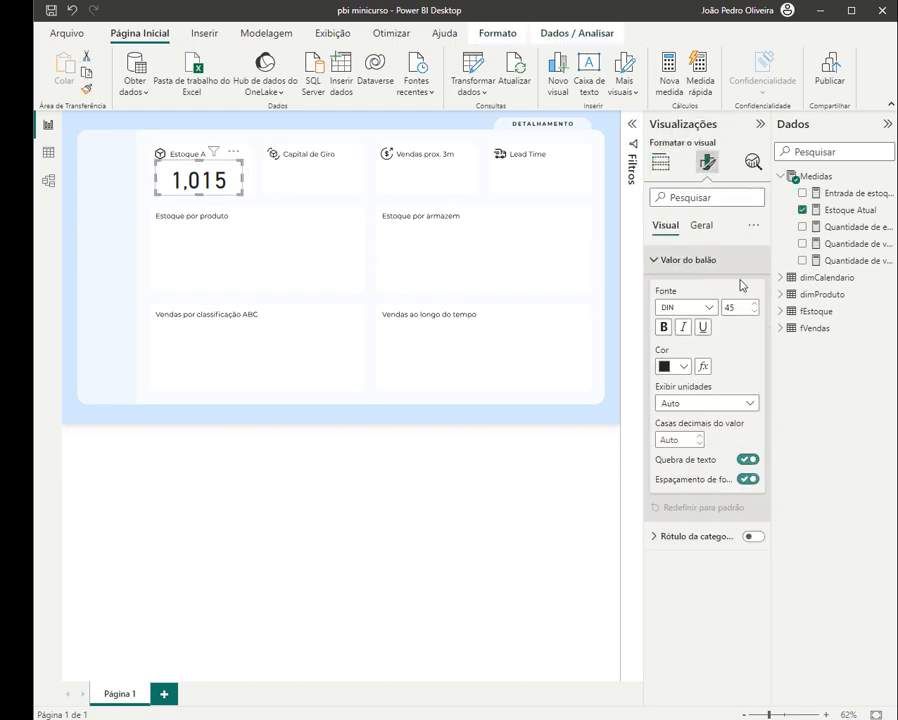
{"action": "left_click", "coordinate": [754, 313]}
{"action": "left_click", "coordinate": [754, 313]}
{"action": "left_click", "coordinate": [754, 313]}
{"action": "left_click", "coordinate": [754, 313]}
{"action": "left_click", "coordinate": [754, 313]}
{"action": "left_click", "coordinate": [754, 313]}
{"action": "left_click", "coordinate": [754, 313]}
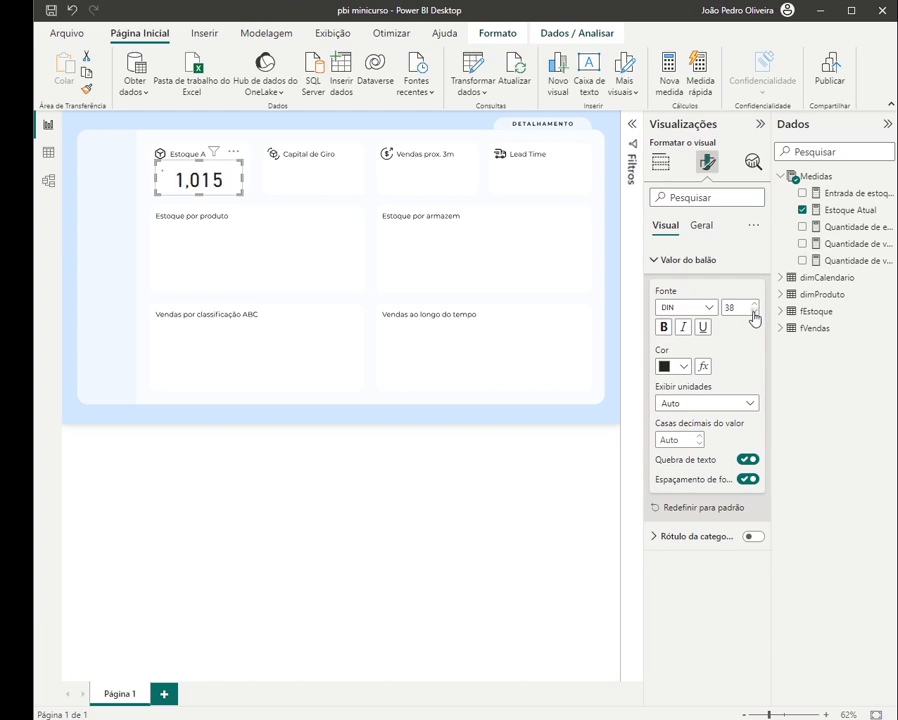
{"action": "left_click", "coordinate": [754, 313]}
{"action": "left_click", "coordinate": [754, 313]}
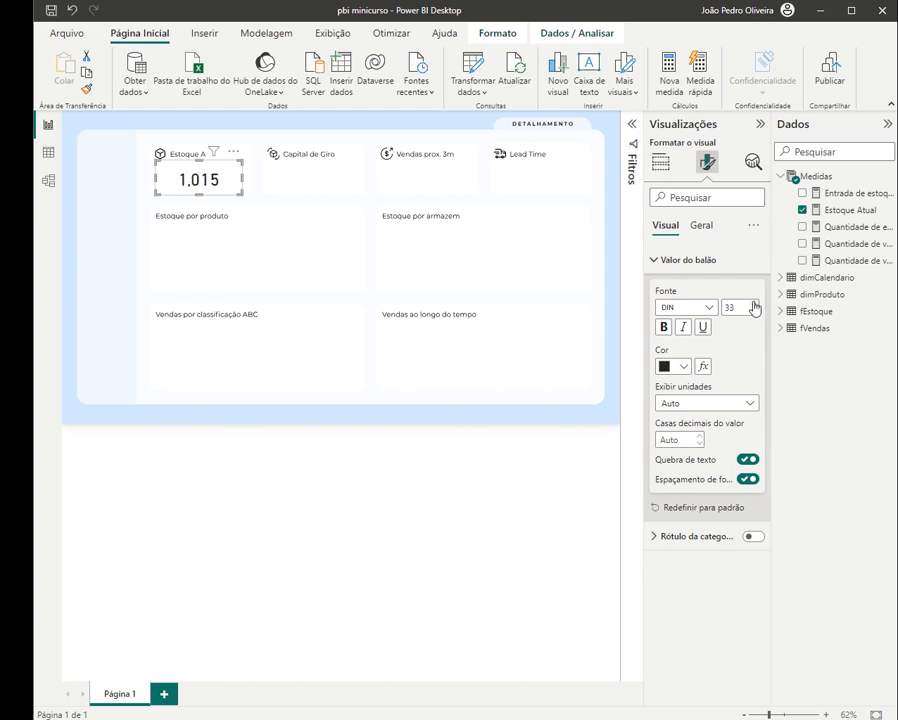
{"action": "left_click", "coordinate": [754, 303]}
{"action": "left_click", "coordinate": [754, 303]}
{"action": "left_click", "coordinate": [754, 303]}
{"action": "left_click", "coordinate": [754, 304]}
{"action": "left_click", "coordinate": [754, 304]}
{"action": "left_click", "coordinate": [306, 206]}
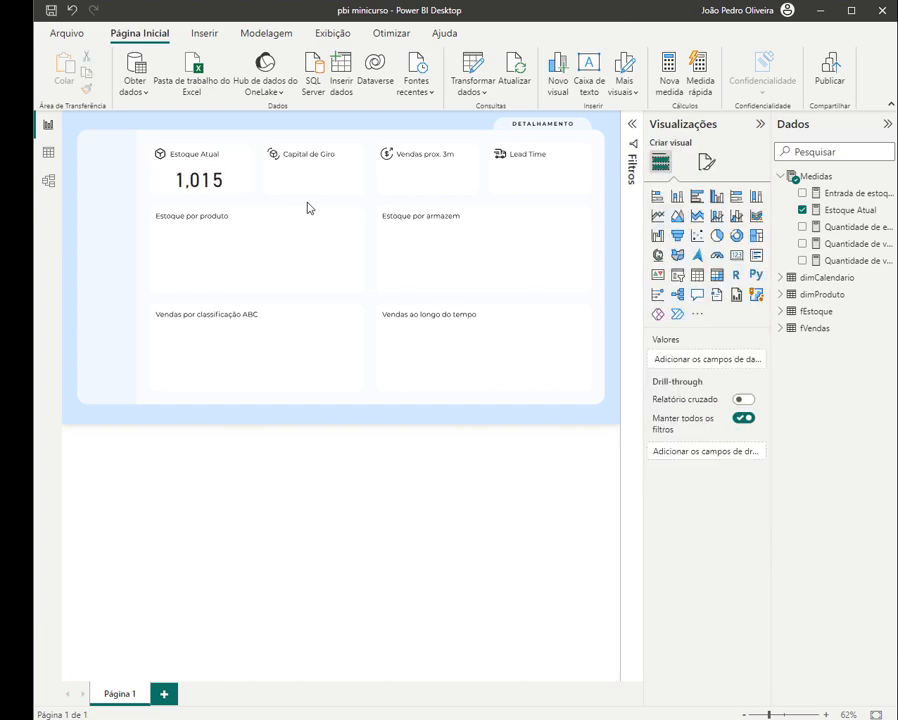
- Narrow the Estoque Atual card under its heading, keeping its left edge in place
{"action": "left_click", "coordinate": [213, 195]}
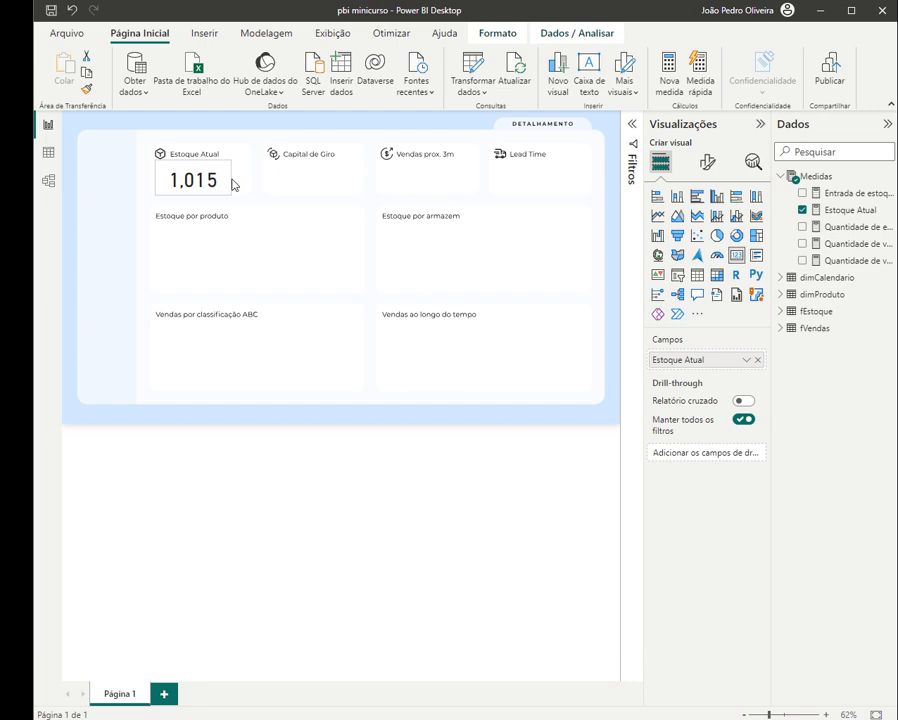
{"action": "left_click", "coordinate": [391, 178]}
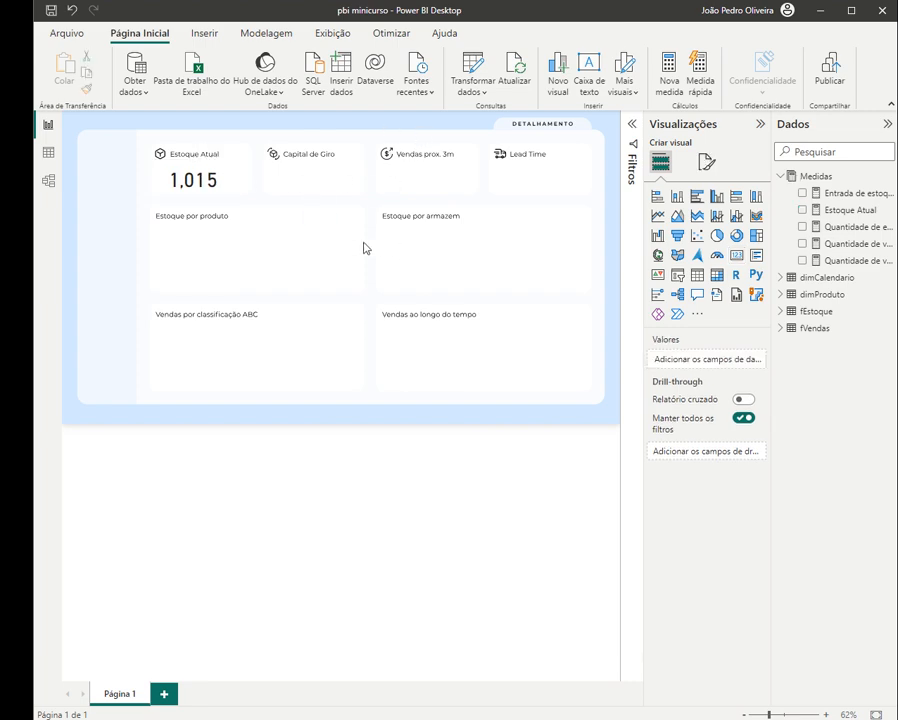
{"action": "left_click", "coordinate": [176, 192]}
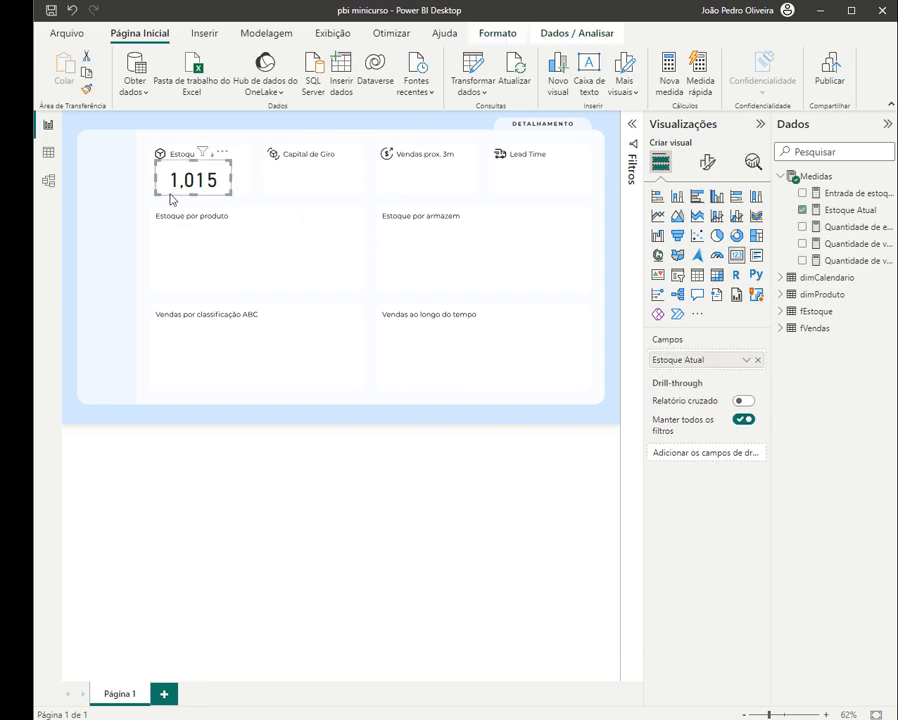
- Insert a clustered bar chart and fit it to the area under the Estoque por produto heading
{"action": "left_click", "coordinate": [407, 230]}
{"action": "left_click", "coordinate": [695, 198]}
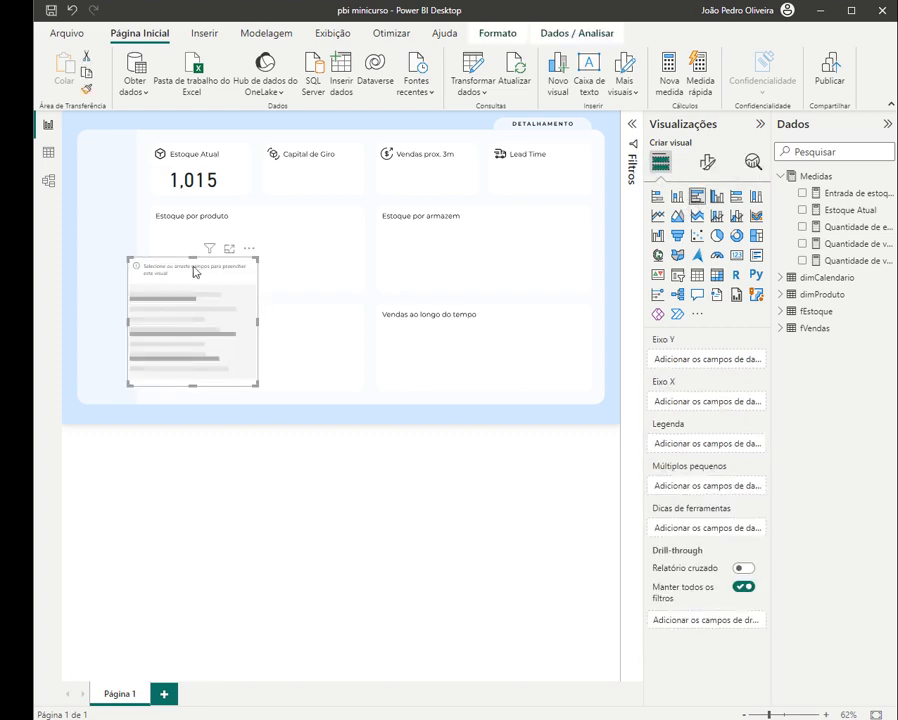
{"action": "mouse_move", "coordinate": [194, 270]}
{"action": "left_mouse_down"}
{"action": "mouse_move", "coordinate": [186, 278]}
{"action": "mouse_move", "coordinate": [202, 260]}
{"action": "mouse_move", "coordinate": [211, 263]}
{"action": "left_mouse_up"}
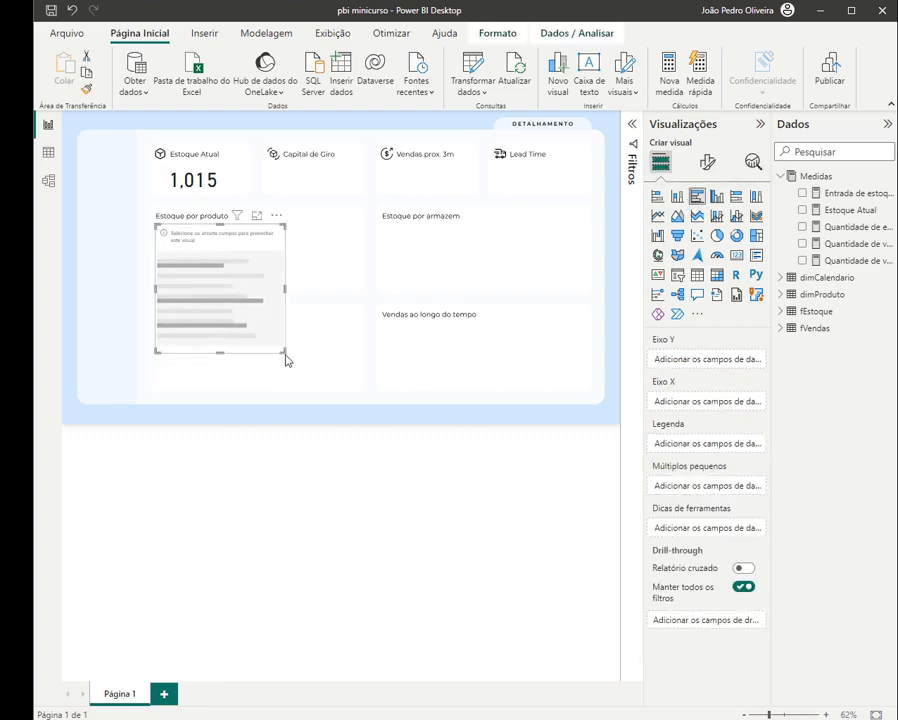
{"action": "left_click_drag", "start_coordinate": [285, 351], "coordinate": [362, 292]}
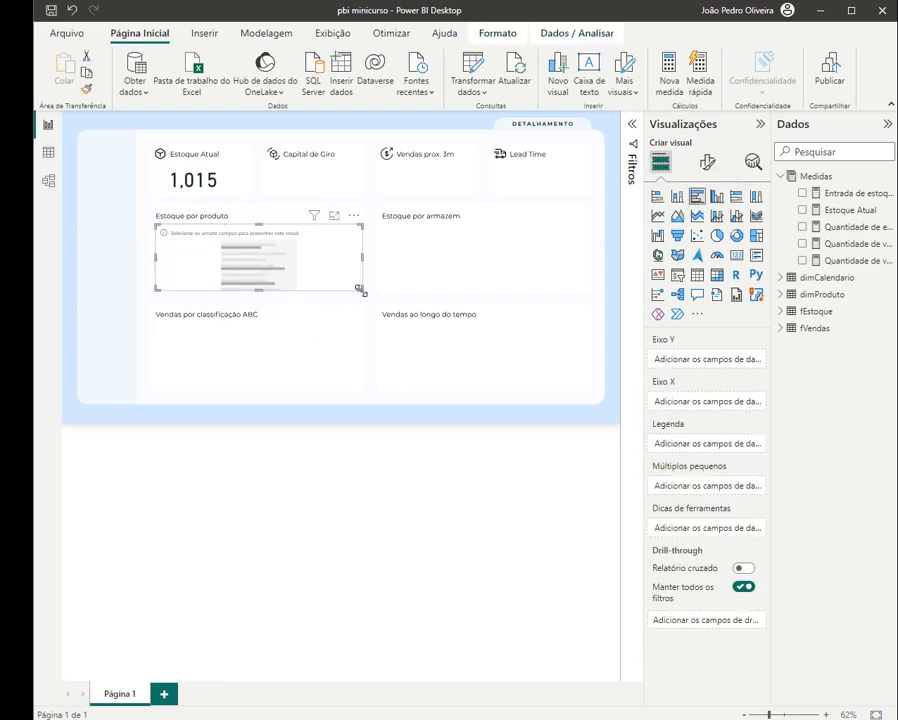
- Plot the Estoque Atual measure by Produto in the empty bar chart, with Produto on the Y axis
{"action": "left_click", "coordinate": [786, 294]}
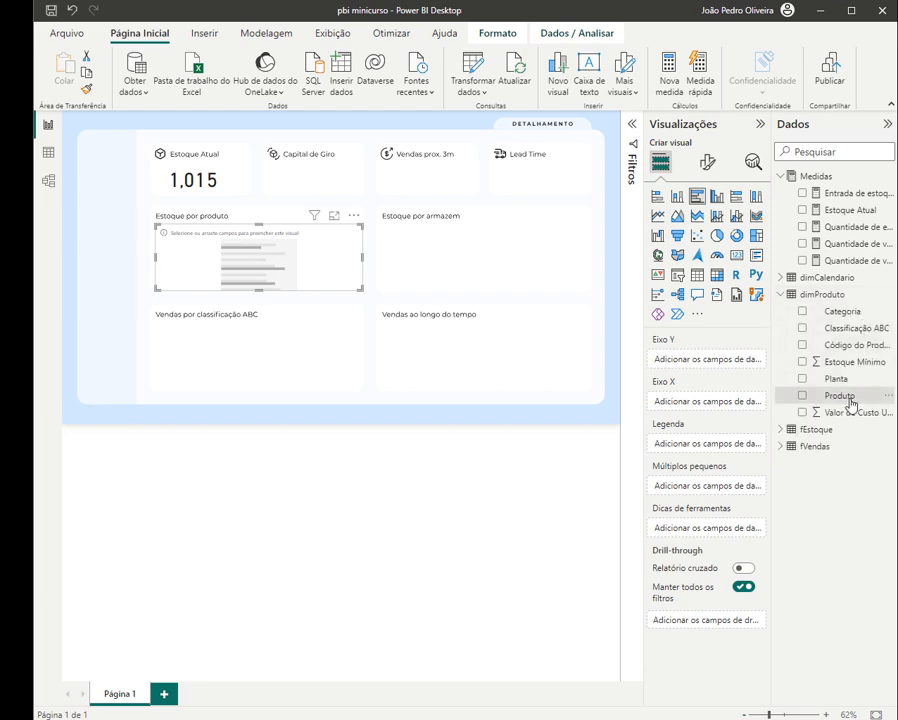
{"action": "left_click_drag", "start_coordinate": [840, 396], "coordinate": [705, 360]}
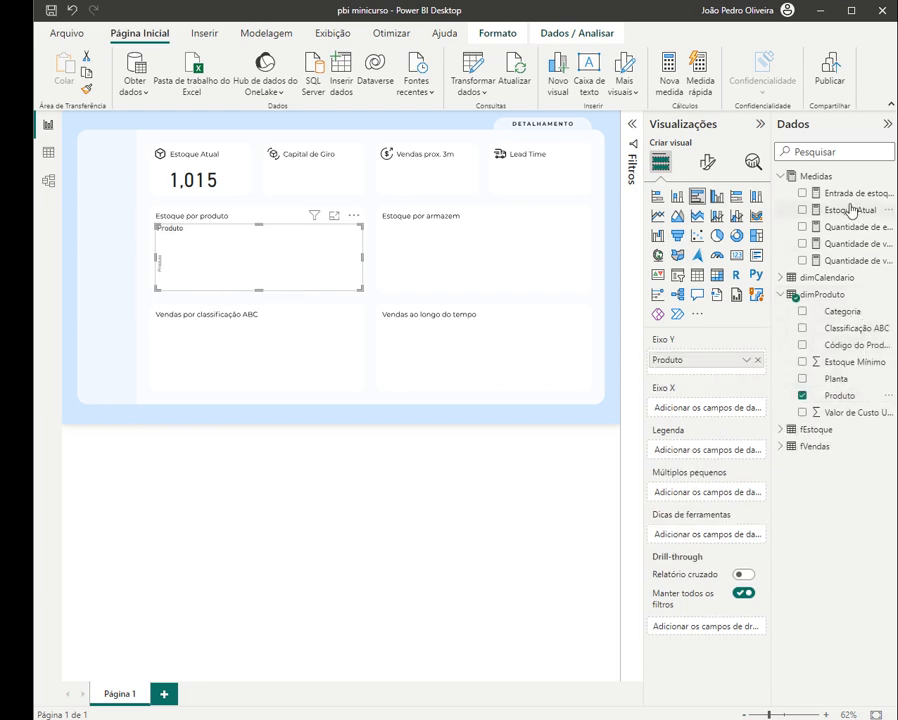
{"action": "left_click_drag", "start_coordinate": [852, 210], "coordinate": [700, 452]}
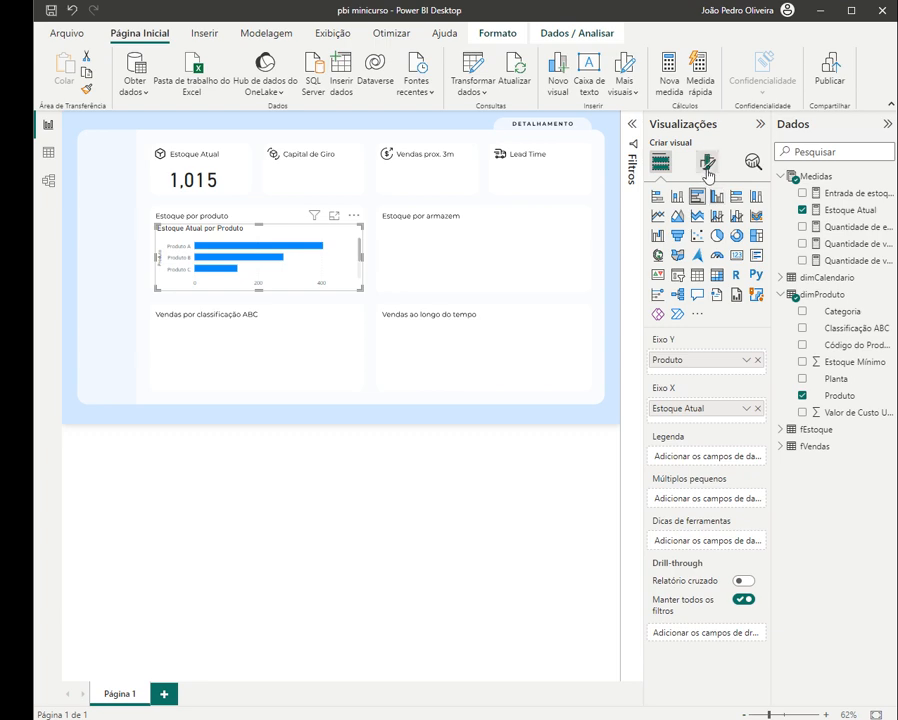
- Turn on data labels and hide the X axis of the Estoque por produto chart
{"action": "left_click", "coordinate": [706, 166]}
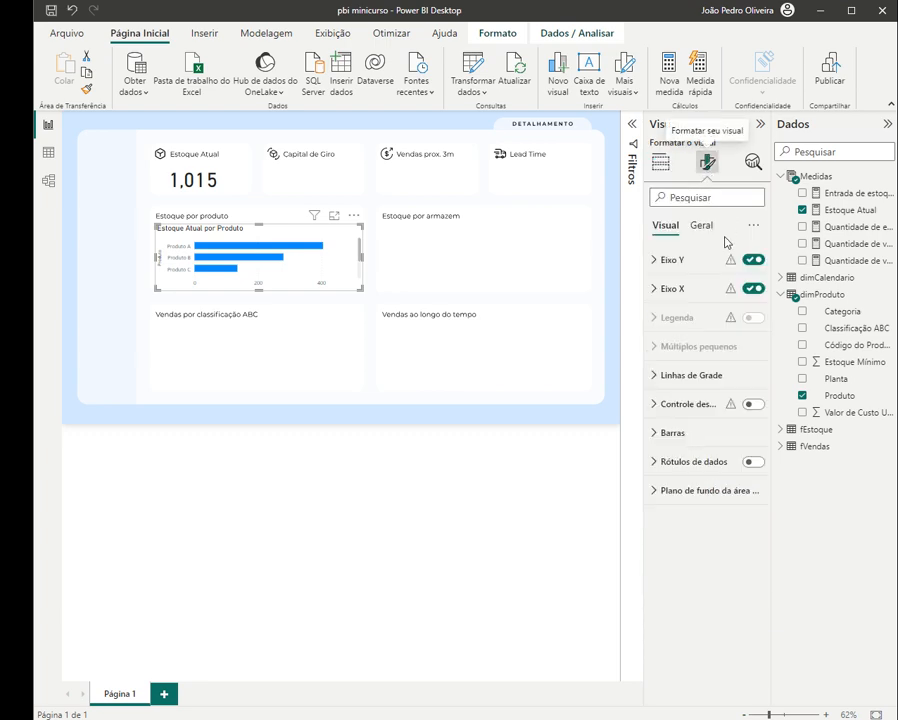
{"action": "left_click", "coordinate": [752, 461]}
{"action": "left_click", "coordinate": [678, 294]}
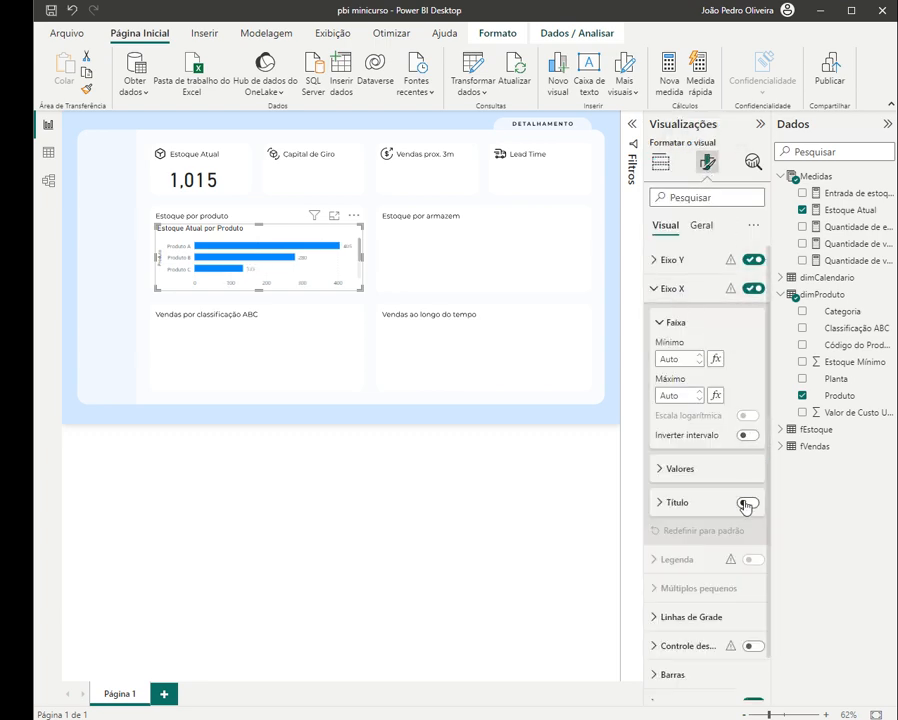
{"action": "left_click", "coordinate": [752, 288]}
- Remove the Y-axis title of the Estoque por produto chart while keeping the axis values shown
{"action": "left_click", "coordinate": [715, 260]}
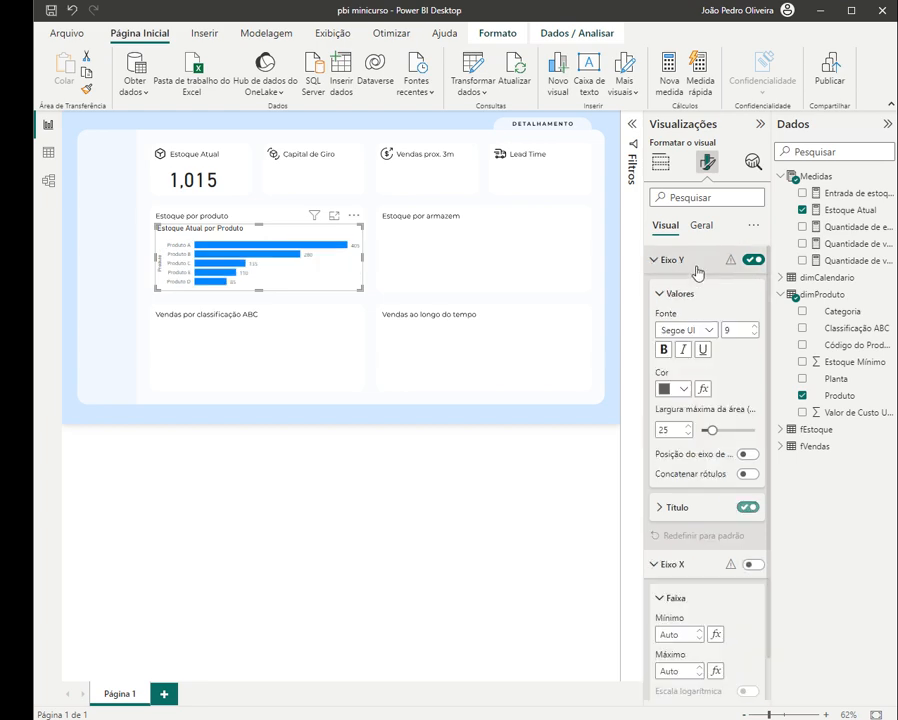
{"action": "left_click", "coordinate": [748, 508]}
{"action": "left_click", "coordinate": [753, 260]}
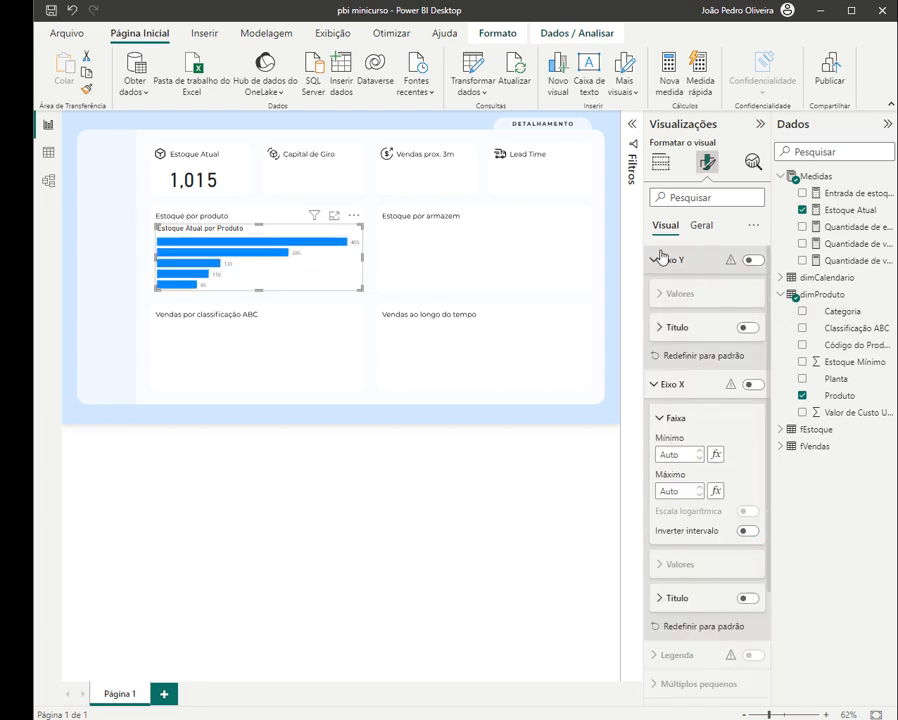
{"action": "left_click", "coordinate": [752, 260]}
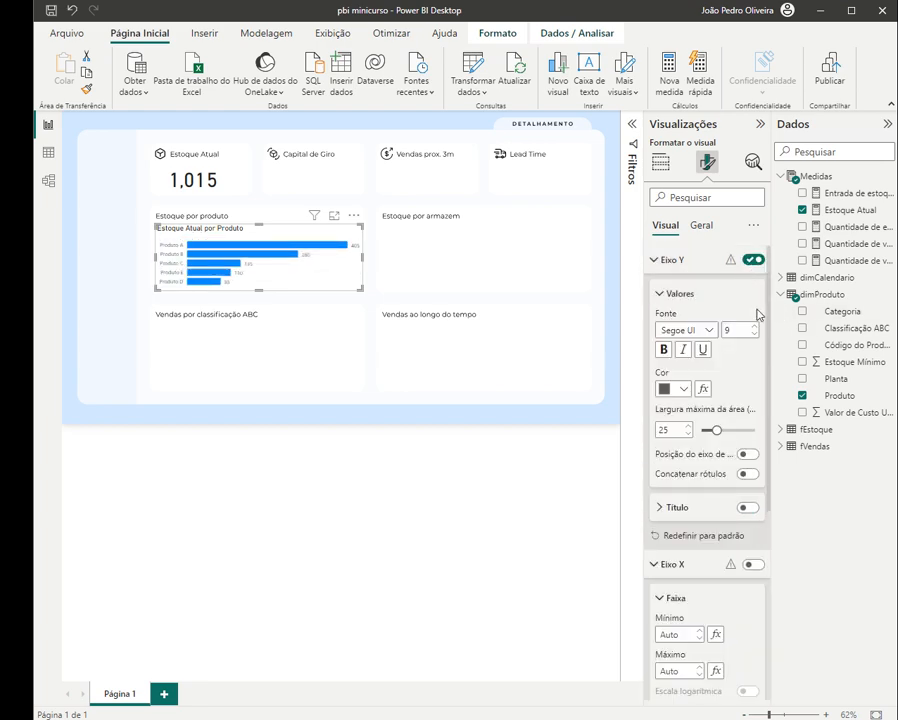
{"action": "left_click", "coordinate": [686, 269]}
- Turn off the built-in title of the bar chart under the Estoque por produto heading
{"action": "left_click", "coordinate": [356, 336]}
{"action": "left_click", "coordinate": [333, 280]}
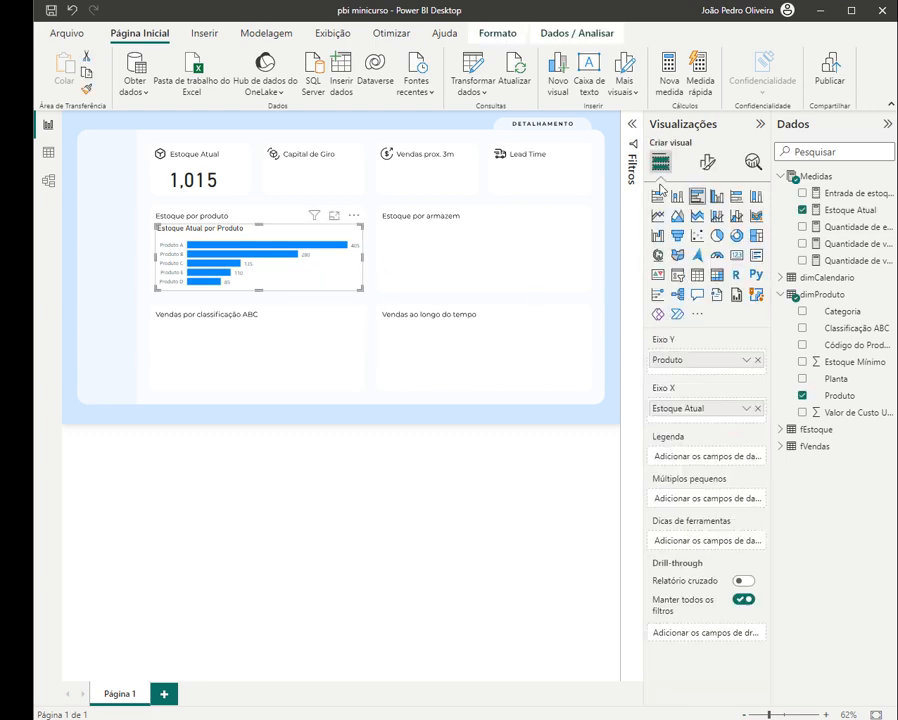
{"action": "left_click", "coordinate": [707, 164]}
{"action": "left_click", "coordinate": [701, 225]}
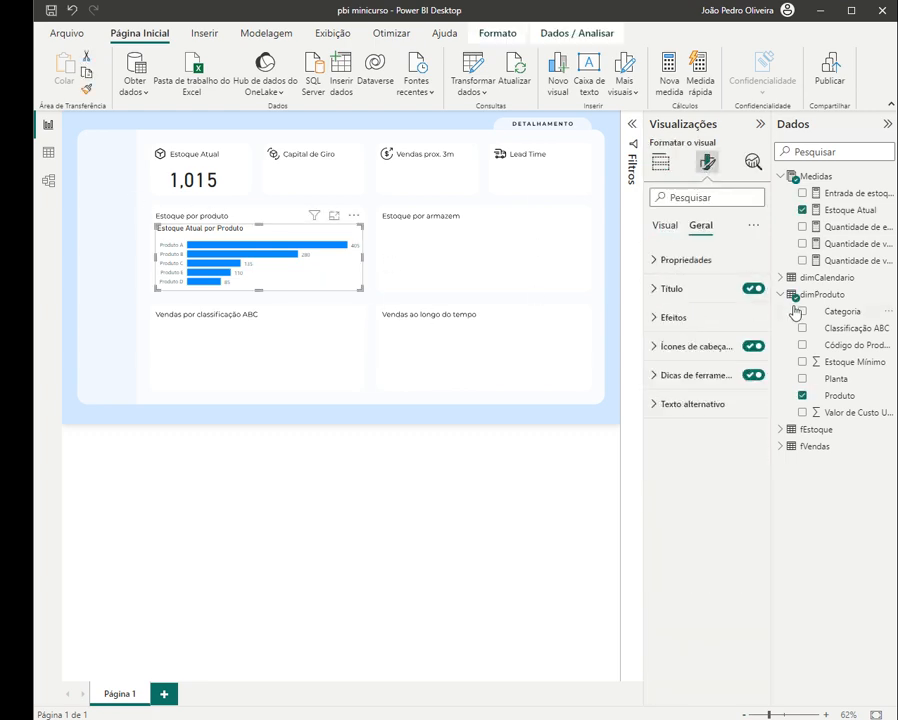
{"action": "left_click", "coordinate": [753, 288]}
{"action": "left_click", "coordinate": [486, 284]}
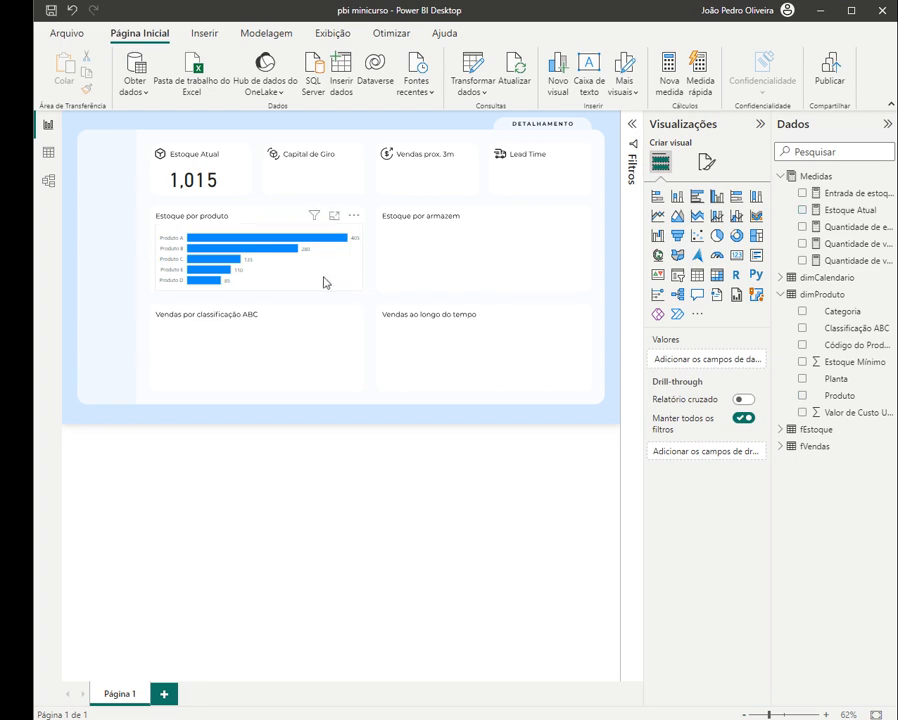
{"action": "left_click", "coordinate": [322, 282]}
{"action": "left_click", "coordinate": [527, 279]}
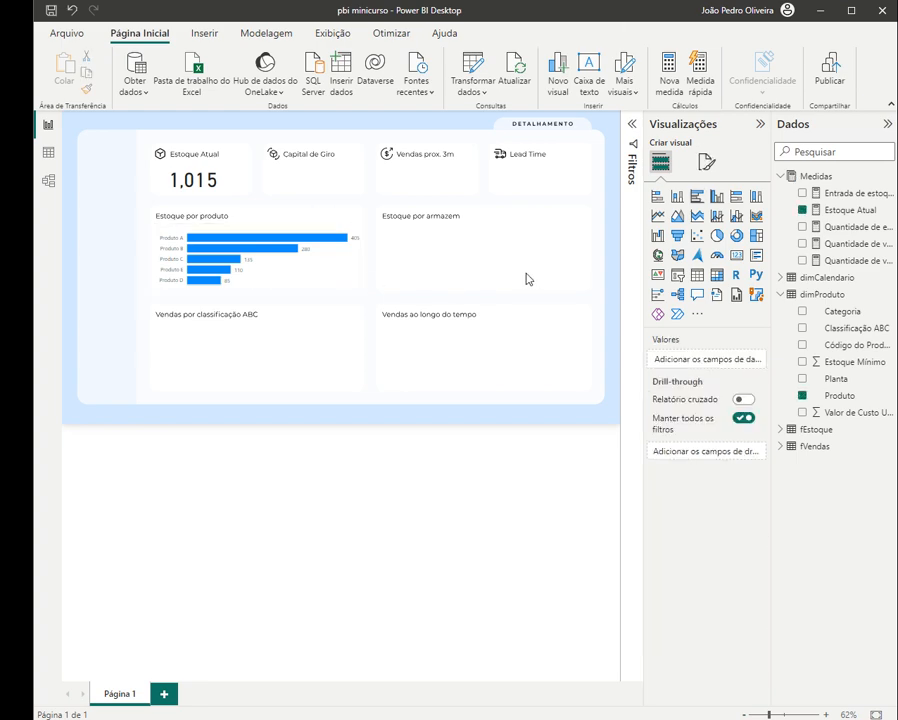
- Duplicate the product stock chart under the Estoque por armazem heading and replace its Produto field with Planta
{"action": "left_click", "coordinate": [339, 290]}
{"action": "key", "text": "ctrl+c"}
{"action": "key", "text": "ctrl+v"}
{"action": "left_click_drag", "start_coordinate": [316, 286], "coordinate": [541, 289]}
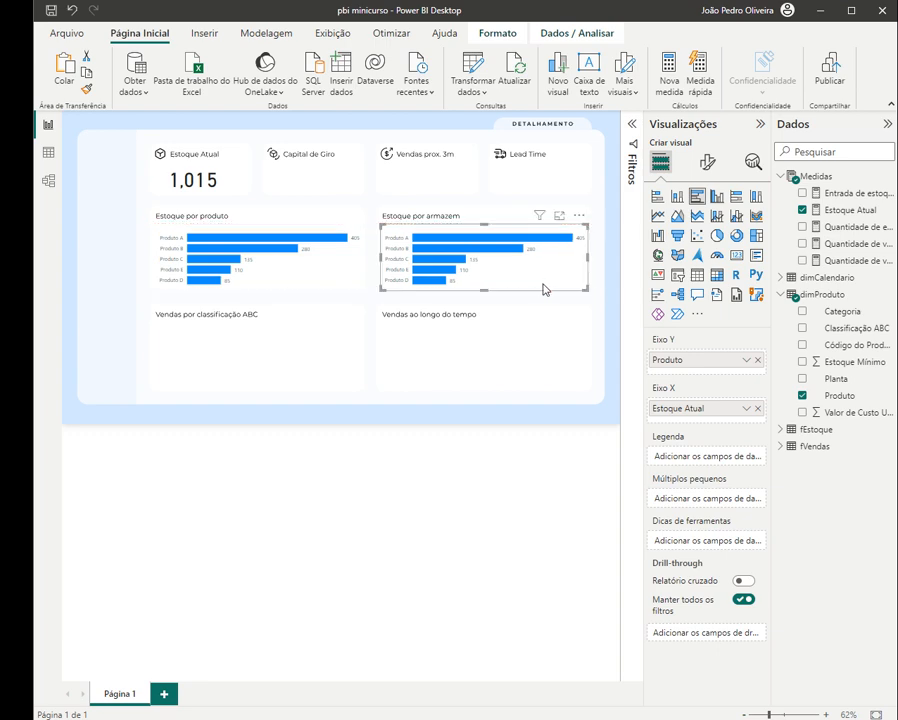
{"action": "left_click", "coordinate": [802, 395]}
{"action": "left_click", "coordinate": [802, 378]}
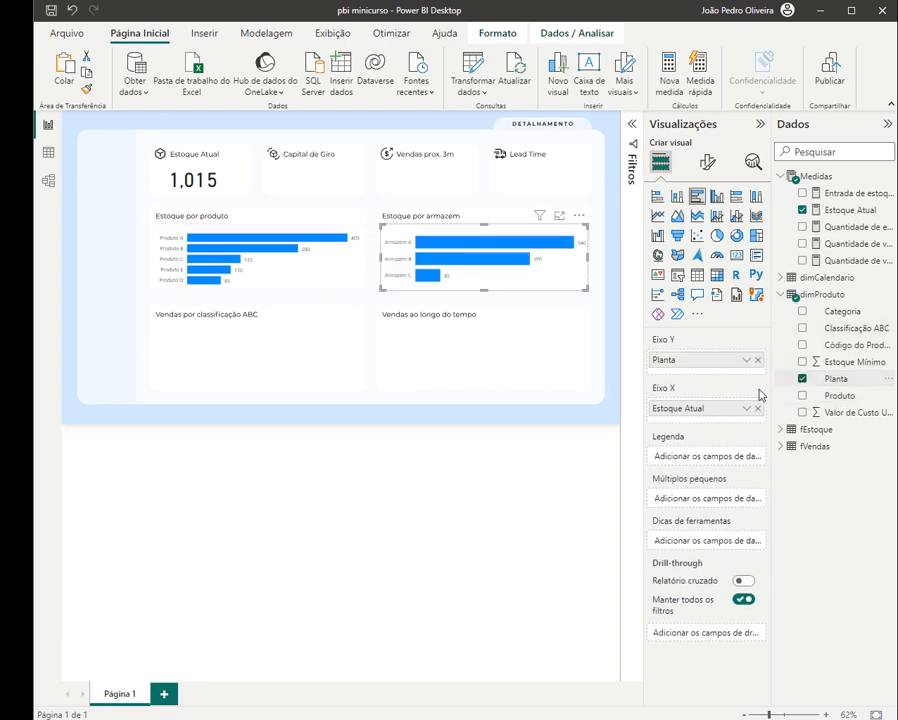
{"action": "left_click", "coordinate": [437, 340]}
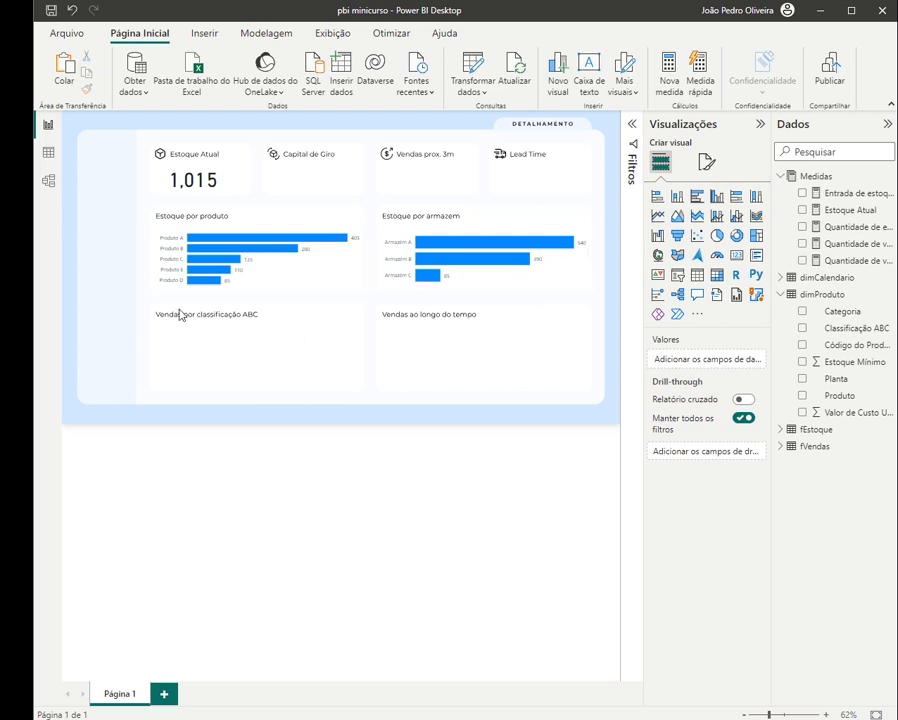
- Insert a clustered column chart and fit it to the area under the Vendas por classificação ABC heading
{"action": "left_click_drag", "start_coordinate": [151, 314], "coordinate": [368, 396]}
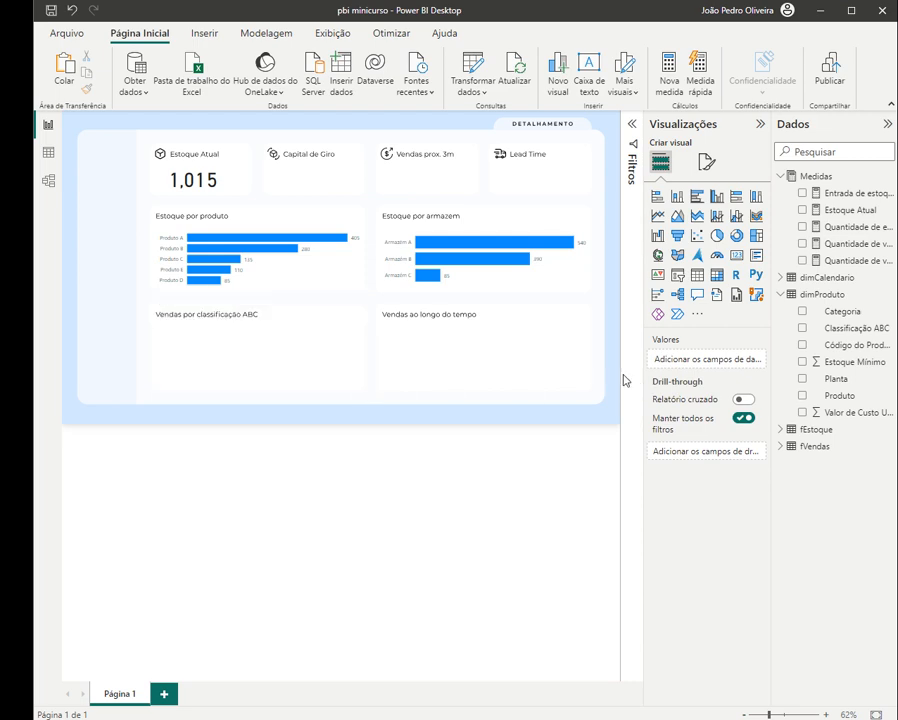
{"action": "left_click", "coordinate": [716, 197]}
{"action": "left_click_drag", "start_coordinate": [134, 324], "coordinate": [170, 381]}
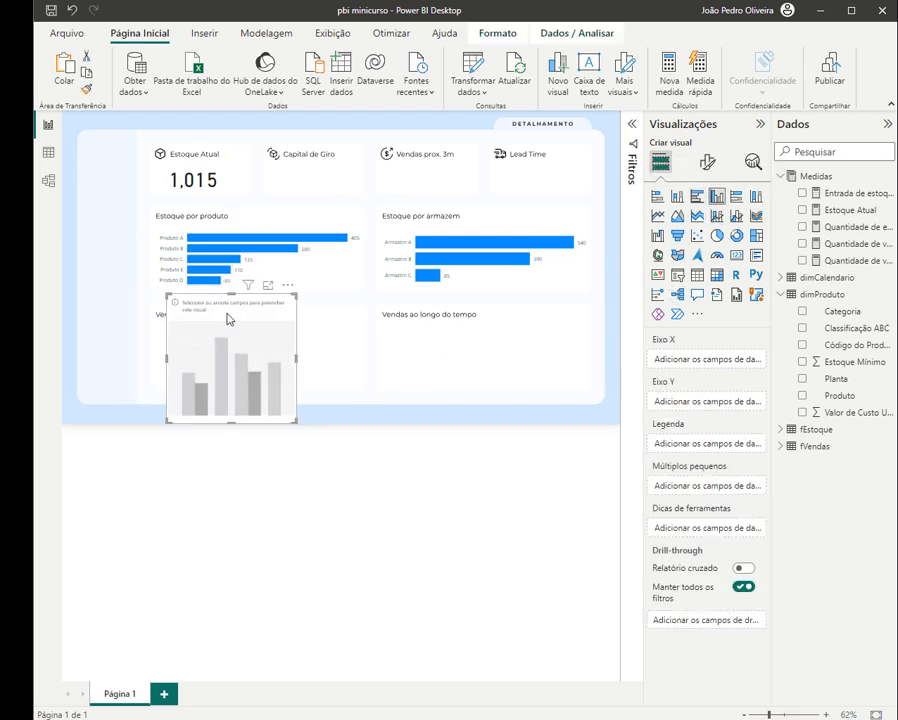
{"action": "left_click_drag", "start_coordinate": [226, 295], "coordinate": [213, 332]}
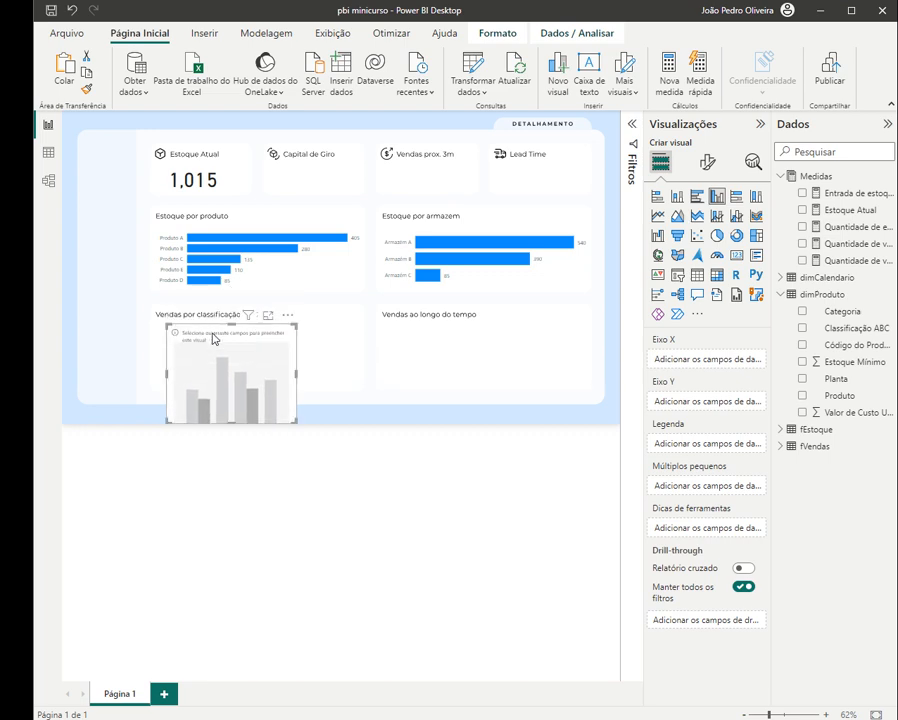
{"action": "left_click_drag", "start_coordinate": [168, 374], "coordinate": [156, 377]}
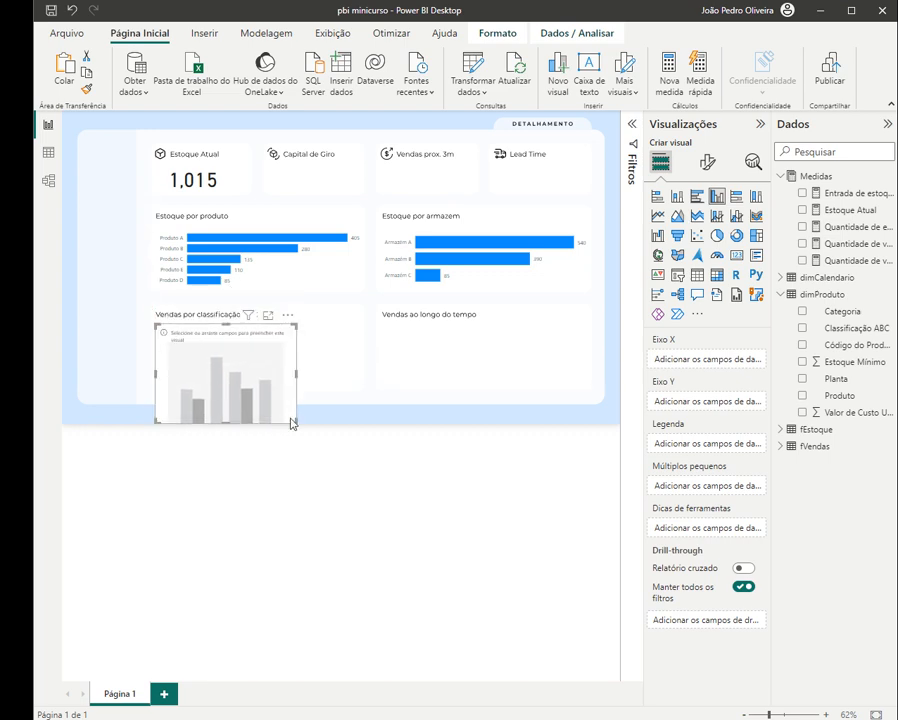
{"action": "left_click_drag", "start_coordinate": [291, 424], "coordinate": [362, 388]}
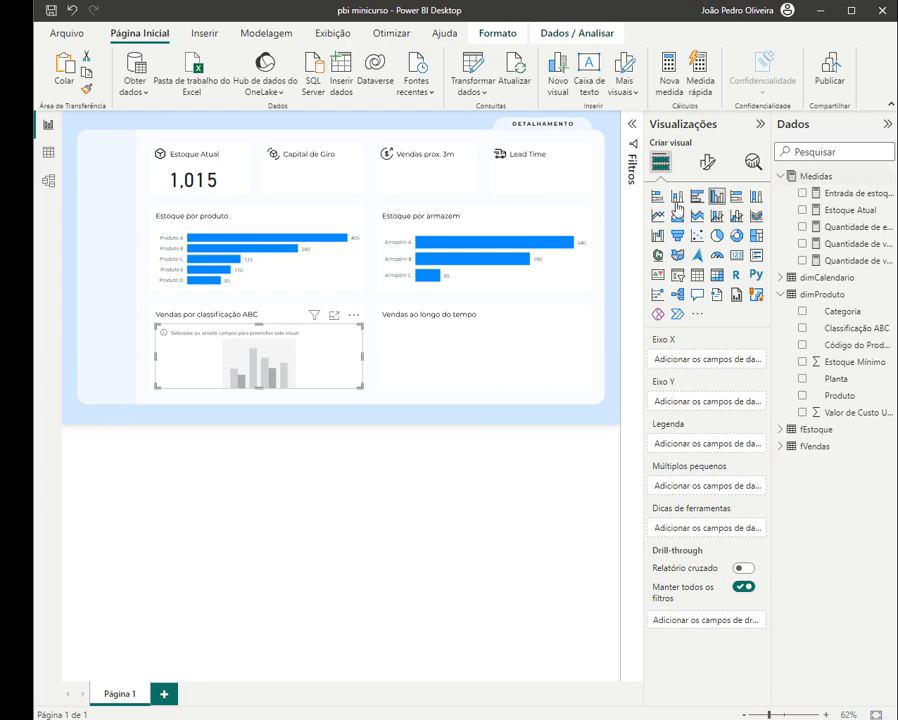
- Change the new visual to a clustered bar chart showing Quantidade de vendas até hoje by Classificação ABC on the Y axis
{"action": "left_click", "coordinate": [697, 196]}
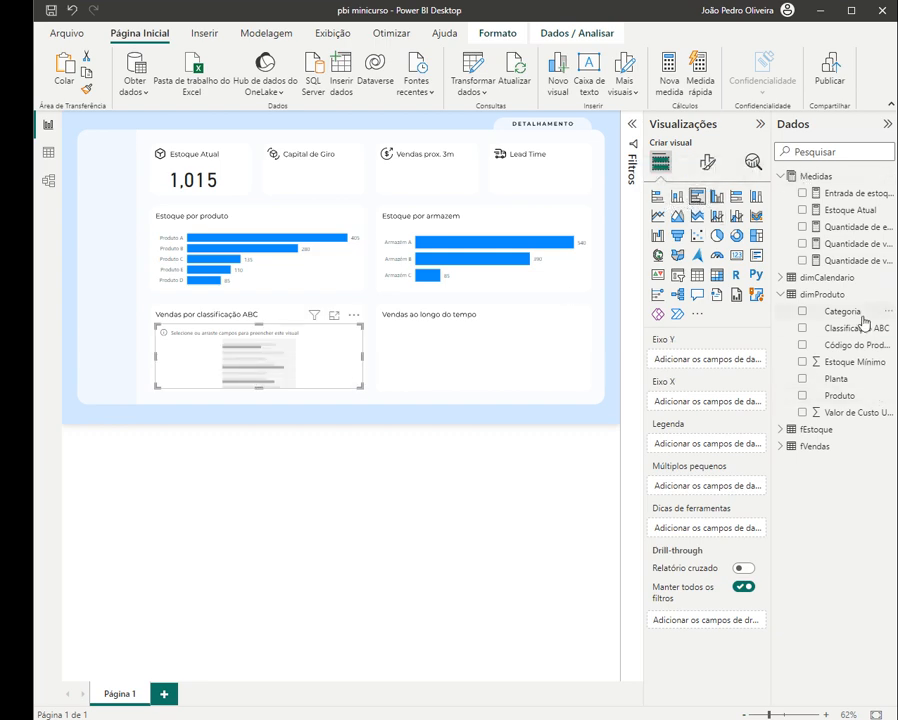
{"action": "left_click_drag", "start_coordinate": [863, 322], "coordinate": [742, 360]}
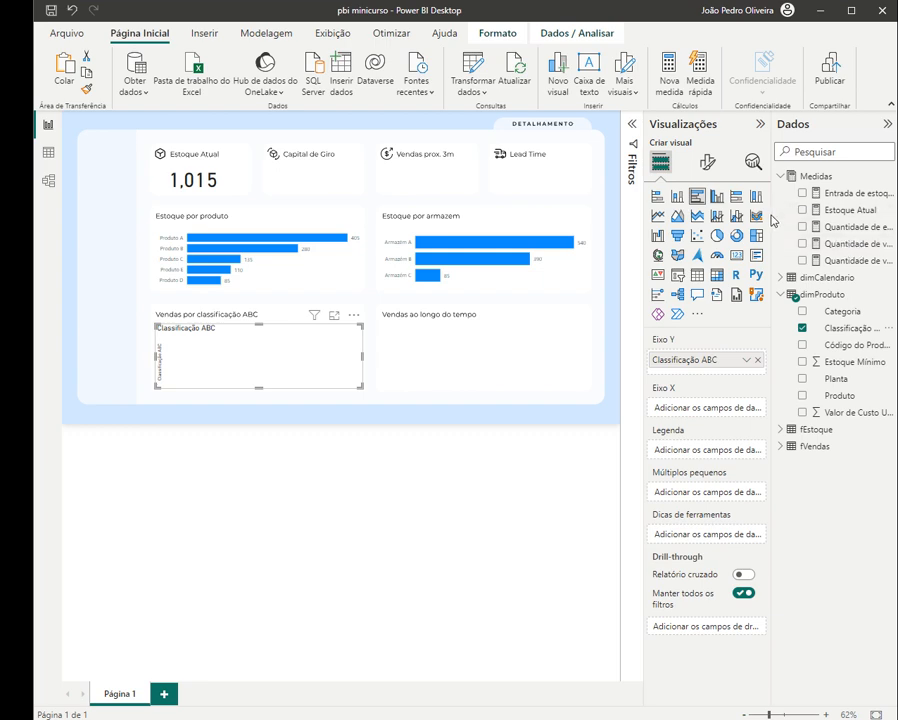
{"action": "left_click_drag", "start_coordinate": [773, 214], "coordinate": [722, 214]}
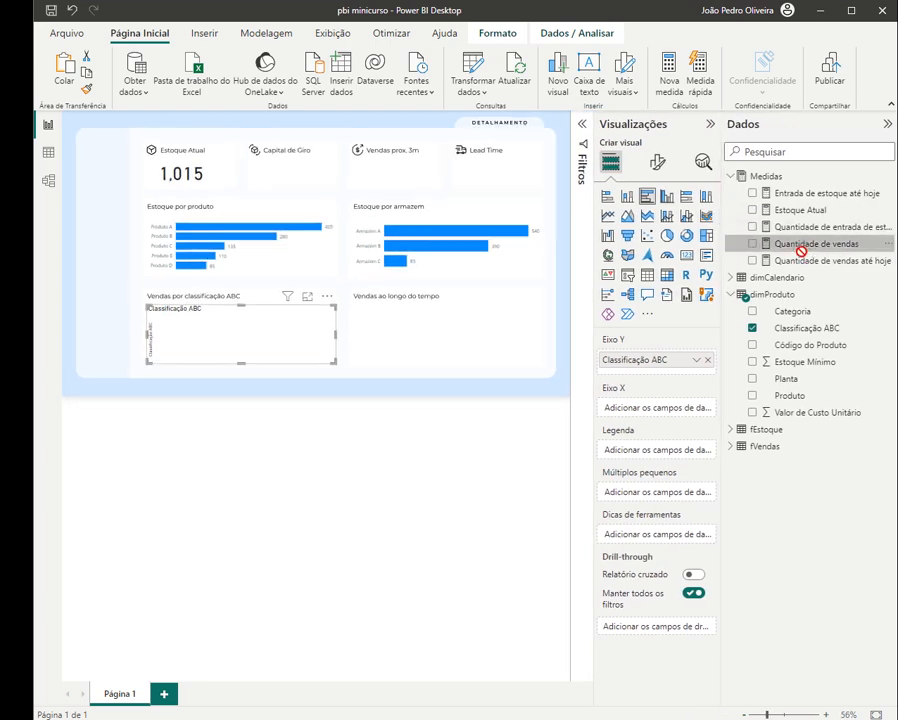
{"action": "left_click_drag", "start_coordinate": [790, 244], "coordinate": [660, 410]}
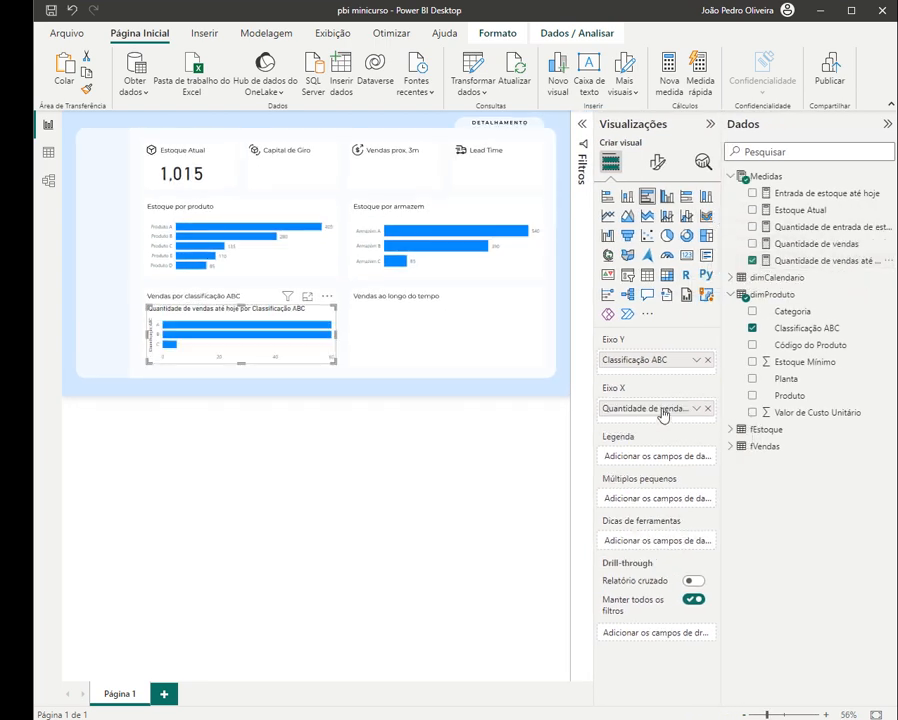
- Copy the Estoque por armazem chart's formatting to the ABC sales chart and add Produto as an expanded second Y-axis level
{"action": "left_click", "coordinate": [470, 262]}
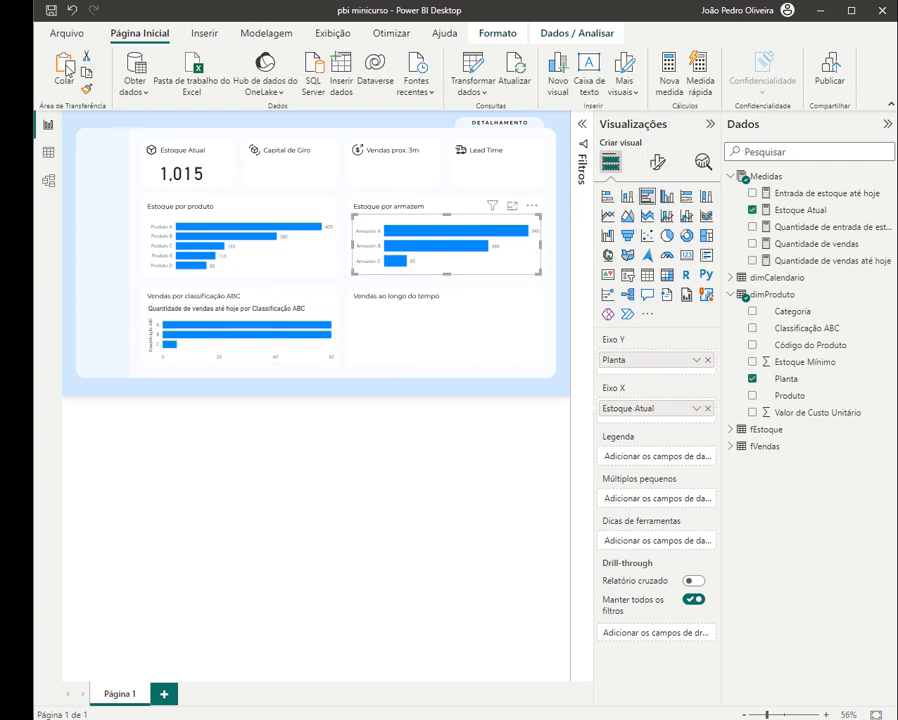
{"action": "left_click", "coordinate": [87, 89]}
{"action": "left_click", "coordinate": [236, 343]}
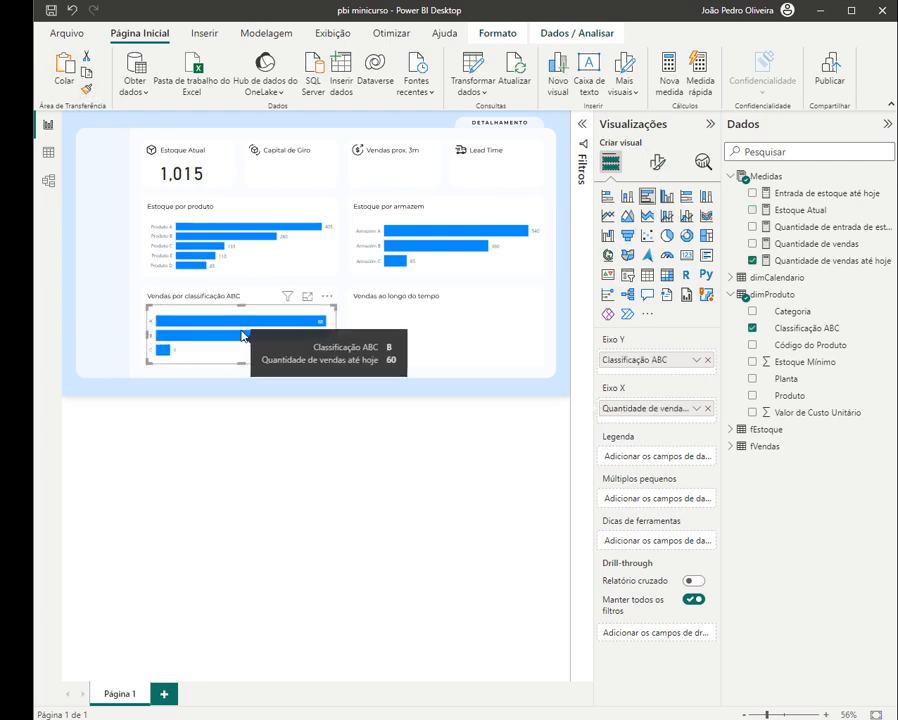
{"action": "left_click_drag", "start_coordinate": [795, 395], "coordinate": [650, 370]}
{"action": "left_click", "coordinate": [263, 298]}
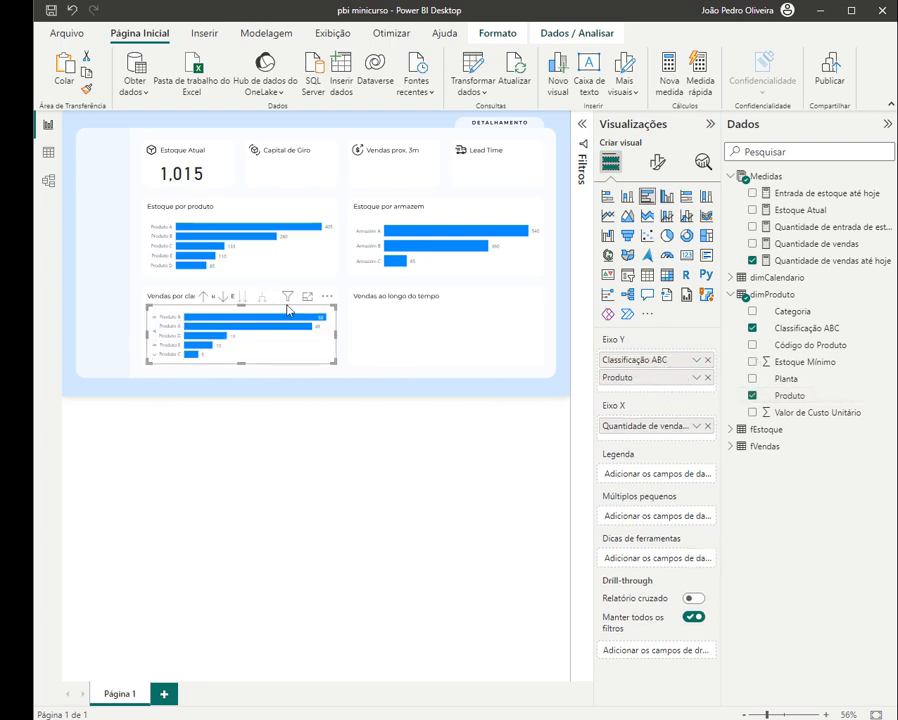
- Sort the ABC sales chart's axis by Classificação ABC and Produto in ascending order, and review the chart in focus mode
{"action": "left_click", "coordinate": [710, 124]}
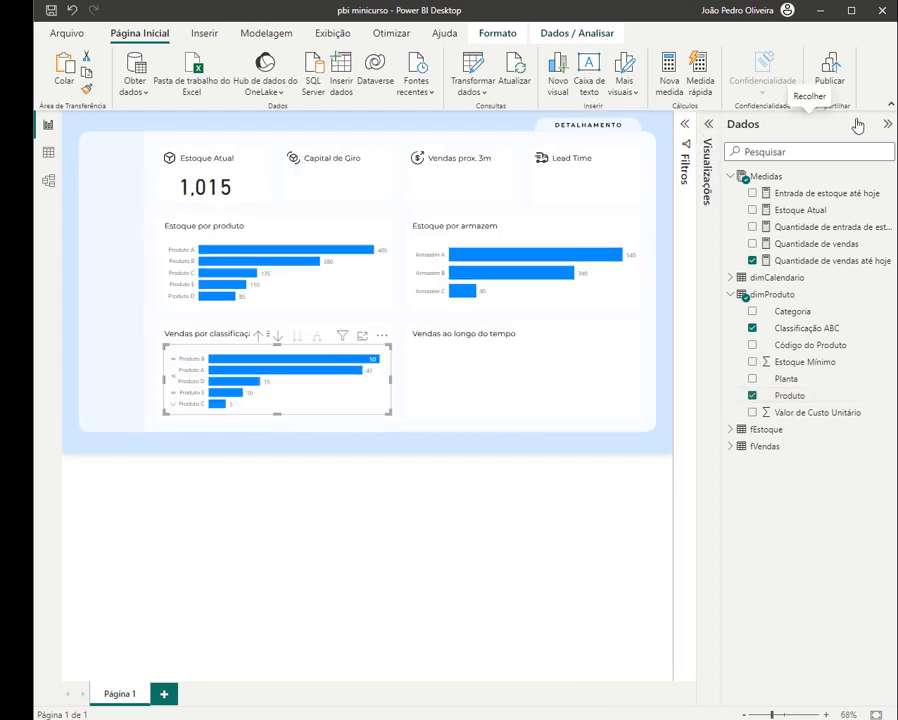
{"action": "left_click", "coordinate": [887, 126]}
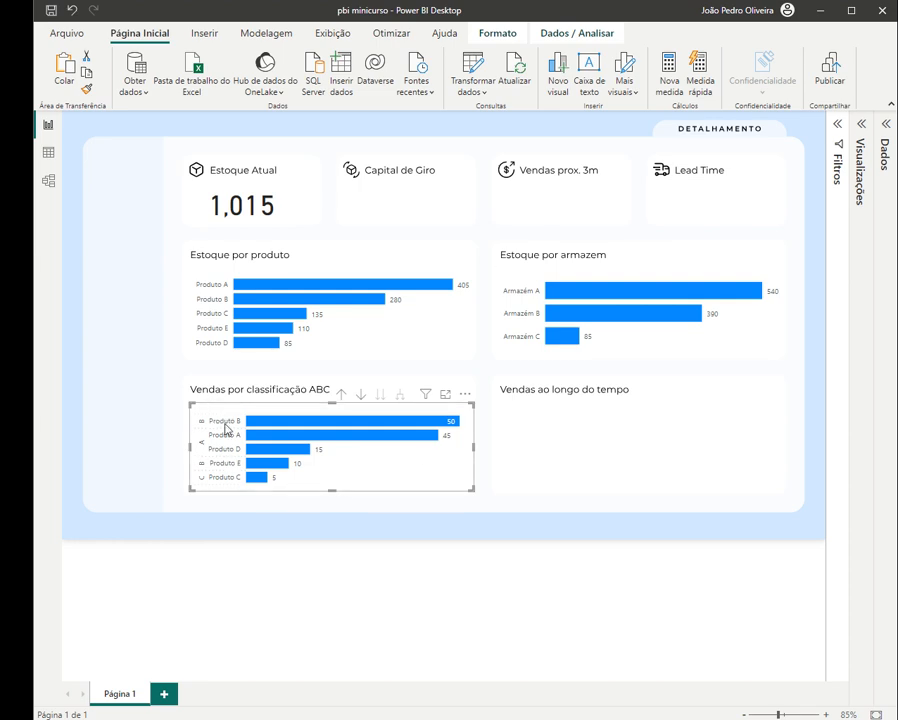
{"action": "left_click", "coordinate": [465, 395]}
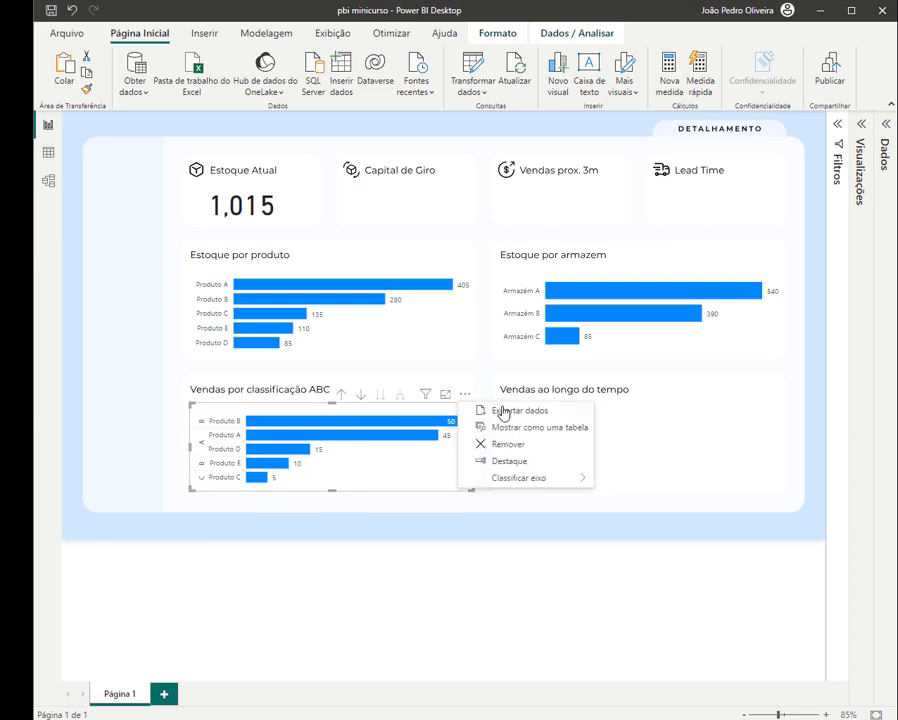
{"action": "mouse_move", "coordinate": [540, 484]}
{"action": "left_click", "coordinate": [655, 479]}
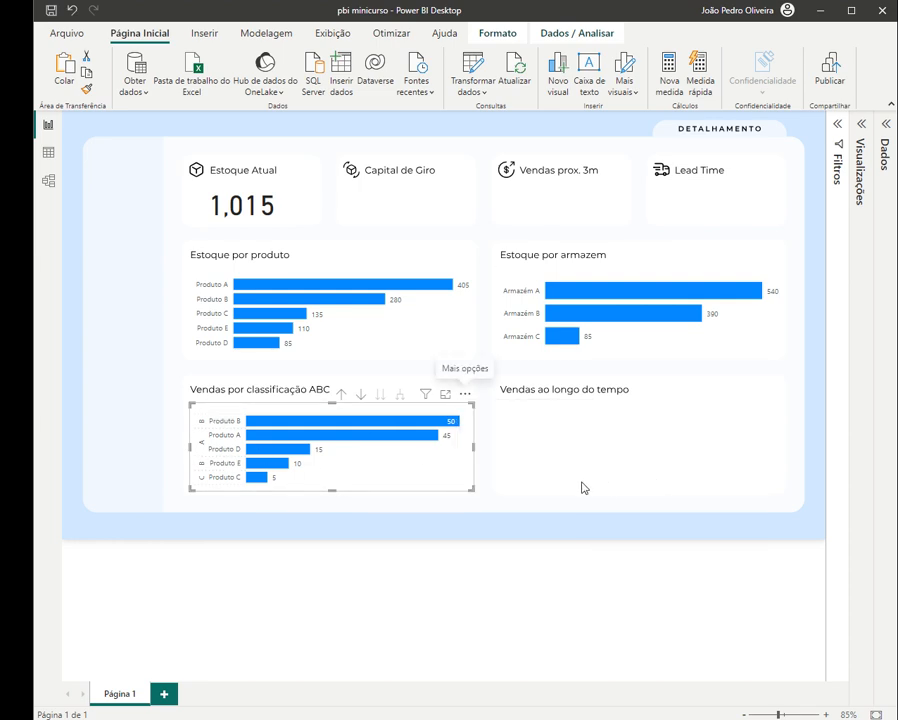
{"action": "left_click", "coordinate": [465, 395]}
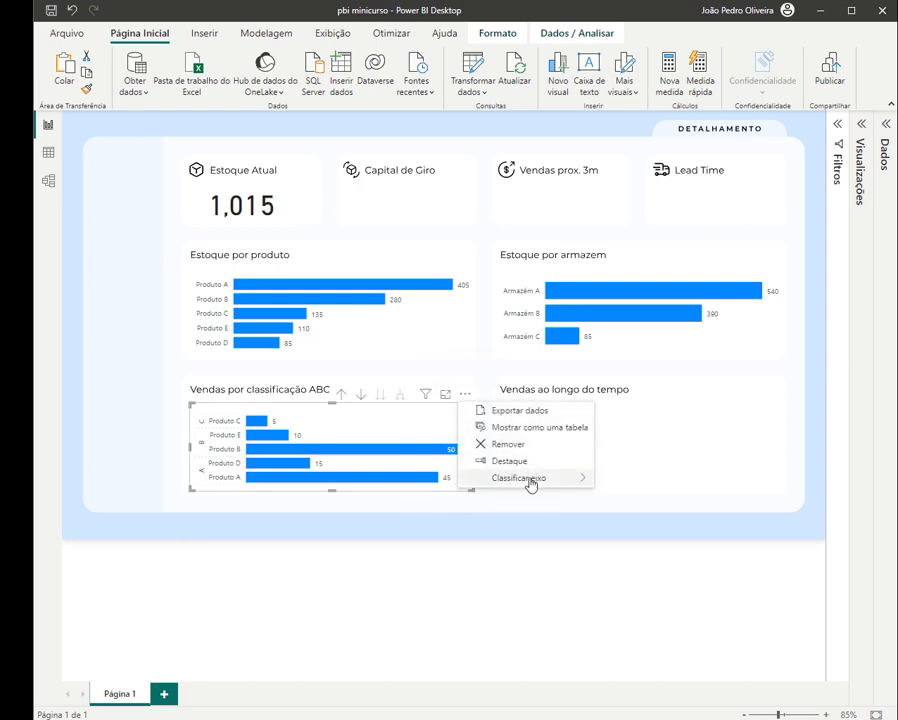
{"action": "mouse_move", "coordinate": [530, 478]}
{"action": "left_click", "coordinate": [676, 529]}
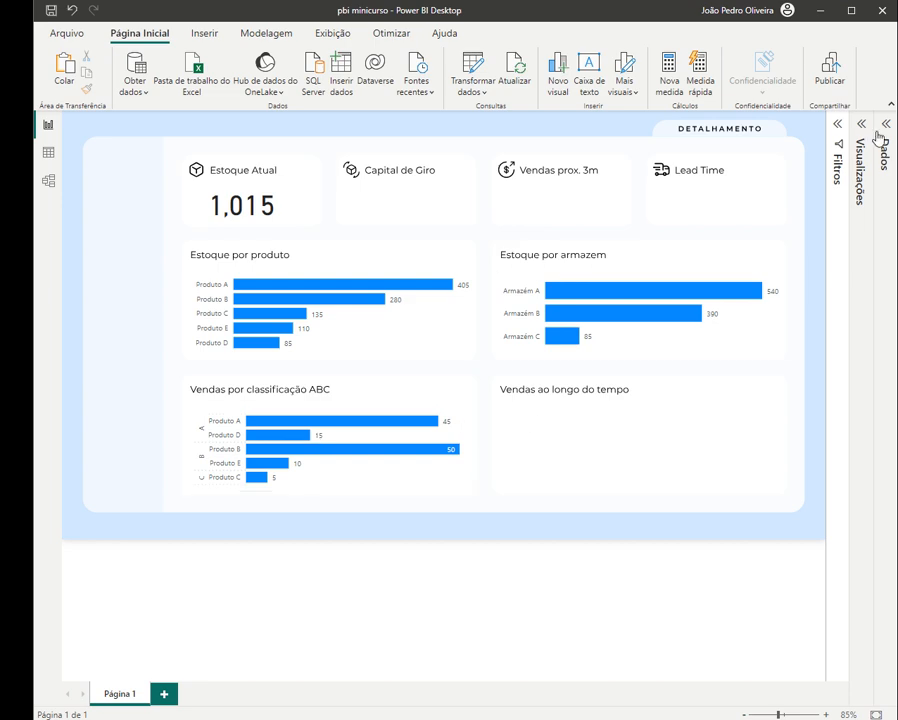
{"action": "left_click", "coordinate": [446, 398]}
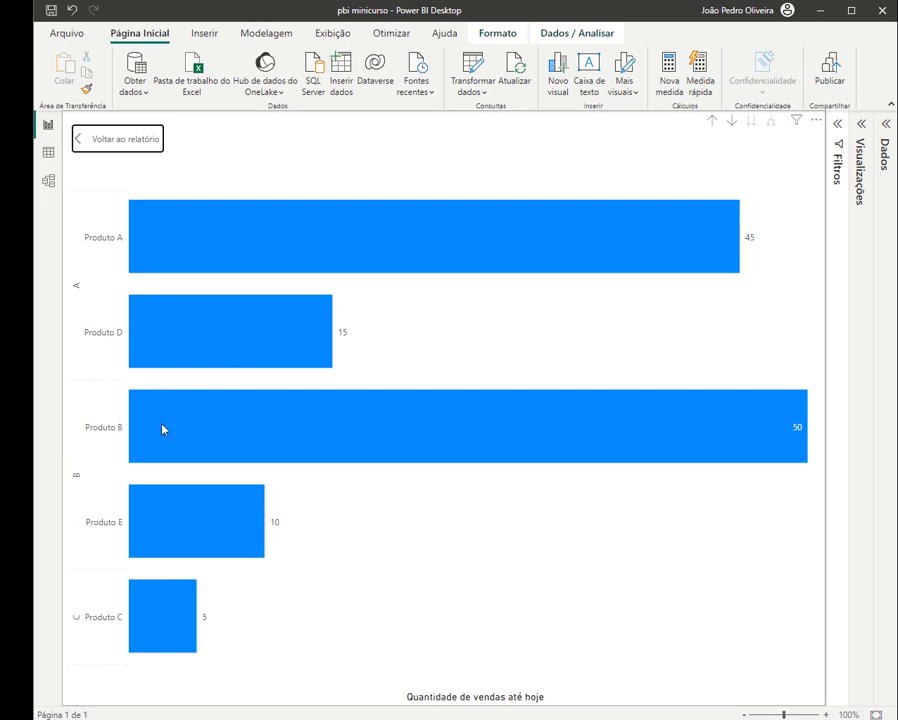
{"action": "left_click", "coordinate": [116, 141]}
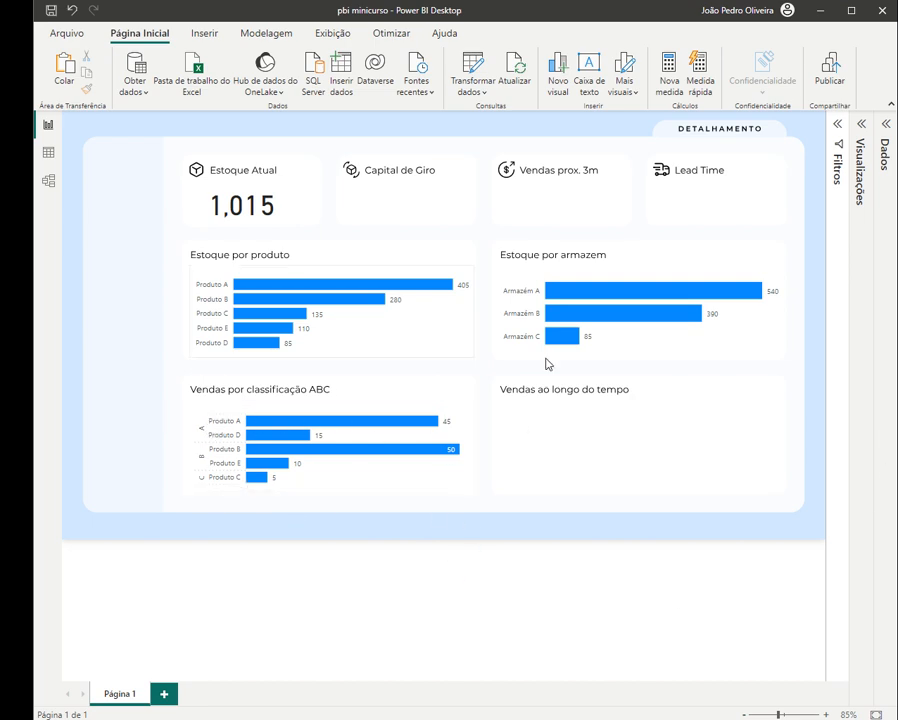
- Insert a line chart and fit it to the area under the Vendas ao longo do tempo heading
{"action": "left_click", "coordinate": [860, 127]}
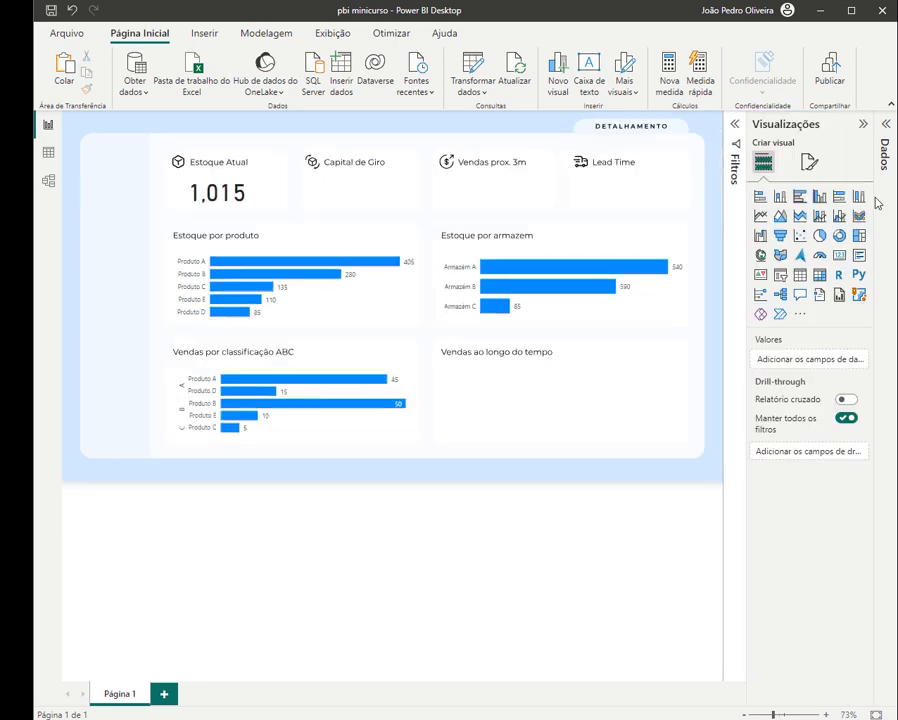
{"action": "left_click", "coordinate": [798, 217]}
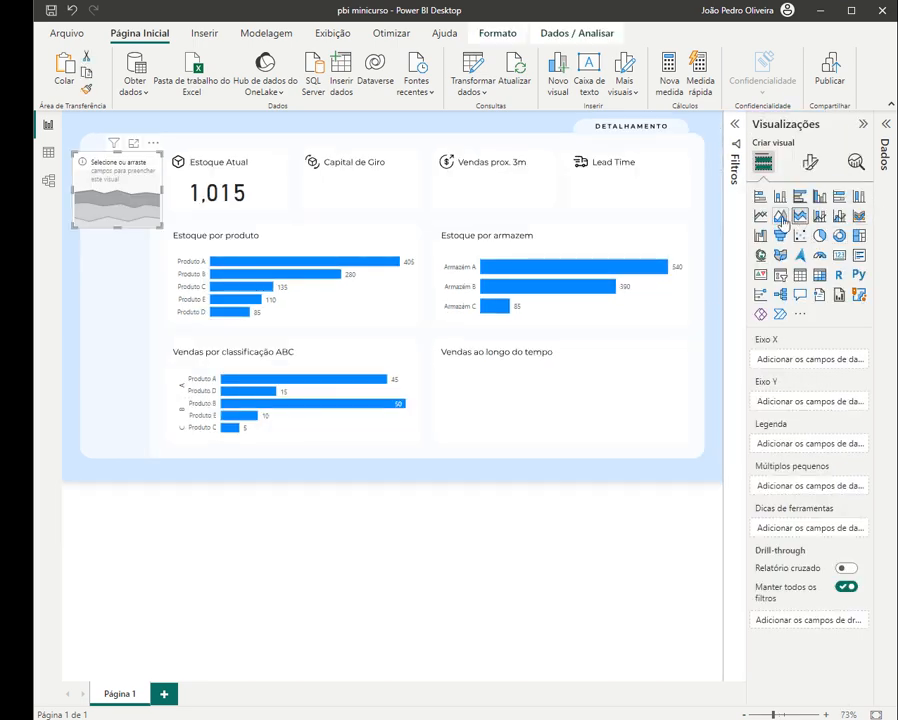
{"action": "left_click", "coordinate": [153, 143]}
{"action": "left_click", "coordinate": [192, 158]}
{"action": "left_click", "coordinate": [757, 222]}
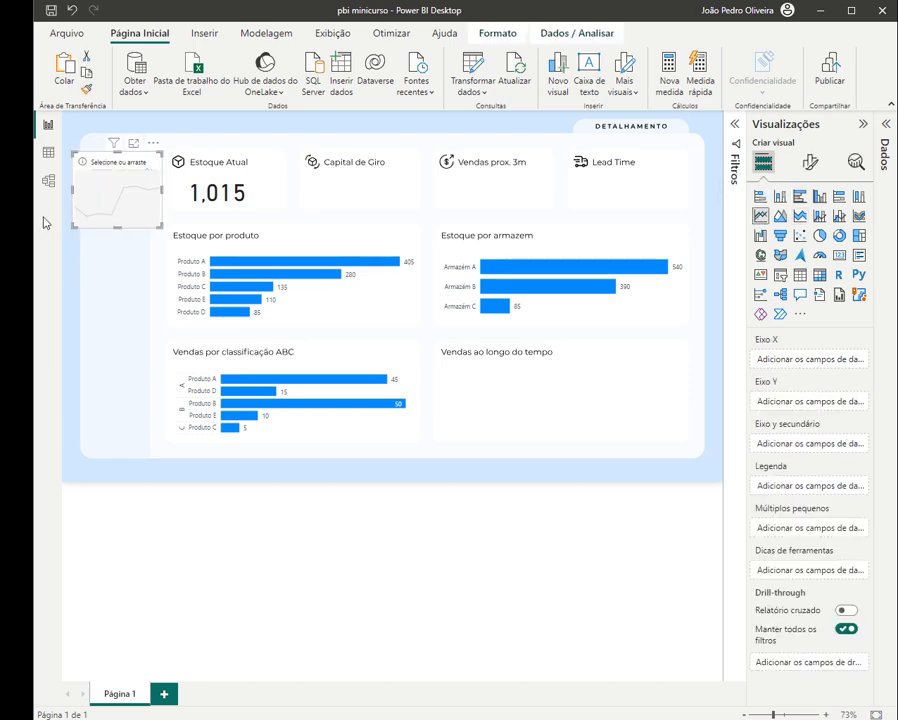
{"action": "left_click_drag", "start_coordinate": [106, 170], "coordinate": [475, 398]}
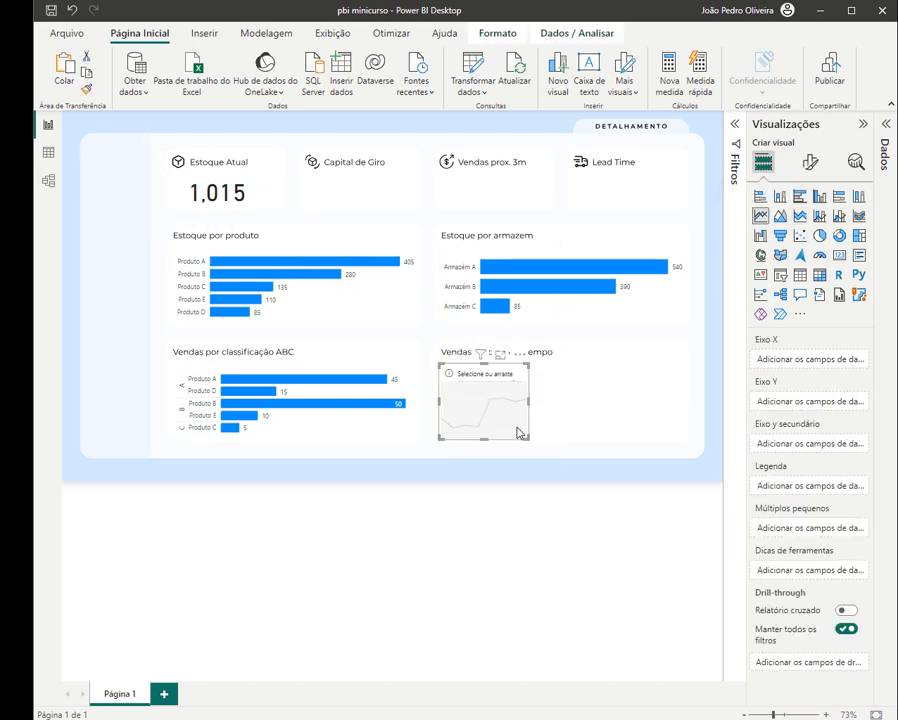
{"action": "left_click_drag", "start_coordinate": [522, 436], "coordinate": [683, 438]}
- Plot Quantidade de vendas até hoje on the line chart's Y axis against dimCalendario's Data on the X axis
{"action": "left_click", "coordinate": [888, 124]}
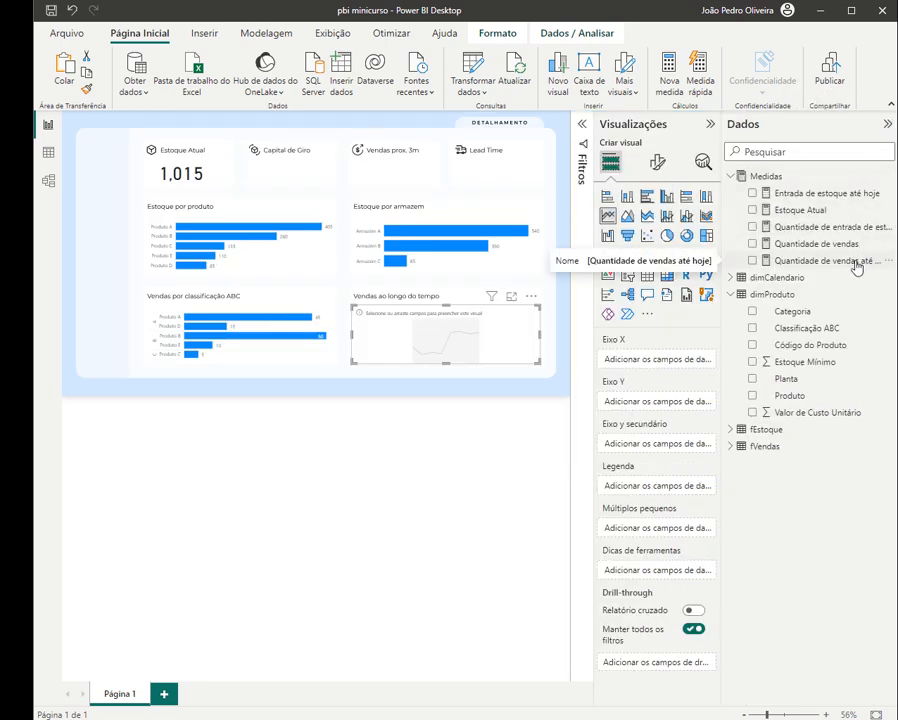
{"action": "left_click_drag", "start_coordinate": [872, 266], "coordinate": [675, 404]}
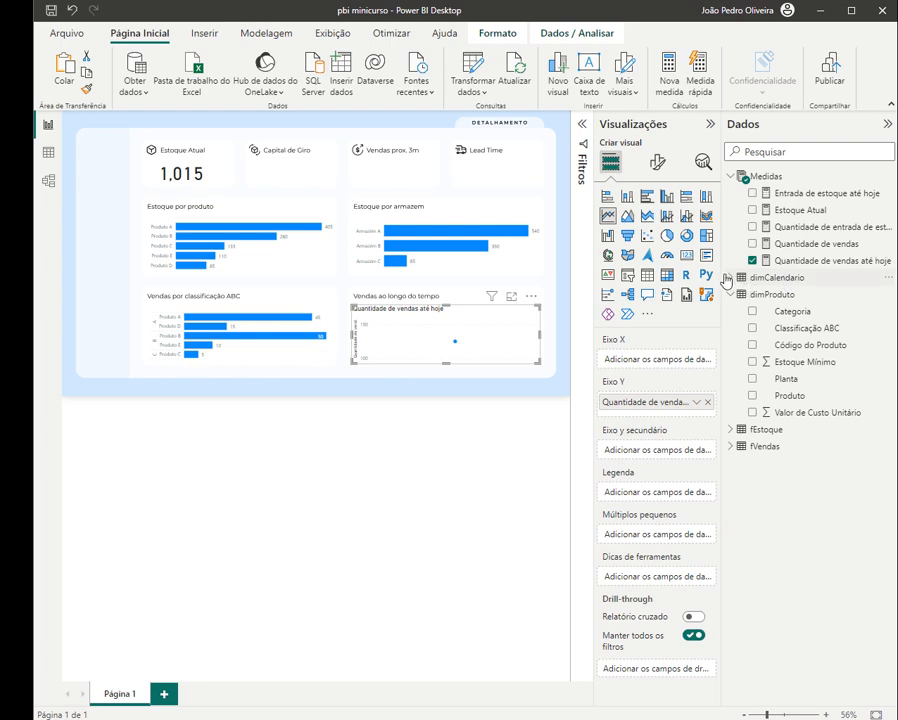
{"action": "left_click", "coordinate": [740, 277]}
{"action": "left_click_drag", "start_coordinate": [778, 314], "coordinate": [636, 350]}
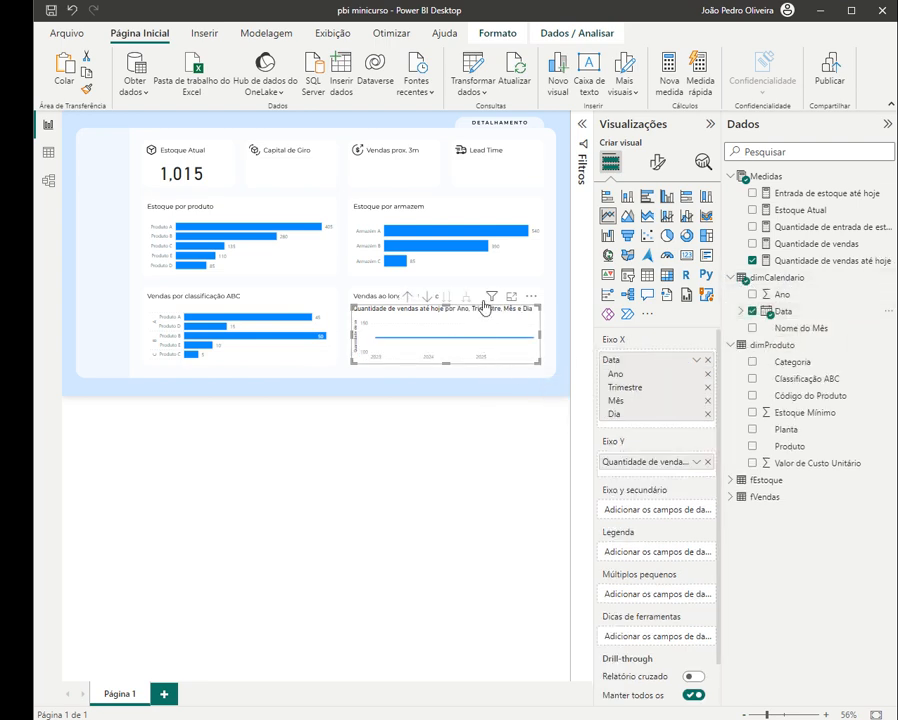
{"action": "mouse_move", "coordinate": [407, 343]}
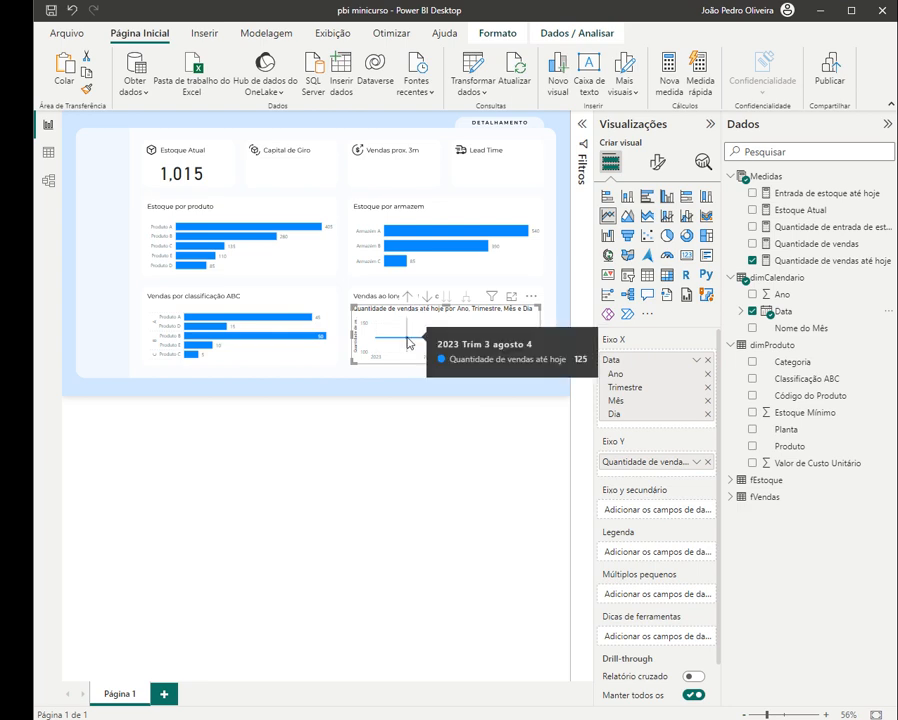
- Review the TODAY() filter in the Quantidade de vendas até hoje formula and replace that measure on the line chart's Y axis with Quantidade de vendas
{"action": "left_click", "coordinate": [826, 270]}
{"action": "left_click_drag", "start_coordinate": [291, 160], "coordinate": [151, 160]}
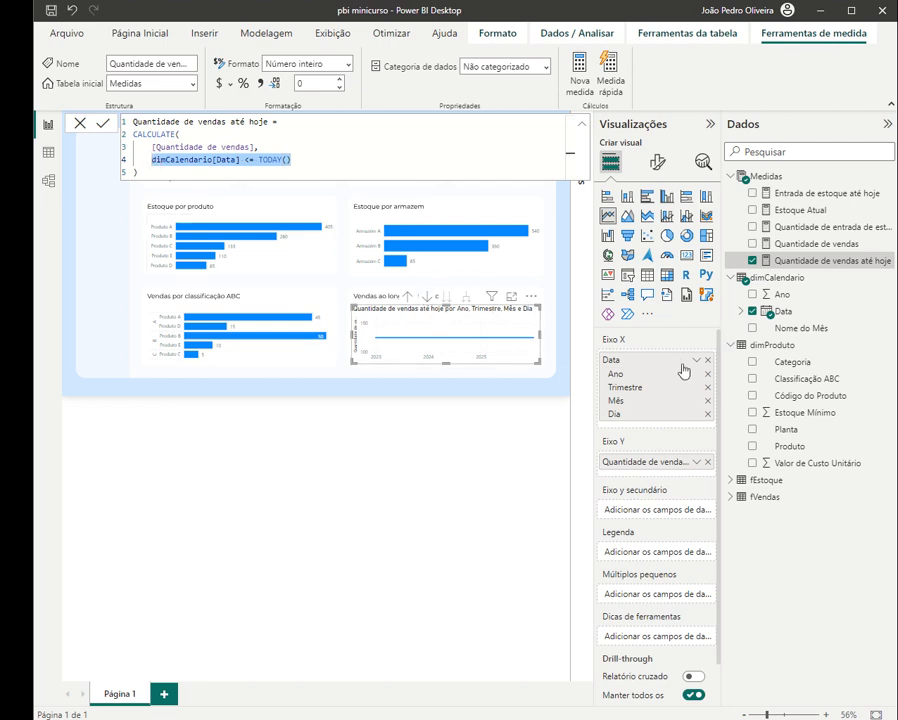
{"action": "left_click", "coordinate": [708, 463]}
{"action": "left_click_drag", "start_coordinate": [854, 248], "coordinate": [678, 462]}
{"action": "left_click", "coordinate": [82, 122]}
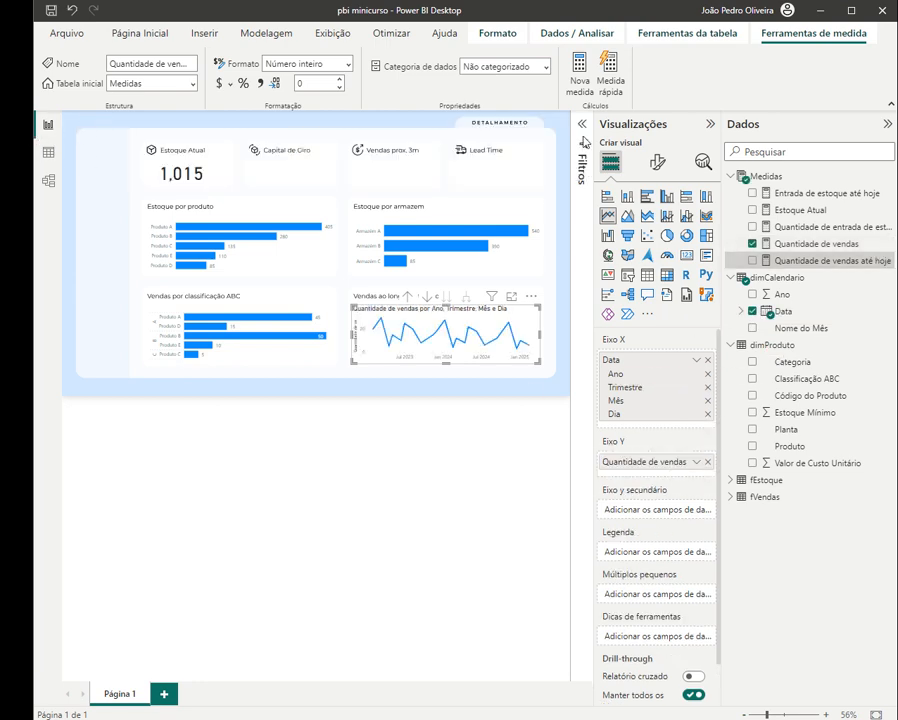
{"action": "left_click", "coordinate": [710, 121]}
{"action": "left_click", "coordinate": [888, 126]}
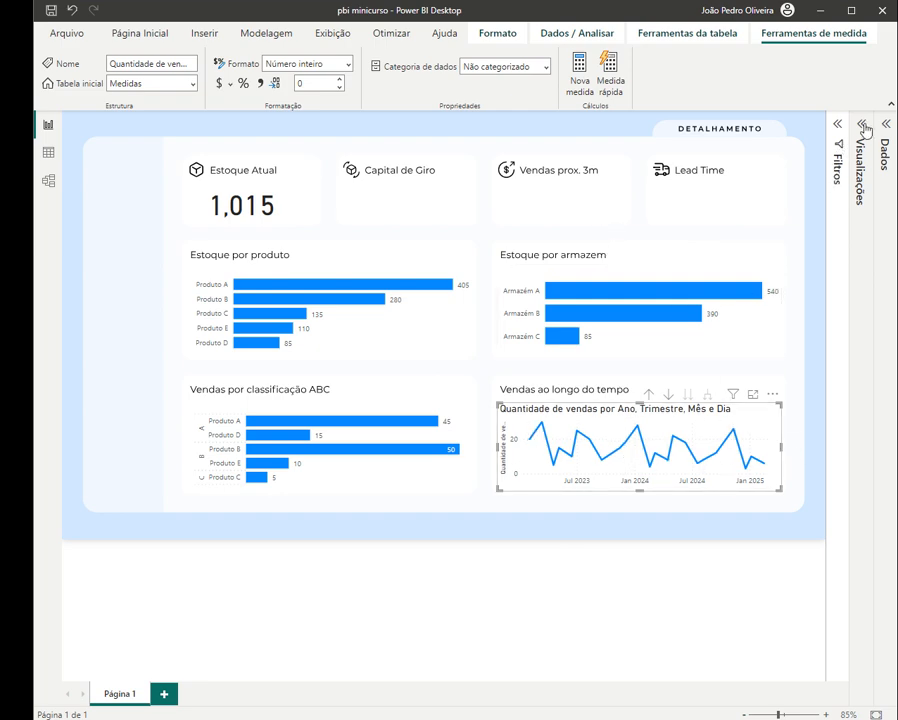
- Hide the line chart's title and its Y-axis title
{"action": "left_click", "coordinate": [858, 165]}
{"action": "left_click", "coordinate": [803, 226]}
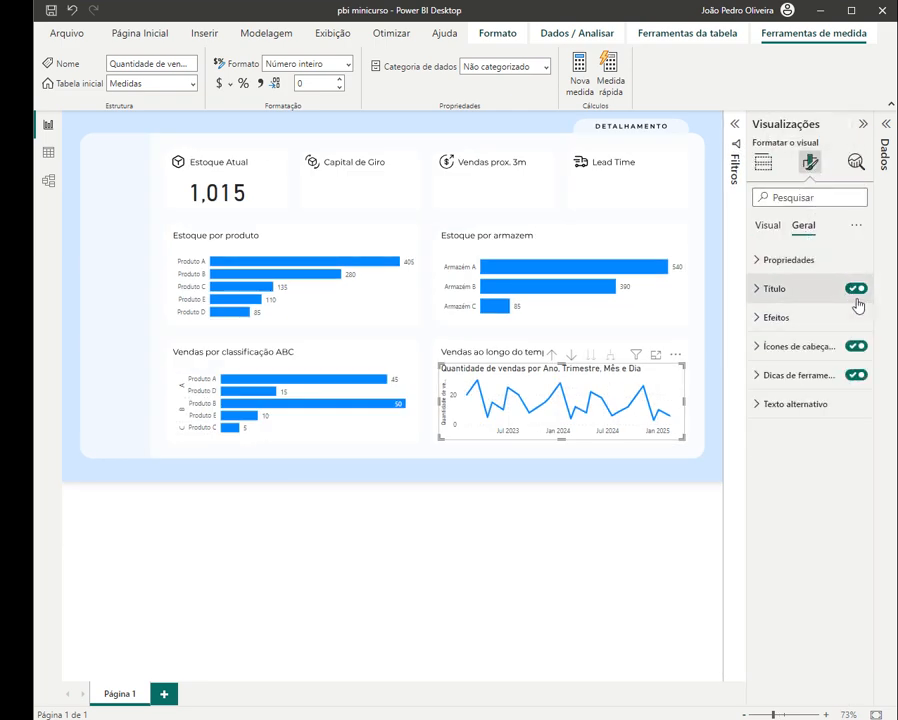
{"action": "left_click", "coordinate": [856, 289]}
{"action": "left_click", "coordinate": [766, 226]}
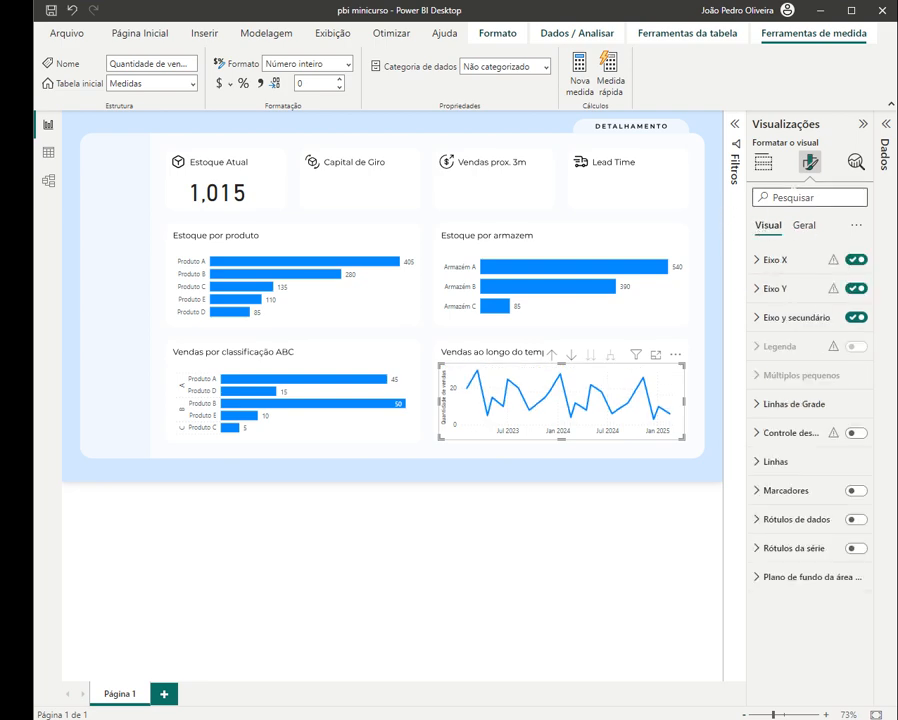
{"action": "left_click", "coordinate": [810, 293]}
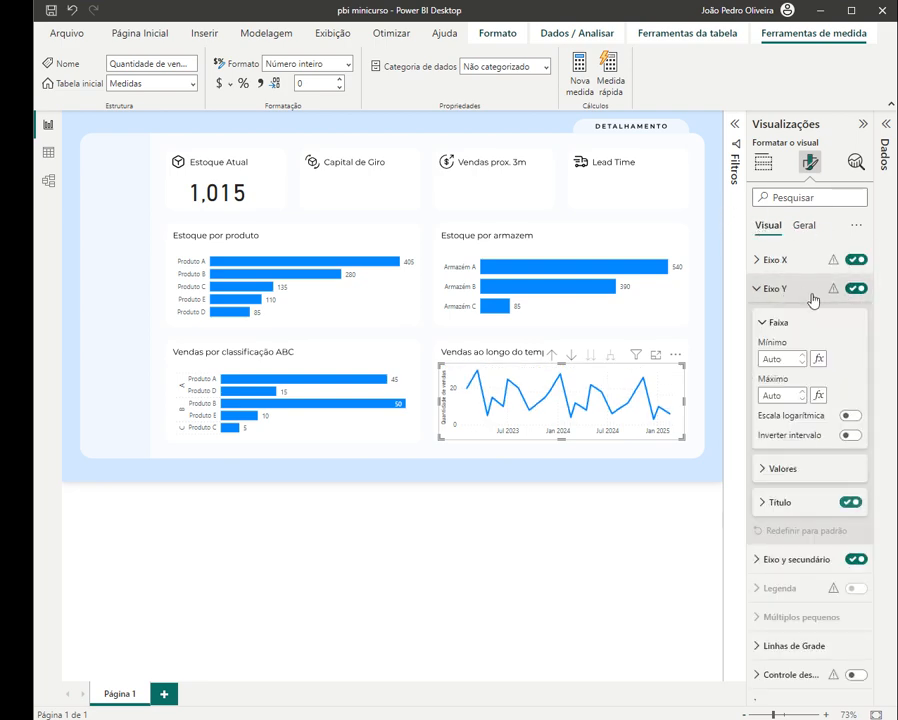
{"action": "left_click", "coordinate": [853, 503]}
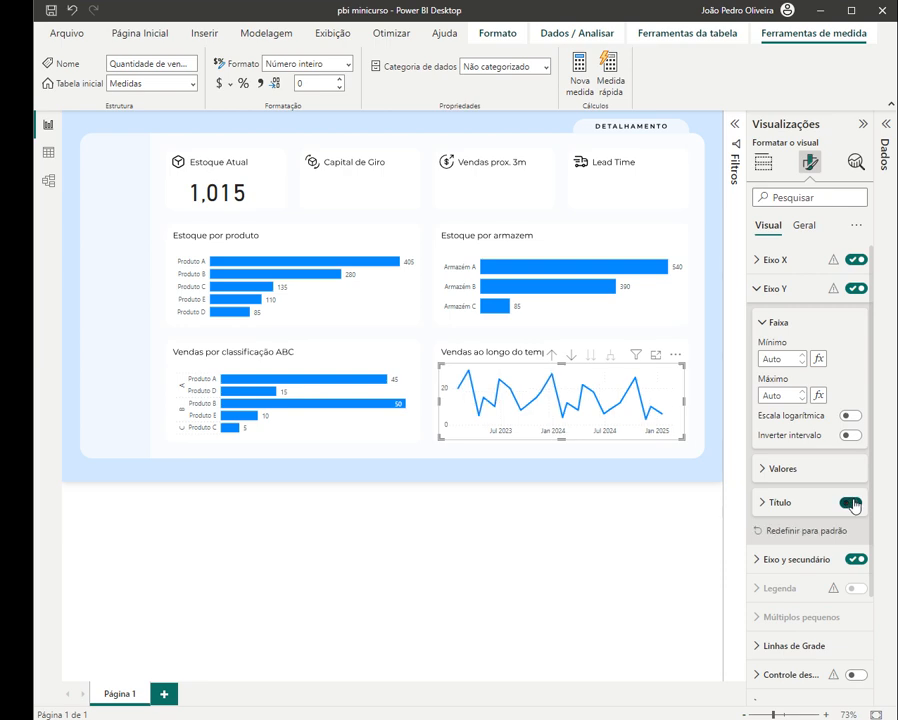
{"action": "left_click", "coordinate": [784, 290]}
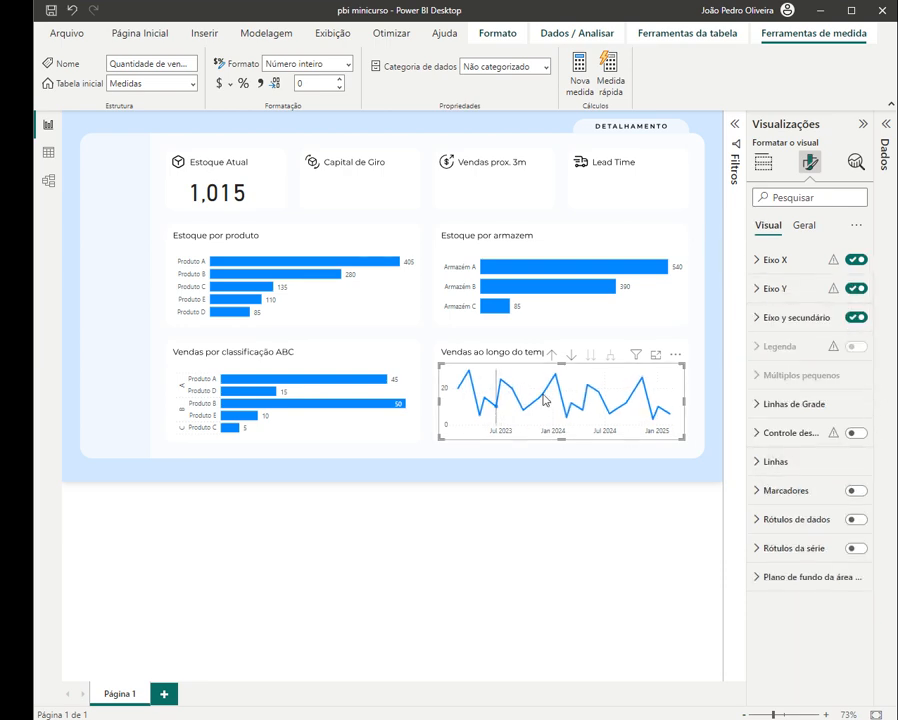
- Try data-point markers on the line chart and turn on data labels instead
{"action": "left_click", "coordinate": [856, 490]}
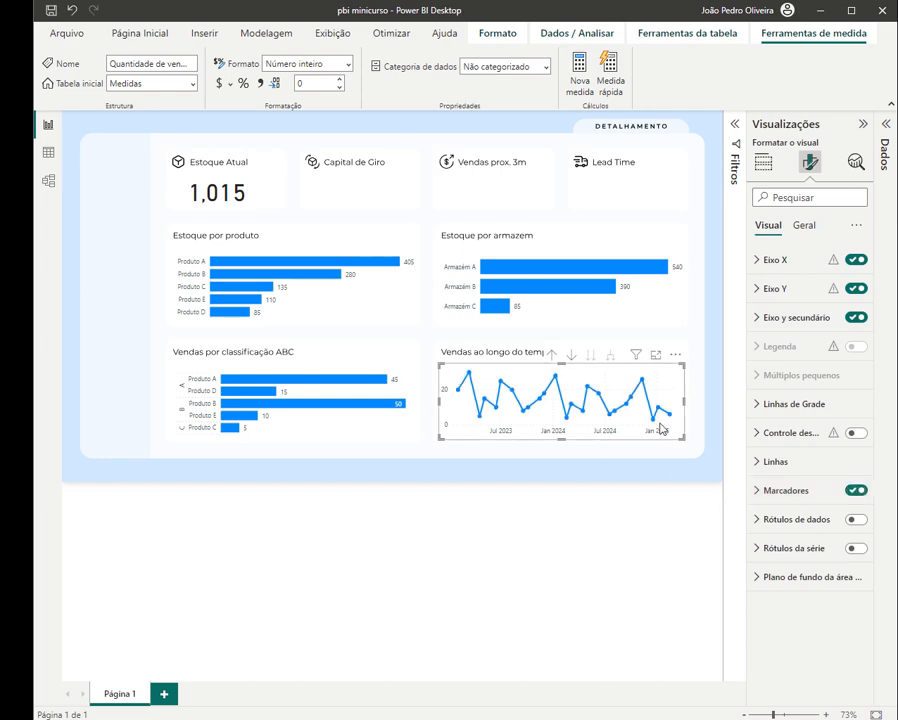
{"action": "left_click", "coordinate": [852, 492]}
{"action": "left_click", "coordinate": [857, 490]}
{"action": "left_click", "coordinate": [803, 487]}
{"action": "left_click", "coordinate": [855, 519]}
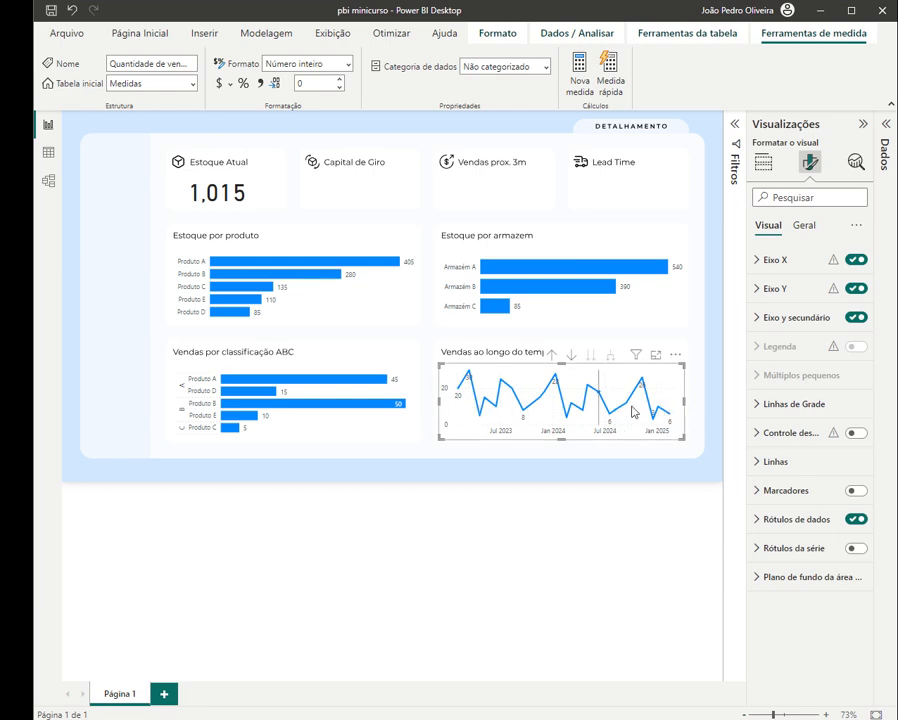
- Change the sales-over-time chart to a clustered column chart and remove the Trimestre and Dia levels from its X axis
{"action": "left_click", "coordinate": [763, 162]}
{"action": "left_click", "coordinate": [824, 197]}
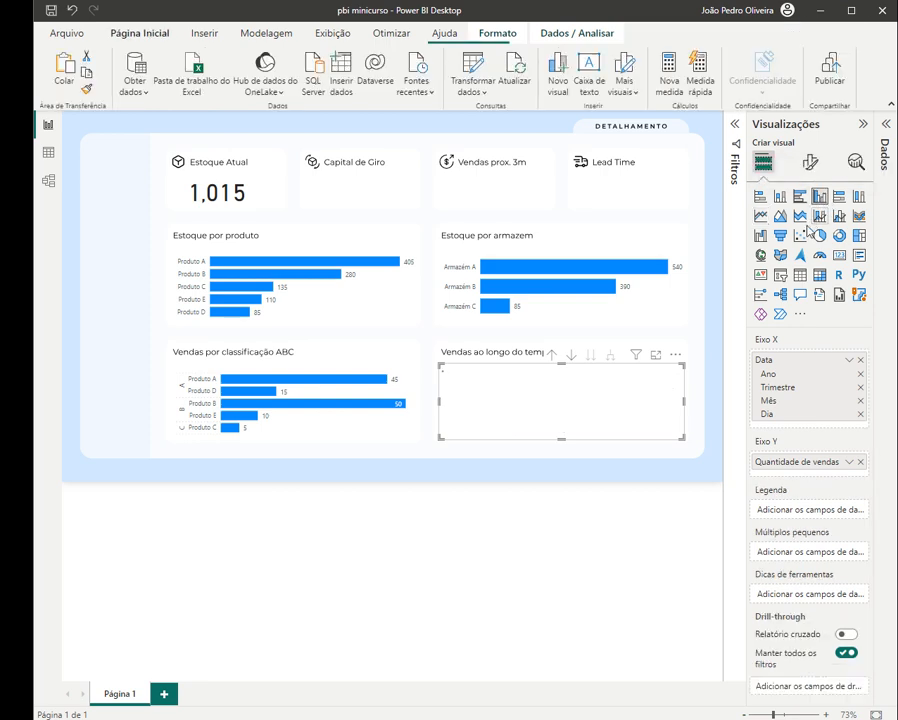
{"action": "left_click", "coordinate": [860, 387]}
{"action": "left_click", "coordinate": [860, 400]}
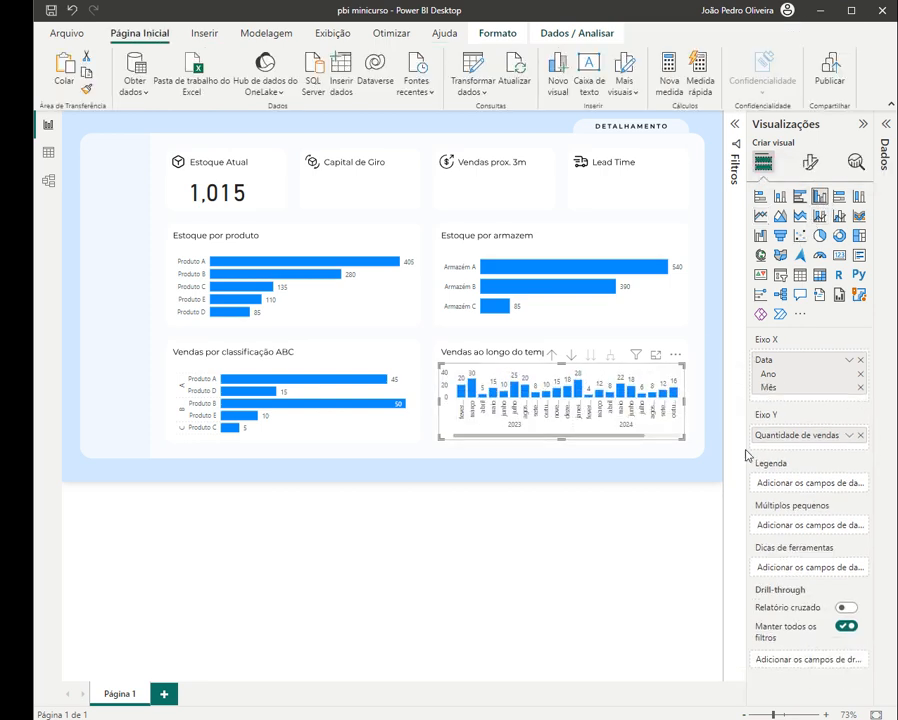
- Review the column chart's X-axis formatting, then change it back to a line chart with data labels turned off
{"action": "left_click", "coordinate": [810, 162]}
{"action": "left_click", "coordinate": [784, 290]}
{"action": "left_click", "coordinate": [786, 261]}
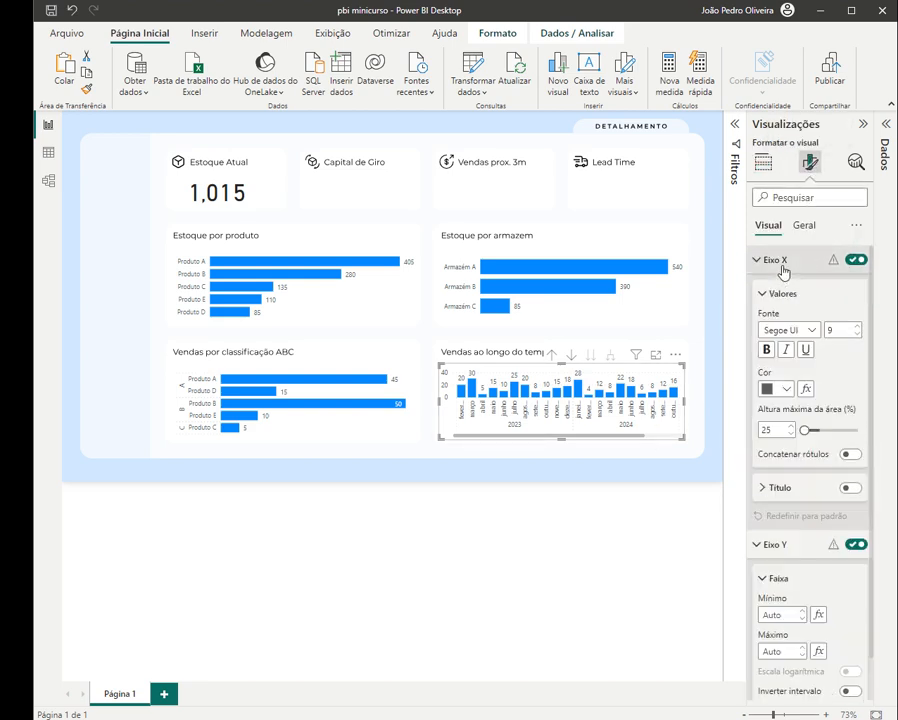
{"action": "left_click", "coordinate": [764, 162]}
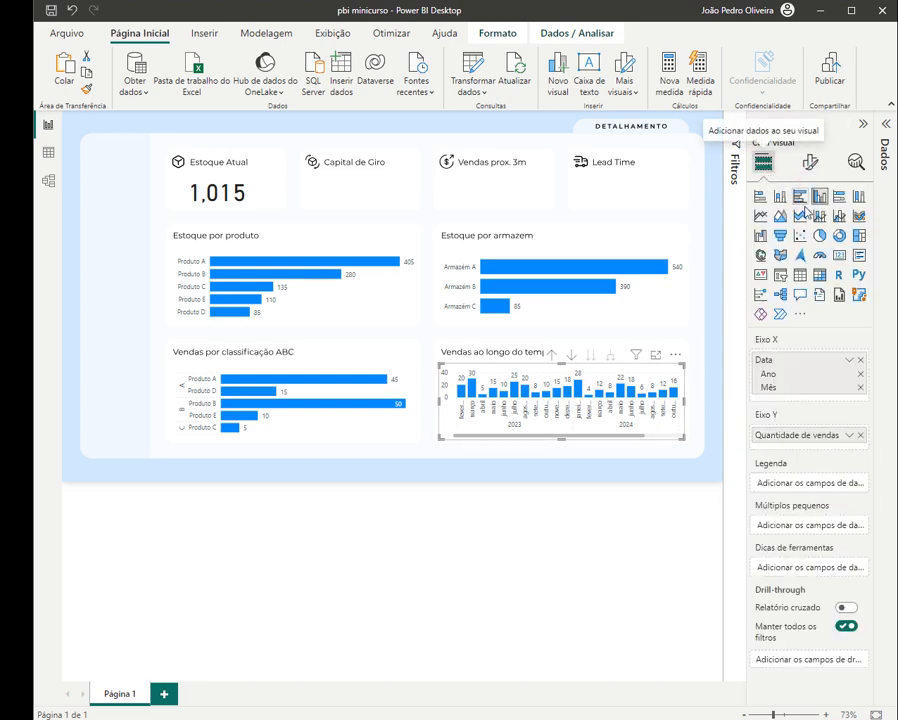
{"action": "left_click", "coordinate": [761, 215]}
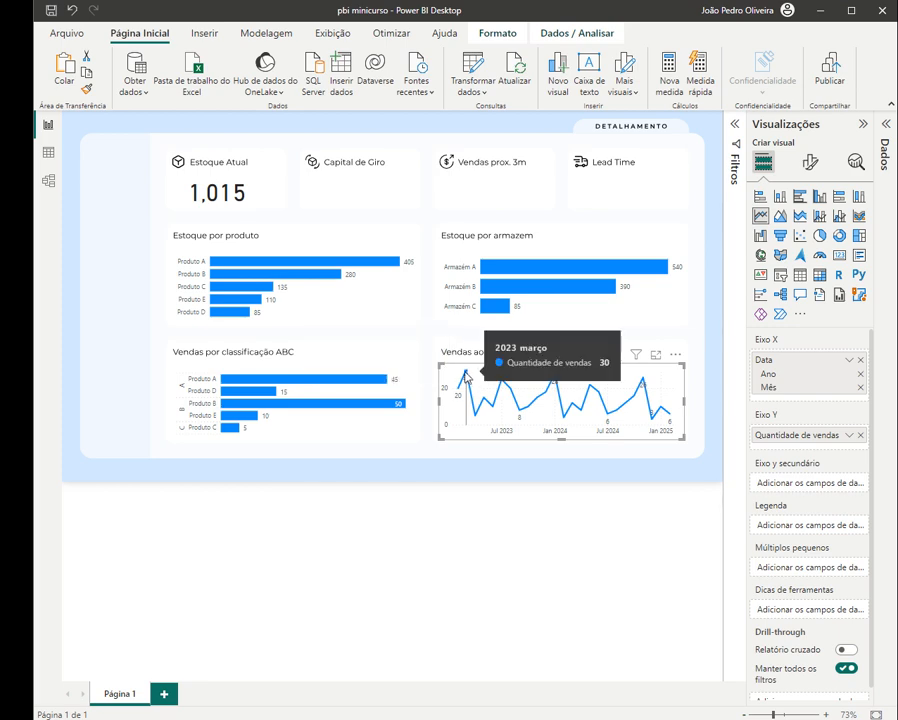
{"action": "left_click", "coordinate": [808, 164]}
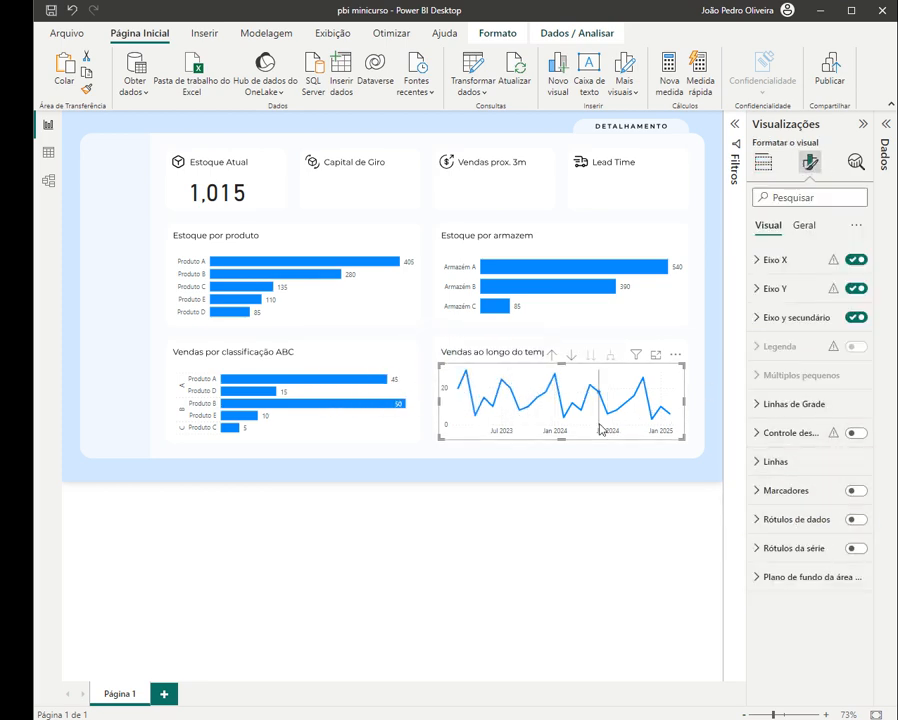
{"action": "left_click", "coordinate": [494, 346]}
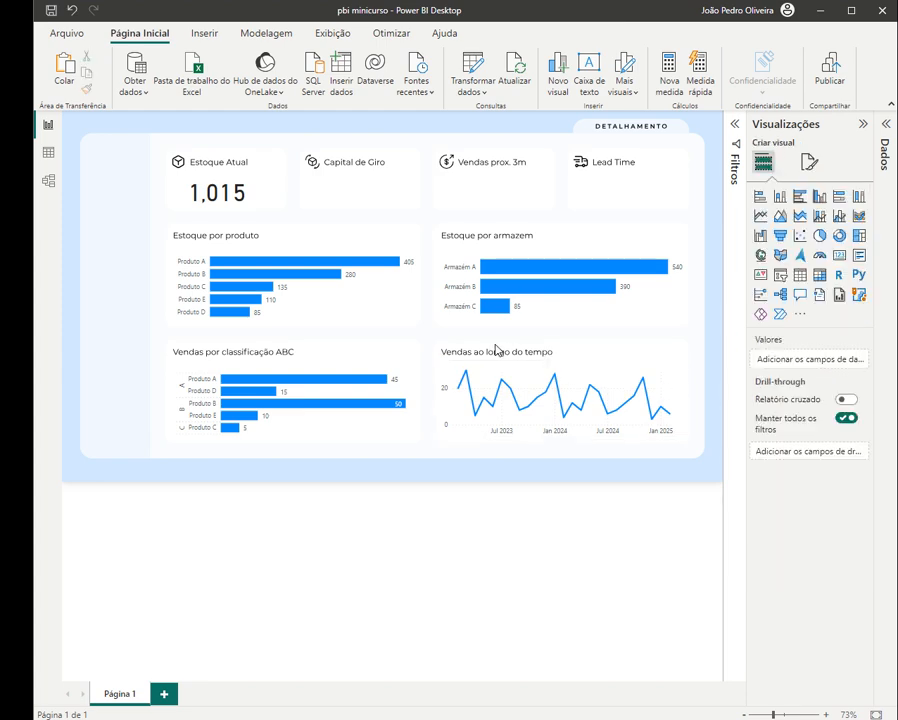
{"action": "left_click", "coordinate": [860, 126]}
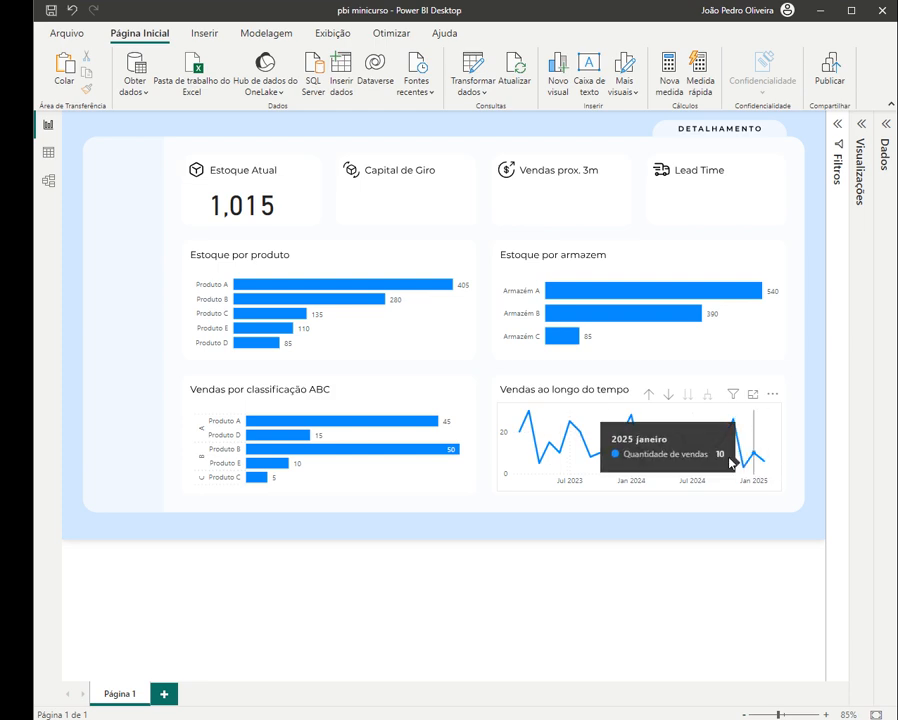
- Add a trend line to the Vendas ao longo do tempo line chart
{"action": "left_click", "coordinate": [591, 407]}
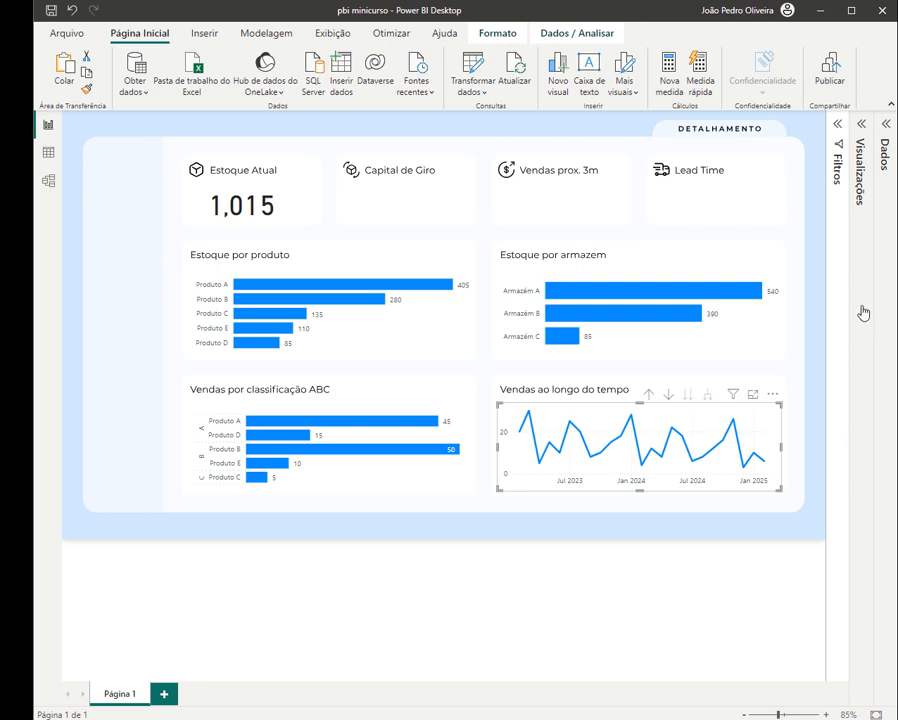
{"action": "left_click", "coordinate": [861, 123]}
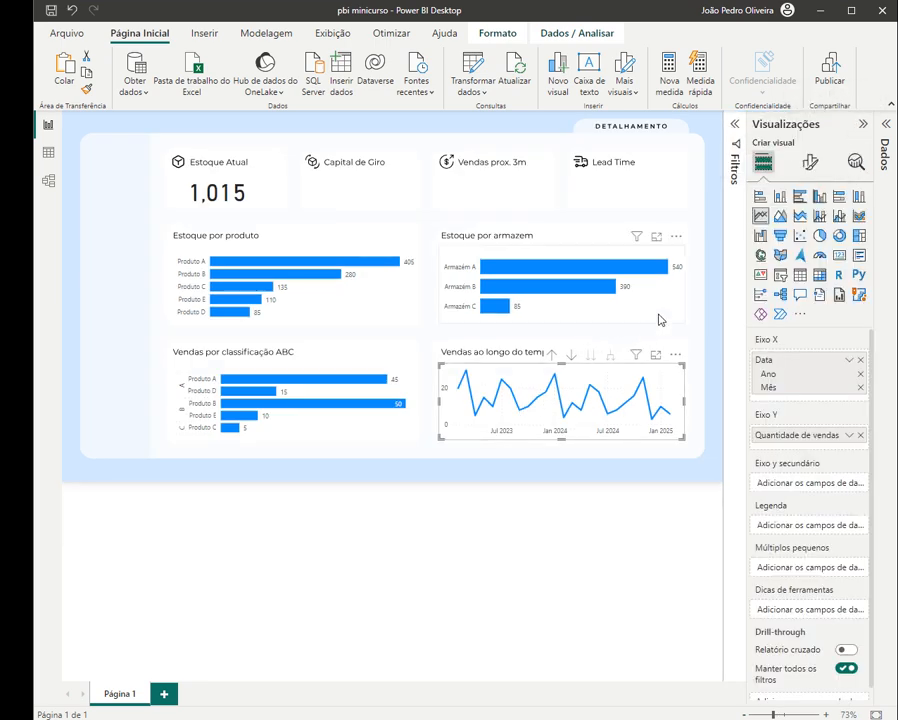
{"action": "left_click", "coordinate": [855, 163]}
{"action": "left_click", "coordinate": [856, 229]}
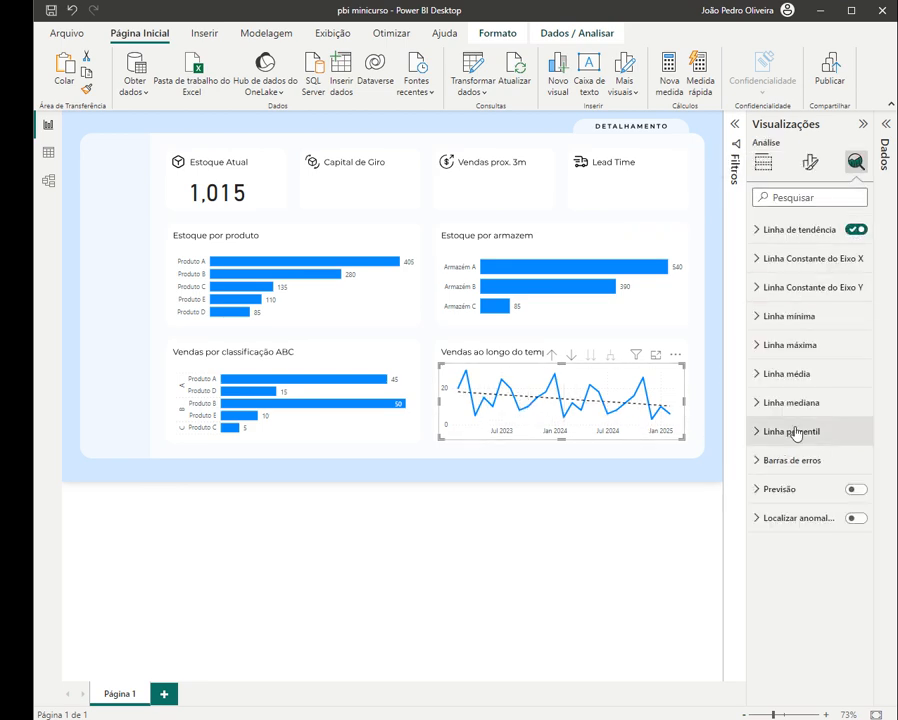
- Turn off the horizontal gridlines of the Vendas ao longo do tempo line chart
{"action": "left_click", "coordinate": [809, 162]}
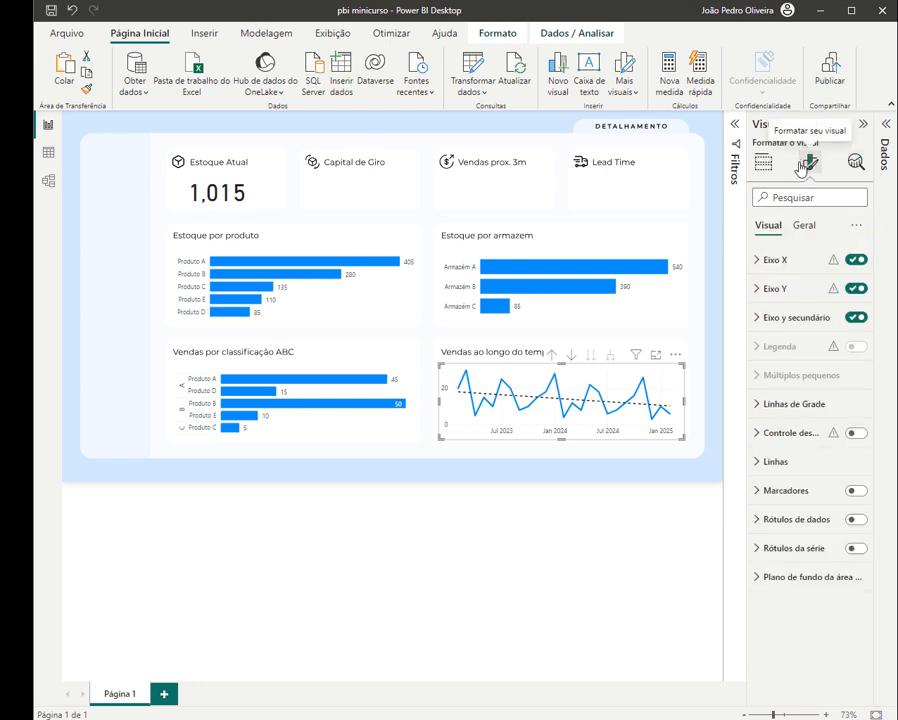
{"action": "left_click", "coordinate": [780, 418]}
{"action": "left_click", "coordinate": [850, 437]}
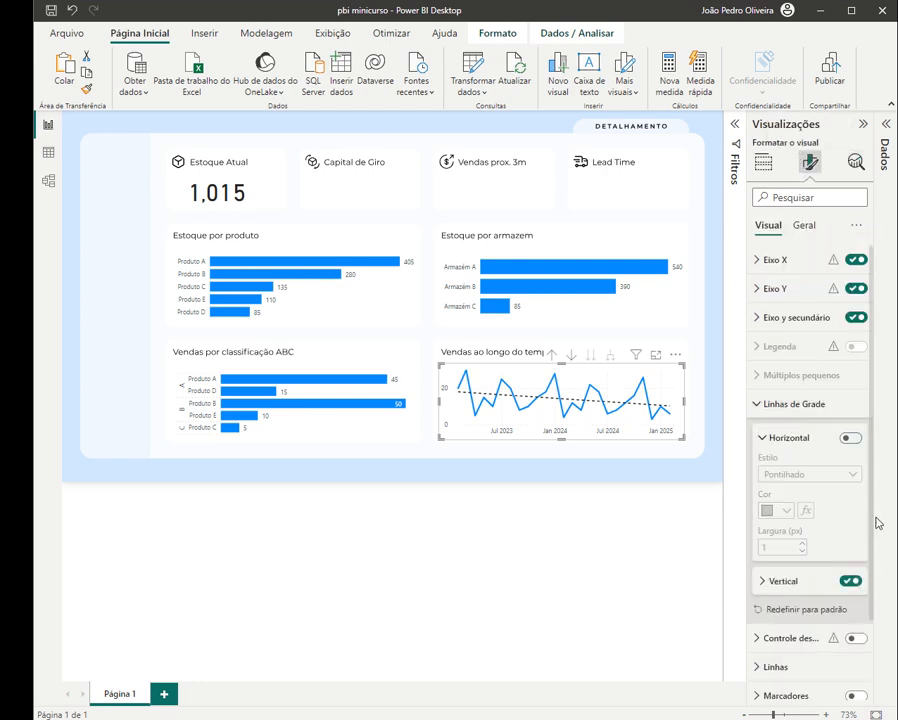
{"action": "left_click", "coordinate": [863, 124]}
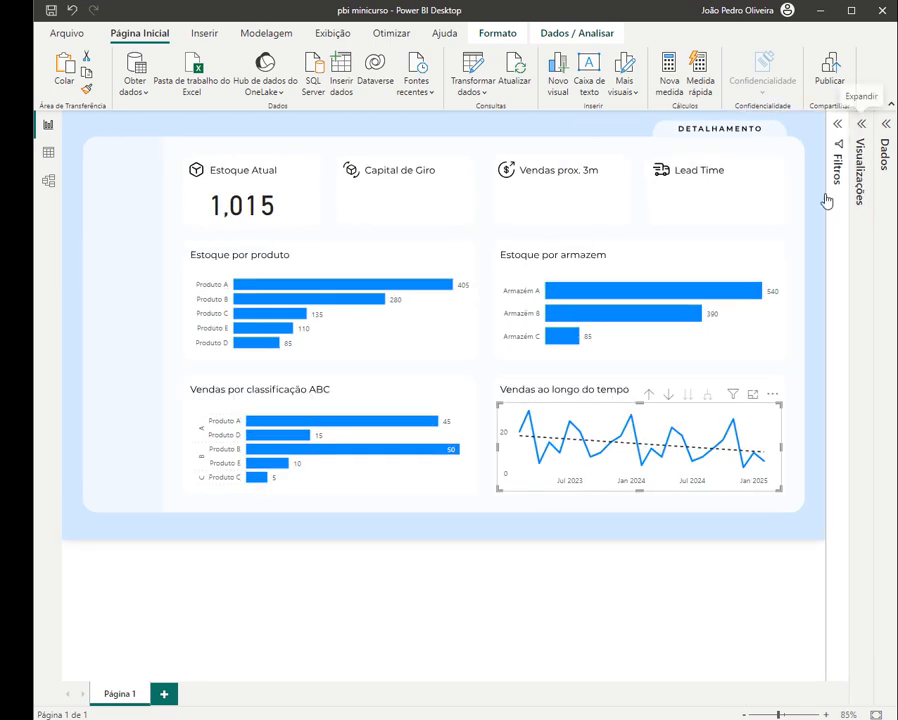
{"action": "left_click", "coordinate": [809, 346]}
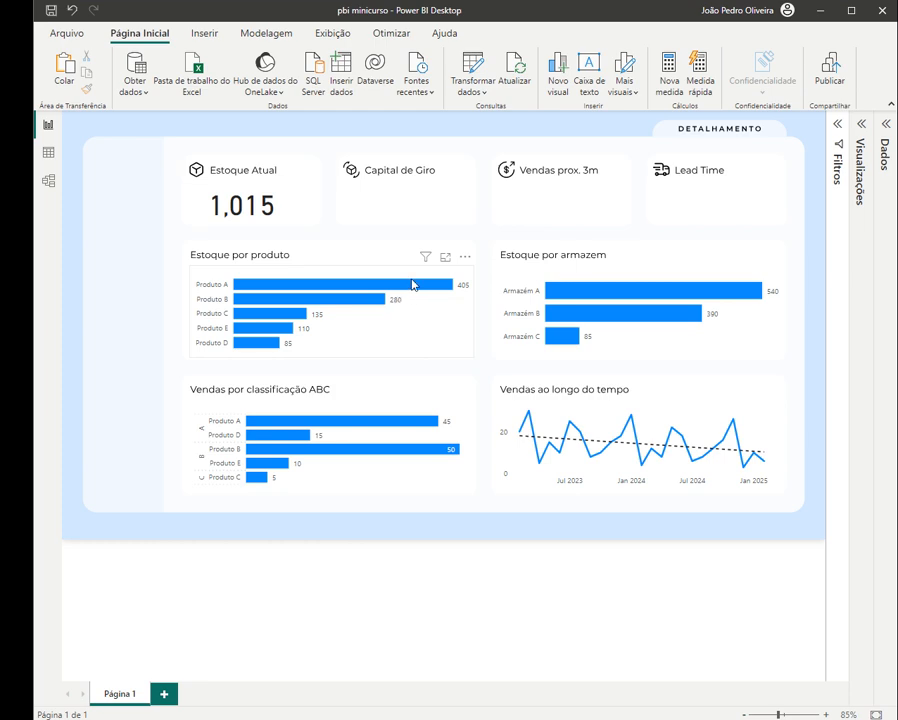
{"action": "mouse_move", "coordinate": [358, 431]}
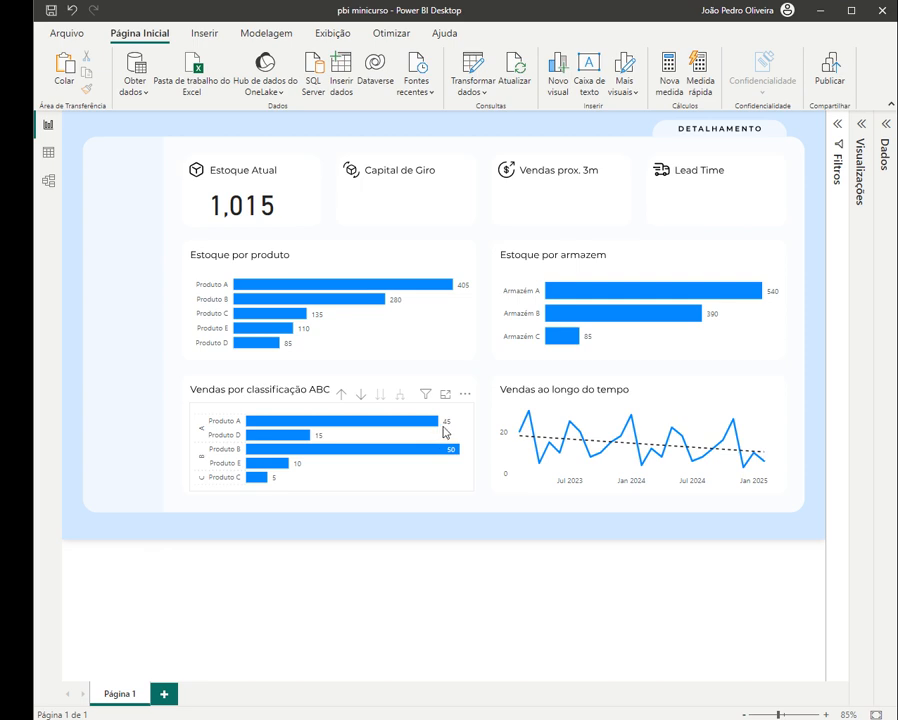
{"action": "left_click", "coordinate": [886, 124]}
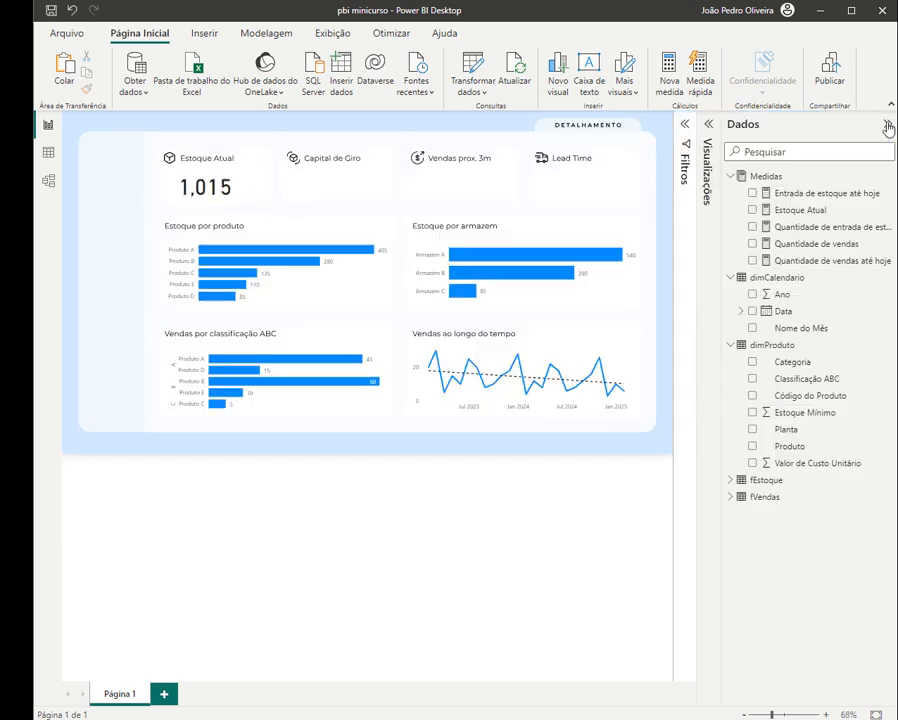
{"action": "right_click", "coordinate": [762, 177]}
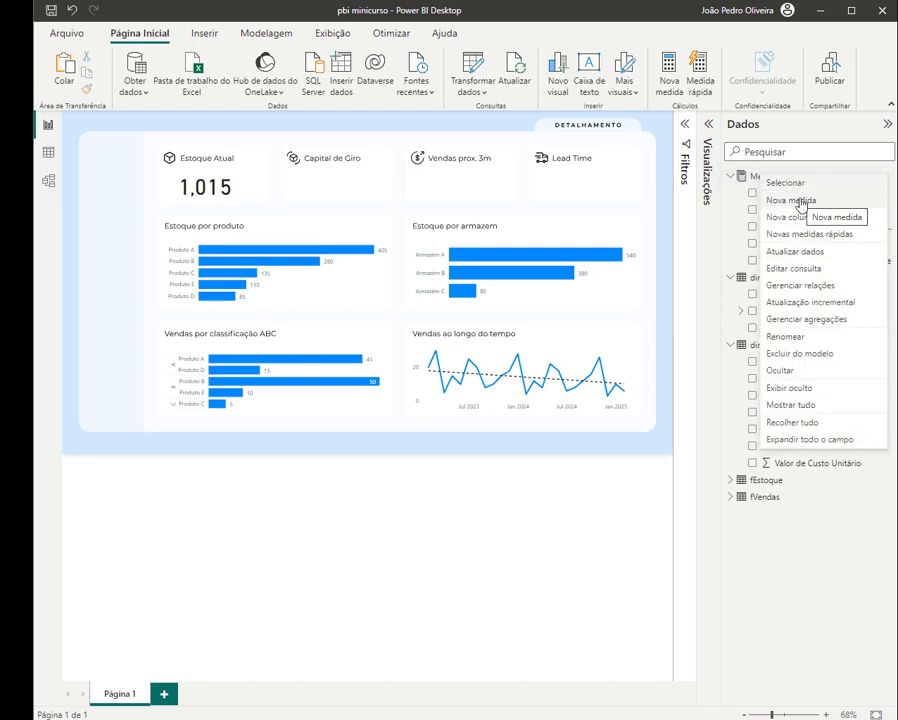
{"action": "left_click", "coordinate": [800, 201]}
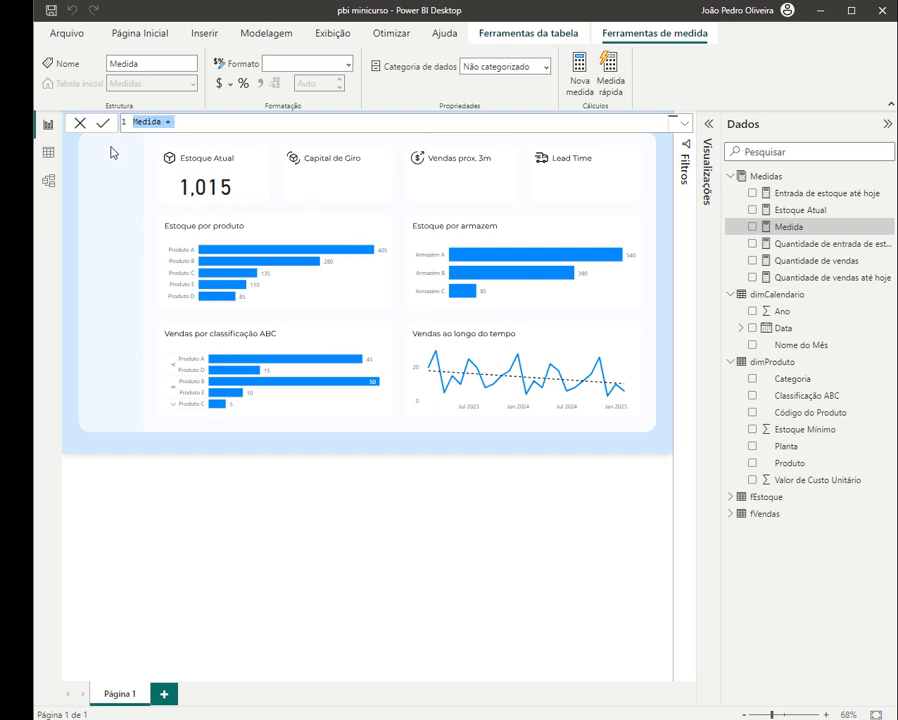
{"action": "left_click", "coordinate": [79, 123]}
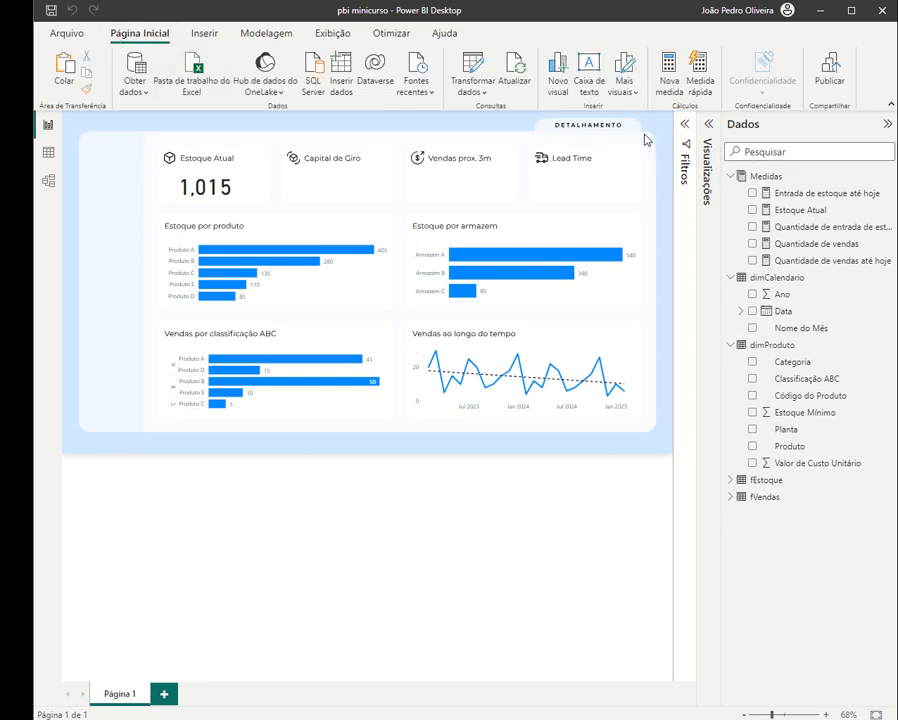
- Add a small slicer to the blank side strip beside the Estoque Atual card, using the Produto field from dimProduto
{"action": "left_click", "coordinate": [708, 124]}
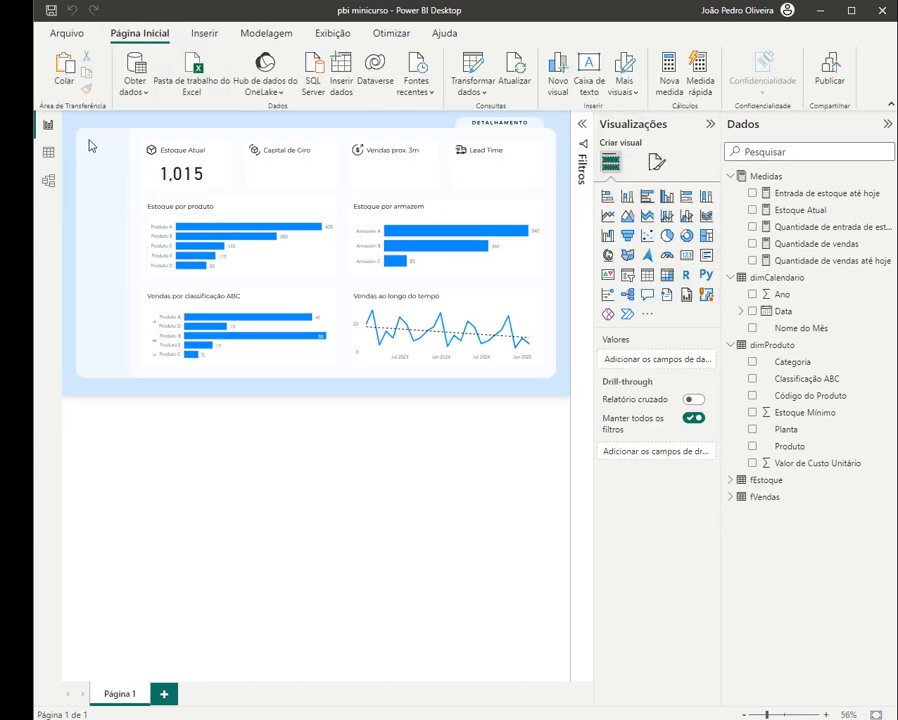
{"action": "left_click_drag", "start_coordinate": [77, 134], "coordinate": [132, 304]}
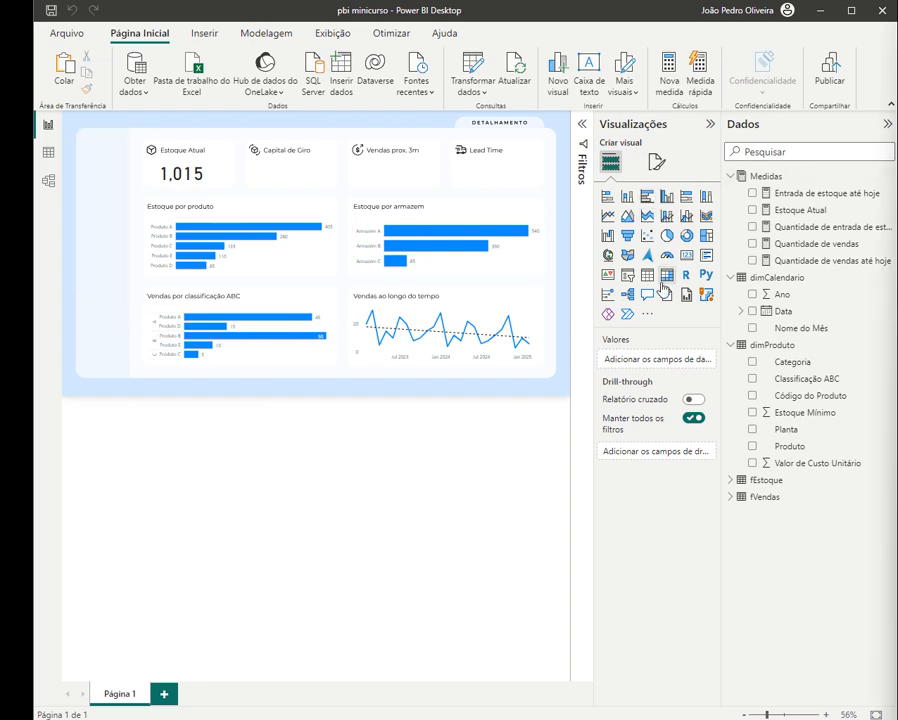
{"action": "left_click", "coordinate": [627, 274]}
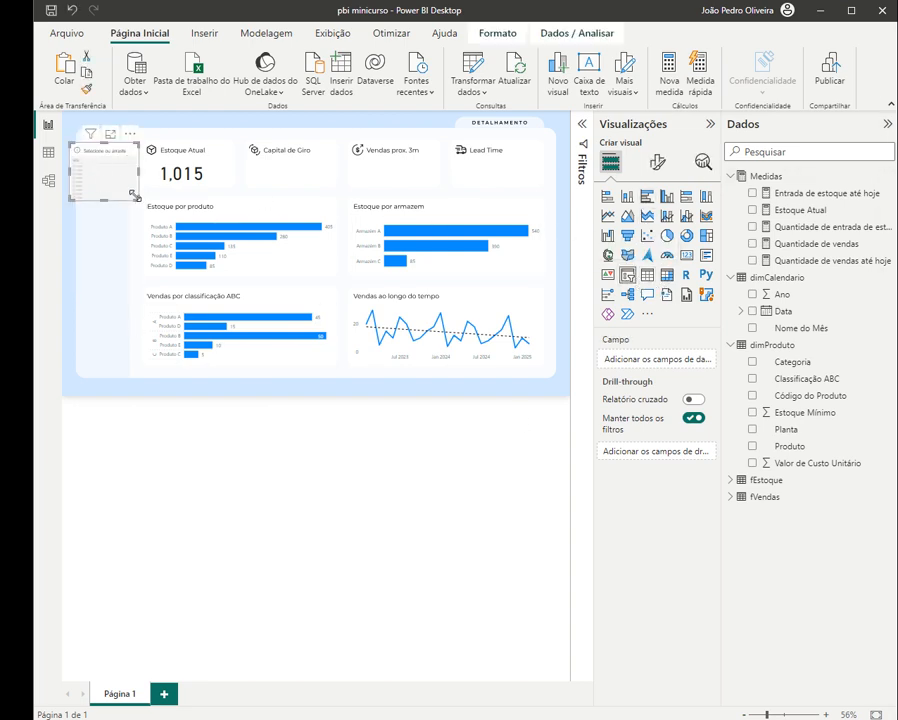
{"action": "left_click_drag", "start_coordinate": [138, 199], "coordinate": [124, 166]}
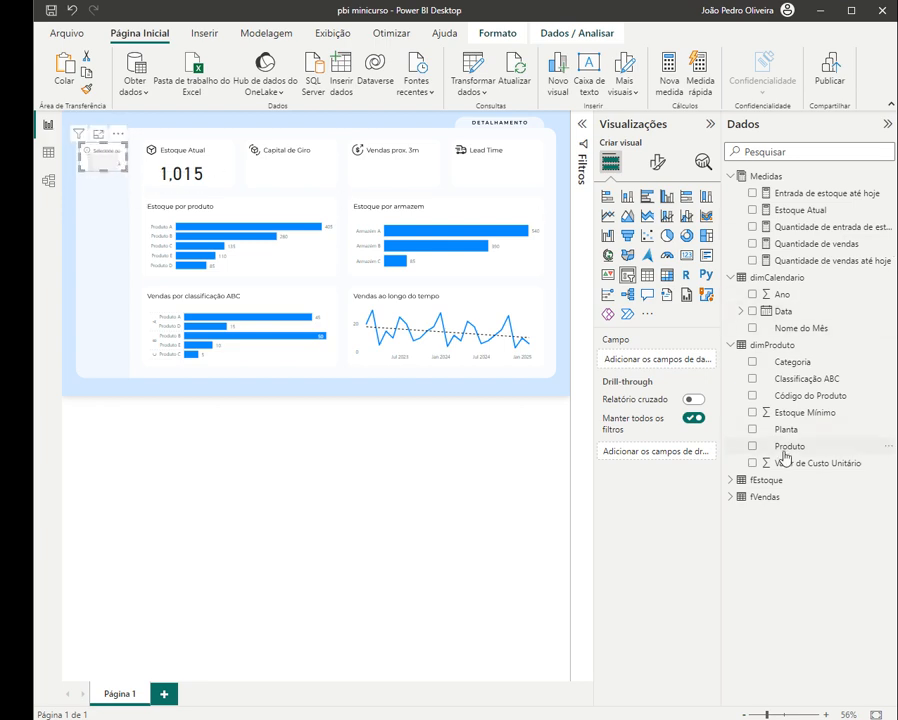
{"action": "left_click_drag", "start_coordinate": [788, 446], "coordinate": [668, 368]}
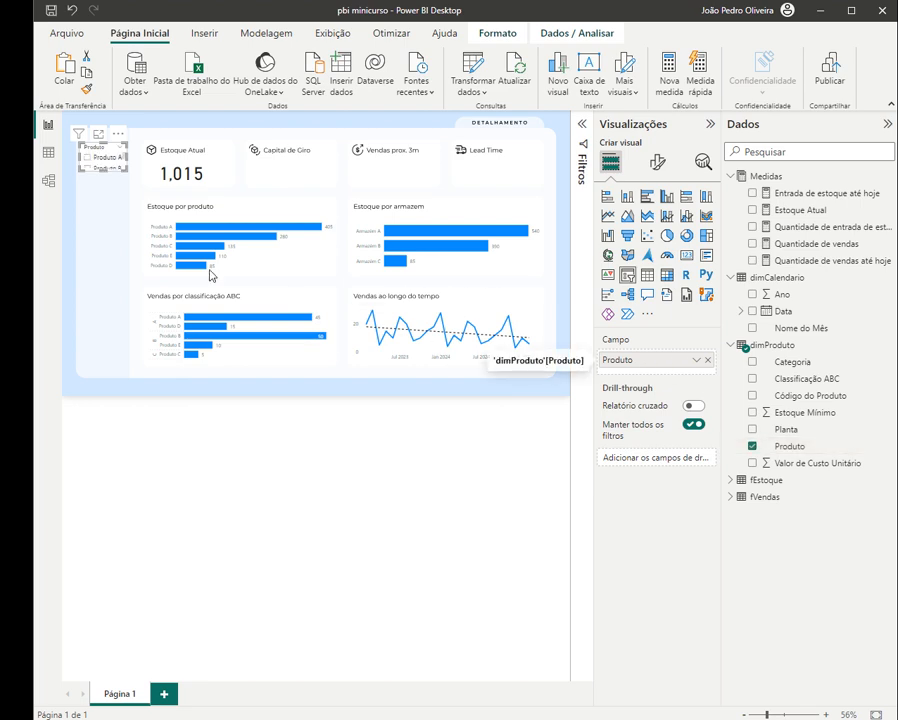
- Set the Produto slicer's style to Suspenso and widen it slightly
{"action": "left_click", "coordinate": [657, 162]}
{"action": "left_click", "coordinate": [646, 260]}
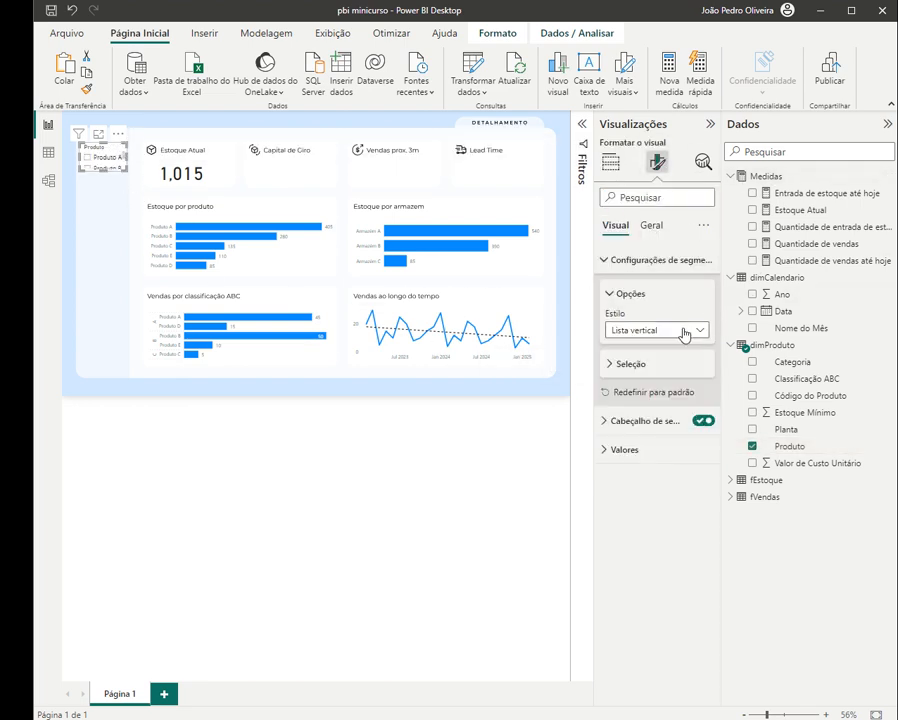
{"action": "left_click", "coordinate": [626, 331]}
{"action": "left_click", "coordinate": [612, 378]}
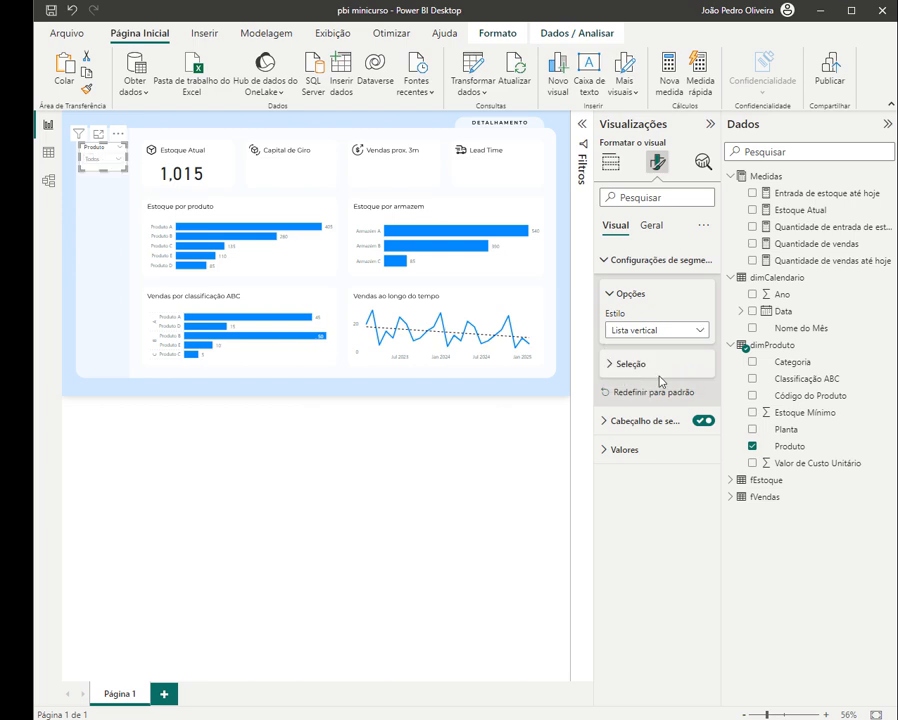
{"action": "left_click", "coordinate": [99, 161]}
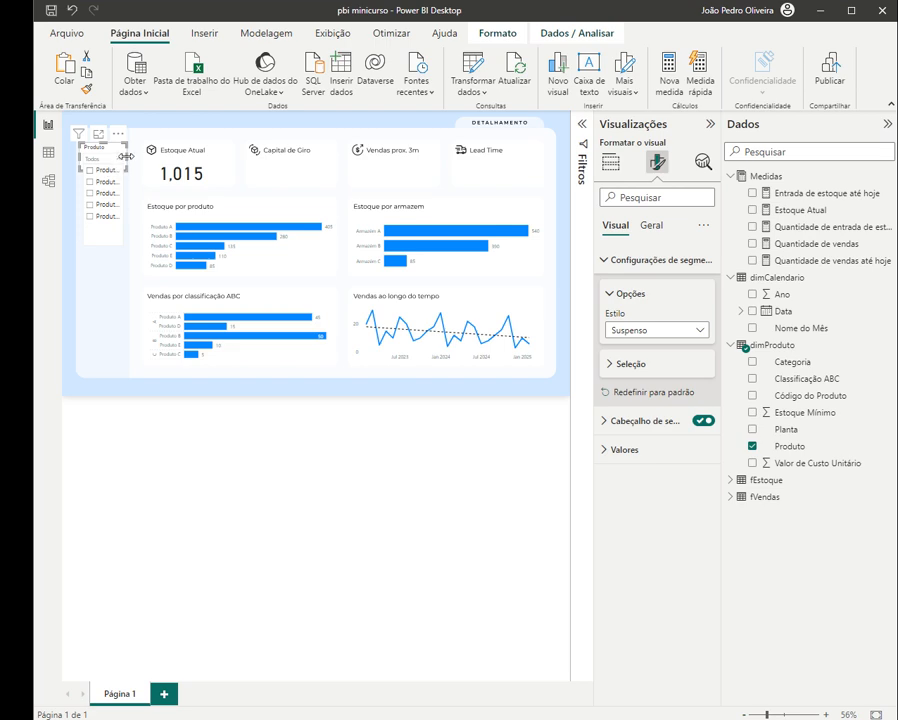
{"action": "left_click_drag", "start_coordinate": [126, 156], "coordinate": [106, 152]}
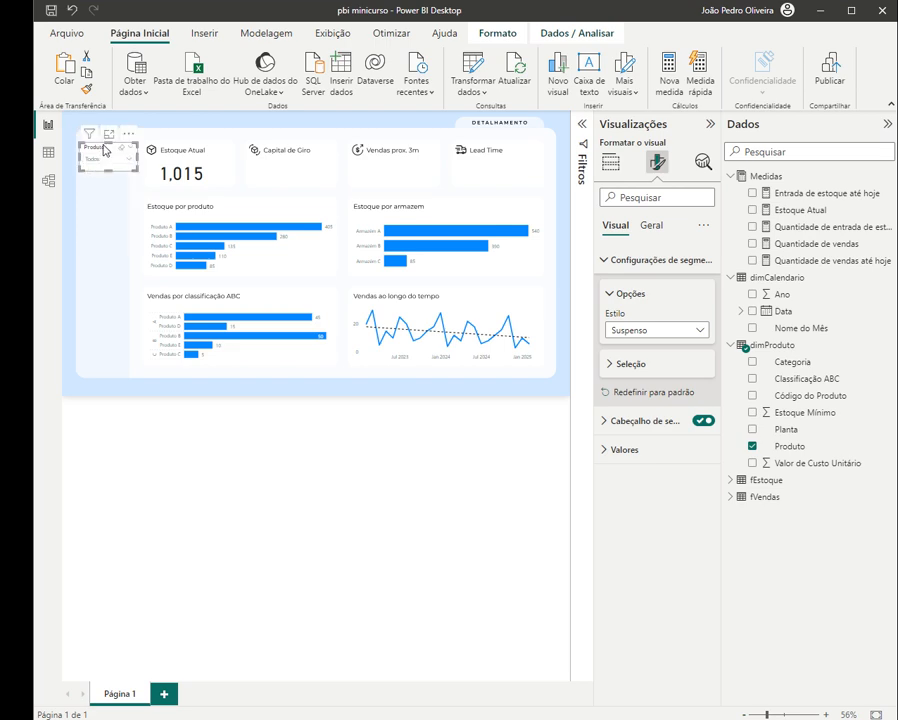
{"action": "left_click", "coordinate": [72, 108]}
{"action": "left_click", "coordinate": [711, 126]}
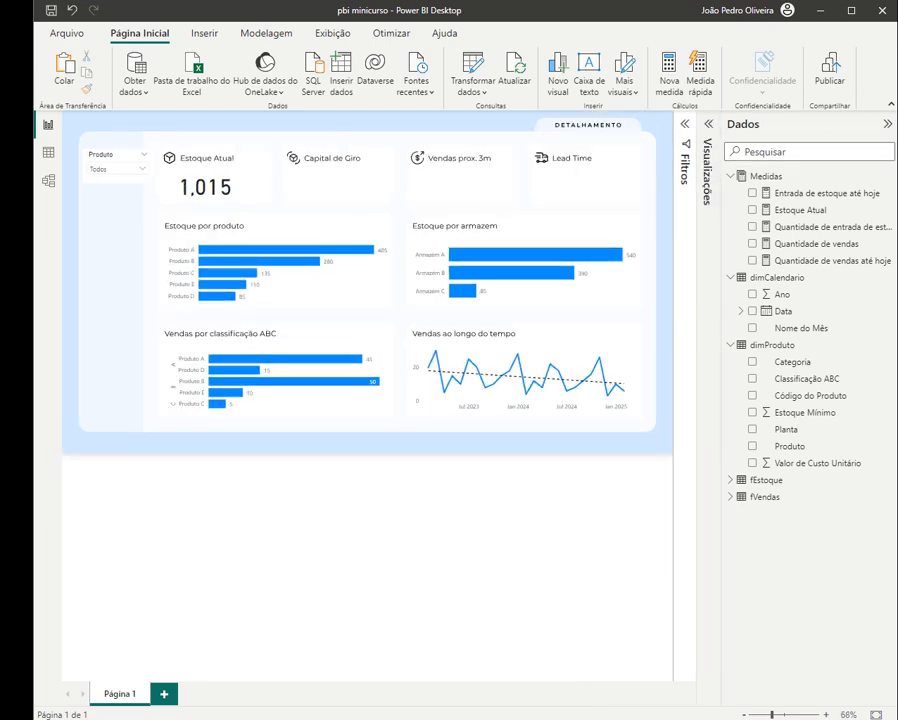
{"action": "left_click", "coordinate": [887, 124]}
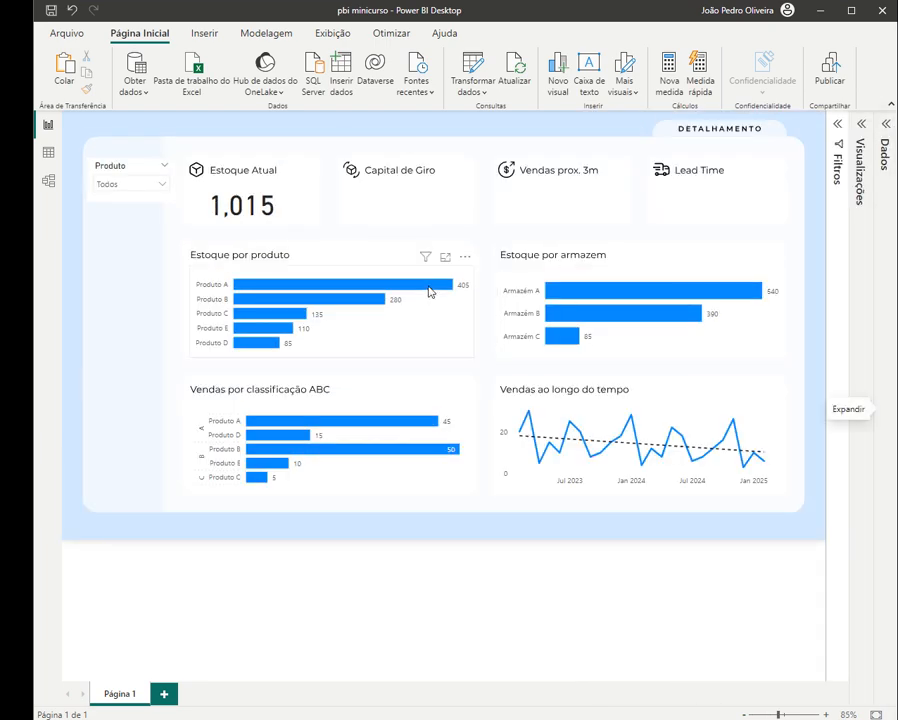
- Test the Produto slicer by filtering the report by Produto A, B, C and D in turn, clearing each selection
{"action": "left_click", "coordinate": [108, 176]}
{"action": "left_click", "coordinate": [136, 190]}
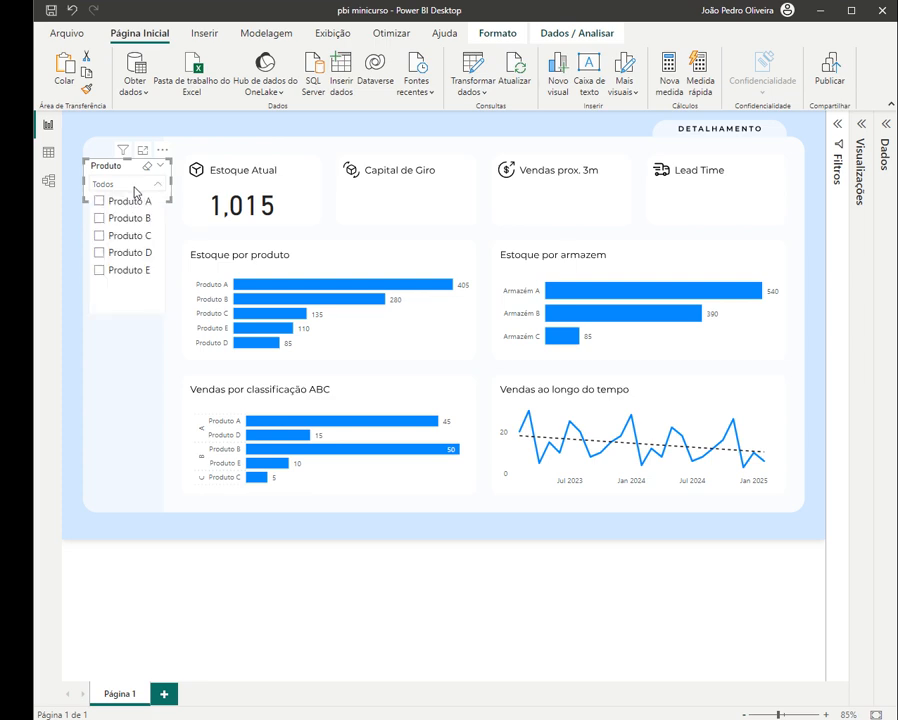
{"action": "left_click", "coordinate": [133, 204]}
{"action": "left_click", "coordinate": [133, 204]}
{"action": "left_click", "coordinate": [128, 219]}
{"action": "left_click", "coordinate": [128, 219]}
{"action": "left_click", "coordinate": [128, 237]}
{"action": "left_click", "coordinate": [128, 237]}
{"action": "left_click", "coordinate": [128, 252]}
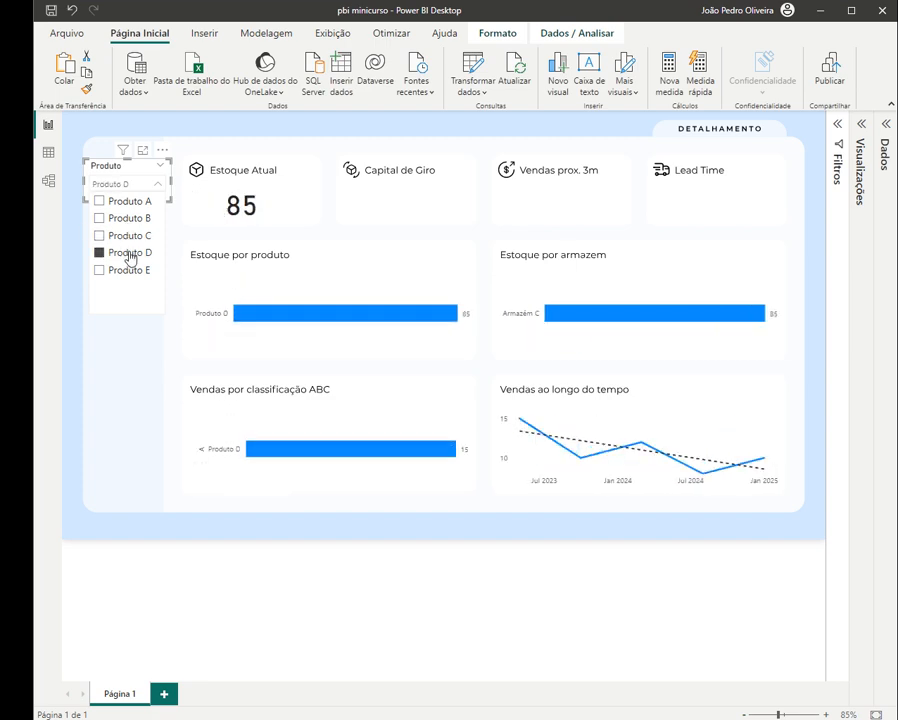
{"action": "left_click", "coordinate": [128, 252]}
{"action": "left_click", "coordinate": [298, 125]}
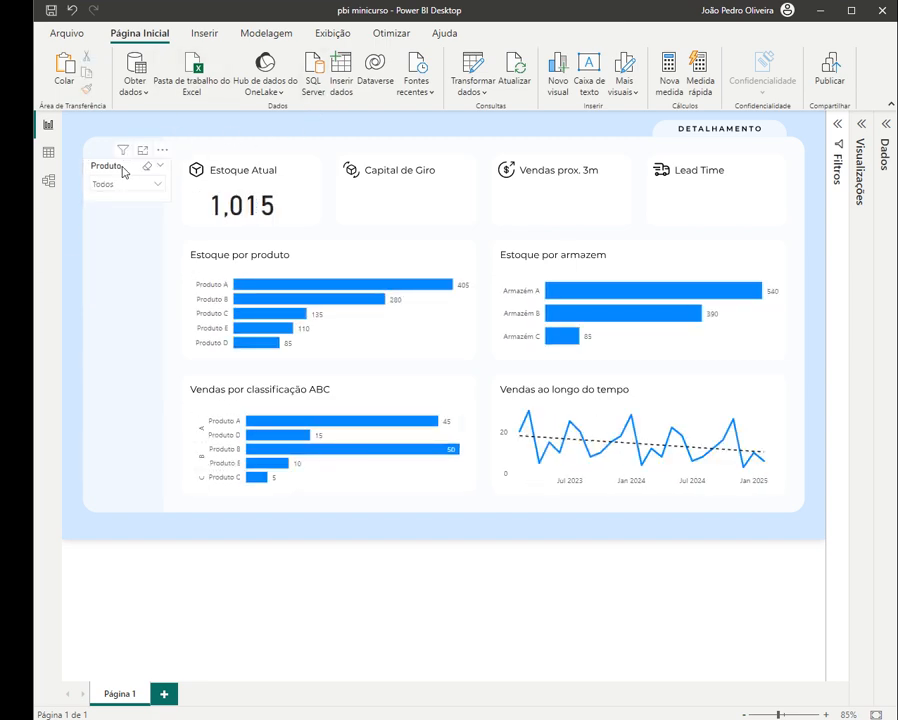
- Nudge the Produto slicer into place, duplicate it directly below, and replace the copy's field with Categoria
{"action": "left_click_drag", "start_coordinate": [122, 167], "coordinate": [128, 167]}
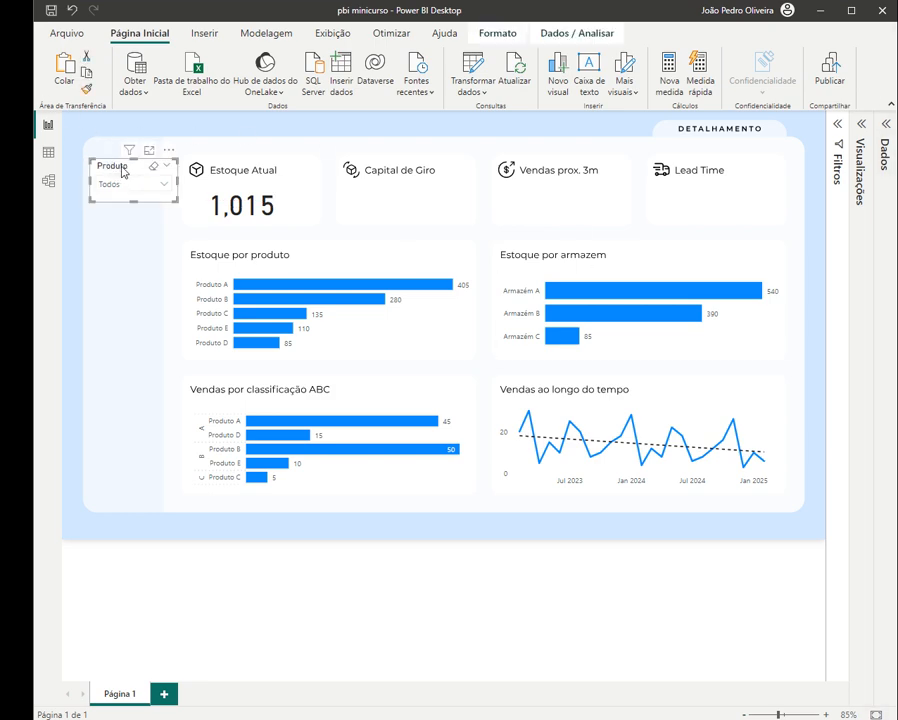
{"action": "left_click_drag", "start_coordinate": [122, 172], "coordinate": [118, 220]}
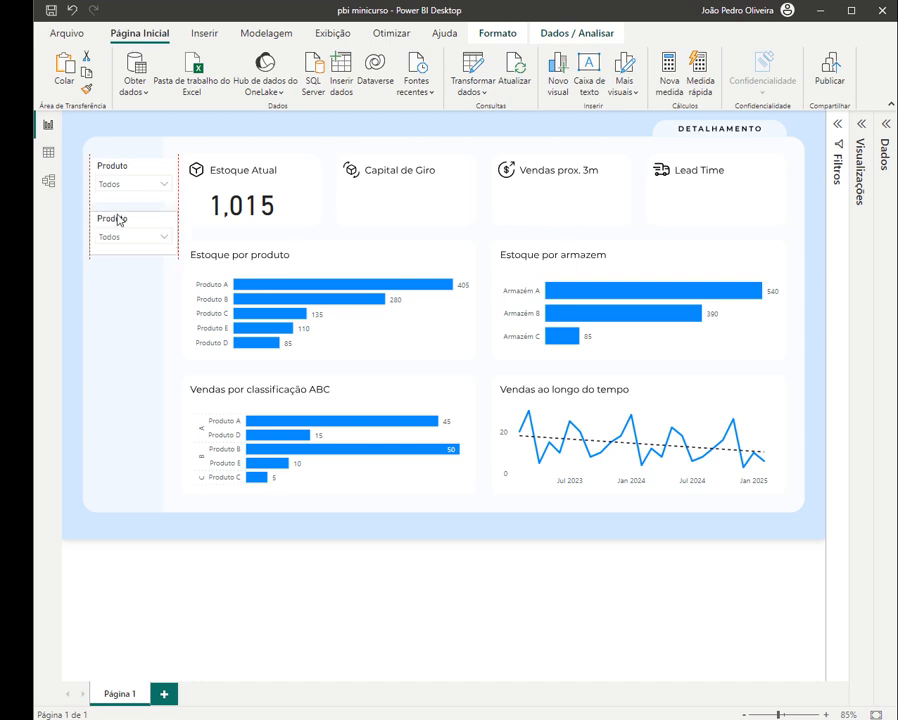
{"action": "left_click", "coordinate": [885, 124]}
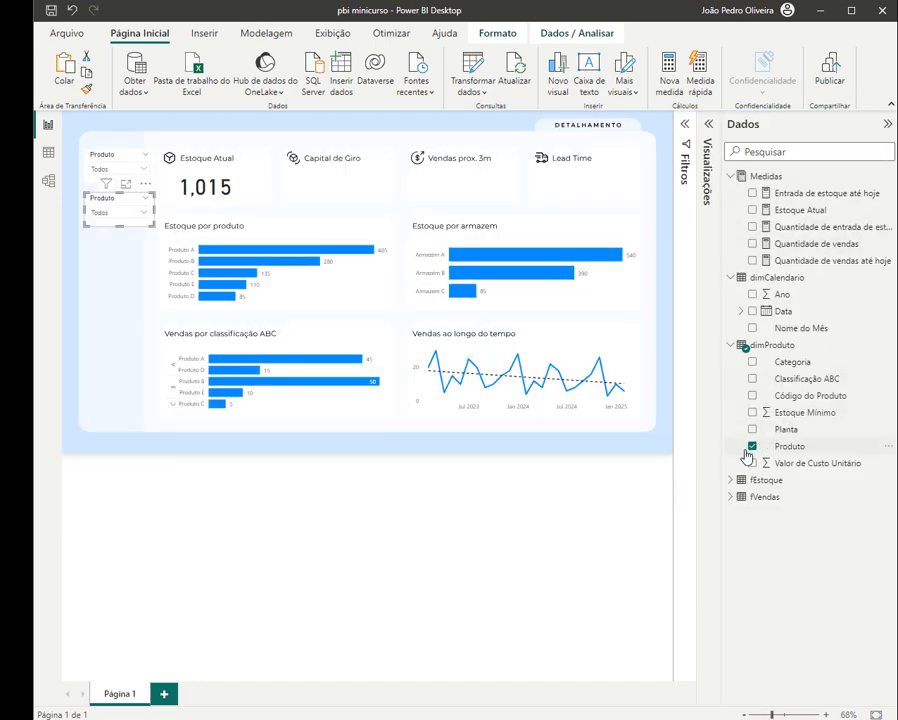
{"action": "left_click", "coordinate": [752, 446]}
{"action": "left_click", "coordinate": [753, 379]}
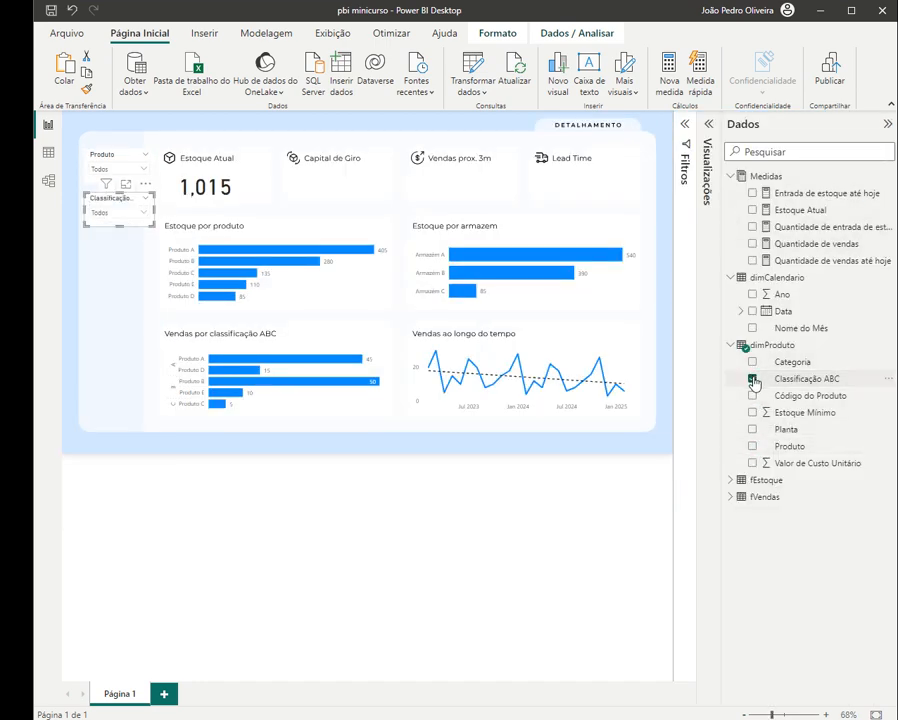
{"action": "left_click", "coordinate": [753, 379]}
{"action": "left_click", "coordinate": [752, 362]}
- Test the Categoria slicer by filtering the report by Alimentos, Eletrônicos and Vestuário in turn, clearing each selection
{"action": "left_click", "coordinate": [138, 215]}
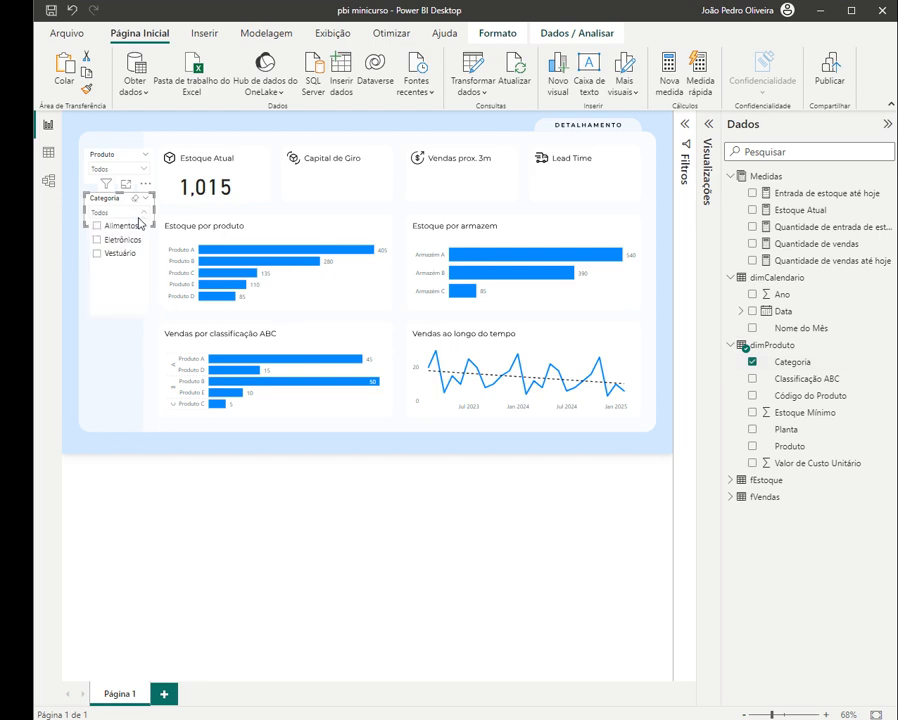
{"action": "left_click", "coordinate": [121, 227]}
{"action": "left_click", "coordinate": [121, 227]}
{"action": "left_click", "coordinate": [114, 240]}
{"action": "left_click", "coordinate": [114, 240]}
{"action": "left_click", "coordinate": [119, 254]}
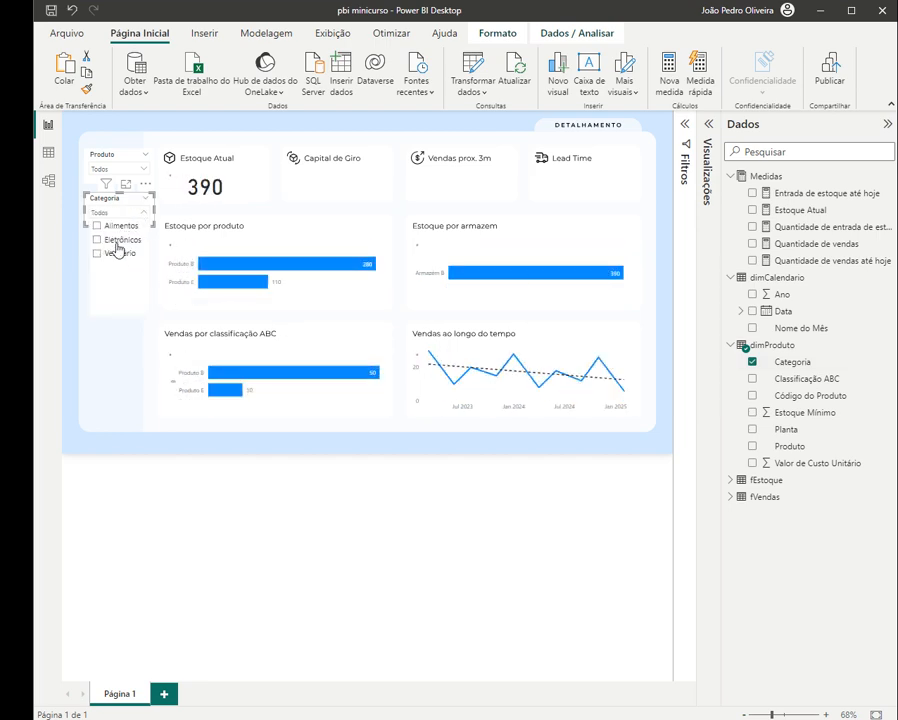
{"action": "left_click", "coordinate": [119, 254]}
- Duplicate the Categoria slicer directly below it and replace the copy's field with Classificação ABC
{"action": "left_click", "coordinate": [111, 211]}
{"action": "key", "text": "ctrl+c"}
{"action": "key", "text": "ctrl+v"}
{"action": "left_click_drag", "start_coordinate": [111, 209], "coordinate": [108, 247]}
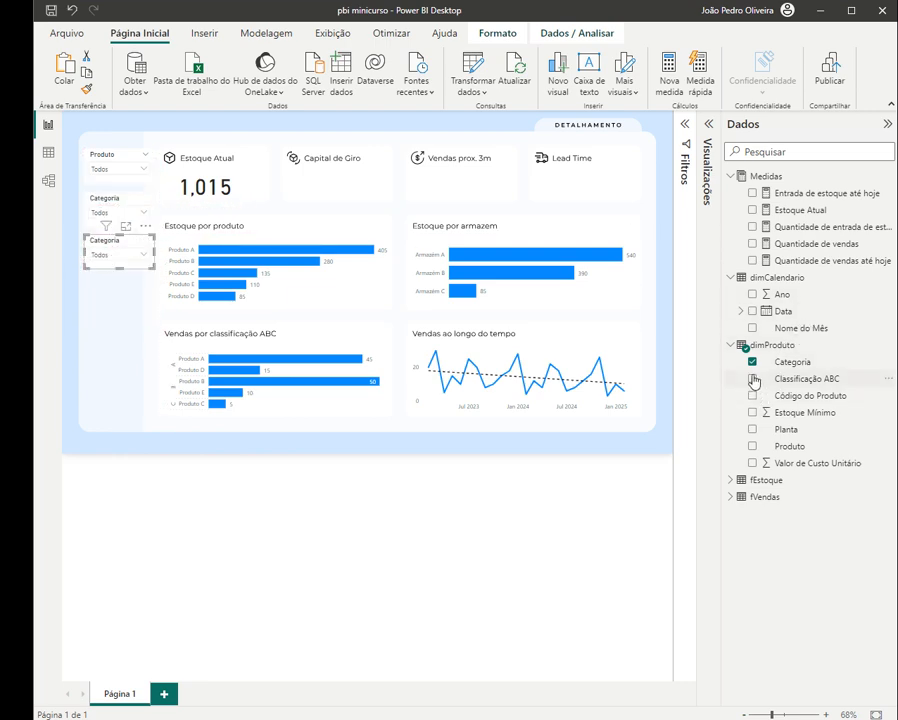
{"action": "left_click", "coordinate": [752, 362]}
{"action": "left_click", "coordinate": [752, 379]}
- Duplicate the Classificação ABC slicer directly below it and replace the copy's field with Planta
{"action": "key", "text": "ctrl+c"}
{"action": "key", "text": "ctrl+v"}
{"action": "mouse_move", "coordinate": [113, 252]}
{"action": "left_mouse_down"}
{"action": "mouse_move", "coordinate": [108, 286]}
{"action": "mouse_move", "coordinate": [112, 272]}
{"action": "left_mouse_up"}
{"action": "left_click_drag", "start_coordinate": [108, 211], "coordinate": [101, 208]}
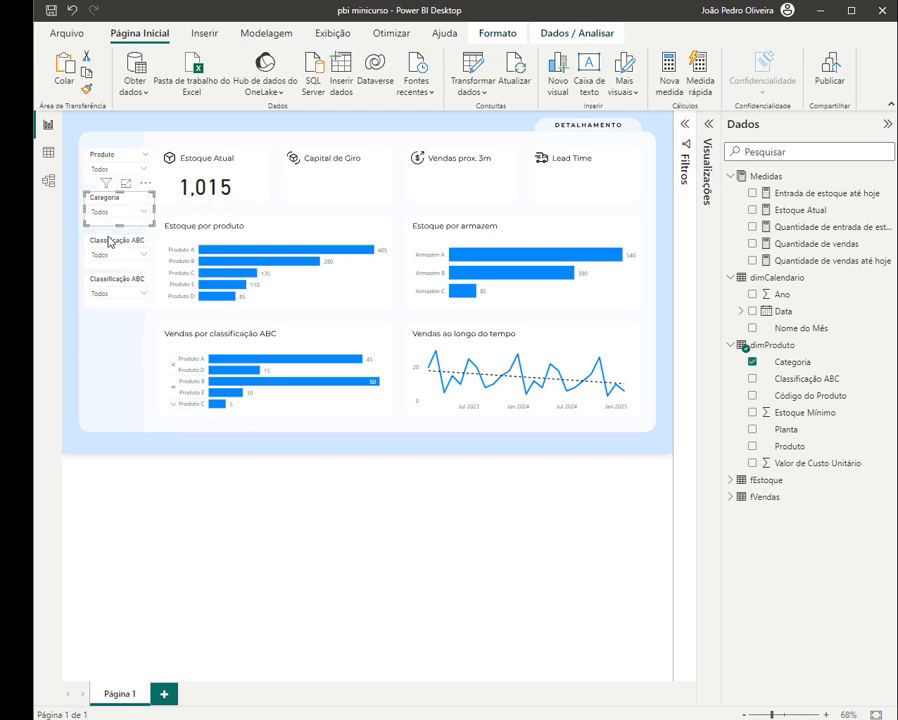
{"action": "left_click", "coordinate": [107, 283]}
{"action": "left_click", "coordinate": [752, 378]}
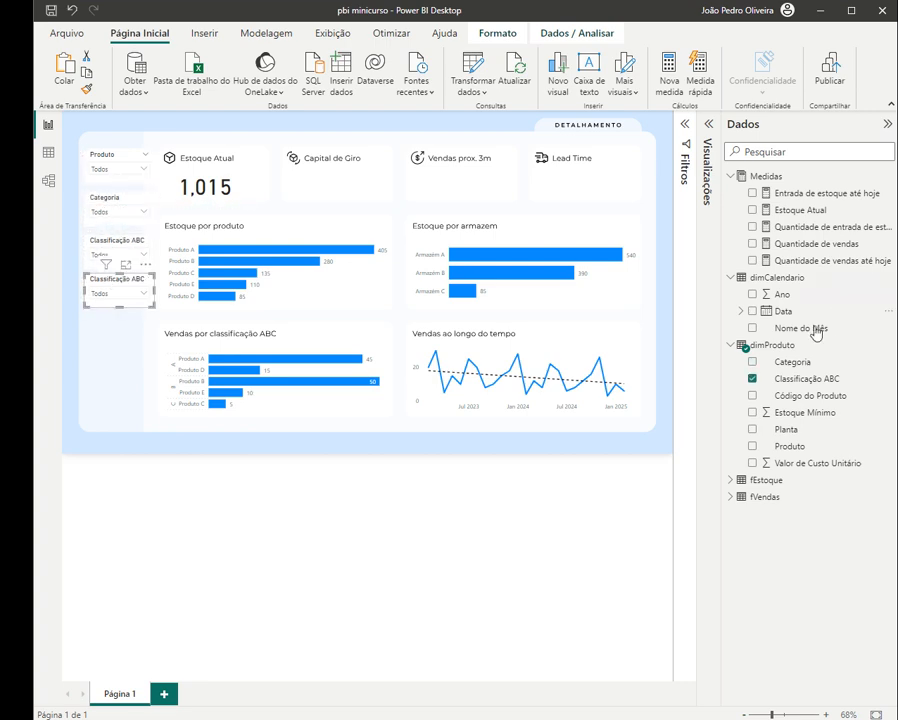
{"action": "left_click", "coordinate": [752, 379]}
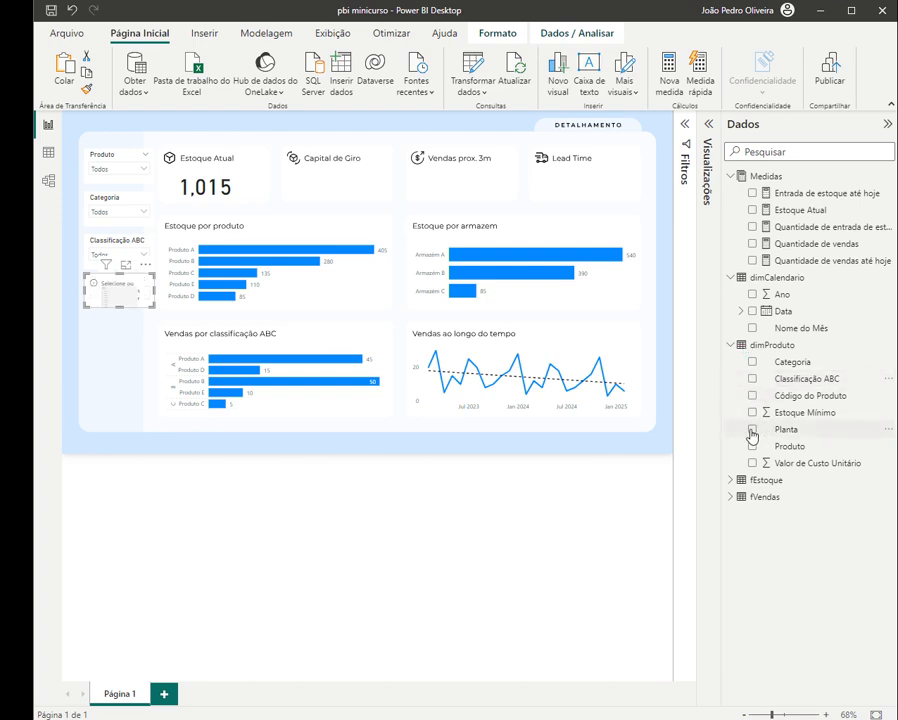
{"action": "left_click", "coordinate": [752, 430]}
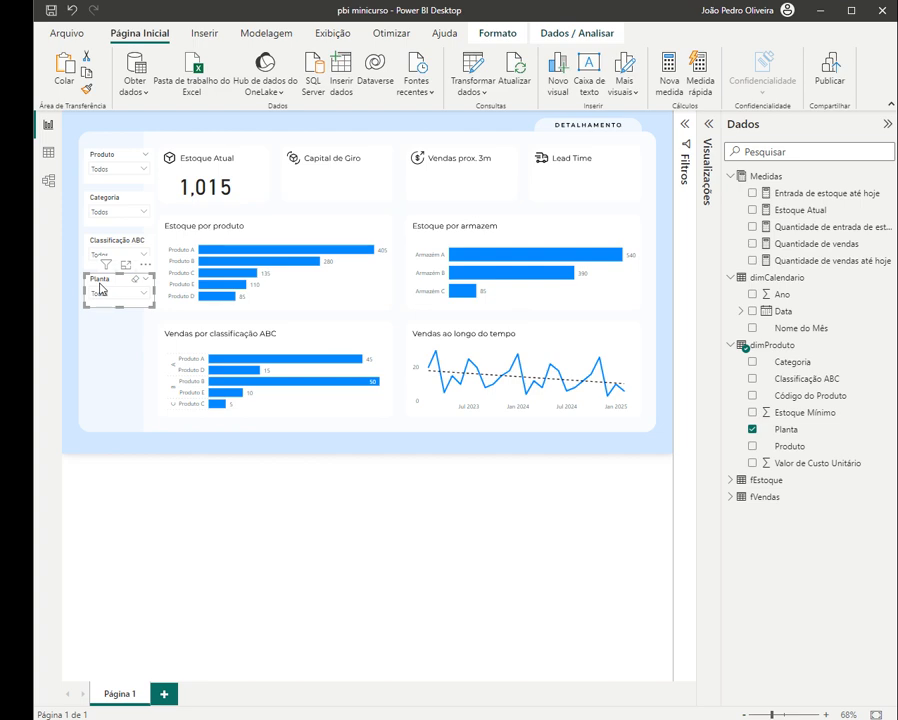
- Add another slicer copy below the Planta slicer and replace its field with Ano from dimCalendario
{"action": "key", "text": "ctrl+v"}
{"action": "left_click_drag", "start_coordinate": [108, 284], "coordinate": [104, 322]}
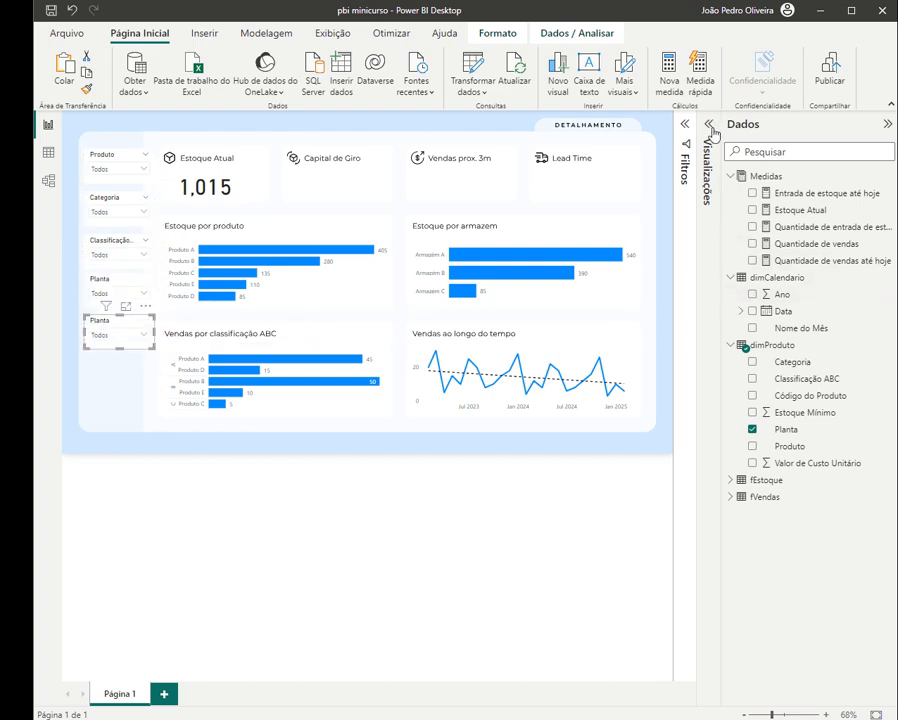
{"action": "left_click", "coordinate": [752, 430]}
{"action": "left_click", "coordinate": [752, 294]}
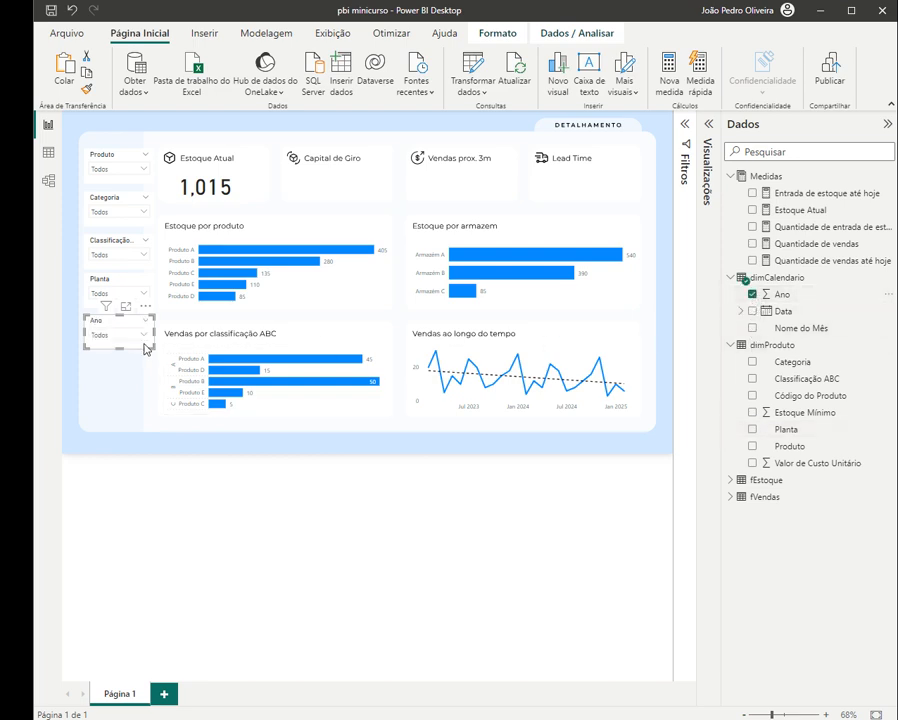
- Duplicate the Ano slicer directly below it and replace the copy's field with Mês from the Data hierarchy in dimCalendario
{"action": "left_click", "coordinate": [113, 320]}
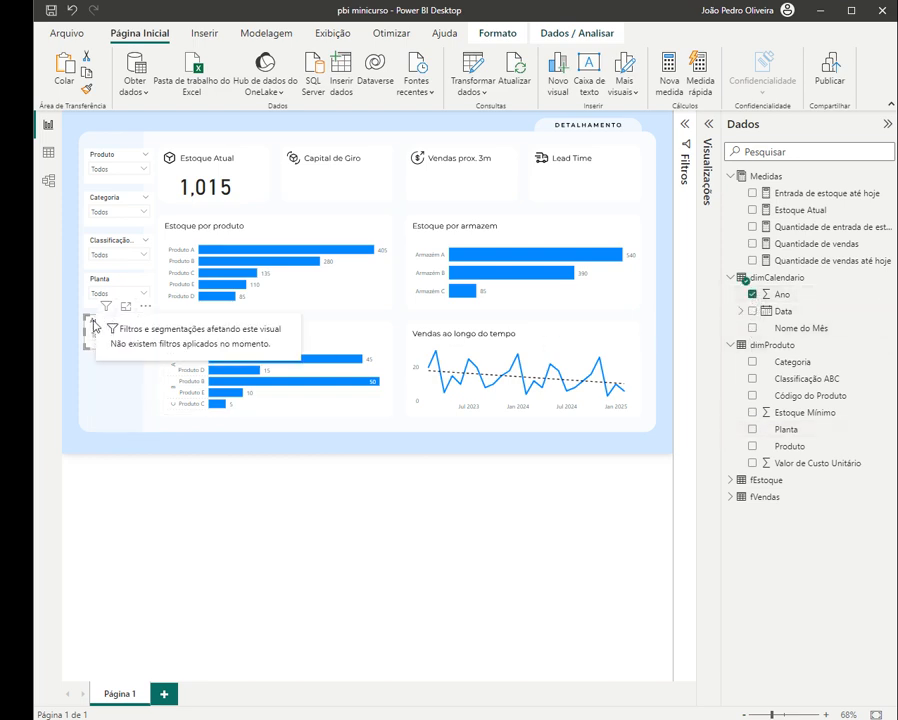
{"action": "key", "text": "ctrl+c"}
{"action": "key", "text": "ctrl+v"}
{"action": "left_click_drag", "start_coordinate": [106, 321], "coordinate": [102, 358]}
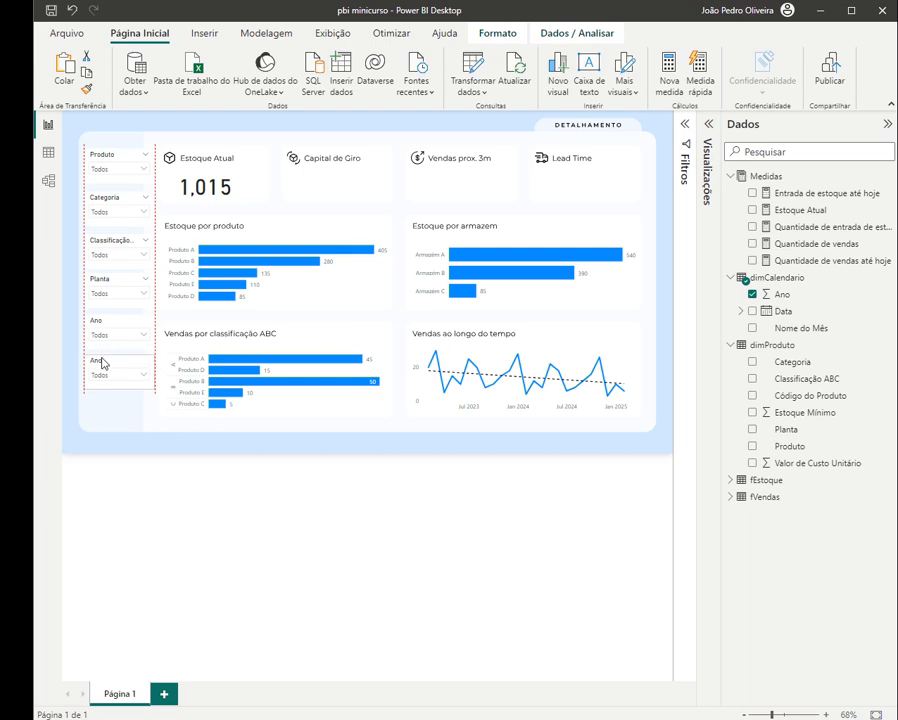
{"action": "left_click", "coordinate": [752, 294]}
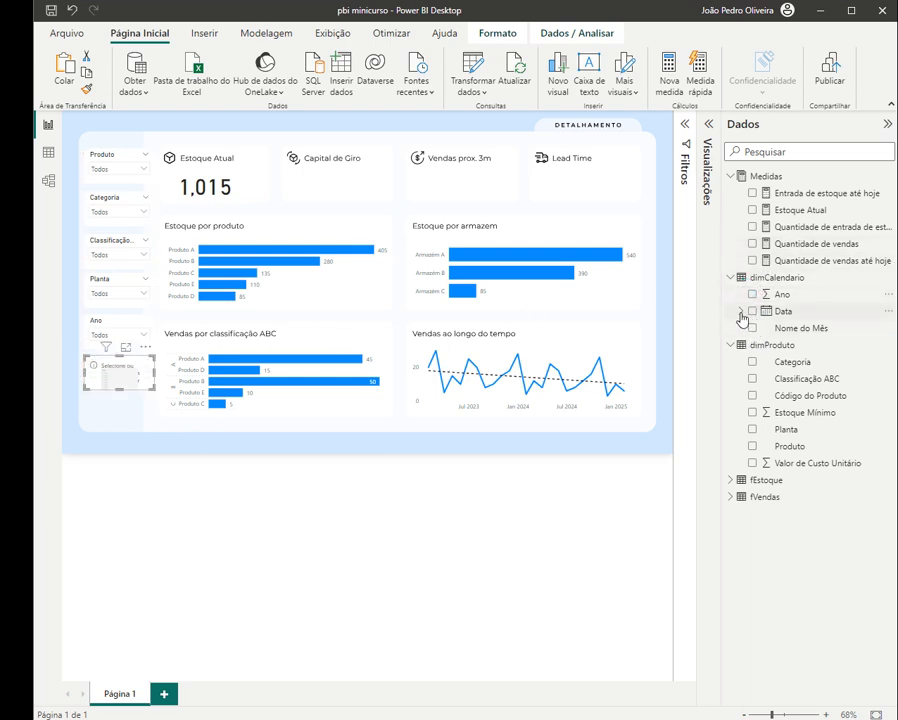
{"action": "left_click", "coordinate": [740, 311]}
{"action": "left_click", "coordinate": [753, 329]}
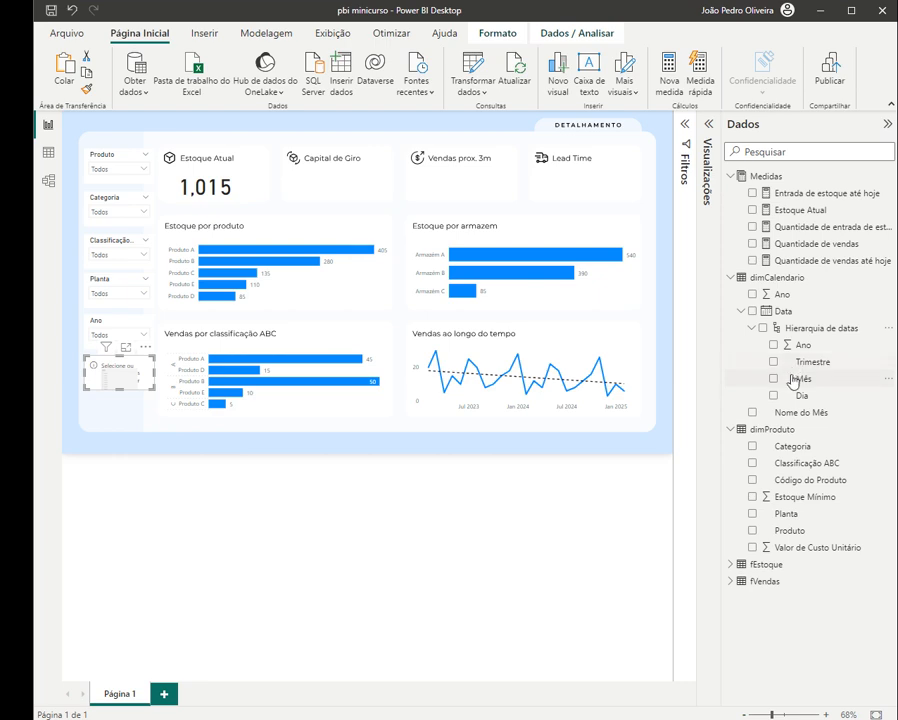
{"action": "left_click", "coordinate": [773, 379]}
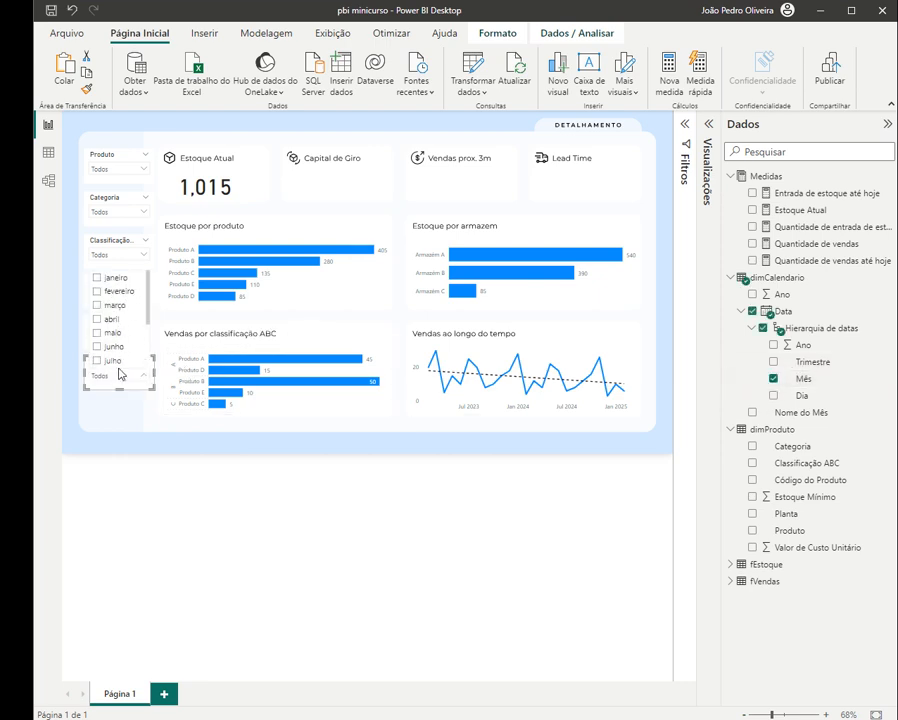
{"action": "left_click", "coordinate": [112, 416]}
- Turn off the background of the Produto slicer in its general effects settings
{"action": "left_click", "coordinate": [887, 126]}
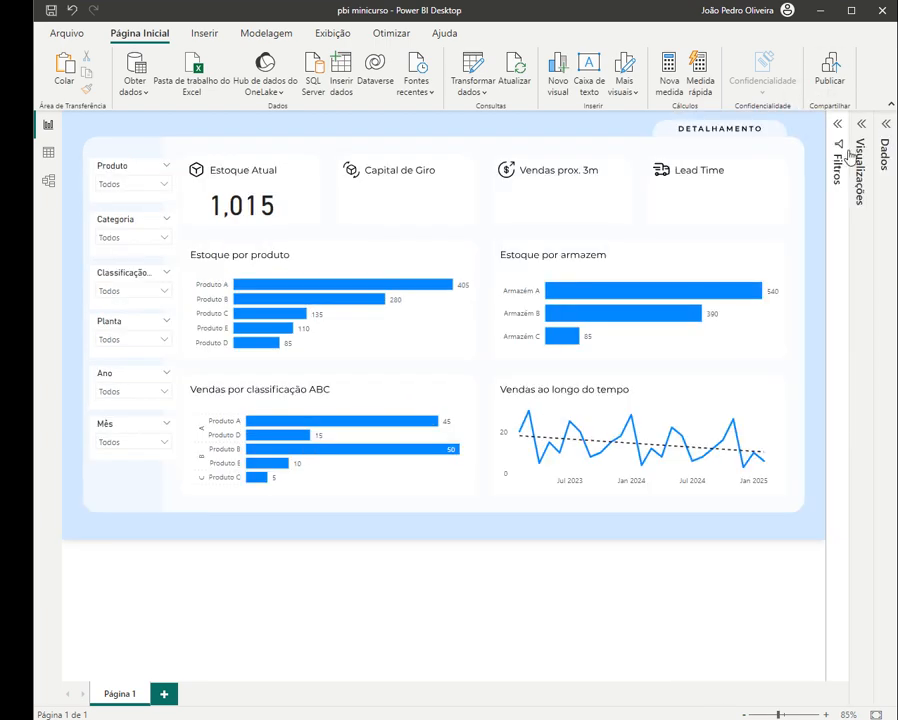
{"action": "left_click", "coordinate": [122, 170]}
{"action": "left_click", "coordinate": [860, 124]}
{"action": "left_click", "coordinate": [808, 165]}
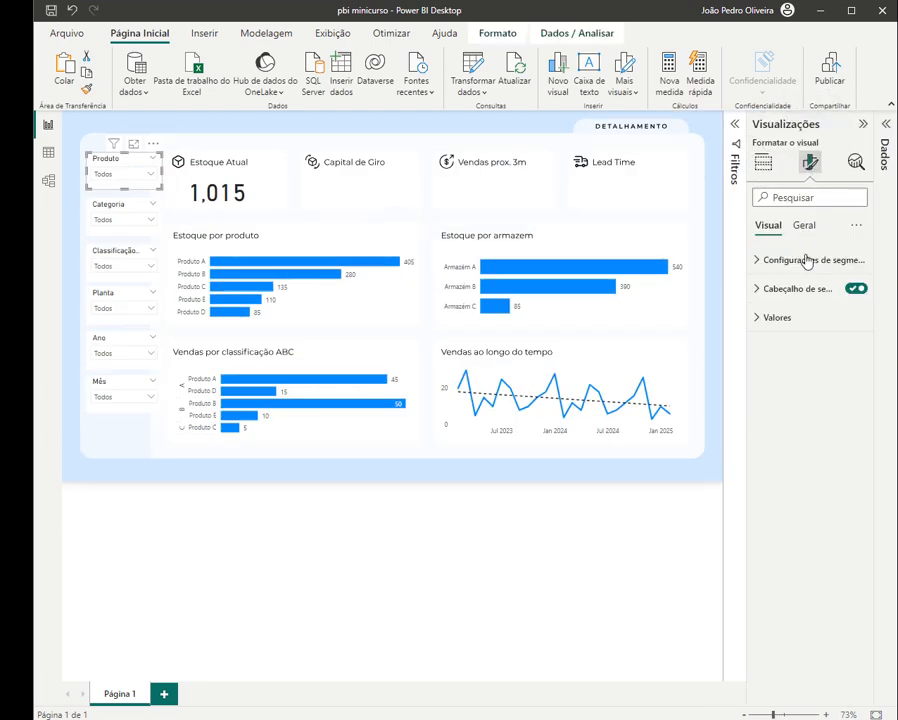
{"action": "left_click", "coordinate": [800, 228]}
{"action": "left_click", "coordinate": [777, 317]}
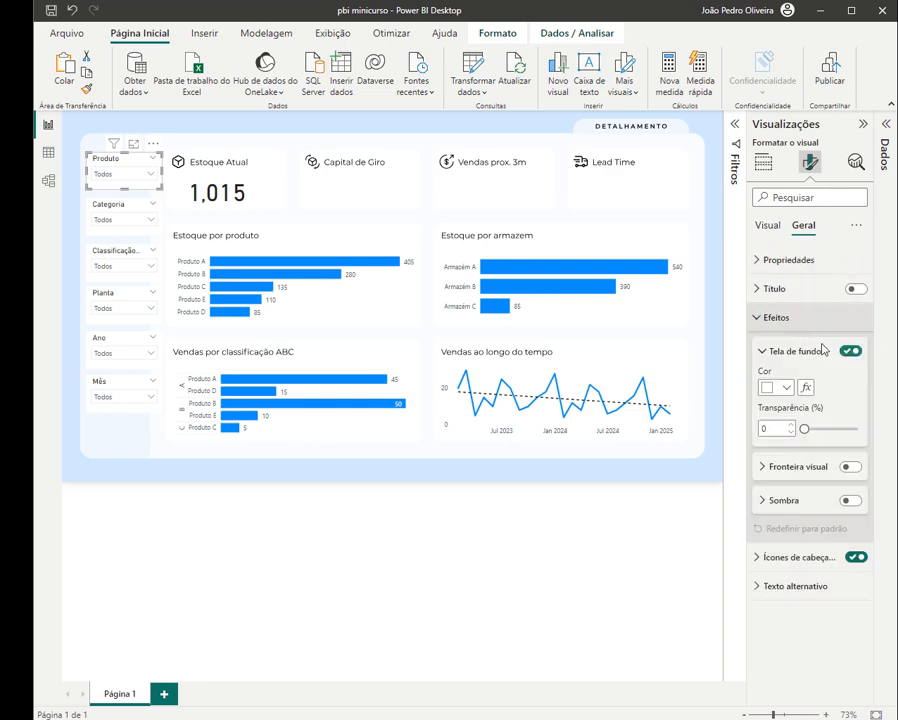
{"action": "left_click", "coordinate": [850, 351]}
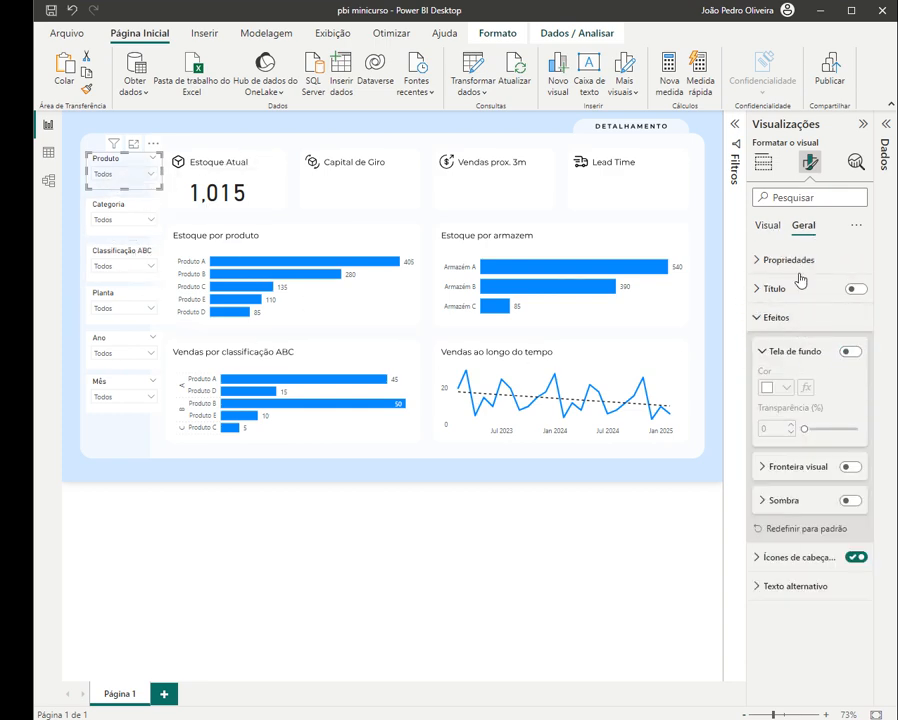
- Try a purple background for the Produto slicer's values, check its dropdown list, and reset the values formatting to default
{"action": "left_click", "coordinate": [768, 225]}
{"action": "left_click", "coordinate": [115, 175]}
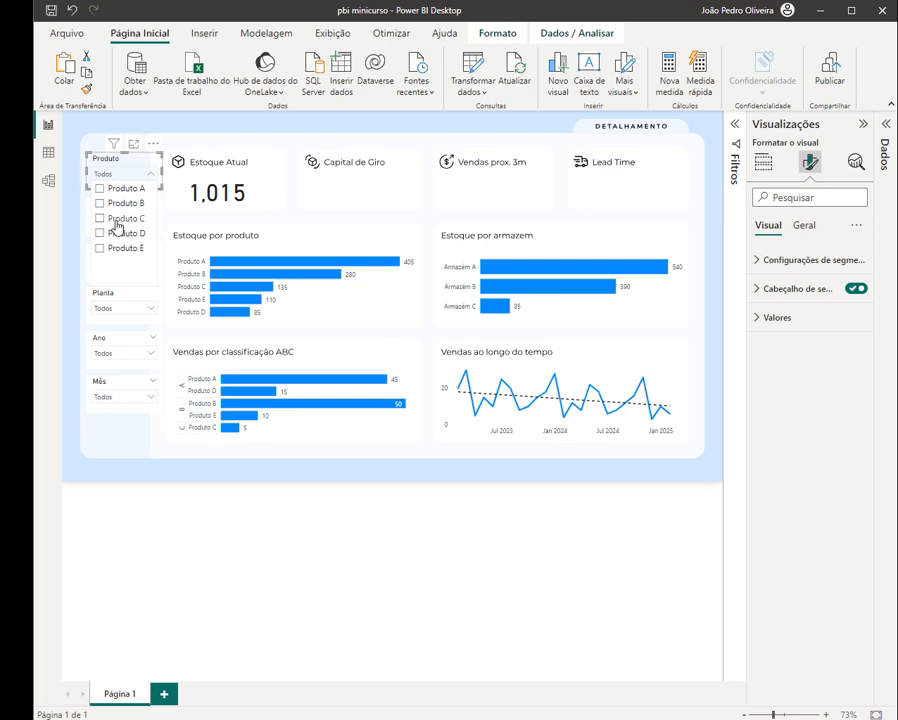
{"action": "left_click", "coordinate": [776, 289]}
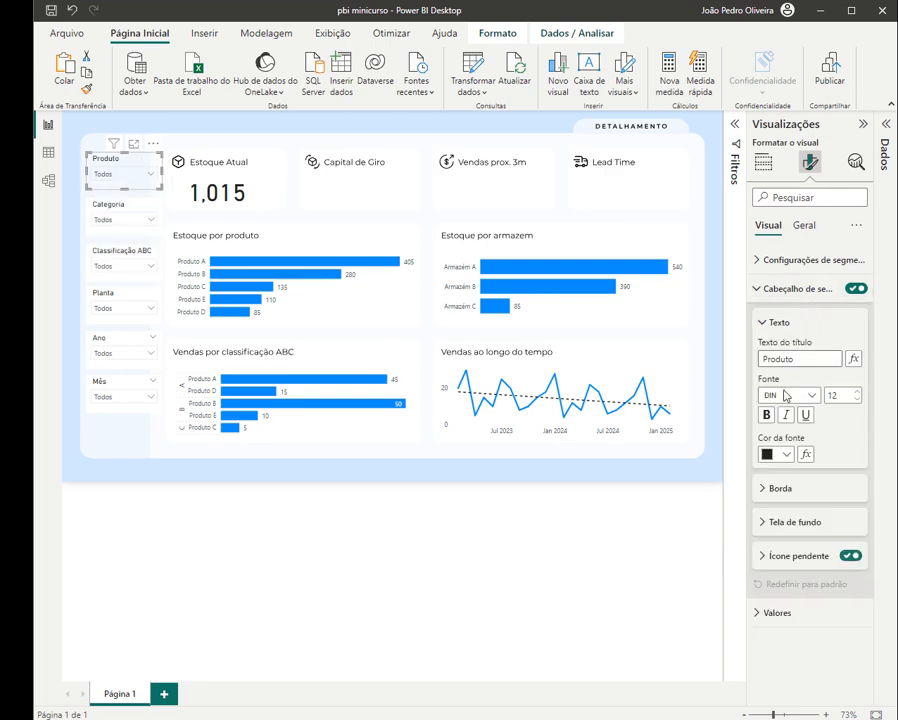
{"action": "left_click", "coordinate": [823, 528]}
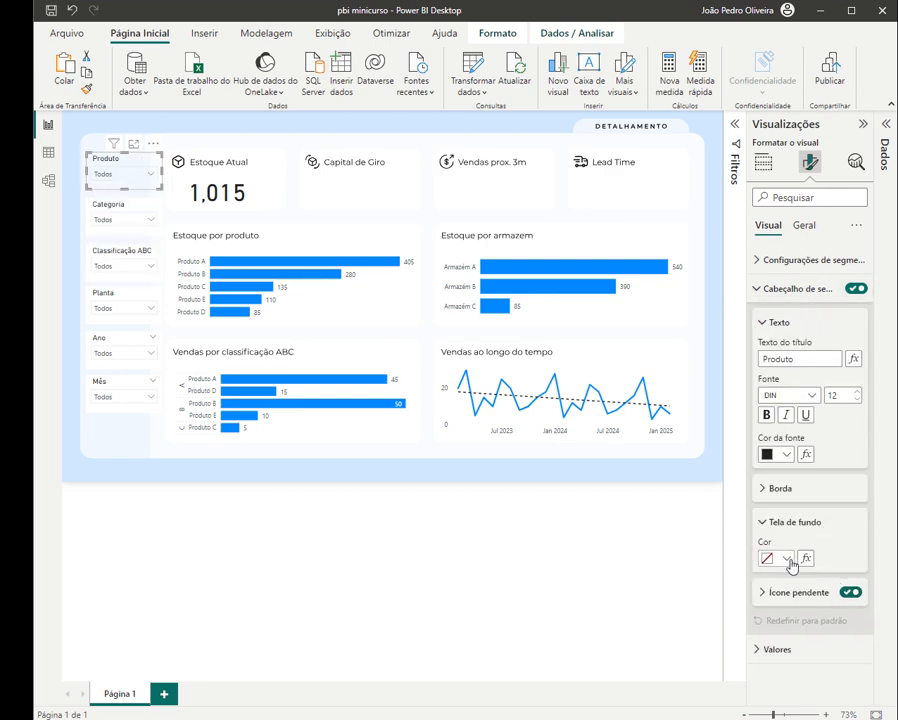
{"action": "left_click", "coordinate": [796, 260]}
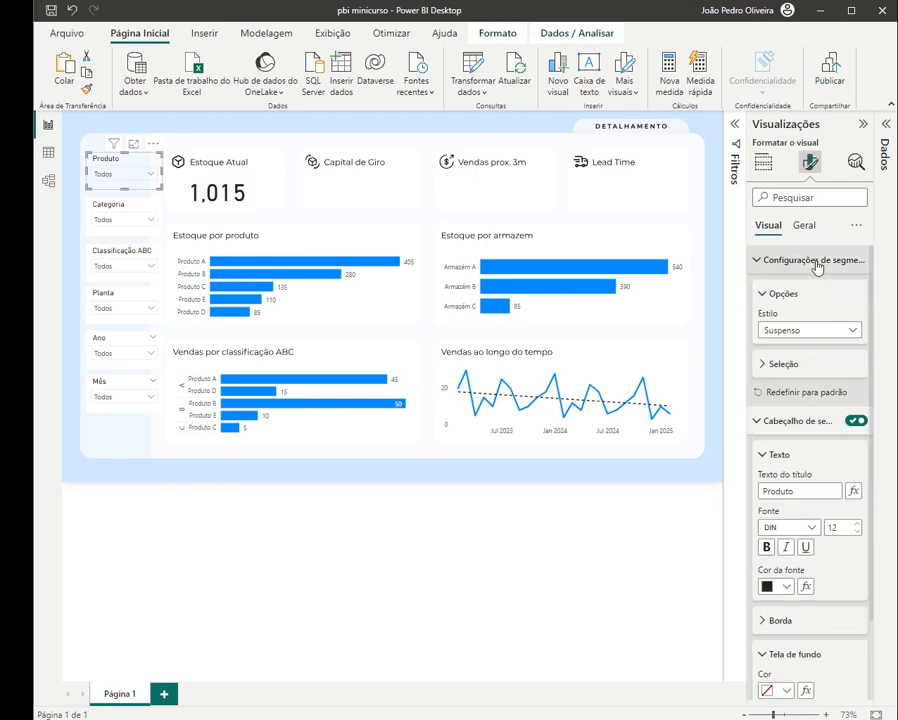
{"action": "left_click", "coordinate": [796, 260]}
{"action": "left_click", "coordinate": [777, 650]}
{"action": "scroll", "coordinate": [805, 630], "scroll_direction": "down", "scroll_amount": 3}
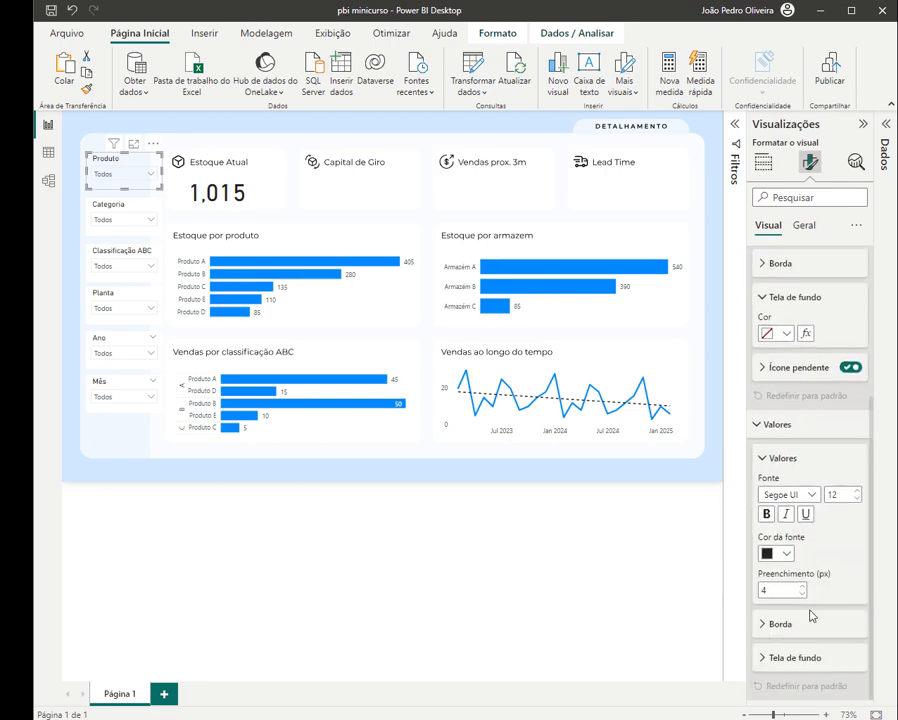
{"action": "left_click", "coordinate": [806, 658]}
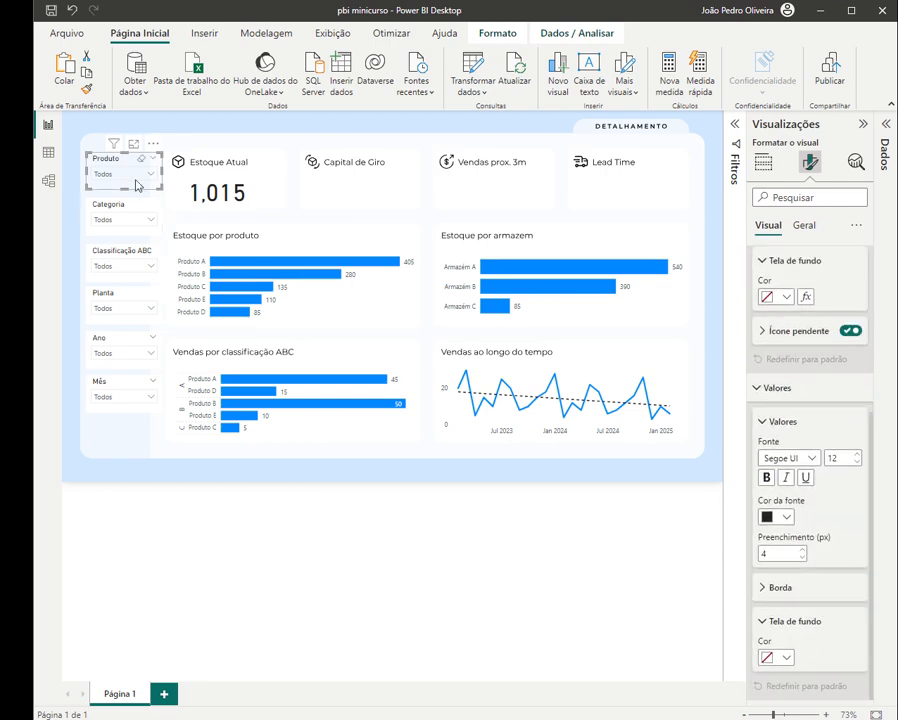
{"action": "left_click", "coordinate": [777, 657]}
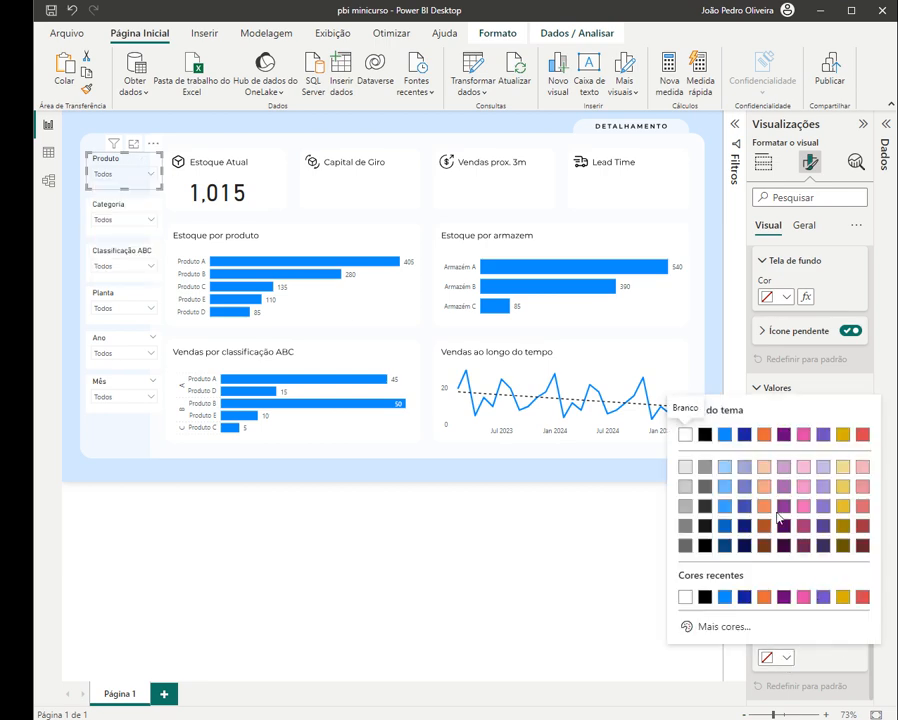
{"action": "left_click", "coordinate": [784, 597]}
{"action": "left_click", "coordinate": [119, 176]}
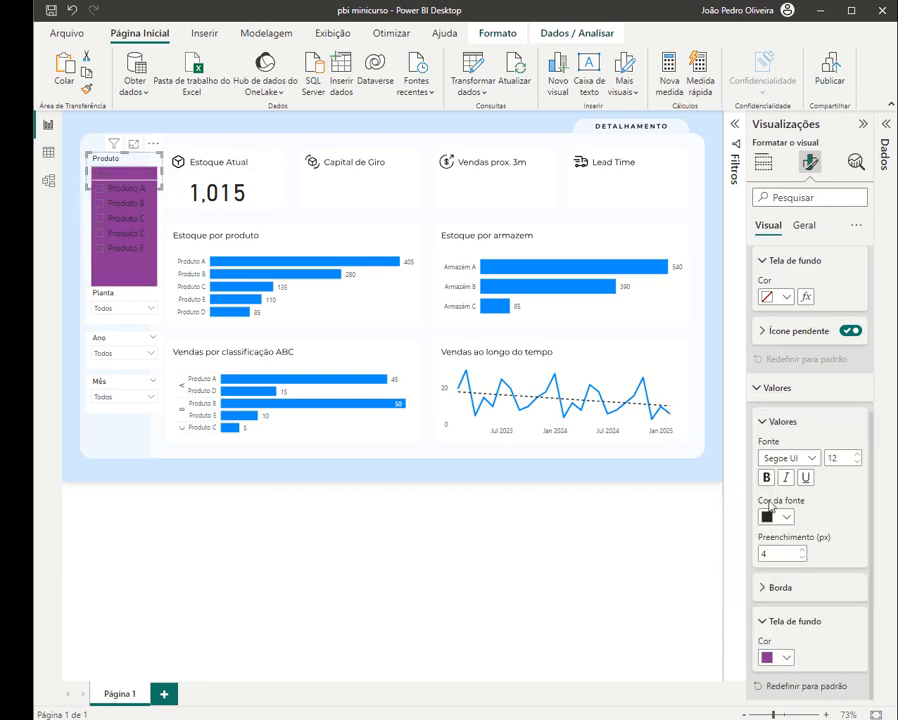
{"action": "left_click", "coordinate": [799, 687]}
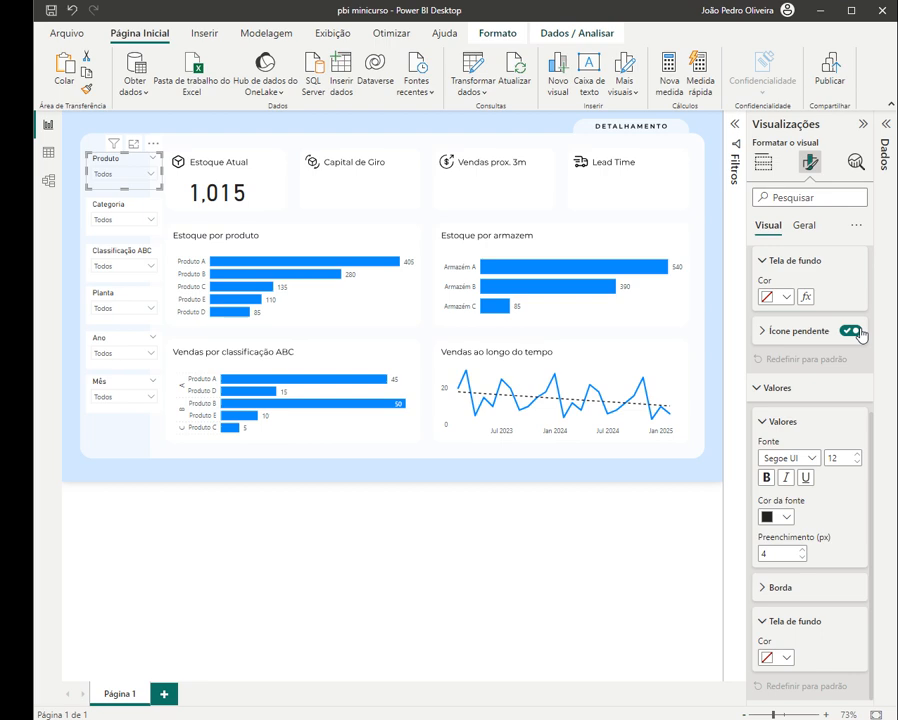
- Try a dark blue background on the Produto slicer's header and reset the header formatting to default
{"action": "left_click", "coordinate": [782, 298]}
{"action": "left_click", "coordinate": [744, 345]}
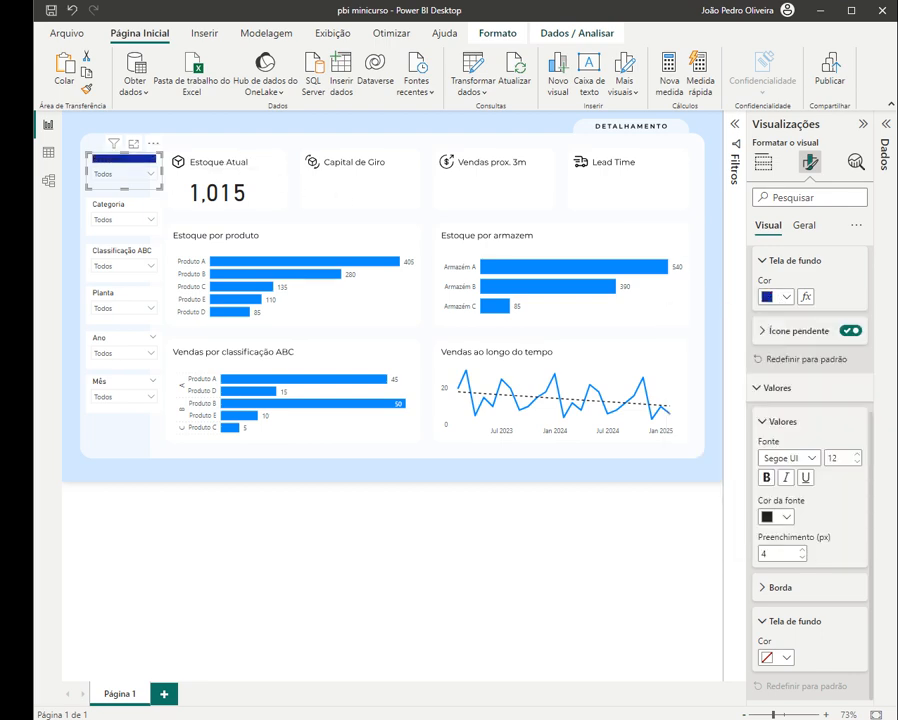
{"action": "left_click", "coordinate": [800, 358]}
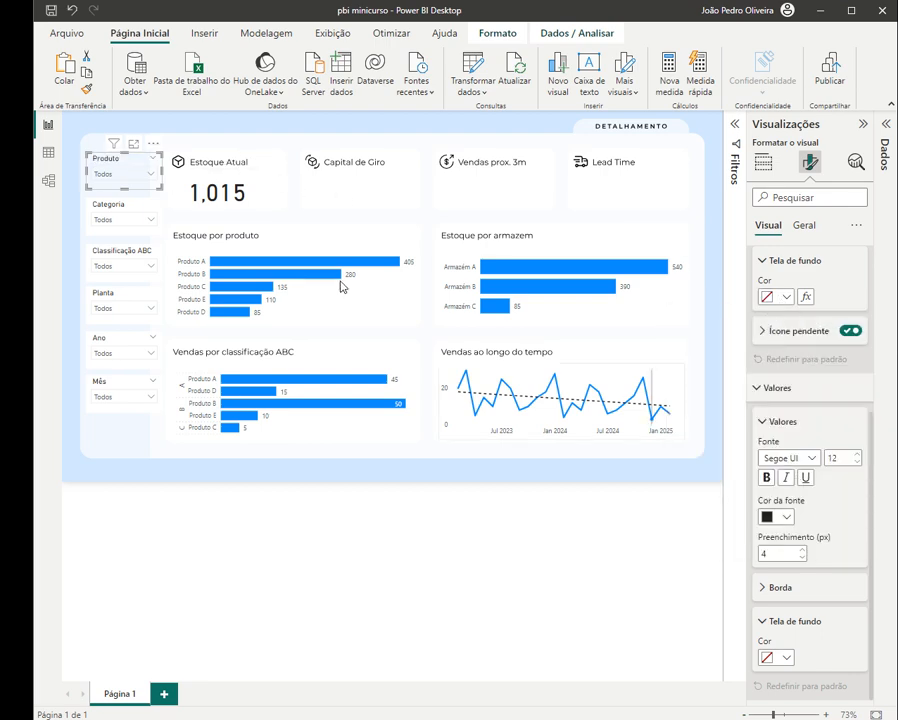
- Examine the Produto slicer's dropdown list and its border, background, values, slicer settings and header icon formatting options
{"action": "left_click", "coordinate": [113, 172]}
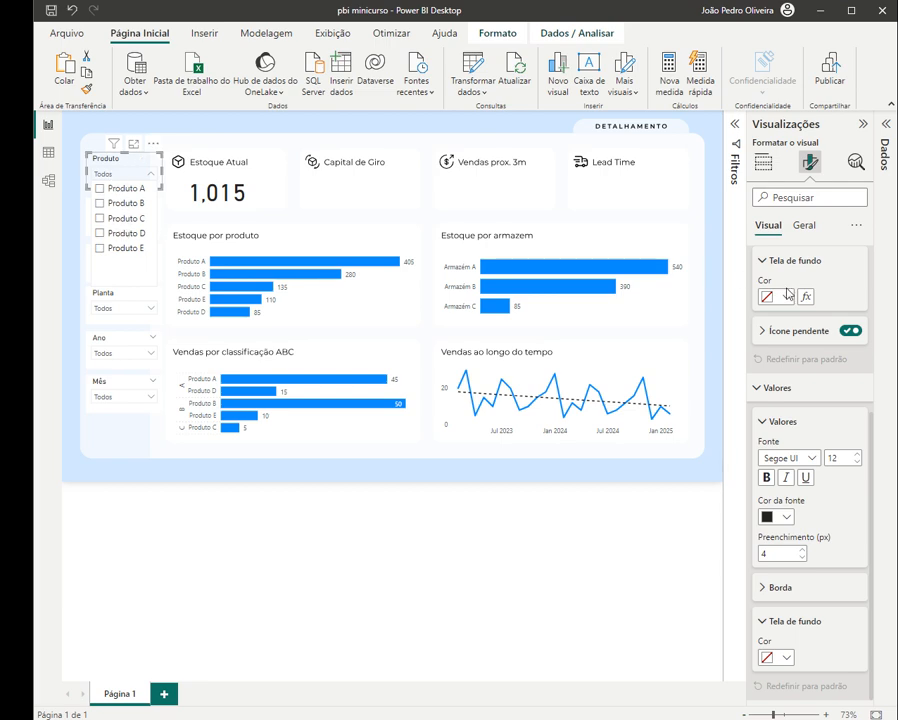
{"action": "scroll", "coordinate": [787, 294], "scroll_direction": "up", "scroll_amount": 3}
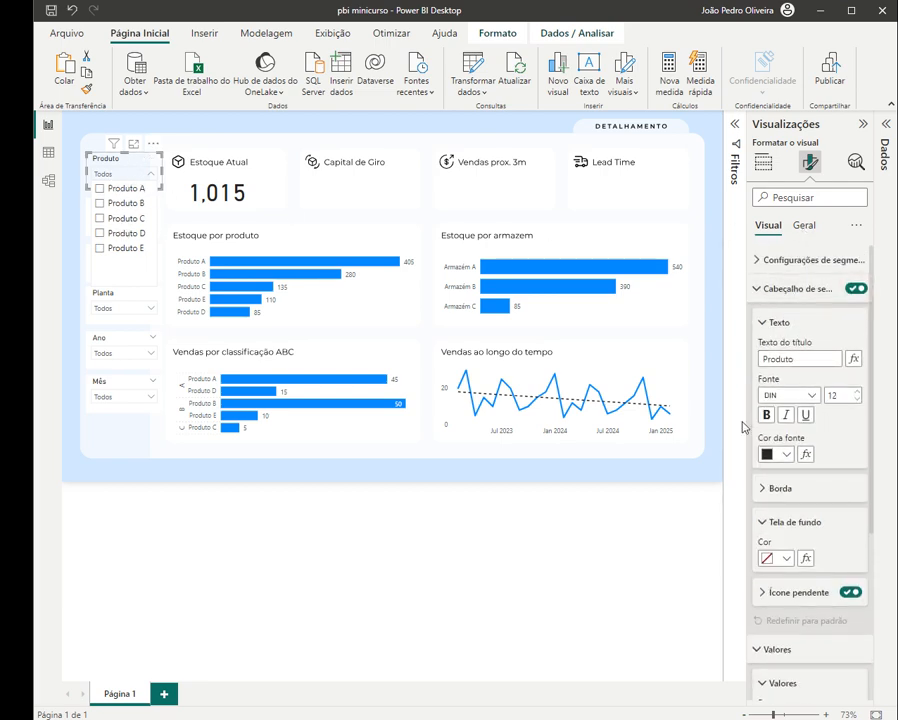
{"action": "left_click", "coordinate": [835, 490]}
{"action": "left_click", "coordinate": [823, 488]}
{"action": "scroll", "coordinate": [838, 560], "scroll_direction": "down", "scroll_amount": 3}
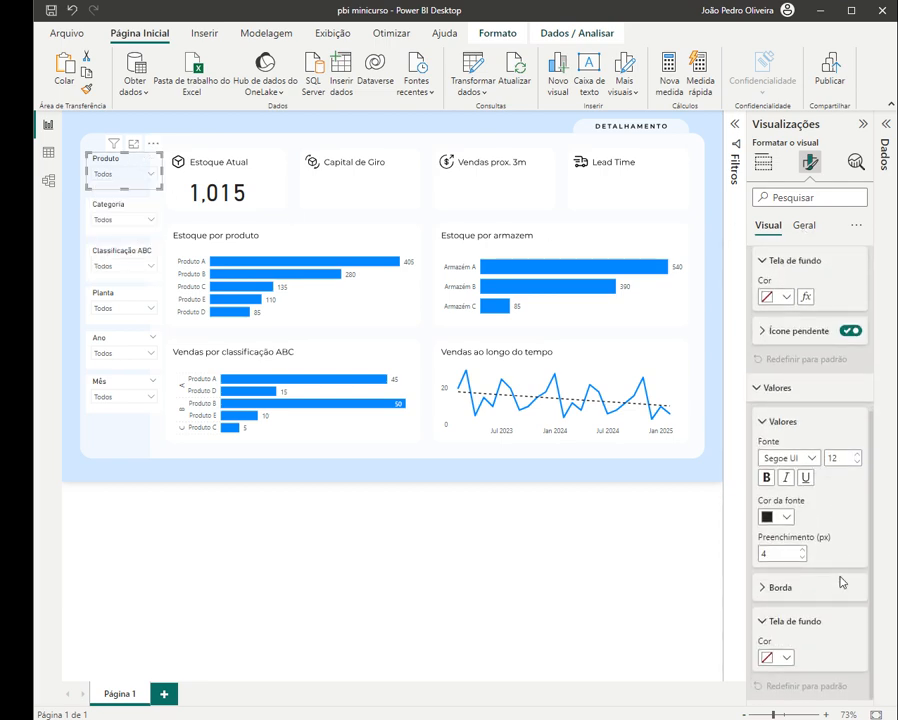
{"action": "left_click", "coordinate": [823, 588]}
{"action": "left_click", "coordinate": [762, 482]}
{"action": "scroll", "coordinate": [786, 600], "scroll_direction": "up", "scroll_amount": 1}
{"action": "left_click", "coordinate": [784, 458]}
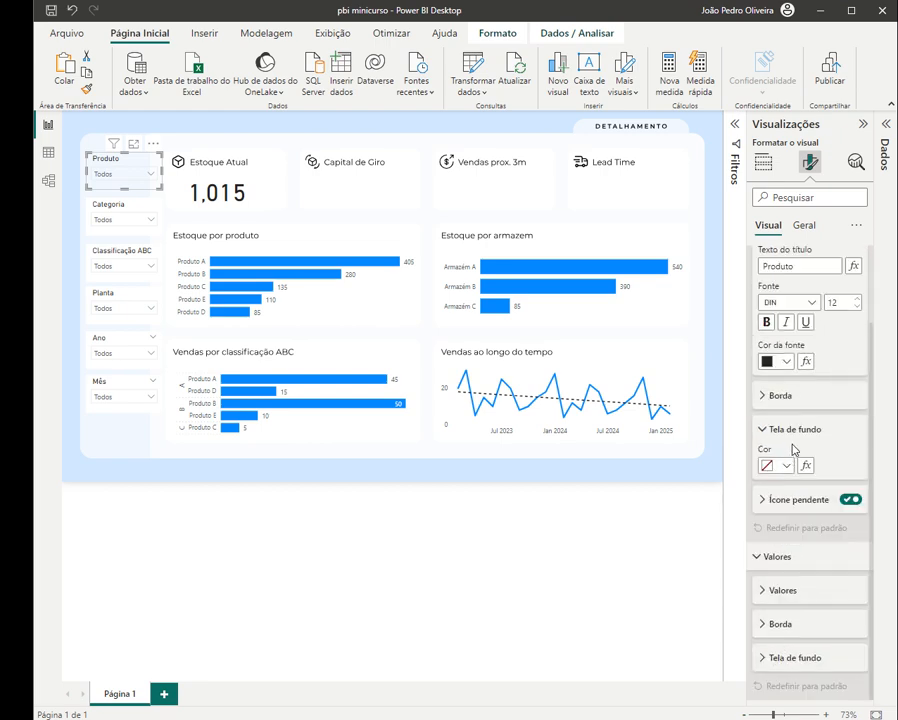
{"action": "scroll", "coordinate": [792, 448], "scroll_direction": "up", "scroll_amount": 2}
{"action": "left_click", "coordinate": [788, 522]}
{"action": "left_click", "coordinate": [798, 530]}
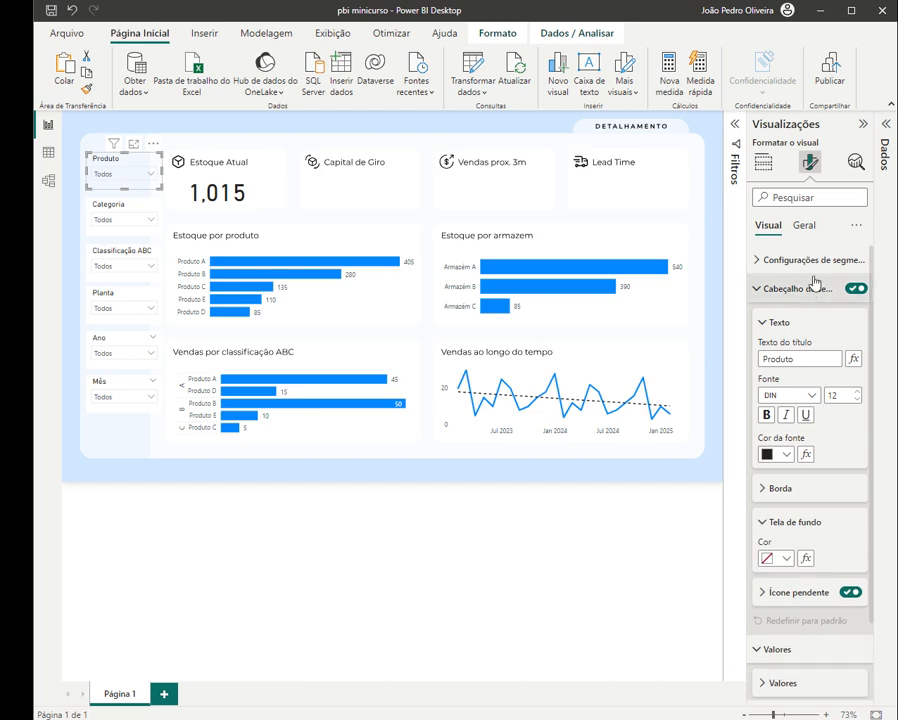
{"action": "left_click", "coordinate": [758, 288]}
{"action": "left_click", "coordinate": [812, 262]}
{"action": "left_click", "coordinate": [808, 230]}
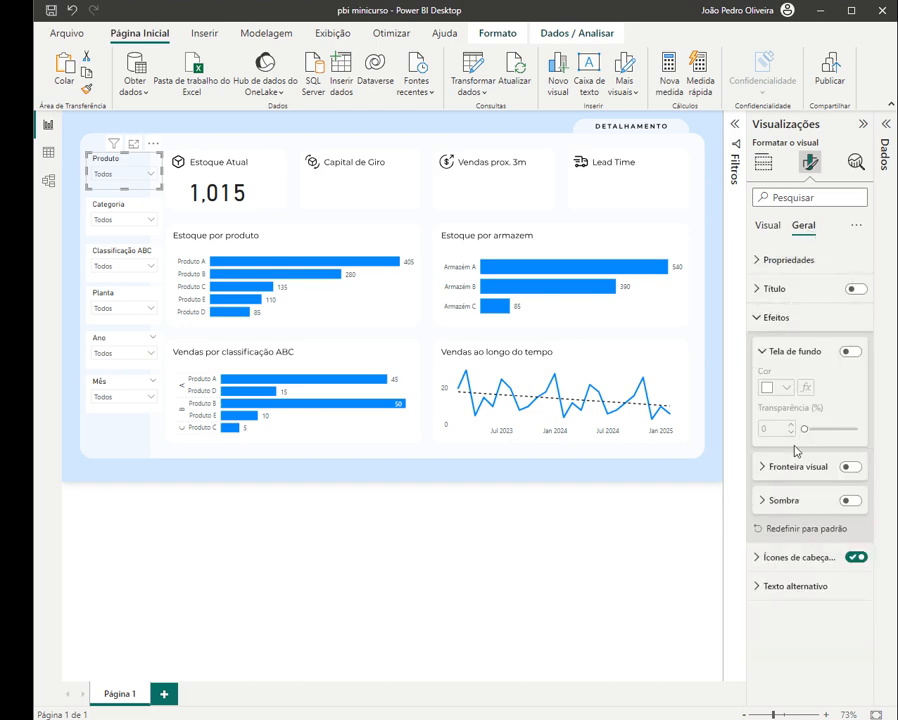
{"action": "left_click", "coordinate": [802, 560]}
{"action": "left_click", "coordinate": [801, 560]}
{"action": "left_click", "coordinate": [768, 225]}
- Copy the Produto slicer's formatting to the Categoria, Classificação ABC, Planta, Ano and Mês slicers with Format Painter, and deselect them
{"action": "left_click", "coordinate": [87, 91]}
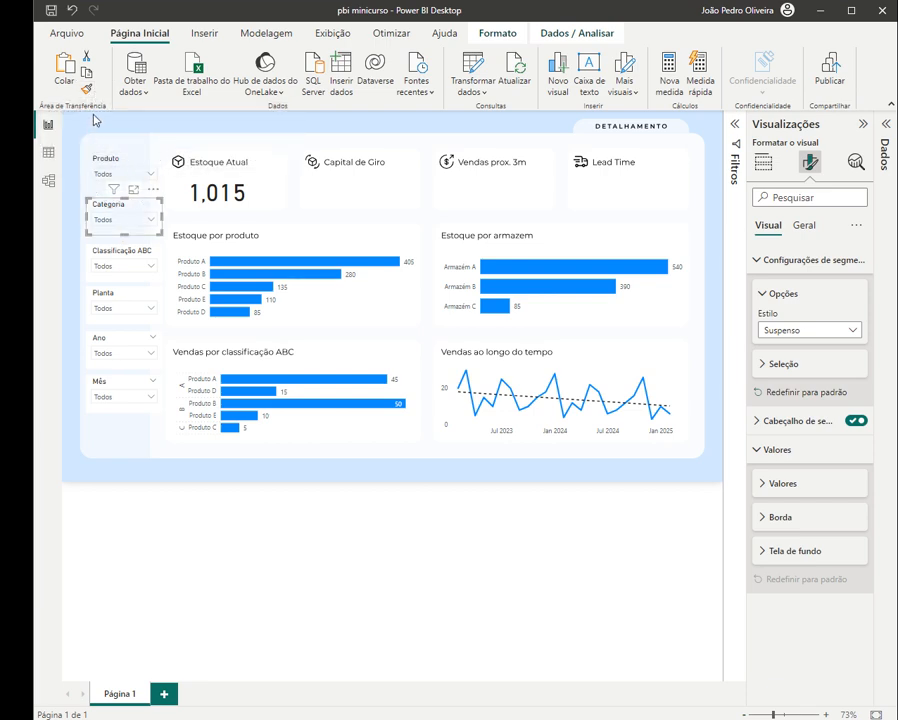
{"action": "left_click", "coordinate": [116, 250]}
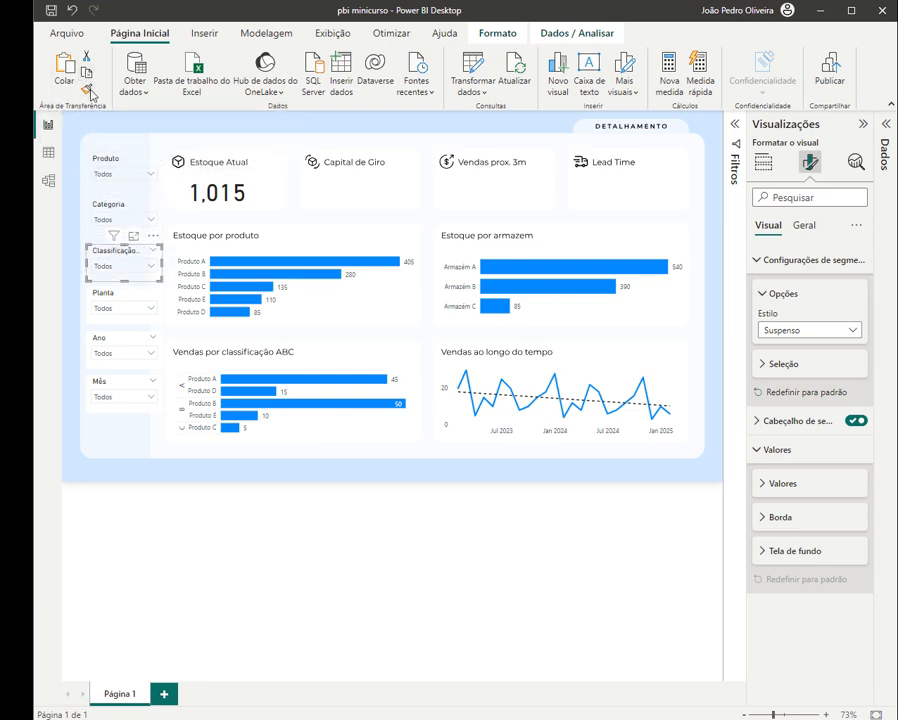
{"action": "left_click", "coordinate": [89, 91]}
{"action": "left_click", "coordinate": [118, 296]}
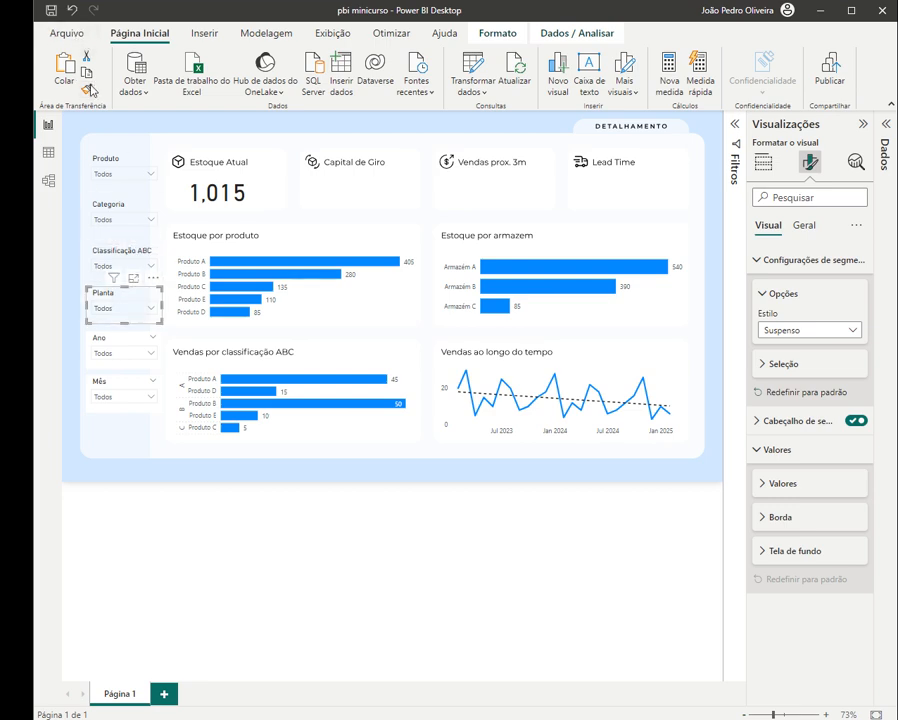
{"action": "left_click", "coordinate": [118, 343]}
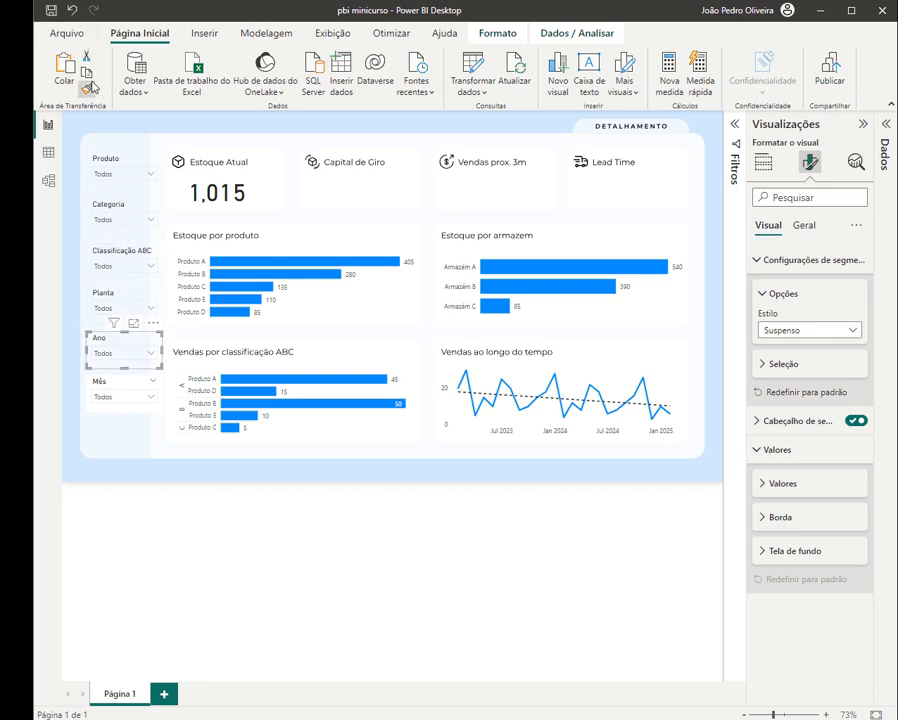
{"action": "left_click", "coordinate": [89, 89]}
{"action": "left_click", "coordinate": [104, 381]}
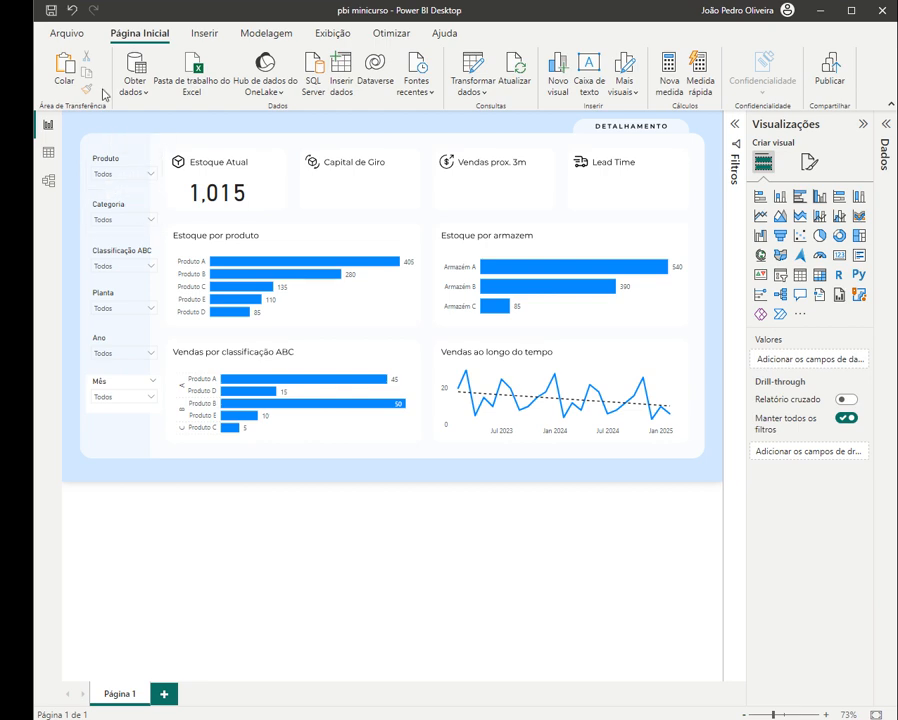
{"action": "left_click", "coordinate": [112, 340]}
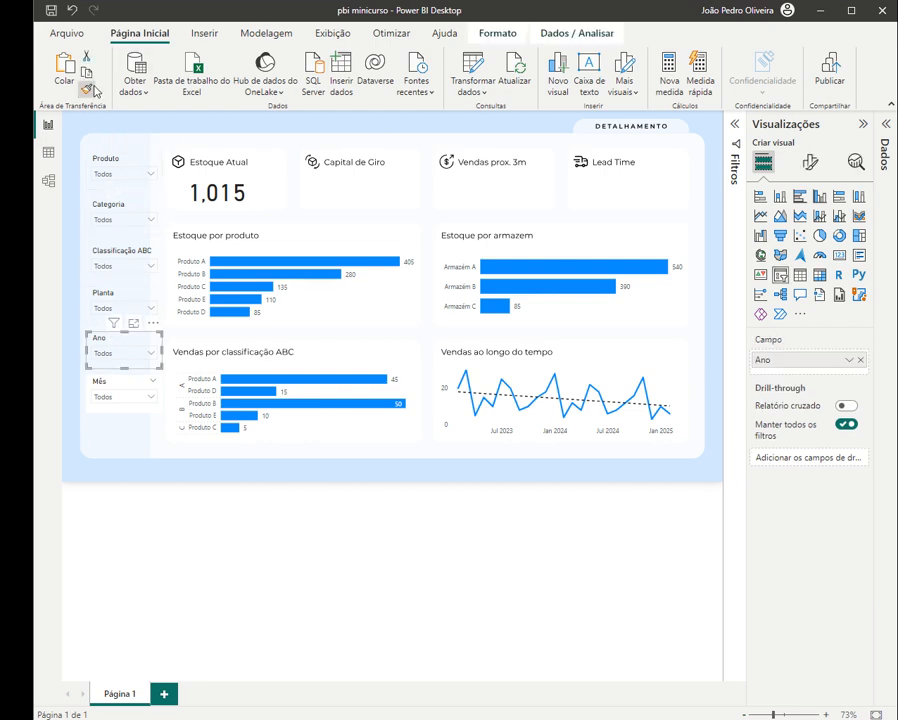
{"action": "left_click", "coordinate": [100, 385]}
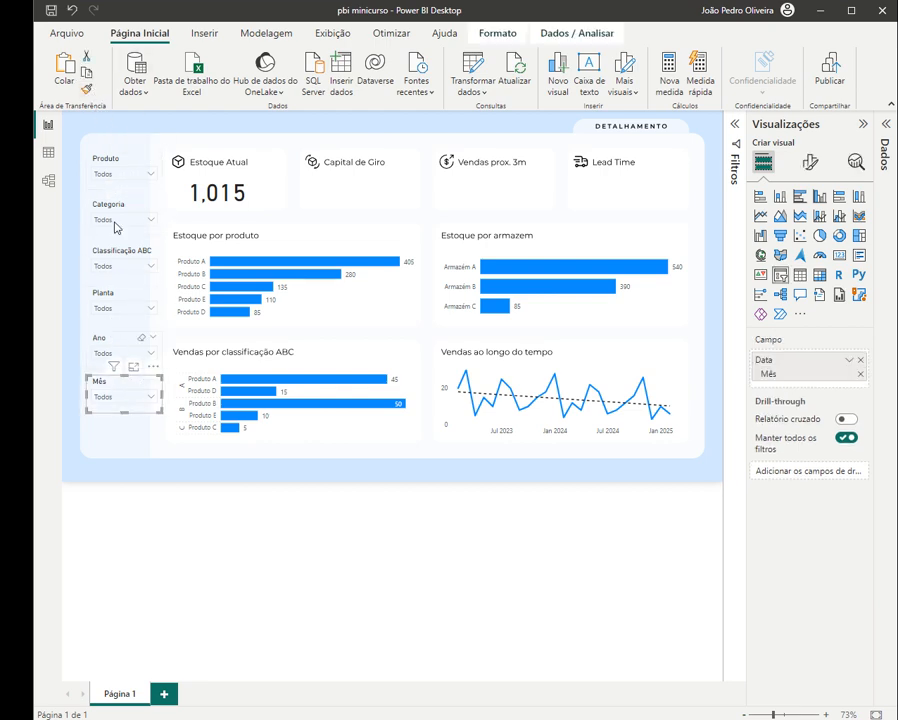
{"action": "left_click", "coordinate": [205, 133]}
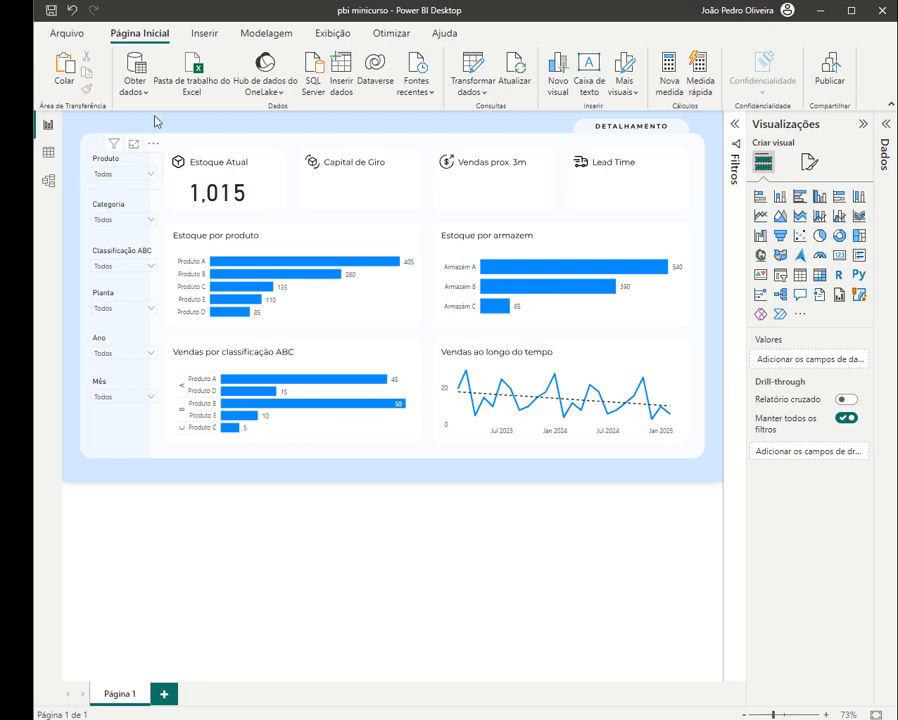
- Test the Classificação ABC slicer by filtering the report to class B and removing that filter
{"action": "left_click", "coordinate": [121, 266]}
{"action": "left_click", "coordinate": [100, 296]}
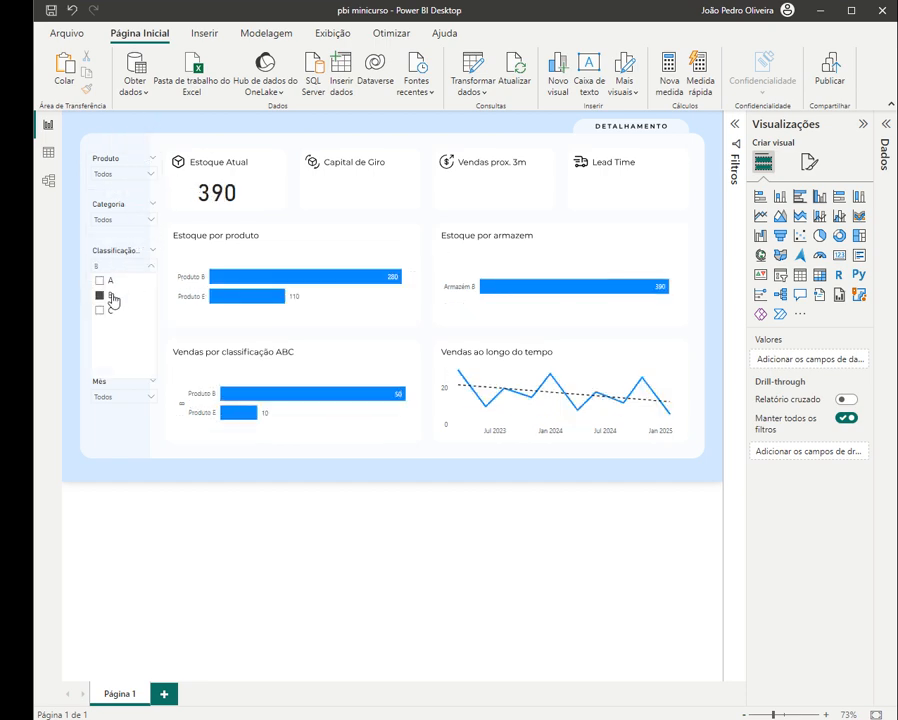
{"action": "left_click", "coordinate": [100, 296]}
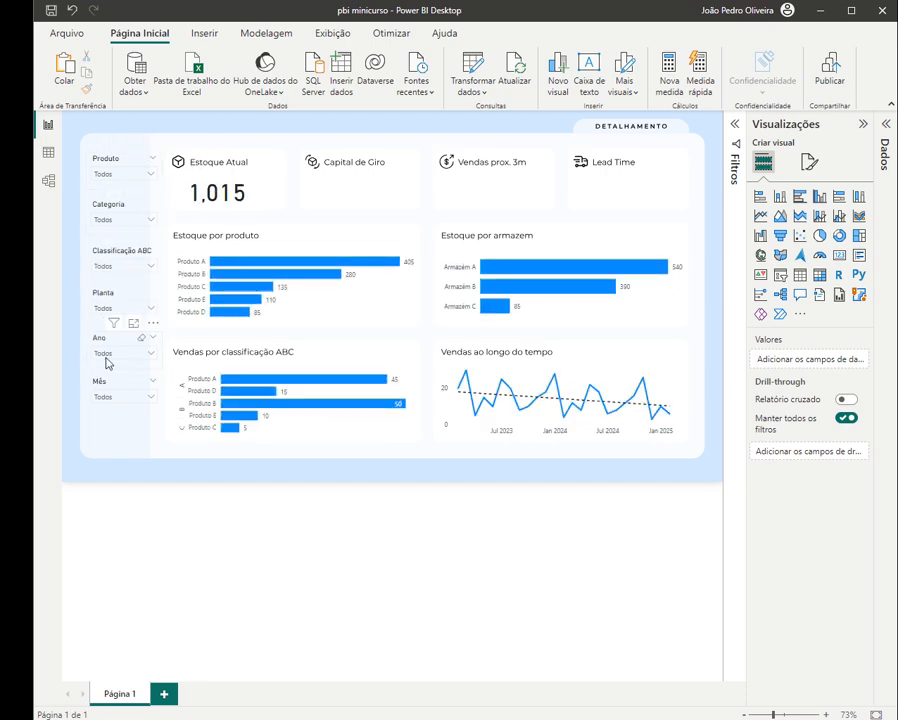
- Test the Ano slicer by filtering the report to 2024 and clearing the selection
{"action": "left_click", "coordinate": [107, 355]}
{"action": "left_click", "coordinate": [112, 383]}
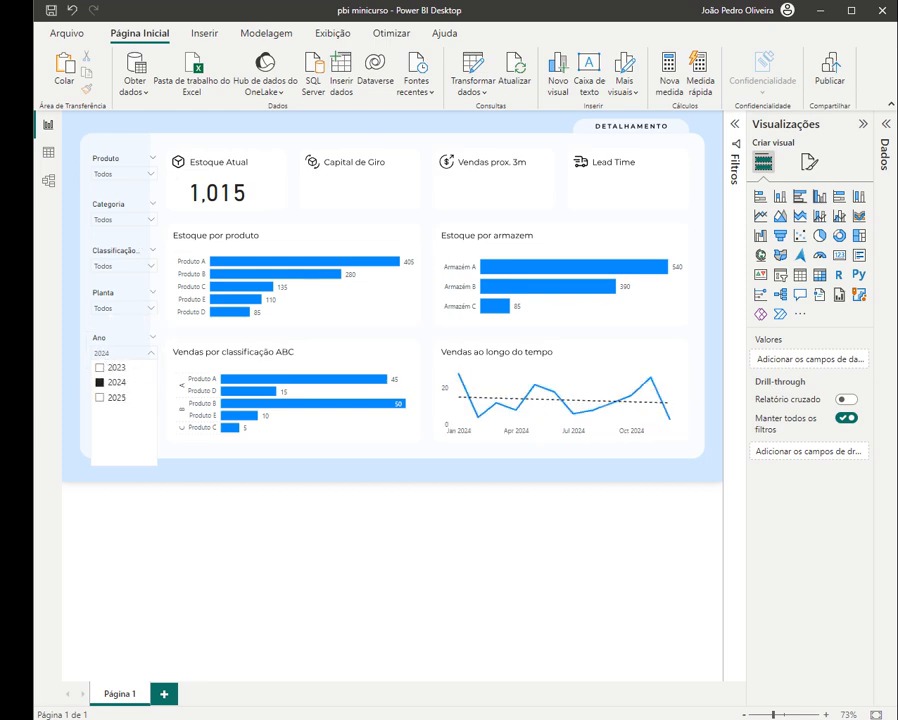
{"action": "left_click", "coordinate": [551, 148]}
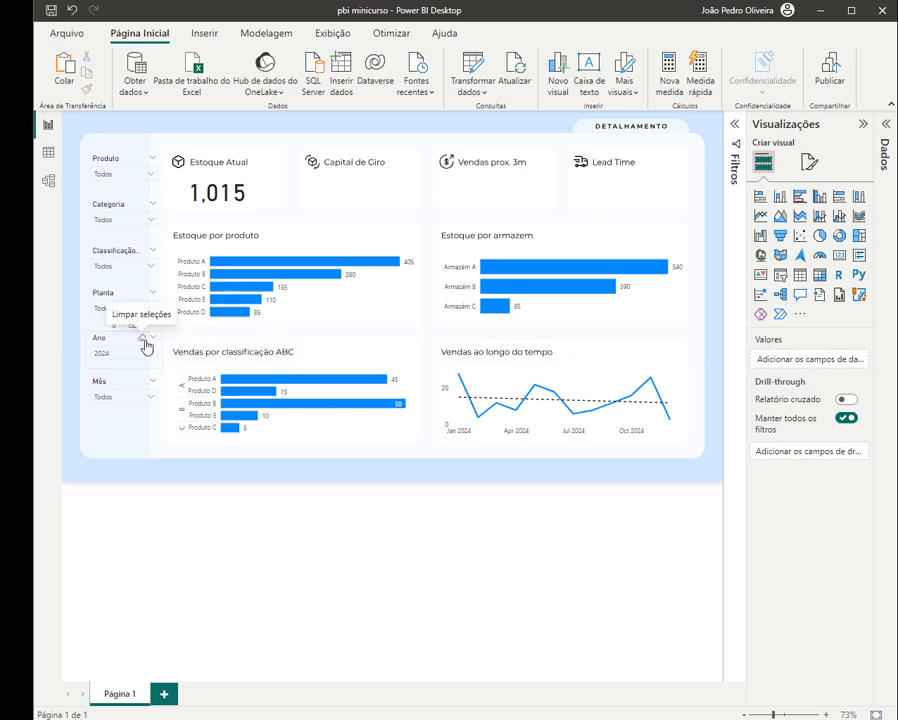
{"action": "left_click", "coordinate": [143, 340]}
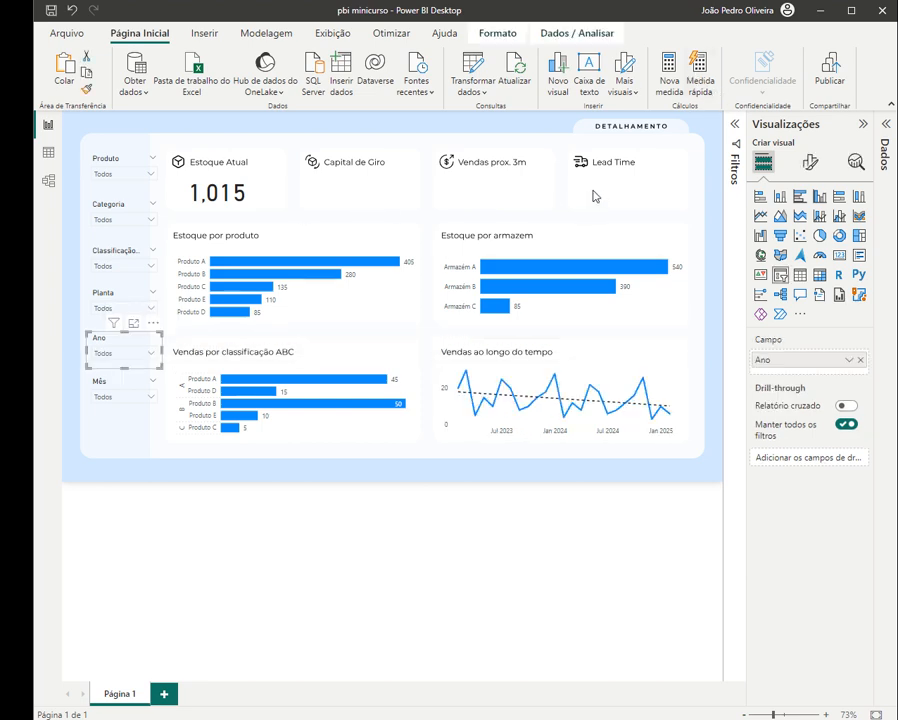
- Create a new measure in the Medidas table and name it Vendas prox 3m
{"action": "left_click", "coordinate": [885, 123]}
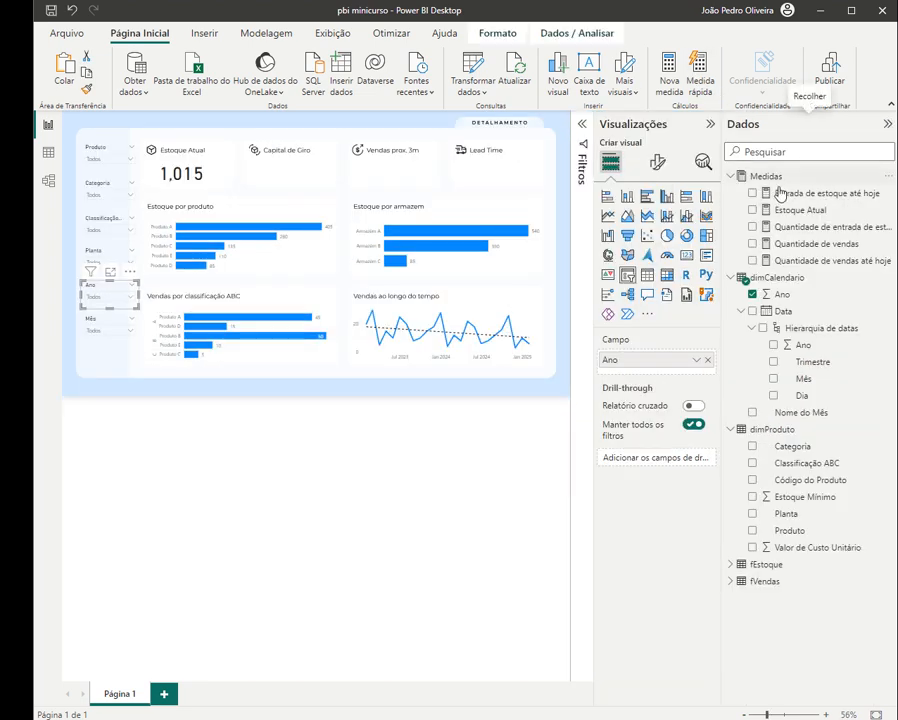
{"action": "right_click", "coordinate": [768, 177]}
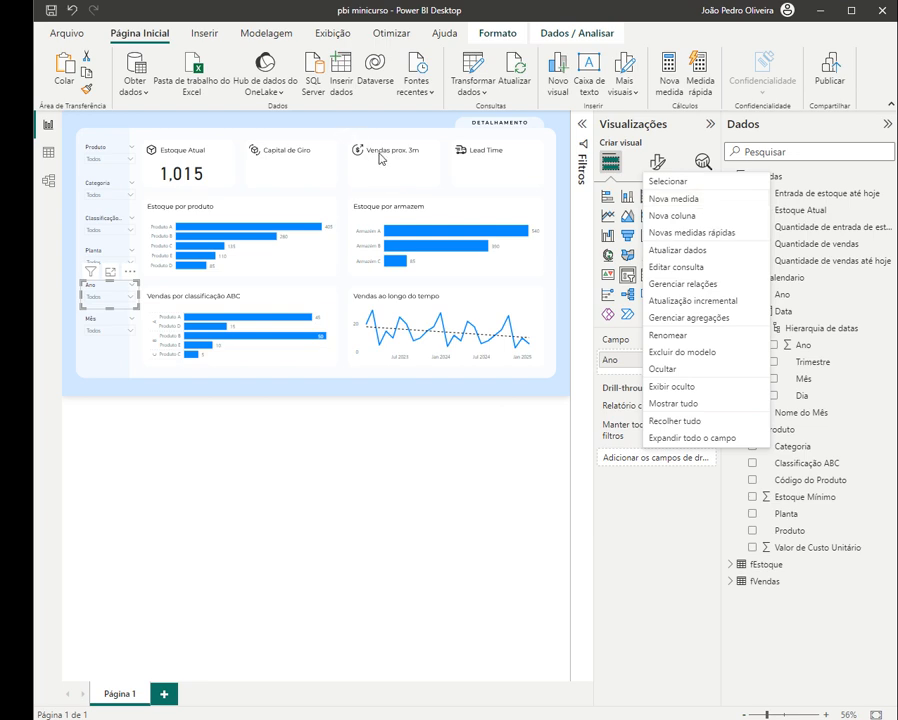
{"action": "left_click", "coordinate": [448, 175]}
{"action": "left_click_drag", "start_coordinate": [341, 129], "coordinate": [449, 195]}
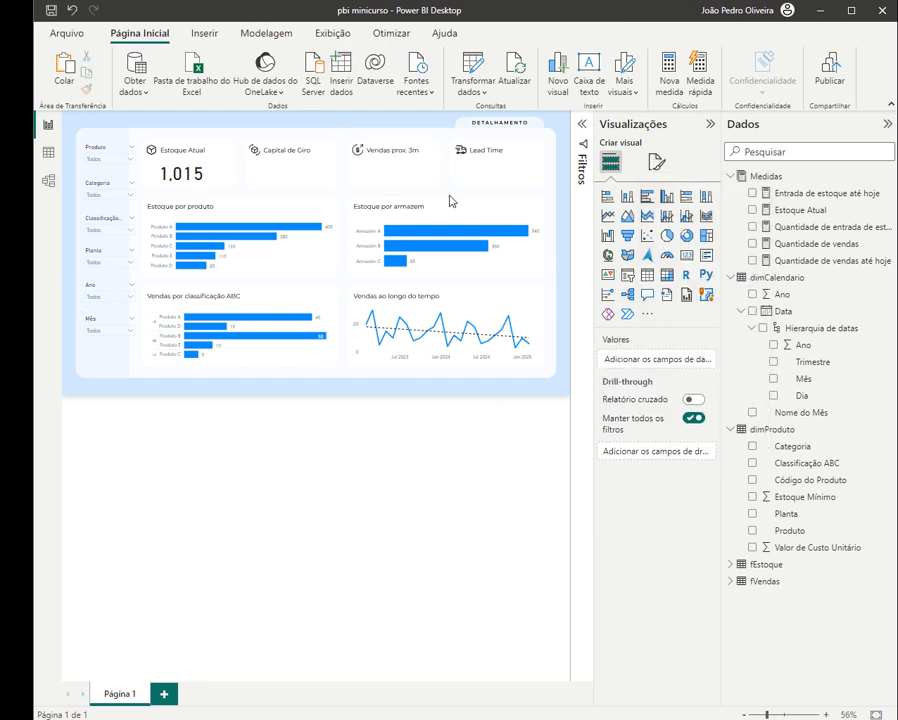
{"action": "right_click", "coordinate": [775, 177]}
{"action": "left_click", "coordinate": [806, 202]}
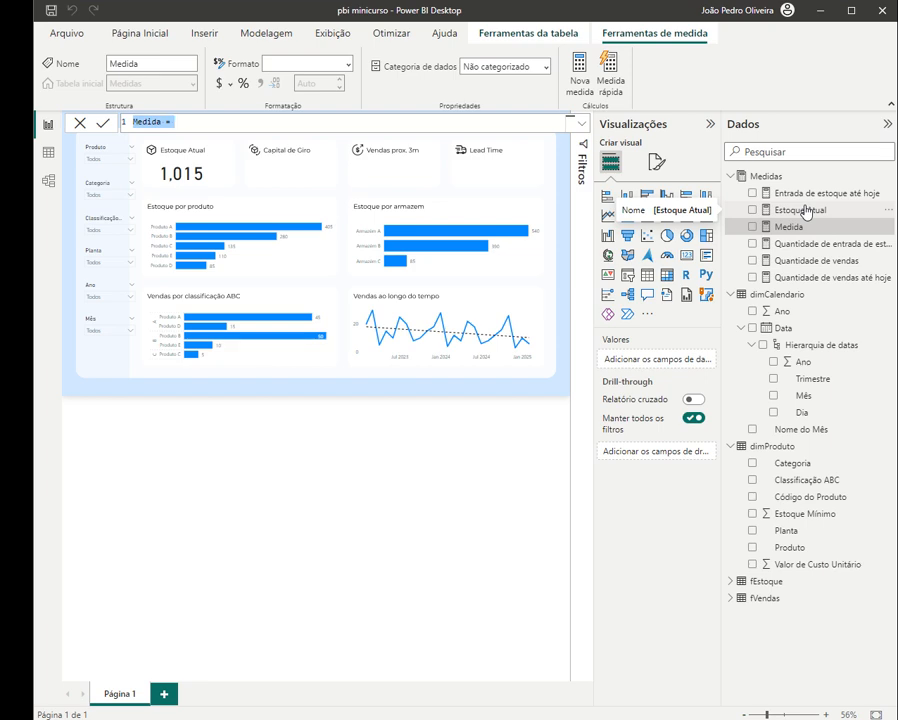
{"action": "type", "text": "Vendas prox 3m"}
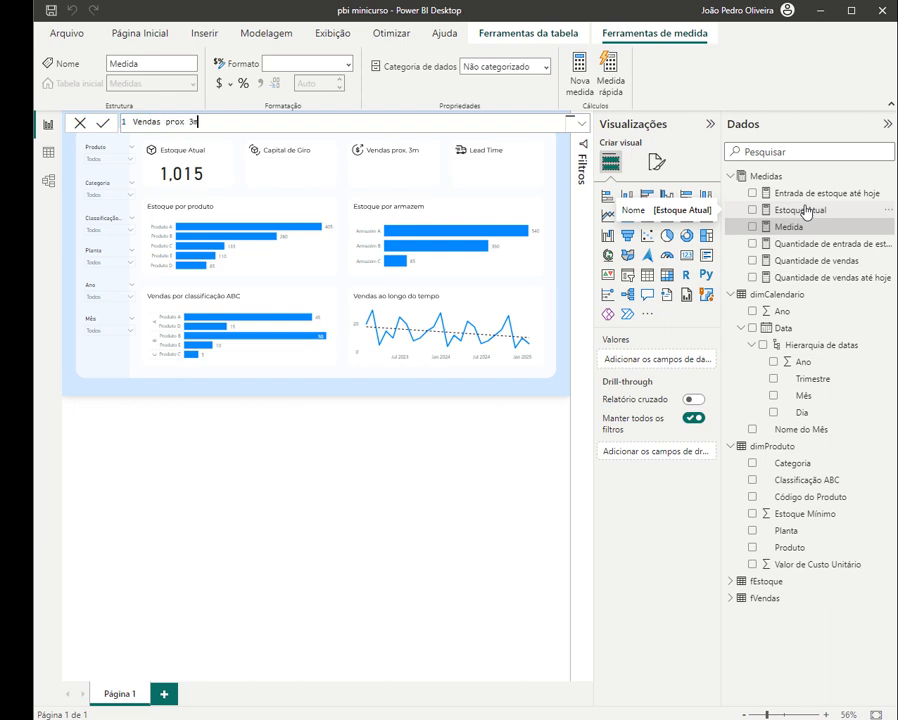
{"action": "type", "text": " ="}
- Begin the measure's formula with CALCULATE, using [Quantidade de vendas] as the expression
{"action": "key", "text": "shift+Return"}
{"action": "type", "text": "CALCU"}
{"action": "key", "text": "Tab"}
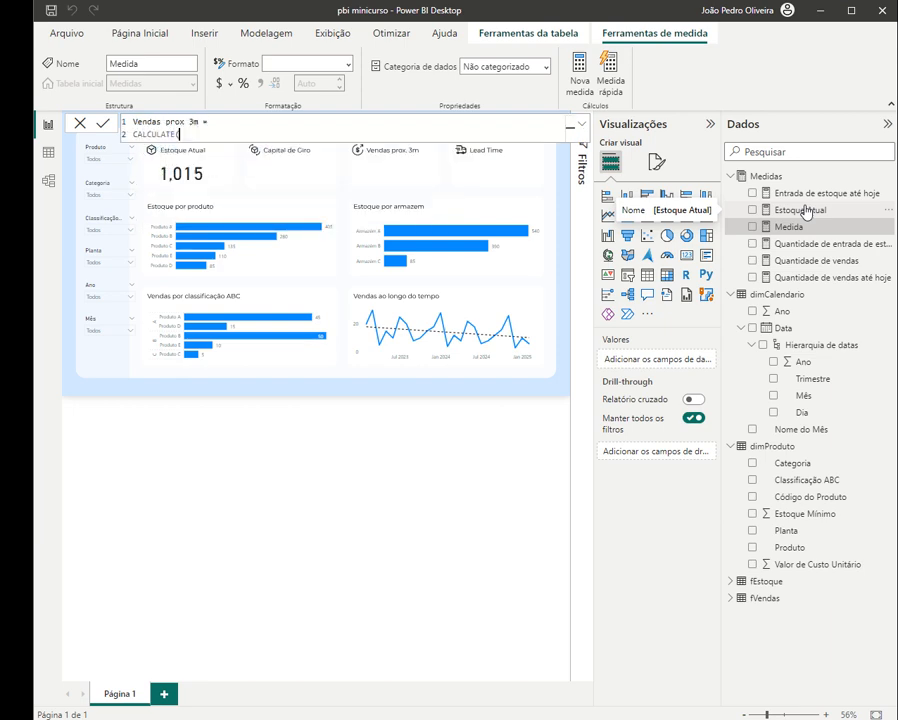
{"action": "key", "text": "shift+Return"}
{"action": "type", "text": "Quanti"}
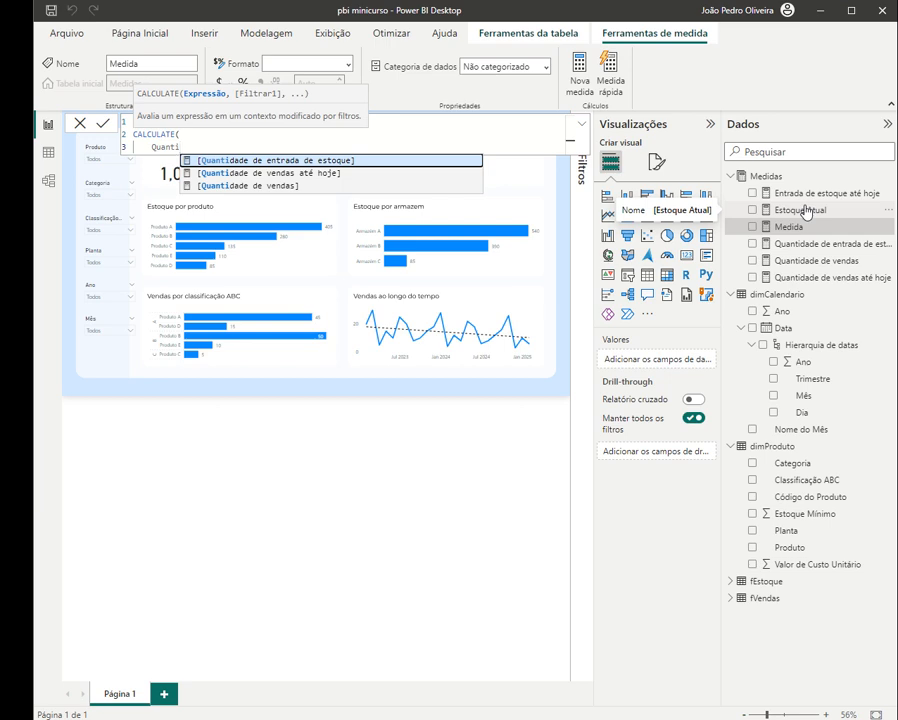
{"action": "key", "text": "Down"}
{"action": "key", "text": "Down"}
{"action": "key", "text": "Tab"}
{"action": "type", "text": ","}
- Add a DATEADD filter to the CALCULATE with dimCalendario[Data] as its dates argument
{"action": "key", "text": "shift+Return"}
{"action": "type", "text": "DATEAD"}
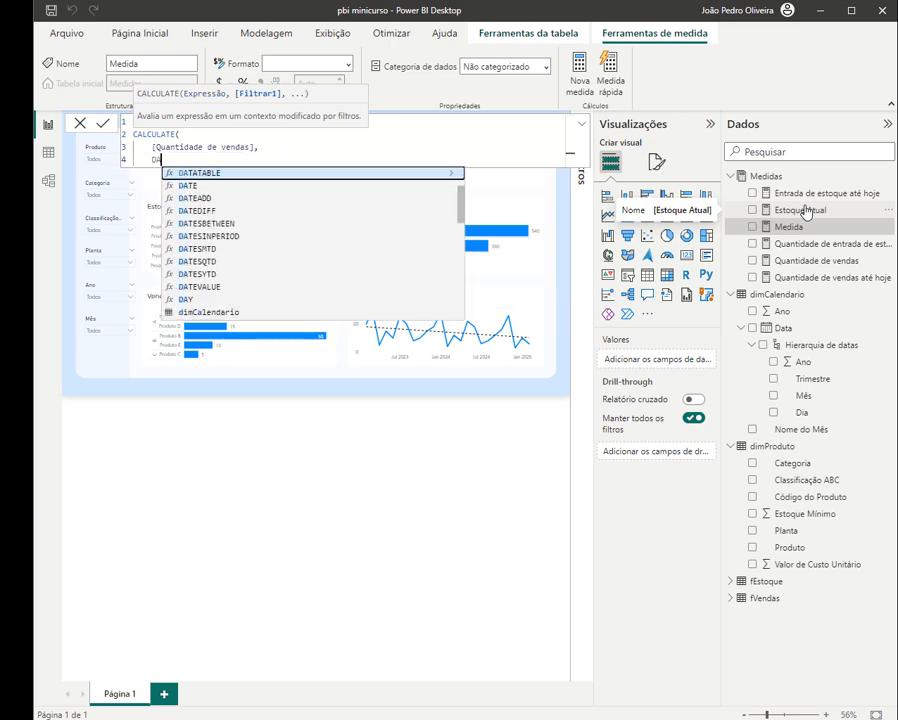
{"action": "key", "text": "Tab"}
{"action": "key", "text": "shift+Return"}
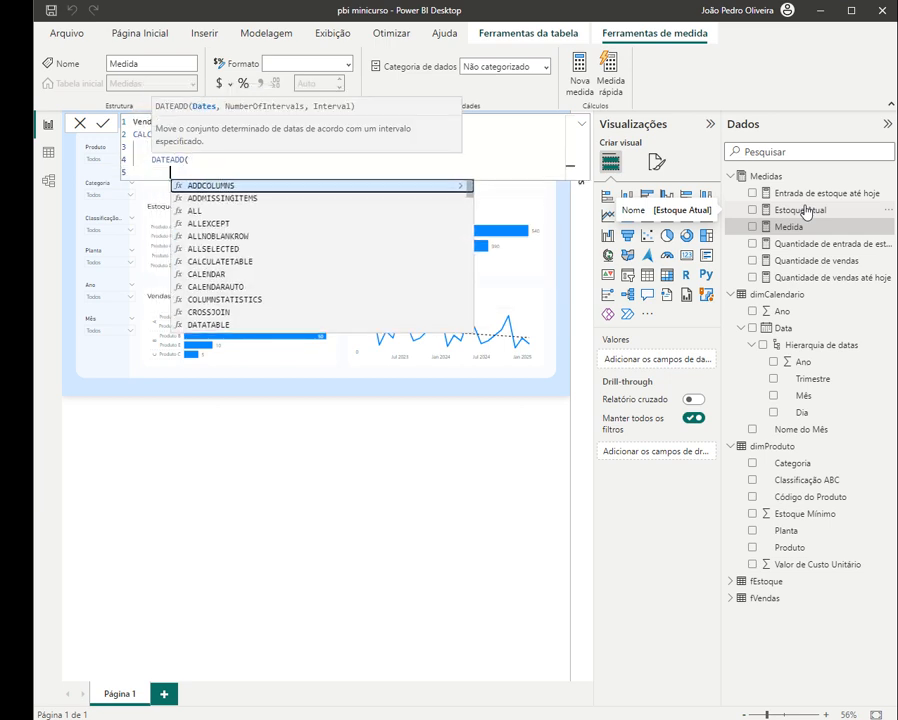
{"action": "type", "text": "dim"}
{"action": "key", "text": "Down"}
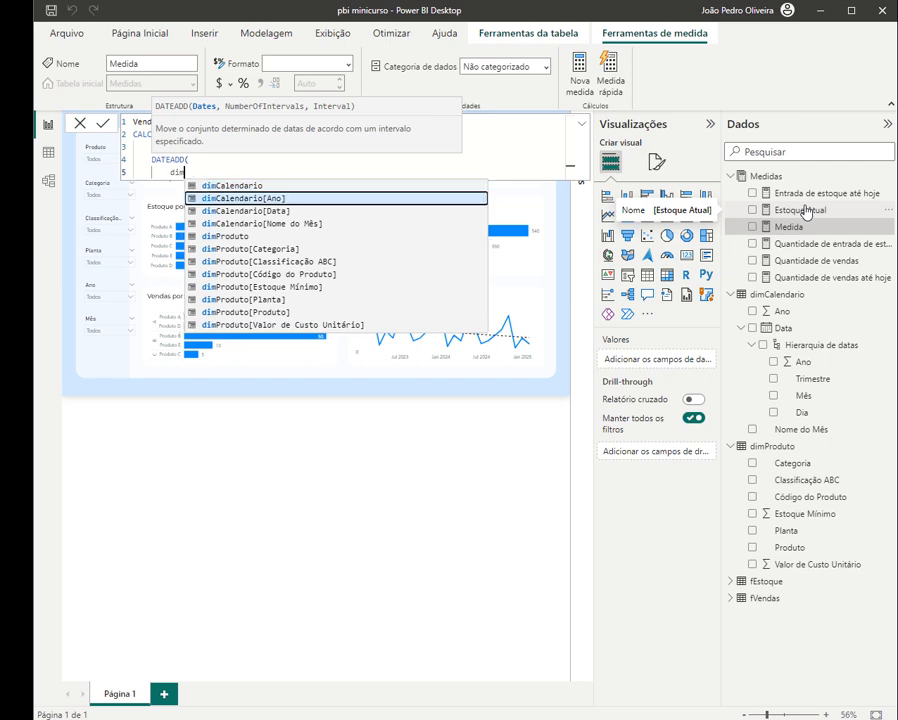
{"action": "key", "text": "Down"}
{"action": "key", "text": "Tab"}
{"action": "type", "text": ","}
{"action": "key", "text": "shift+Return"}
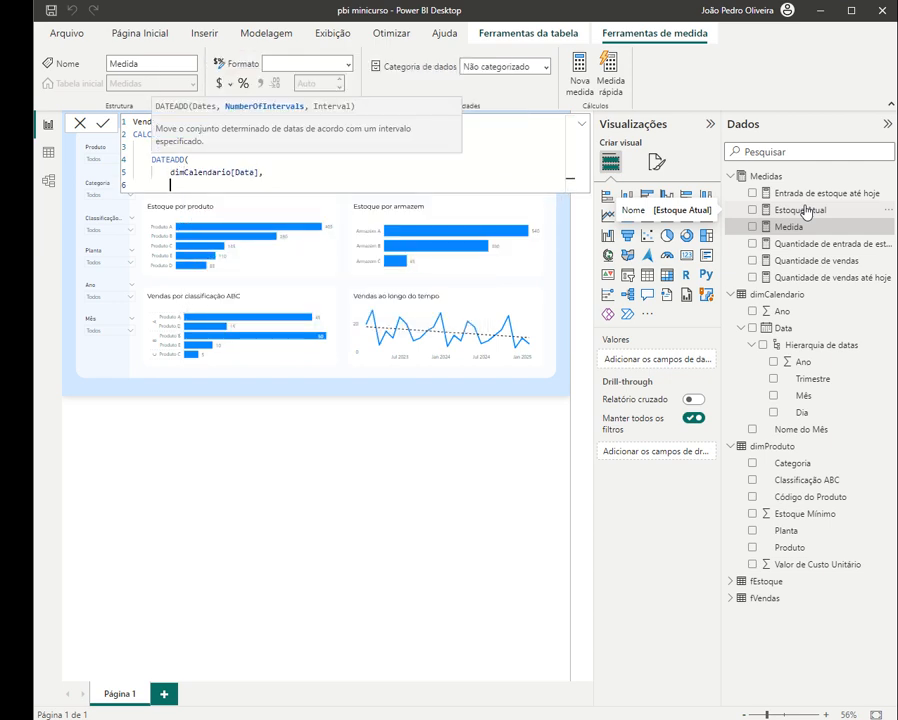
- Set the DATEADD shift to 3 with the MONTH interval, close both functions, and commit the measure
{"action": "type", "text": "3,"}
{"action": "key", "text": "shift+Return"}
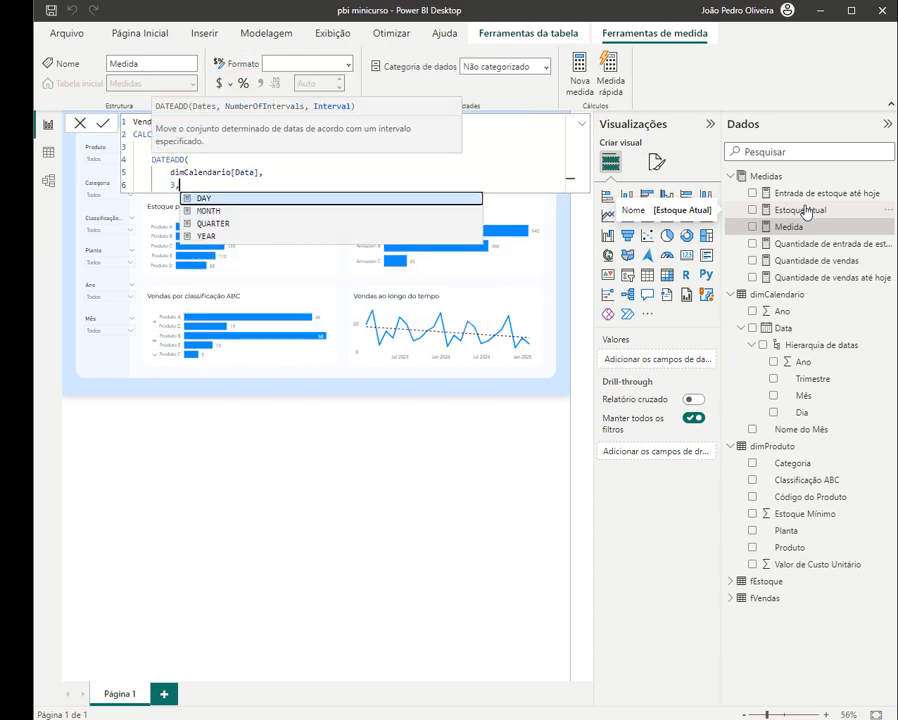
{"action": "type", "text": "MONTH"}
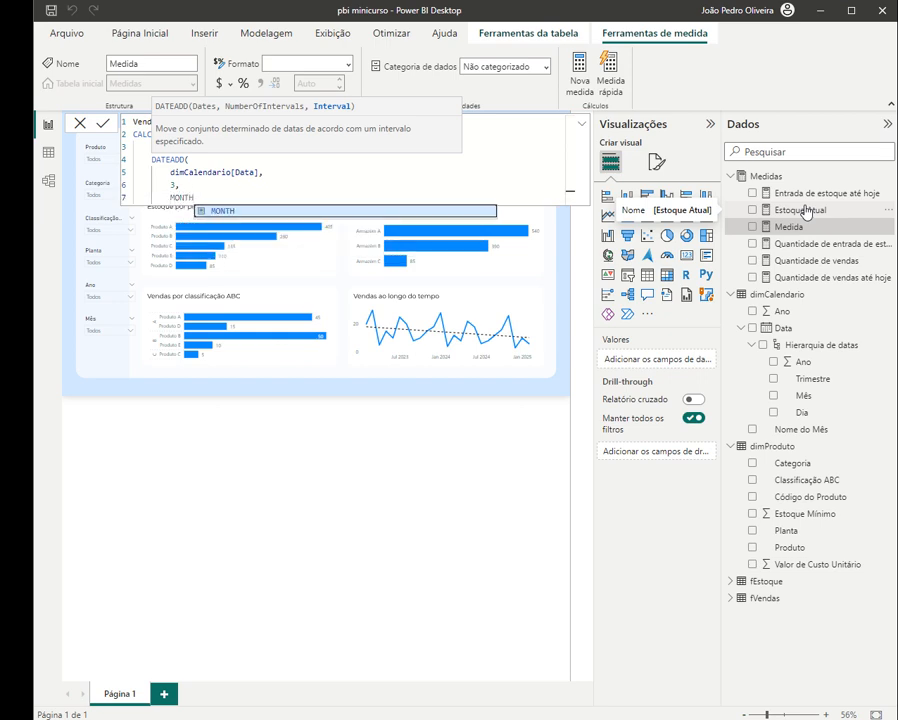
{"action": "key", "text": "shift+Return"}
{"action": "type", "text": ")"}
{"action": "key", "text": "shift+Return"}
{"action": "type", "text": ")"}
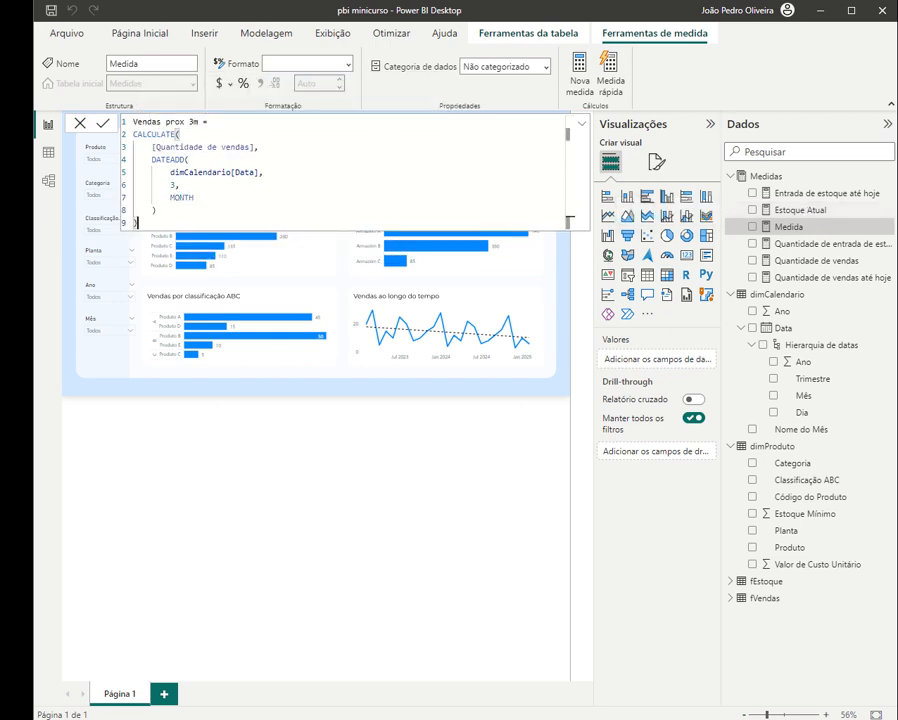
{"action": "left_click_drag", "start_coordinate": [170, 160], "coordinate": [185, 160]}
{"action": "left_click", "coordinate": [181, 185]}
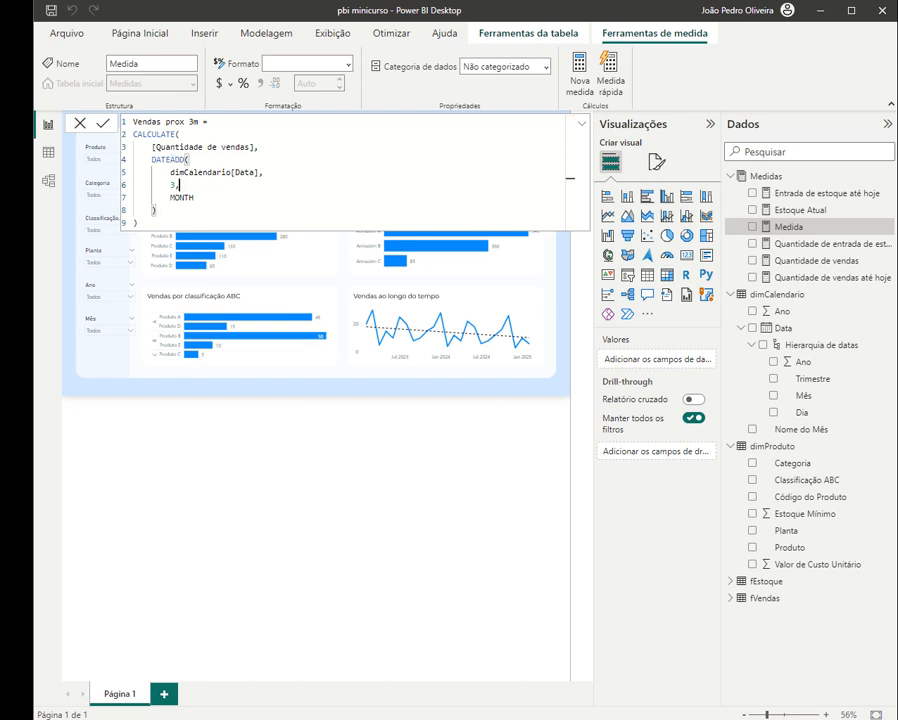
{"action": "left_click_drag", "start_coordinate": [158, 210], "coordinate": [131, 160]}
{"action": "left_click", "coordinate": [105, 124]}
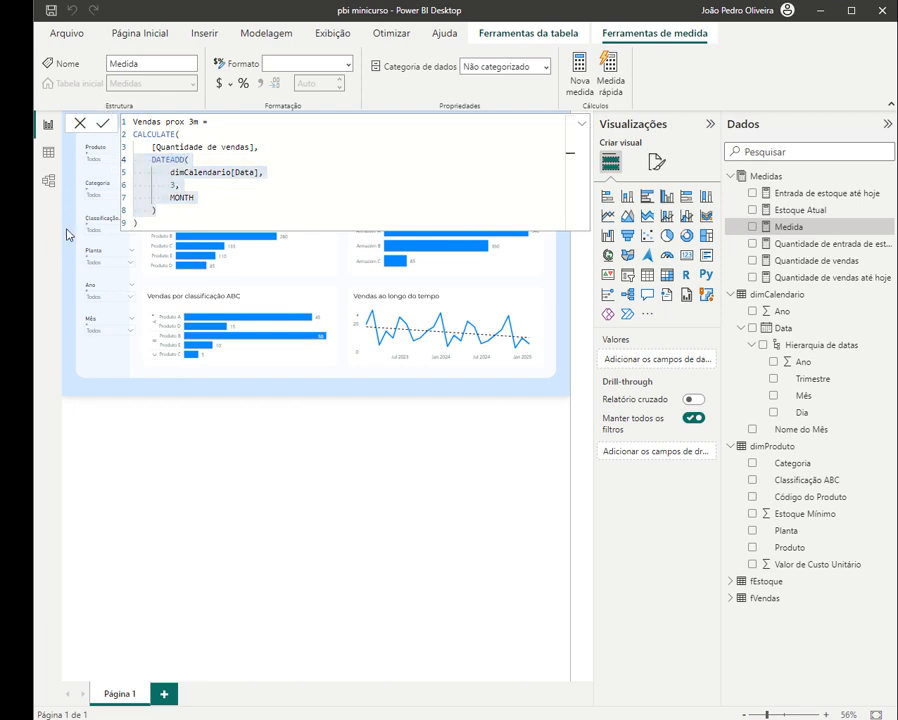
{"action": "left_click", "coordinate": [79, 122]}
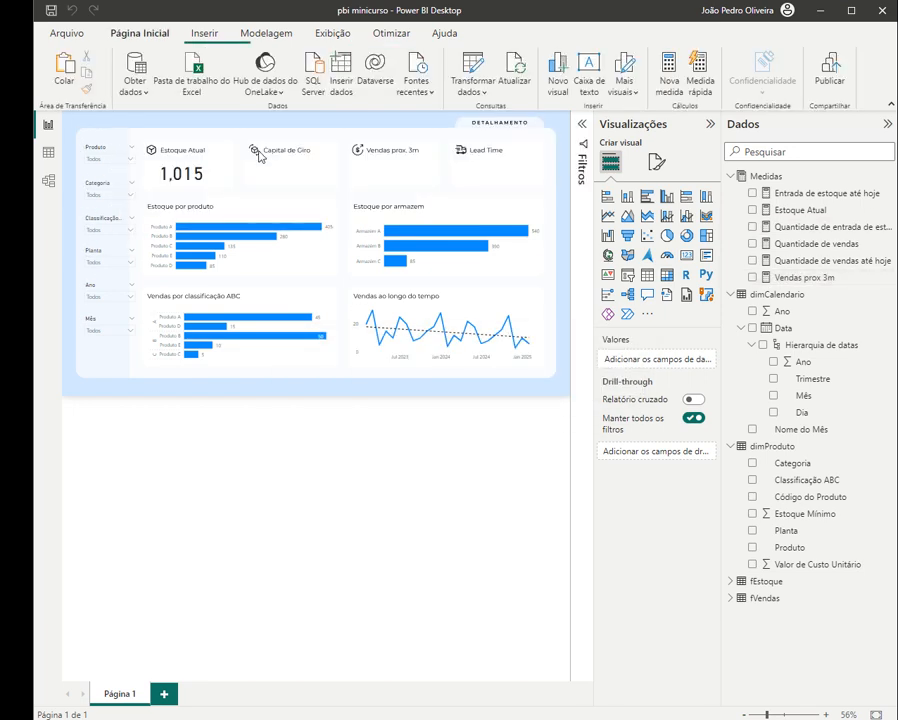
- Duplicate the Estoque Atual card value into the Vendas prox. 3m card and replace its field with the Vendas prox 3m measure
{"action": "left_click", "coordinate": [196, 181]}
{"action": "key", "text": "ctrl+c"}
{"action": "key", "text": "ctrl+v"}
{"action": "left_click_drag", "start_coordinate": [203, 179], "coordinate": [416, 177]}
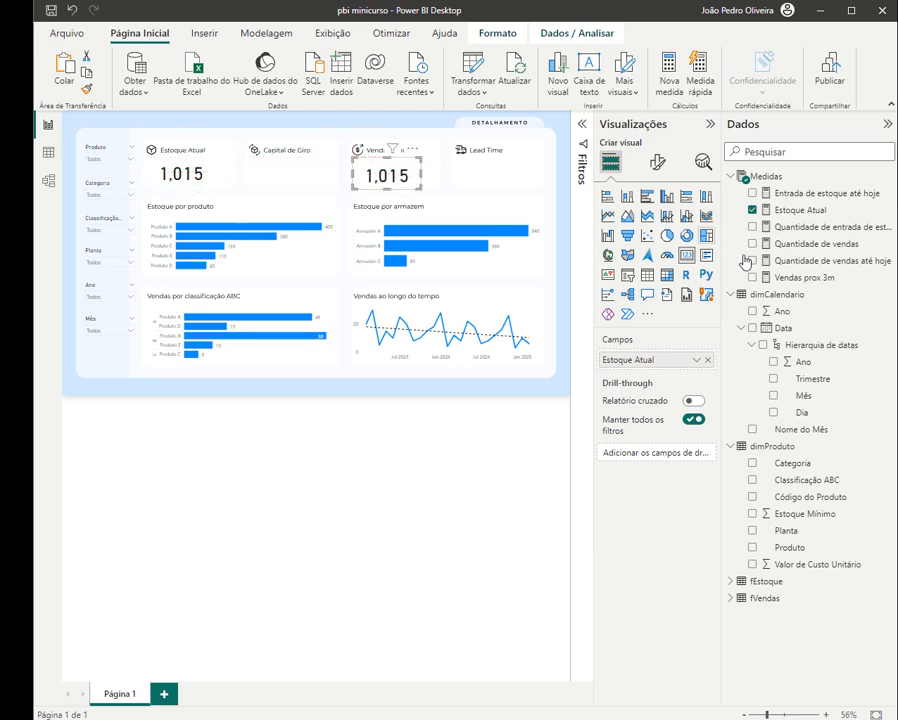
{"action": "left_click", "coordinate": [708, 360]}
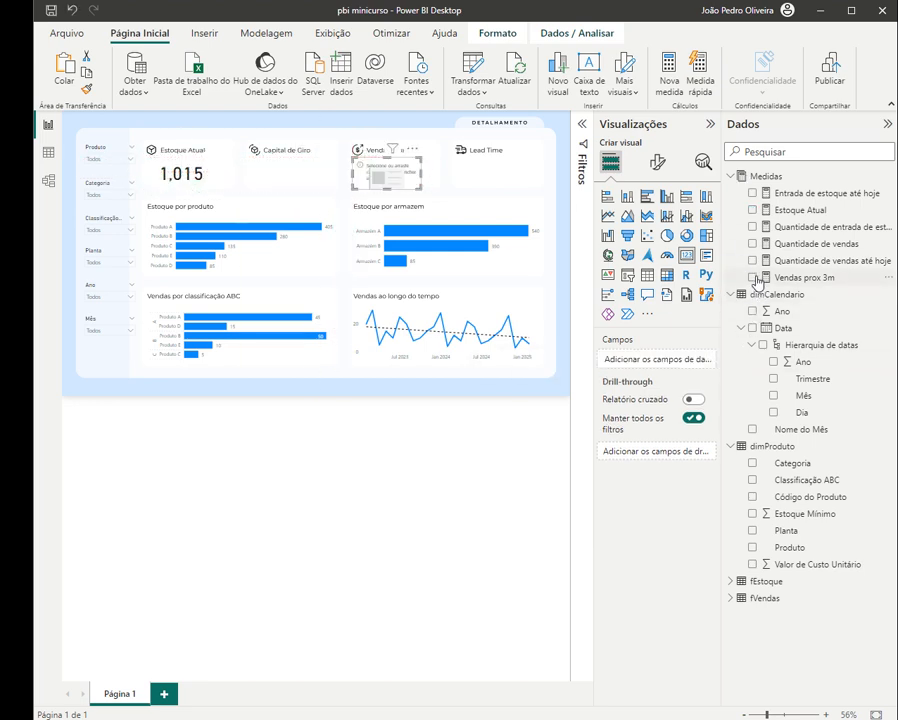
{"action": "left_click", "coordinate": [752, 277]}
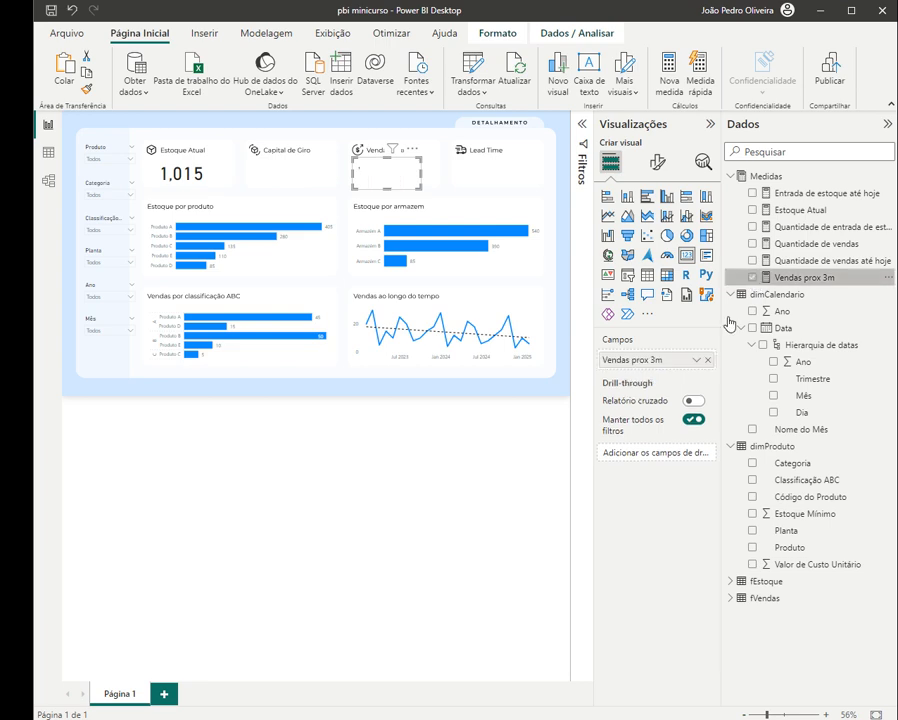
- Check the Vendas prox. 3m card with Ano filtered to 2024 and to 2023, and clear the year selection
{"action": "left_click", "coordinate": [97, 331]}
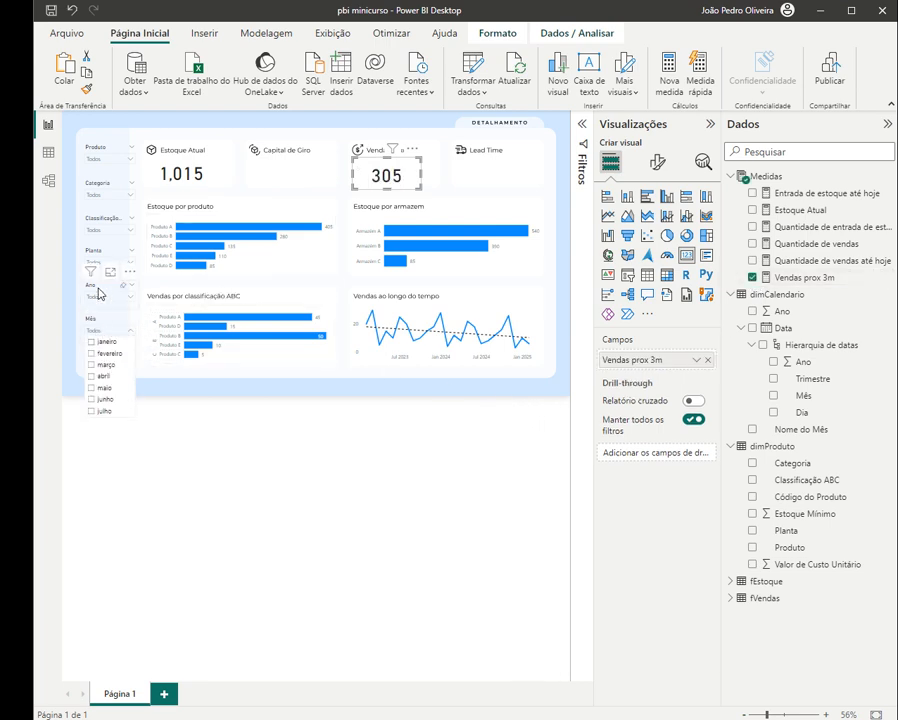
{"action": "left_click", "coordinate": [100, 297]}
{"action": "left_click", "coordinate": [103, 321]}
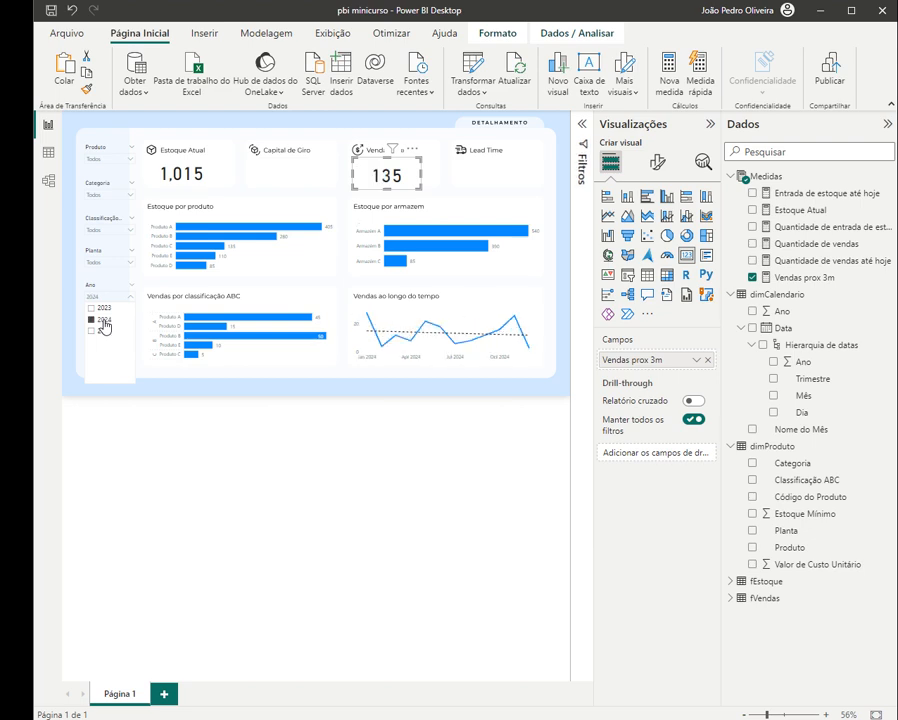
{"action": "left_click", "coordinate": [321, 388]}
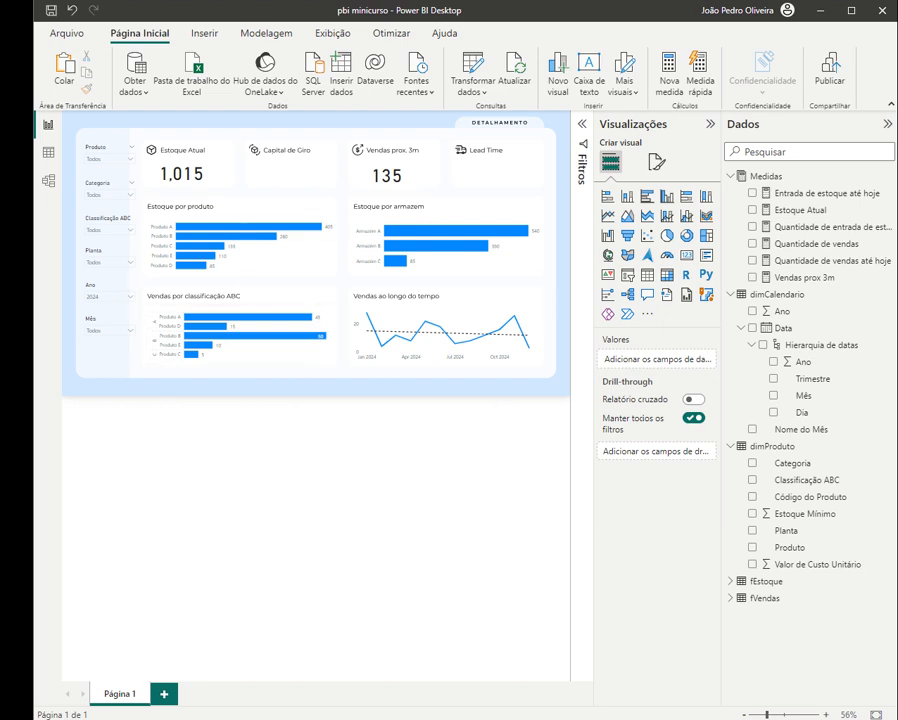
{"action": "left_click", "coordinate": [100, 298]}
{"action": "left_click", "coordinate": [99, 309]}
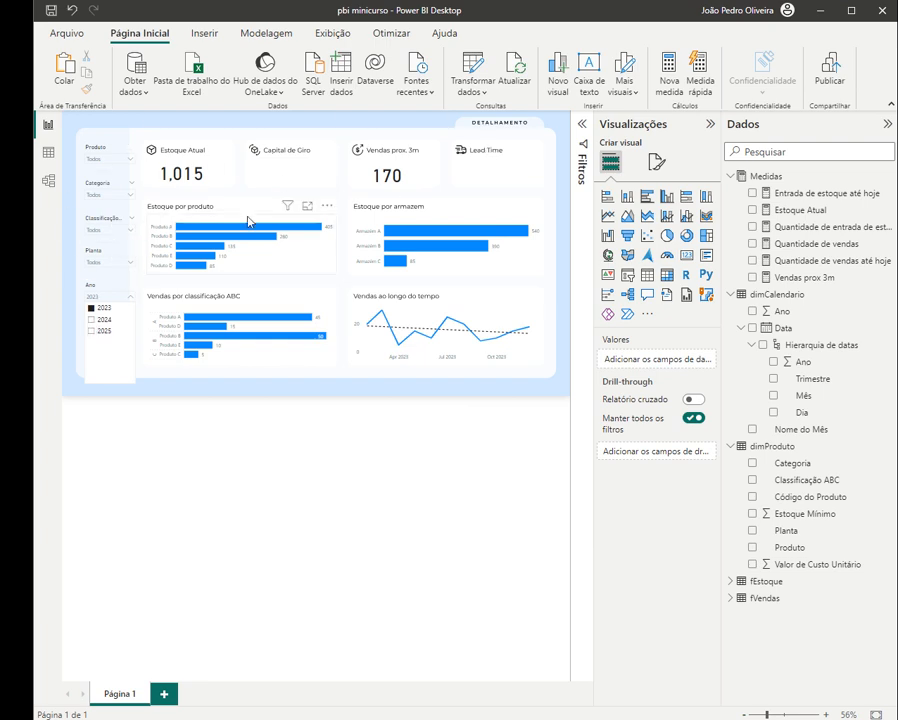
{"action": "left_click", "coordinate": [213, 384]}
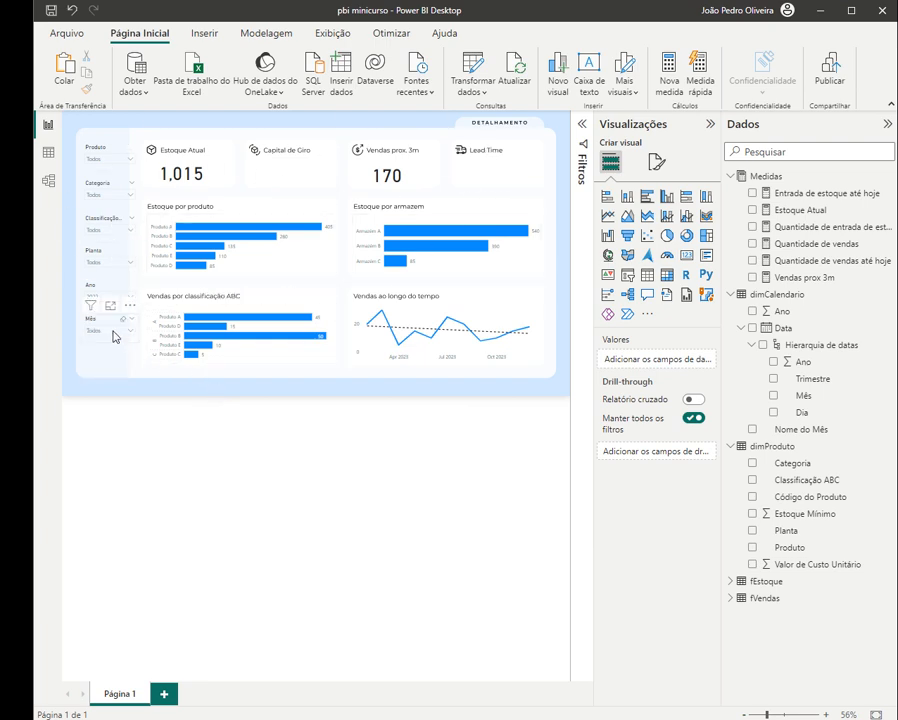
{"action": "left_click", "coordinate": [121, 290]}
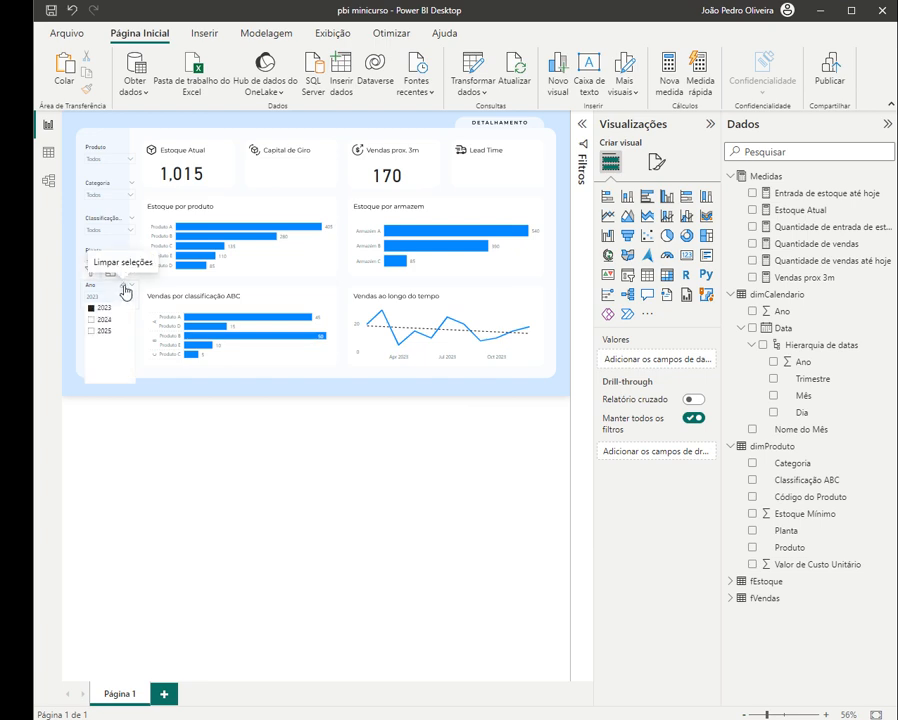
{"action": "left_click", "coordinate": [125, 290]}
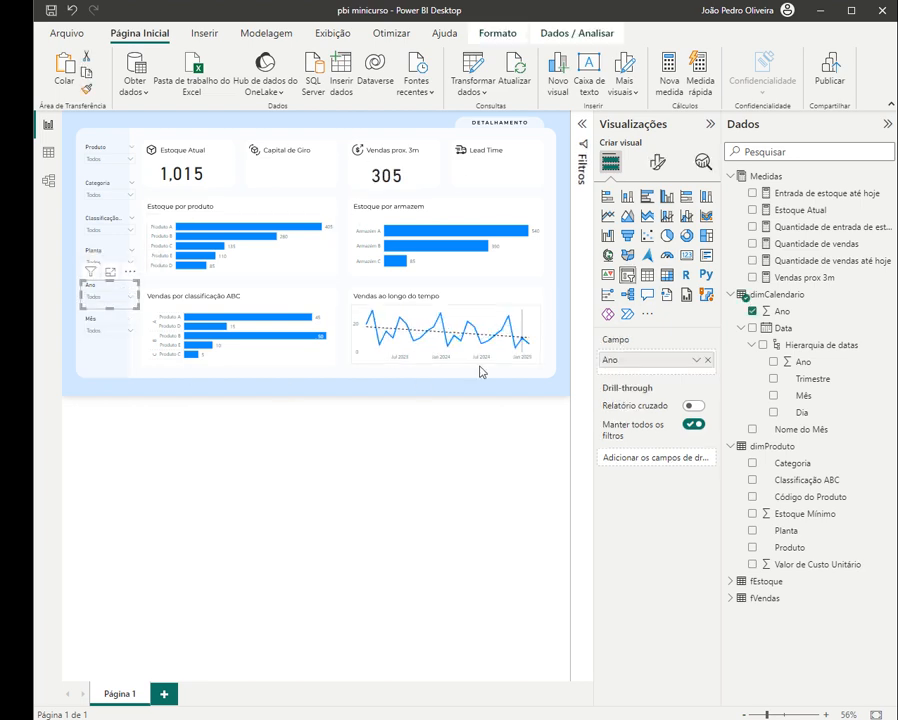
- Review the Vendas prox 3m measure's formula, examining its DATEADD filter block
{"action": "left_click", "coordinate": [547, 377]}
{"action": "left_click", "coordinate": [790, 277]}
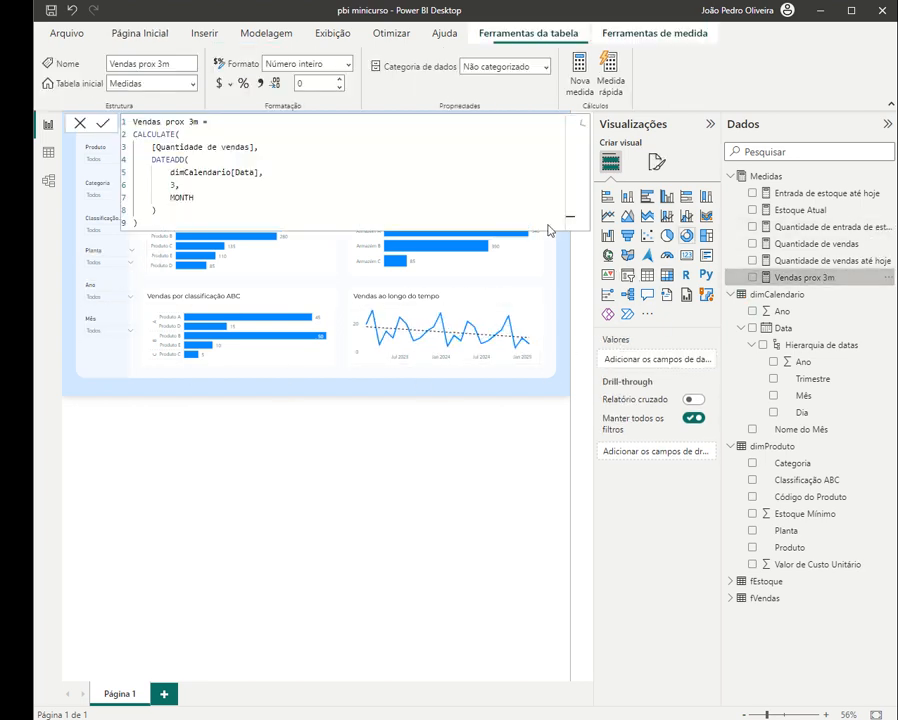
{"action": "left_click_drag", "start_coordinate": [157, 210], "coordinate": [155, 160]}
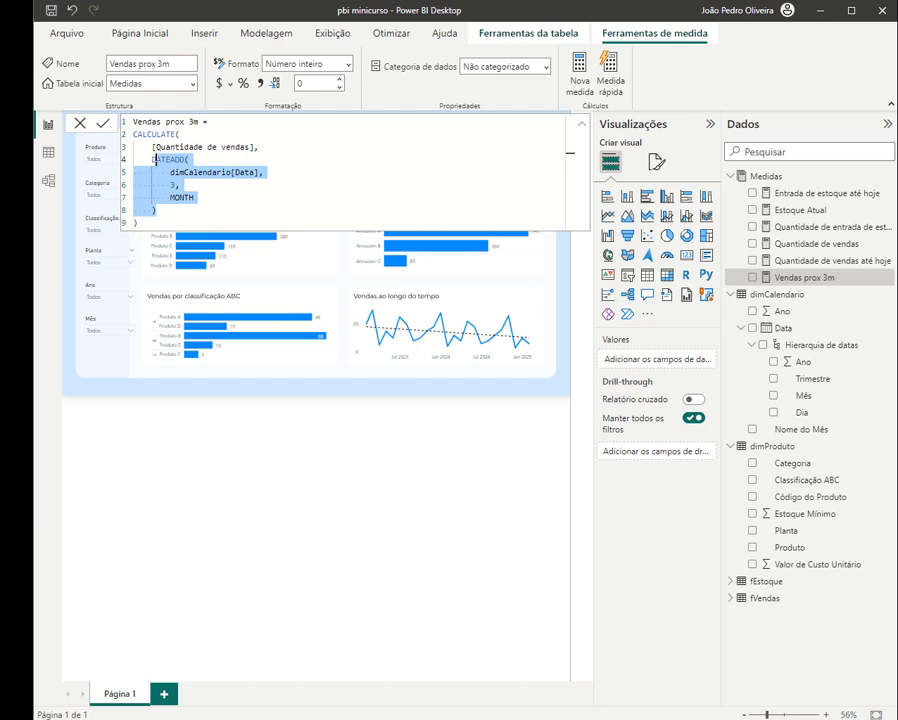
{"action": "left_click_drag", "start_coordinate": [155, 160], "coordinate": [152, 160]}
{"action": "left_click", "coordinate": [103, 123]}
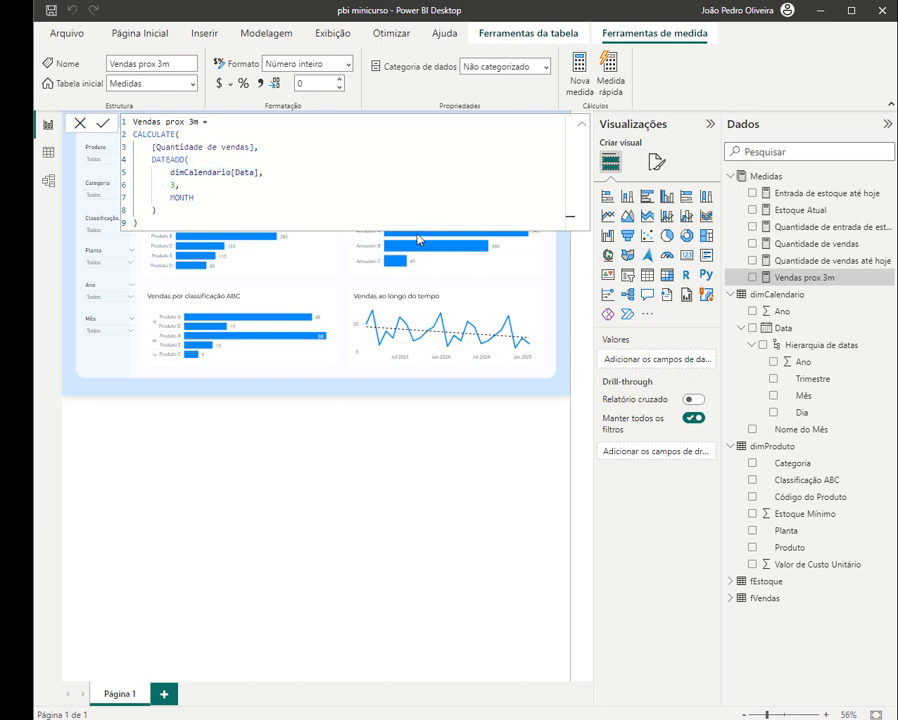
- Try replacing the dimCalendario[Data] argument of DATEADD with TODAY() in the Vendas prox 3m measure, commit it and leave formula editing
{"action": "left_click_drag", "start_coordinate": [170, 172], "coordinate": [258, 173]}
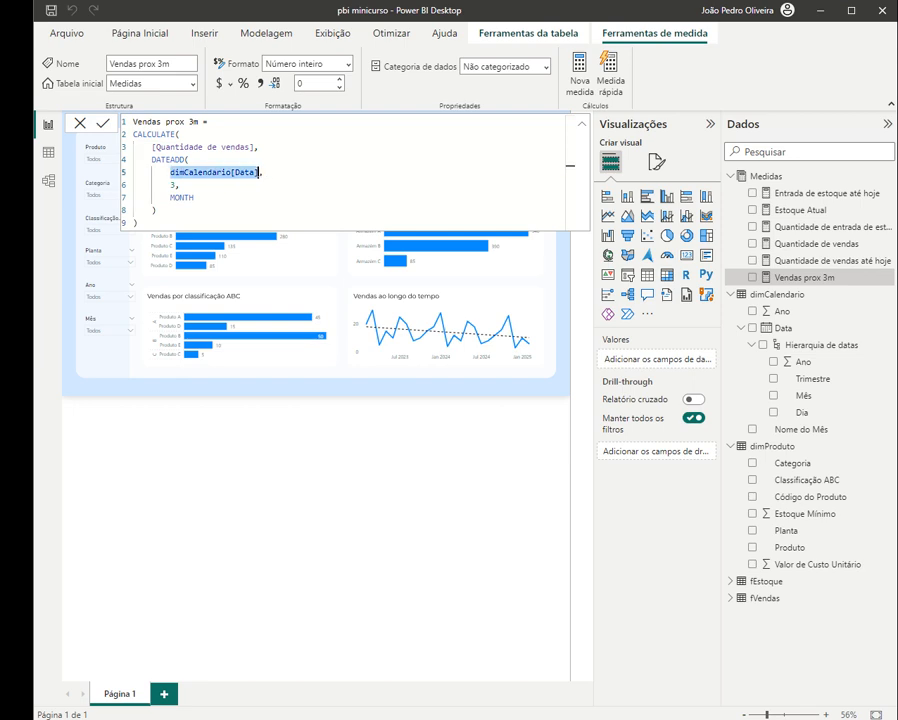
{"action": "type", "text": "TODAY(),"}
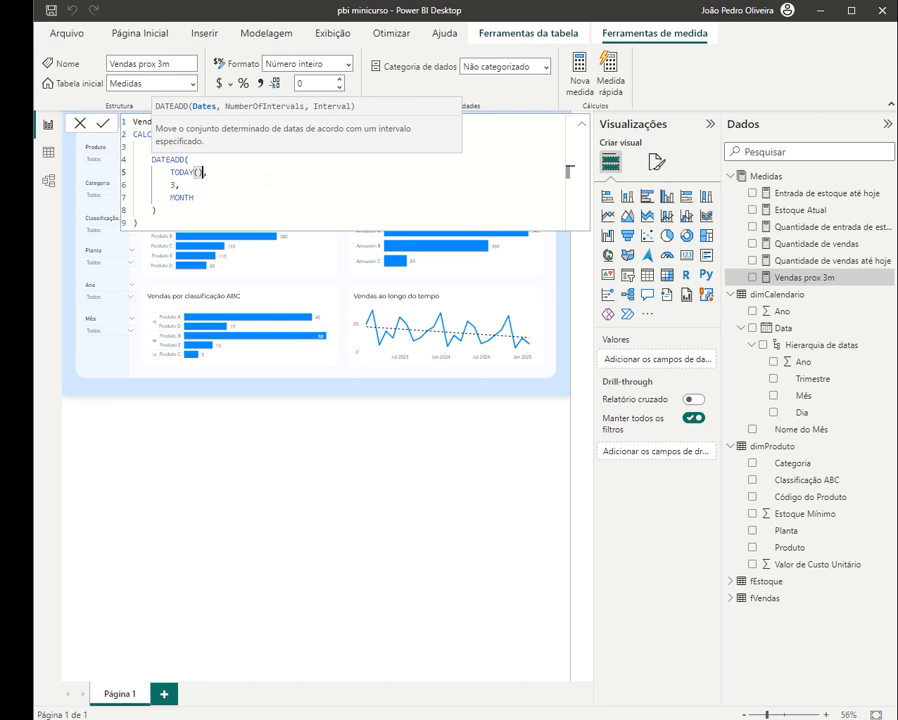
{"action": "key", "text": "Return"}
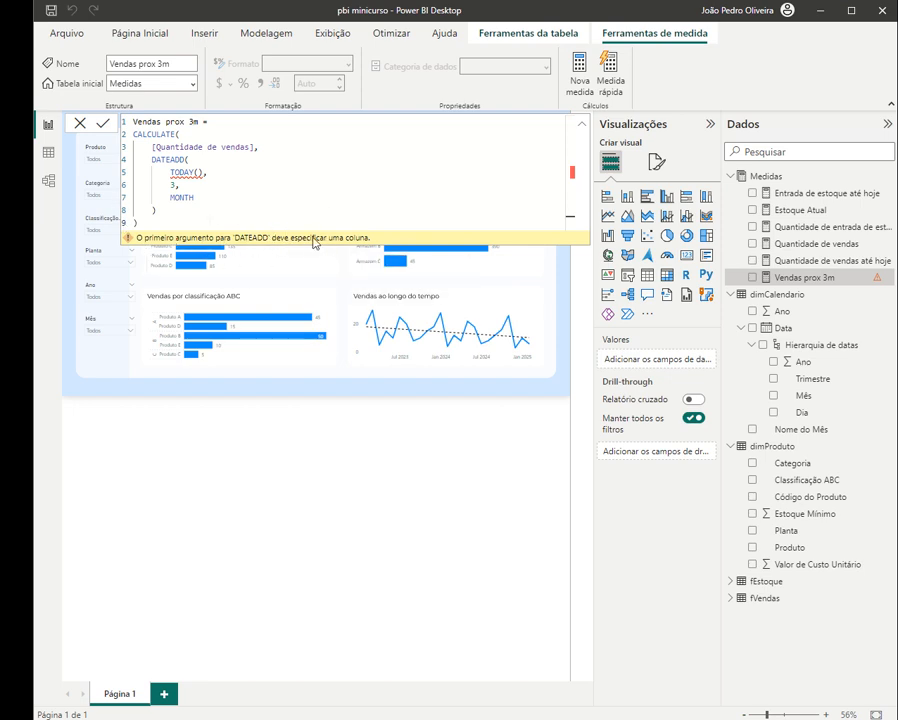
{"action": "left_click", "coordinate": [80, 123]}
- Examine the dimCalendario table's date, month name and year rows, and return to the report page
{"action": "left_click", "coordinate": [48, 152]}
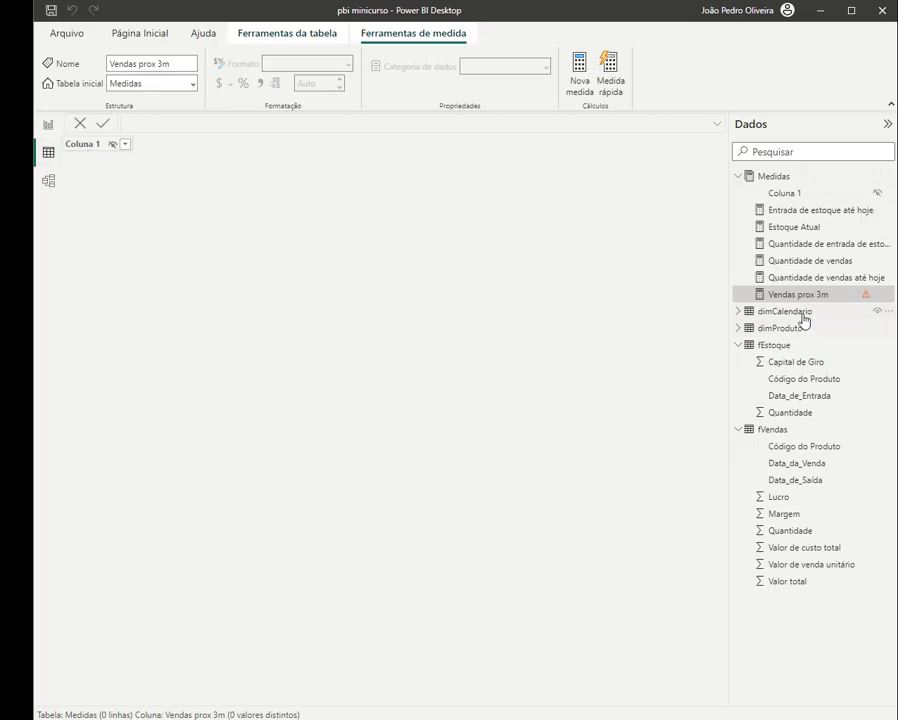
{"action": "left_click", "coordinate": [802, 313]}
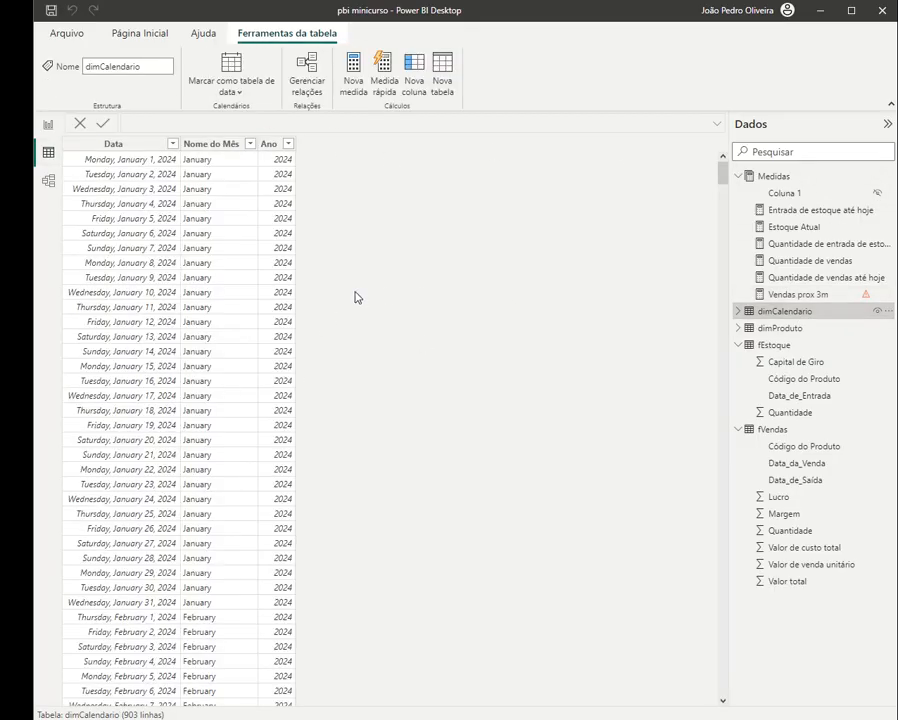
{"action": "left_click", "coordinate": [138, 33]}
{"action": "left_click", "coordinate": [48, 124]}
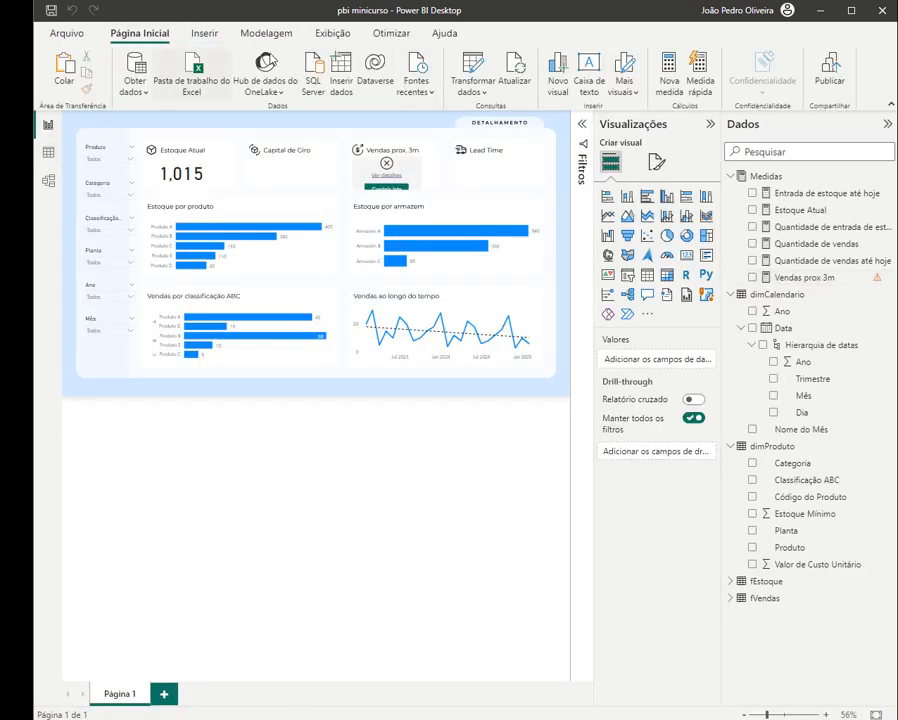
- Open the dimCalendario query in the Power Query Editor and start a custom column named DataHoje
{"action": "left_click", "coordinate": [479, 62]}
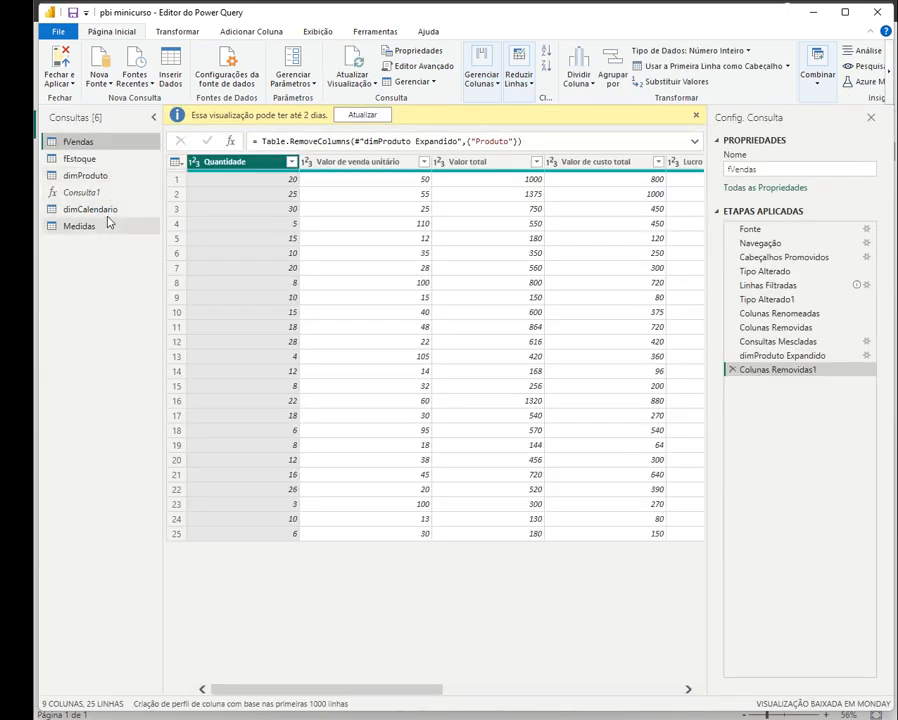
{"action": "left_click", "coordinate": [96, 210]}
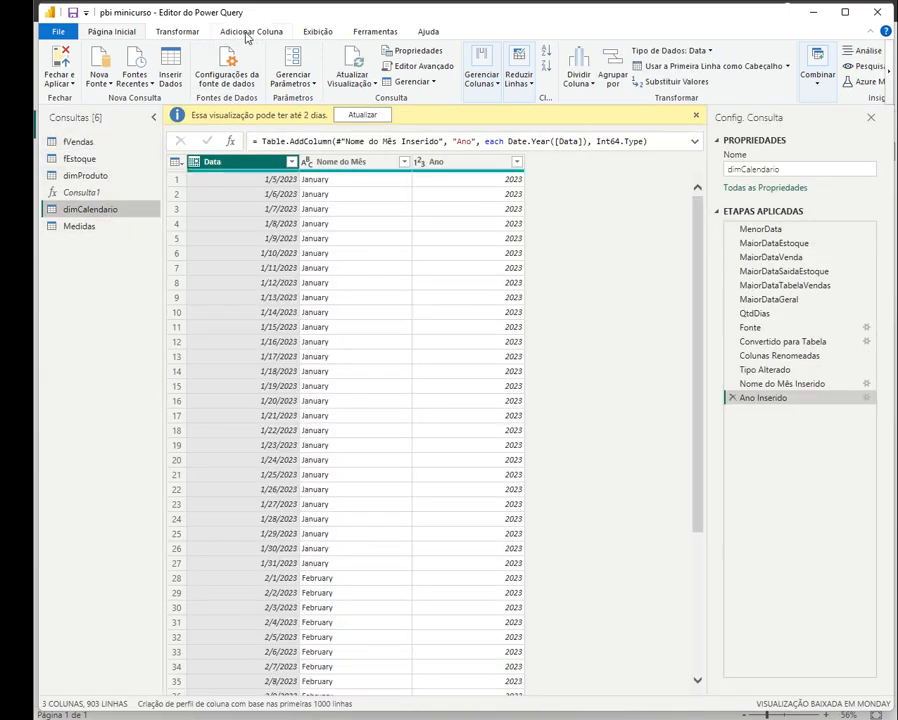
{"action": "left_click", "coordinate": [248, 33]}
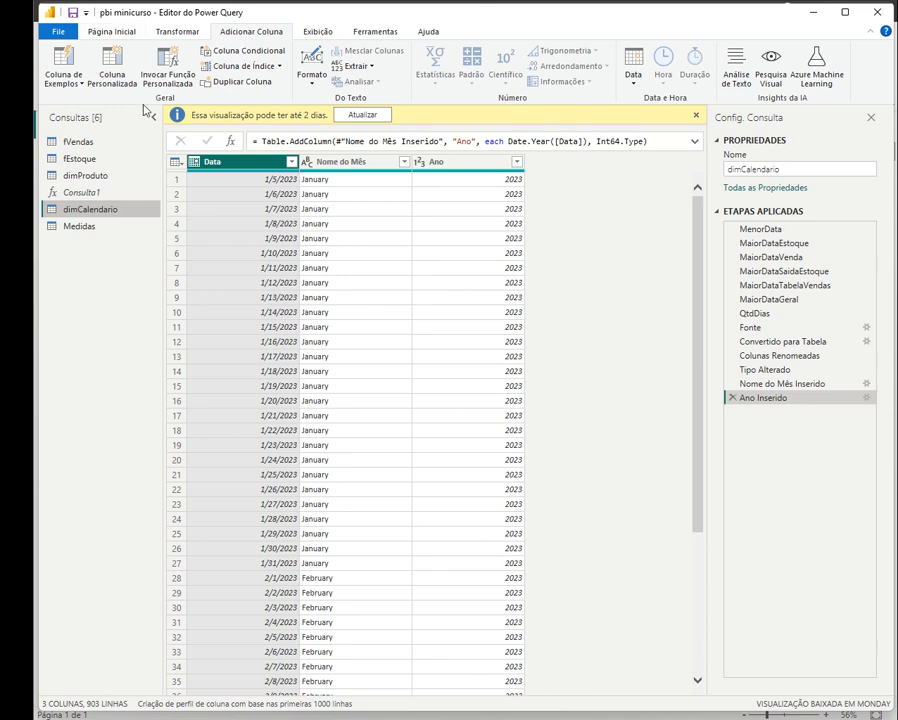
{"action": "left_click", "coordinate": [117, 84]}
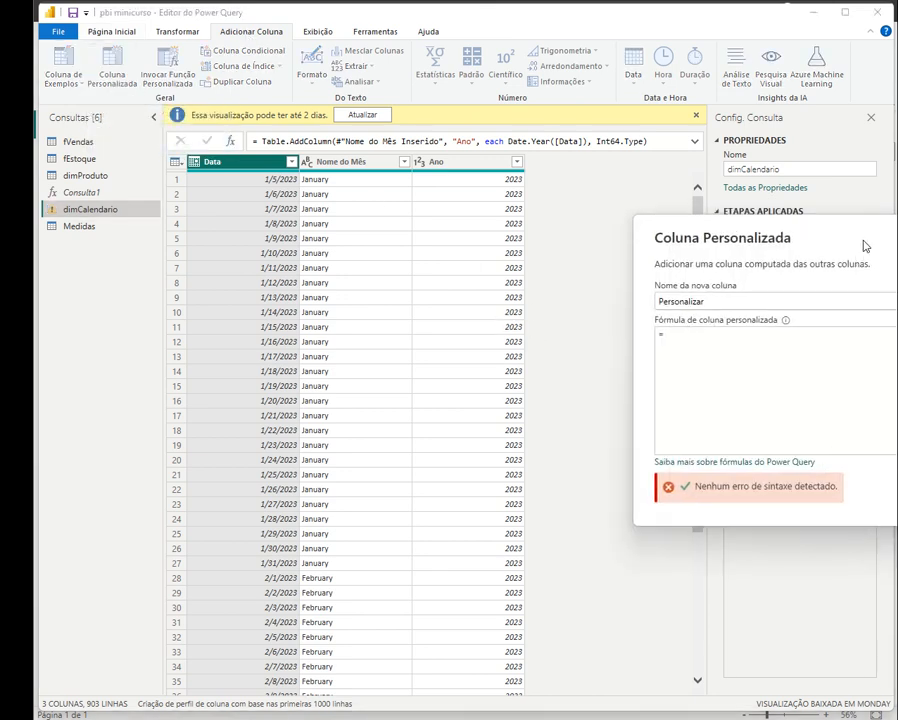
{"action": "double_click", "coordinate": [472, 316]}
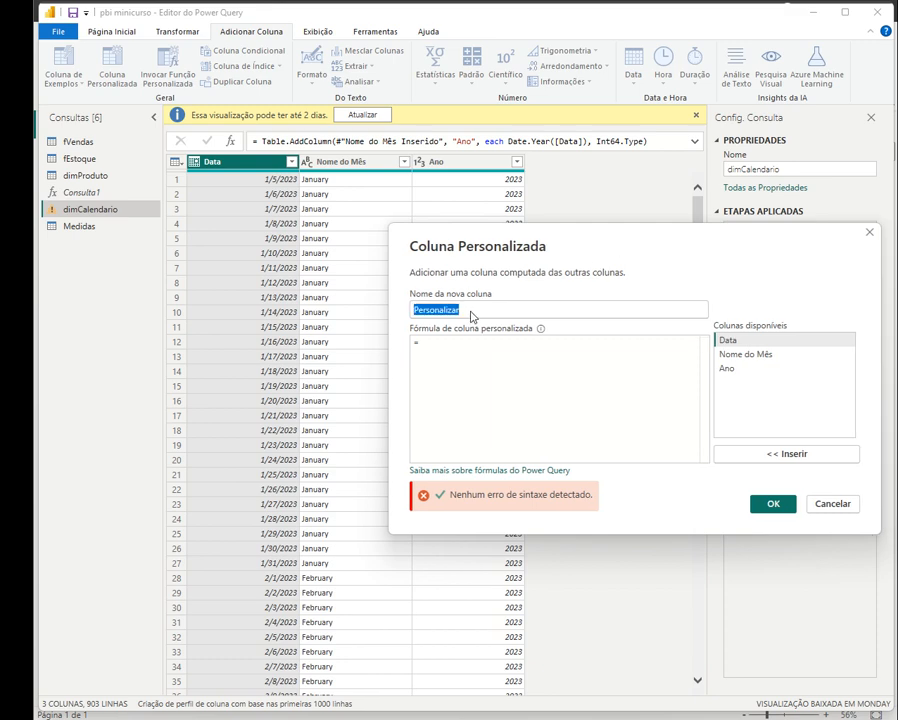
{"action": "type", "text": "DataHoje"}
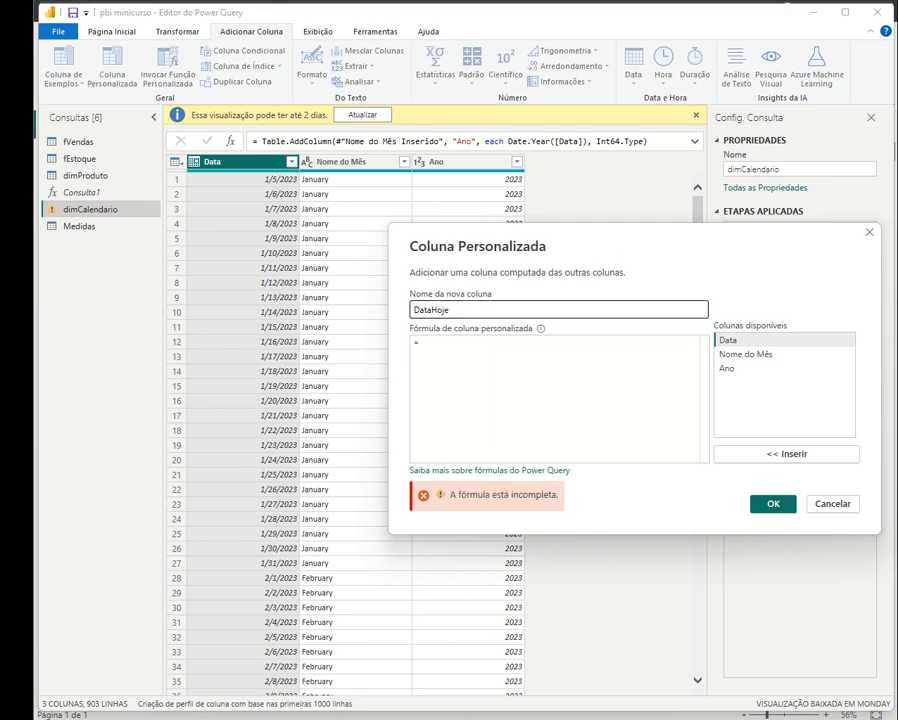
- Set the DataHoje column's formula to DateTime.LocalNow() and add the column to dimCalendario
{"action": "left_click", "coordinate": [481, 365]}
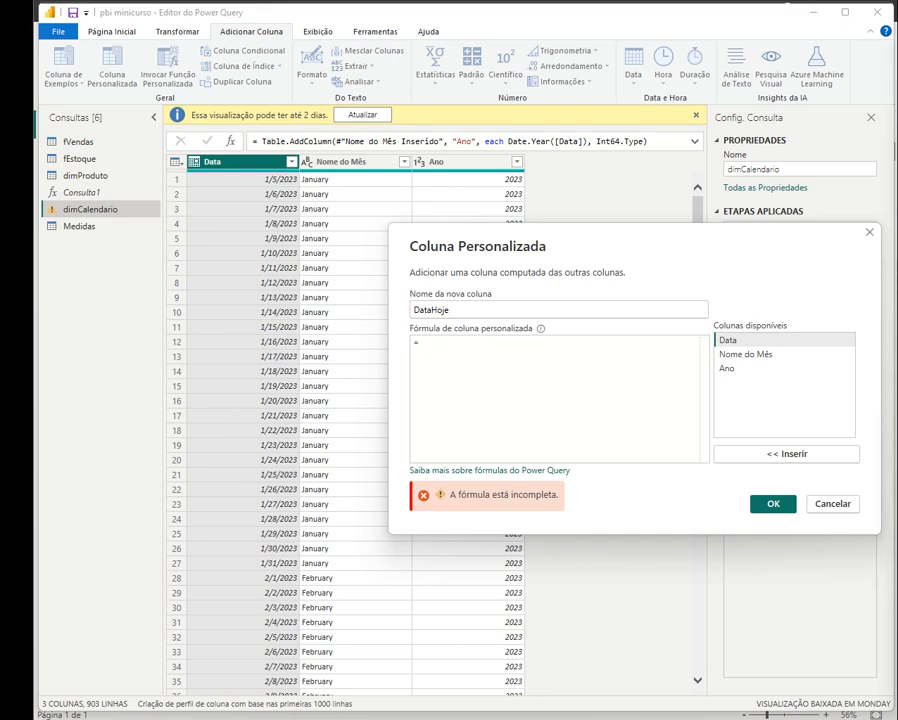
{"action": "left_click_drag", "start_coordinate": [651, 246], "coordinate": [583, 254]}
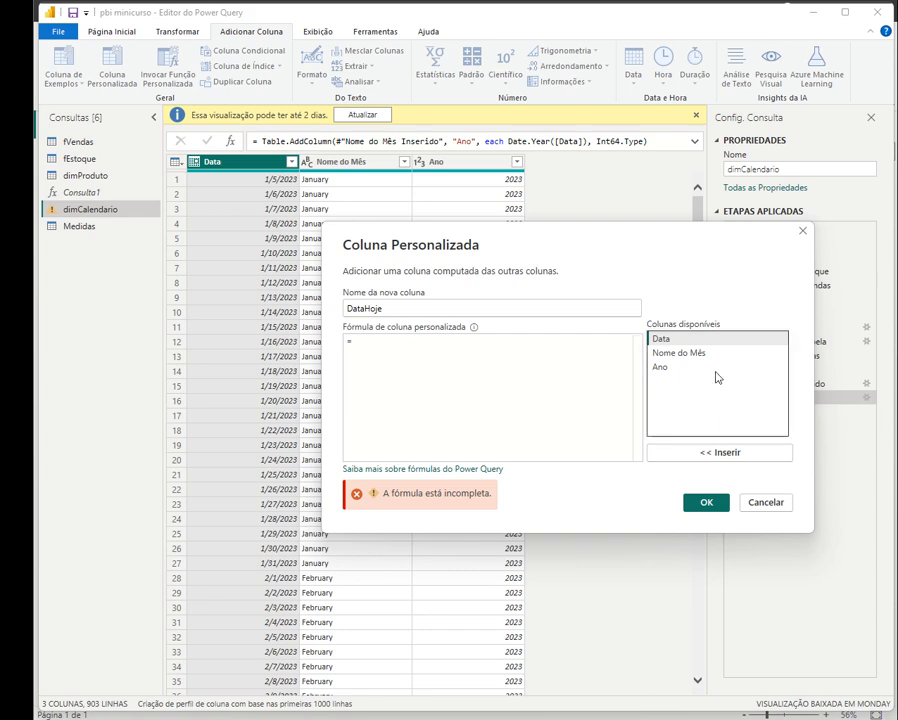
{"action": "type", "text": "DateTime.LocalNow"}
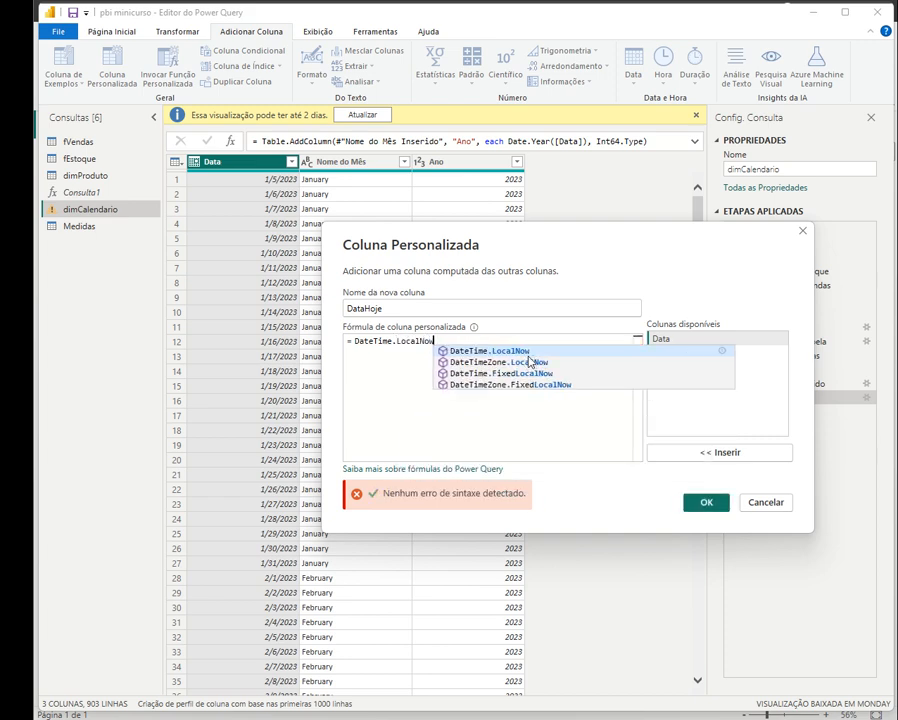
{"action": "type", "text": "()"}
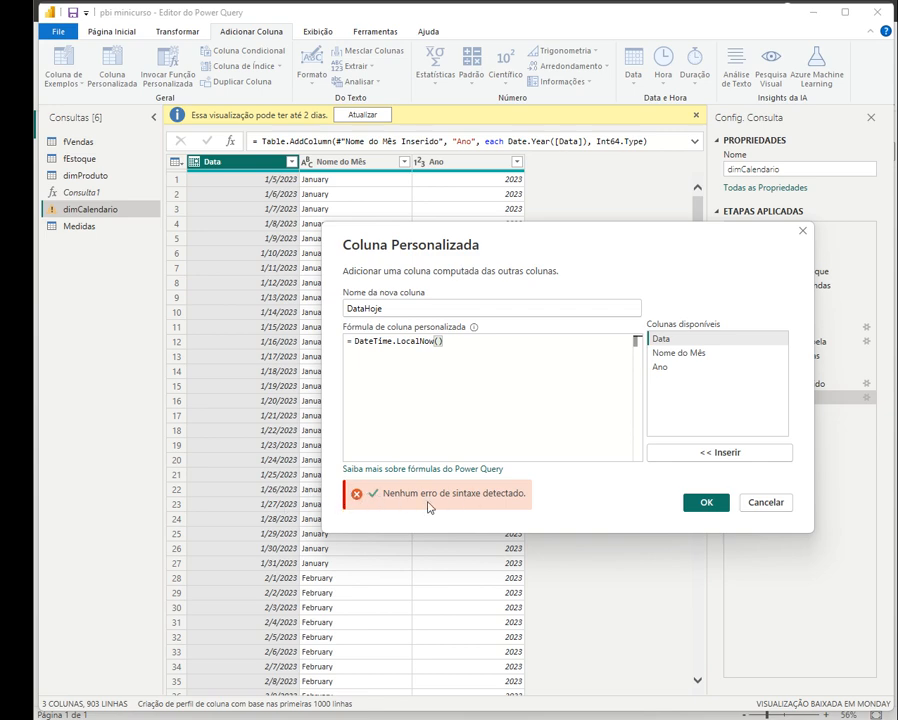
{"action": "left_click_drag", "start_coordinate": [444, 341], "coordinate": [406, 341]}
{"action": "left_click", "coordinate": [444, 341]}
{"action": "left_click", "coordinate": [695, 500]}
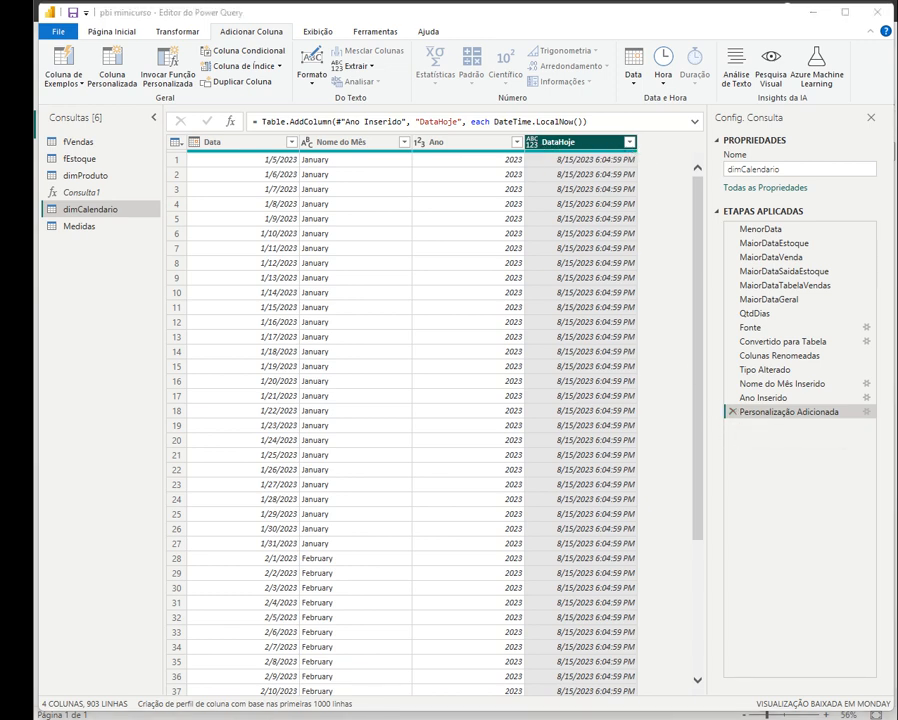
- Reduce the DataHoje column to the date only, then close the query editor and apply the changes
{"action": "left_click", "coordinate": [186, 32]}
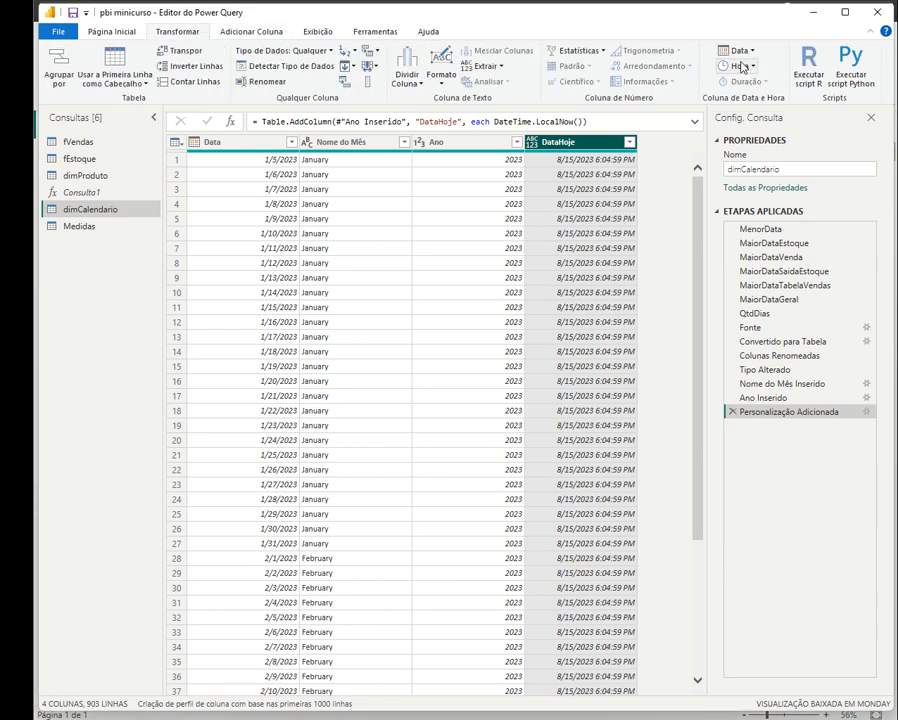
{"action": "left_click", "coordinate": [744, 51]}
{"action": "left_click", "coordinate": [760, 84]}
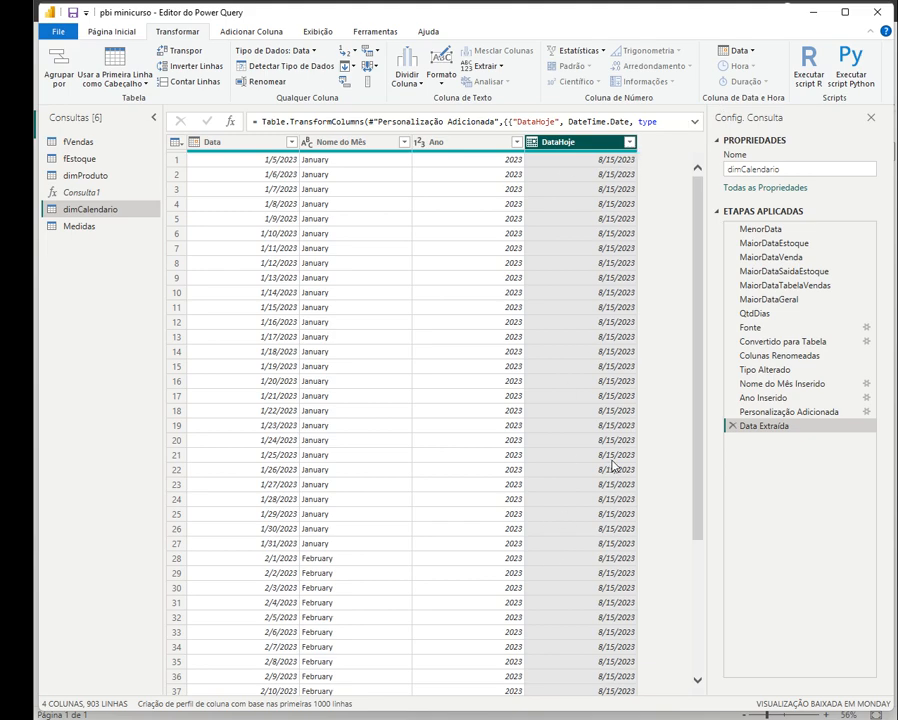
{"action": "scroll", "coordinate": [614, 466], "scroll_direction": "down", "scroll_amount": 20}
{"action": "scroll", "coordinate": [620, 460], "scroll_direction": "up", "scroll_amount": 20}
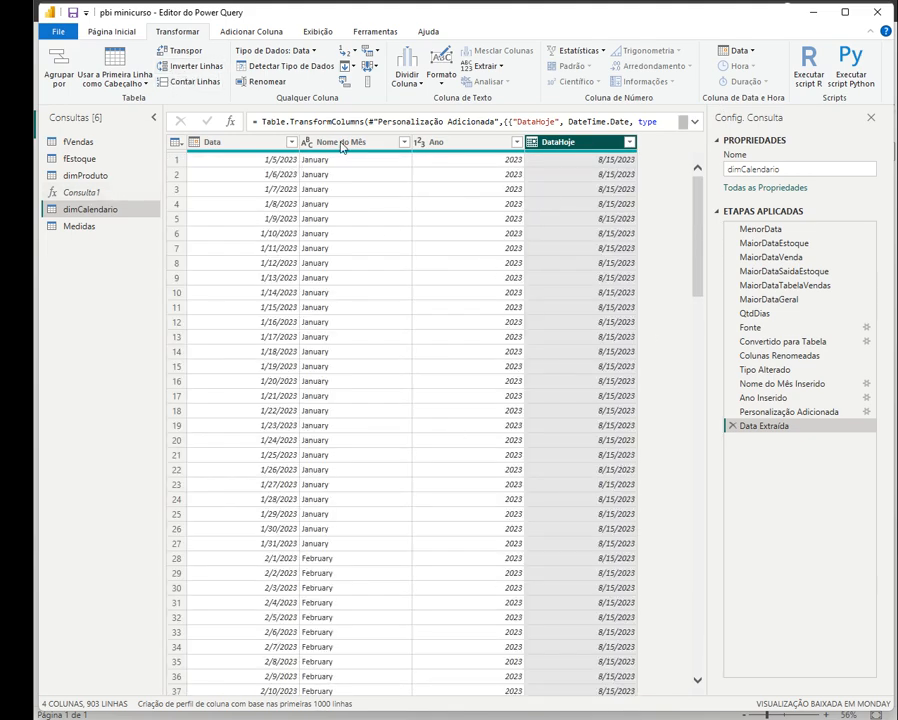
{"action": "left_click", "coordinate": [118, 31]}
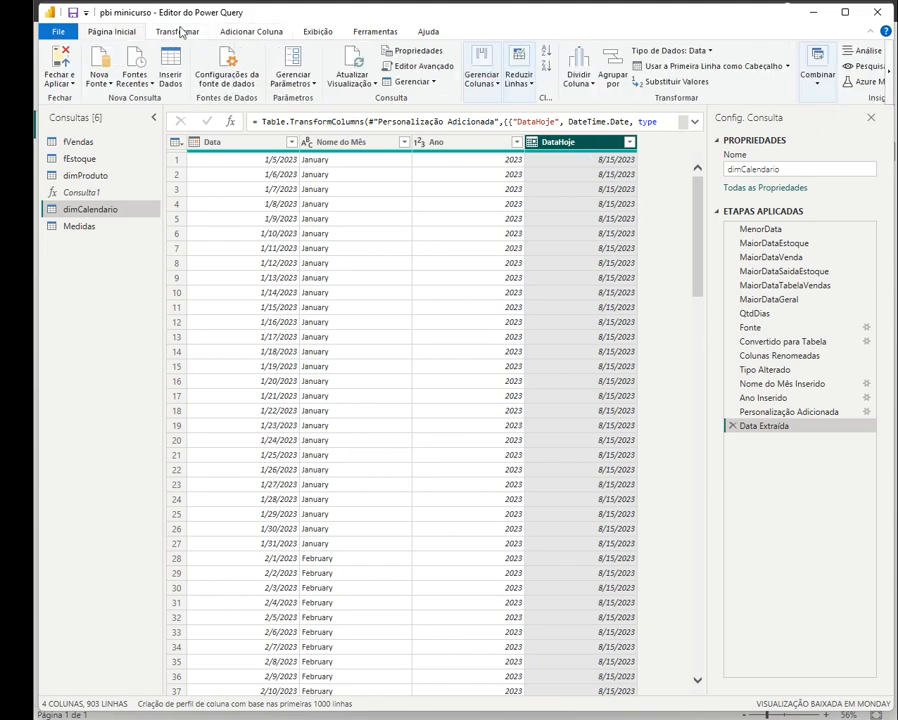
{"action": "left_click", "coordinate": [62, 60]}
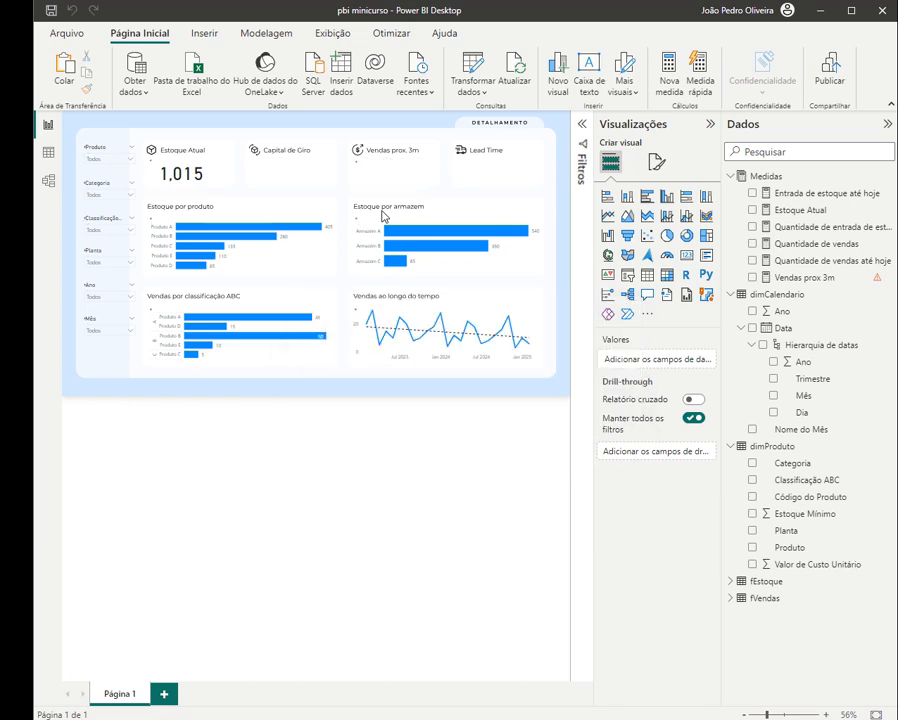
- In the Vendas prox 3m measure, replace TODAY() with dimCalendario[DataHoje] as the first DATEADD argument and commit the formula
{"action": "left_click", "coordinate": [770, 277]}
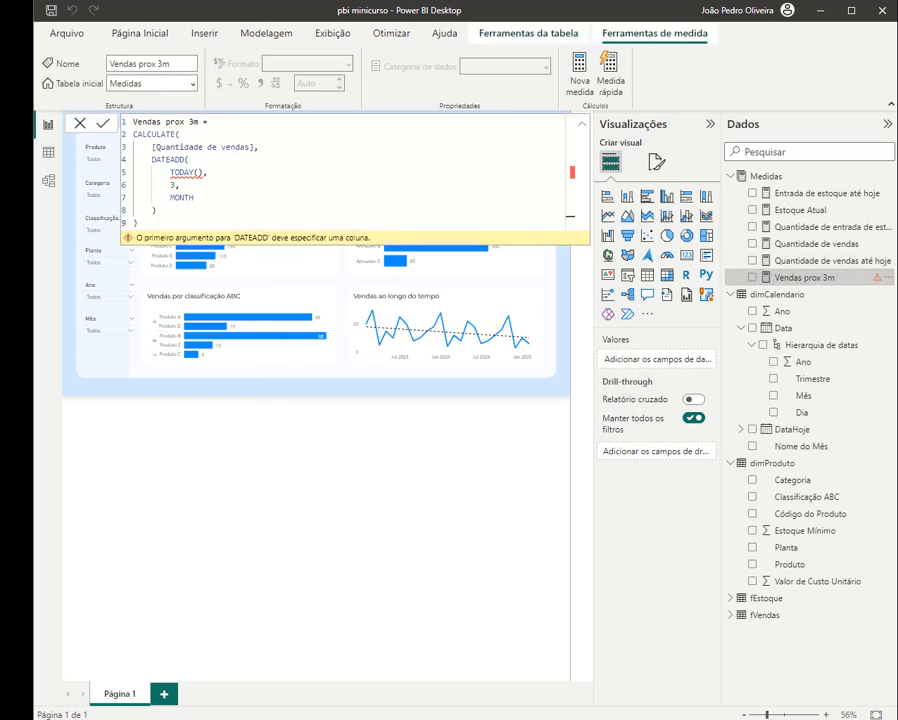
{"action": "left_click_drag", "start_coordinate": [170, 172], "coordinate": [205, 172]}
{"action": "type", "text": "dim"}
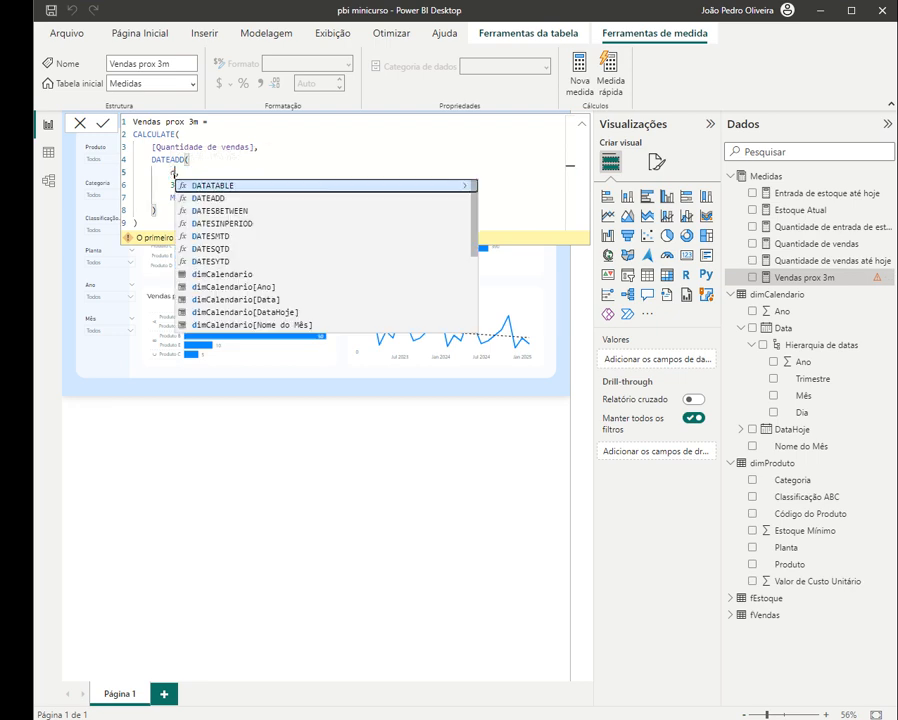
{"action": "key", "text": "Down"}
{"action": "key", "text": "Down"}
{"action": "key", "text": "Down"}
{"action": "key", "text": "Tab"}
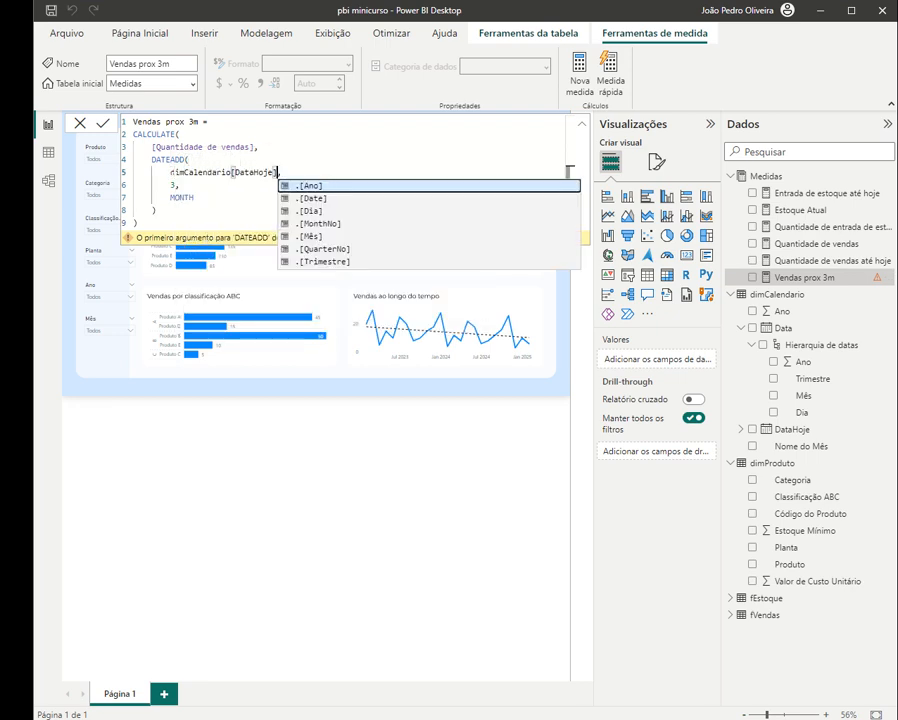
{"action": "key", "text": "Escape"}
{"action": "key", "text": "Return"}
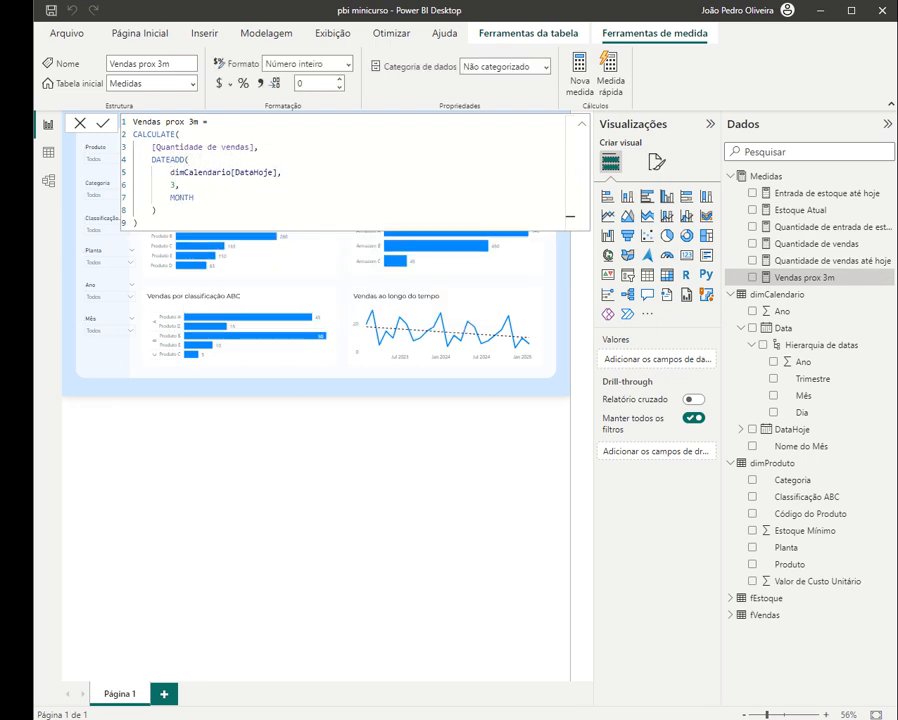
{"action": "left_click", "coordinate": [80, 123]}
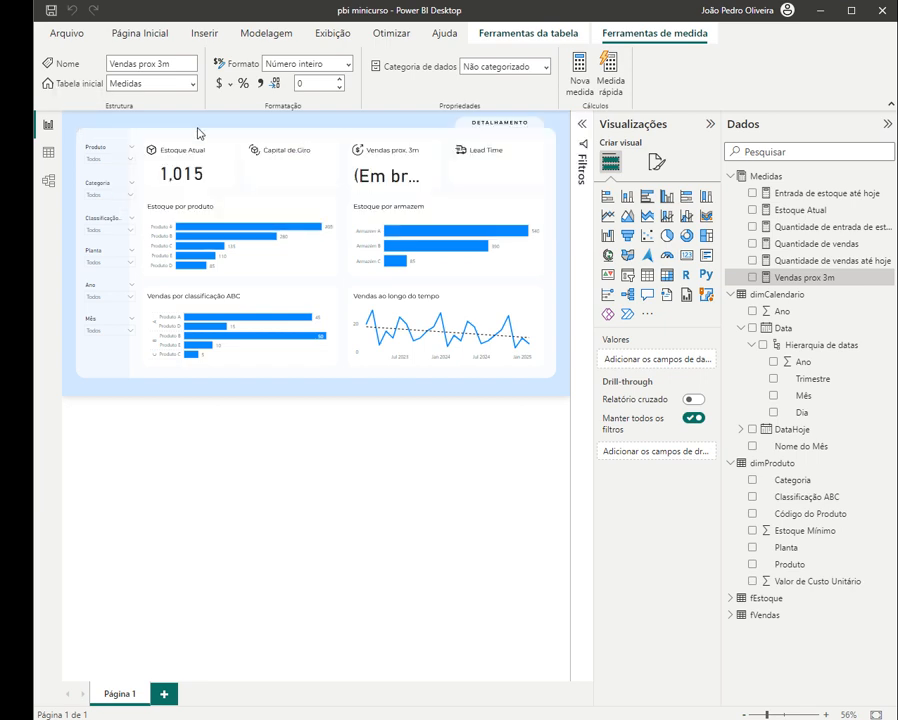
- Widen the Vendas prox. 3m card on the report page so its full value fits
{"action": "left_click", "coordinate": [376, 160]}
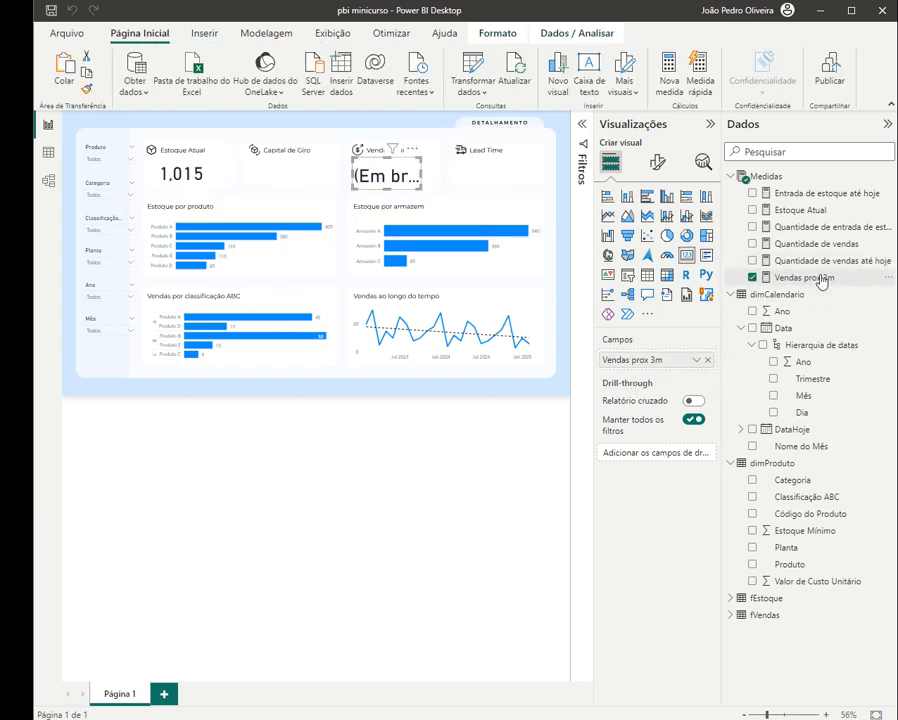
{"action": "left_click", "coordinate": [812, 278]}
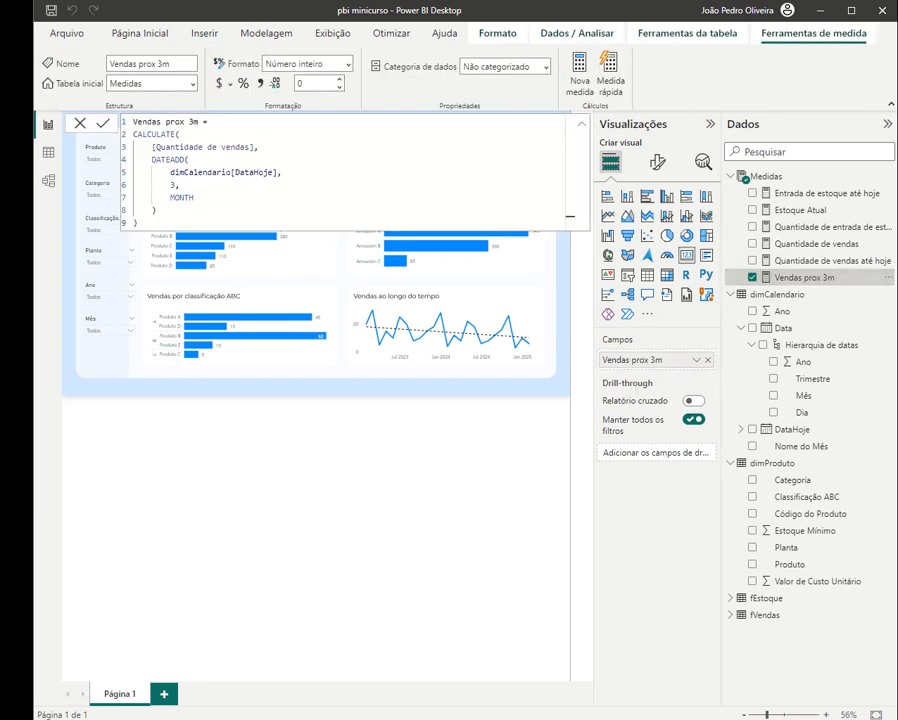
{"action": "left_click", "coordinate": [80, 123]}
{"action": "left_click_drag", "start_coordinate": [420, 178], "coordinate": [470, 189]}
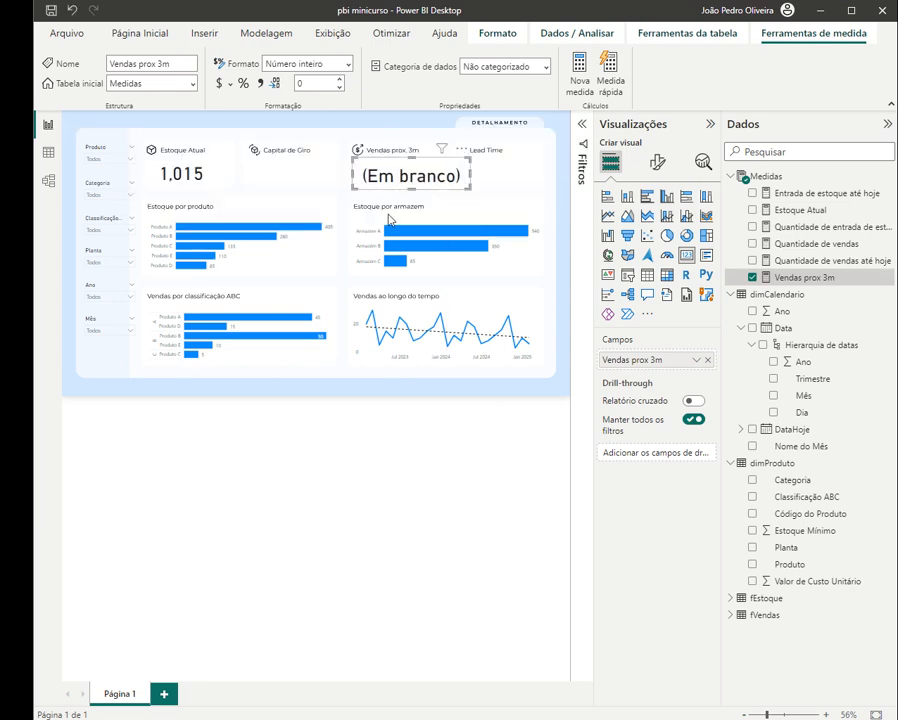
- Examine the DataHoje column against the Data column in the dimCalendario table data
{"action": "left_click", "coordinate": [47, 153]}
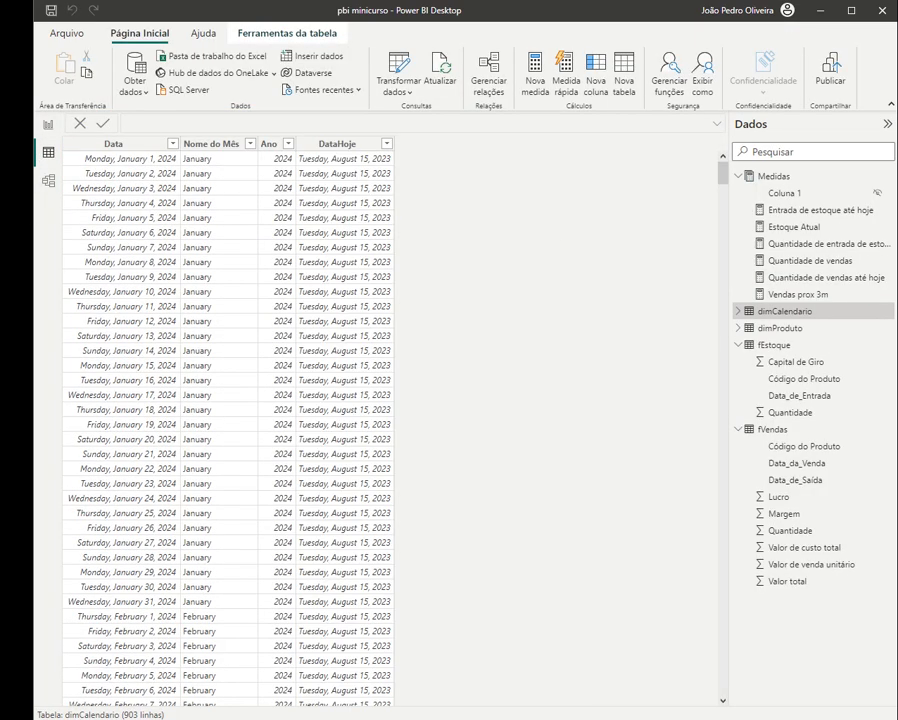
{"action": "left_click", "coordinate": [338, 143]}
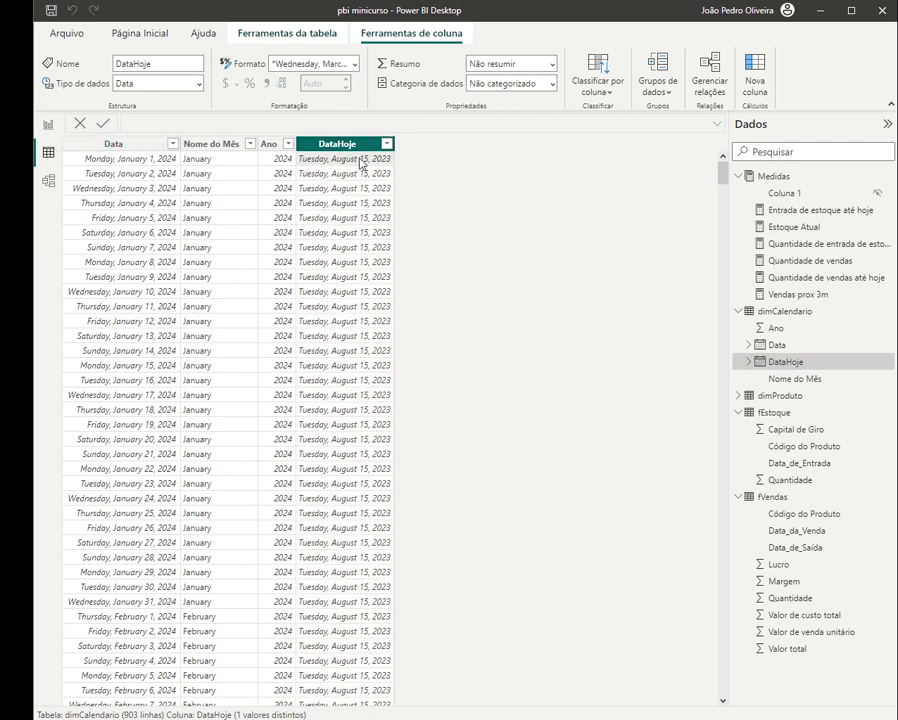
{"action": "scroll", "coordinate": [316, 460], "scroll_direction": "down", "scroll_amount": 20}
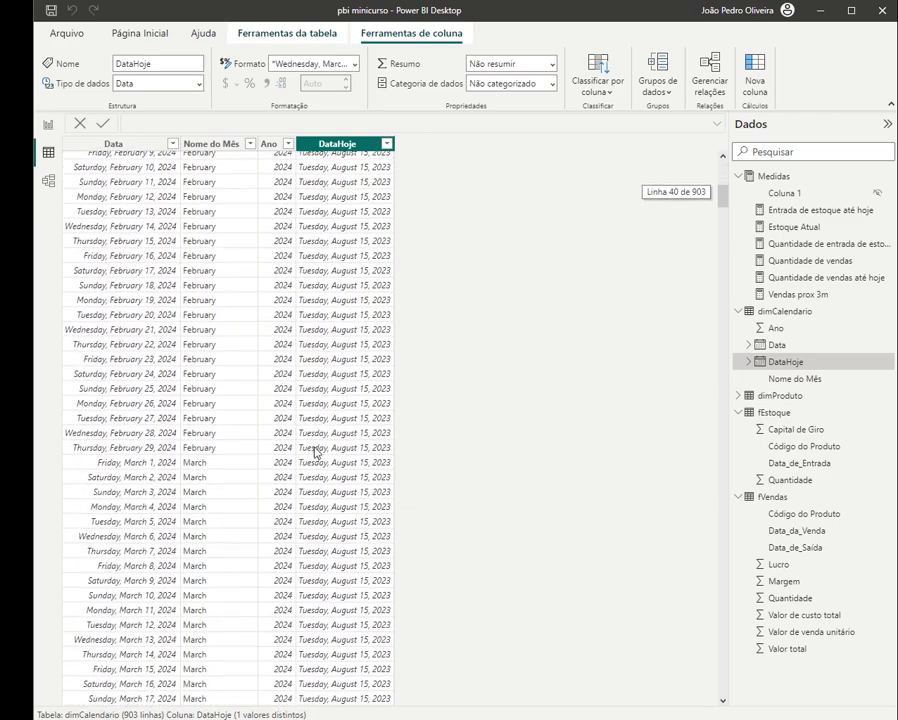
{"action": "scroll", "coordinate": [316, 456], "scroll_direction": "down", "scroll_amount": 4}
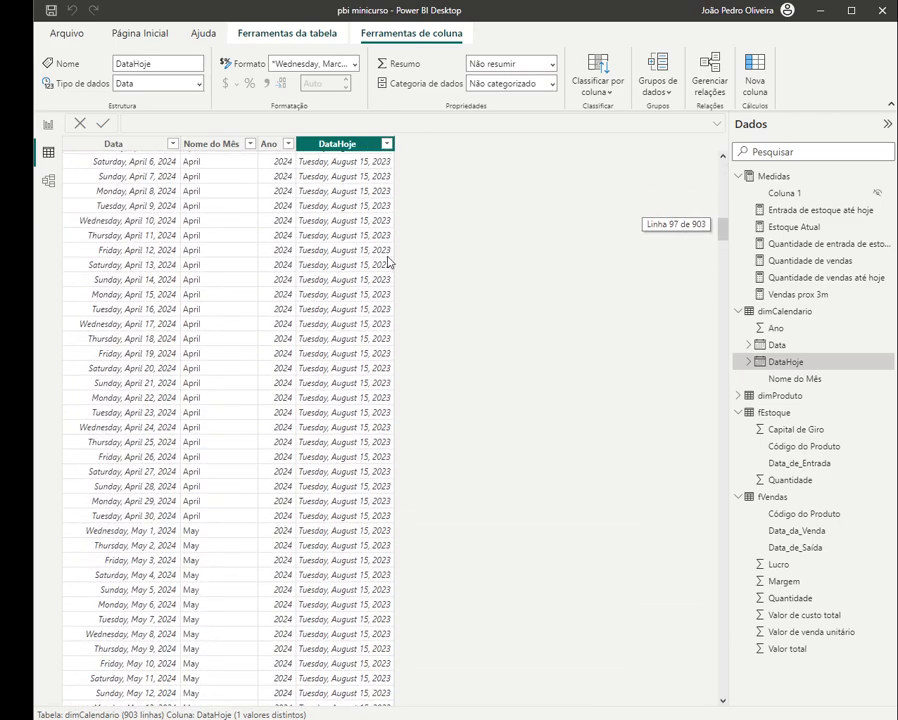
{"action": "scroll", "coordinate": [320, 270], "scroll_direction": "down", "scroll_amount": 20}
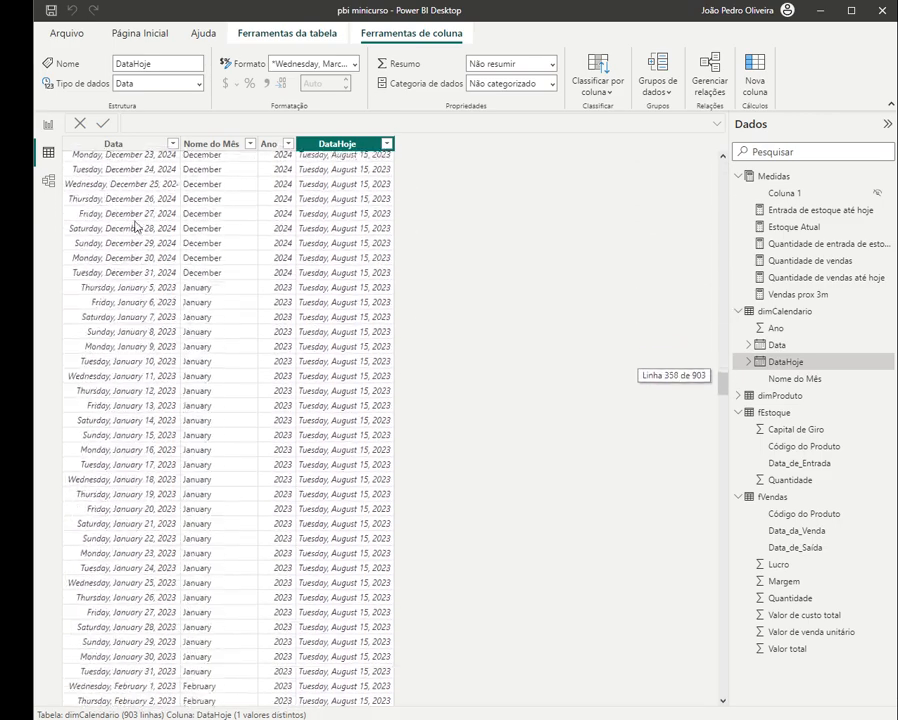
{"action": "scroll", "coordinate": [135, 227], "scroll_direction": "down", "scroll_amount": 1}
- Review the Vendas prox 3m formula and the relationships between the tables in the model
{"action": "left_click", "coordinate": [814, 296]}
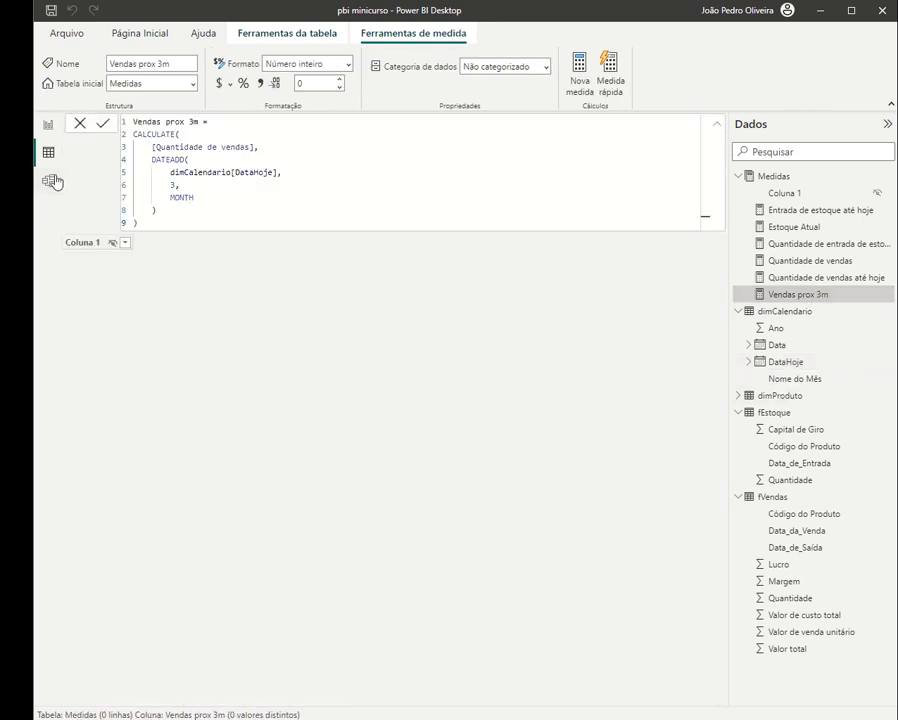
{"action": "left_click", "coordinate": [52, 182]}
{"action": "left_click", "coordinate": [79, 123]}
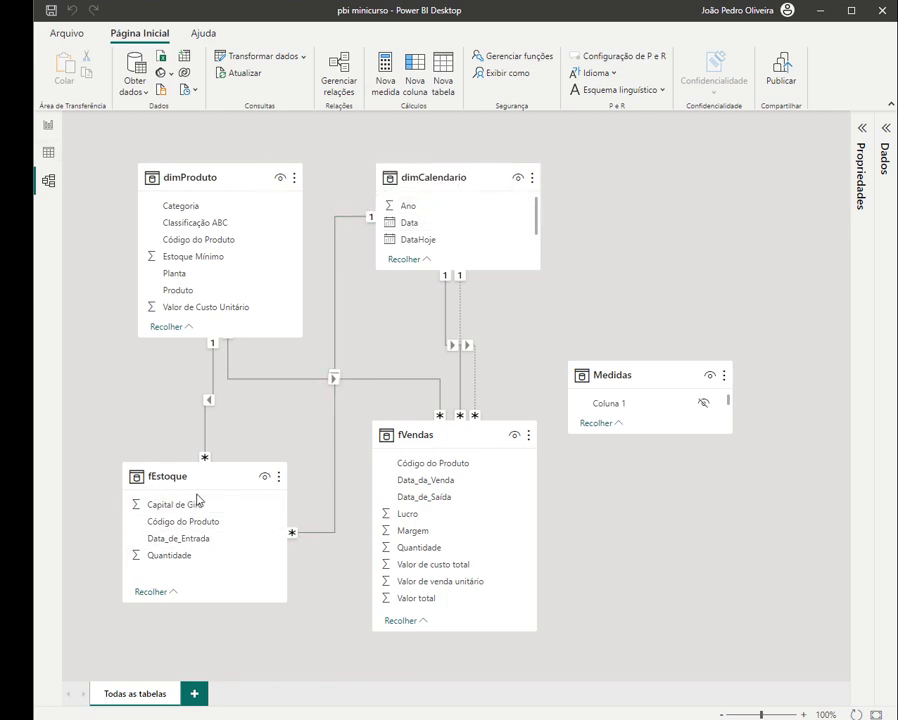
{"action": "left_click", "coordinate": [48, 152]}
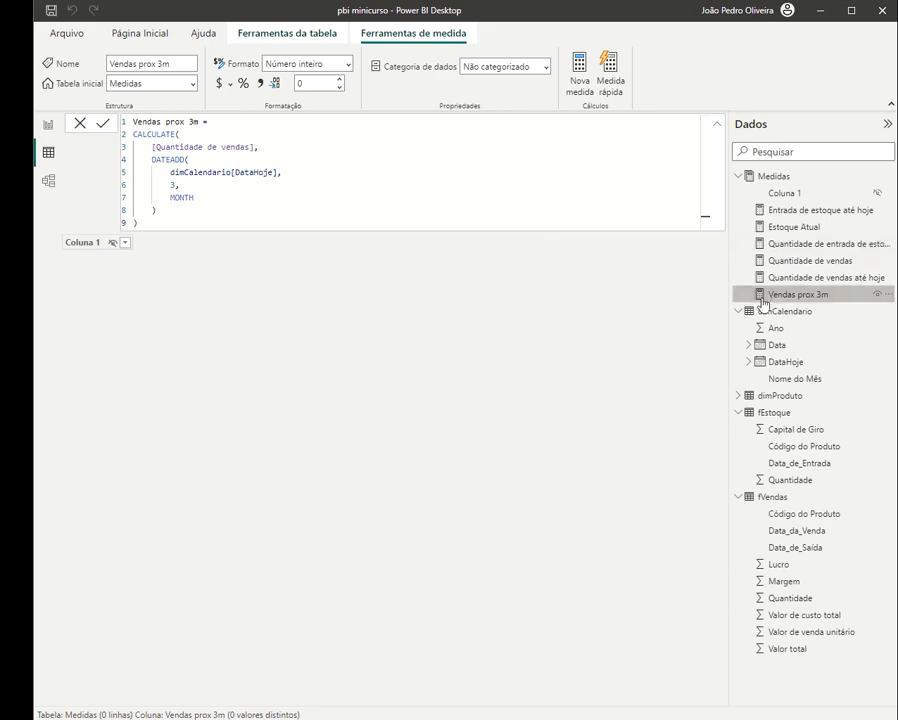
- Filter the DataHoje column in the dimCalendario table data, leaving out Tuesday, August 15, 2023, to check its values
{"action": "left_click", "coordinate": [792, 320]}
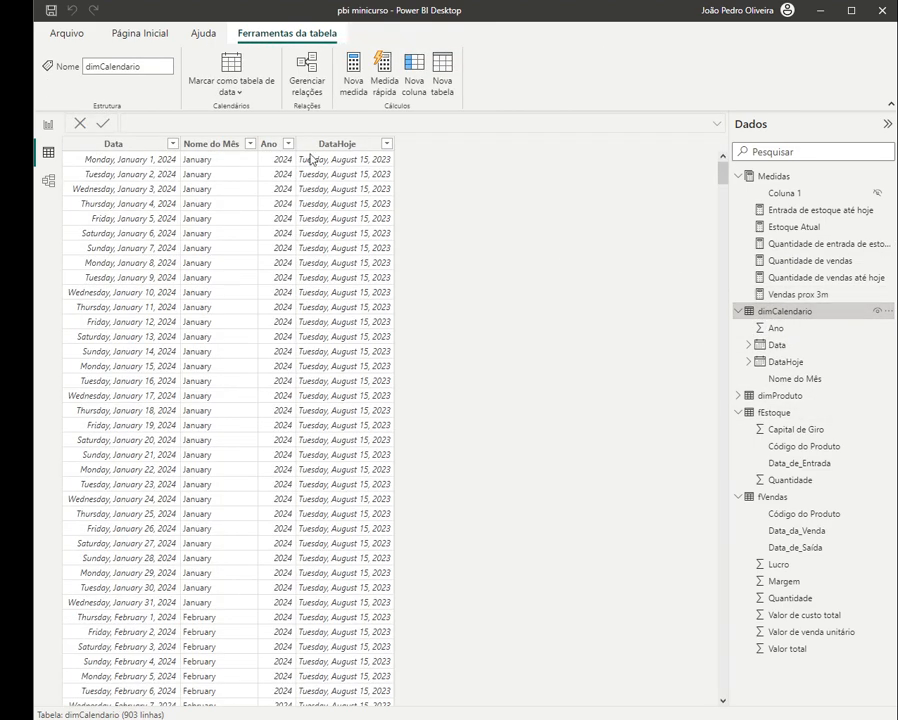
{"action": "left_click", "coordinate": [358, 143]}
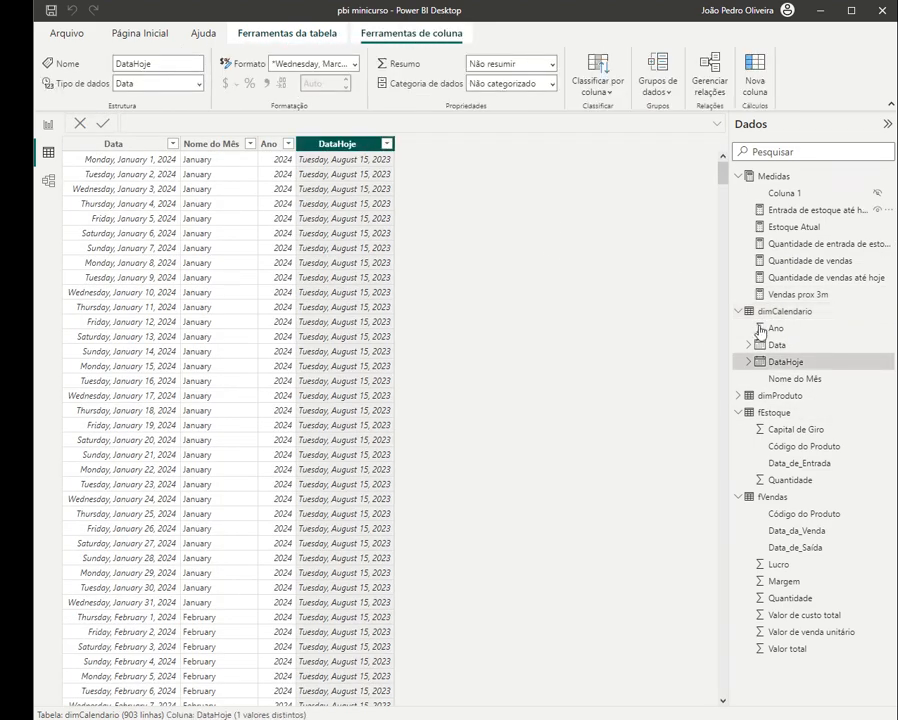
{"action": "left_click", "coordinate": [386, 143]}
{"action": "left_click", "coordinate": [440, 280]}
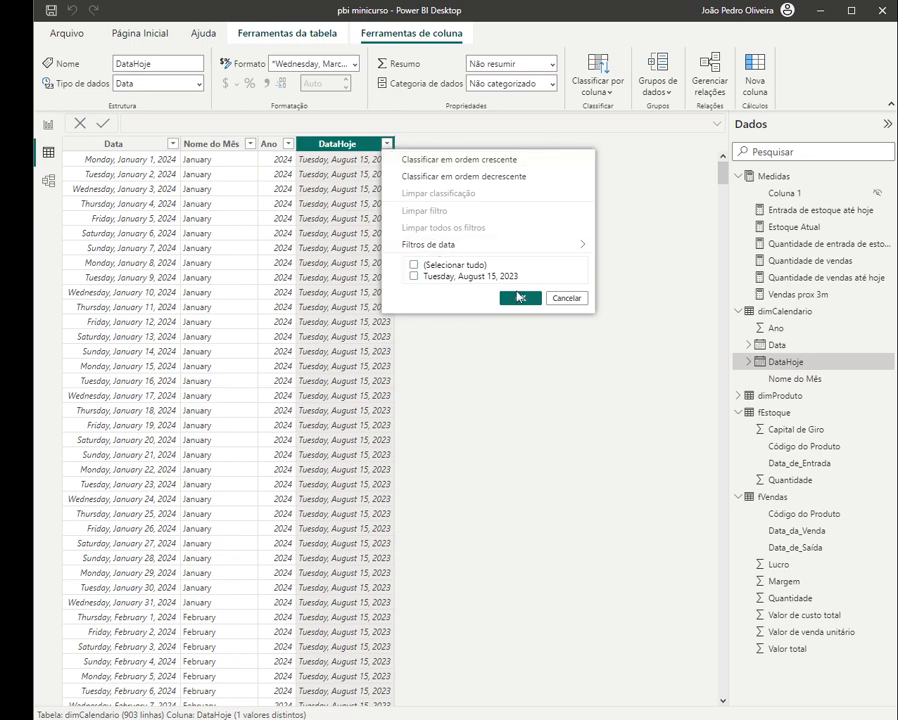
{"action": "left_click", "coordinate": [518, 298]}
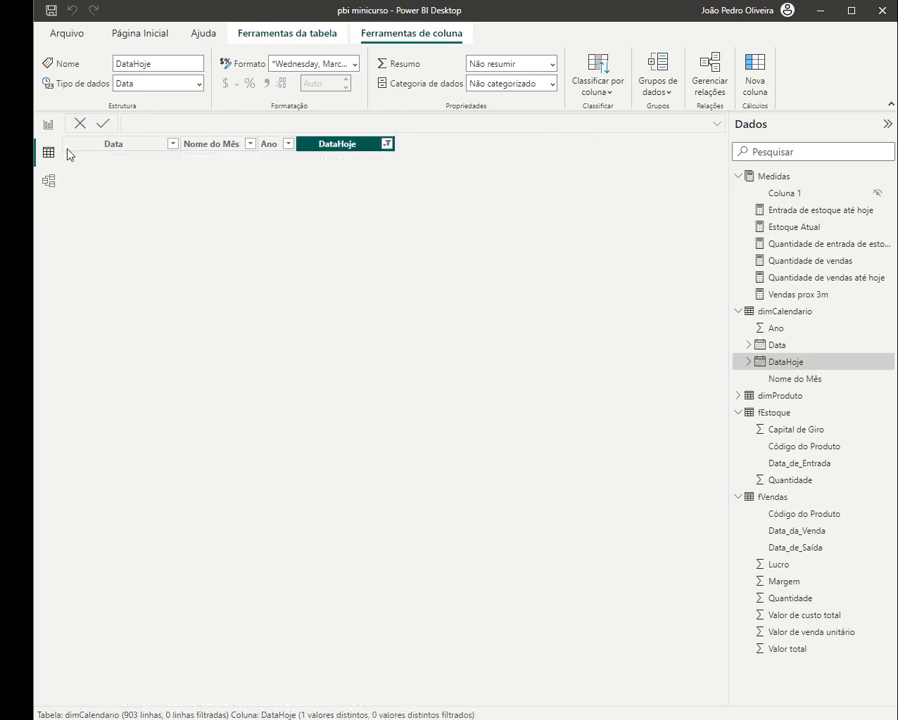
- Go back to the report and open the dimCalendario query in the Power Query editor
{"action": "left_click", "coordinate": [47, 124]}
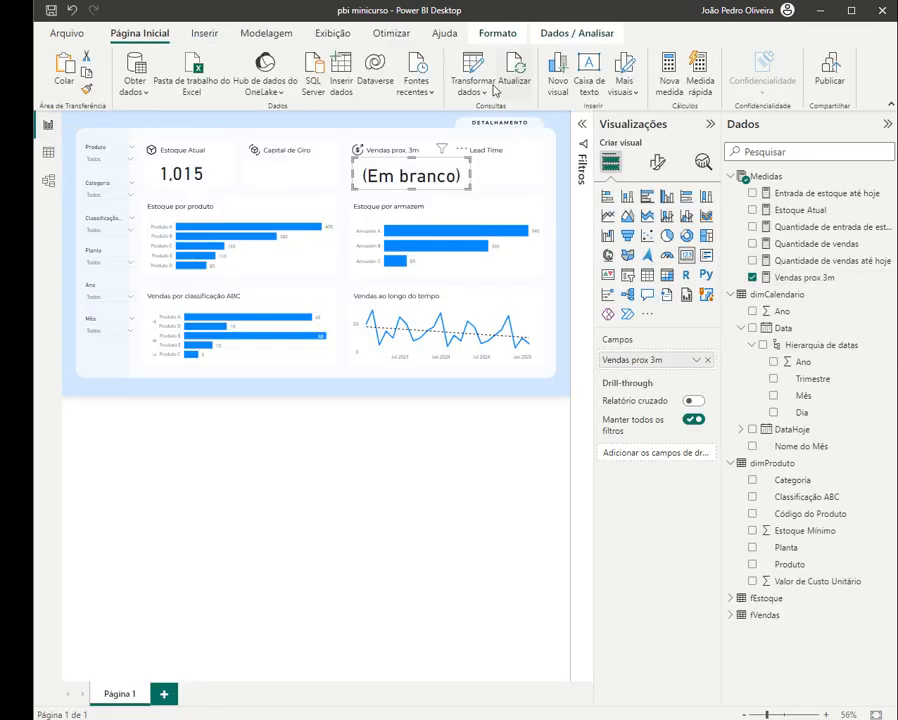
{"action": "left_click", "coordinate": [482, 72]}
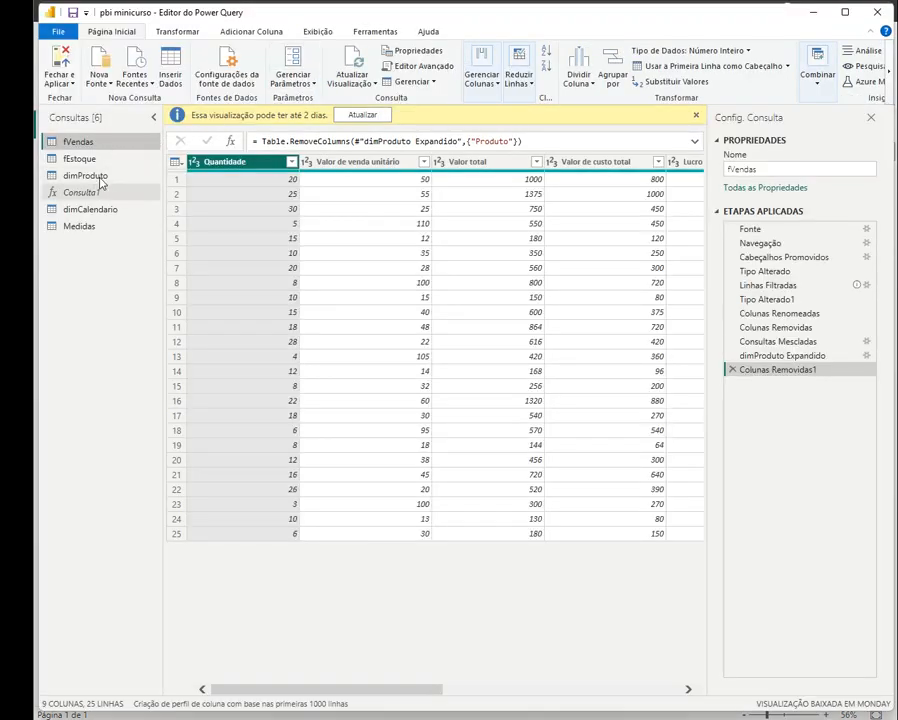
{"action": "left_click", "coordinate": [95, 210]}
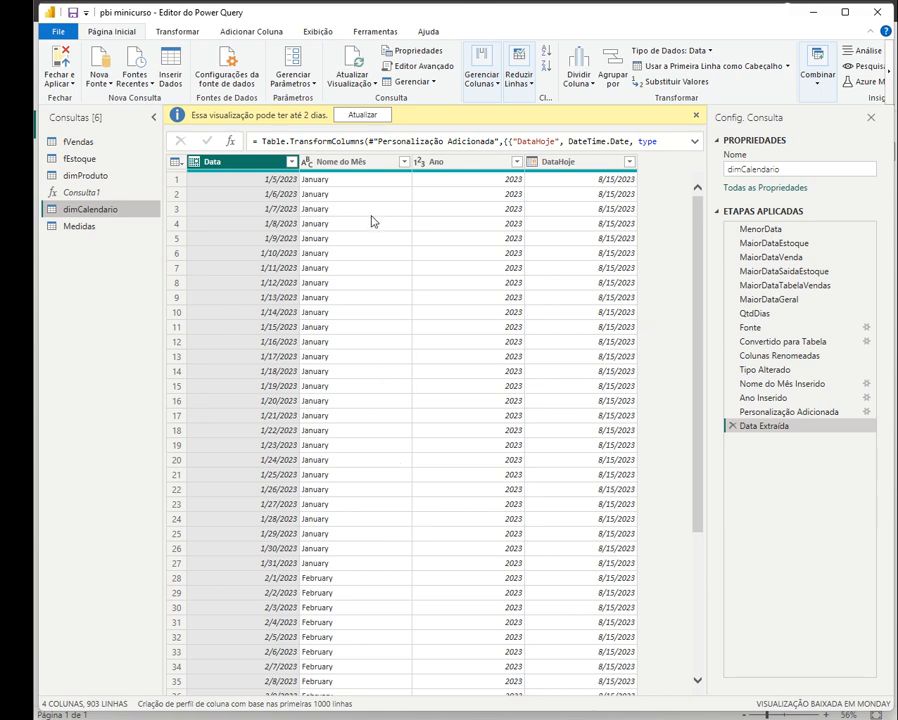
{"action": "left_click", "coordinate": [252, 30]}
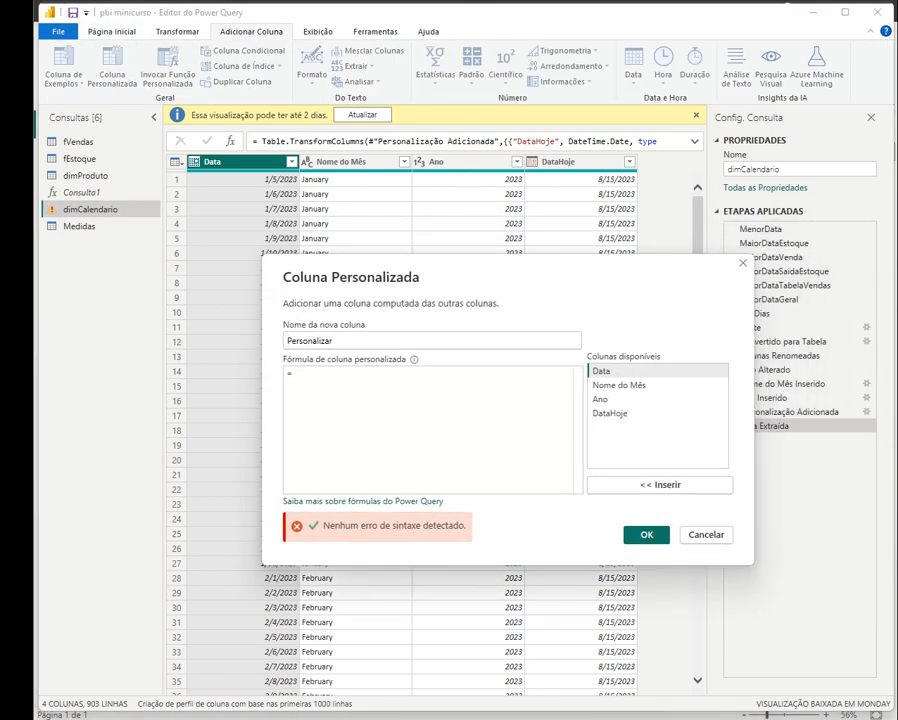
{"action": "type", "text": "if"}
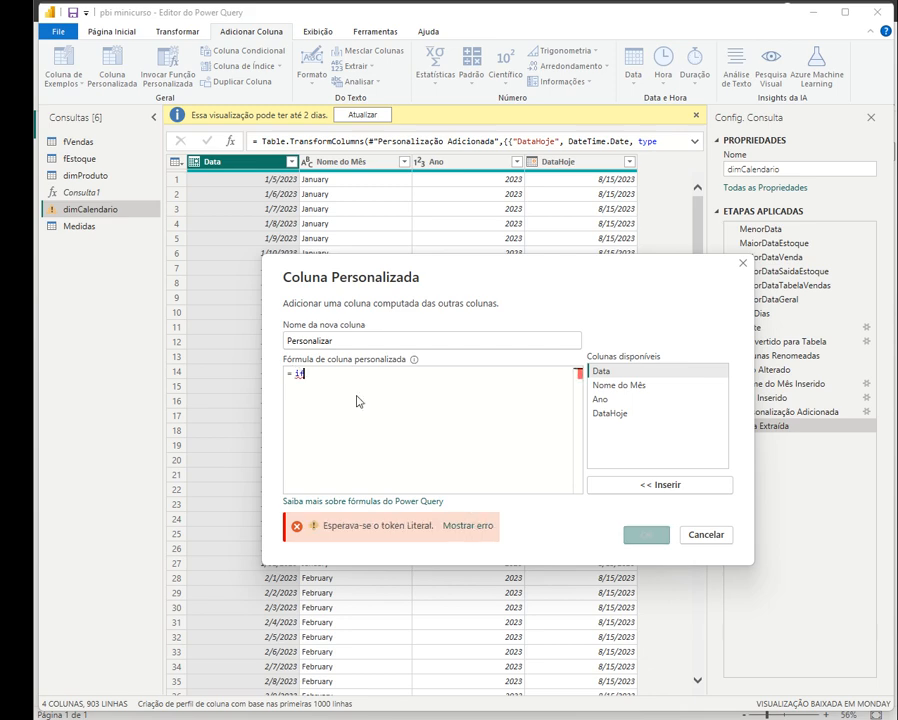
{"action": "double_click", "coordinate": [605, 371]}
{"action": "type", "text": "s"}
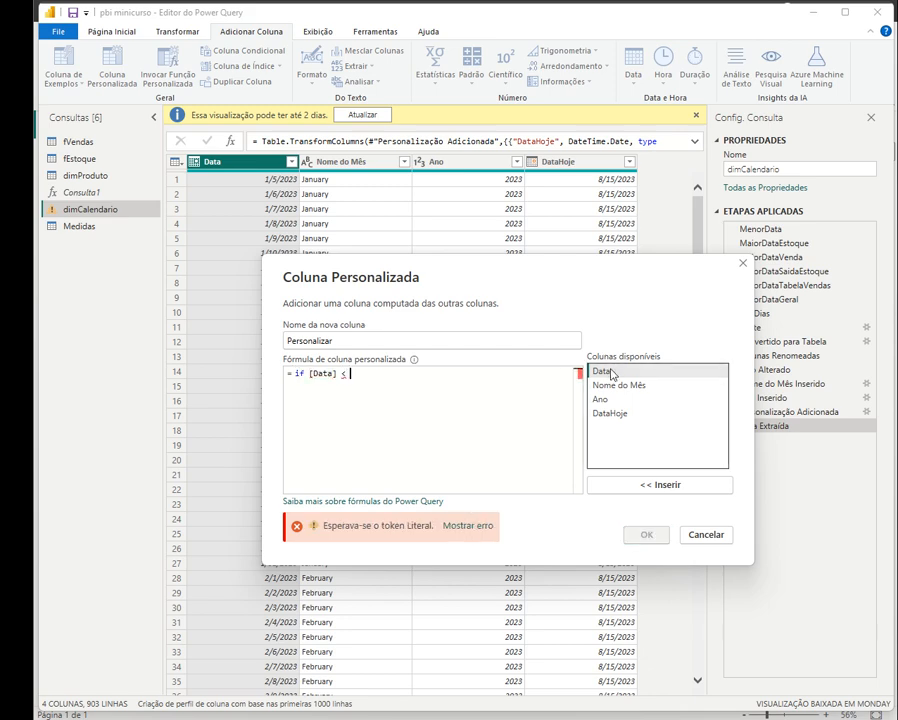
{"action": "left_click", "coordinate": [741, 265]}
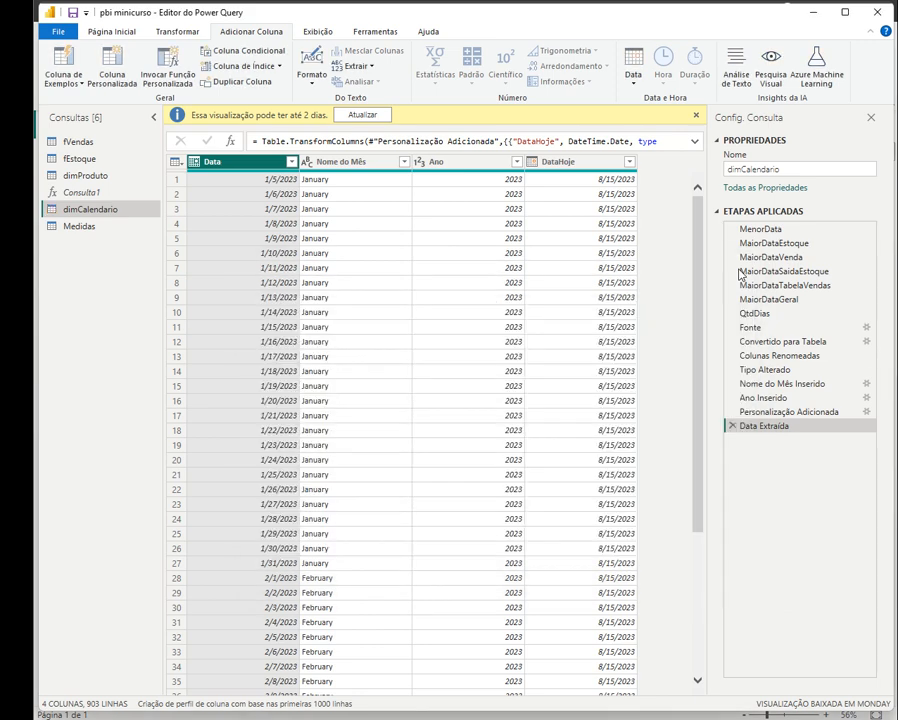
{"action": "left_click", "coordinate": [603, 195]}
{"action": "left_click", "coordinate": [633, 70]}
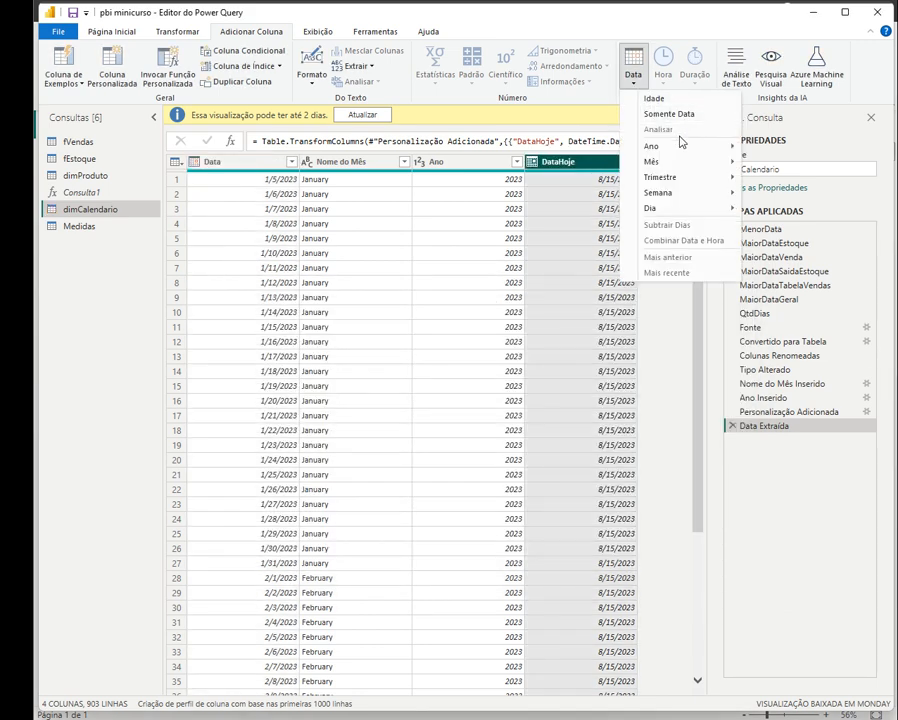
{"action": "left_click", "coordinate": [217, 163]}
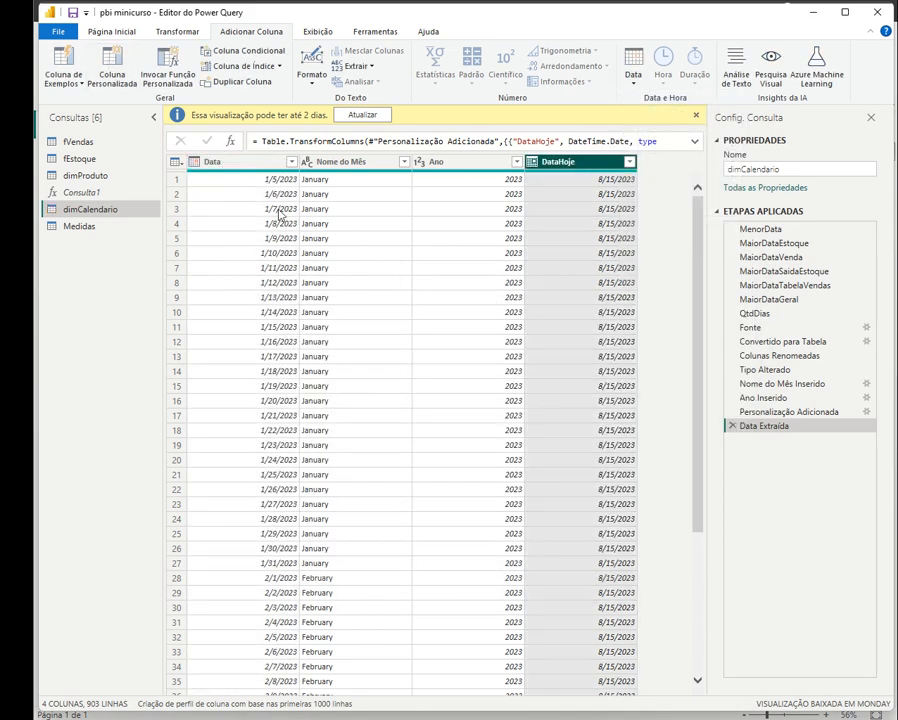
- Start a custom column in dimCalendario and name it FlagMenorQueHoje
{"action": "left_click", "coordinate": [112, 64]}
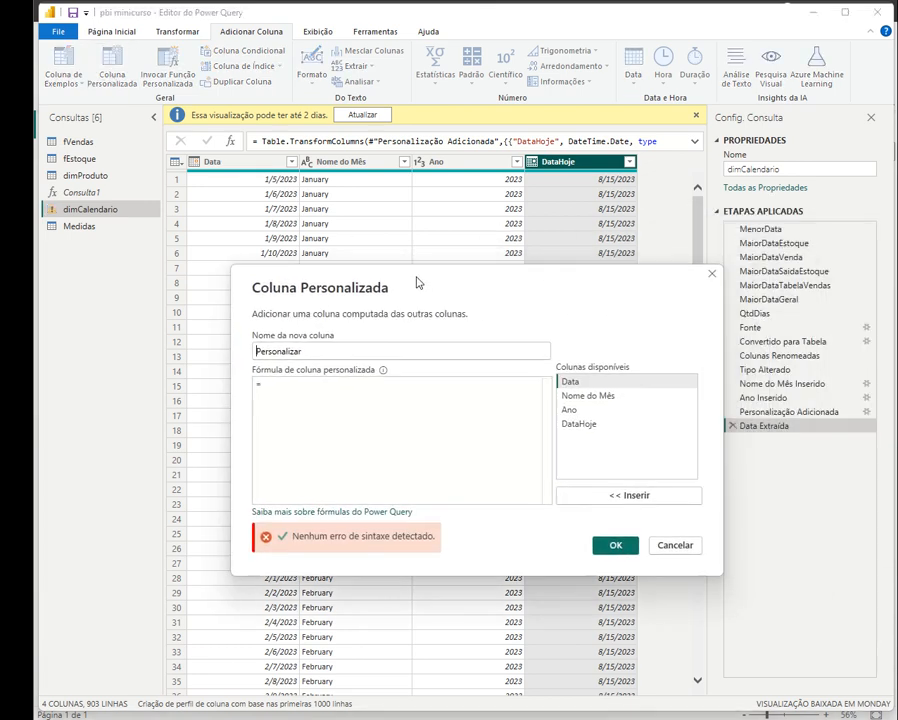
{"action": "double_click", "coordinate": [268, 351]}
{"action": "type", "text": "F;ag"}
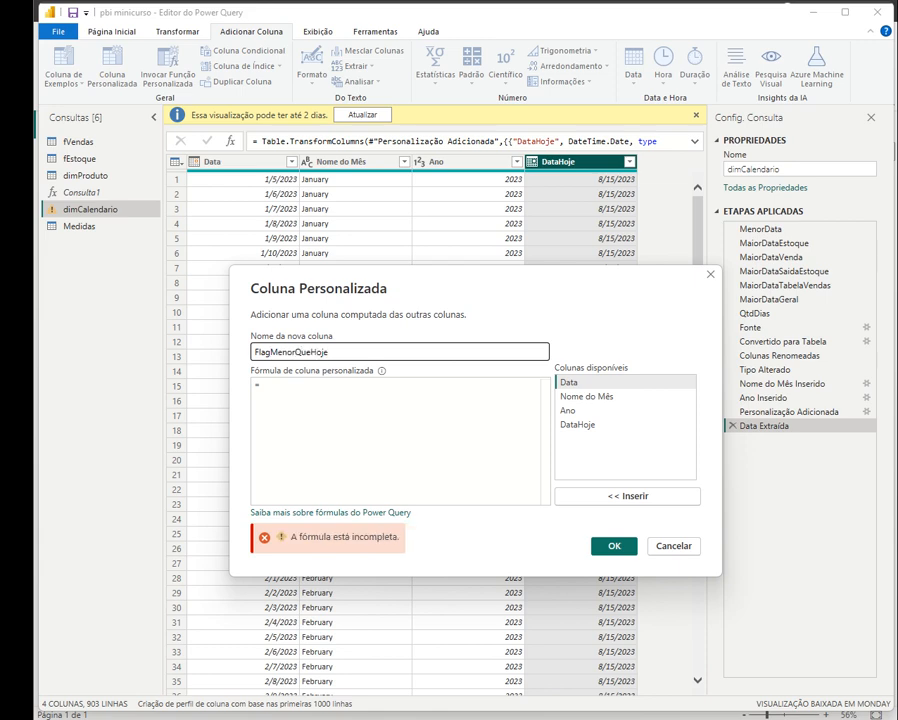
{"action": "left_click", "coordinate": [333, 412]}
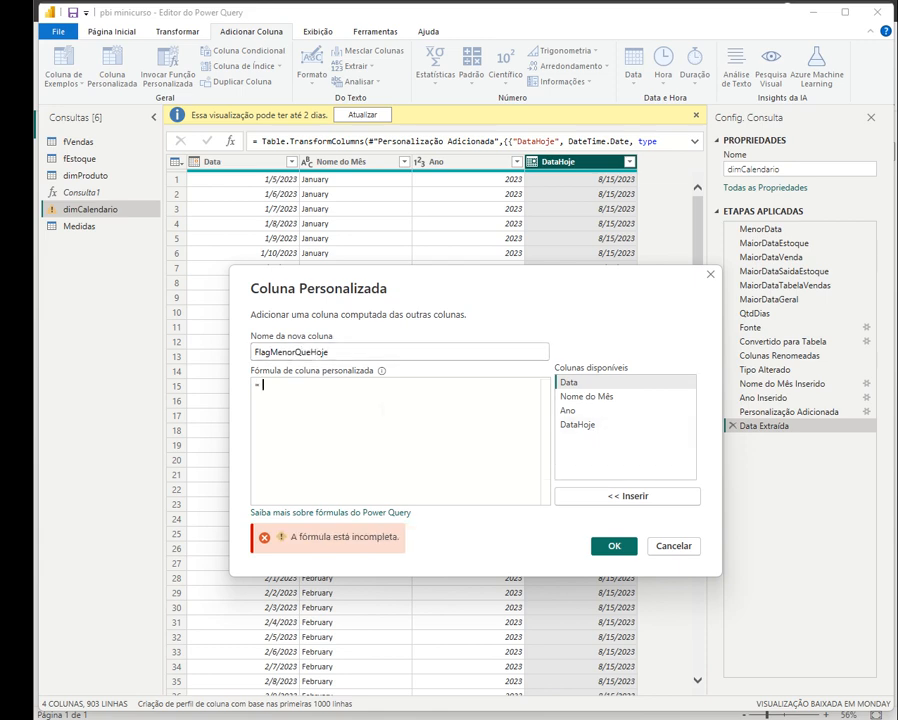
{"action": "left_click", "coordinate": [575, 384]}
{"action": "double_click", "coordinate": [587, 386]}
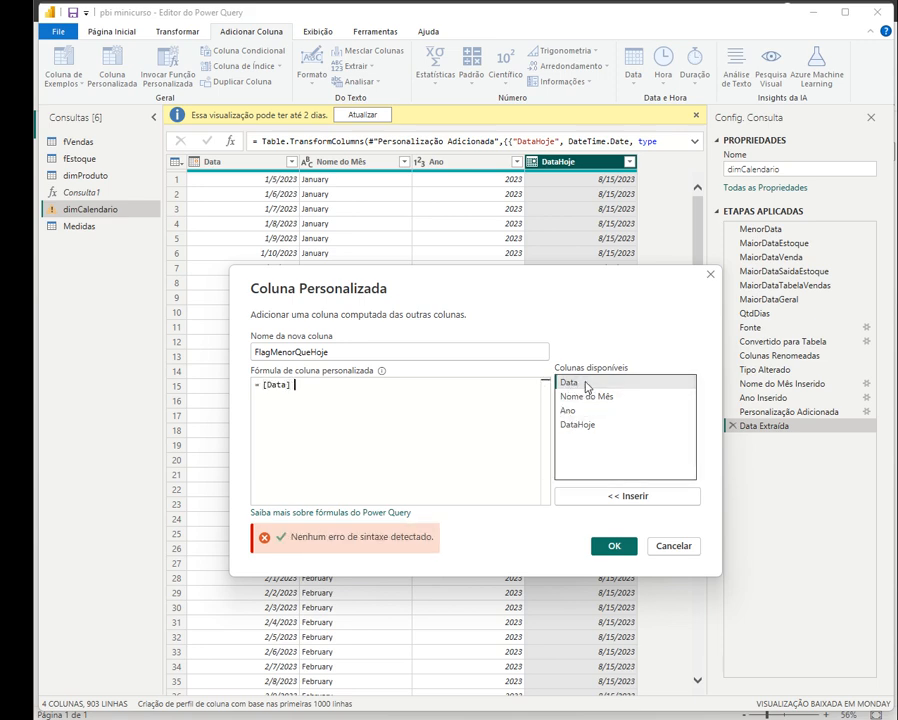
{"action": "key", "text": "BackSpace"}
{"action": "key", "text": "BackSpace"}
{"action": "key", "text": "BackSpace"}
{"action": "key", "text": "BackSpace"}
{"action": "key", "text": "BackSpace"}
{"action": "key", "text": "BackSpace"}
- Create FlagMenorQueHoje with the formula if [Data] <= [DataHoje] then 1 else 0, and set its data type to whole number
{"action": "type", "text": "if"}
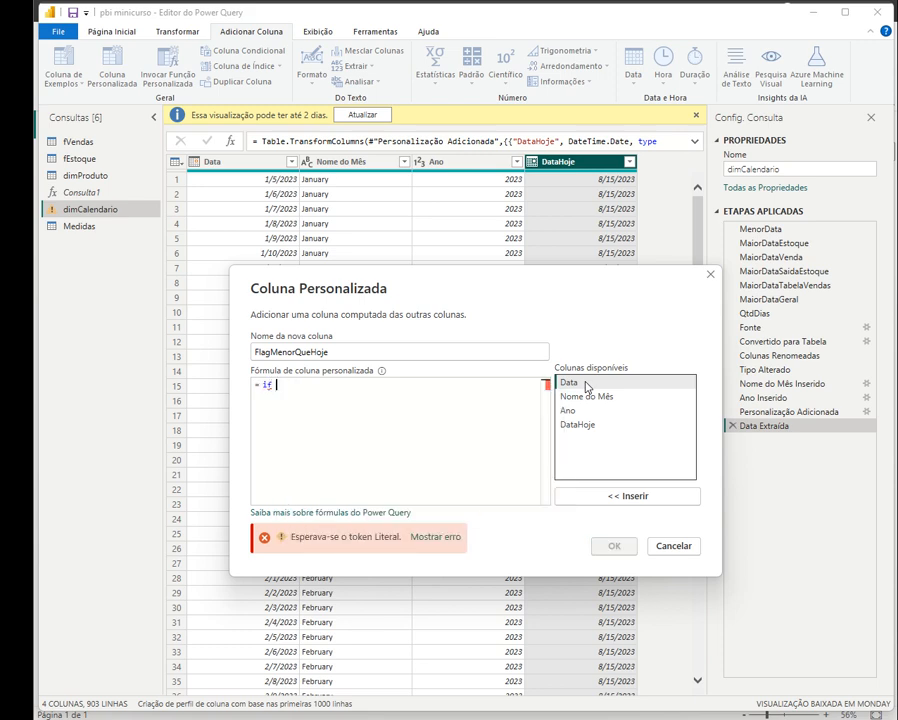
{"action": "double_click", "coordinate": [587, 386]}
{"action": "type", "text": ">"}
{"action": "key", "text": "BackSpace"}
{"action": "type", "text": "<="}
{"action": "double_click", "coordinate": [577, 425]}
{"action": "type", "text": "[DataHo"}
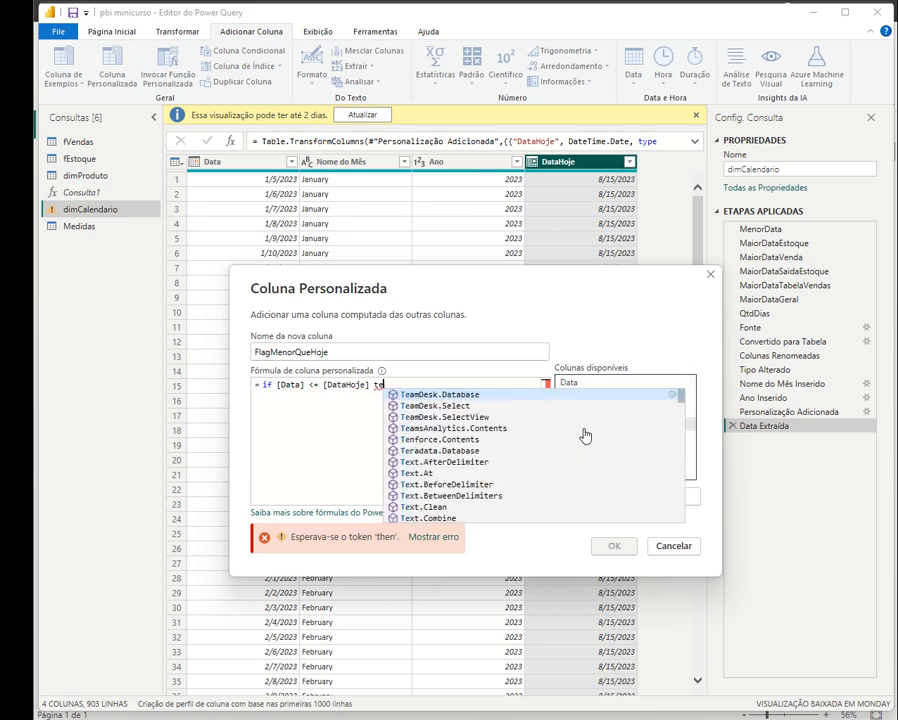
{"action": "type", "text": "je] t"}
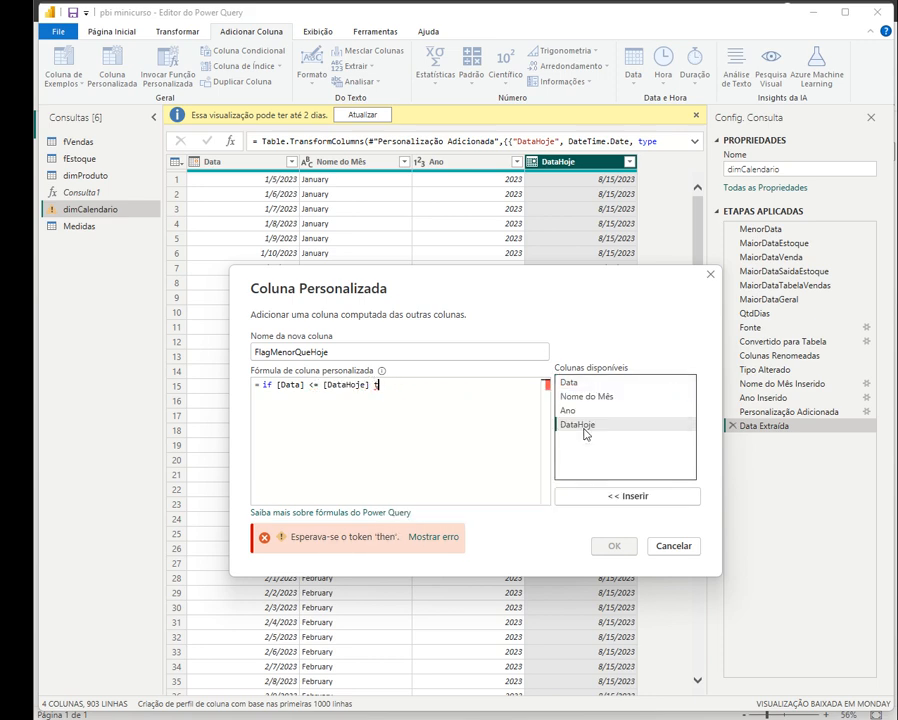
{"action": "type", "text": "hen 1 else 0"}
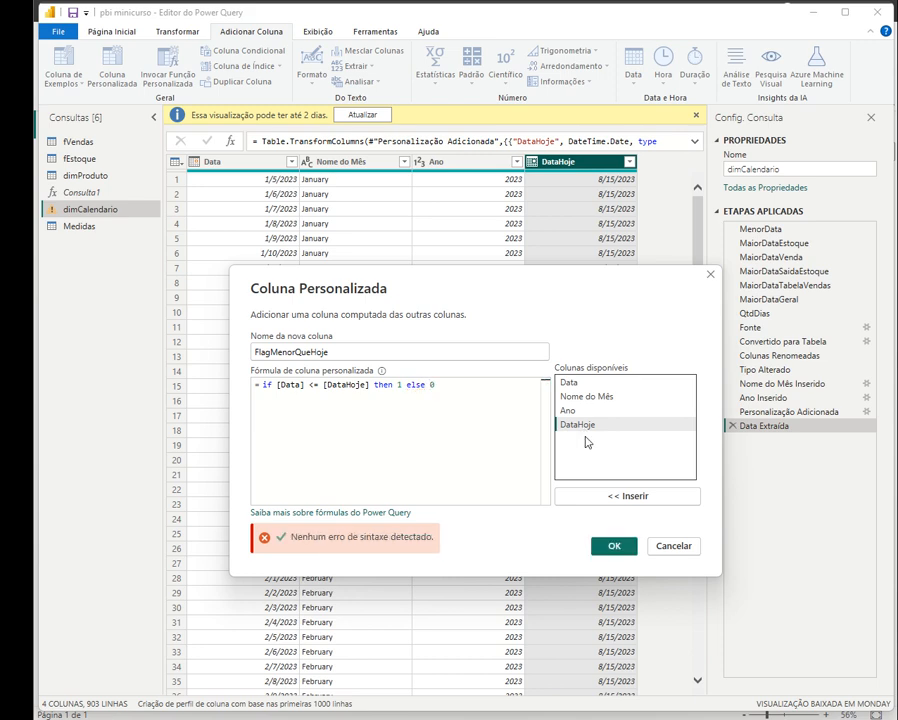
{"action": "left_click", "coordinate": [613, 545]}
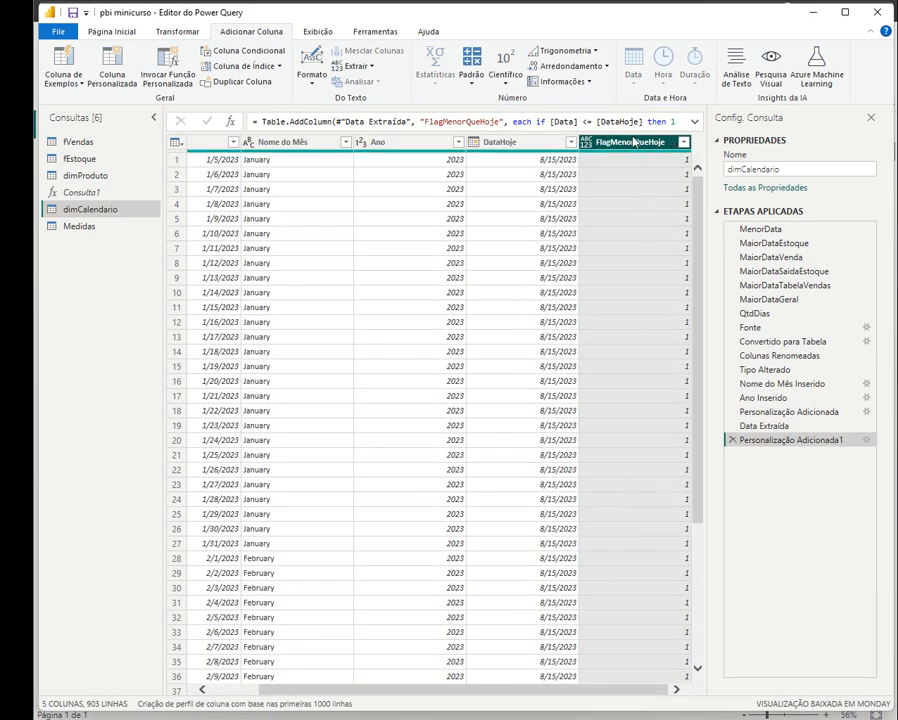
{"action": "left_click", "coordinate": [587, 142]}
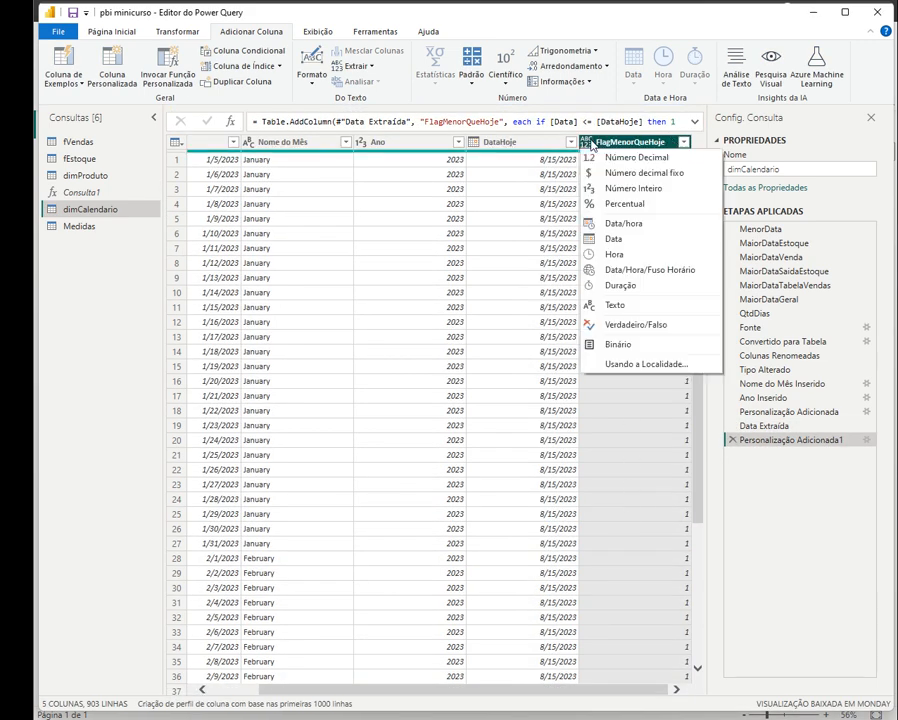
{"action": "left_click", "coordinate": [630, 193]}
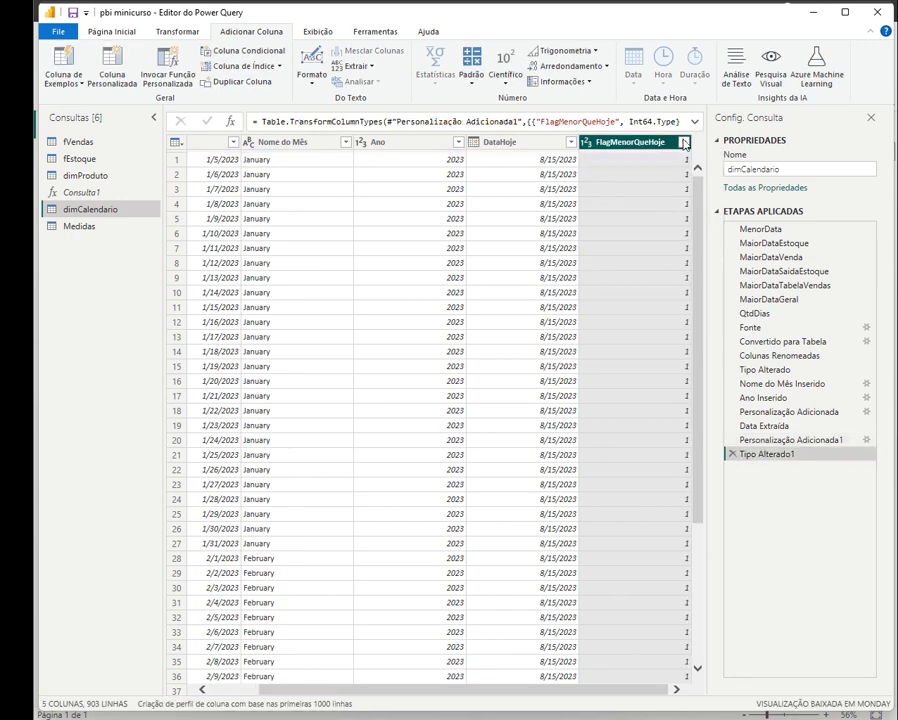
- Filter FlagMenorQueHoje to keep only the rows with 0 and check the remaining dates
{"action": "left_click", "coordinate": [684, 142]}
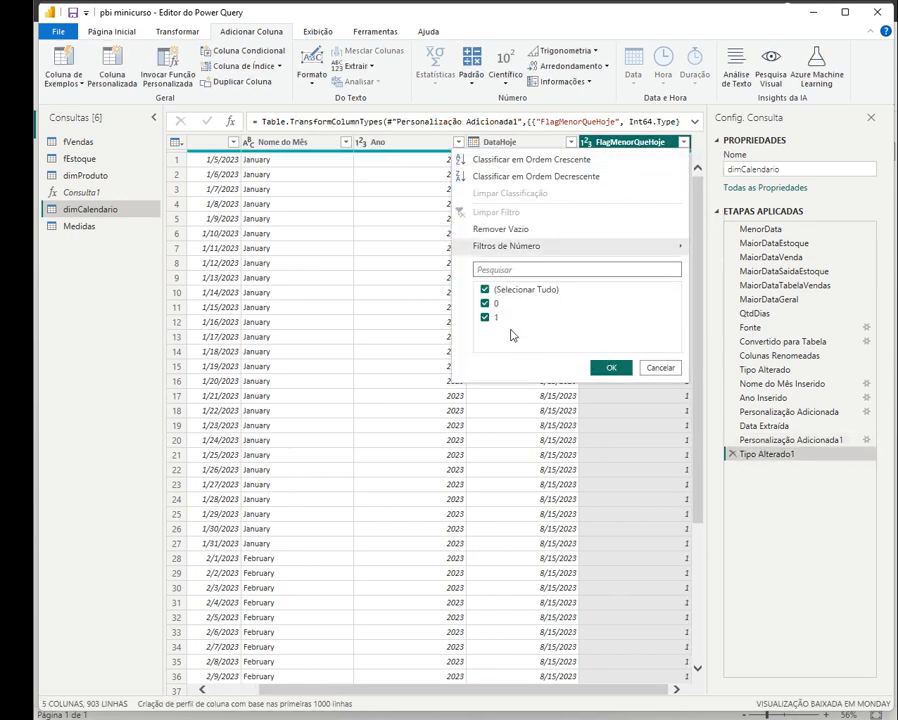
{"action": "left_click", "coordinate": [486, 318]}
{"action": "left_click", "coordinate": [611, 367]}
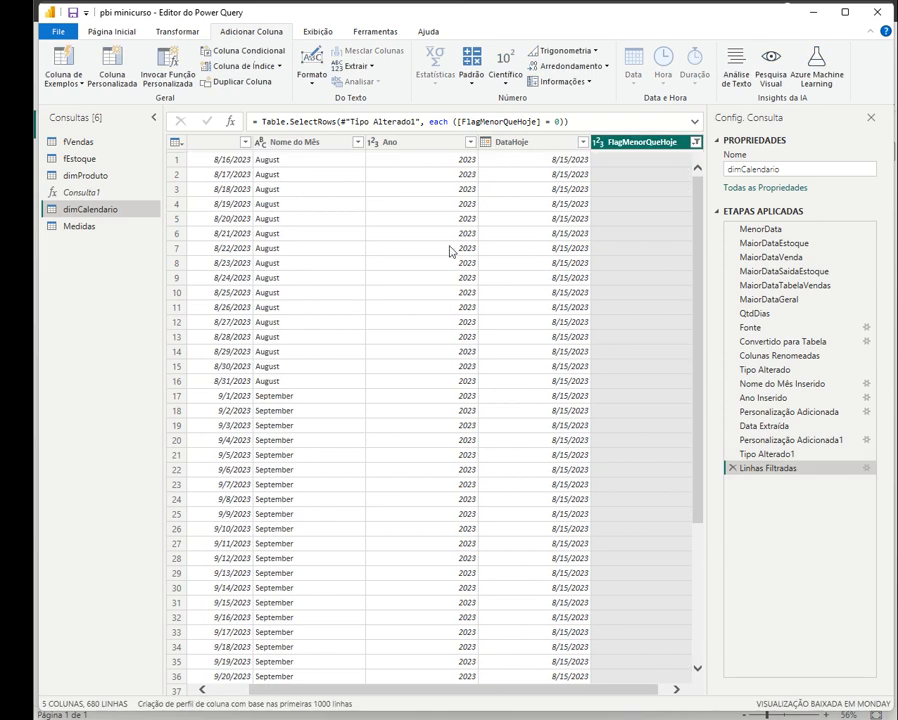
{"action": "left_click_drag", "start_coordinate": [463, 690], "coordinate": [420, 692]}
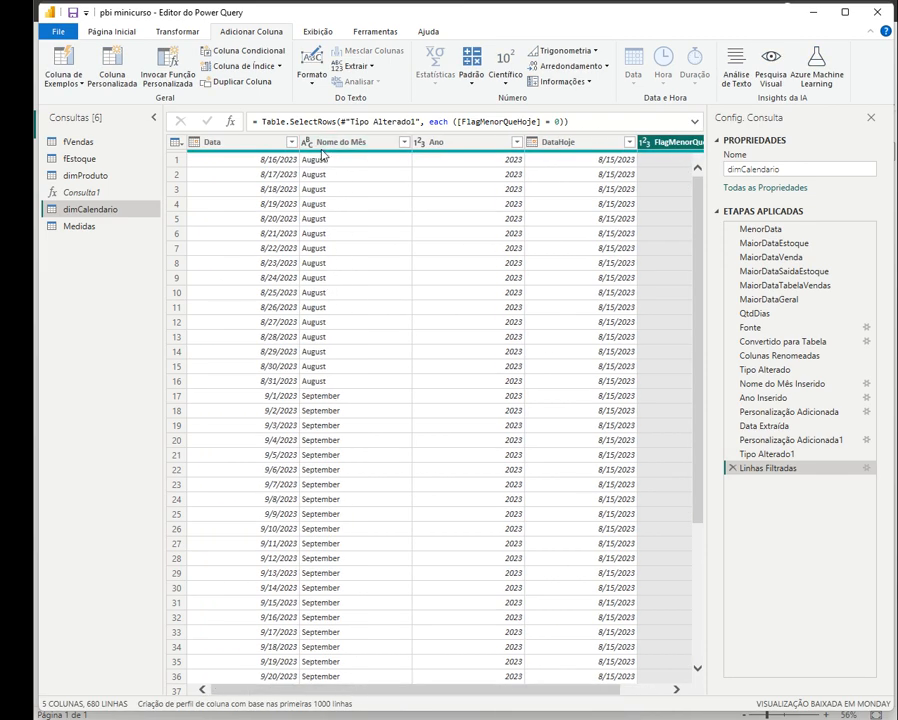
{"action": "scroll", "coordinate": [345, 200], "scroll_direction": "down", "scroll_amount": 20}
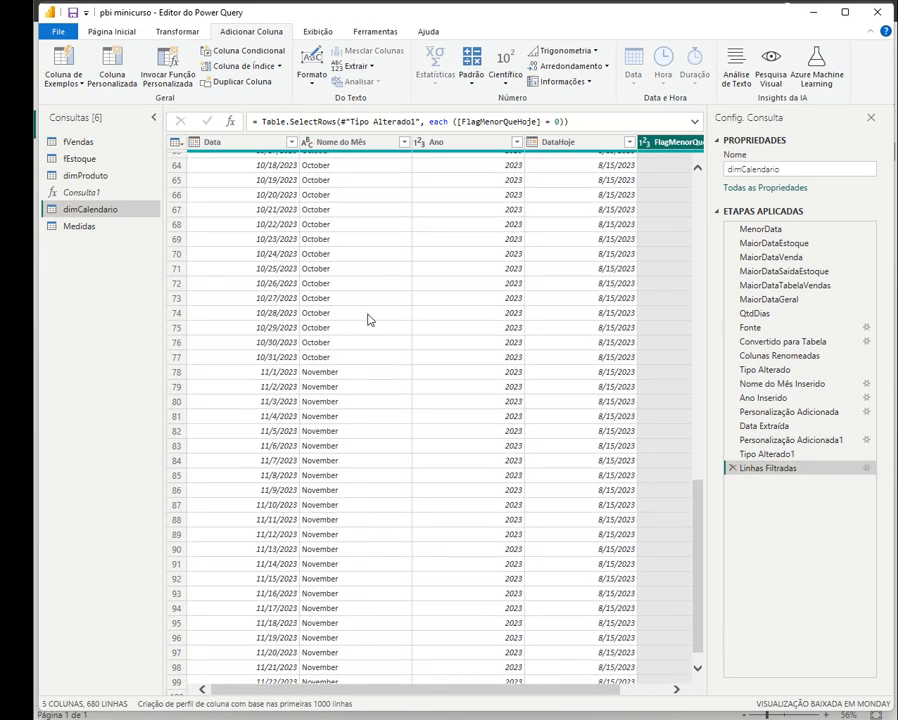
{"action": "scroll", "coordinate": [380, 330], "scroll_direction": "down", "scroll_amount": 15}
{"action": "scroll", "coordinate": [403, 342], "scroll_direction": "up", "scroll_amount": 20}
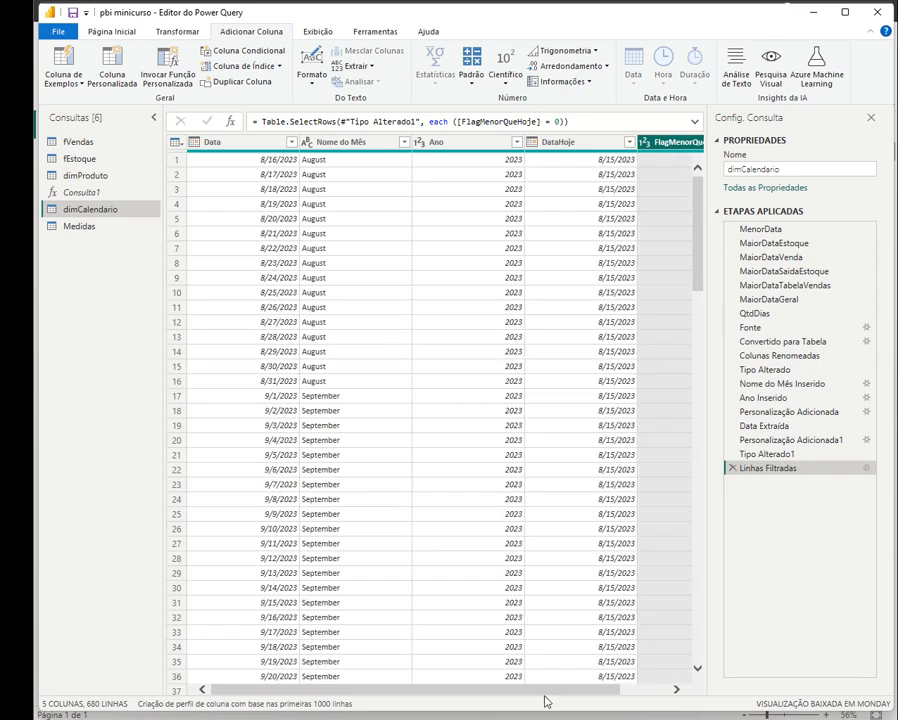
{"action": "left_click_drag", "start_coordinate": [554, 690], "coordinate": [604, 690]}
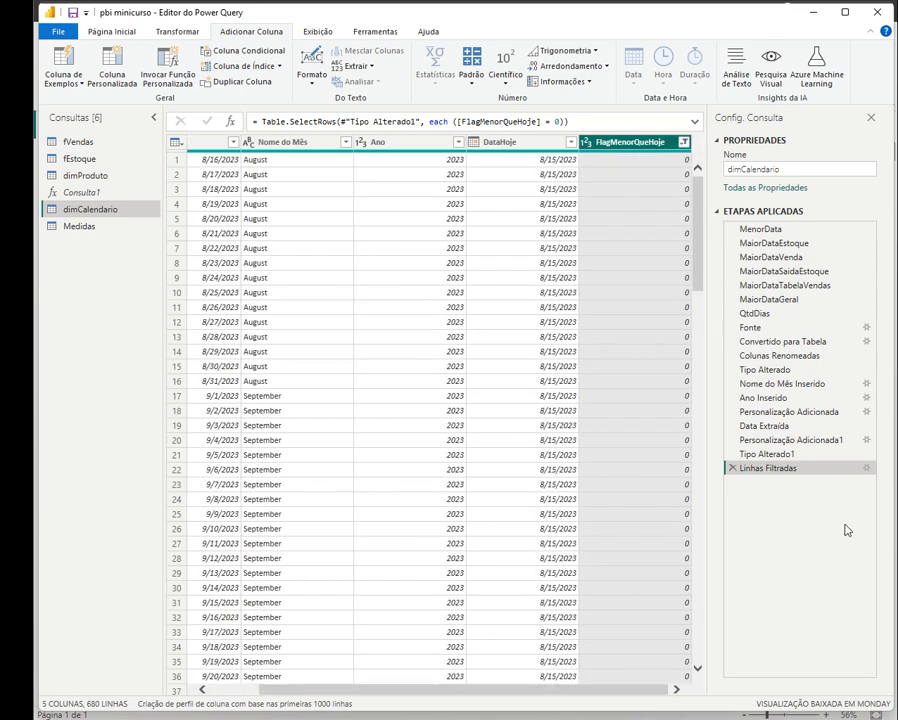
- In the Personalização Adicionada1 step, swap the flag values so the FlagMenorQueHoje formula reads then 0 else 1
{"action": "left_click", "coordinate": [810, 456]}
{"action": "left_click", "coordinate": [694, 121]}
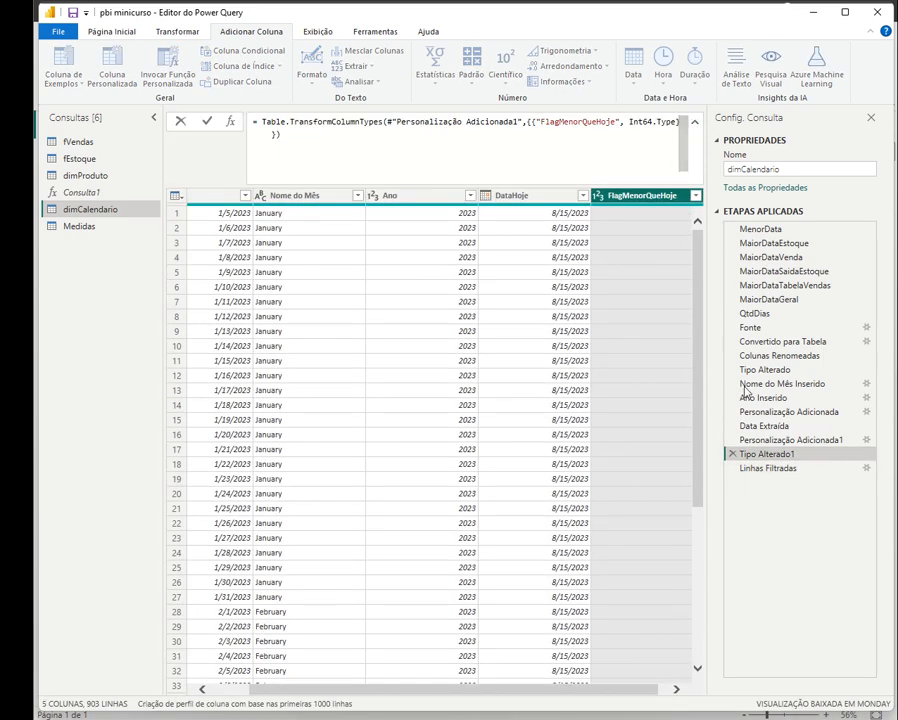
{"action": "left_click", "coordinate": [800, 440]}
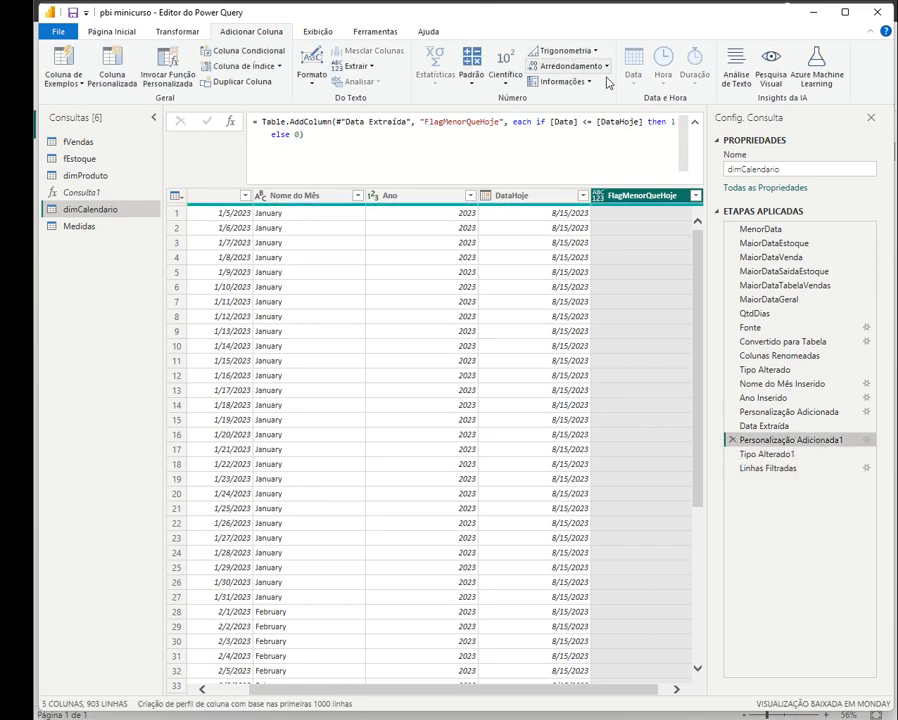
{"action": "double_click", "coordinate": [673, 121]}
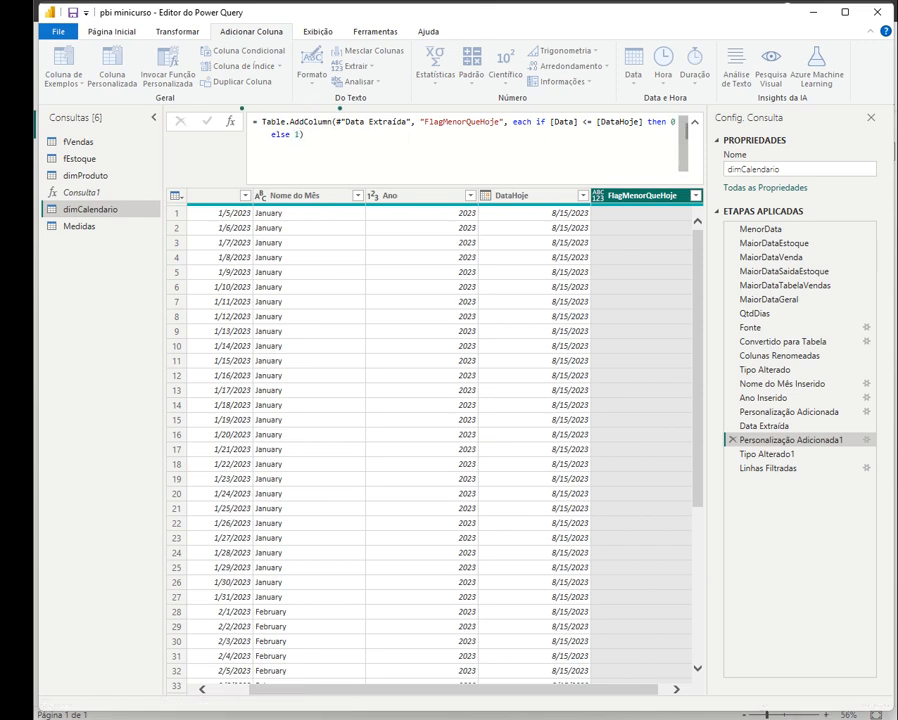
{"action": "key", "text": "Return"}
- Change the FlagMenorQueHoje filter in the Linhas Filtradas step to keep only the rows with 1
{"action": "left_click", "coordinate": [770, 468]}
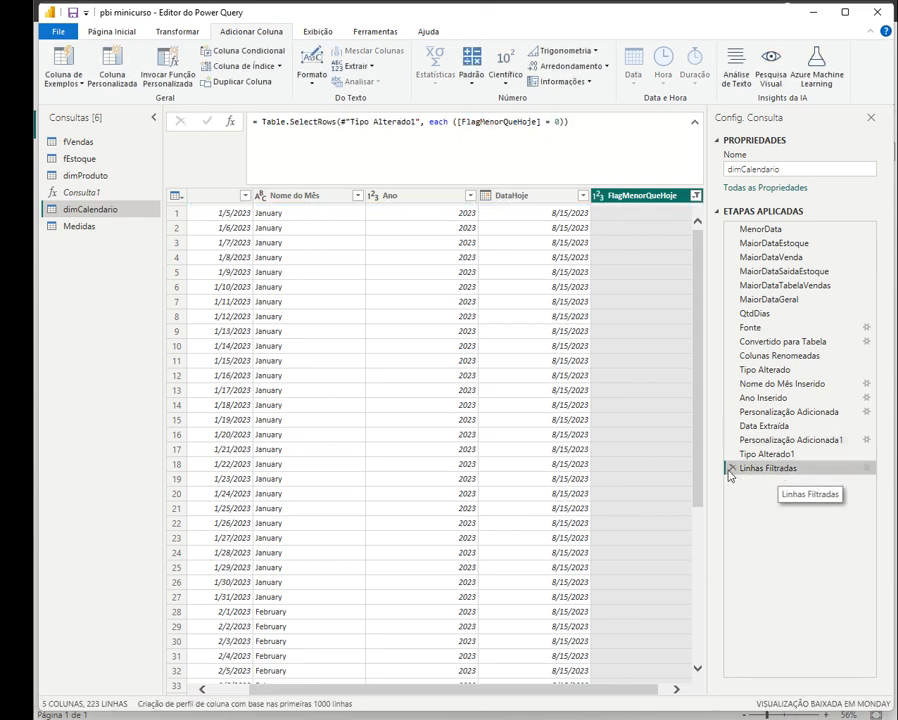
{"action": "left_click", "coordinate": [684, 195]}
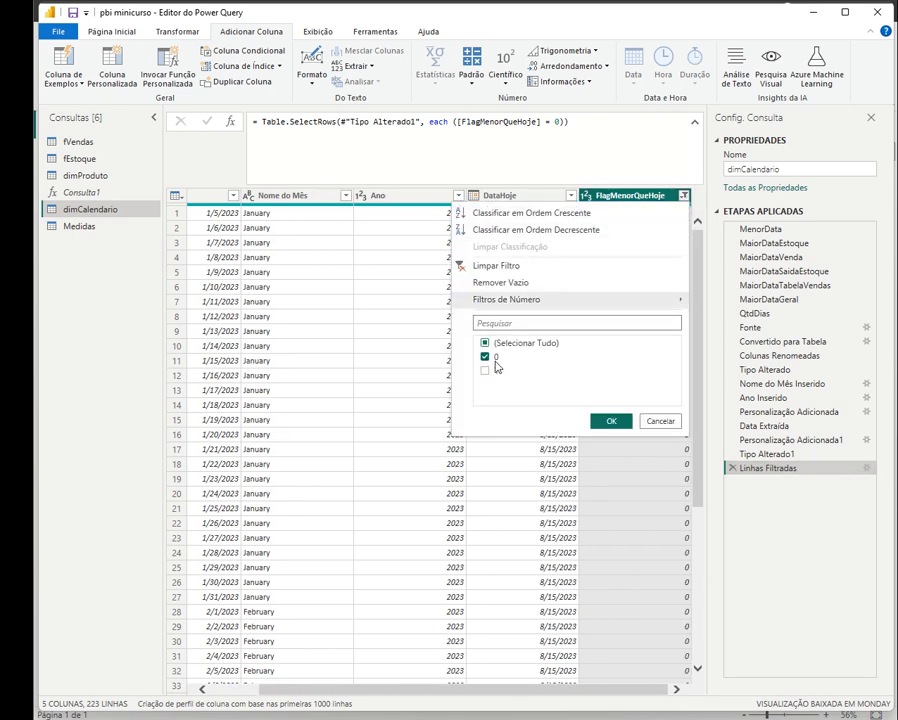
{"action": "left_click", "coordinate": [485, 356]}
{"action": "left_click", "coordinate": [485, 371]}
{"action": "left_click", "coordinate": [611, 420]}
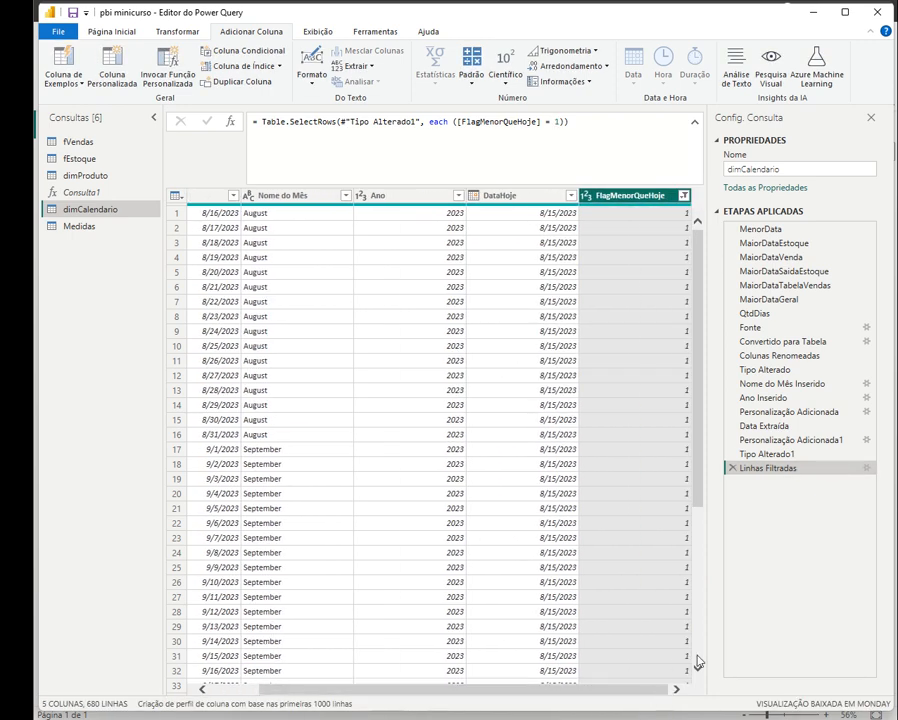
- Try a new column that adds 1 to FlagMenorQueHoje, and delete the resulting Adição Inserida step
{"action": "left_click", "coordinate": [471, 72]}
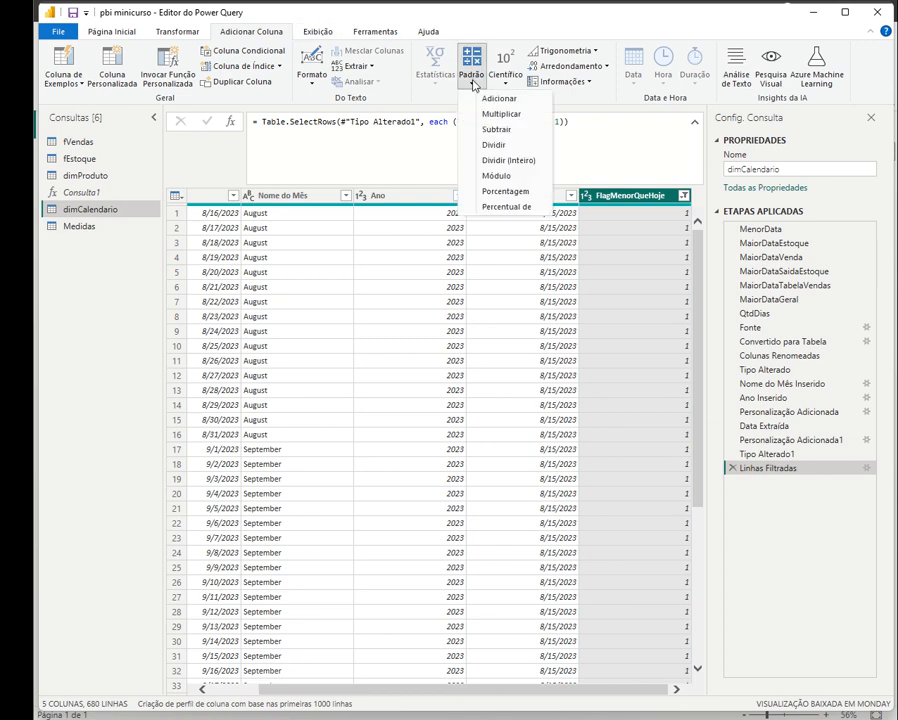
{"action": "left_click", "coordinate": [500, 99]}
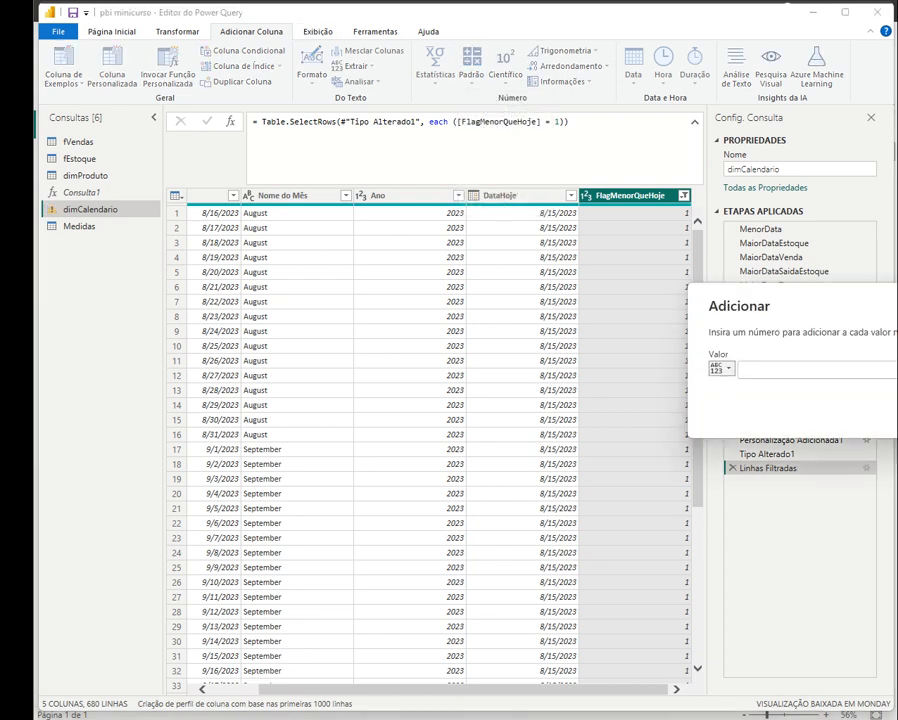
{"action": "type", "text": "1"}
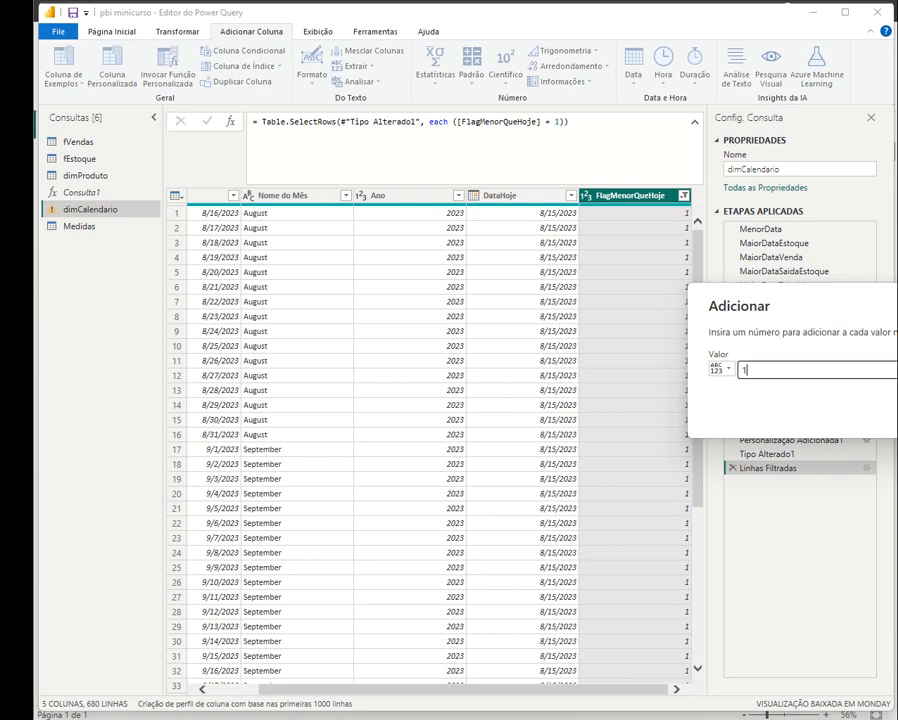
{"action": "key", "text": "Return"}
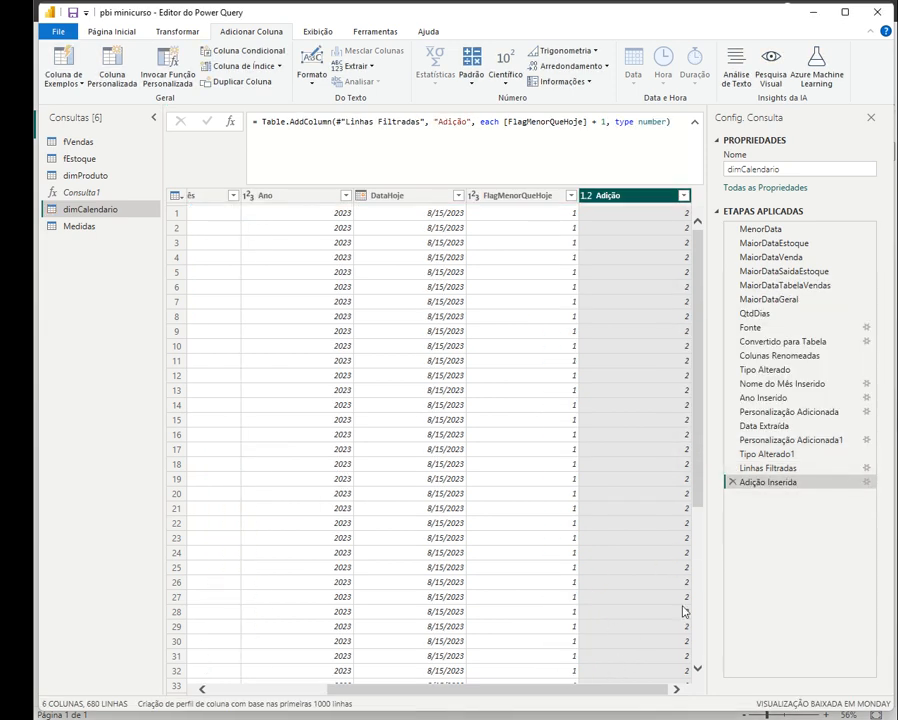
{"action": "left_click", "coordinate": [732, 482]}
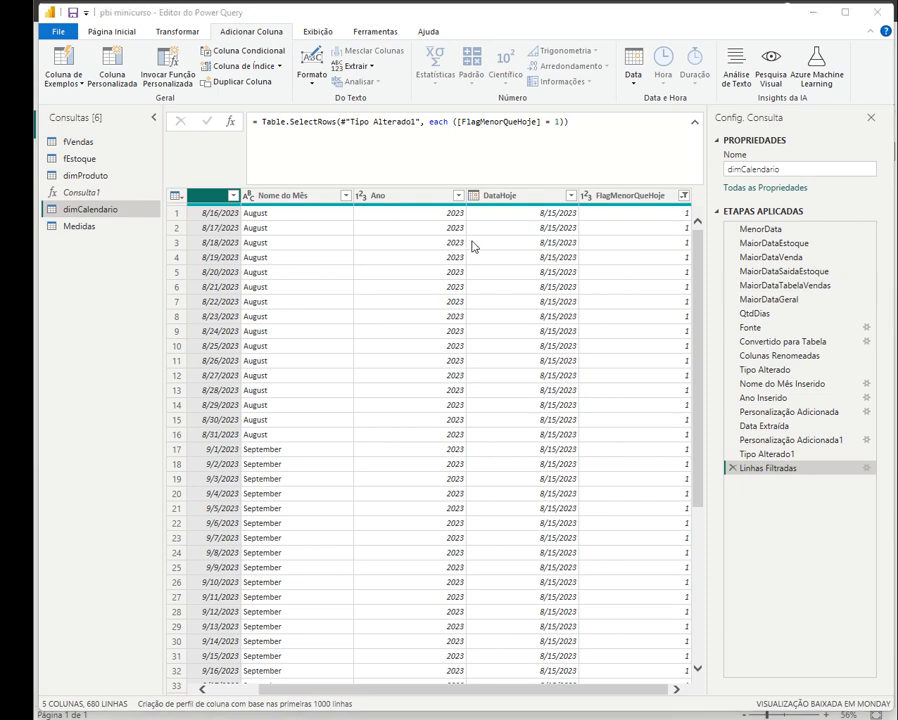
{"action": "left_click", "coordinate": [625, 195]}
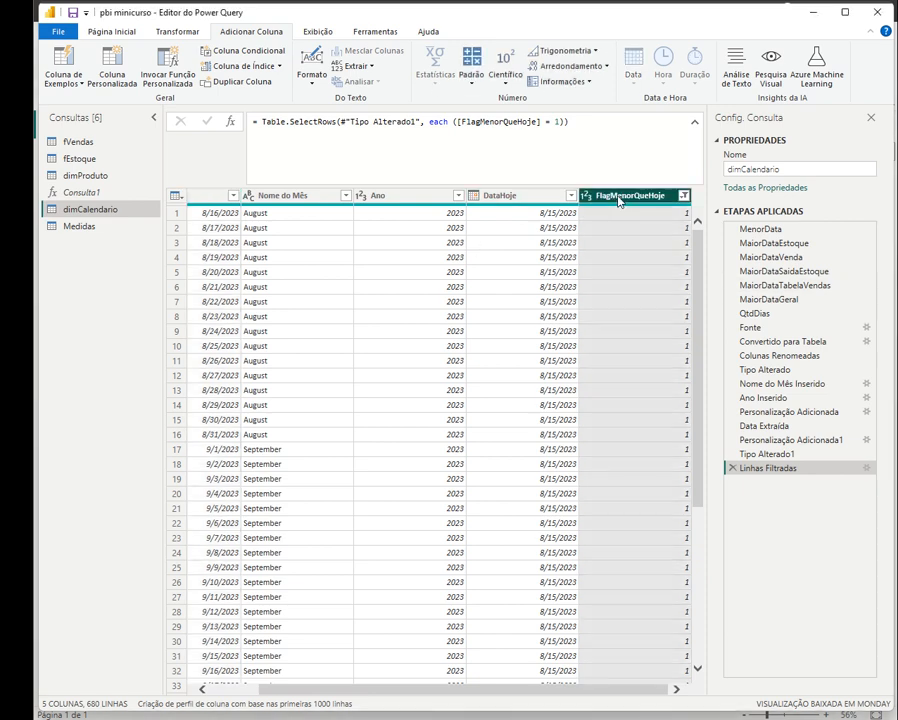
{"action": "left_click", "coordinate": [471, 65]}
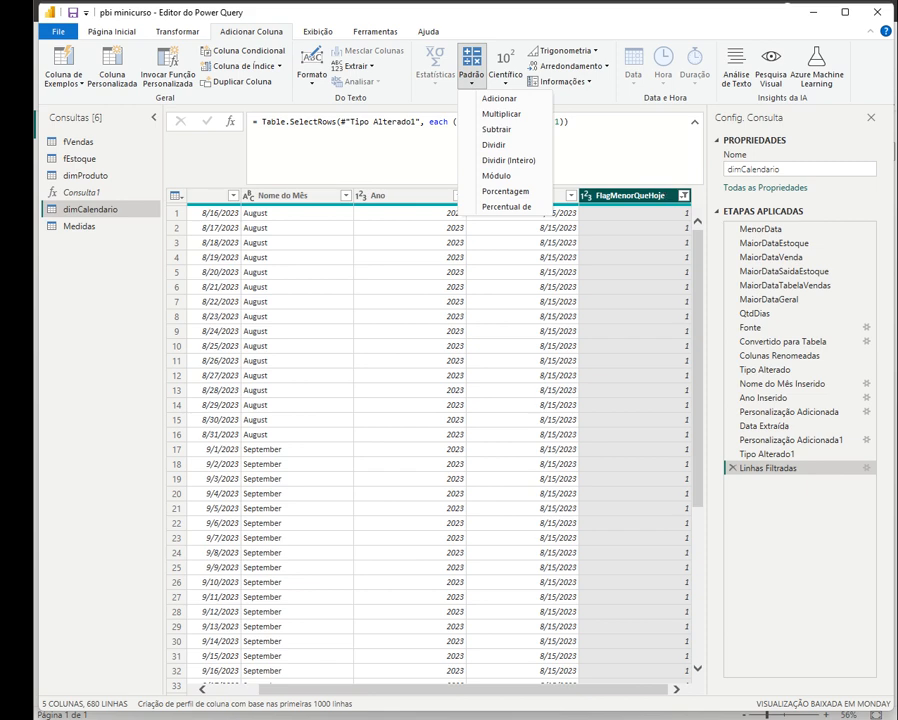
{"action": "left_click", "coordinate": [558, 196]}
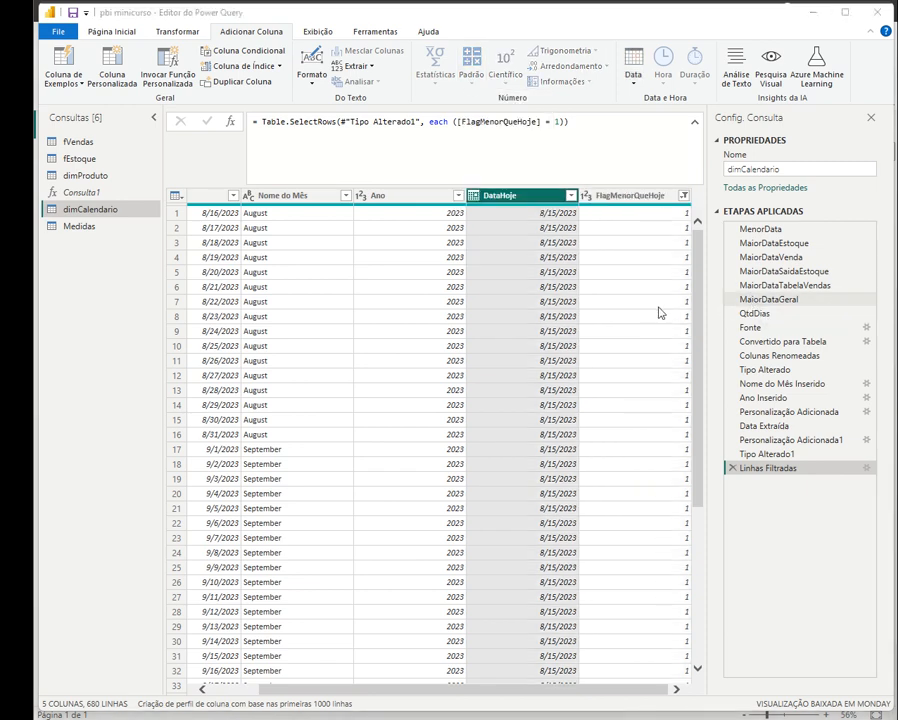
{"action": "left_click", "coordinate": [655, 198]}
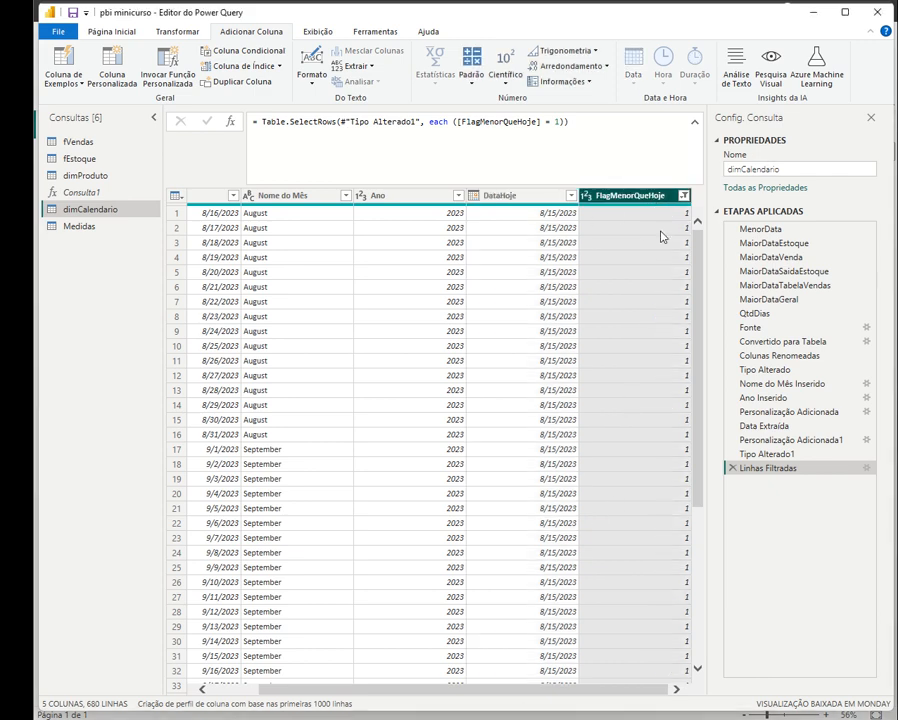
{"action": "scroll", "coordinate": [655, 306], "scroll_direction": "down", "scroll_amount": 2}
{"action": "scroll", "coordinate": [665, 327], "scroll_direction": "up", "scroll_amount": 2}
- Delete the Linhas Filtradas, Tipo Alterado1 and Personalização Adicionada1 steps to remove the FlagMenorQueHoje column from dimCalendario
{"action": "left_click", "coordinate": [733, 467]}
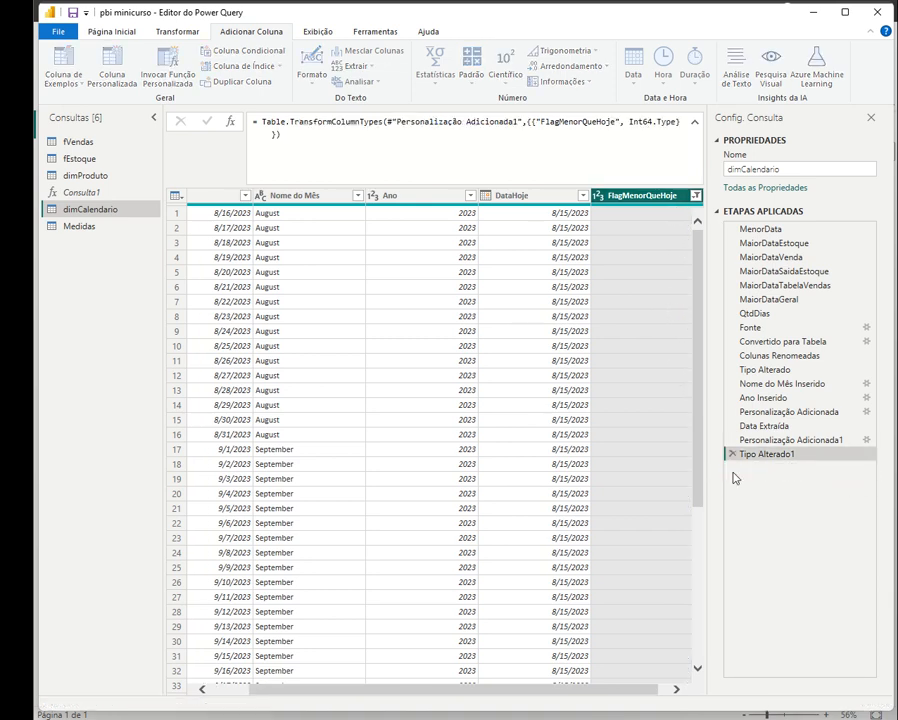
{"action": "left_click", "coordinate": [733, 454]}
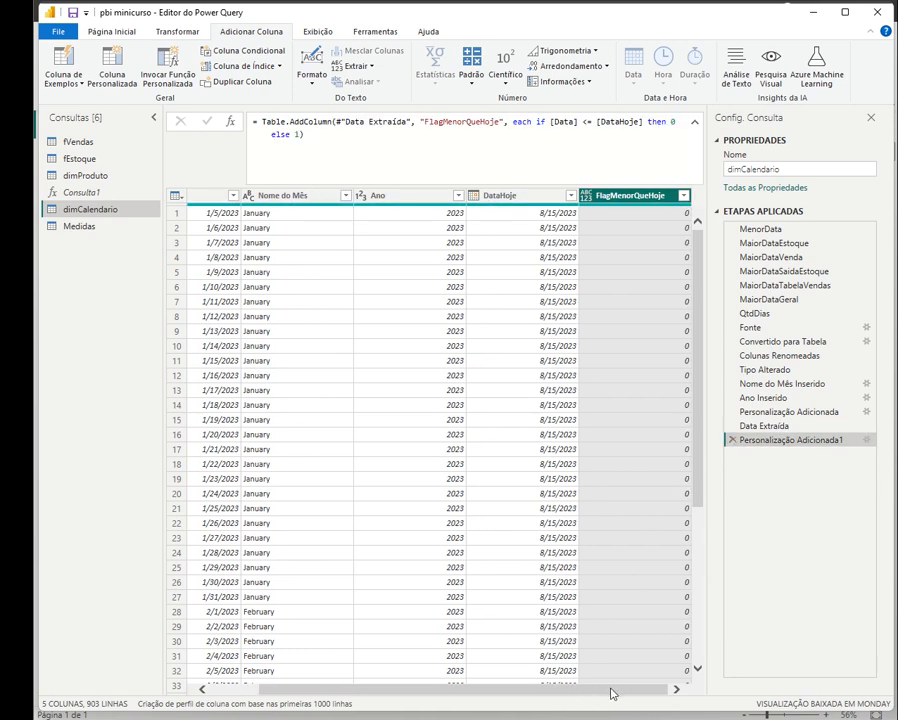
{"action": "left_click", "coordinate": [733, 440]}
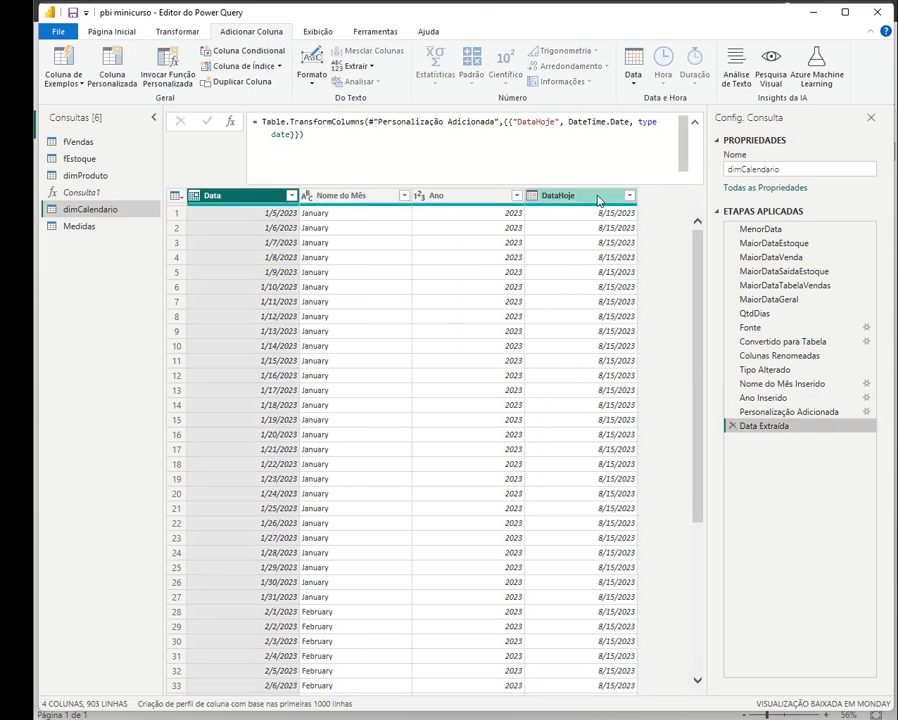
- Add a custom column to dimCalendario with the formula Date.AddMonths([DataHoje], 3) and set its data type to date
{"action": "left_click", "coordinate": [111, 74]}
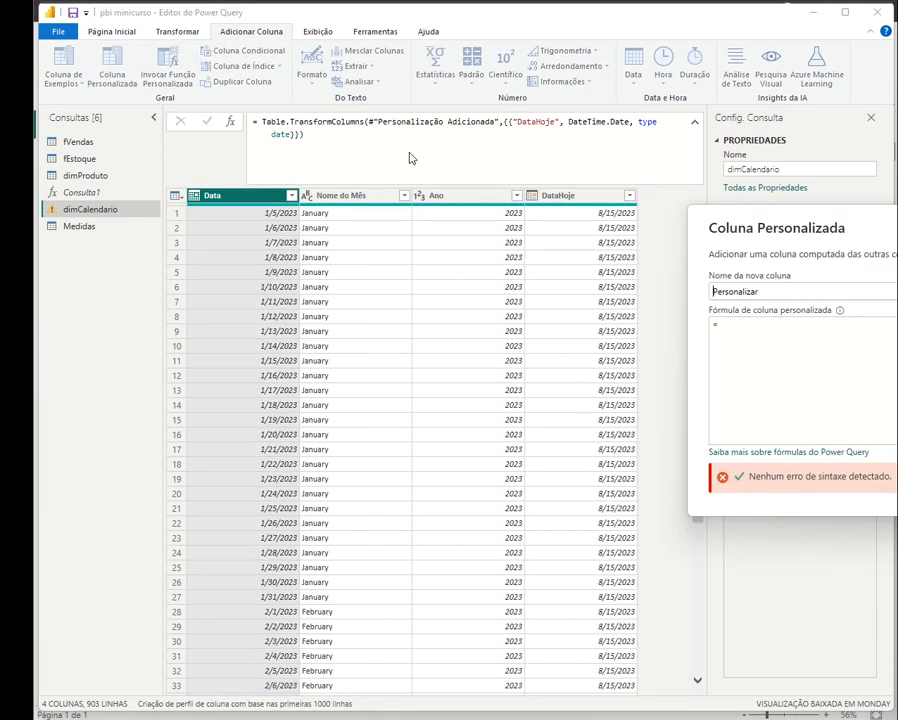
{"action": "left_click_drag", "start_coordinate": [869, 242], "coordinate": [403, 347]}
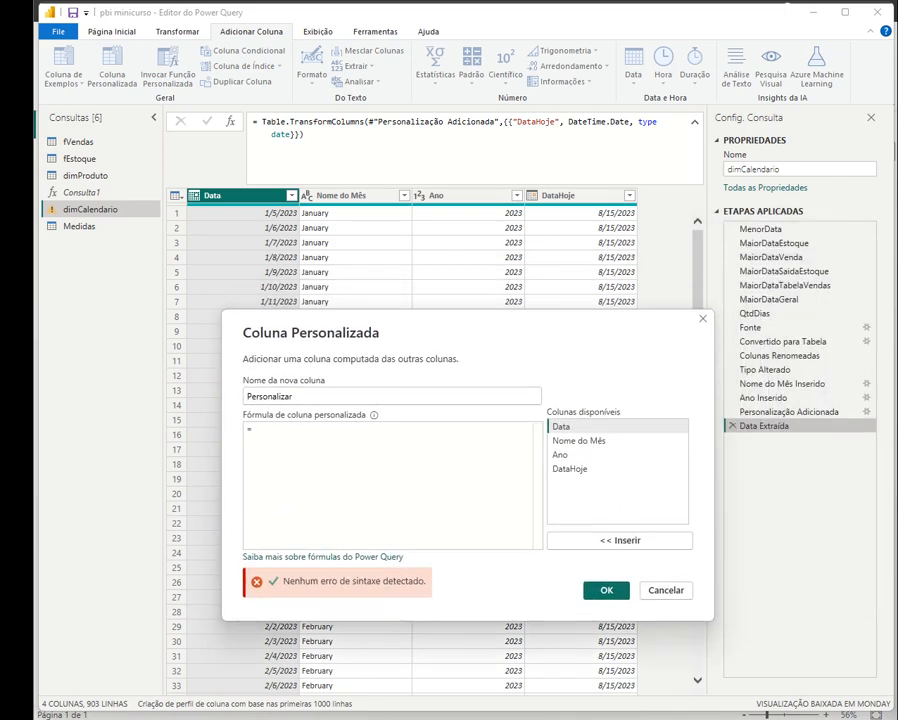
{"action": "type", "text": "Date"}
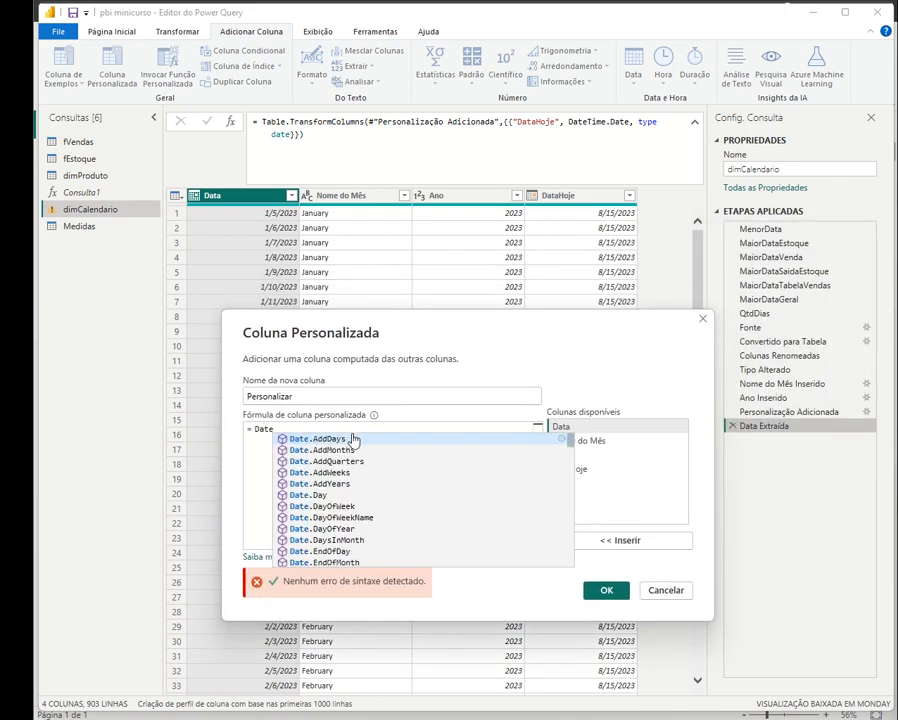
{"action": "type", "text": ".AddMont"}
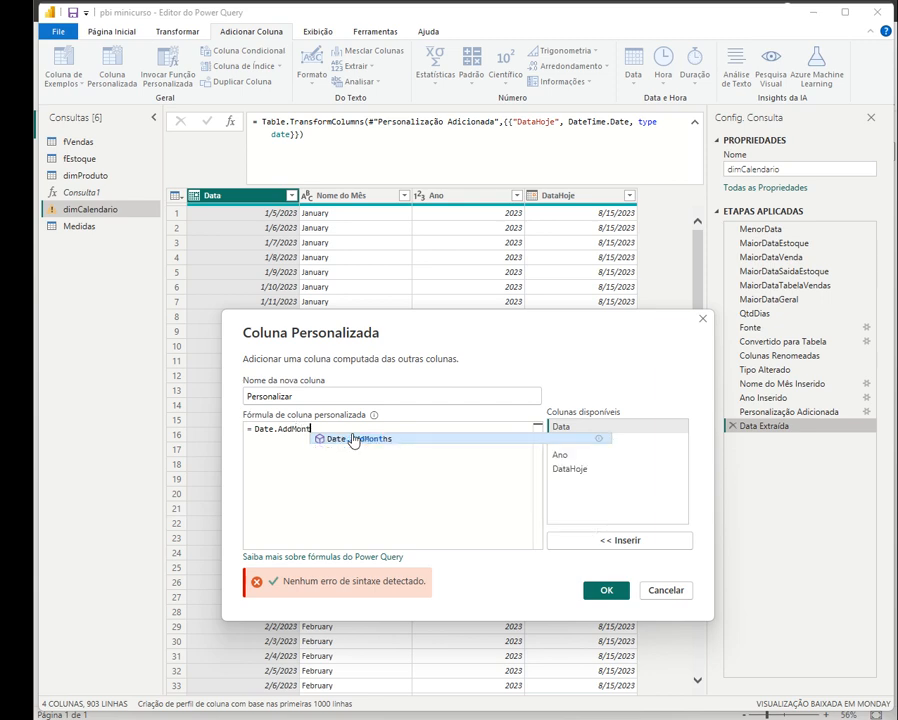
{"action": "left_click", "coordinate": [351, 438]}
{"action": "type", "text": "("}
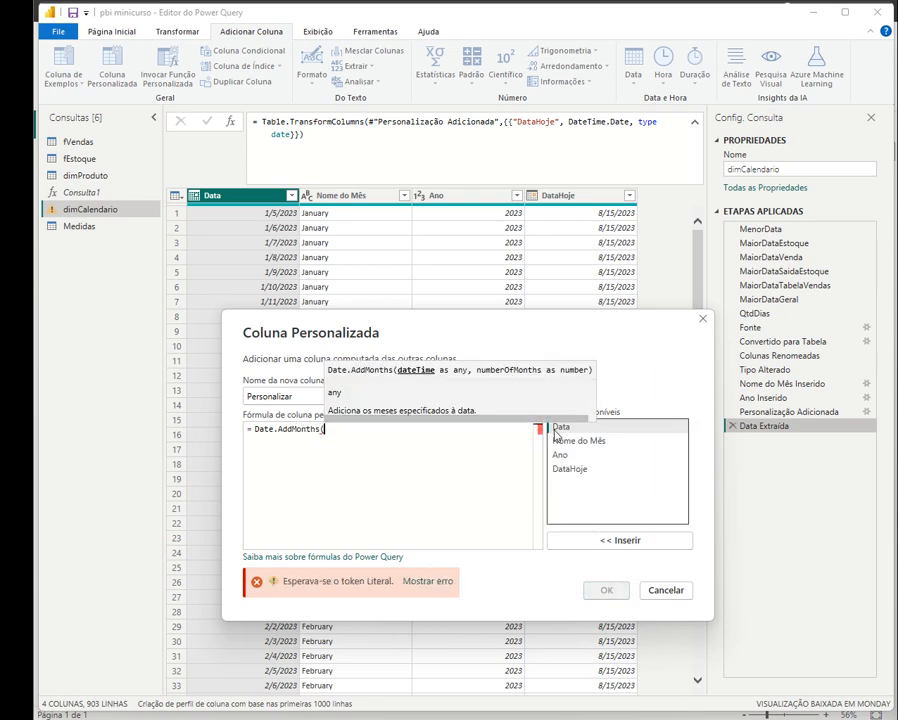
{"action": "double_click", "coordinate": [573, 469]}
{"action": "type", "text": ", 3)"}
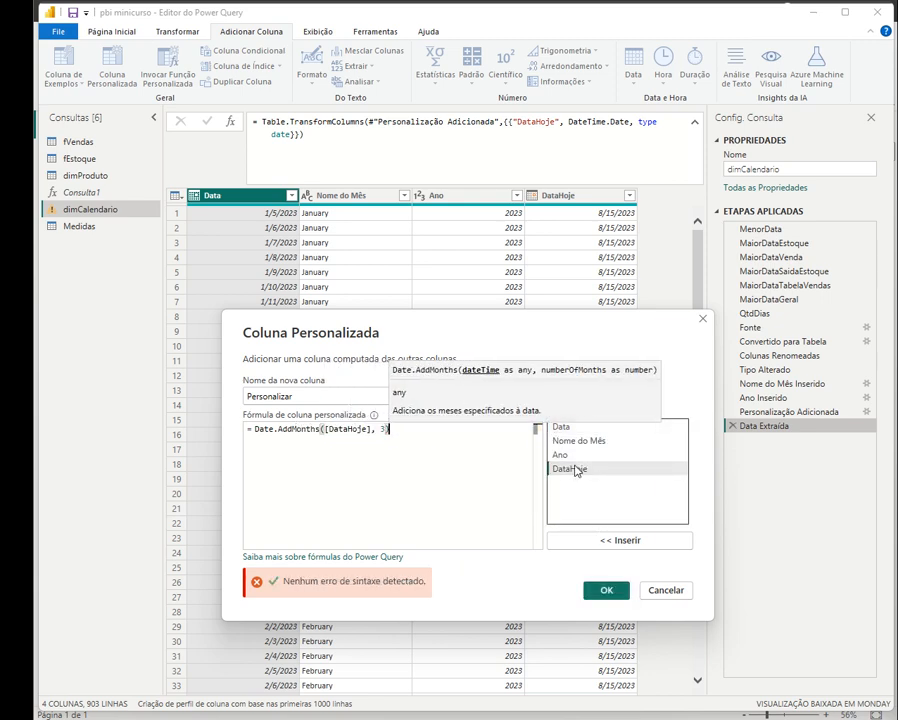
{"action": "left_click", "coordinate": [606, 590]}
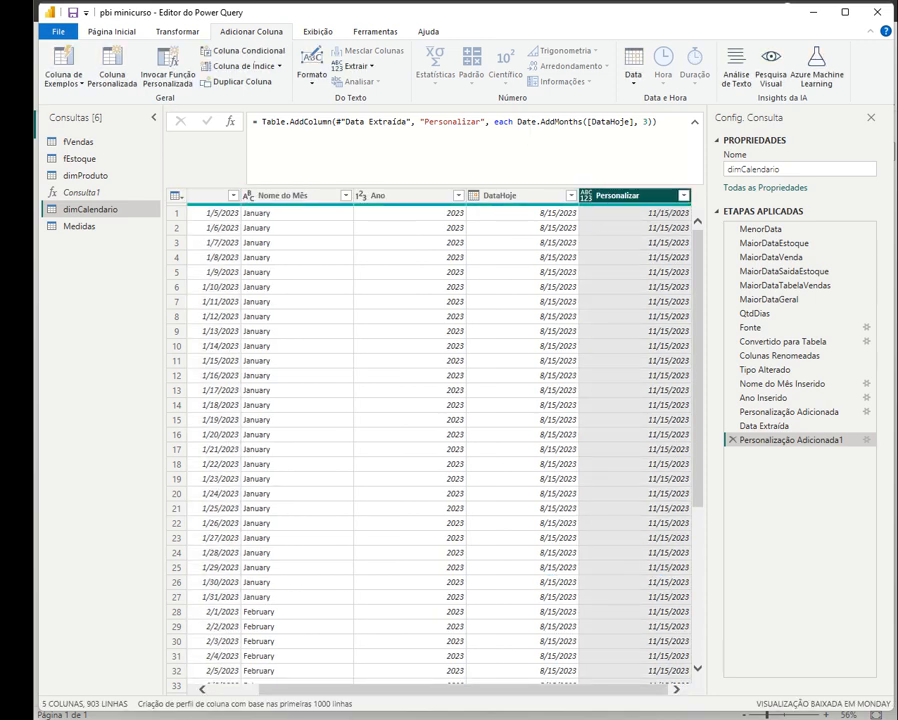
{"action": "left_click", "coordinate": [588, 197]}
{"action": "left_click", "coordinate": [618, 292]}
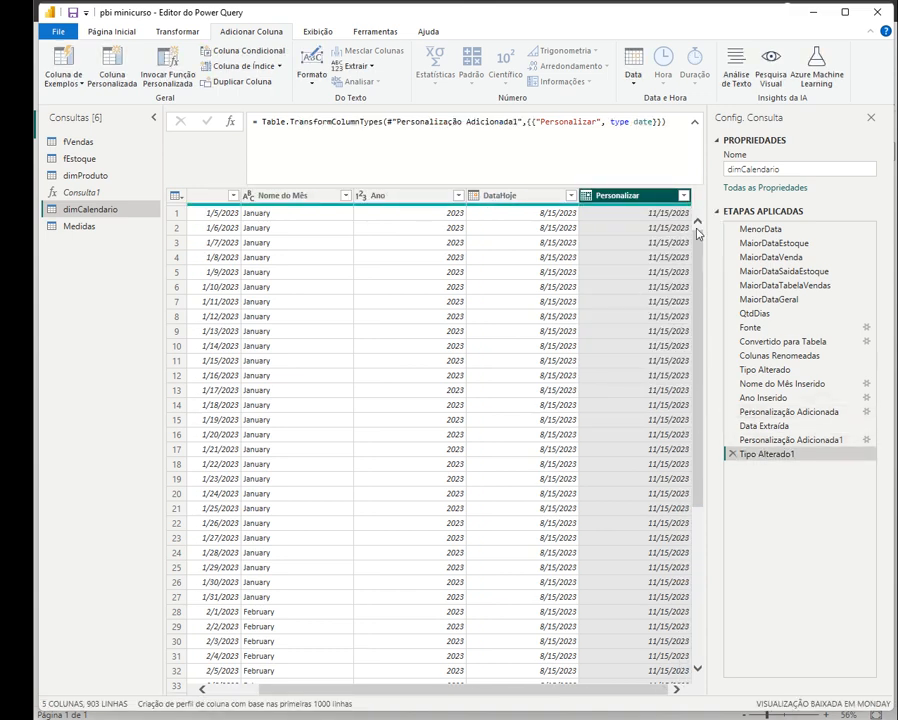
- Rename the new column to DataProximos3m in the formula of the Personalização Adicionada1 step
{"action": "left_click", "coordinate": [770, 440]}
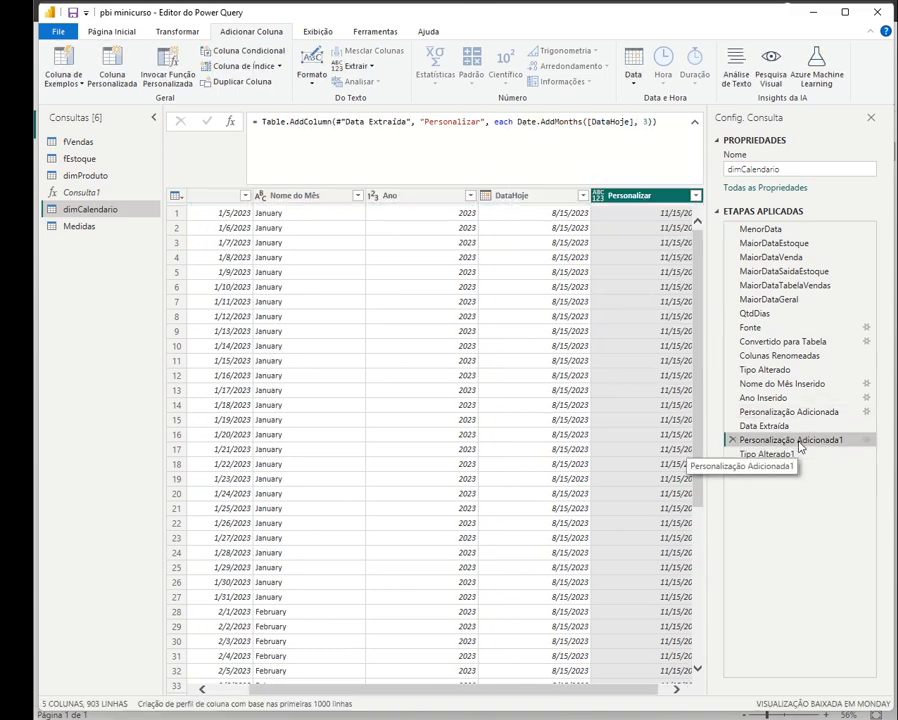
{"action": "double_click", "coordinate": [452, 121]}
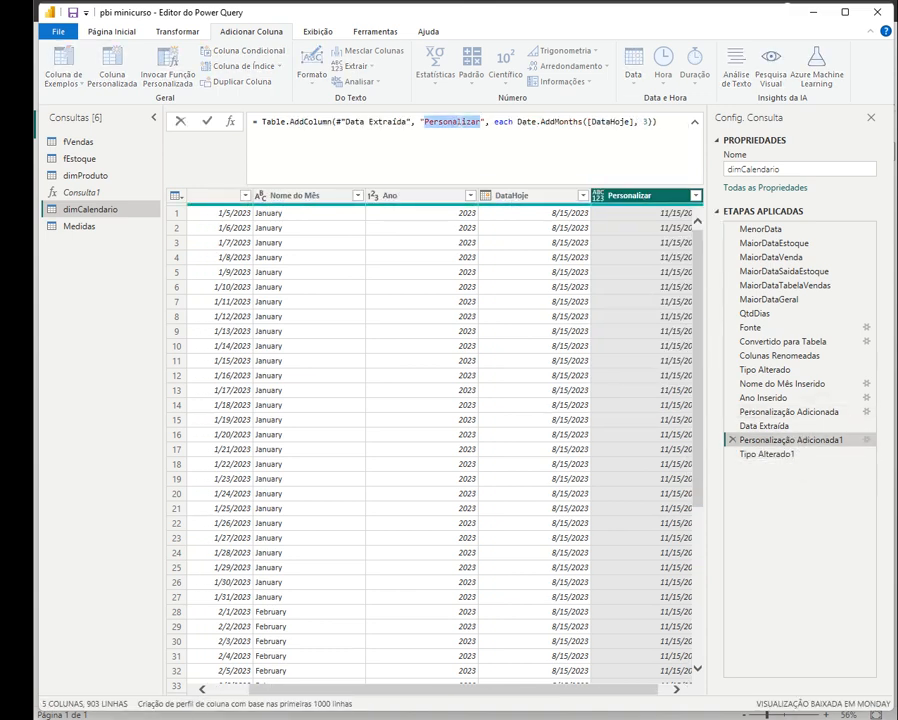
{"action": "type", "text": "DataProximos3m"}
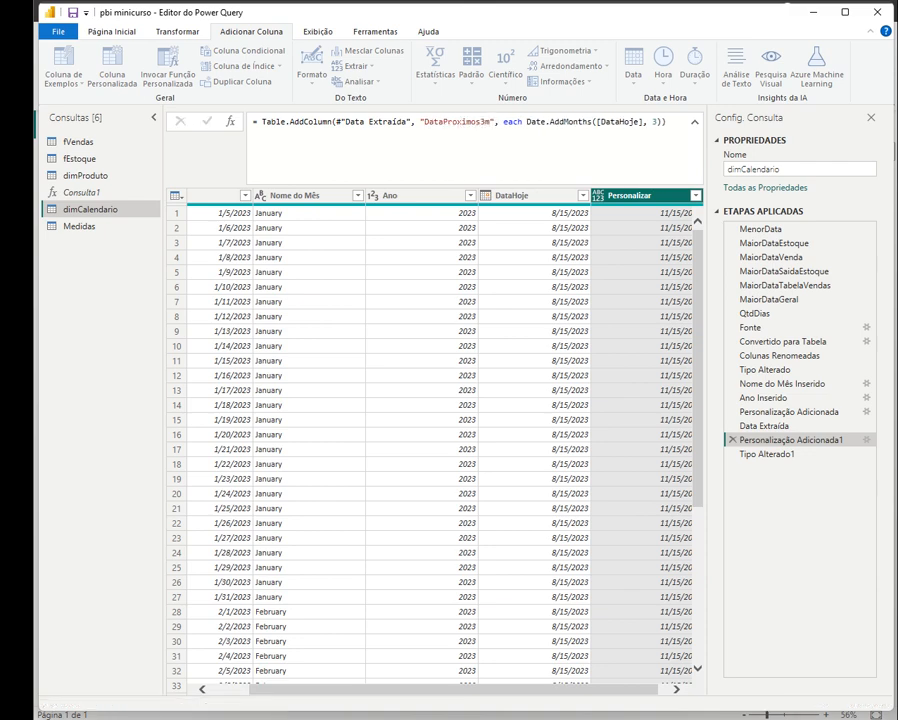
{"action": "key", "text": "Return"}
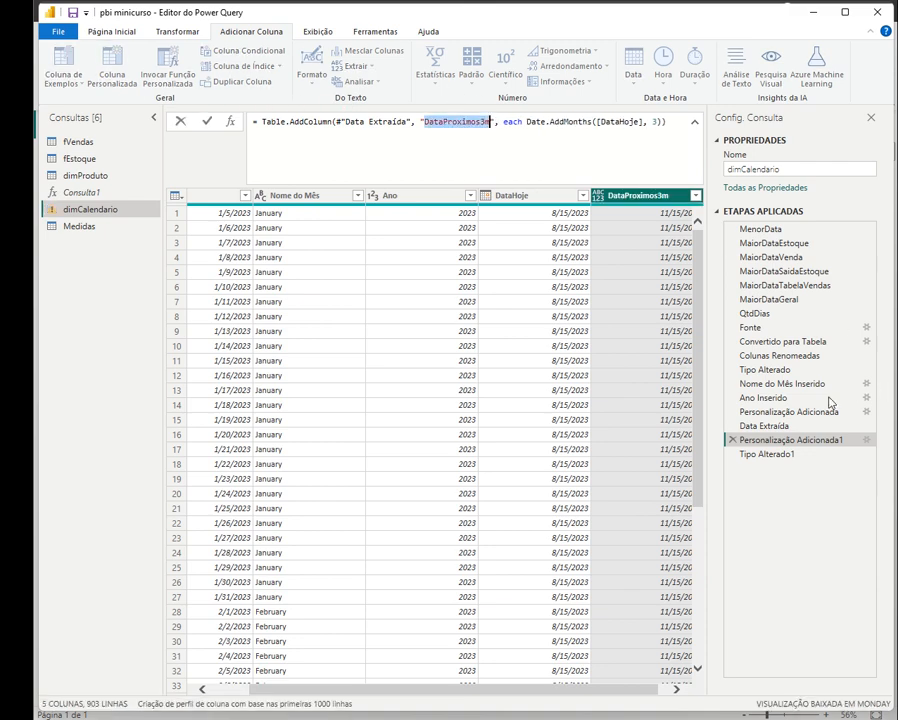
- Replace the Personalizar reference with DataProximos3m in the Tipo Alterado1 step's formula
{"action": "left_click", "coordinate": [791, 453]}
{"action": "double_click", "coordinate": [560, 121]}
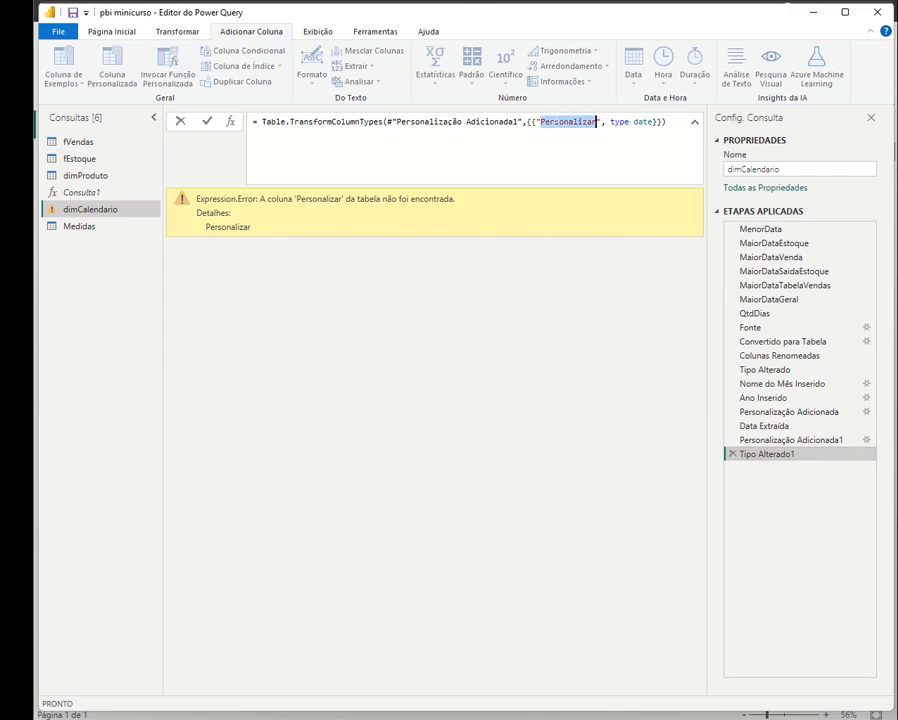
{"action": "type", "text": "DataProximos3m"}
{"action": "key", "text": "Return"}
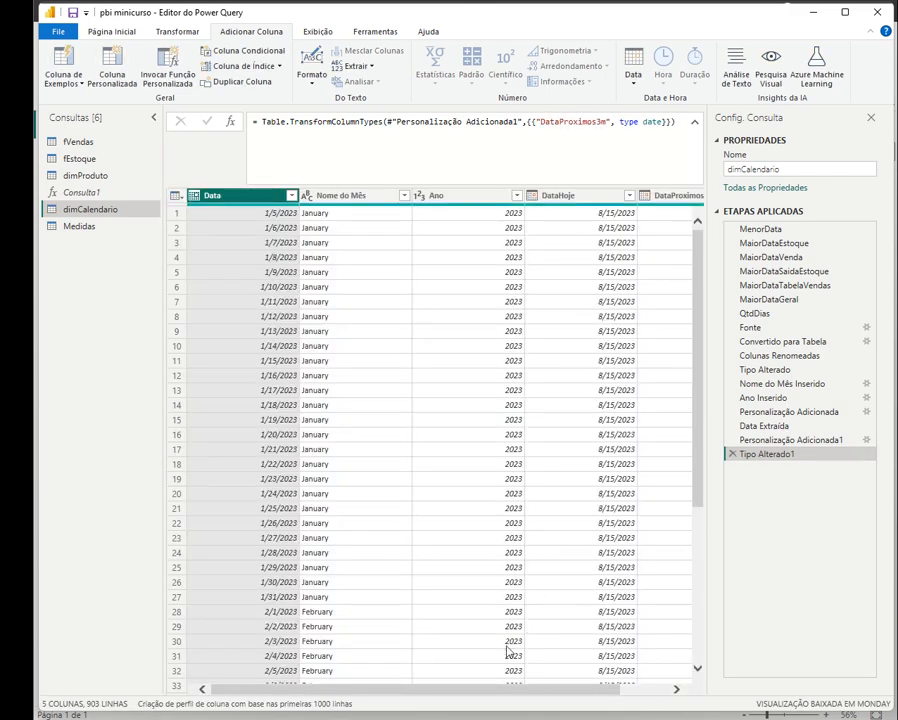
{"action": "left_click_drag", "start_coordinate": [507, 687], "coordinate": [624, 677]}
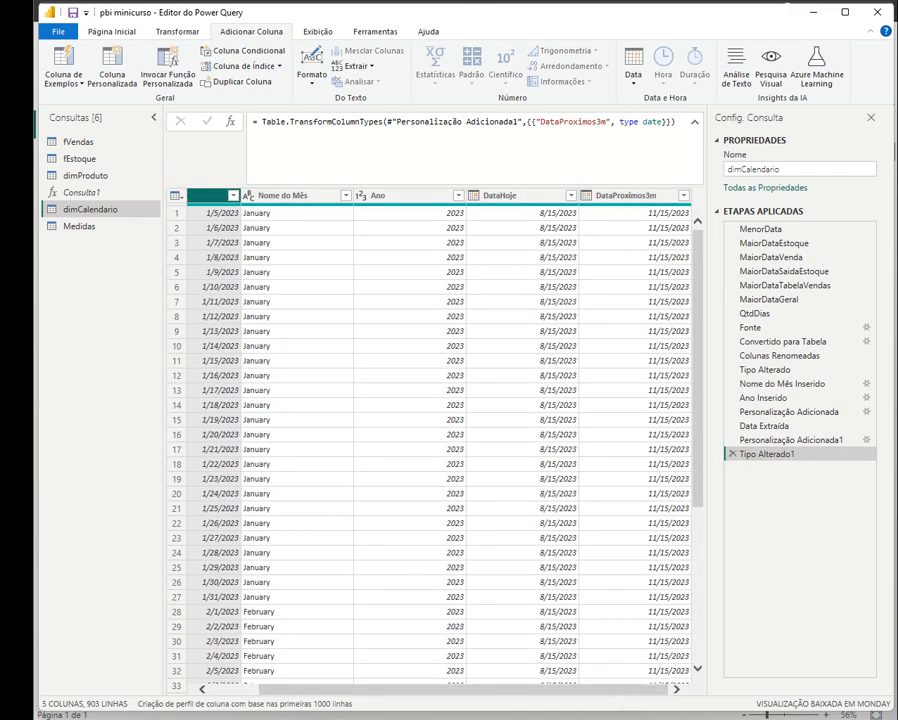
{"action": "left_click", "coordinate": [789, 411]}
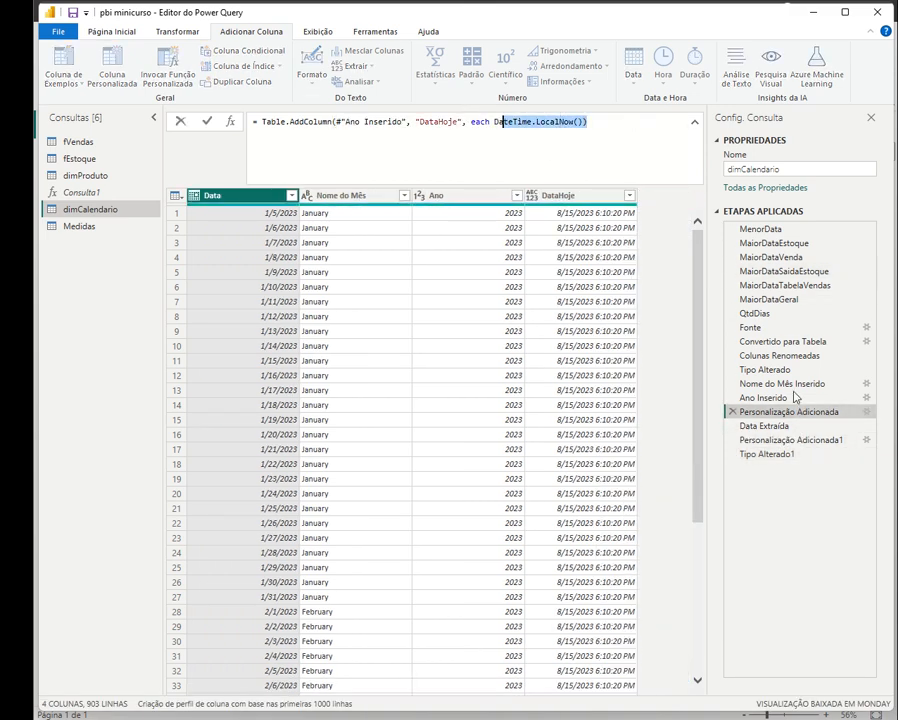
{"action": "left_click", "coordinate": [786, 456]}
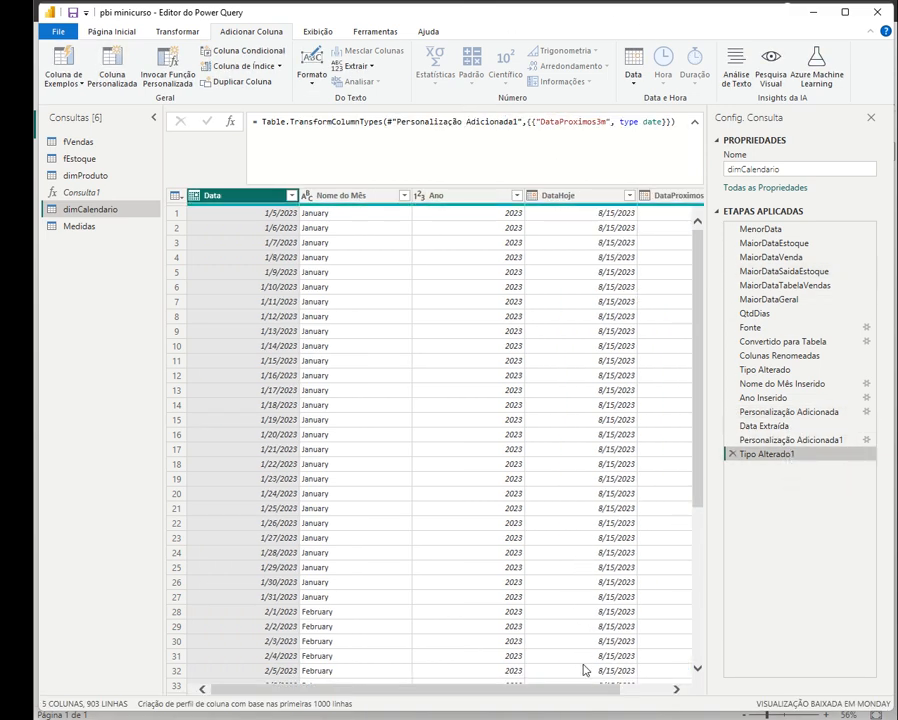
- Start a new custom column in dimCalendario with a formula beginning if [Data] >= [DataHoje]
{"action": "scroll", "coordinate": [583, 690], "scroll_direction": "right", "scroll_amount": 1}
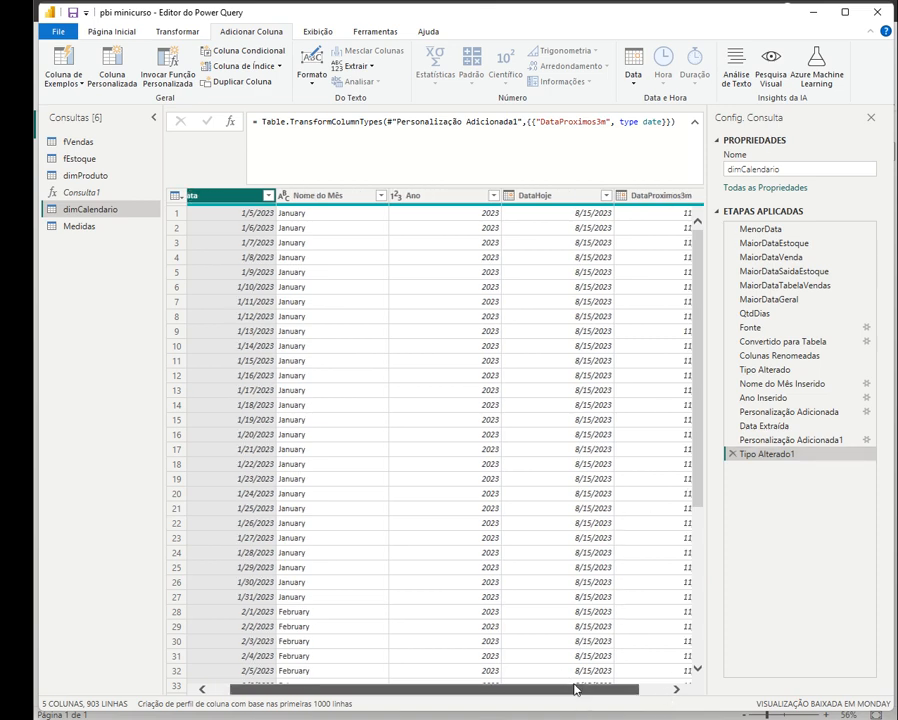
{"action": "scroll", "coordinate": [575, 687], "scroll_direction": "right", "scroll_amount": 1}
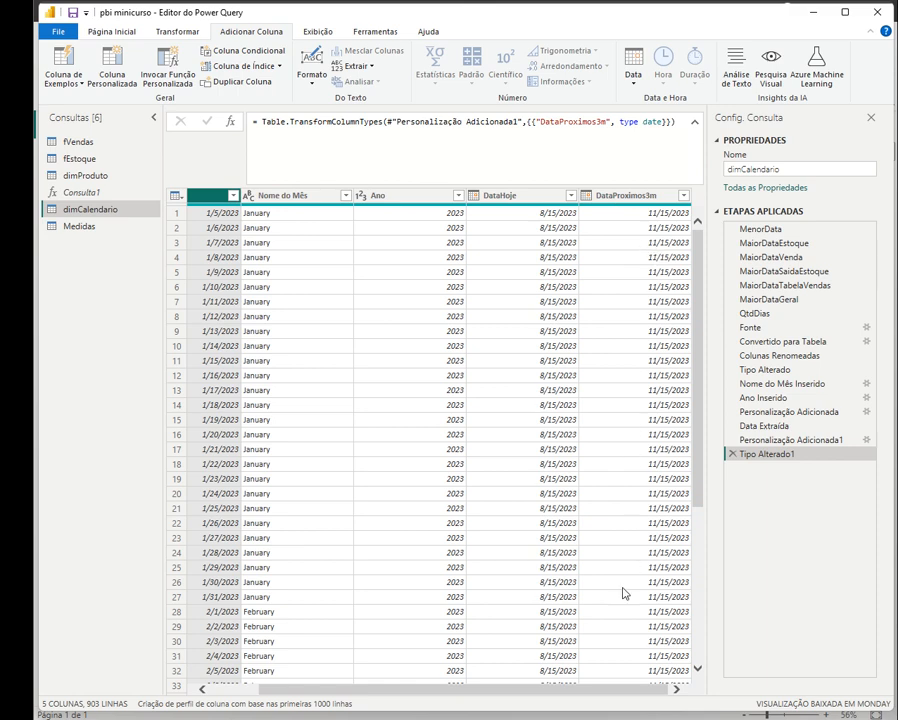
{"action": "left_click", "coordinate": [112, 65]}
{"action": "left_click_drag", "start_coordinate": [841, 236], "coordinate": [403, 360]}
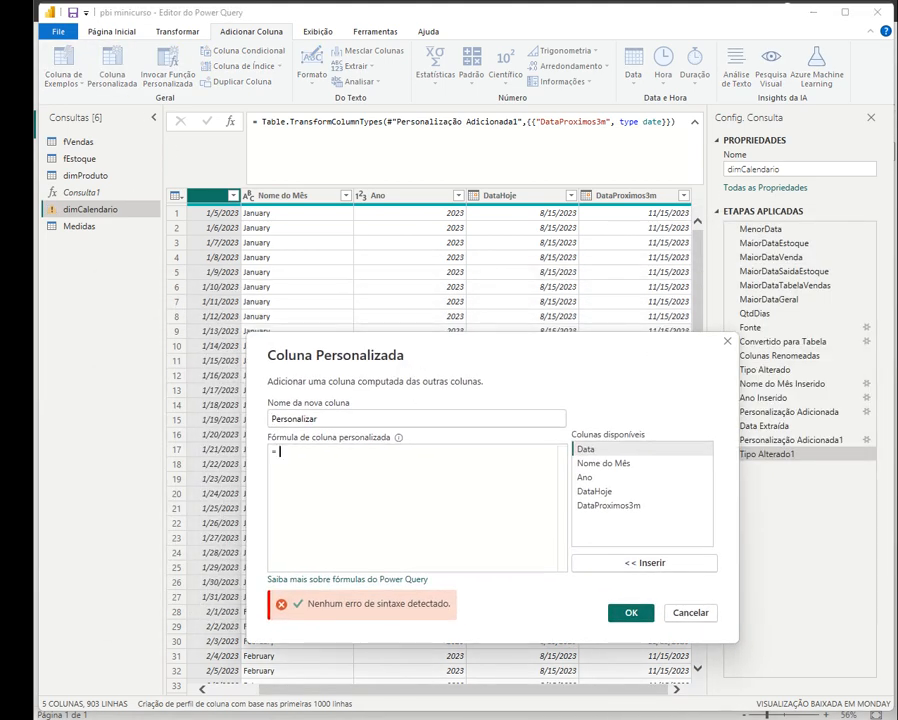
{"action": "type", "text": "if"}
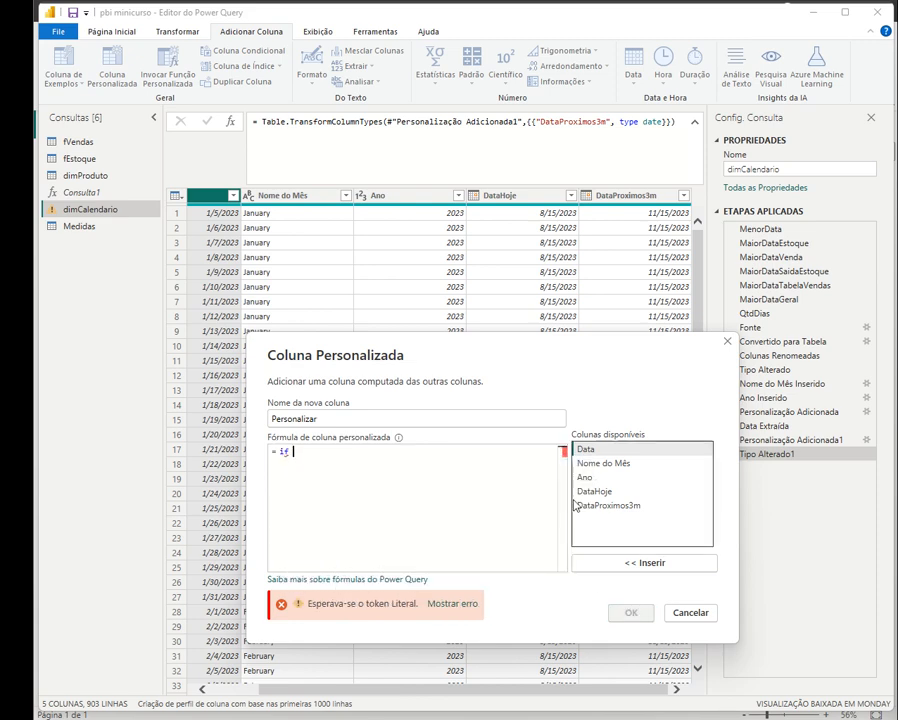
{"action": "double_click", "coordinate": [598, 452]}
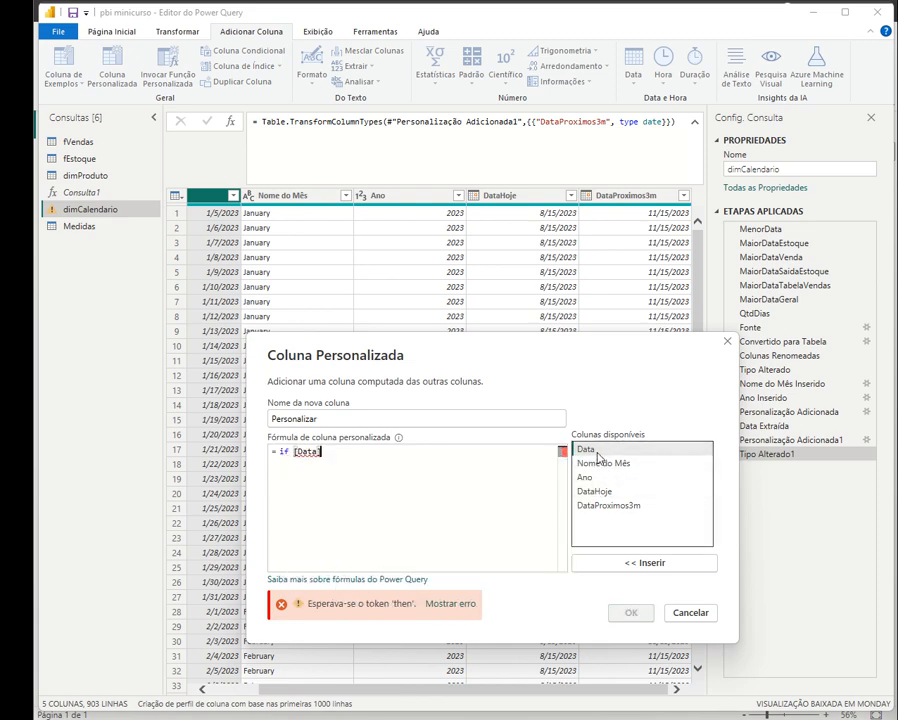
{"action": "type", "text": ">"}
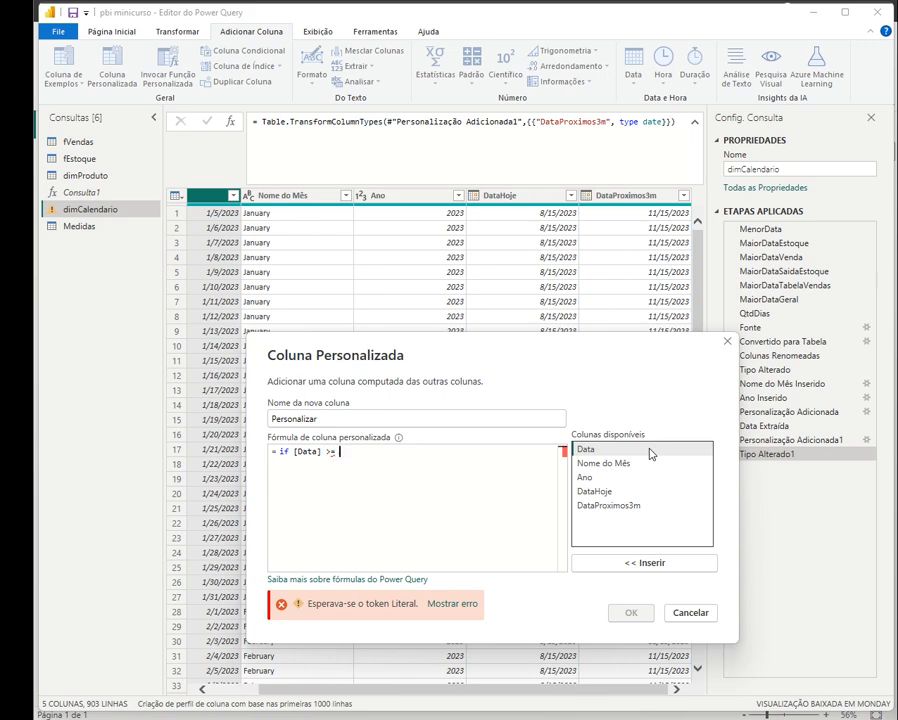
{"action": "type", "text": "="}
{"action": "double_click", "coordinate": [606, 492]}
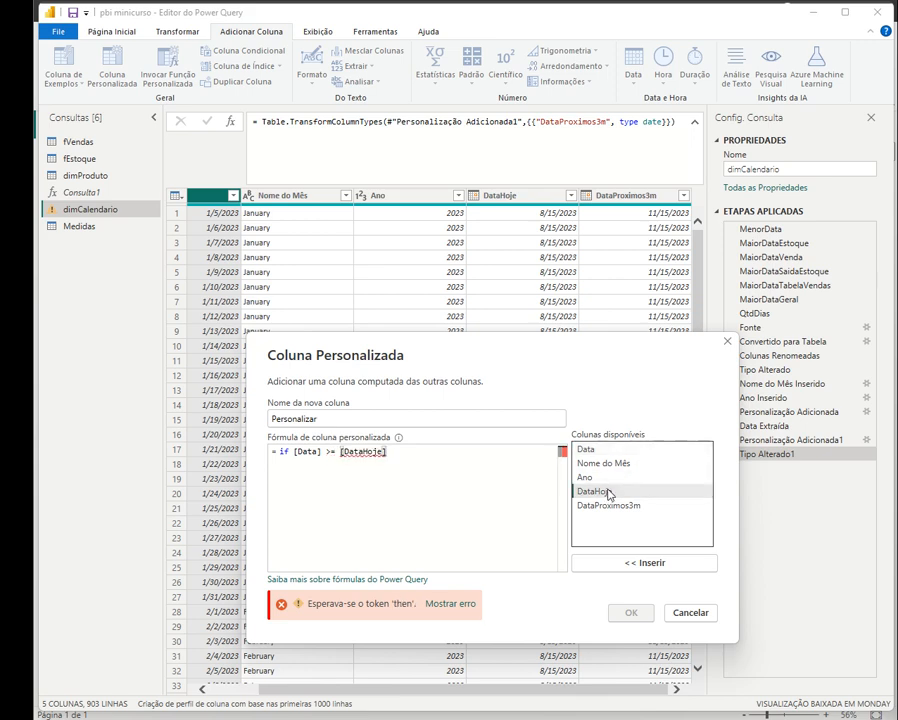
{"action": "key", "text": "Escape"}
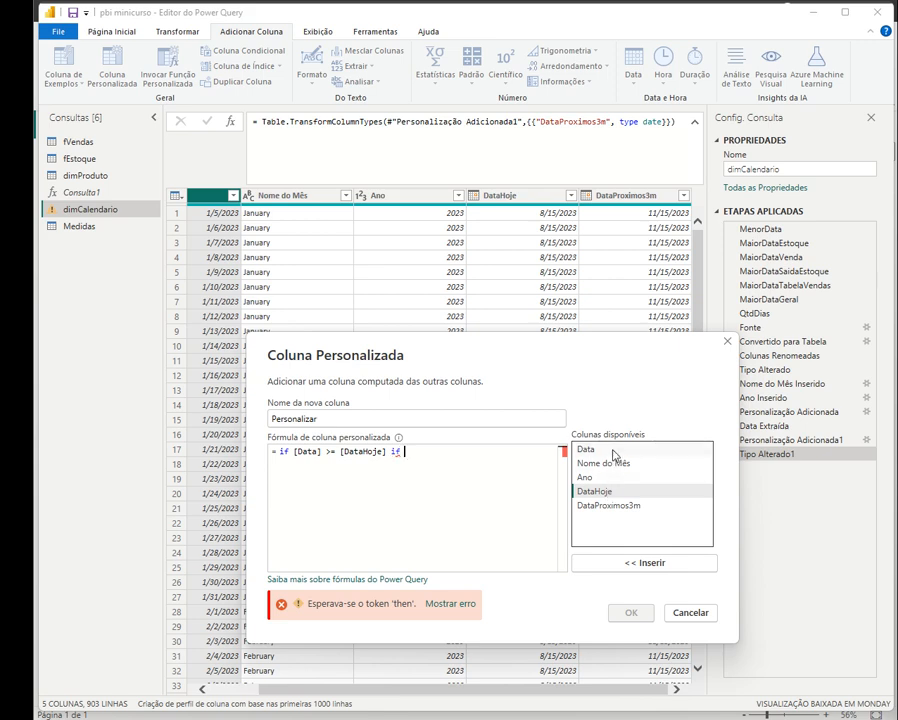
- Extend the custom column formula with the nested condition then if [Data] <= [DataProximos3m] then 1
{"action": "left_click", "coordinate": [612, 450]}
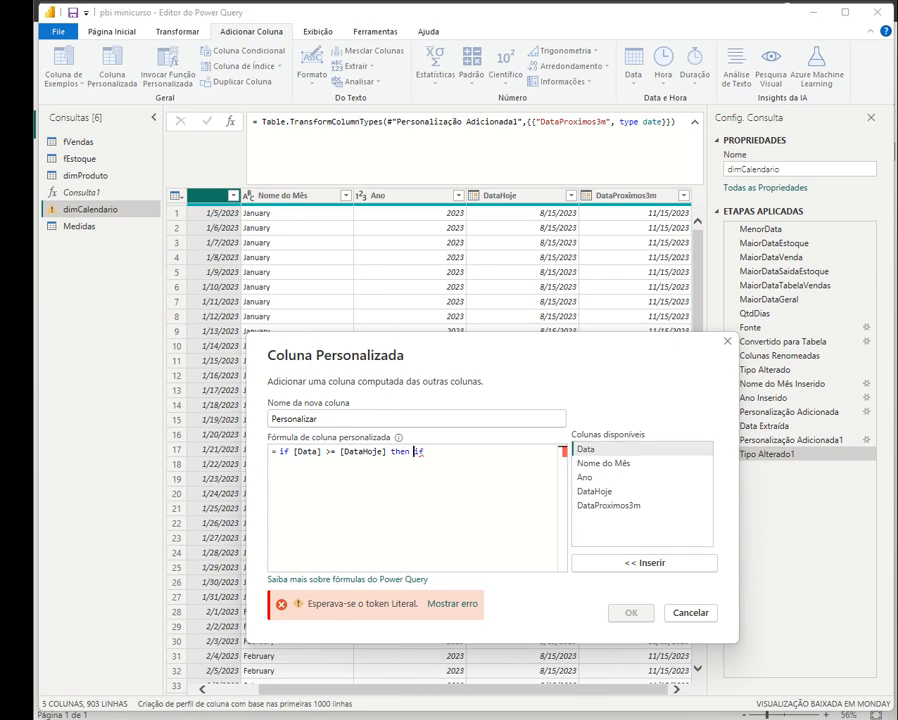
{"action": "left_click_drag", "start_coordinate": [294, 452], "coordinate": [377, 452]}
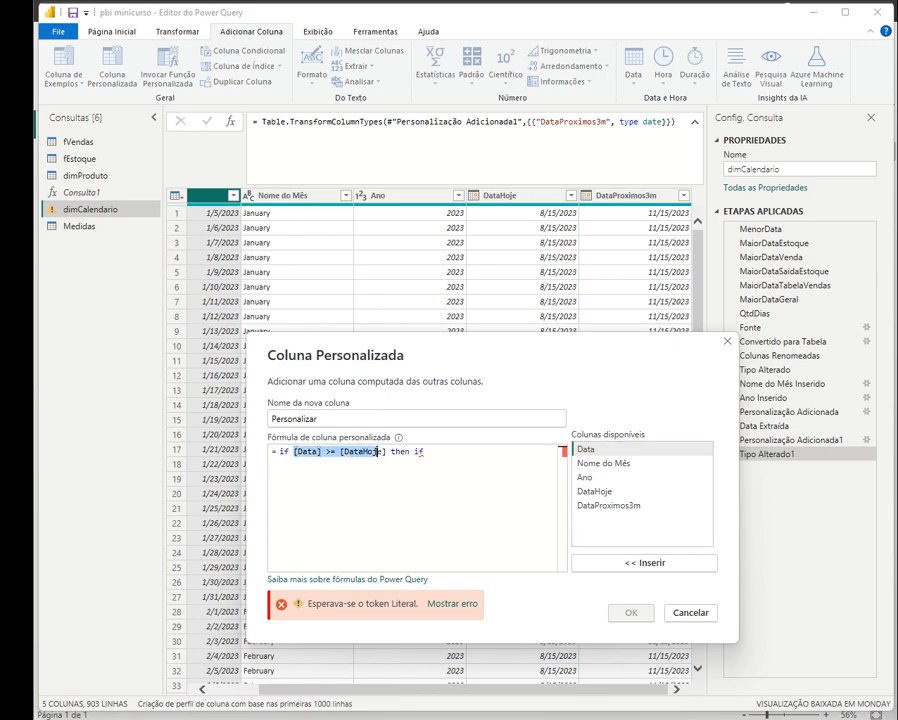
{"action": "double_click", "coordinate": [586, 450]}
{"action": "type", "text": "<"}
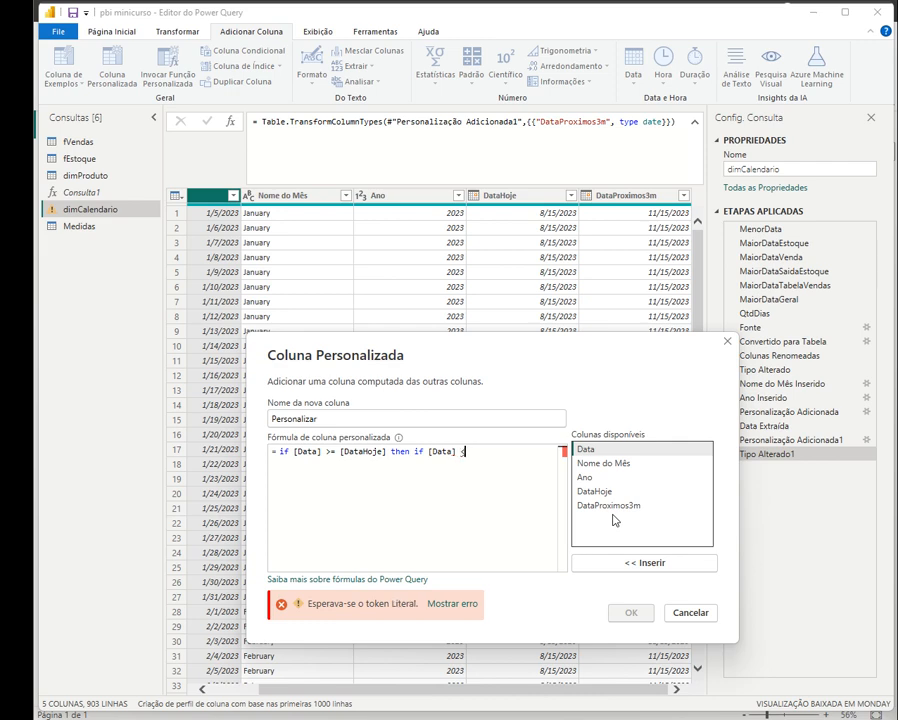
{"action": "type", "text": "="}
{"action": "double_click", "coordinate": [610, 505]}
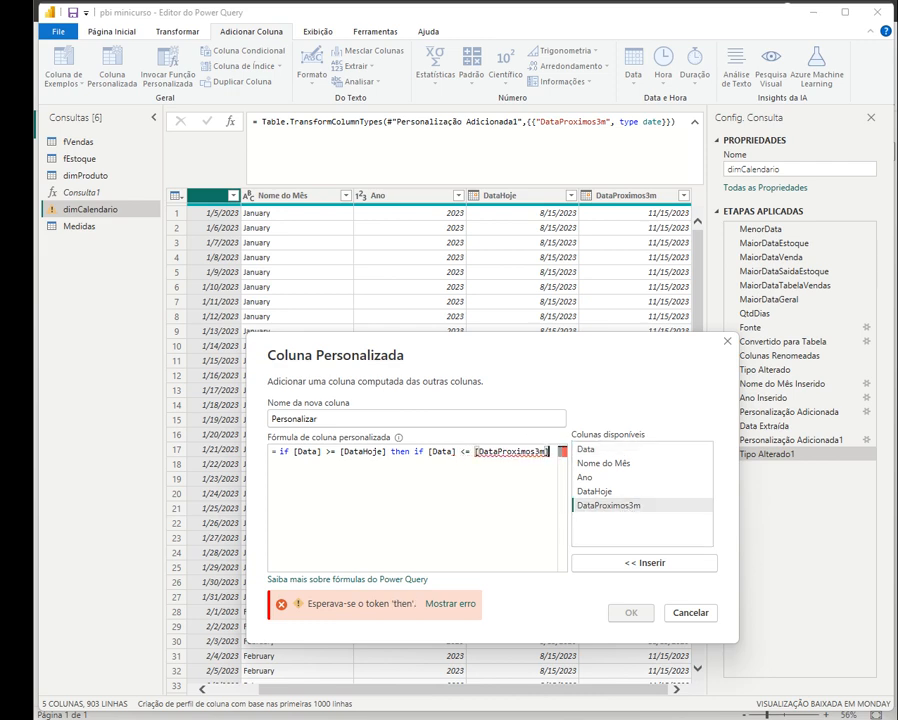
{"action": "key", "text": "Return"}
{"action": "type", "text": "then "}
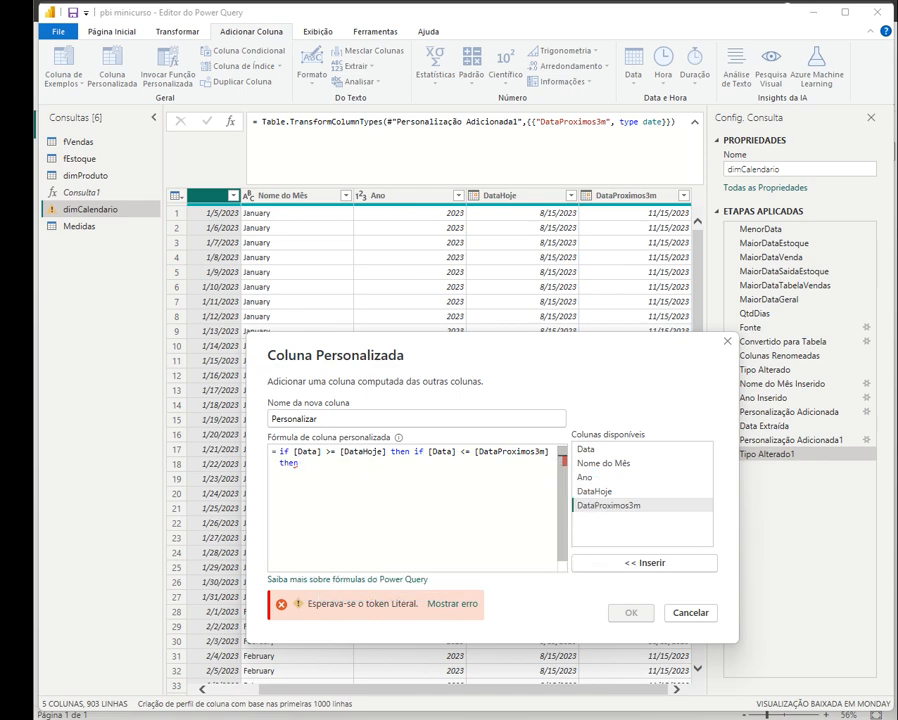
{"action": "type", "text": "1"}
- Name the custom column Flag3m, complete its formula with else 0 else 0, and create the column
{"action": "double_click", "coordinate": [366, 418]}
{"action": "type", "text": "F"}
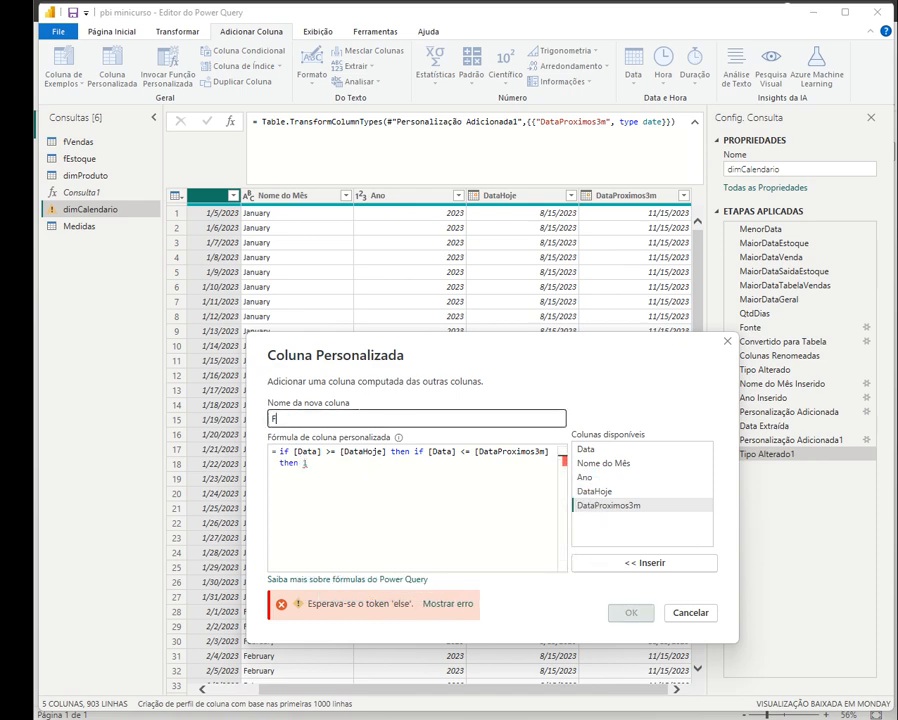
{"action": "type", "text": "g3m"}
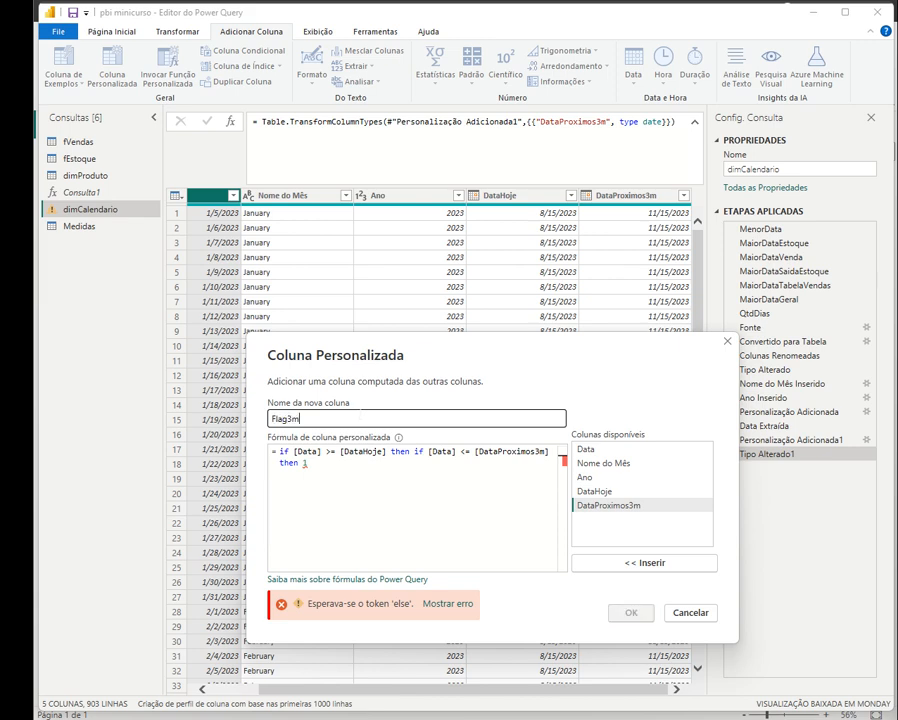
{"action": "left_click", "coordinate": [306, 463]}
{"action": "type", "text": "else 0 else 0"}
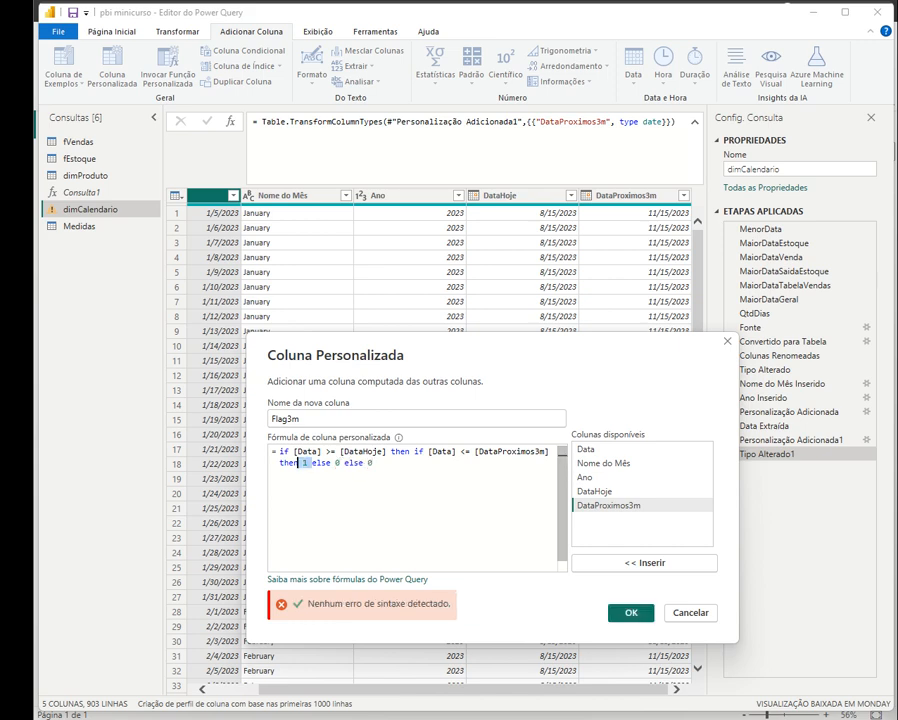
{"action": "left_click", "coordinate": [628, 612]}
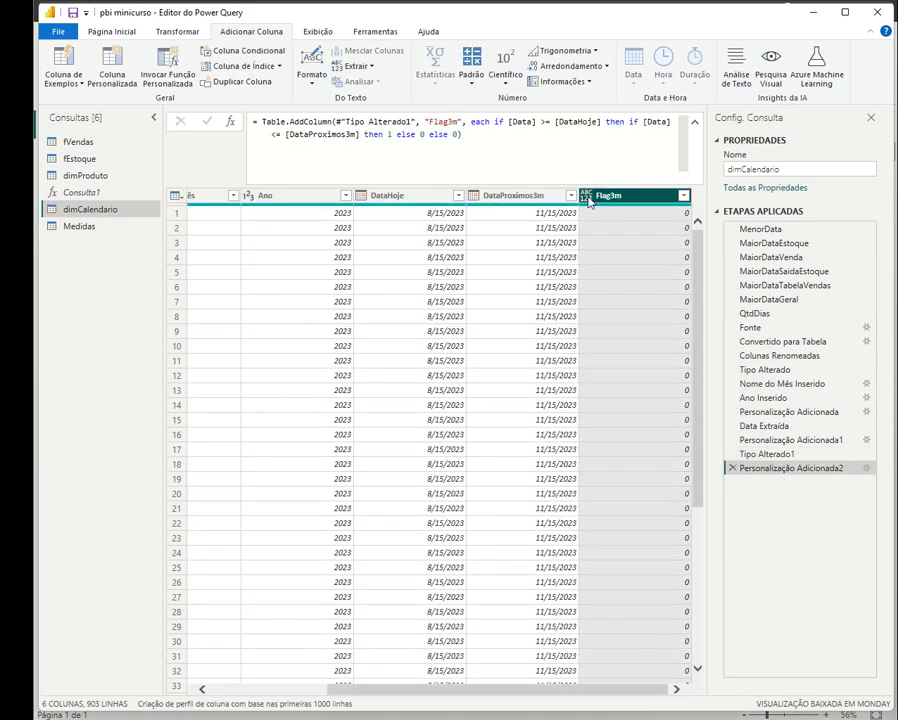
{"action": "left_click", "coordinate": [588, 199]}
{"action": "left_click", "coordinate": [626, 260]}
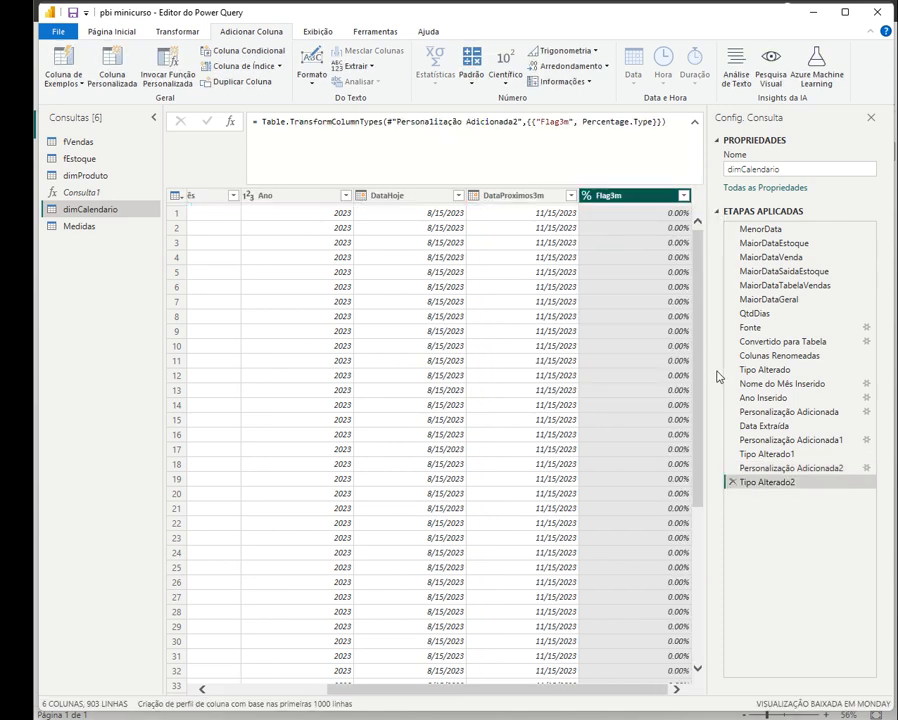
{"action": "left_click", "coordinate": [731, 482]}
- Set the data type of the Flag3m column to whole number (Número Inteiro)
{"action": "left_click", "coordinate": [587, 196]}
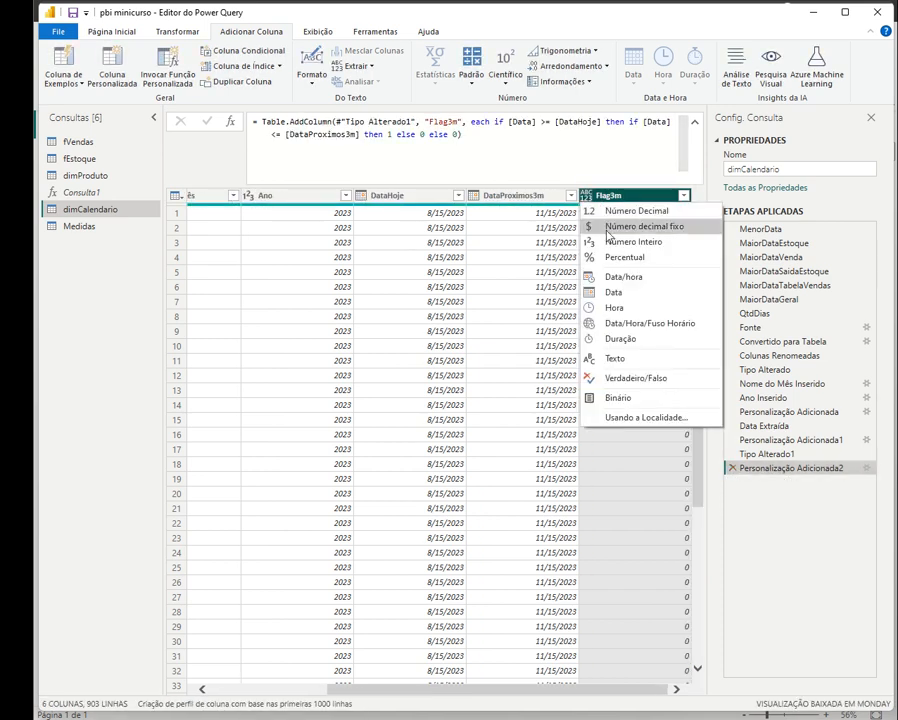
{"action": "left_click", "coordinate": [628, 243]}
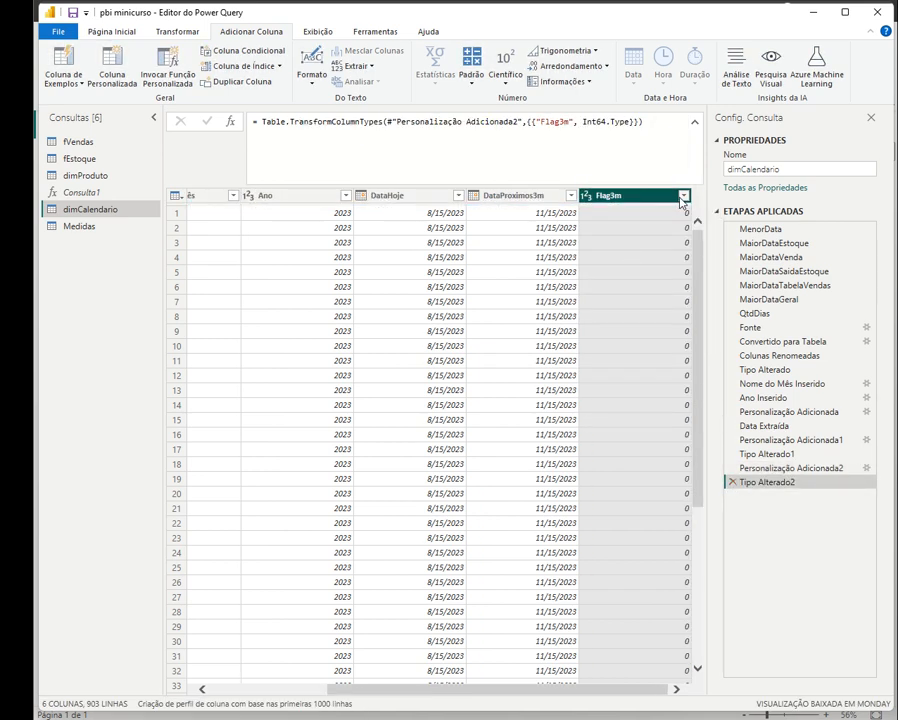
- Filter Flag3m to 1 to examine which dates are flagged in the Data column, and delete the Linhas Filtradas step
{"action": "left_click", "coordinate": [683, 196]}
{"action": "left_click", "coordinate": [485, 357]}
{"action": "left_click", "coordinate": [627, 418]}
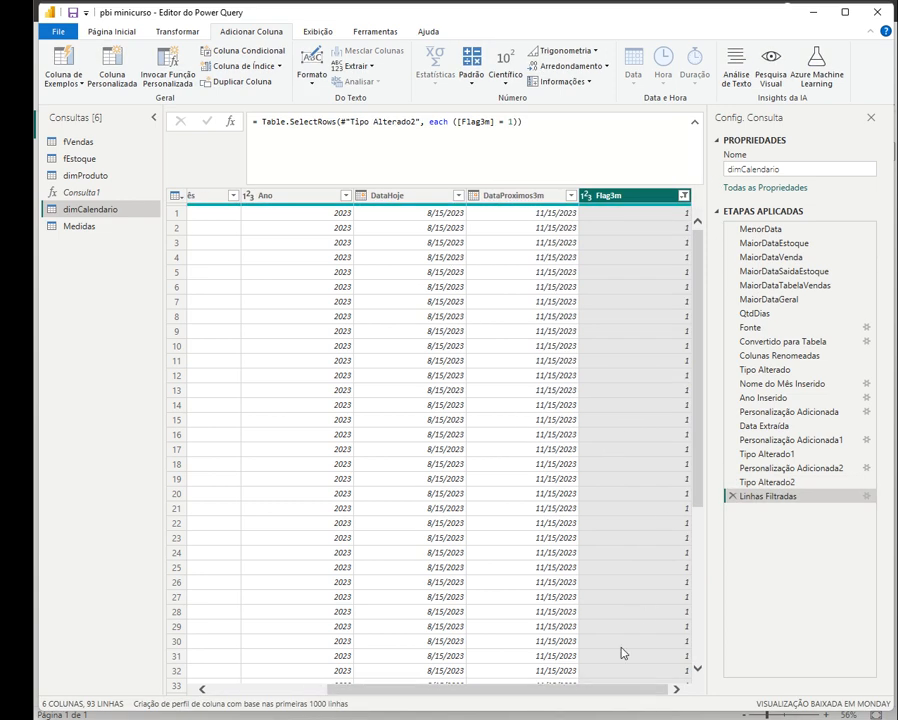
{"action": "left_click_drag", "start_coordinate": [600, 691], "coordinate": [315, 693]}
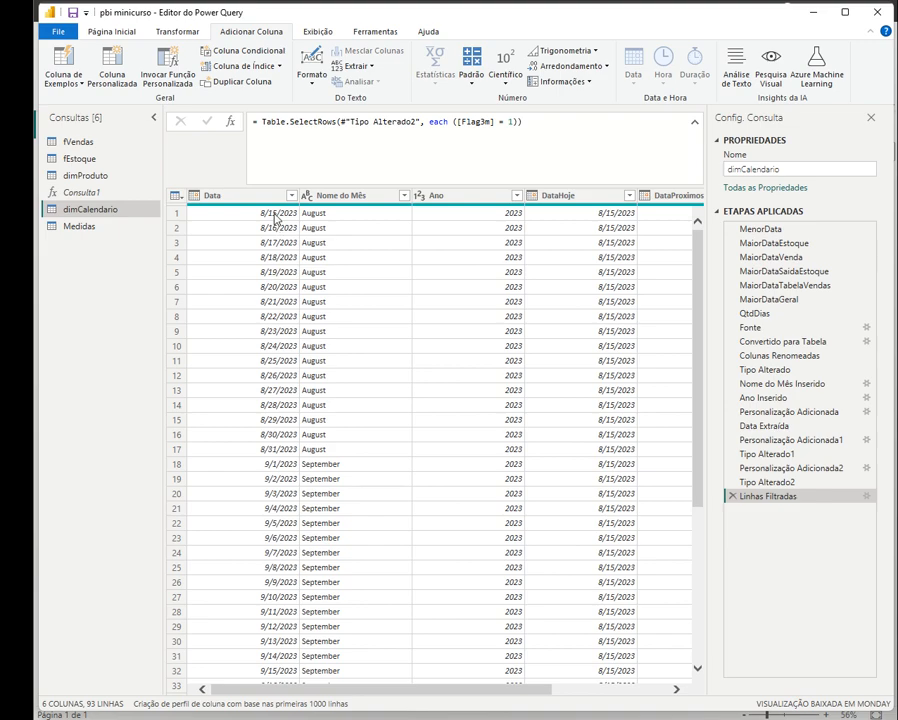
{"action": "scroll", "coordinate": [240, 520], "scroll_direction": "down", "scroll_amount": 20}
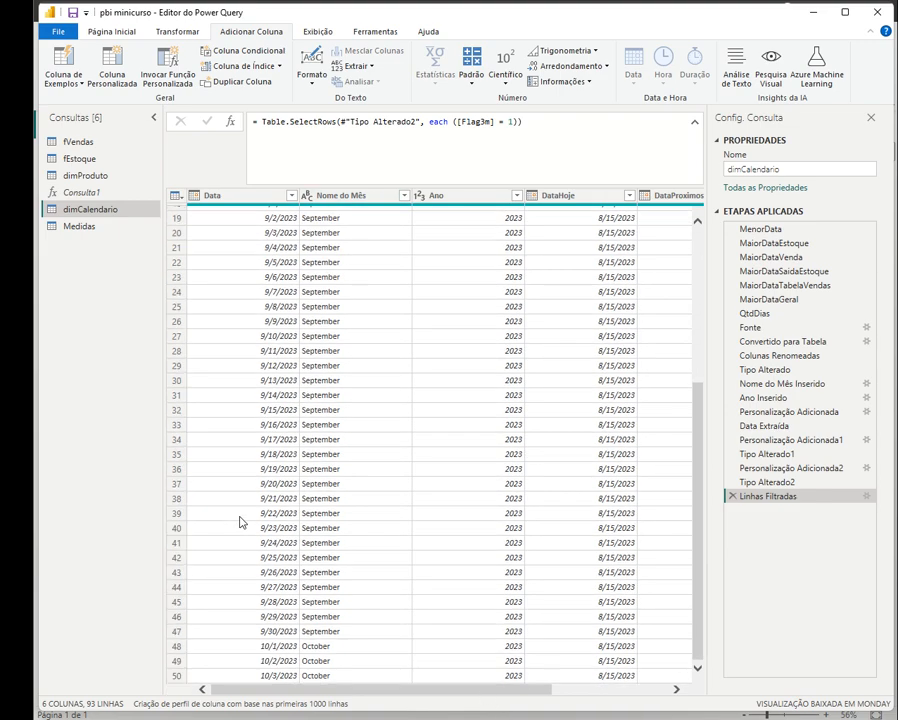
{"action": "scroll", "coordinate": [245, 510], "scroll_direction": "up", "scroll_amount": 20}
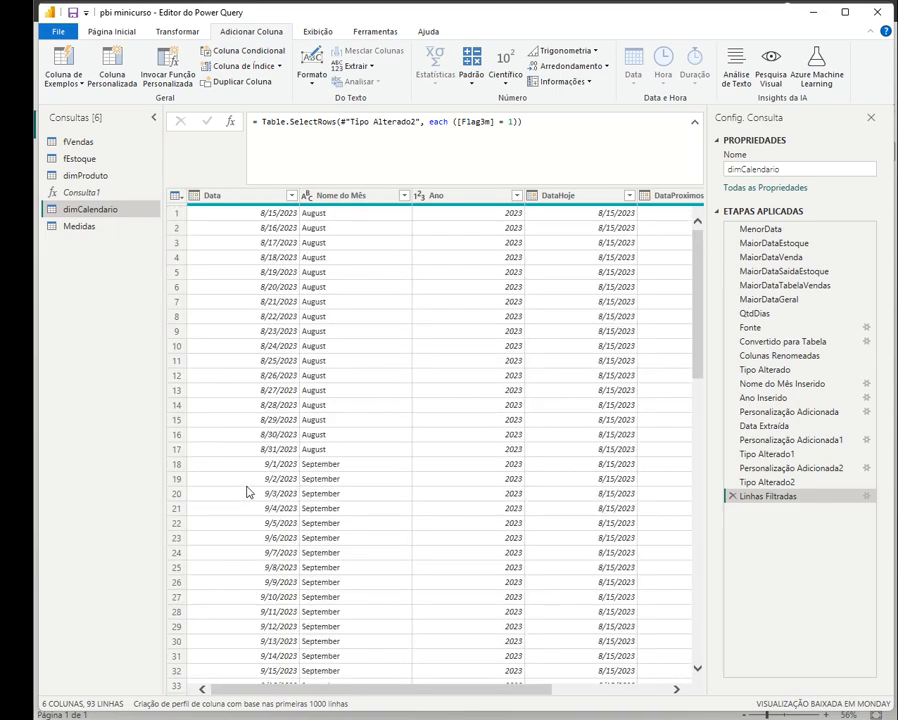
{"action": "left_click", "coordinate": [732, 496]}
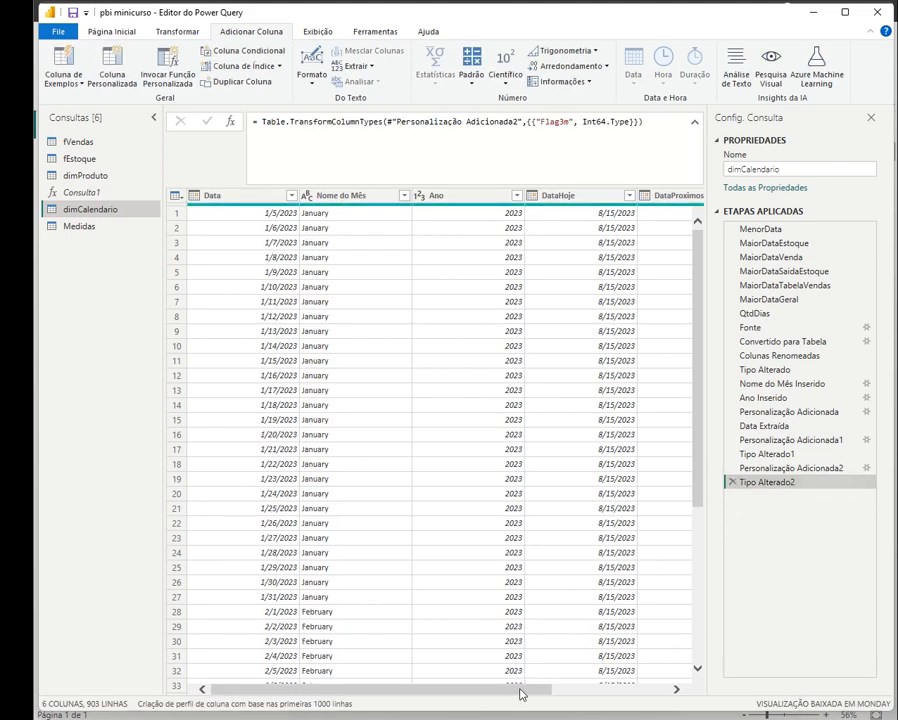
- Remove the DataHoje and DataProximos3m columns from dimCalendario
{"action": "left_click_drag", "start_coordinate": [520, 690], "coordinate": [640, 690]}
{"action": "left_click", "coordinate": [406, 195]}
{"action": "left_click", "coordinate": [492, 196], "text": "shift"}
{"action": "right_click", "coordinate": [520, 196]}
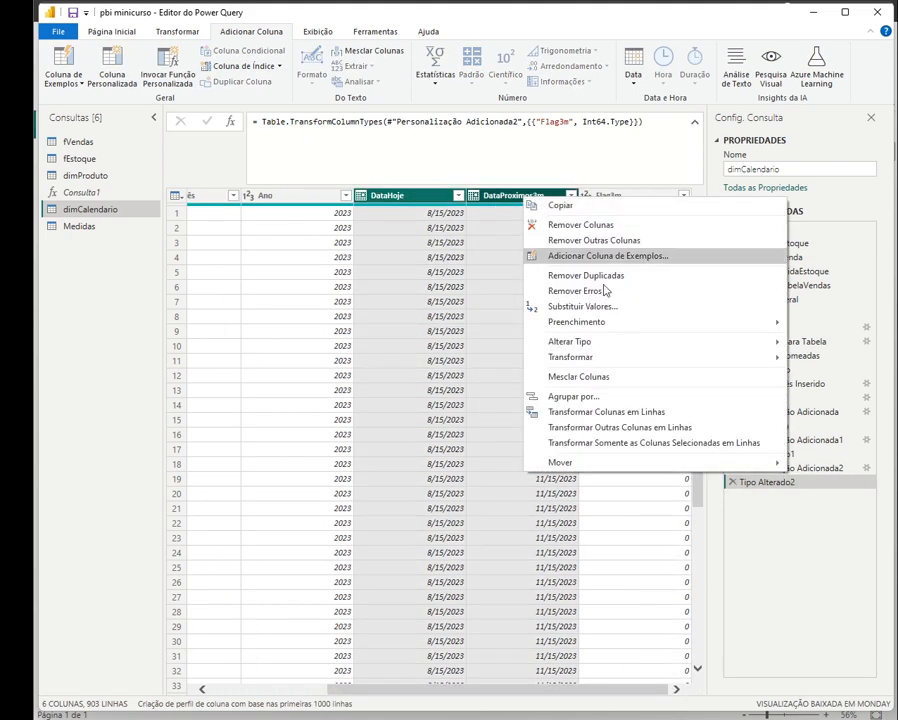
{"action": "left_click", "coordinate": [583, 225]}
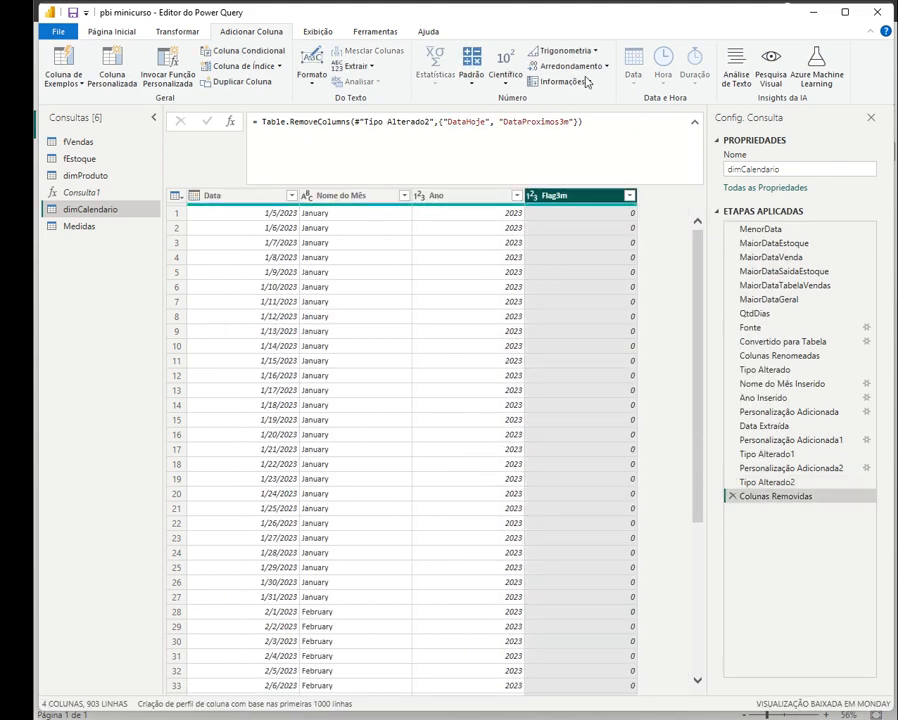
- Rename the flag column to FlagProx3m in the formula of the Personalização Adicionada2 step
{"action": "left_click", "coordinate": [112, 31]}
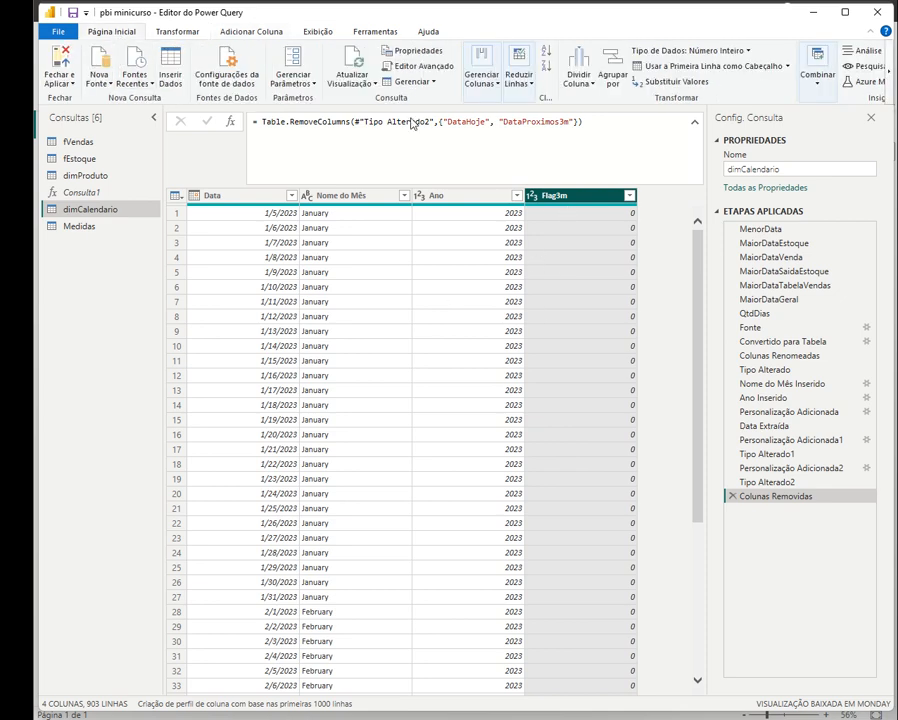
{"action": "left_click", "coordinate": [790, 468]}
{"action": "left_click", "coordinate": [443, 121]}
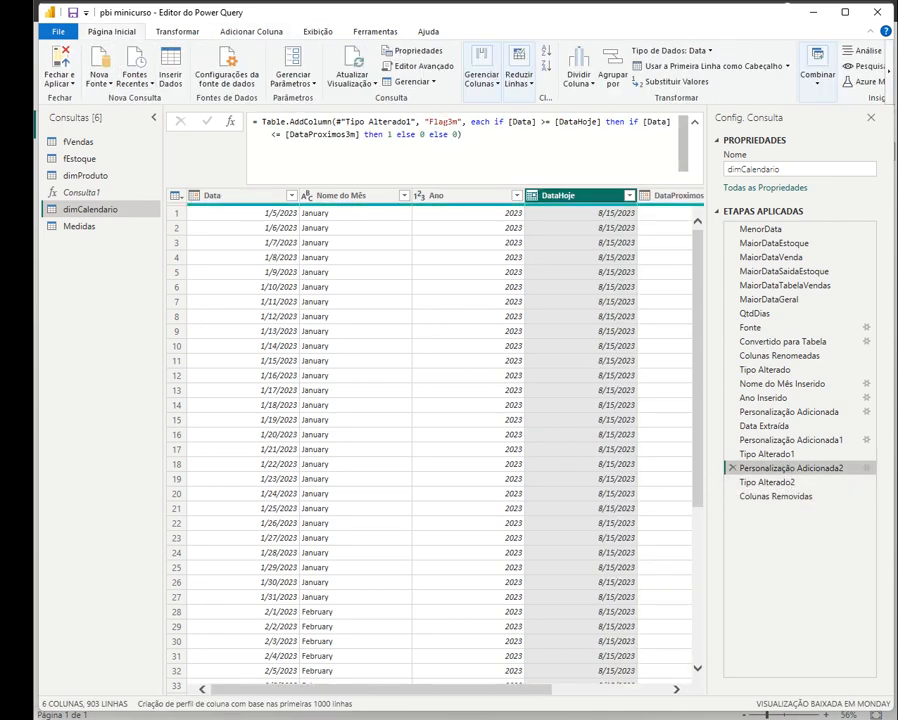
{"action": "type", "text": "Prox"}
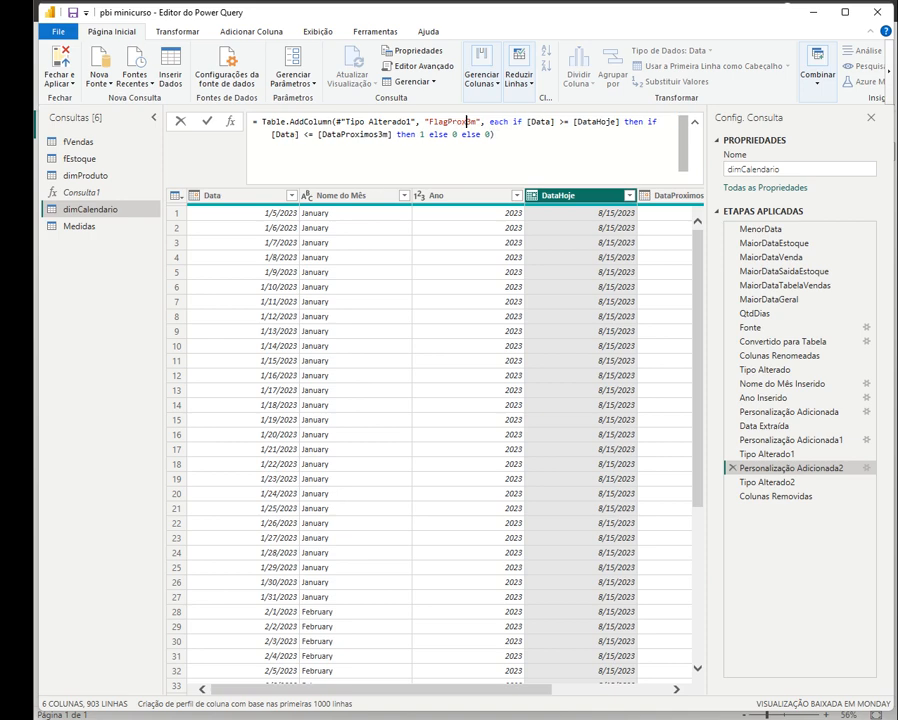
{"action": "key", "text": "Return"}
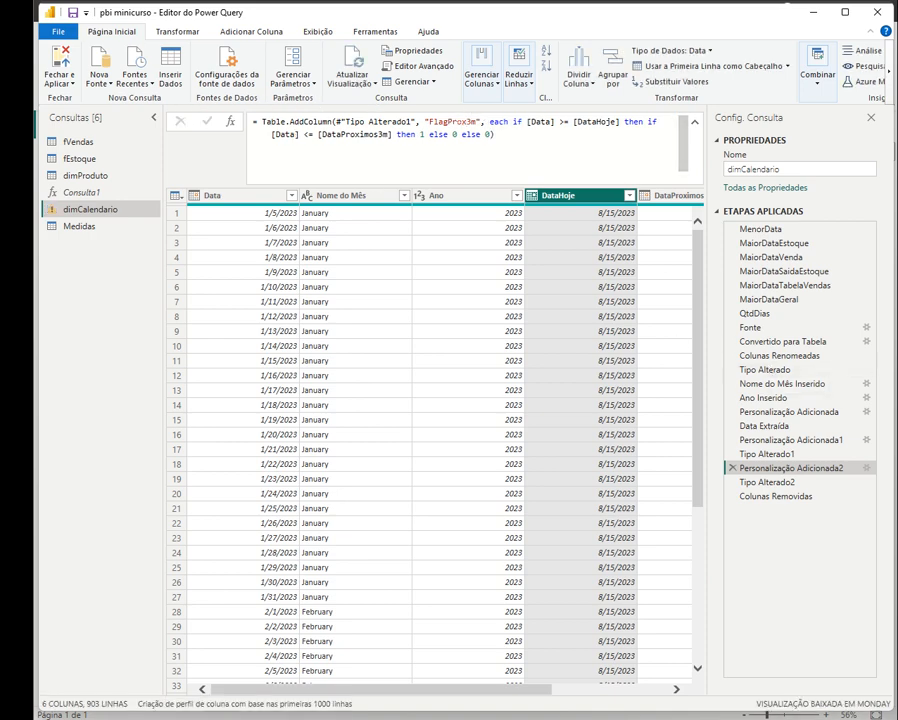
- Replace the Flag3m reference with FlagProx3m in the Tipo Alterado2 step's formula, and close and apply the query changes
{"action": "left_click", "coordinate": [782, 481]}
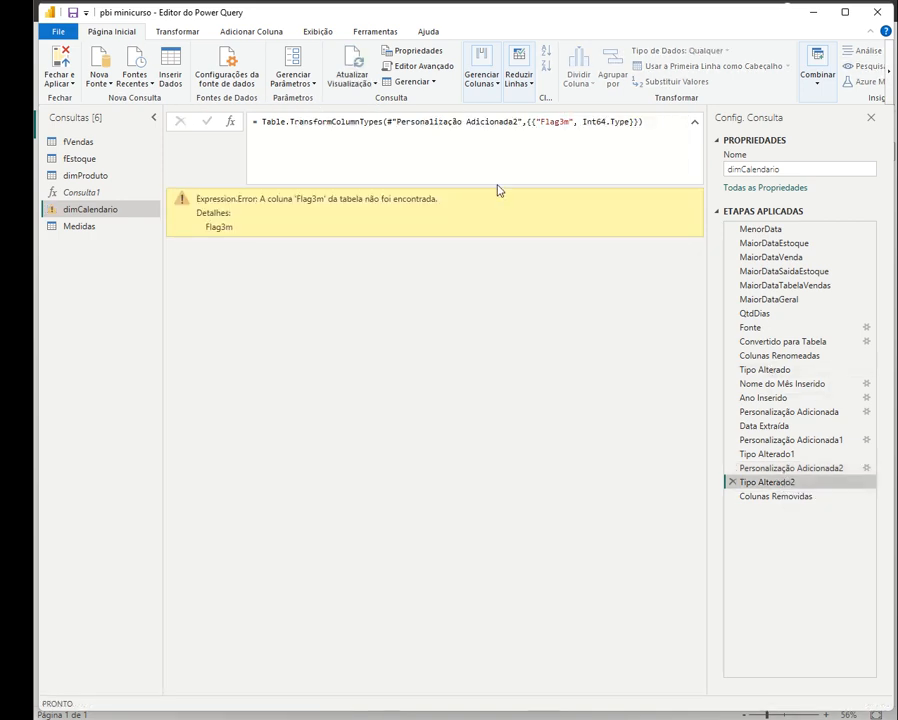
{"action": "double_click", "coordinate": [559, 123]}
{"action": "type", "text": "FlagProx3m"}
{"action": "key", "text": "Return"}
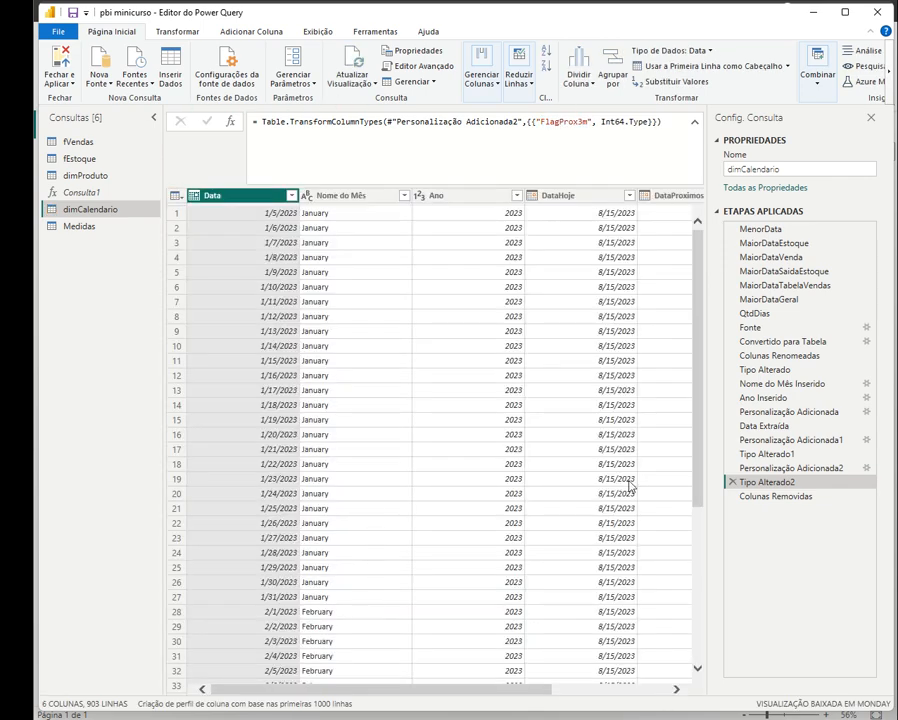
{"action": "left_click", "coordinate": [775, 496]}
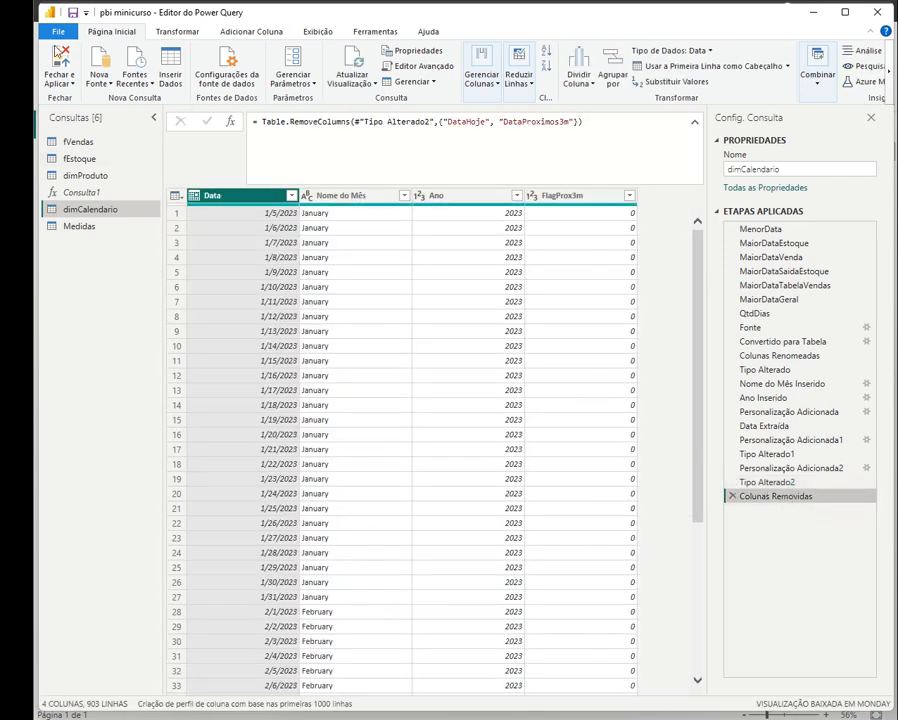
{"action": "left_click", "coordinate": [60, 62]}
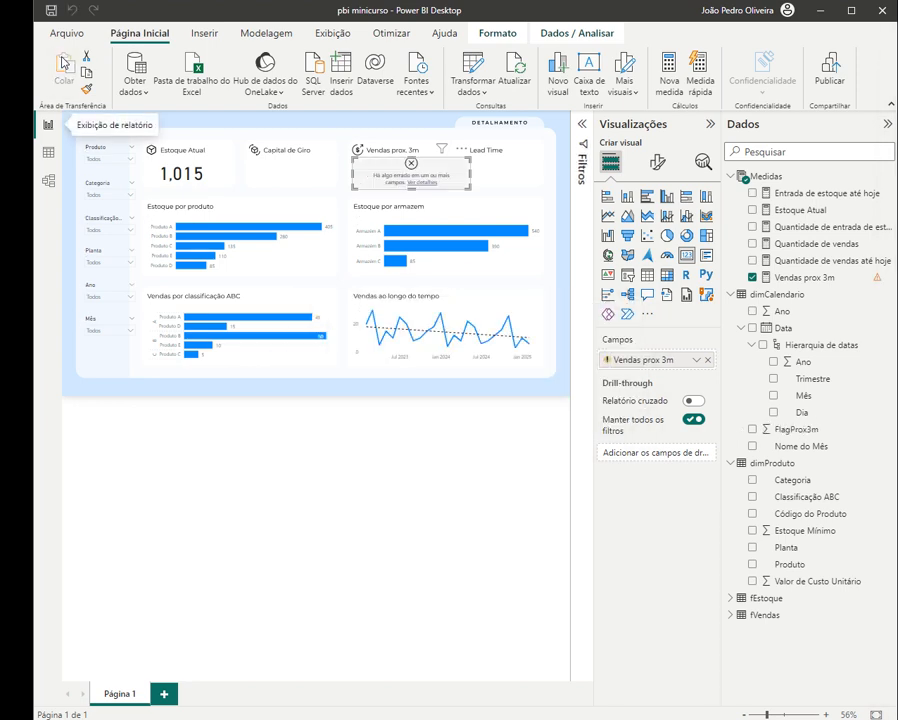
- Replace the DATEADD filter in the Vendas prox 3m measure with dimCalendario[FlagProx3m] = 1 and commit the formula
{"action": "left_click", "coordinate": [805, 277]}
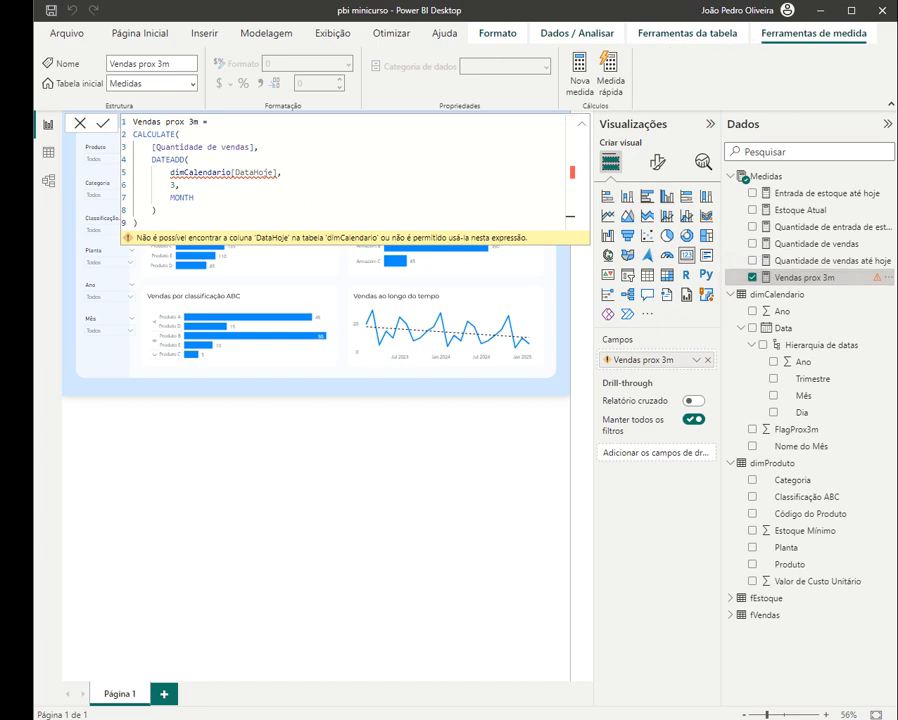
{"action": "left_click_drag", "start_coordinate": [158, 210], "coordinate": [155, 160]}
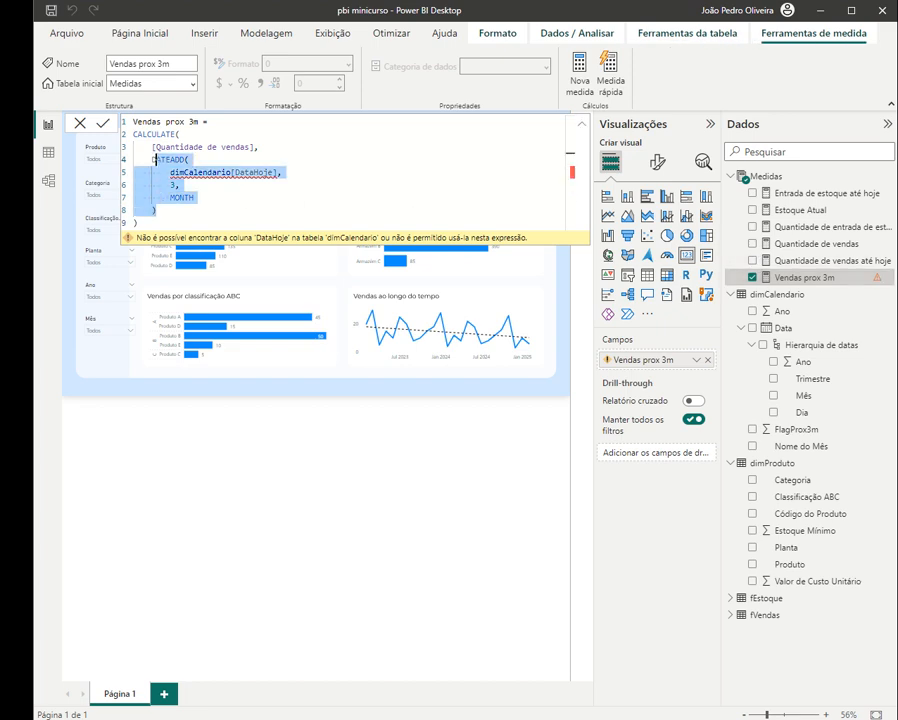
{"action": "type", "text": "Flag"}
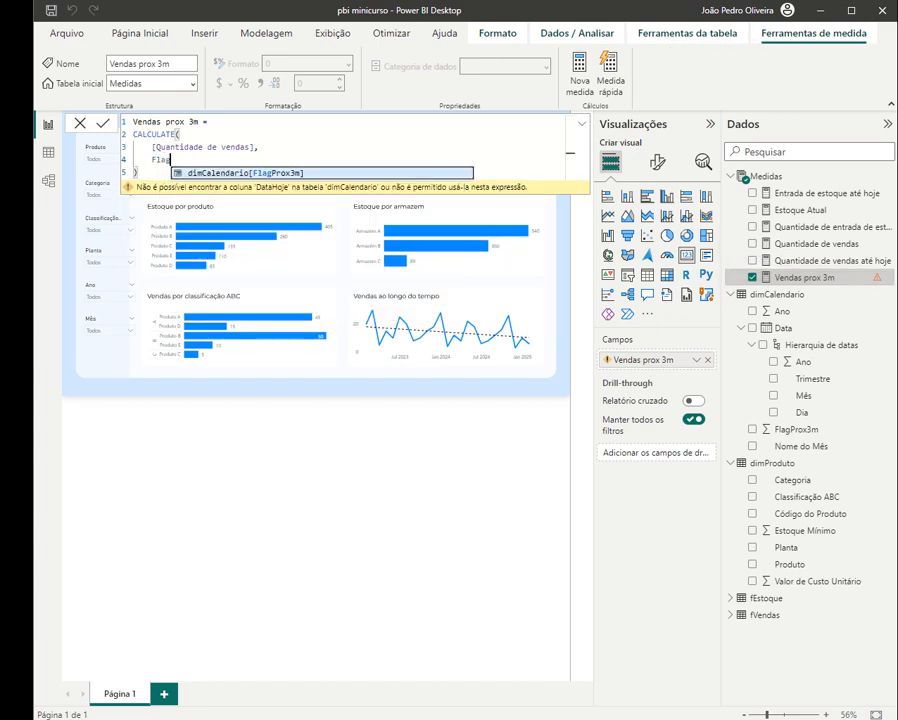
{"action": "key", "text": "Tab"}
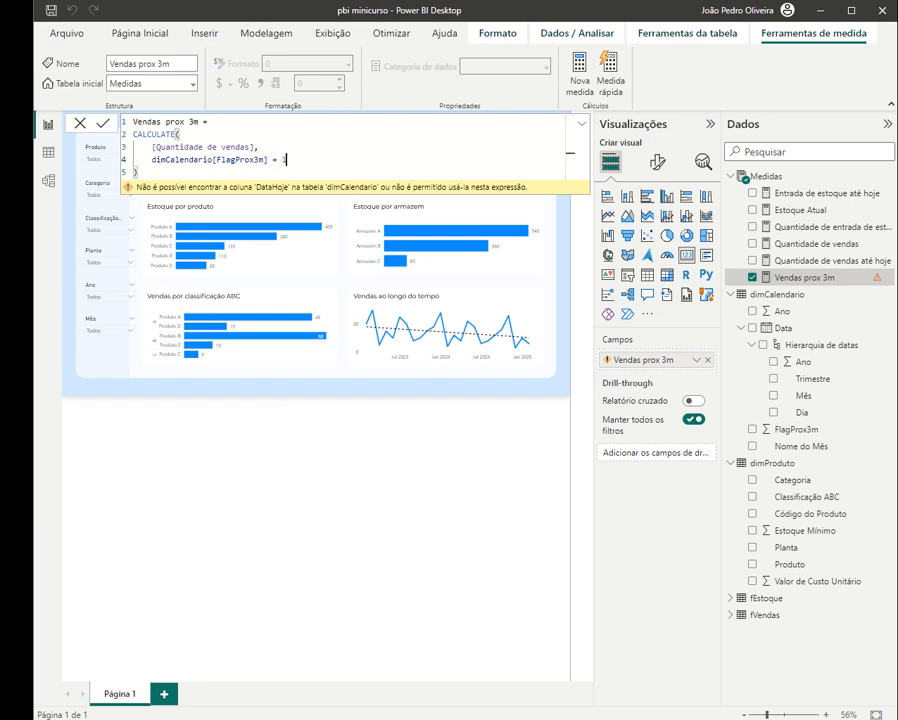
{"action": "key", "text": "Return"}
{"action": "left_click", "coordinate": [79, 130]}
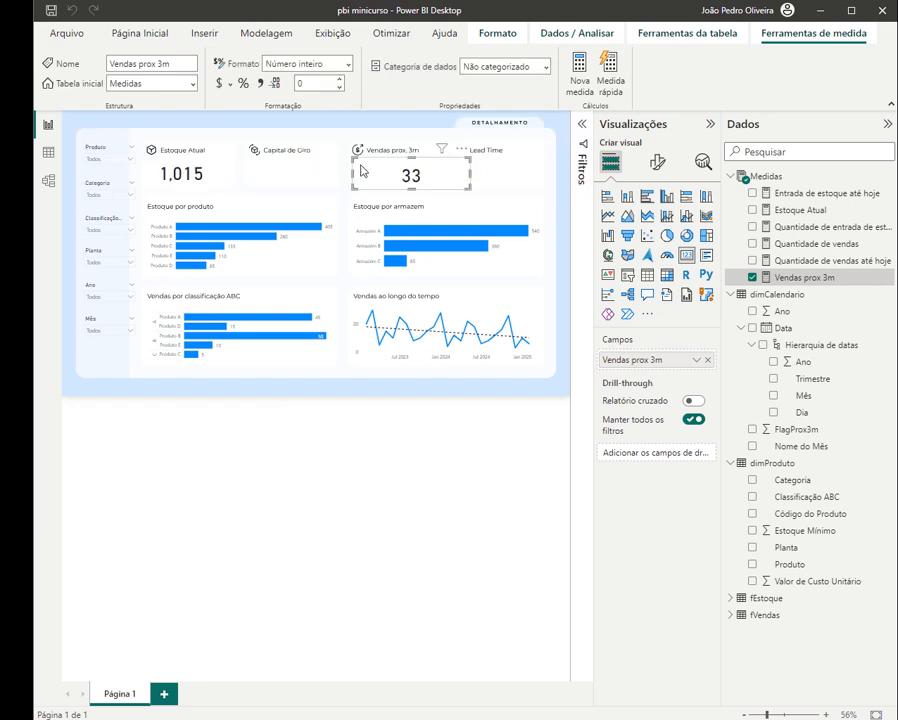
{"action": "left_click", "coordinate": [448, 181]}
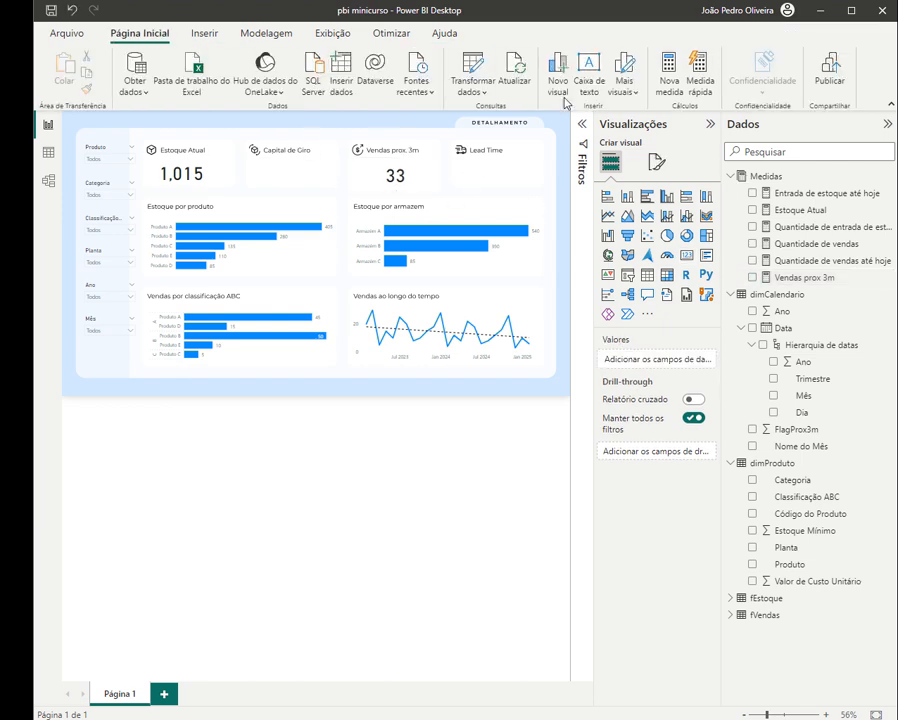
- Review the Vendas prox 3m formula and filter FlagProx3m to 1 in the dimCalendario data to examine the flagged dates
{"action": "left_click", "coordinate": [818, 293]}
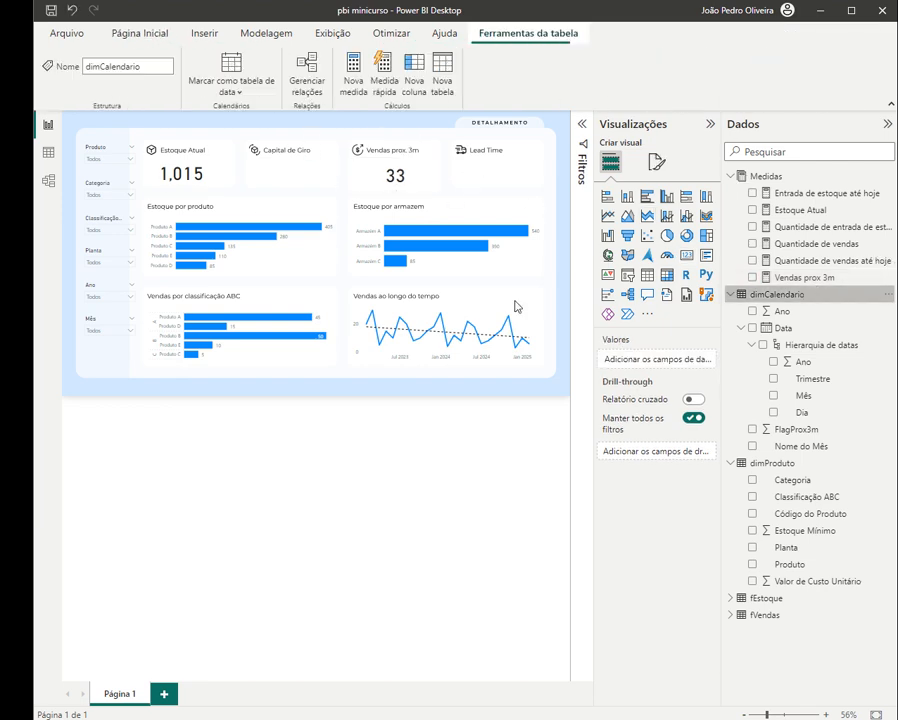
{"action": "left_click", "coordinate": [779, 277]}
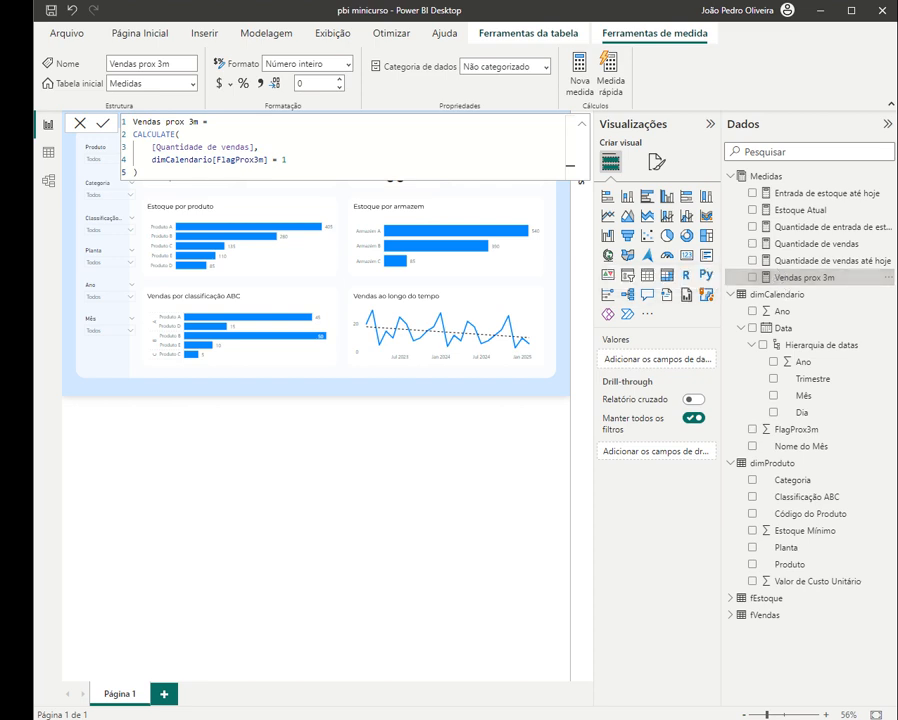
{"action": "left_click", "coordinate": [40, 159]}
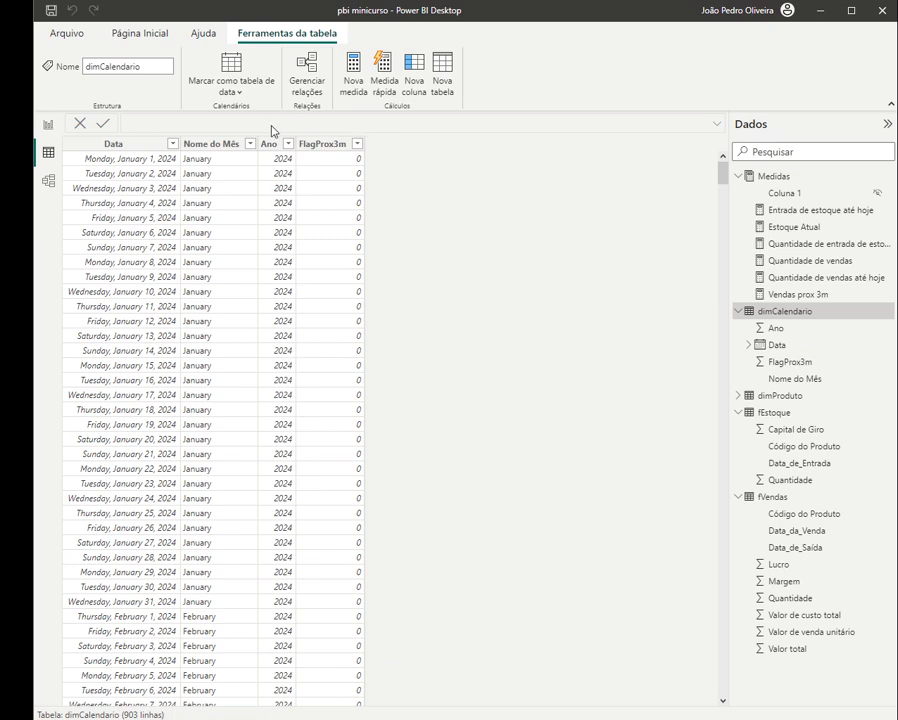
{"action": "left_click", "coordinate": [357, 144]}
{"action": "left_click", "coordinate": [384, 276]}
{"action": "left_click", "coordinate": [482, 309]}
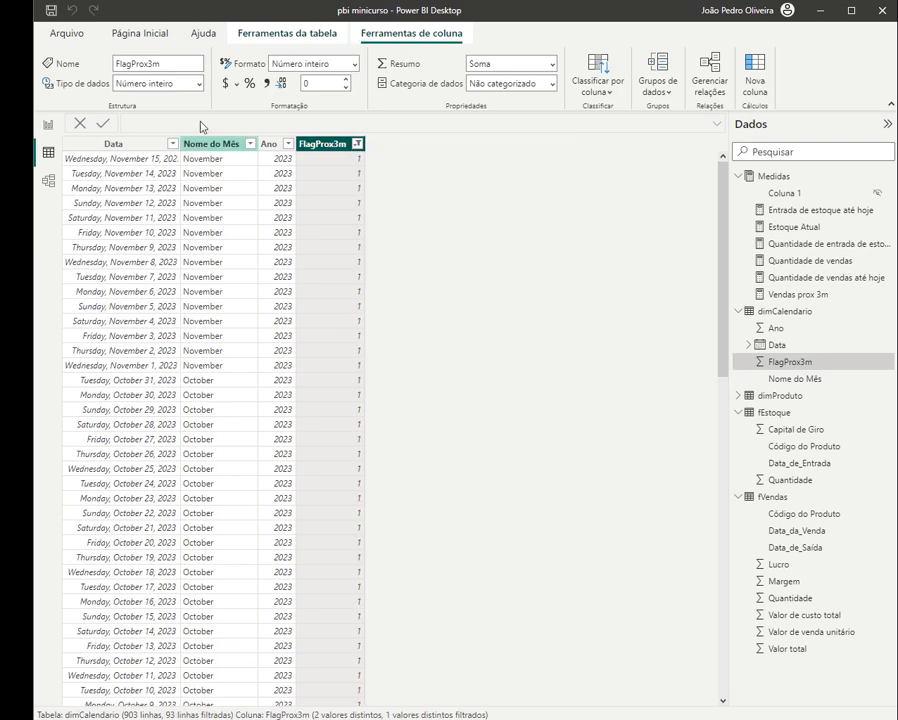
{"action": "left_click", "coordinate": [48, 125]}
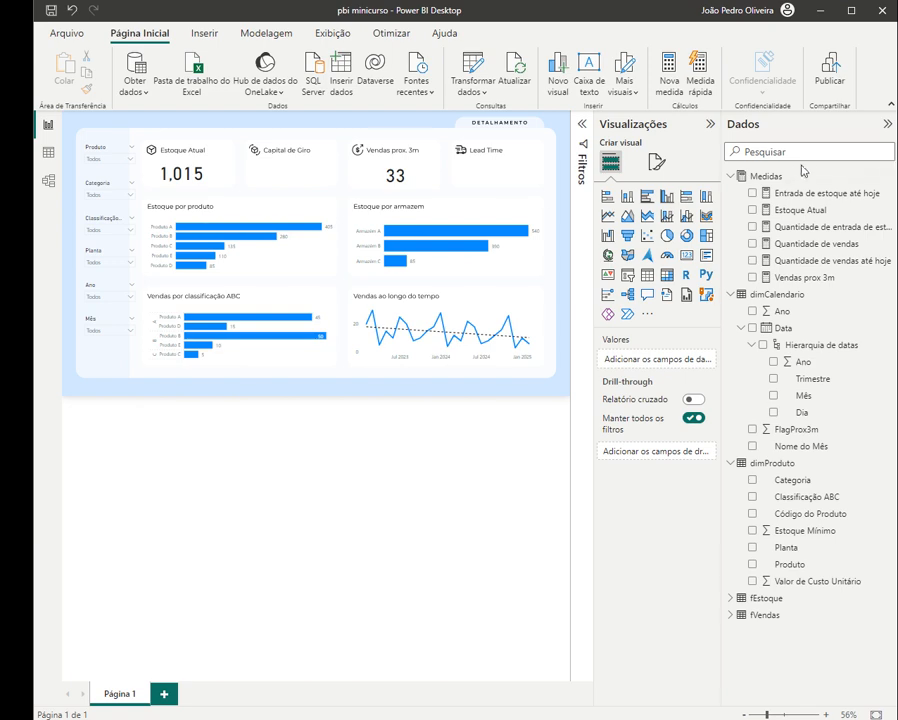
- Create a new measure named Lead Time in the Medidas table
{"action": "right_click", "coordinate": [752, 176]}
{"action": "left_click", "coordinate": [796, 204]}
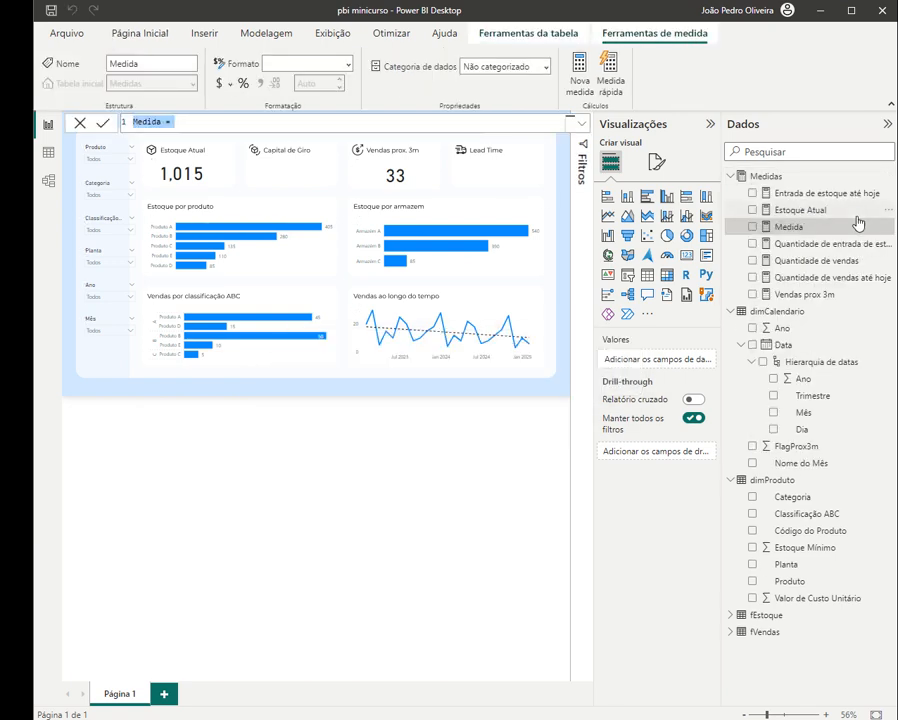
{"action": "key", "text": "BackSpace"}
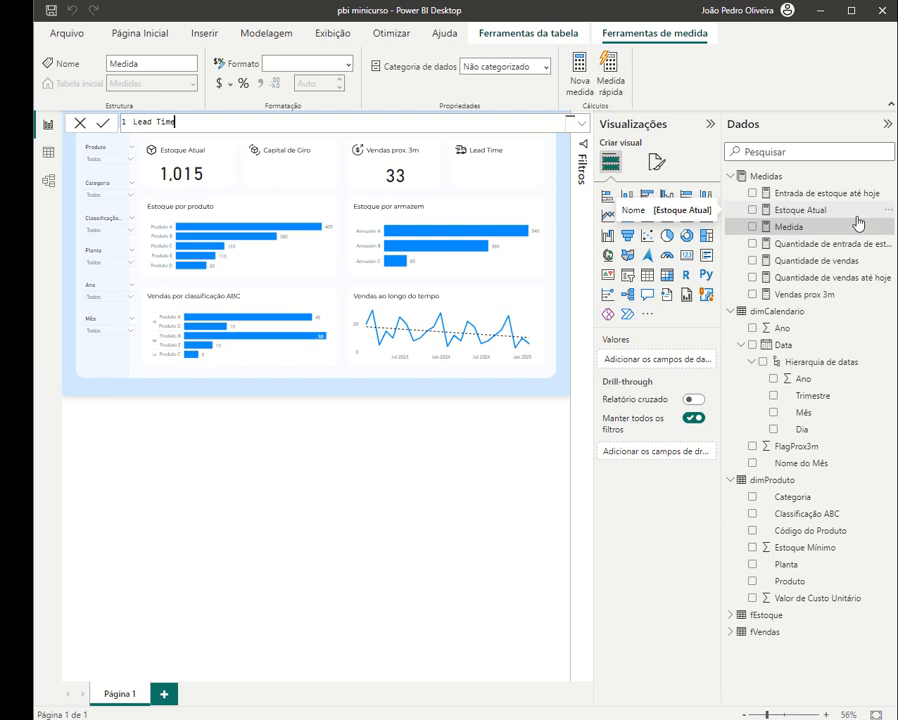
{"action": "type", "text": "Lead Time = A"}
{"action": "key", "text": "BackSpace"}
{"action": "key", "text": "shift+Return"}
- Define the Lead Time measure as AVERAGE(fEstoque[Quantidade]) and commit the formula
{"action": "type", "text": "AVERAGEX("}
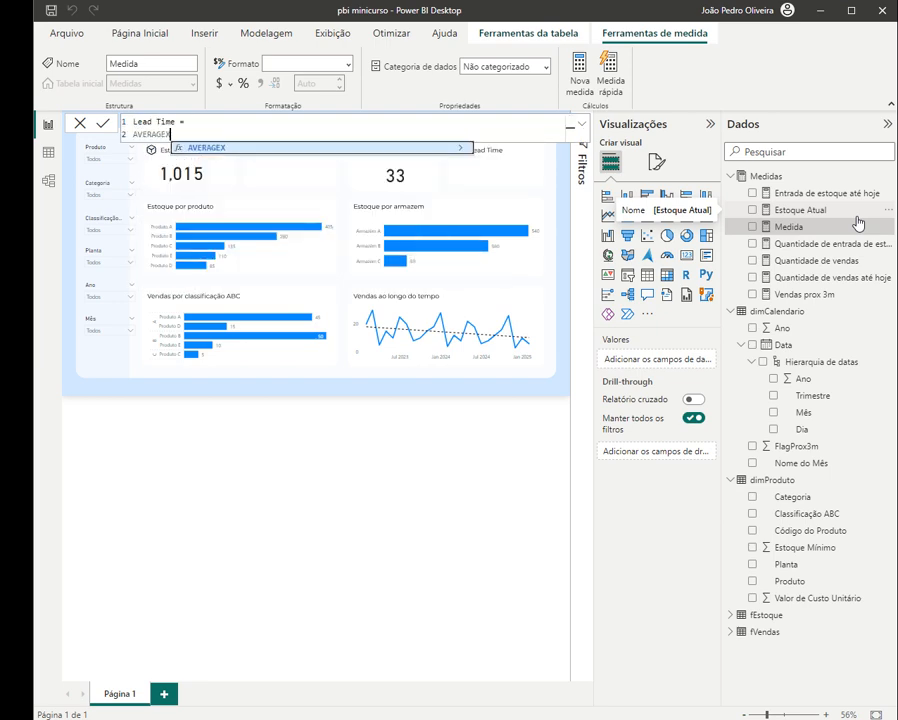
{"action": "key", "text": "shift+Return"}
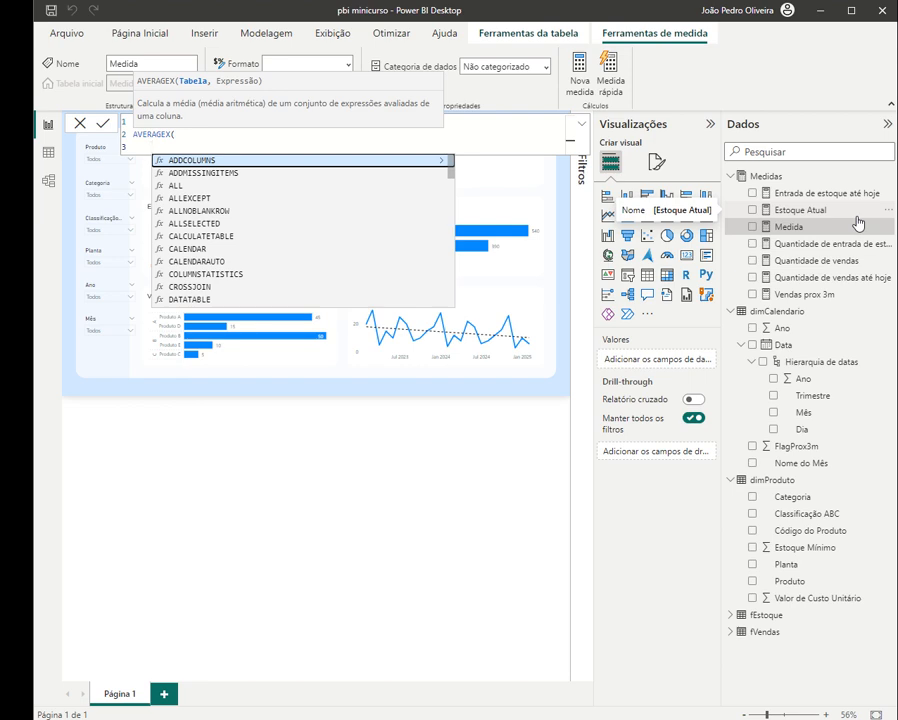
{"action": "key", "text": "BackSpace"}
{"action": "key", "text": "BackSpace"}
{"action": "key", "text": "BackSpace"}
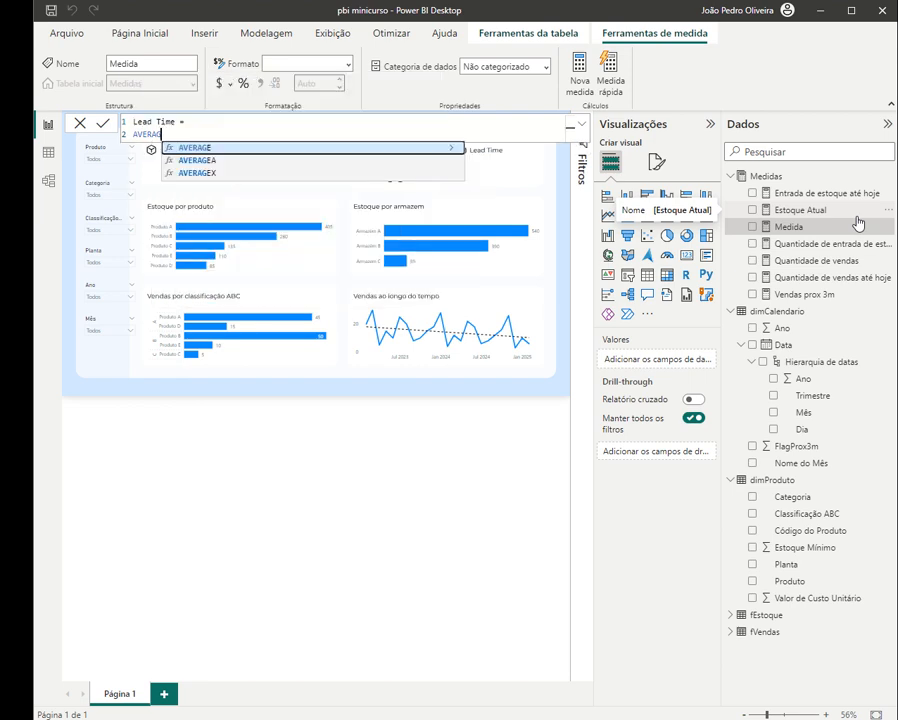
{"action": "type", "text": "("}
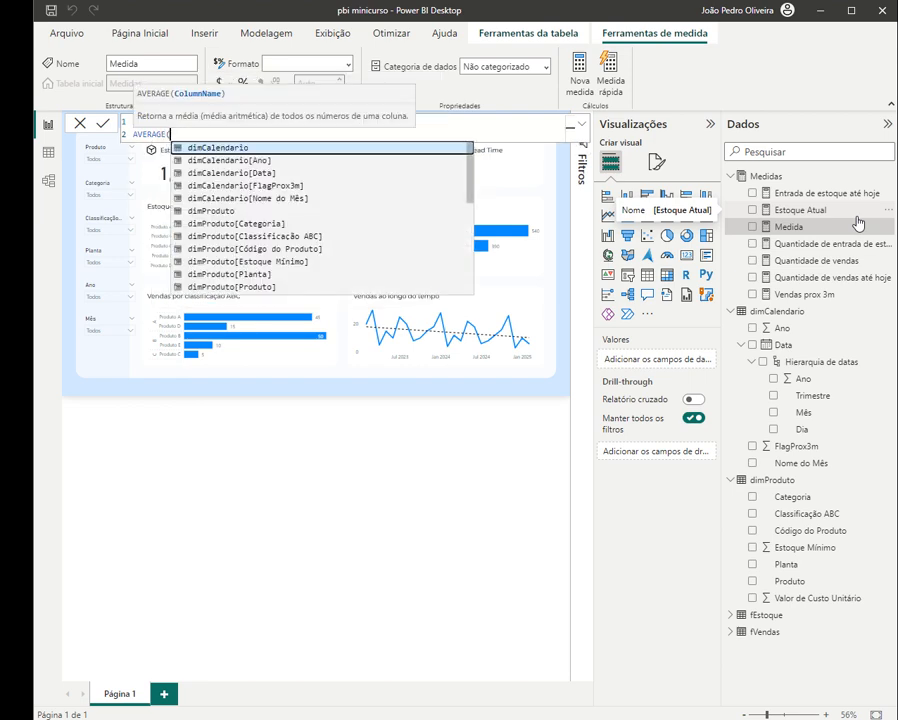
{"action": "key", "text": "Down"}
{"action": "key", "text": "Down"}
{"action": "key", "text": "Down"}
{"action": "key", "text": "Down"}
{"action": "key", "text": "Down"}
{"action": "key", "text": "Down"}
{"action": "key", "text": "Down"}
{"action": "key", "text": "Down"}
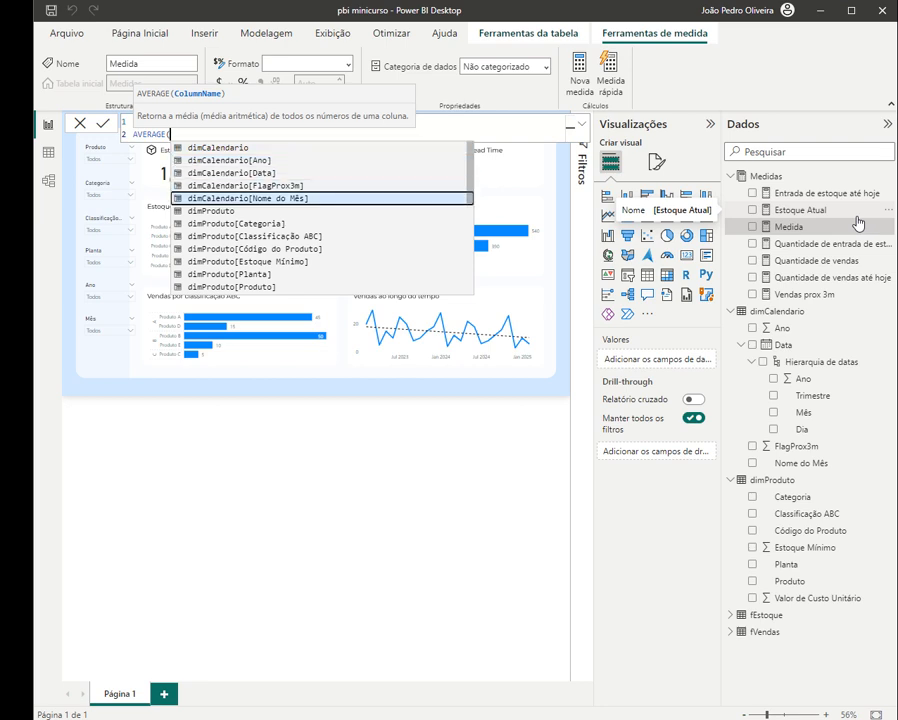
{"action": "key", "text": "Down"}
{"action": "key", "text": "Down"}
{"action": "type", "text": "Quant"}
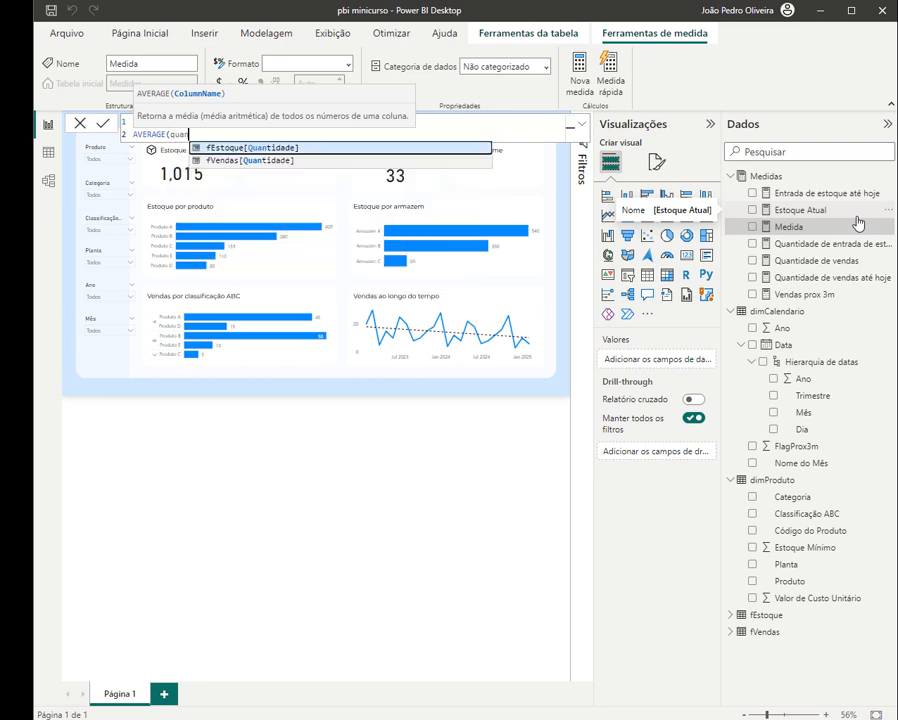
{"action": "key", "text": "Tab"}
{"action": "type", "text": ")"}
{"action": "key", "text": "Return"}
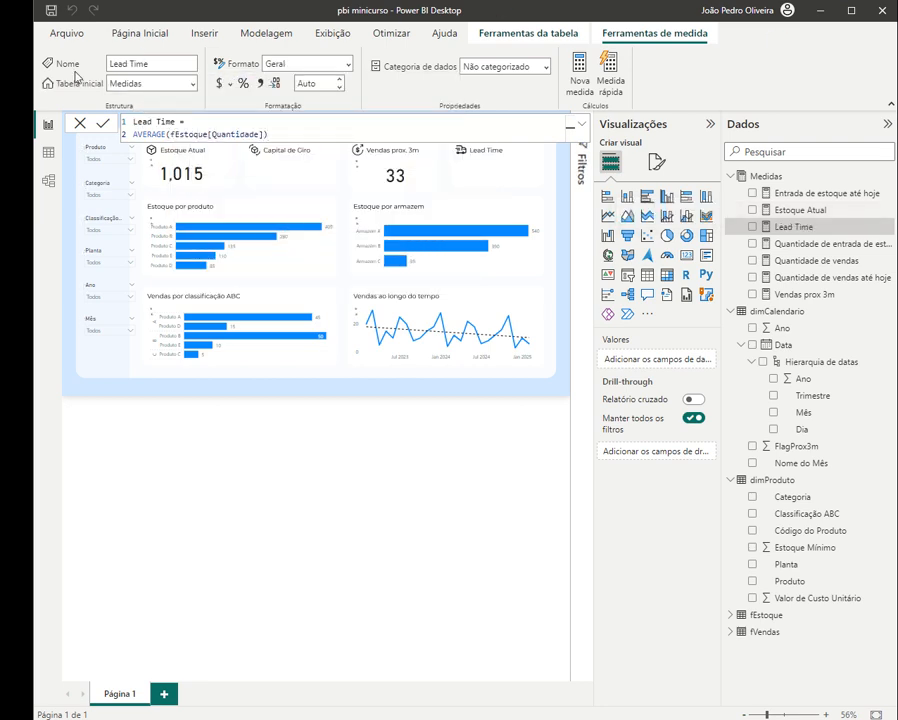
- Add a card visual showing the Lead Time measure and fit it beneath the Lead Time heading
{"action": "left_click", "coordinate": [455, 165]}
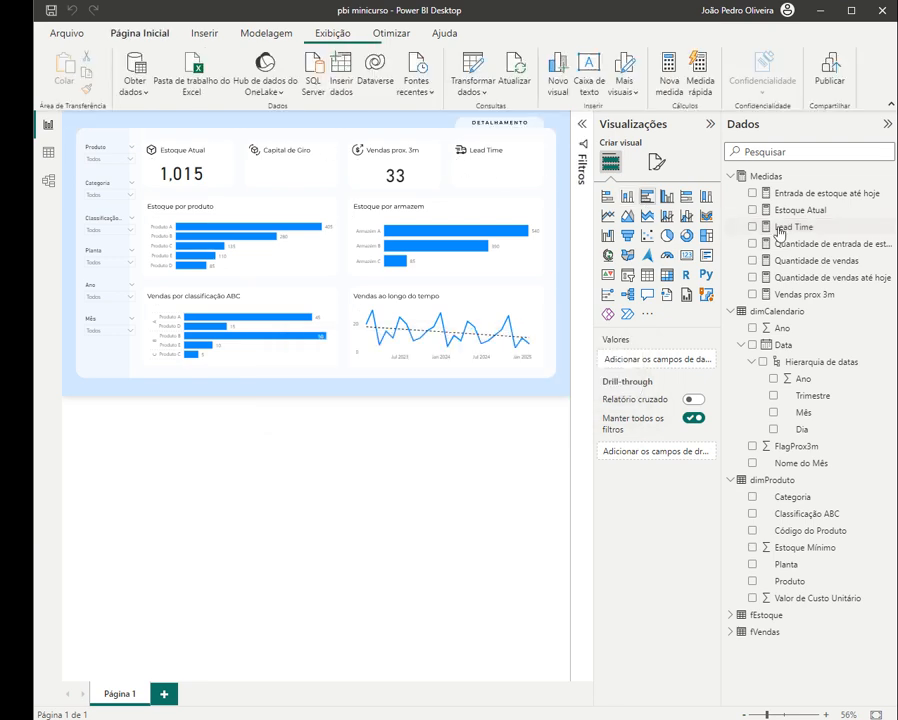
{"action": "left_click", "coordinate": [683, 256]}
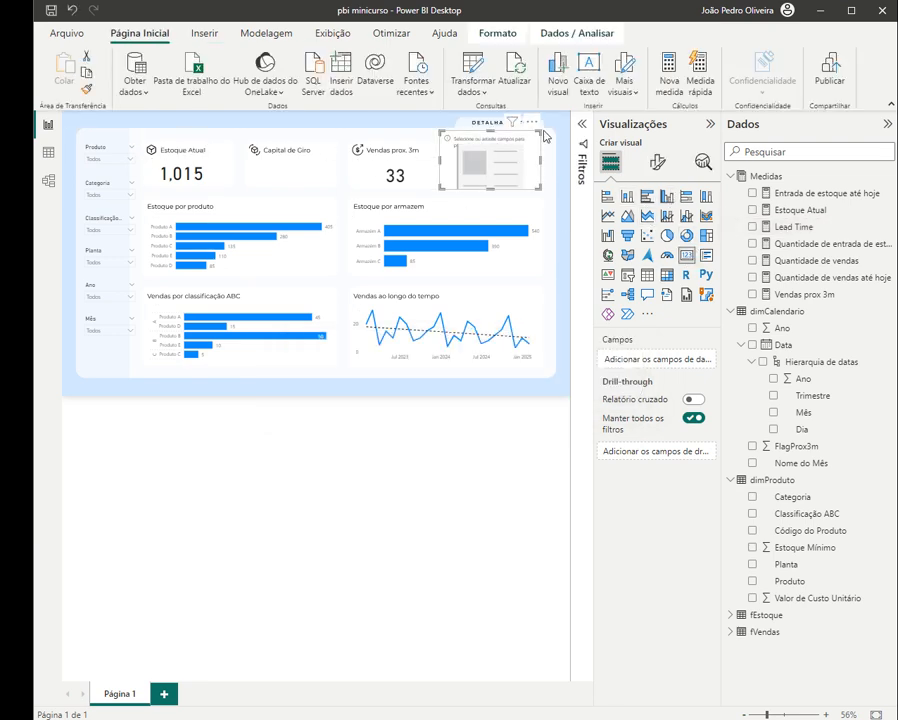
{"action": "left_click_drag", "start_coordinate": [516, 124], "coordinate": [541, 169]}
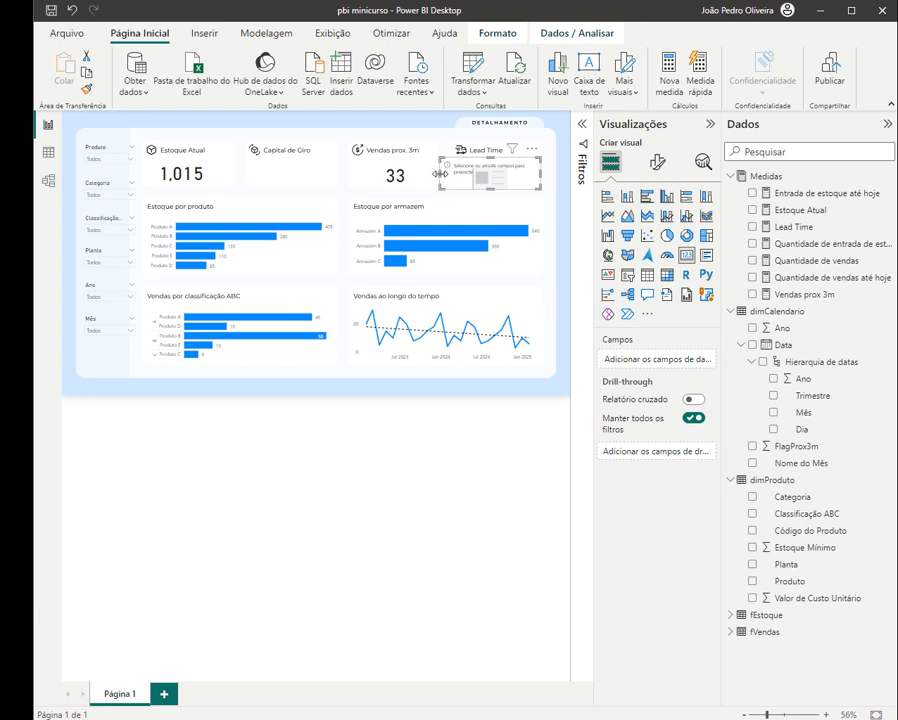
{"action": "left_click", "coordinate": [778, 226]}
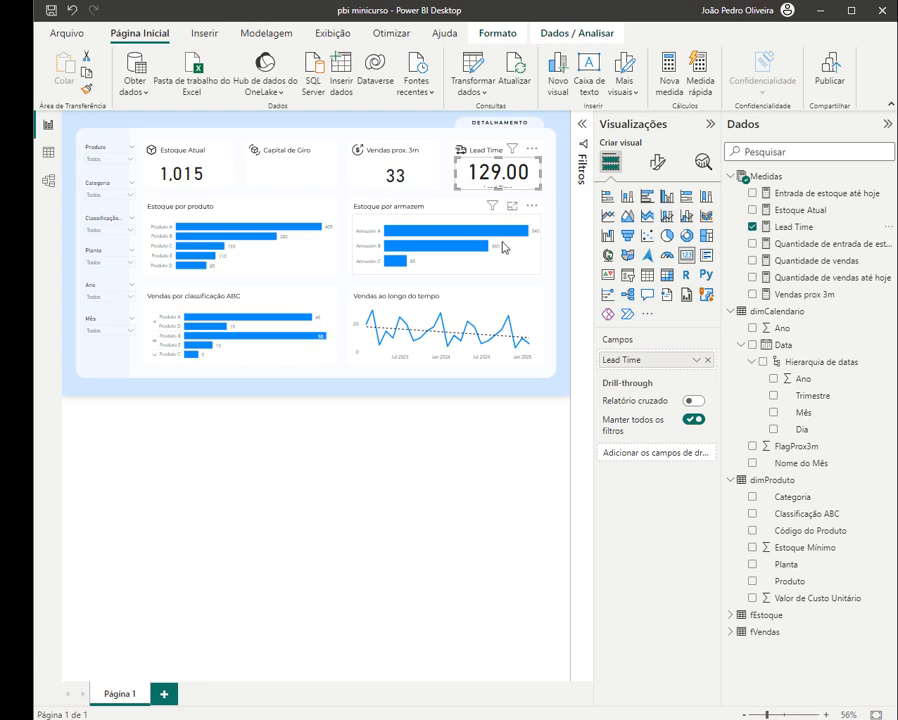
- Review the Lead Time formula and examine the fields available in the fVendas table
{"action": "left_click", "coordinate": [787, 228]}
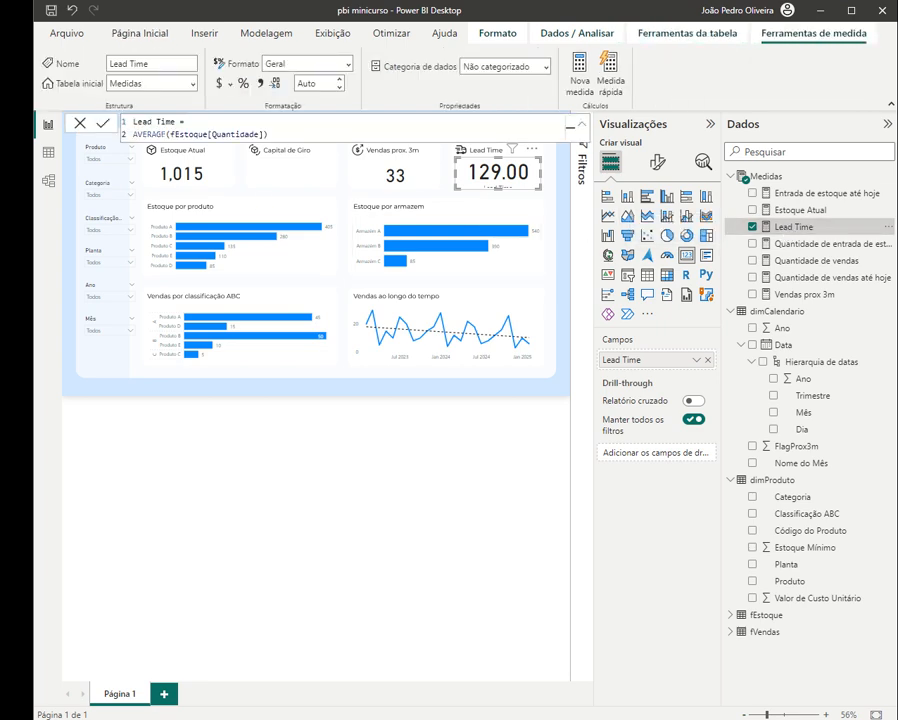
{"action": "left_click", "coordinate": [729, 632]}
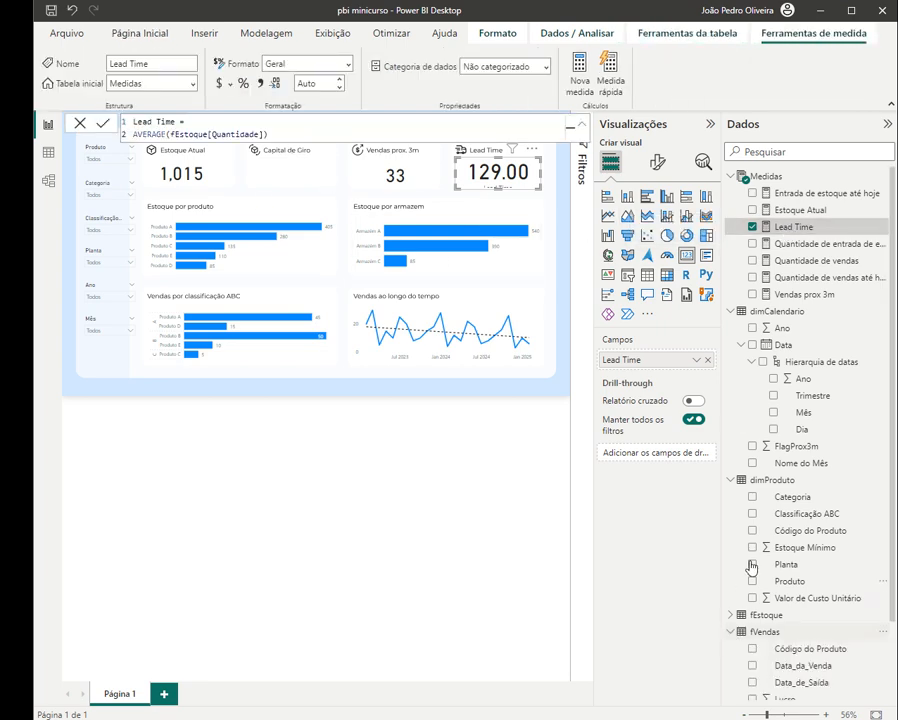
{"action": "scroll", "coordinate": [735, 520], "scroll_direction": "down", "scroll_amount": 2}
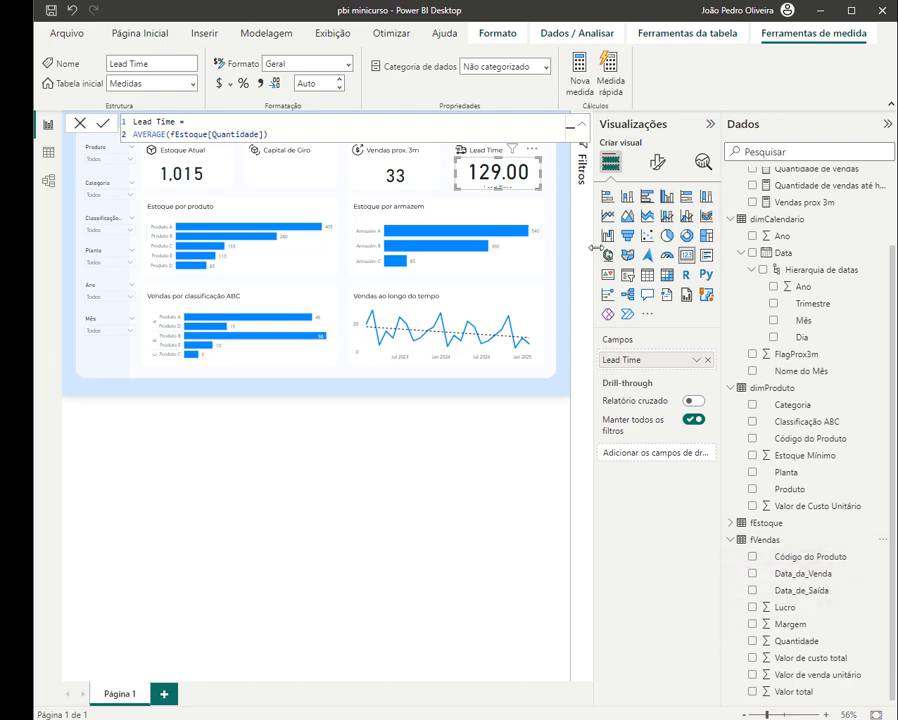
- Open the Power Query Editor and start a custom column named DiasDiferenca in the fVendas query
{"action": "left_click", "coordinate": [140, 33]}
{"action": "left_click", "coordinate": [470, 88]}
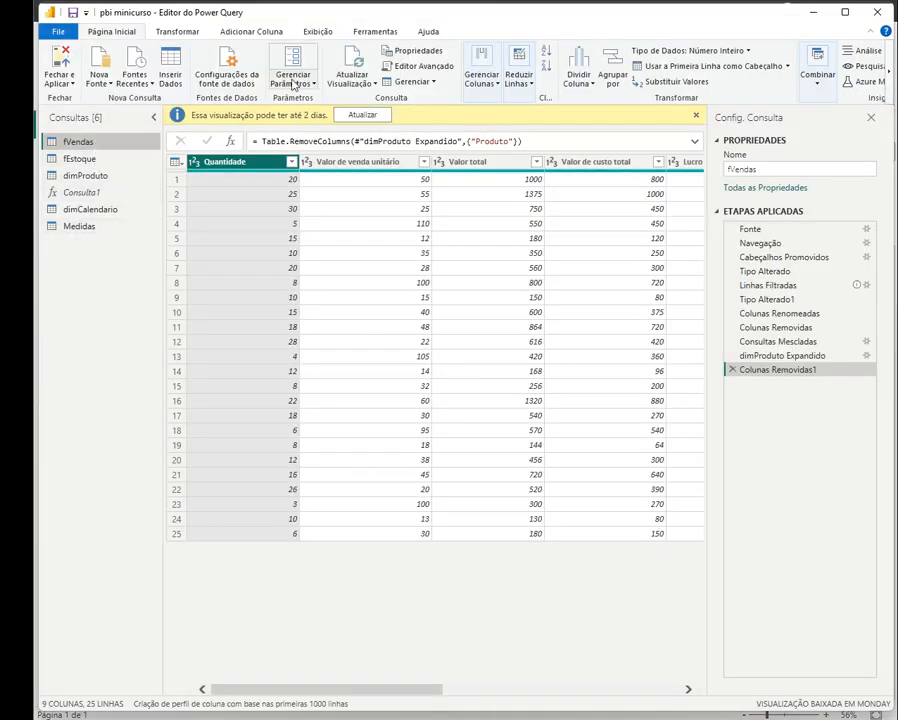
{"action": "left_click", "coordinate": [226, 31]}
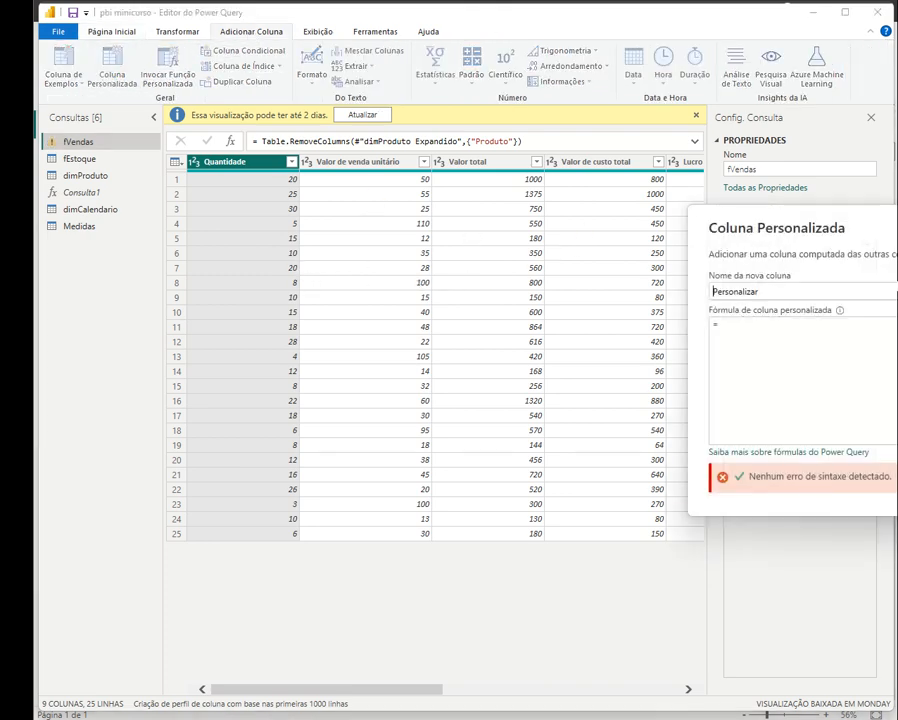
{"action": "type", "text": "DiasDiferenca"}
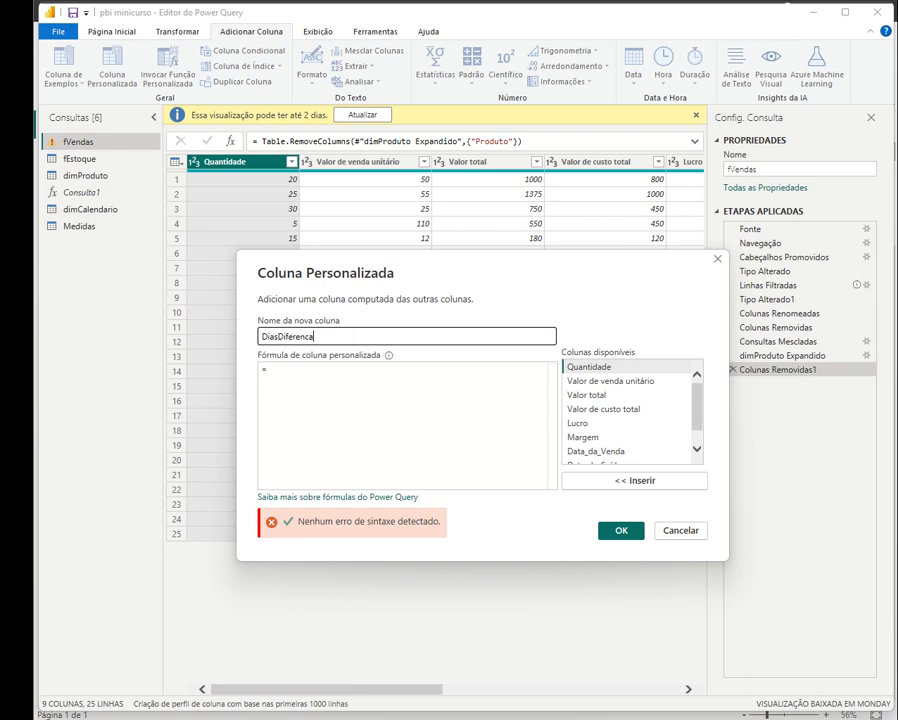
- Define the DiasDiferenca custom column as Duration.Days([Data_de_Saída] - [Data_da_Venda]) and create it
{"action": "left_click", "coordinate": [338, 370]}
{"action": "type", "text": "Duran"}
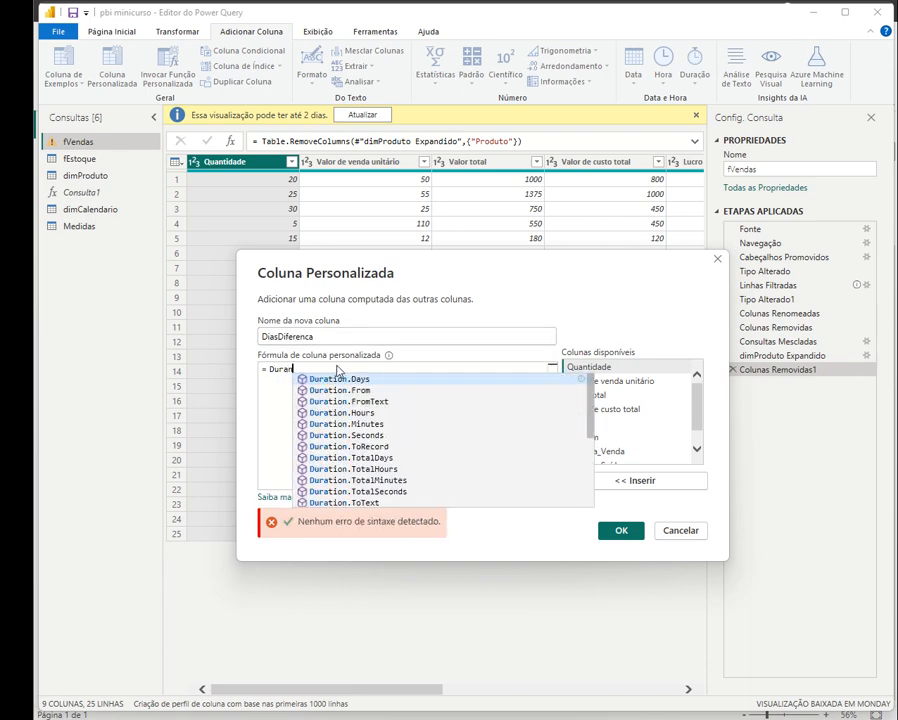
{"action": "key", "text": "BackSpace"}
{"action": "type", "text": "tion.Days("}
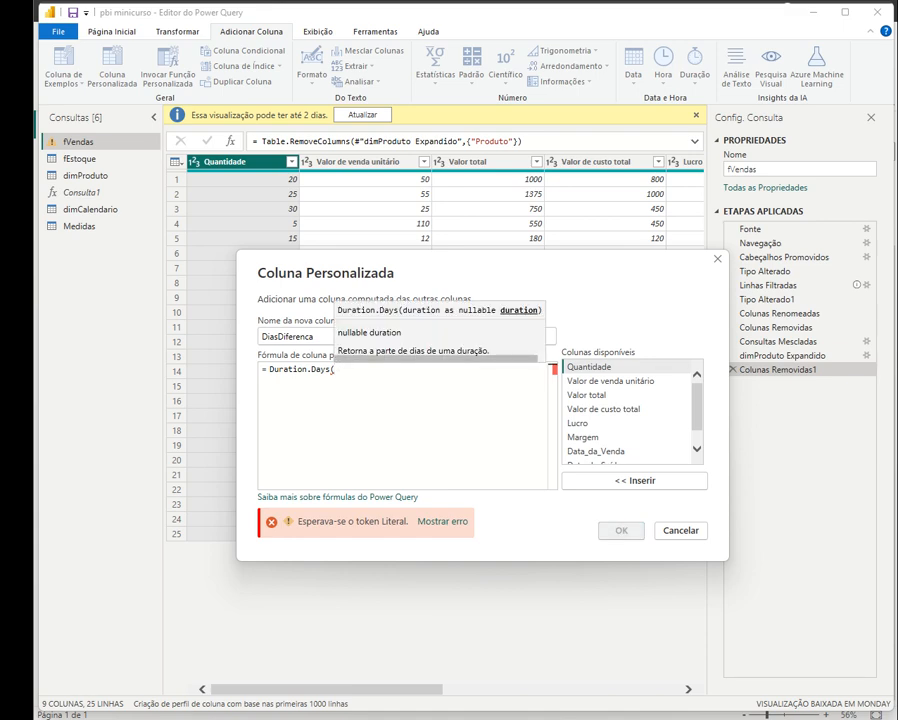
{"action": "scroll", "coordinate": [622, 426], "scroll_direction": "down", "scroll_amount": 1}
{"action": "double_click", "coordinate": [614, 444]}
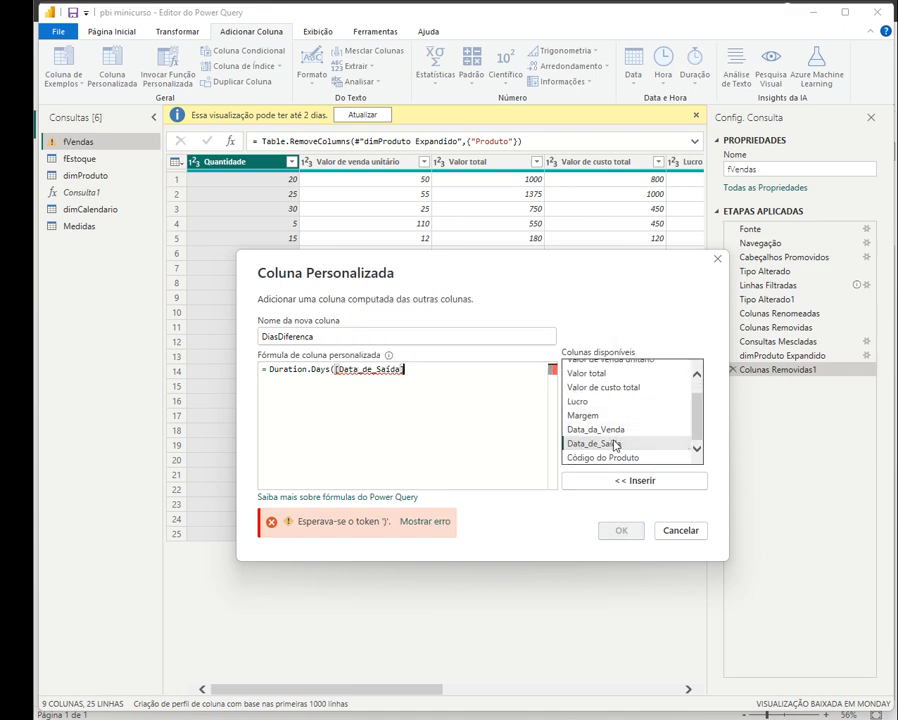
{"action": "type", "text": "-"}
{"action": "double_click", "coordinate": [614, 430]}
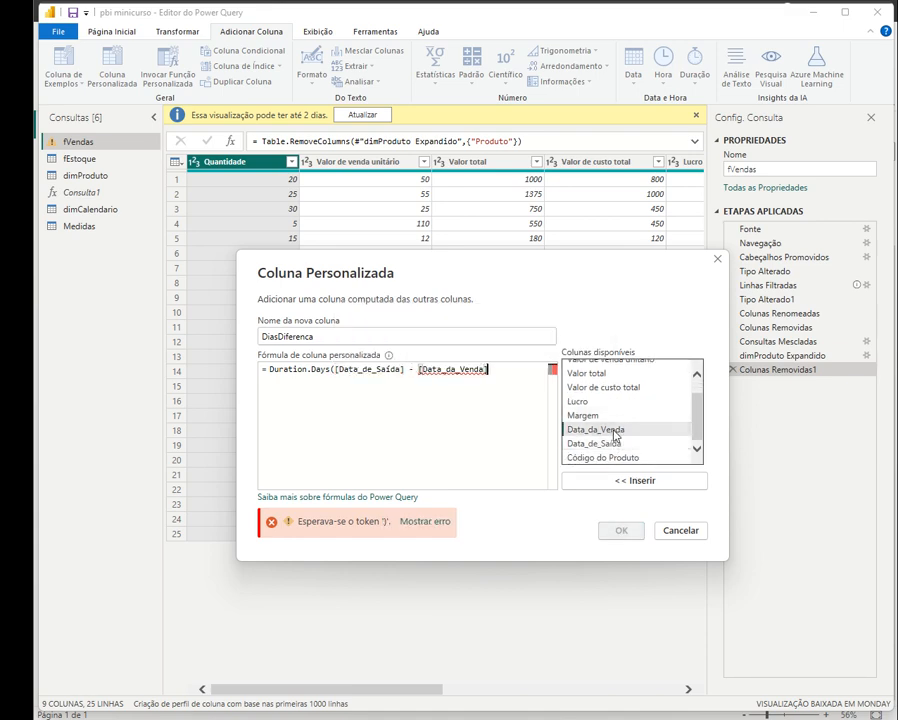
{"action": "type", "text": ")"}
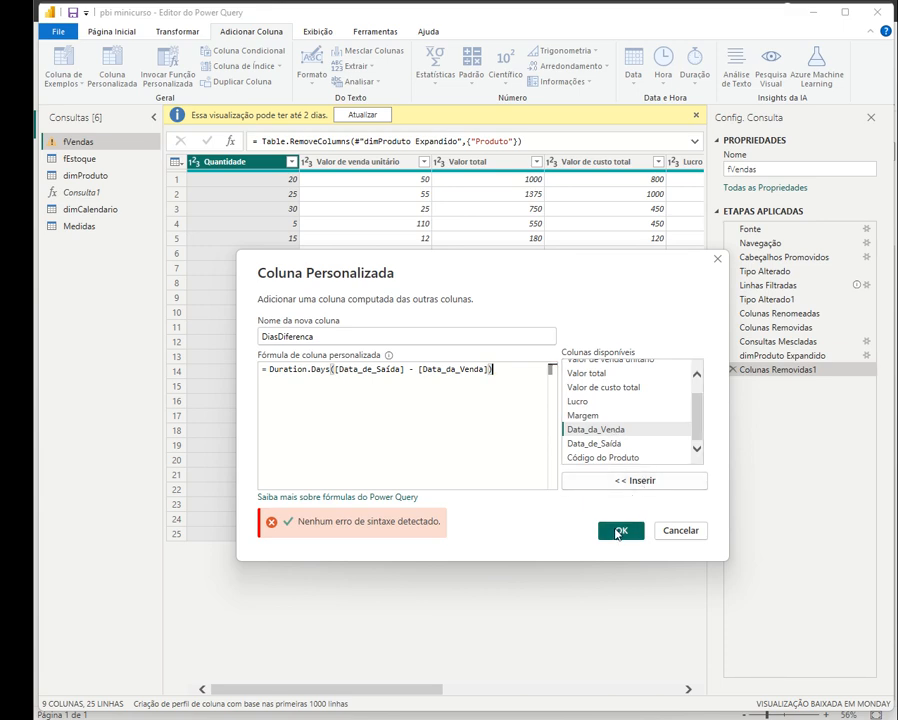
{"action": "left_click", "coordinate": [618, 532]}
- Set the DiasDiferenca column's data type to whole number and apply the query changes to the report
{"action": "left_click", "coordinate": [600, 144]}
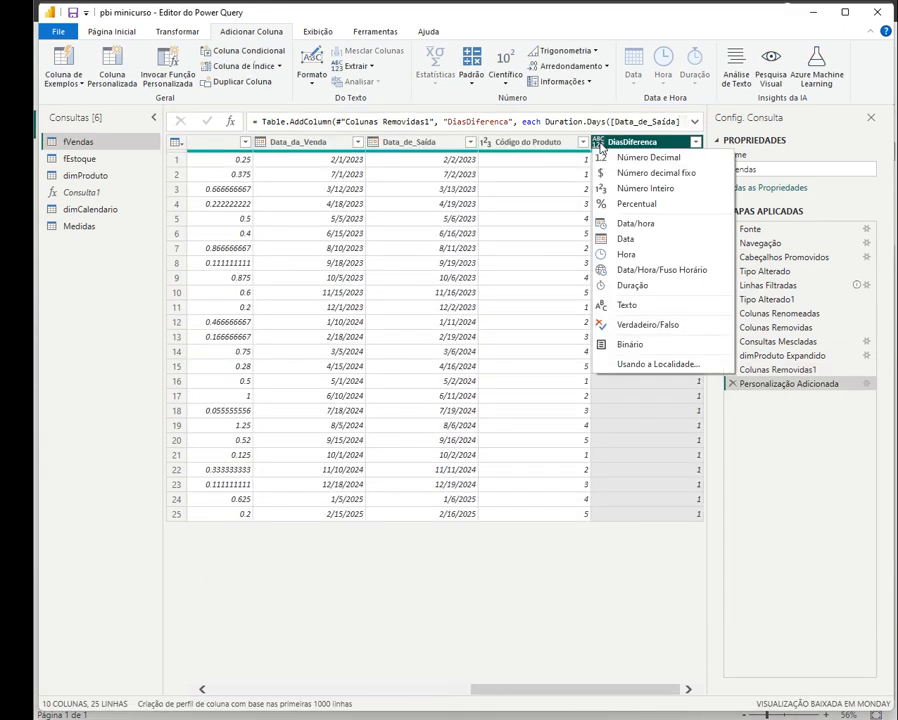
{"action": "left_click", "coordinate": [636, 188]}
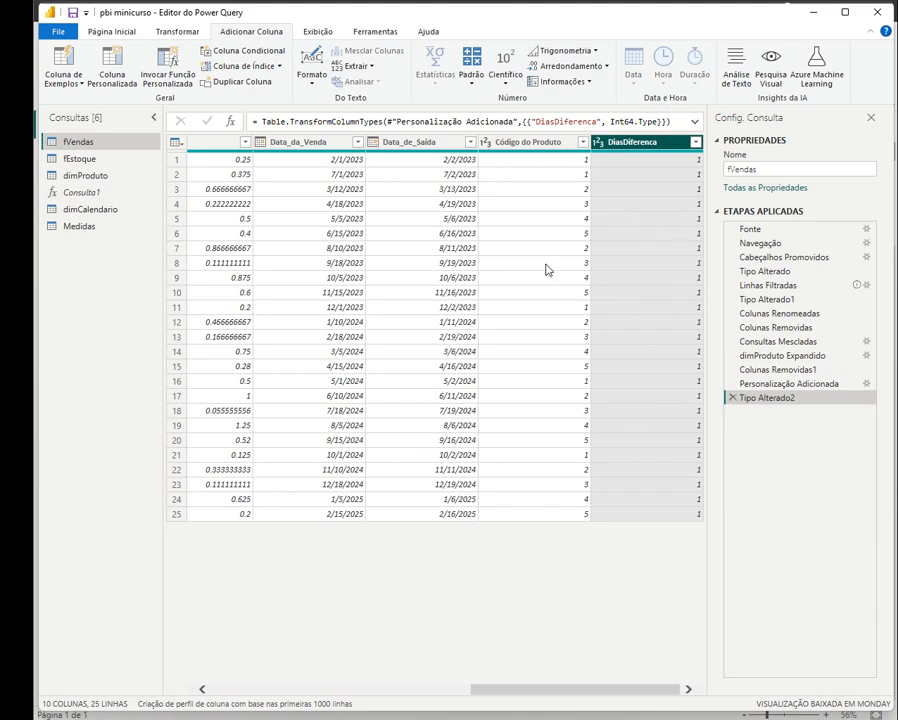
{"action": "left_click", "coordinate": [104, 31]}
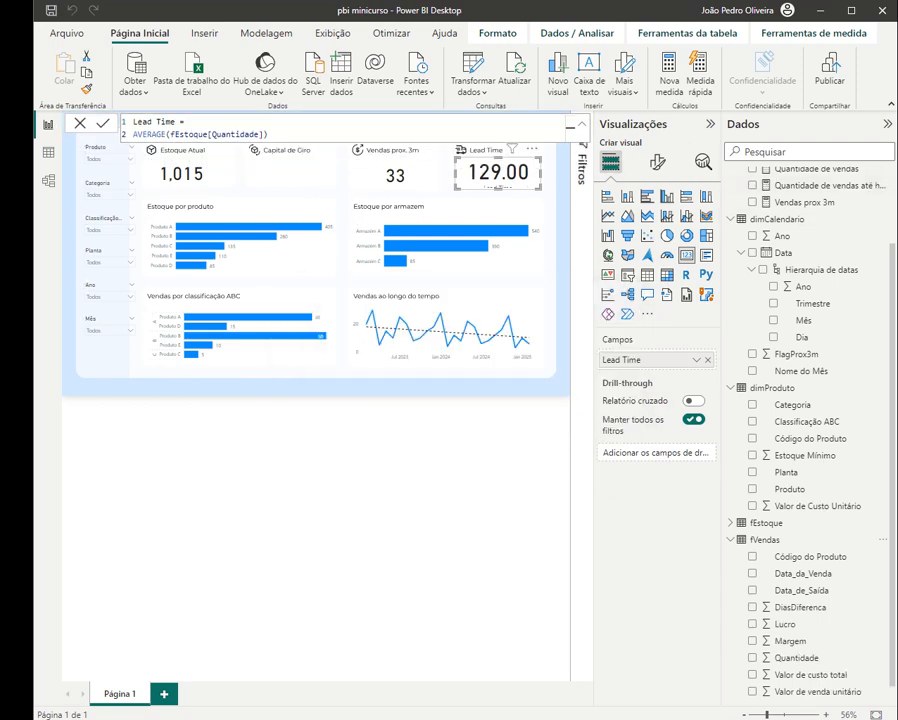
- Change the Lead Time measure to AVERAGE(fVendas[DiasDiferenca]) and commit the formula
{"action": "left_click_drag", "start_coordinate": [263, 134], "coordinate": [170, 134]}
{"action": "type", "text": "fVendas("}
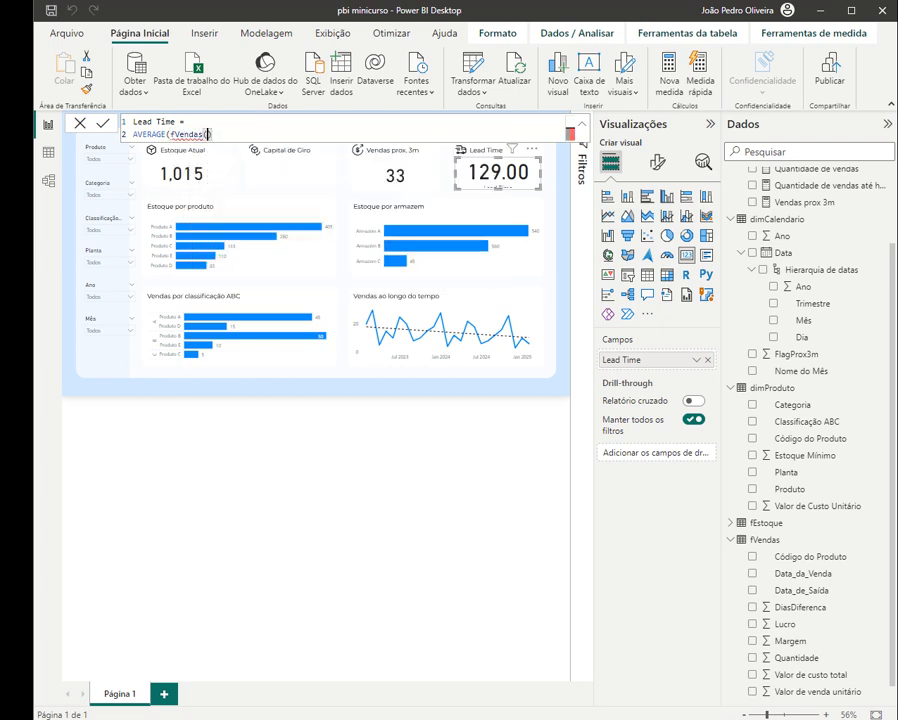
{"action": "key", "text": "BackSpace"}
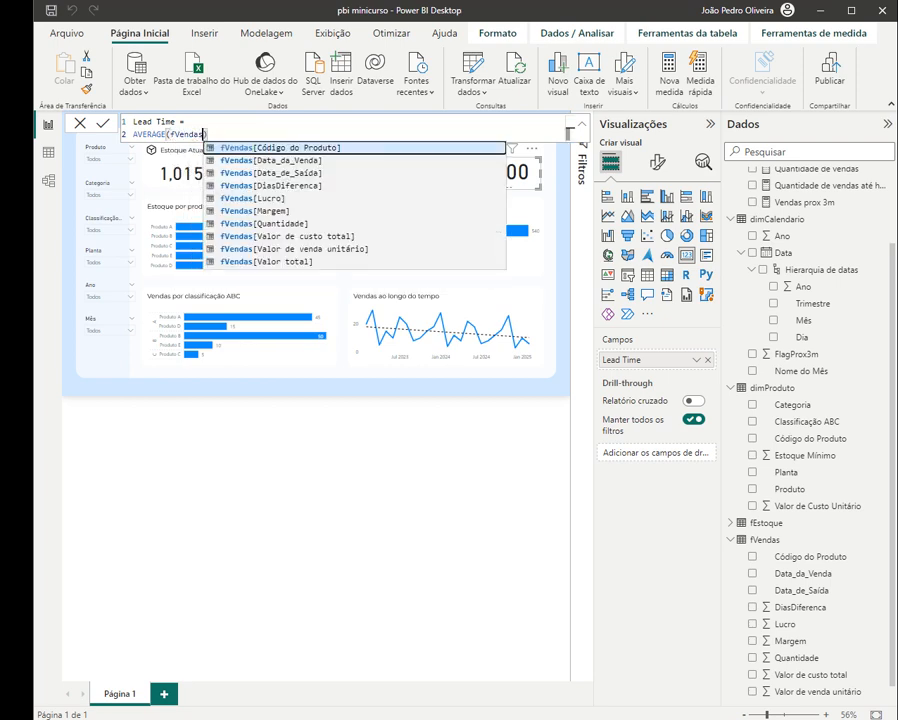
{"action": "left_click", "coordinate": [262, 185]}
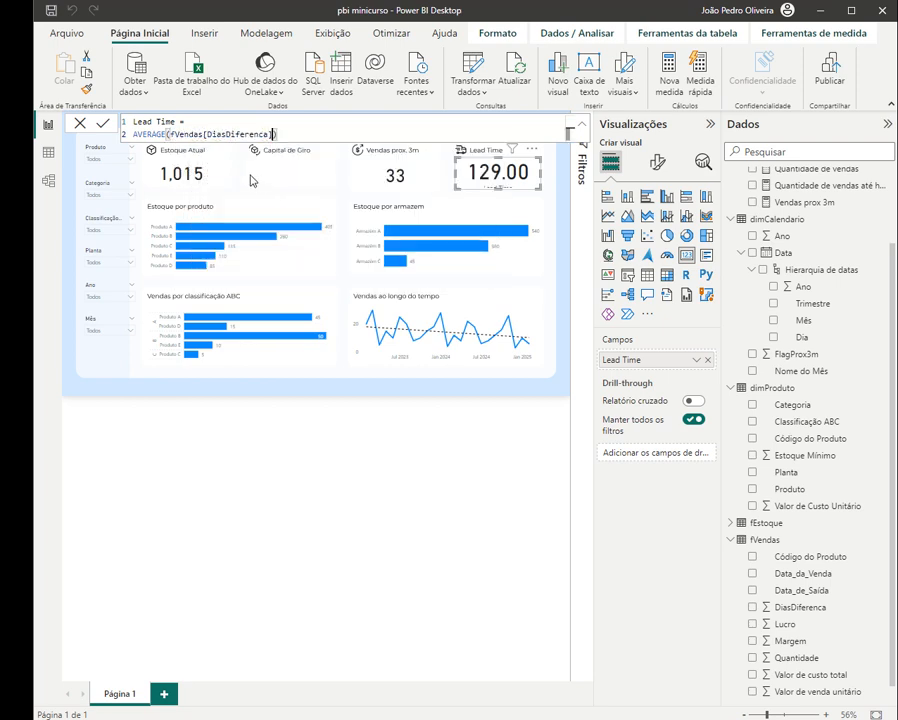
{"action": "left_click", "coordinate": [101, 126]}
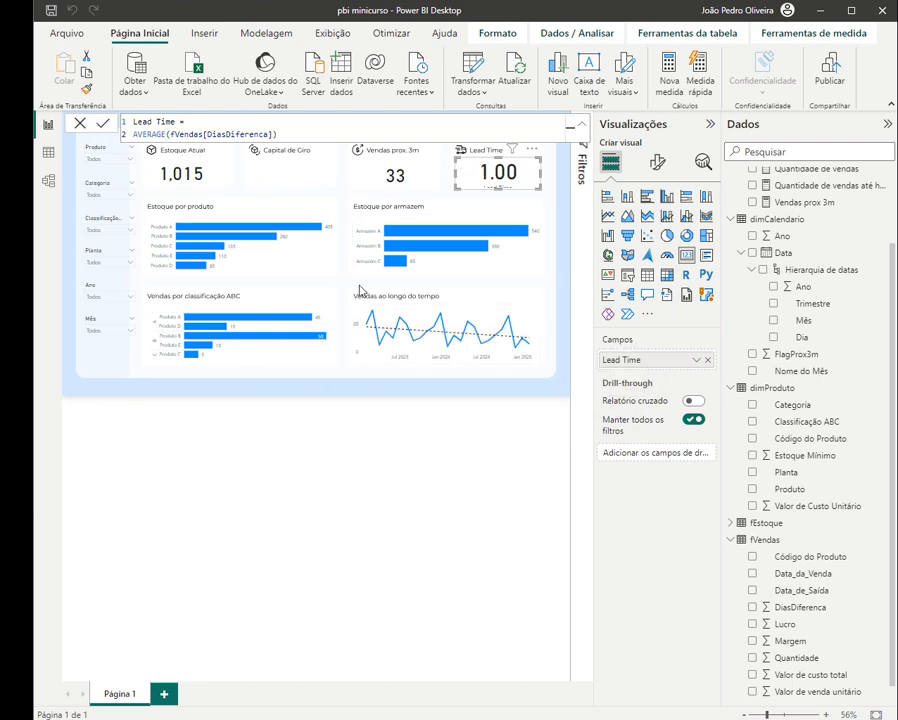
{"action": "scroll", "coordinate": [840, 507], "scroll_direction": "down", "scroll_amount": 1}
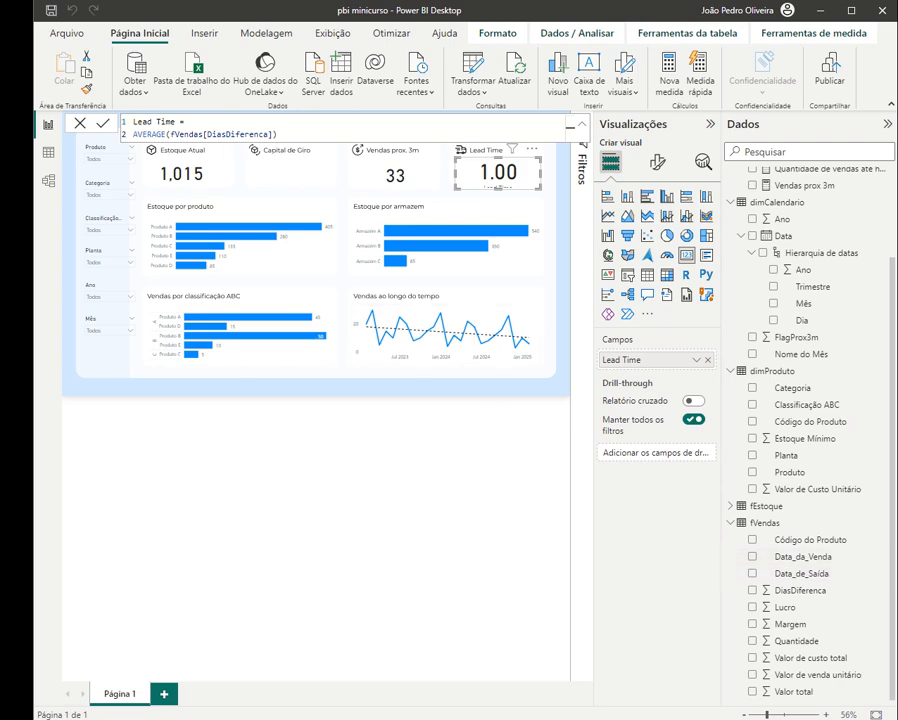
{"action": "left_click_drag", "start_coordinate": [169, 133], "coordinate": [278, 133]}
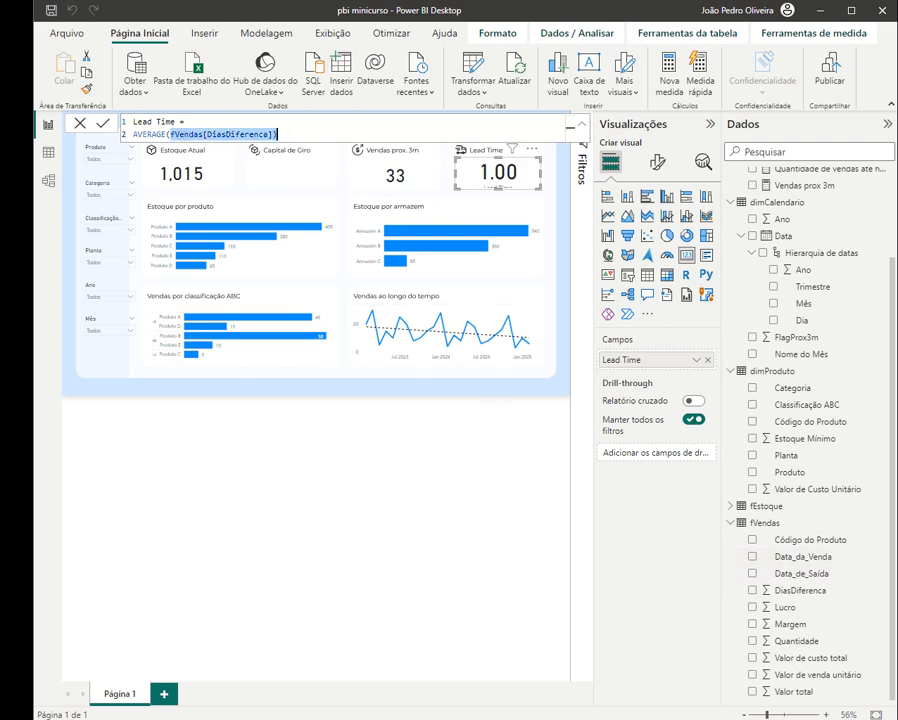
{"action": "key", "text": "BackSpace"}
{"action": "key", "text": "BackSpace"}
{"action": "type", "text": "X("}
{"action": "key", "text": "shift+Return"}
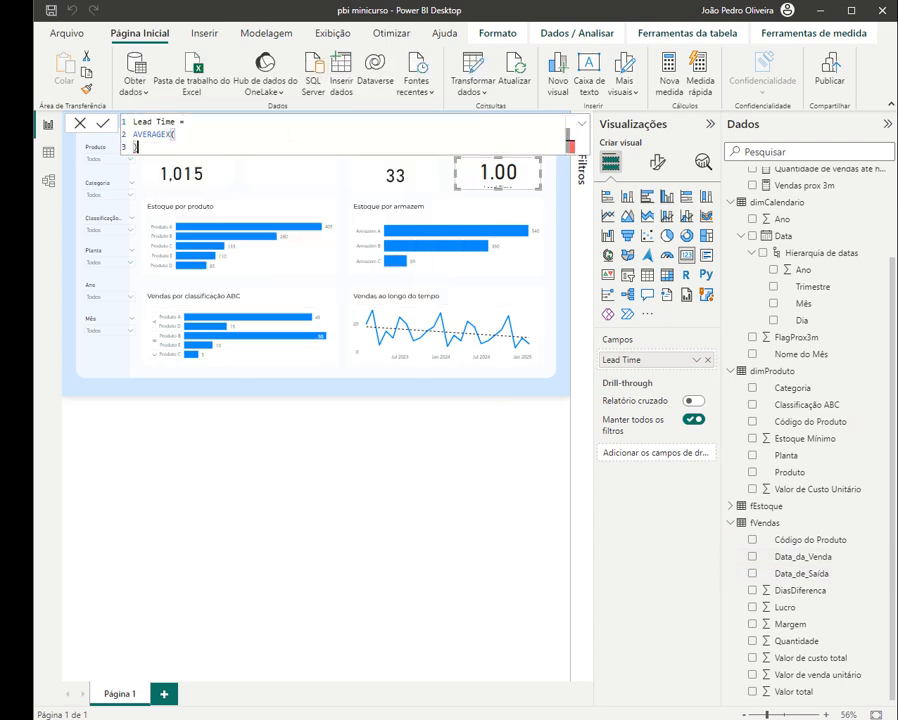
{"action": "key", "text": "shift+Return"}
{"action": "key", "text": "Up"}
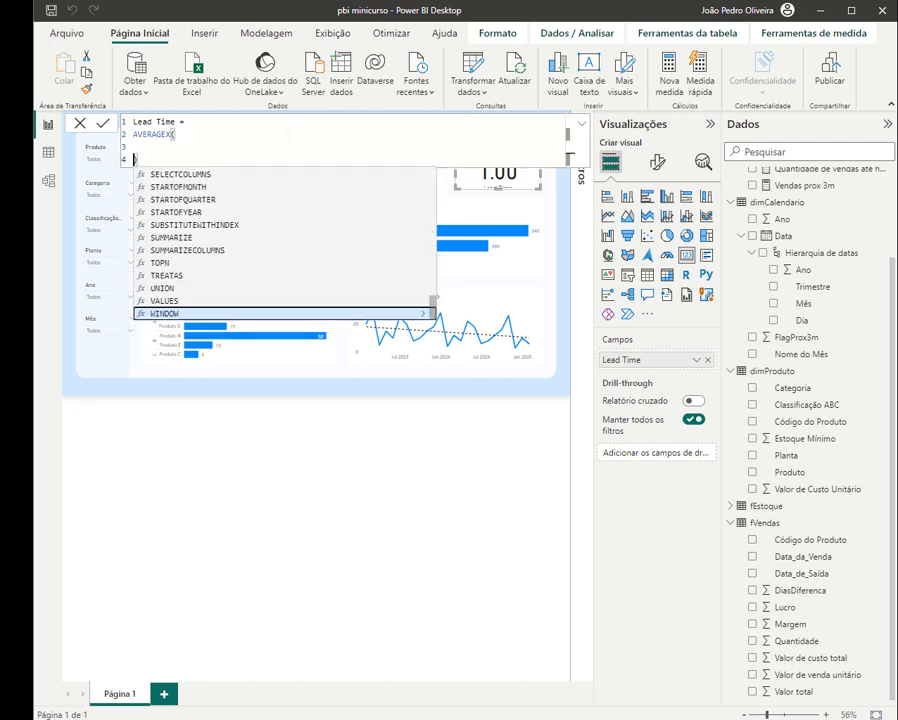
{"action": "key", "text": "Escape"}
{"action": "key", "text": "Up"}
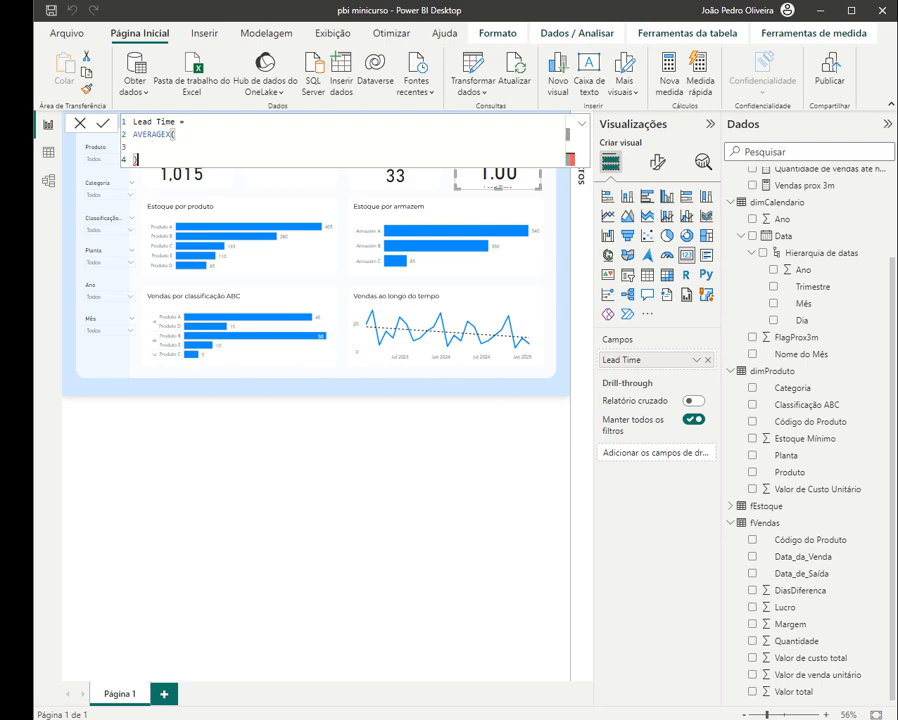
{"action": "left_click_drag", "start_coordinate": [139, 160], "coordinate": [171, 134]}
{"action": "key", "text": "BackSpace"}
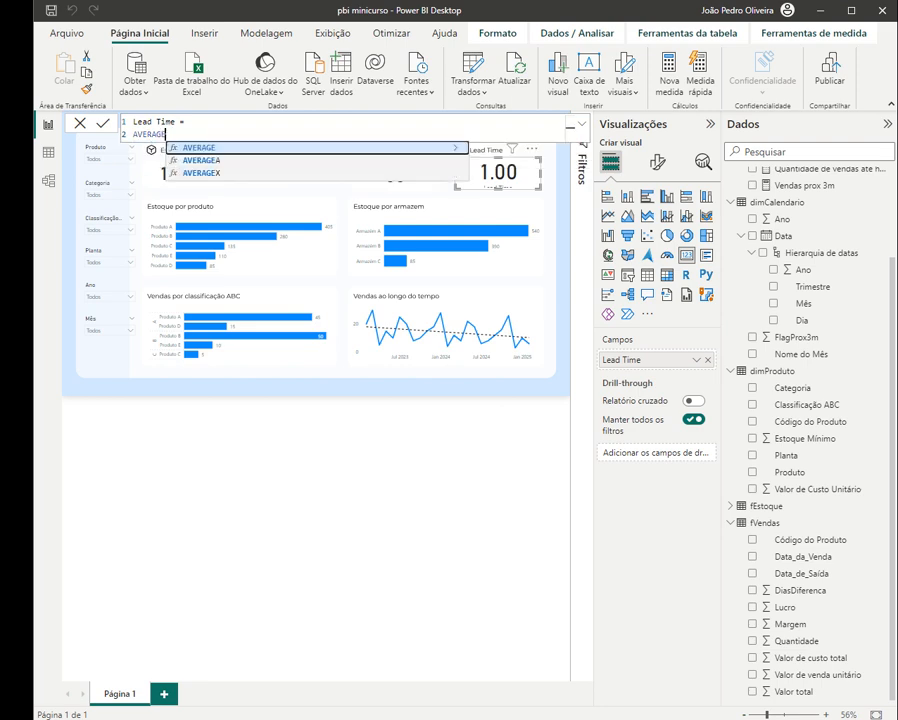
- Try to build the Lead Time formula by subtracting a date from fVendas[Data_de_Saída] directly inside AVERAGE
{"action": "type", "text": "("}
{"action": "key", "text": "Escape"}
{"action": "type", "text": "Data"}
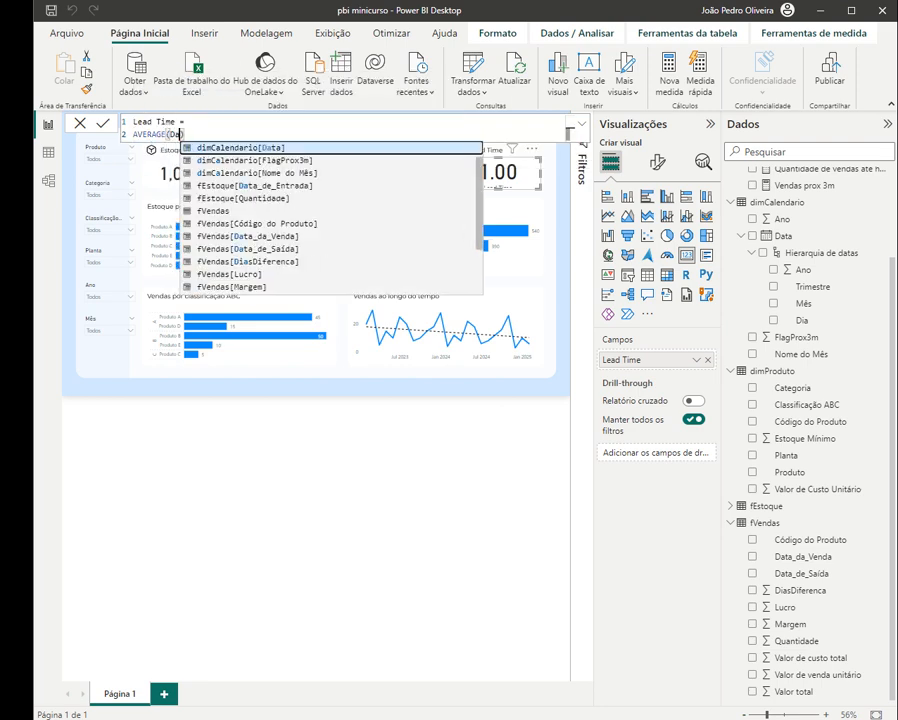
{"action": "key", "text": "Down"}
{"action": "key", "text": "Down"}
{"action": "key", "text": "Down"}
{"action": "key", "text": "Tab"}
{"action": "type", "text": "- "}
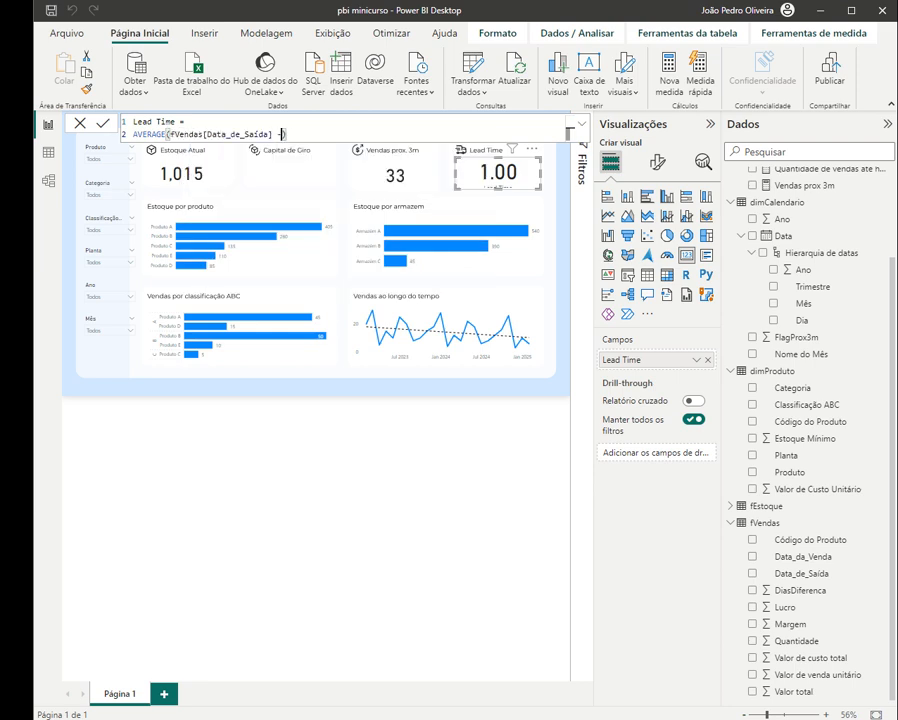
{"action": "type", "text": "Data"}
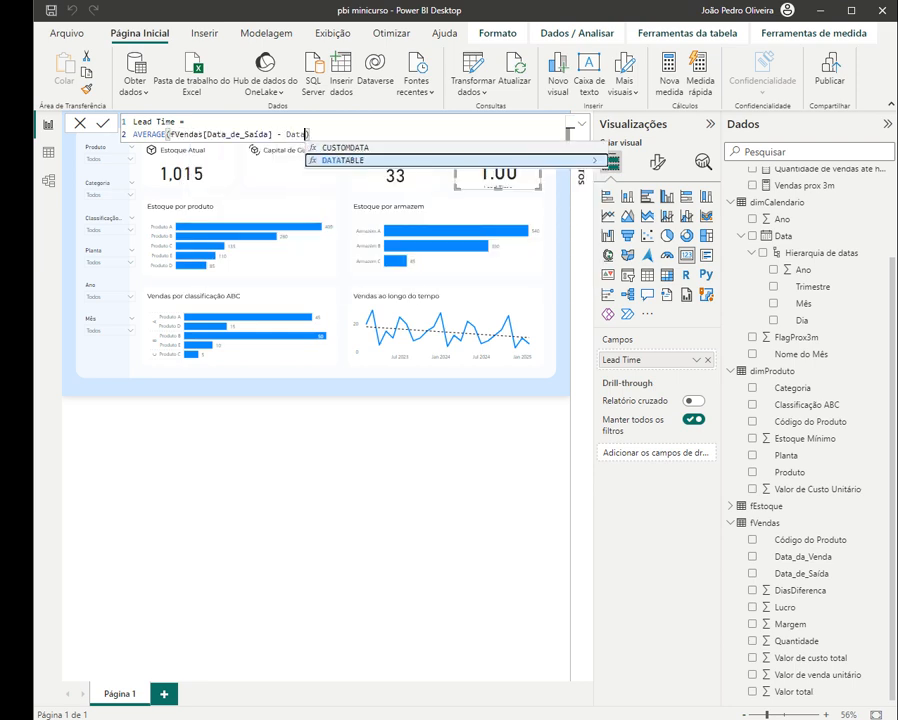
{"action": "key", "text": "BackSpace"}
{"action": "key", "text": "BackSpace"}
{"action": "key", "text": "BackSpace"}
{"action": "key", "text": "BackSpace"}
{"action": "key", "text": "BackSpace"}
{"action": "key", "text": "BackSpace"}
{"action": "key", "text": "BackSpace"}
{"action": "key", "text": "BackSpace"}
{"action": "key", "text": "BackSpace"}
{"action": "key", "text": "BackSpace"}
{"action": "key", "text": "BackSpace"}
{"action": "key", "text": "BackSpace"}
{"action": "key", "text": "BackSpace"}
{"action": "key", "text": "BackSpace"}
{"action": "key", "text": "BackSpace"}
{"action": "key", "text": "BackSpace"}
{"action": "key", "text": "BackSpace"}
{"action": "key", "text": "BackSpace"}
{"action": "key", "text": "BackSpace"}
{"action": "key", "text": "BackSpace"}
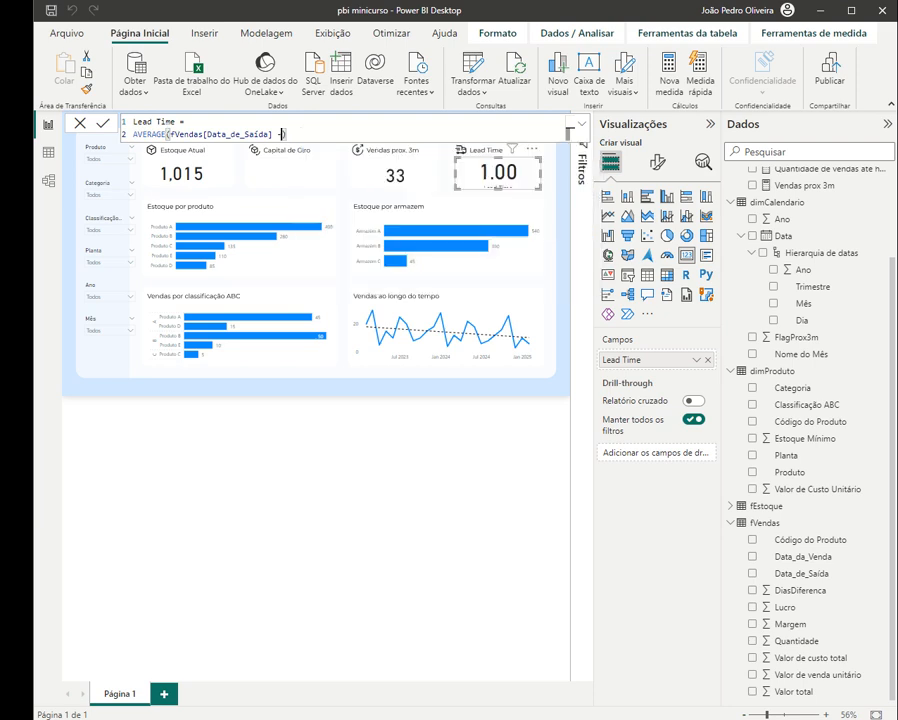
{"action": "key", "text": "BackSpace"}
{"action": "key", "text": "BackSpace"}
{"action": "key", "text": "BackSpace"}
{"action": "key", "text": "BackSpace"}
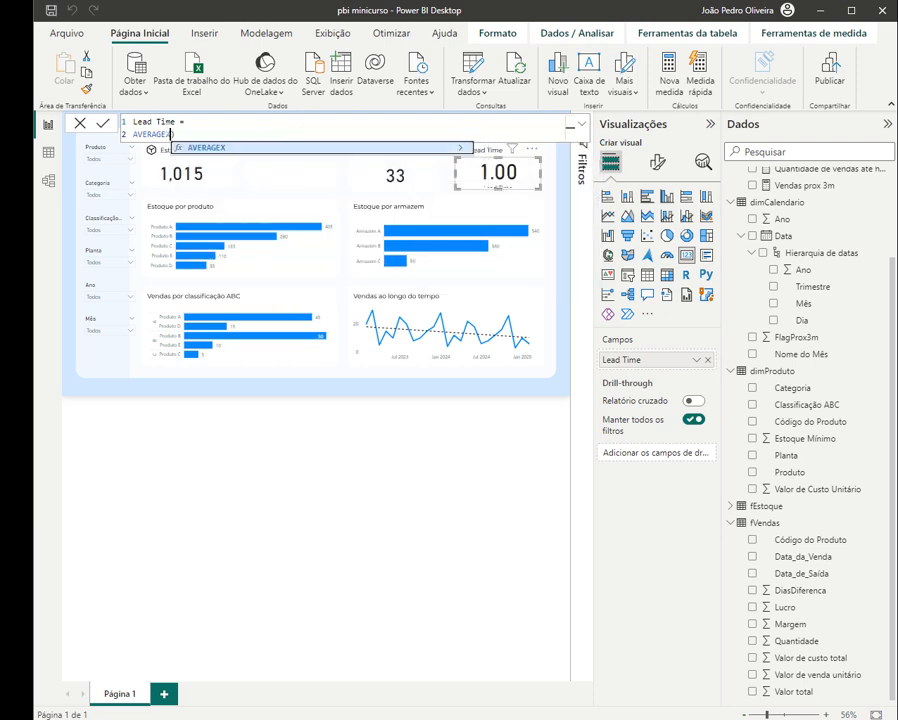
- Redefine the Lead Time measure as AVERAGEX(fVendas, fVendas[Data_de_Saída] - fVendas[Data_da_Venda]) and commit the formula
{"action": "type", "text": "X("}
{"action": "key", "text": "shift+Return"}
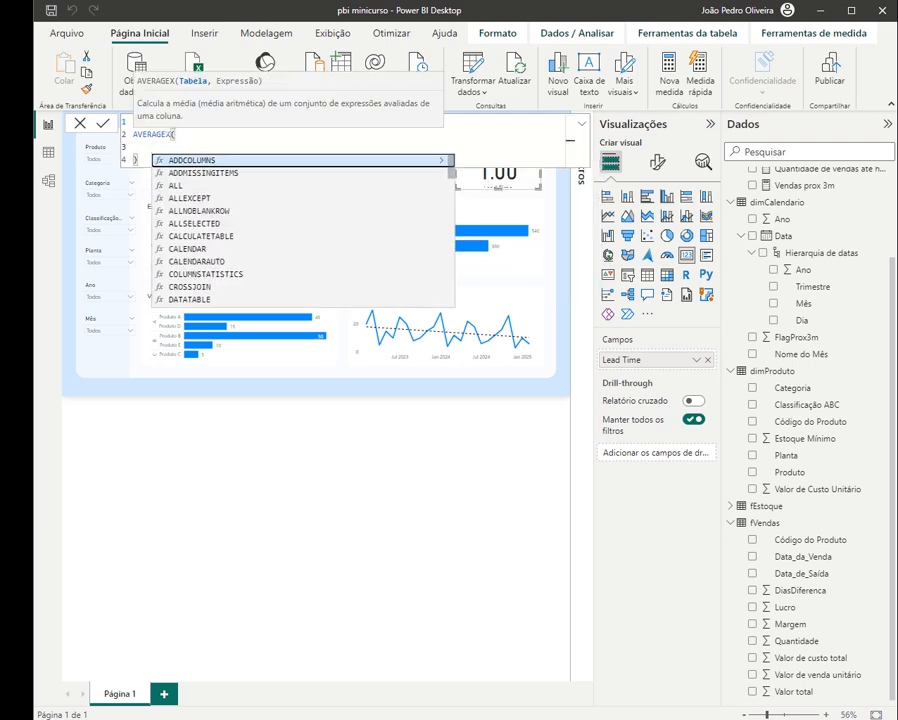
{"action": "type", "text": "fVendas"}
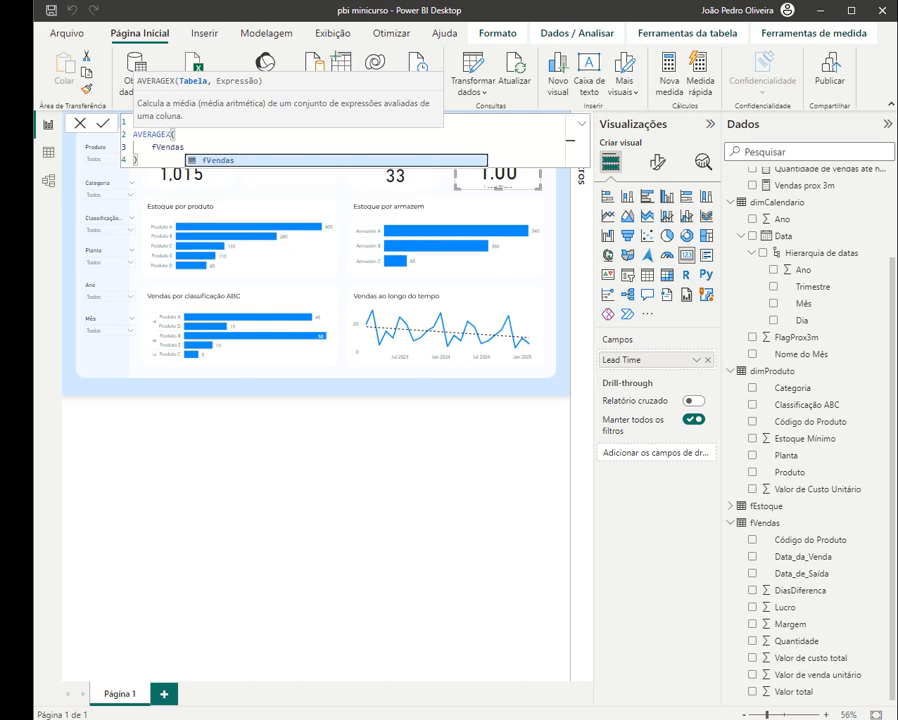
{"action": "type", "text": ","}
{"action": "key", "text": "shift+Return"}
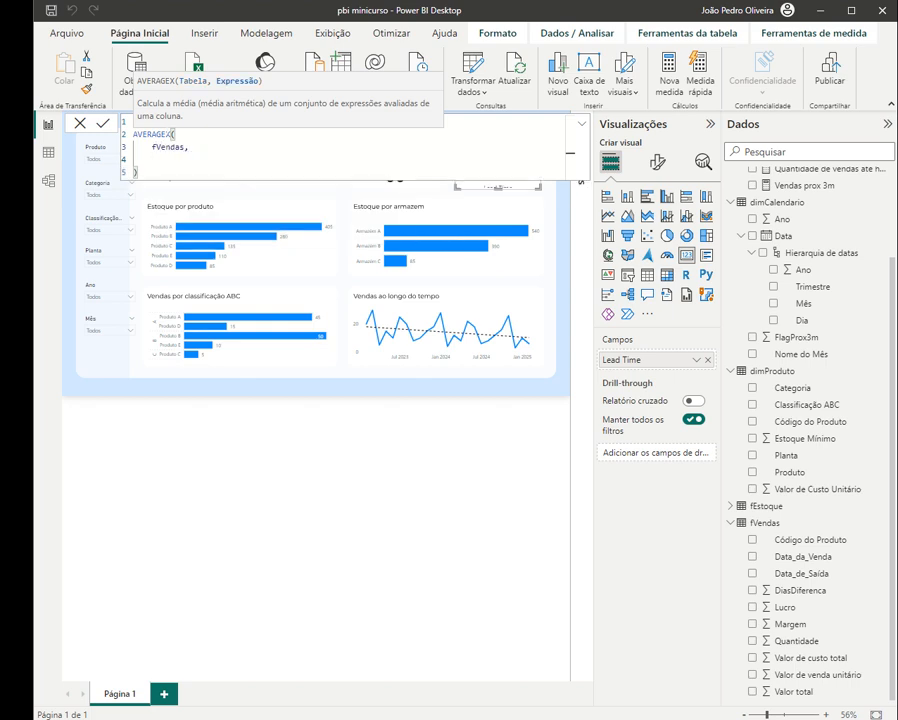
{"action": "type", "text": "Data"}
{"action": "key", "text": "Left"}
{"action": "key", "text": "BackSpace"}
{"action": "type", "text": "a"}
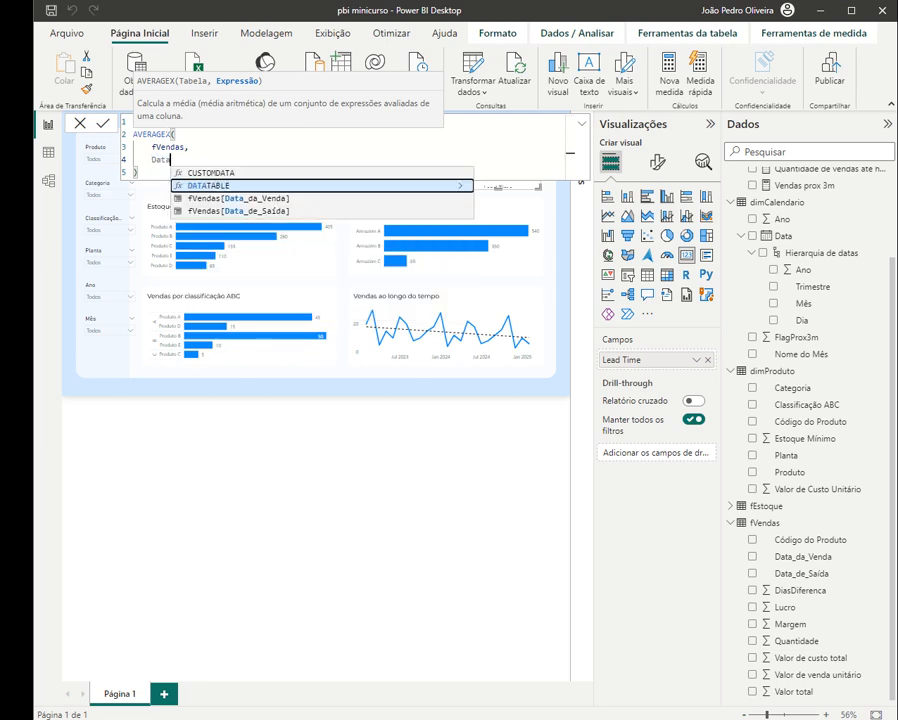
{"action": "key", "text": "Up"}
{"action": "key", "text": "Up"}
{"action": "key", "text": "Tab"}
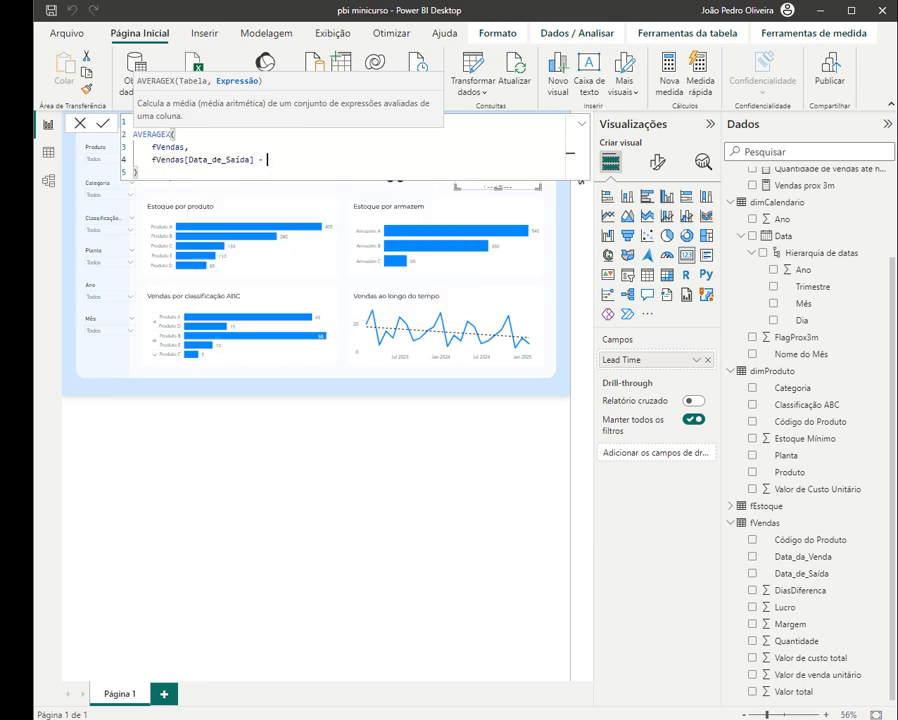
{"action": "type", "text": "Data"}
{"action": "key", "text": "Up"}
{"action": "key", "text": "Up"}
{"action": "key", "text": "Tab"}
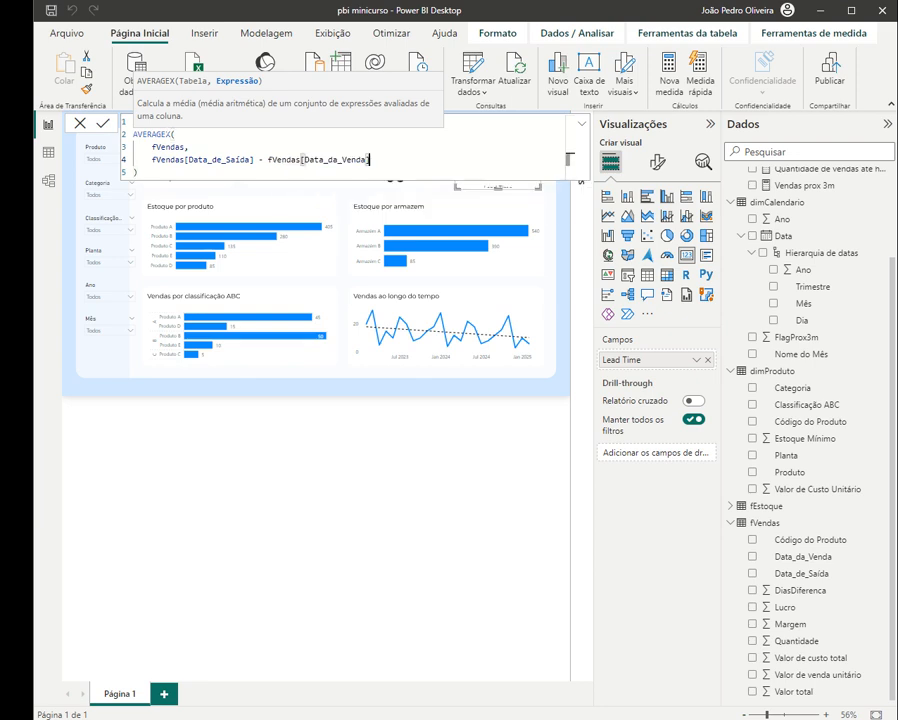
{"action": "left_click", "coordinate": [103, 123]}
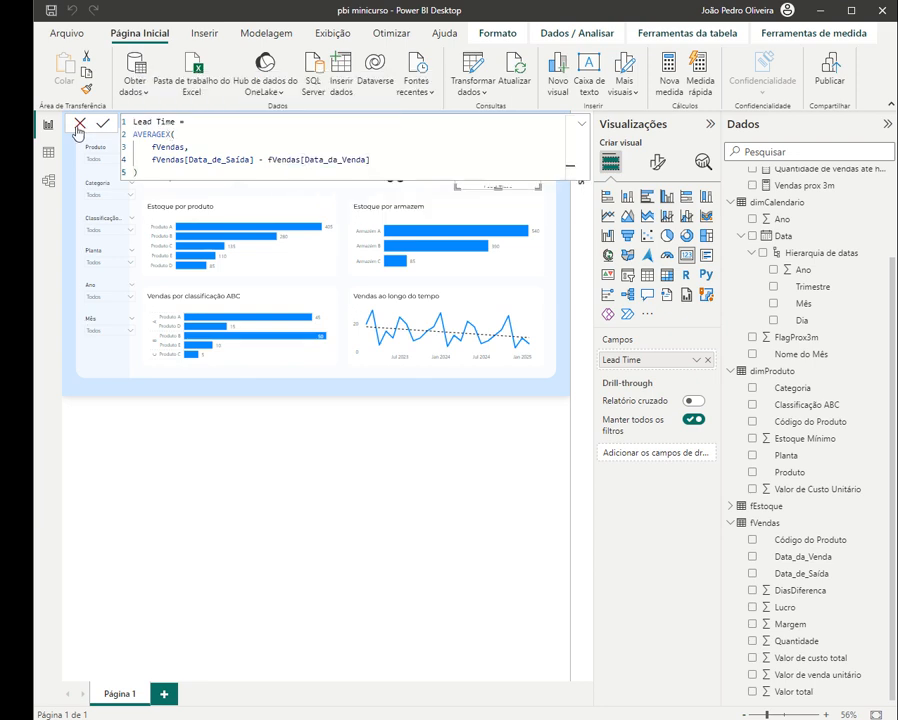
- Format the Lead Time measure to 0 decimal places and close its formula editor
{"action": "scroll", "coordinate": [786, 260], "scroll_direction": "up", "scroll_amount": 3}
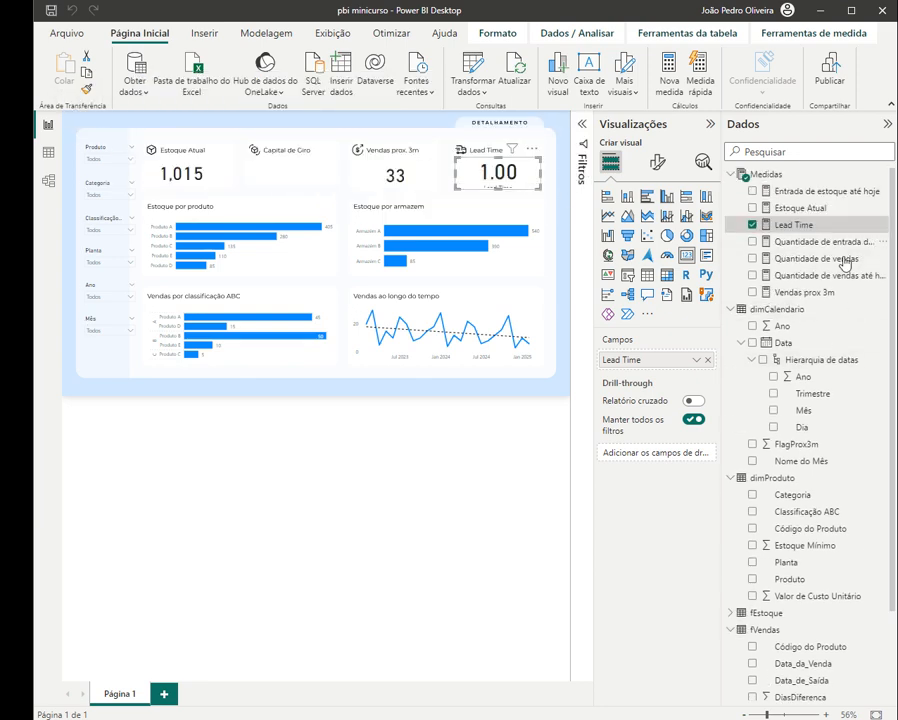
{"action": "left_click", "coordinate": [795, 212]}
{"action": "left_click", "coordinate": [795, 227]}
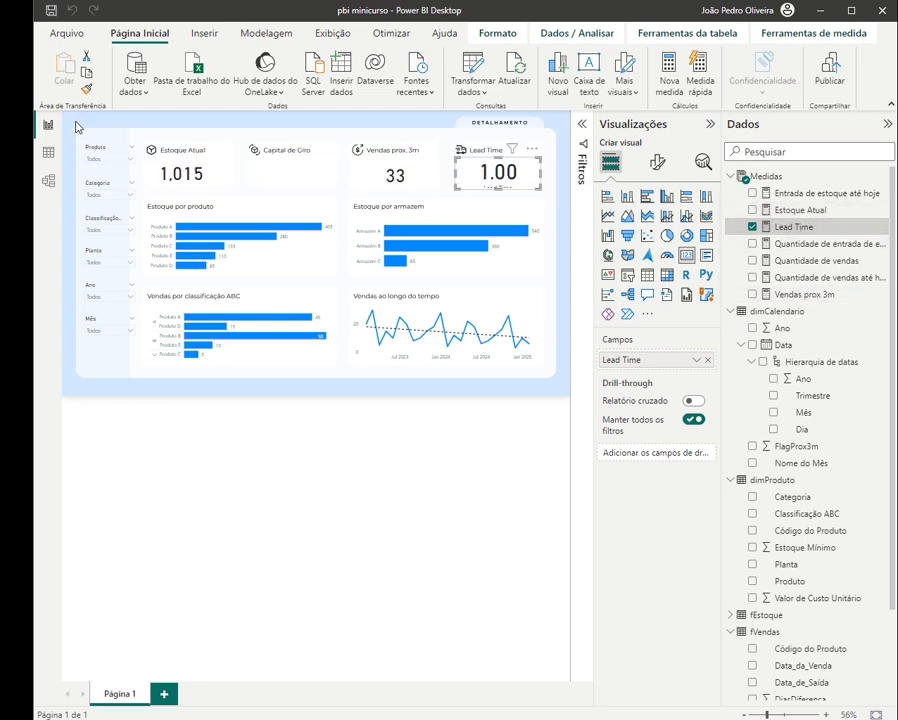
{"action": "left_click", "coordinate": [792, 211]}
{"action": "left_click", "coordinate": [795, 227]}
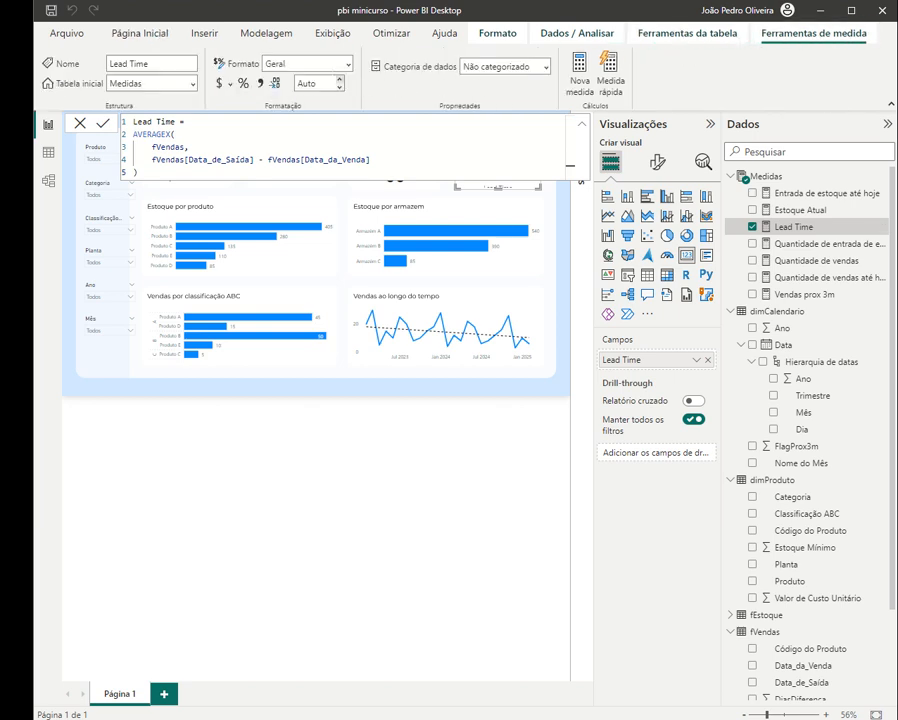
{"action": "double_click", "coordinate": [306, 84]}
{"action": "type", "text": "0"}
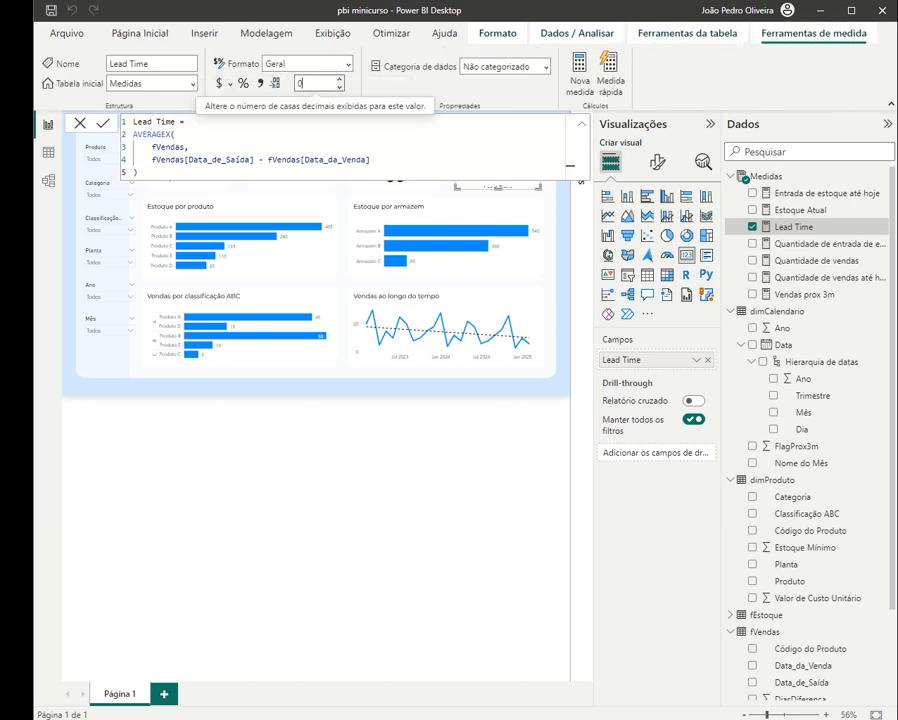
{"action": "key", "text": "Return"}
{"action": "left_click", "coordinate": [80, 122]}
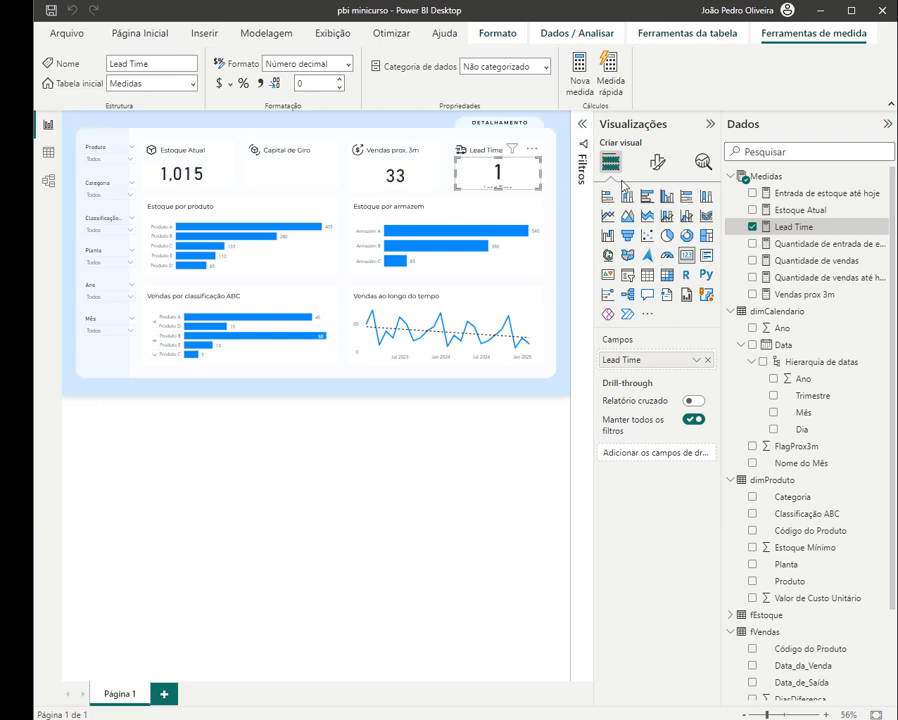
- Copy the Vendas prox. 3m card's formatting onto the Lead Time card
{"action": "left_click", "coordinate": [395, 176]}
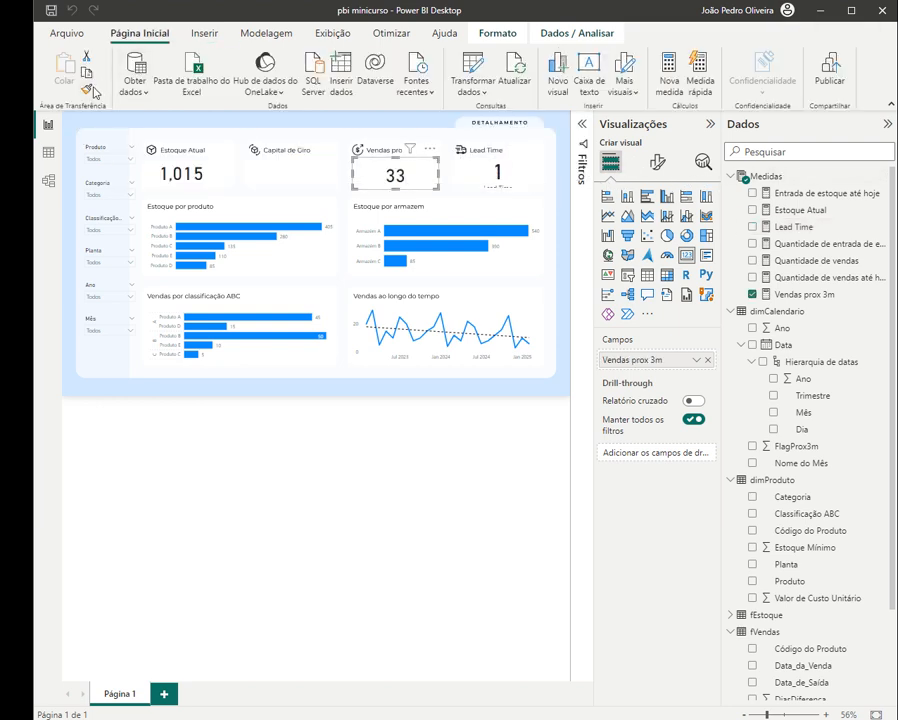
{"action": "left_click", "coordinate": [497, 172]}
{"action": "left_click", "coordinate": [554, 202]}
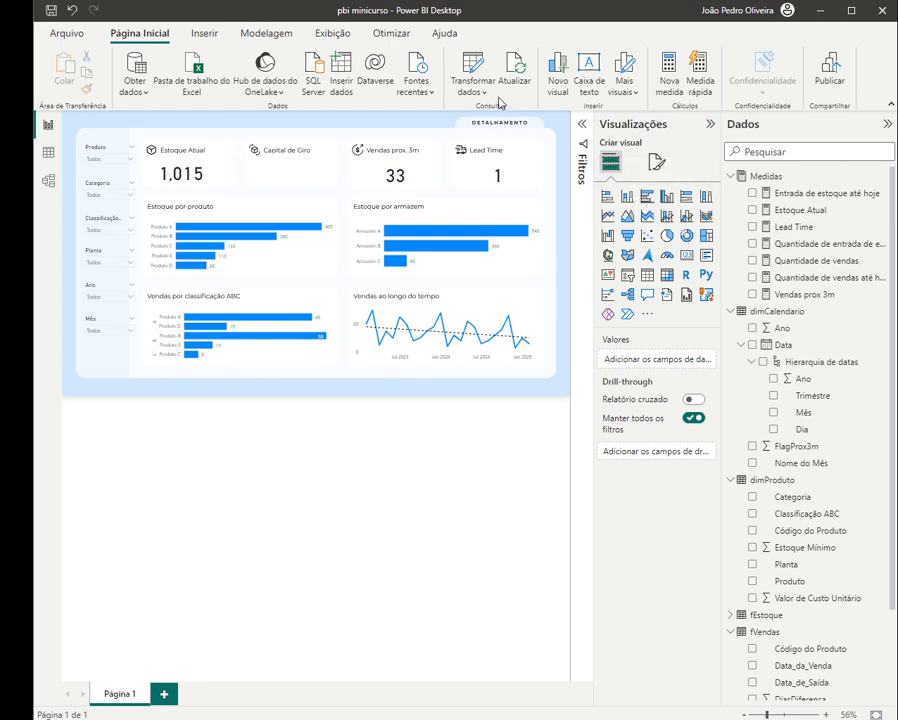
- Open the Power Query editor and look through the columns of the fVendas query
{"action": "left_click", "coordinate": [477, 72]}
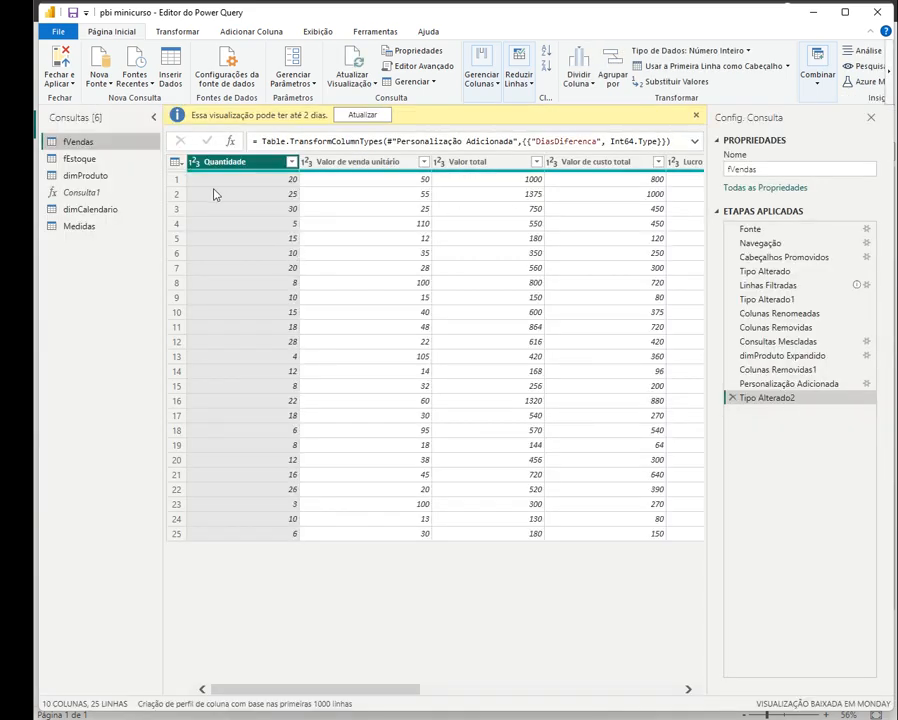
{"action": "left_click_drag", "start_coordinate": [344, 689], "coordinate": [604, 689]}
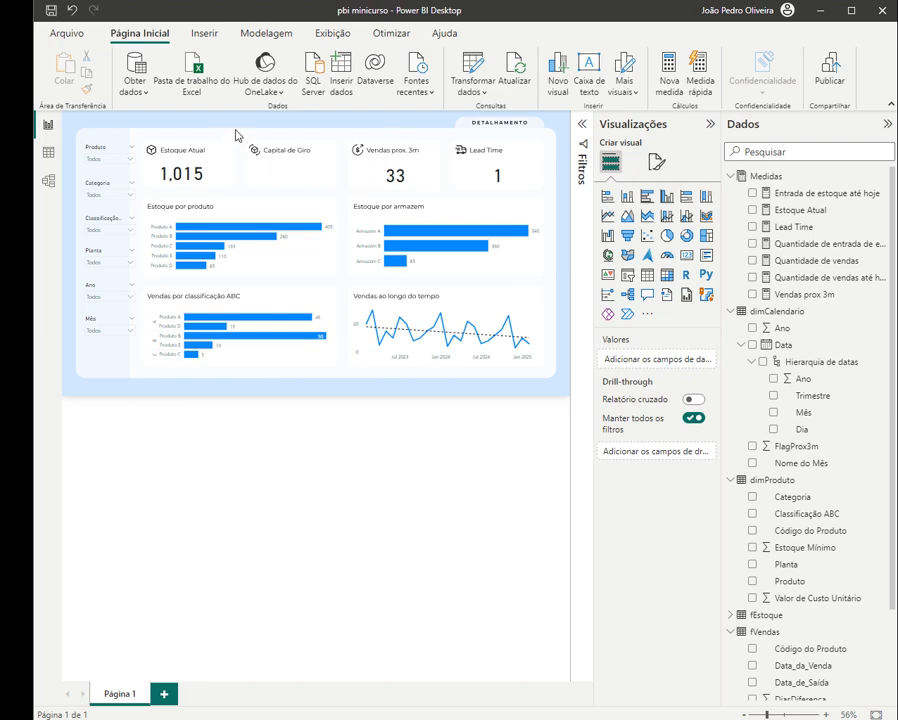
- Collapse the Visualizações and Dados panes to enlarge the report canvas
{"action": "left_click_drag", "start_coordinate": [237, 132], "coordinate": [344, 193]}
{"action": "left_click", "coordinate": [710, 124]}
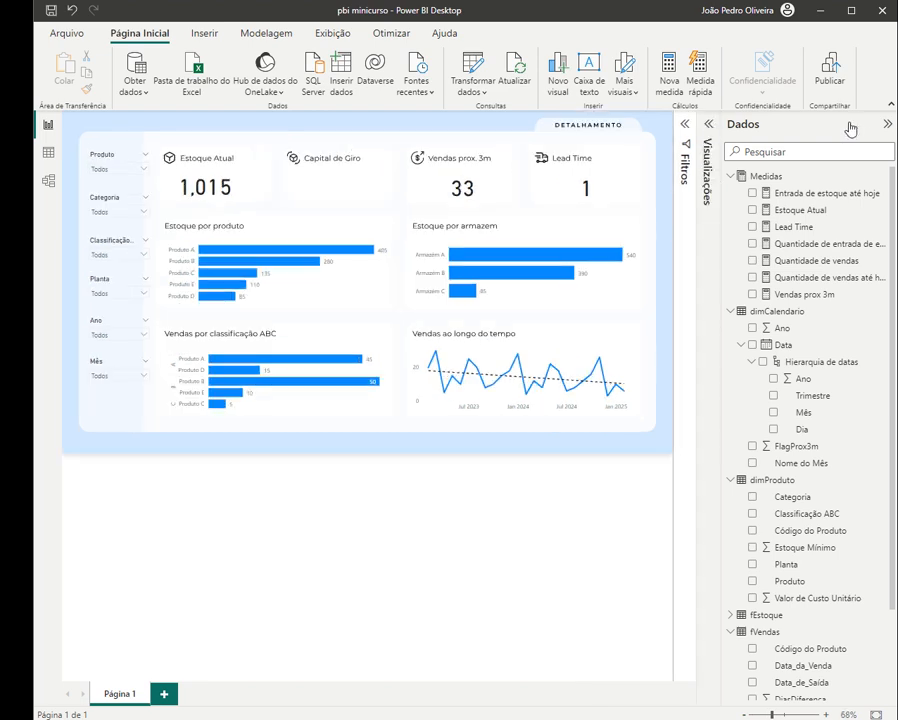
{"action": "left_click", "coordinate": [886, 124]}
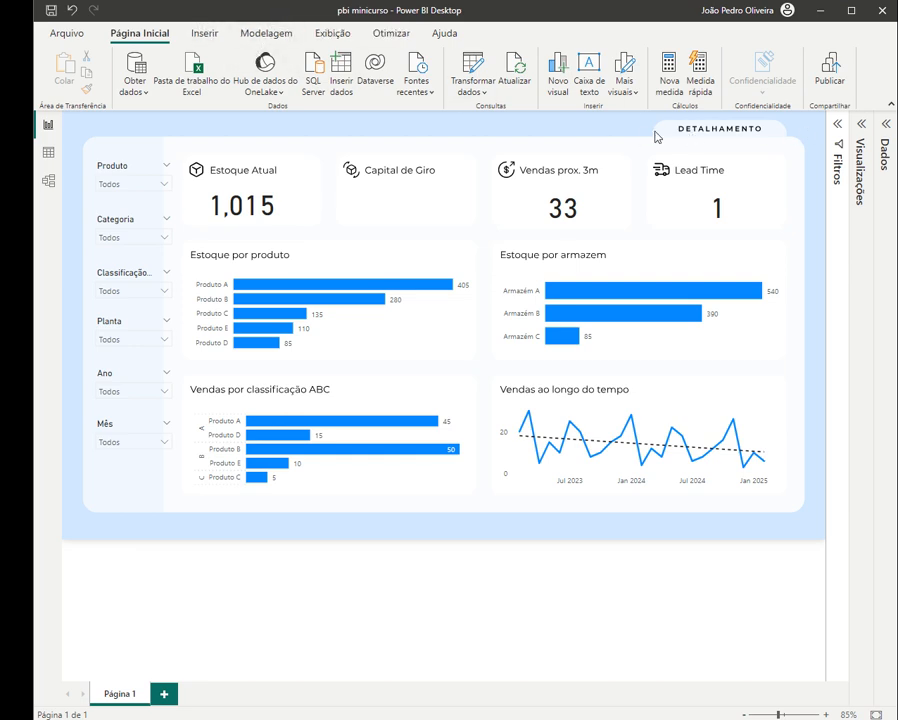
- Insert a blank button and fit it over the DETALHAMENTO tab at the top of the report page
{"action": "left_click", "coordinate": [203, 33]}
{"action": "left_click", "coordinate": [598, 86]}
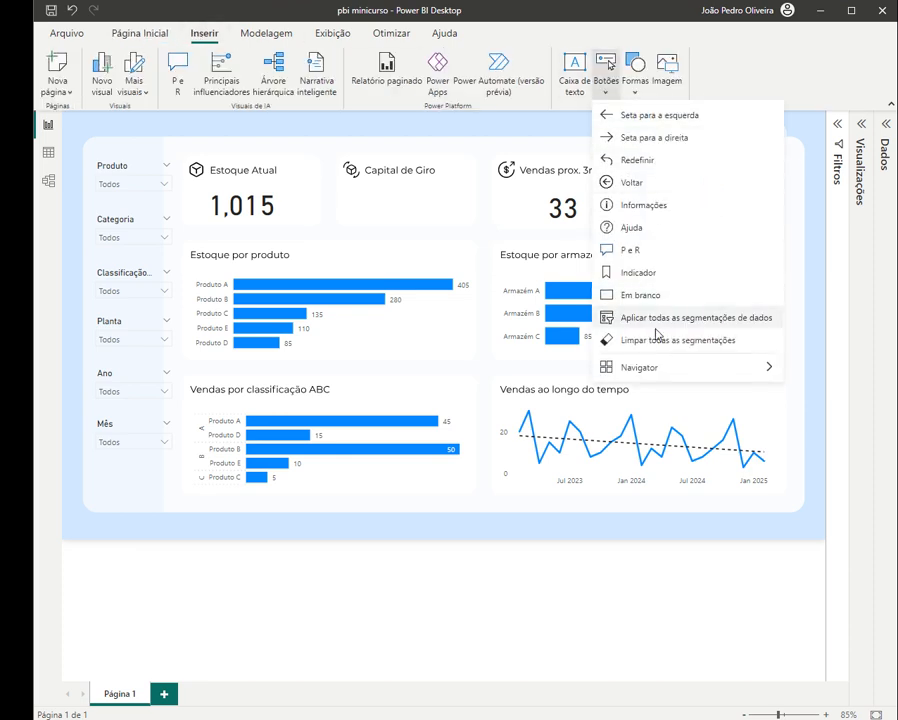
{"action": "left_click", "coordinate": [625, 295]}
{"action": "left_click_drag", "start_coordinate": [78, 120], "coordinate": [680, 125]}
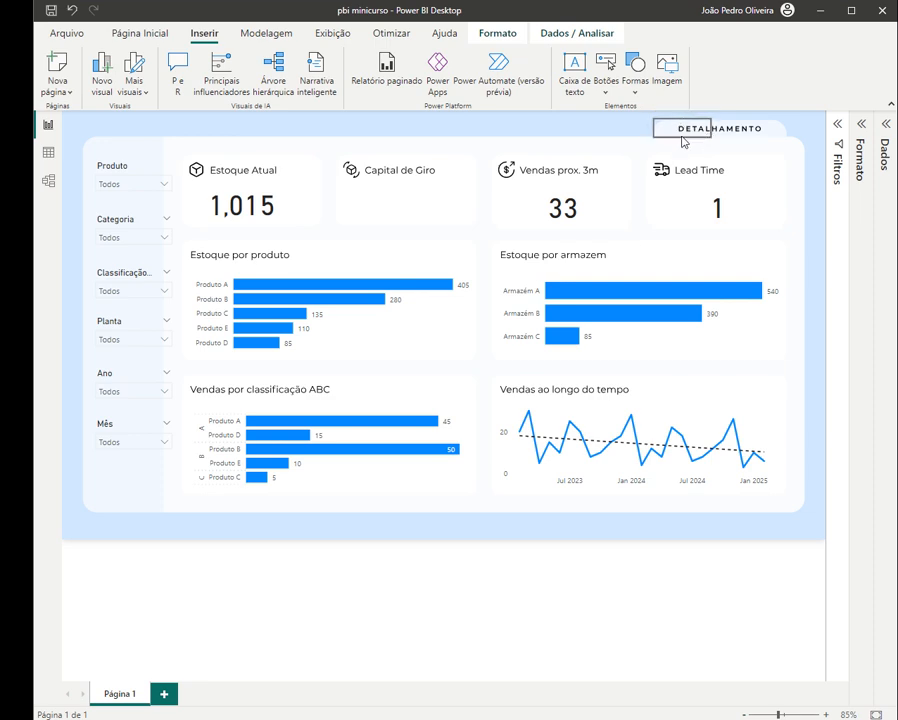
{"action": "left_click_drag", "start_coordinate": [714, 128], "coordinate": [790, 130]}
{"action": "left_click", "coordinate": [782, 133]}
{"action": "left_click", "coordinate": [741, 130]}
{"action": "left_click", "coordinate": [780, 131]}
{"action": "left_click", "coordinate": [771, 133]}
{"action": "left_click", "coordinate": [786, 132]}
{"action": "left_click", "coordinate": [779, 128]}
- Turn off the border of the button over the DETALHAMENTO tab
{"action": "left_click", "coordinate": [862, 124]}
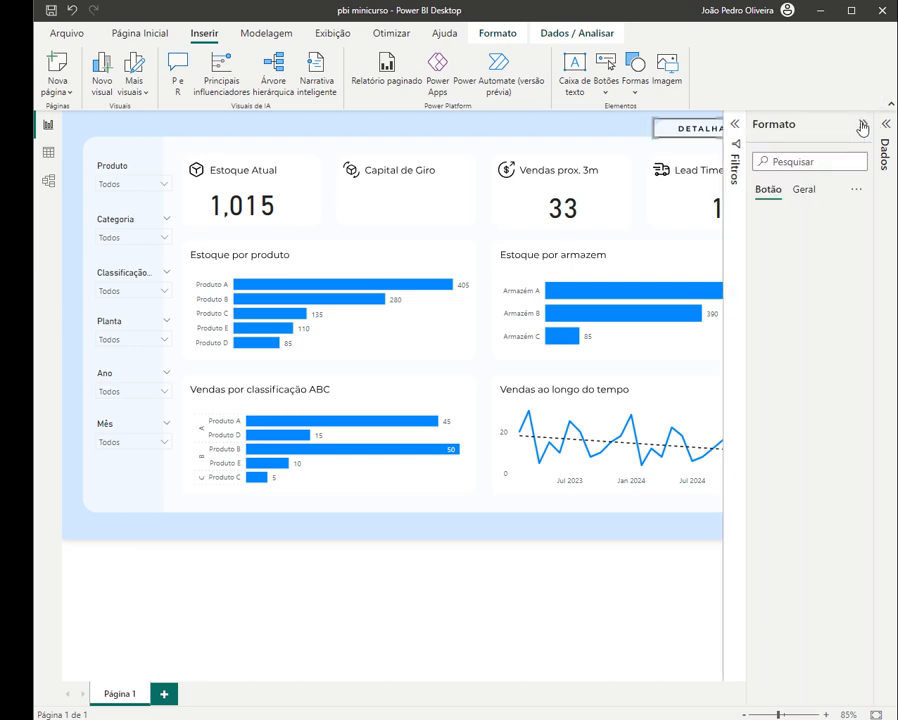
{"action": "left_click", "coordinate": [774, 282]}
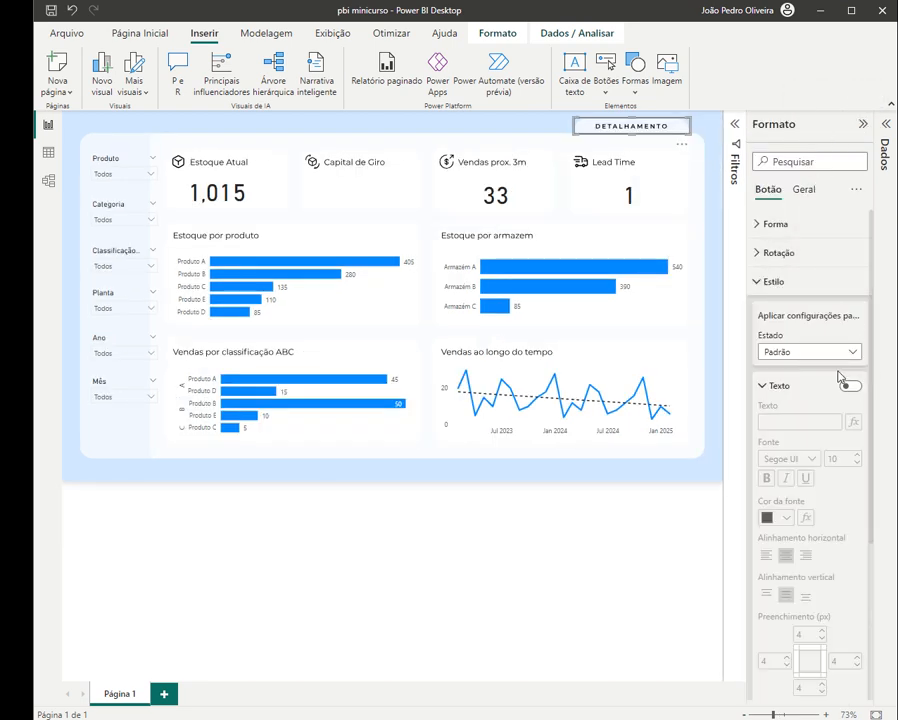
{"action": "left_click", "coordinate": [849, 420]}
{"action": "left_click", "coordinate": [850, 487]}
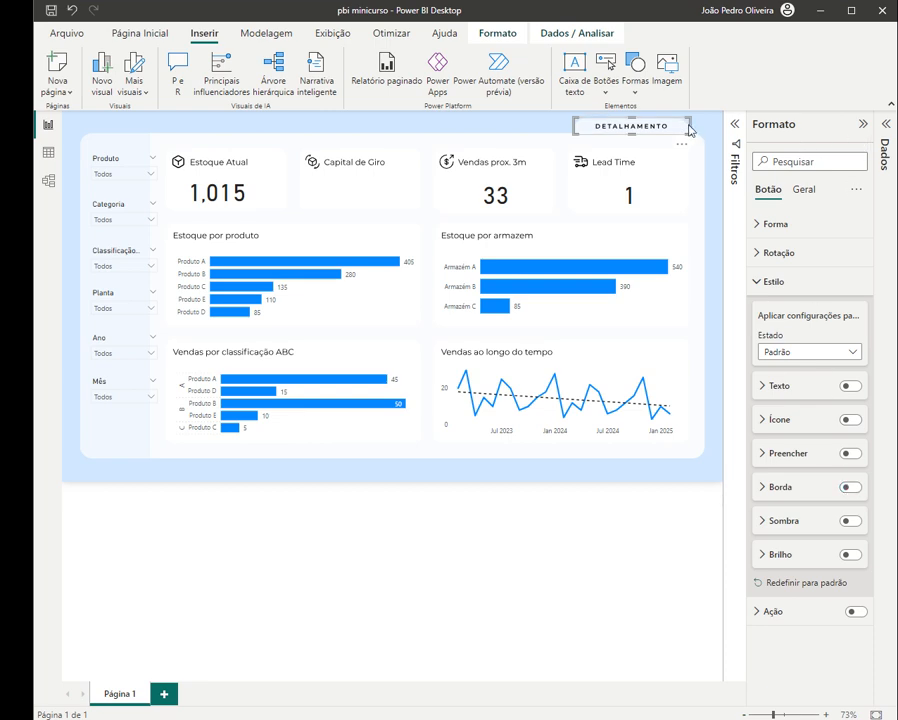
{"action": "left_click", "coordinate": [863, 125]}
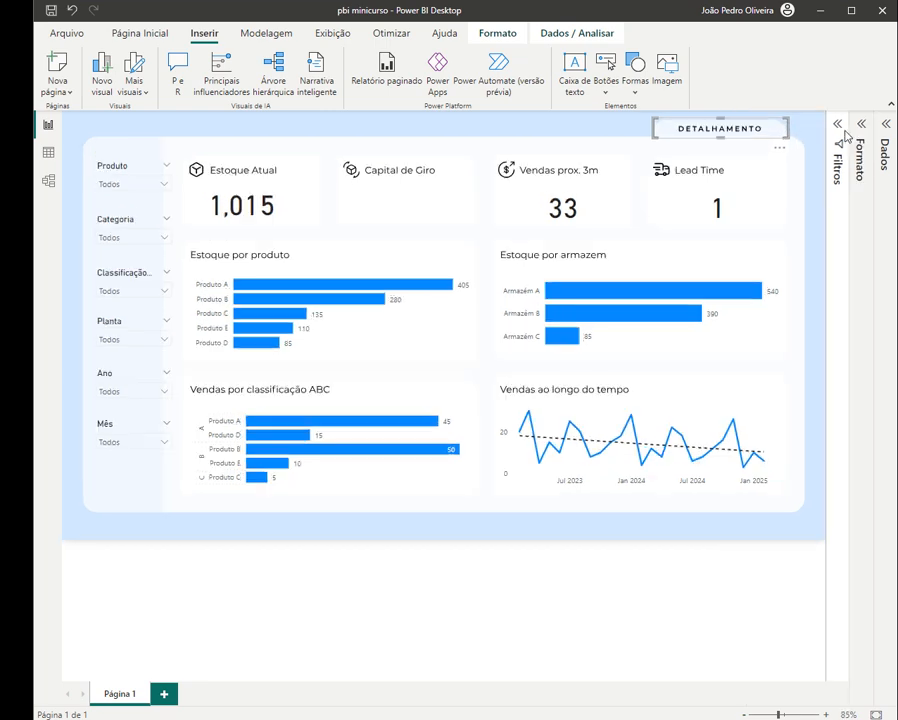
- Insert a rectangle and stretch it over the whole area of cards and charts beside the slicers
{"action": "left_click", "coordinate": [626, 85]}
{"action": "left_click", "coordinate": [632, 138]}
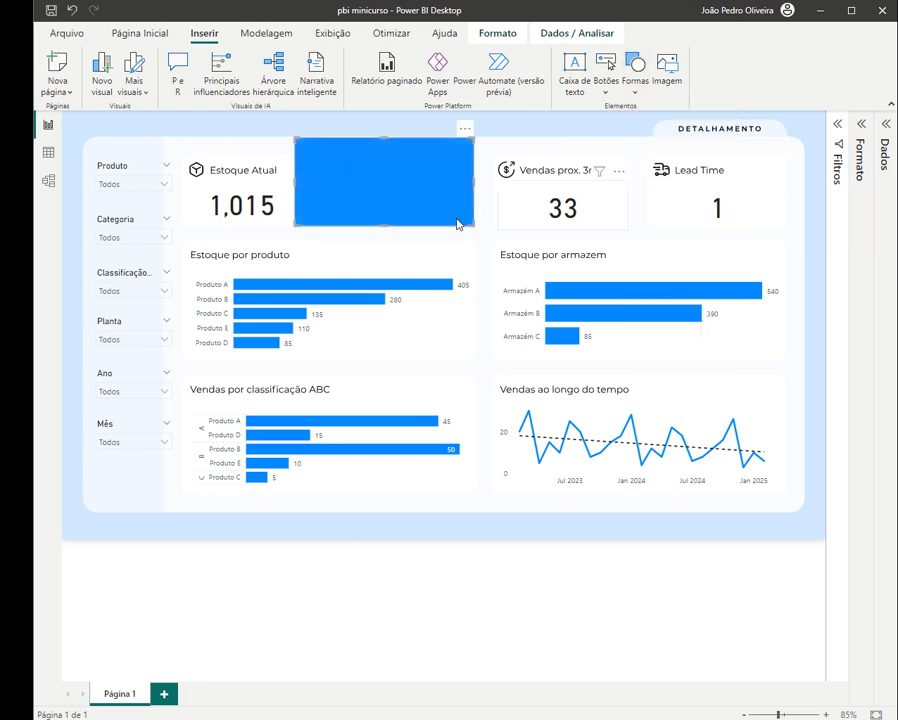
{"action": "left_click_drag", "start_coordinate": [392, 185], "coordinate": [272, 176]}
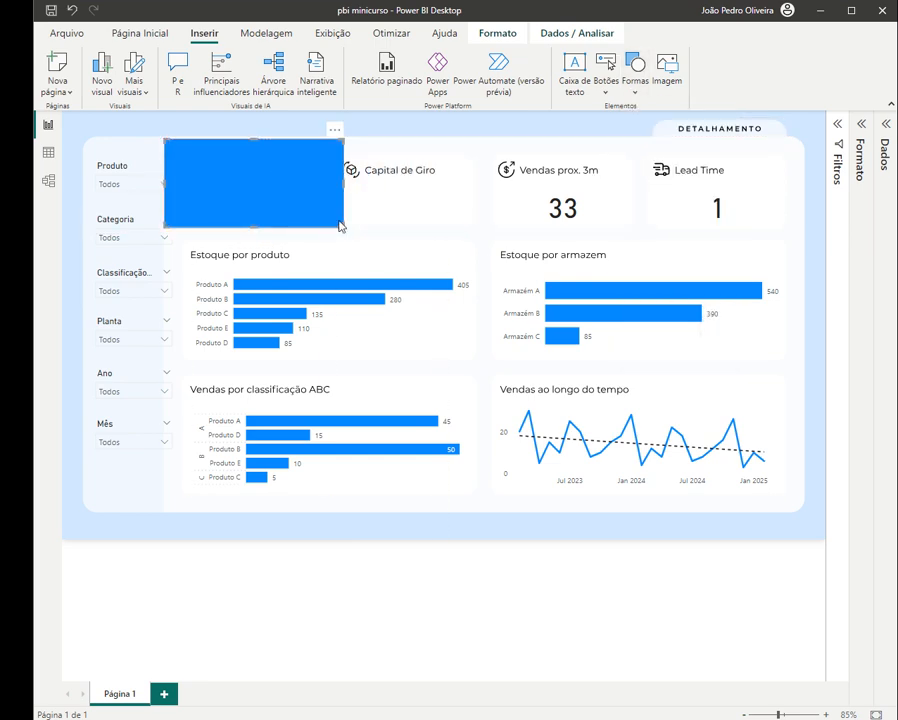
{"action": "left_click_drag", "start_coordinate": [344, 225], "coordinate": [798, 507]}
- Change the rectangle's fill to a pale grey-blue colour
{"action": "left_click", "coordinate": [868, 124]}
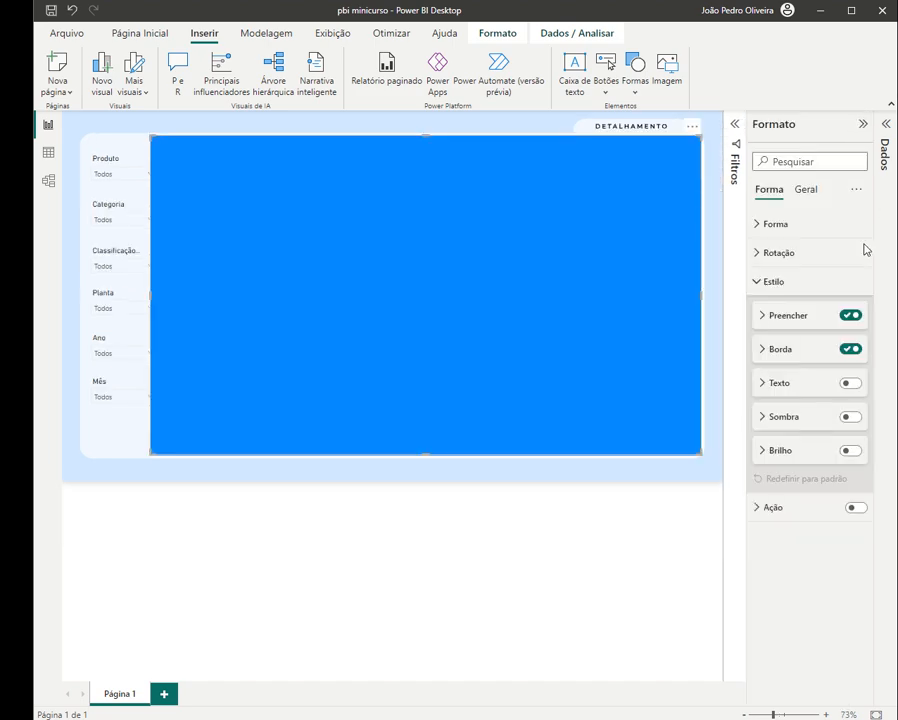
{"action": "left_click", "coordinate": [790, 316]}
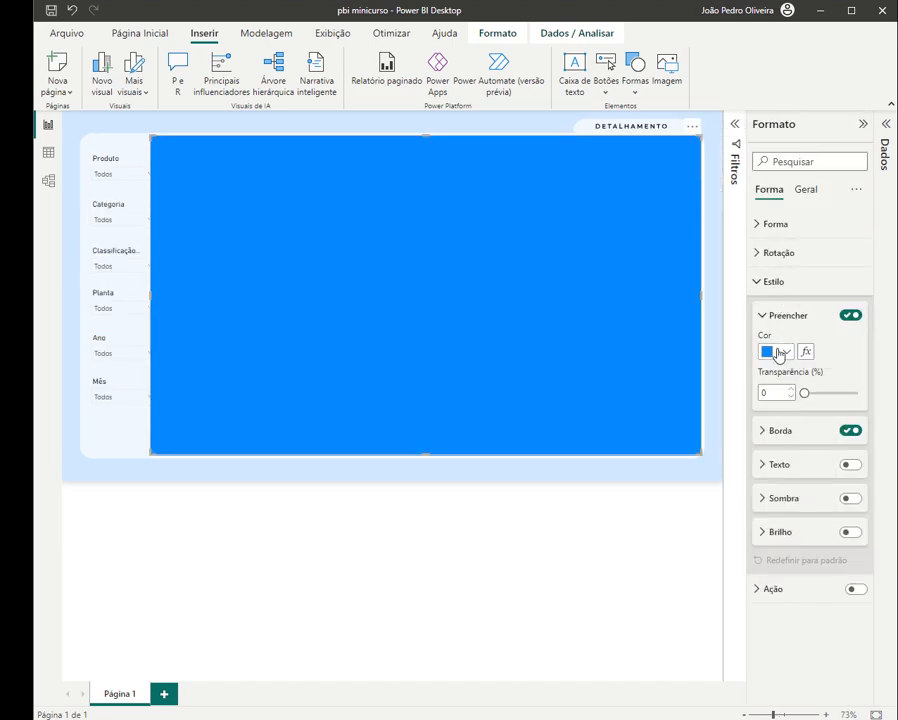
{"action": "left_click", "coordinate": [778, 352]}
{"action": "left_click", "coordinate": [728, 594]}
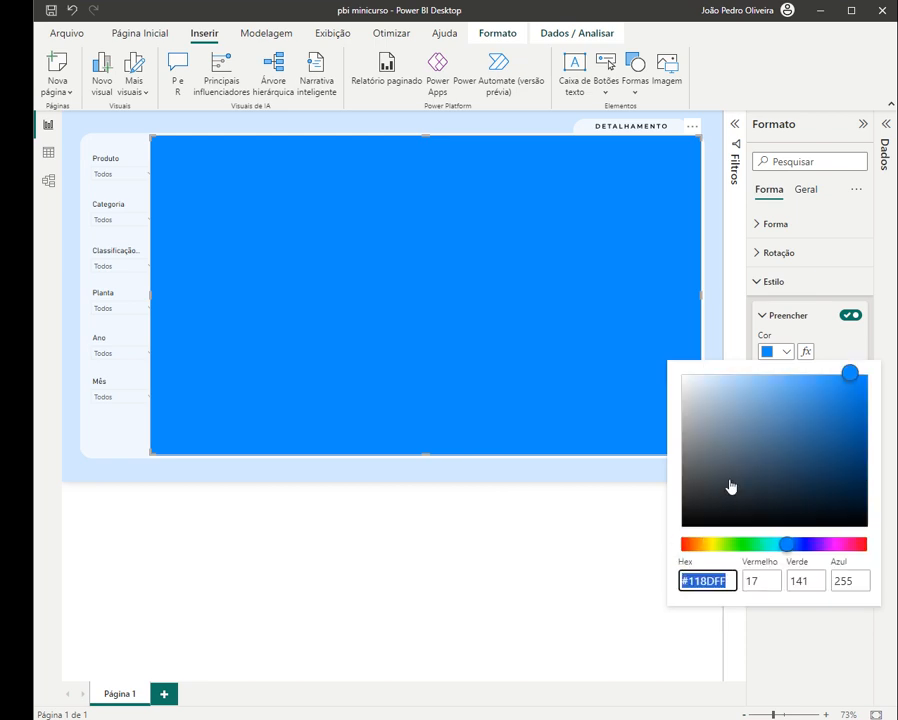
{"action": "left_click_drag", "start_coordinate": [731, 485], "coordinate": [703, 388]}
{"action": "left_click", "coordinate": [716, 337]}
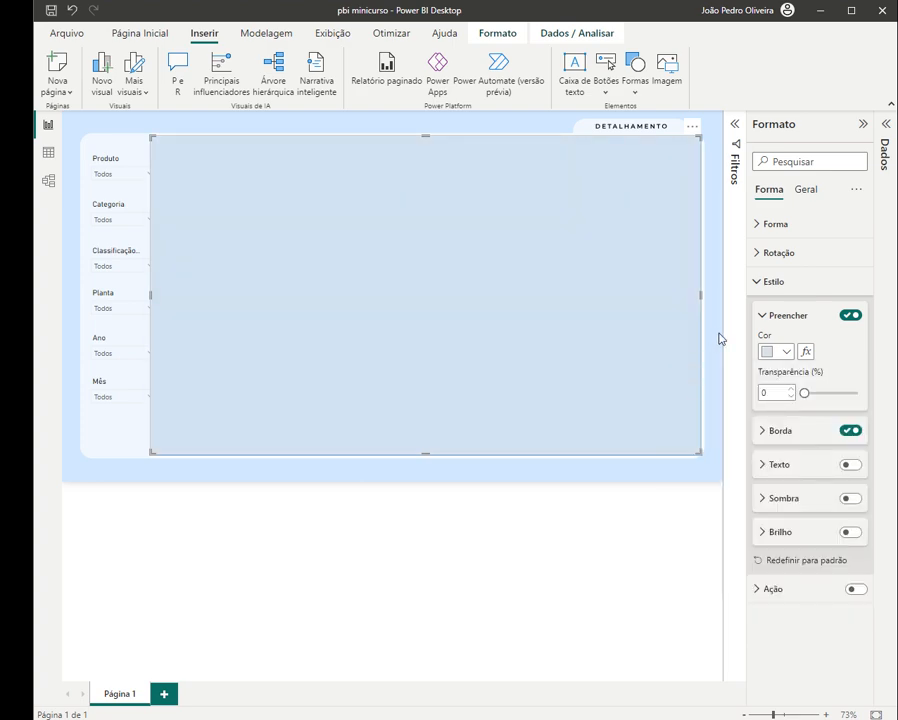
{"action": "left_click", "coordinate": [716, 403]}
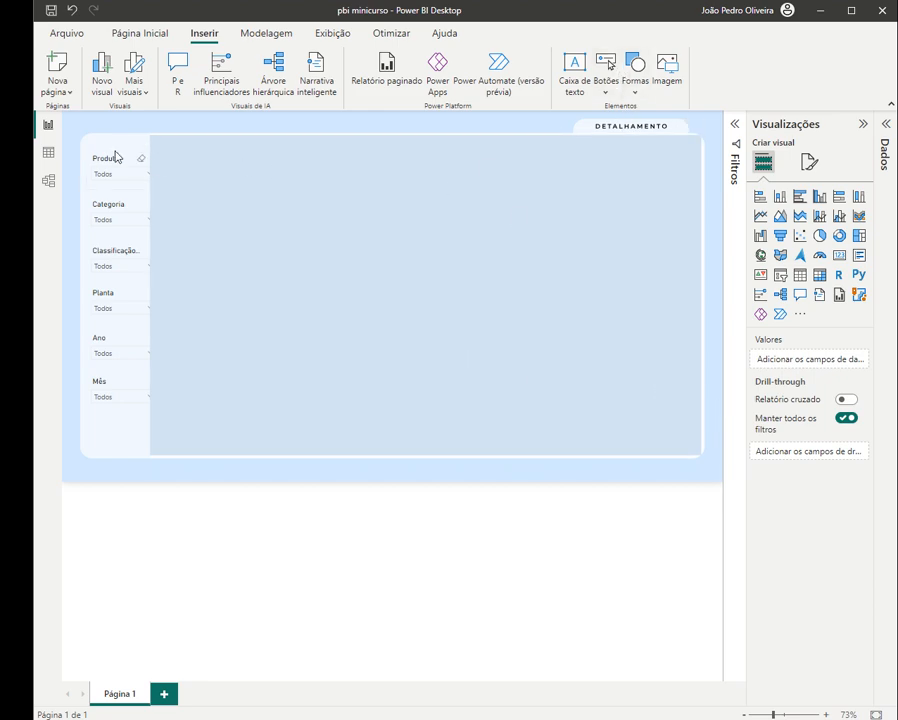
- Narrow the rectangle from the slicer side so that it no longer covers the slicers
{"action": "left_click", "coordinate": [170, 180]}
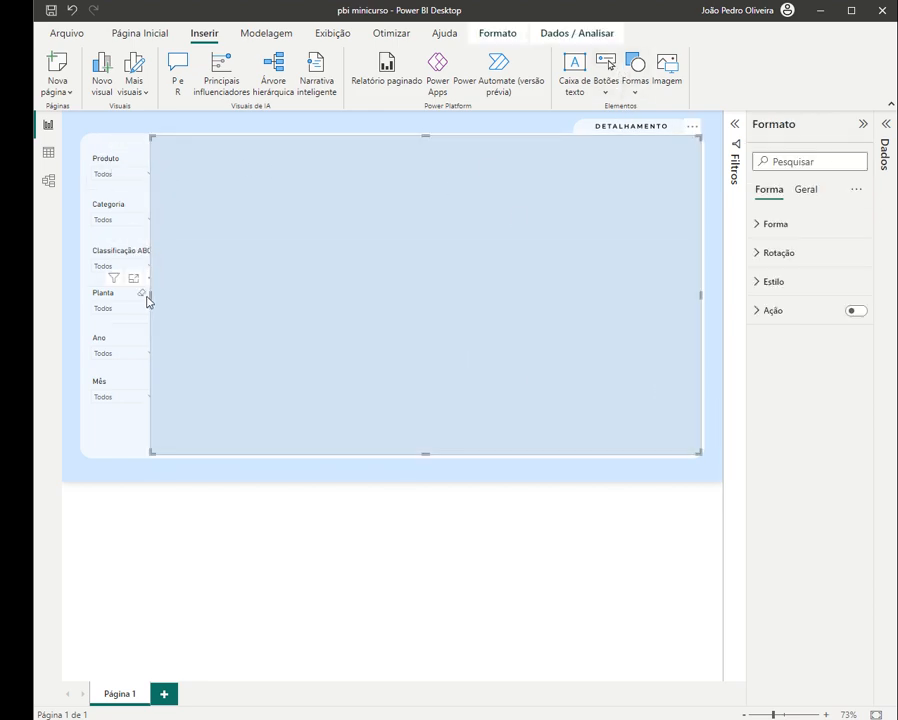
{"action": "left_click_drag", "start_coordinate": [150, 295], "coordinate": [172, 295]}
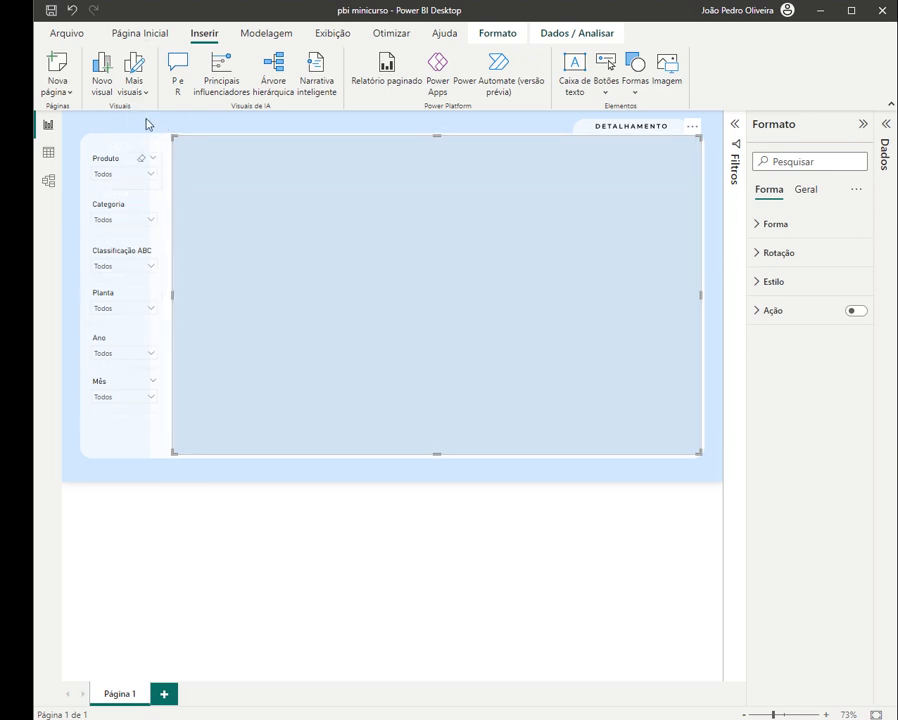
{"action": "left_click", "coordinate": [722, 338]}
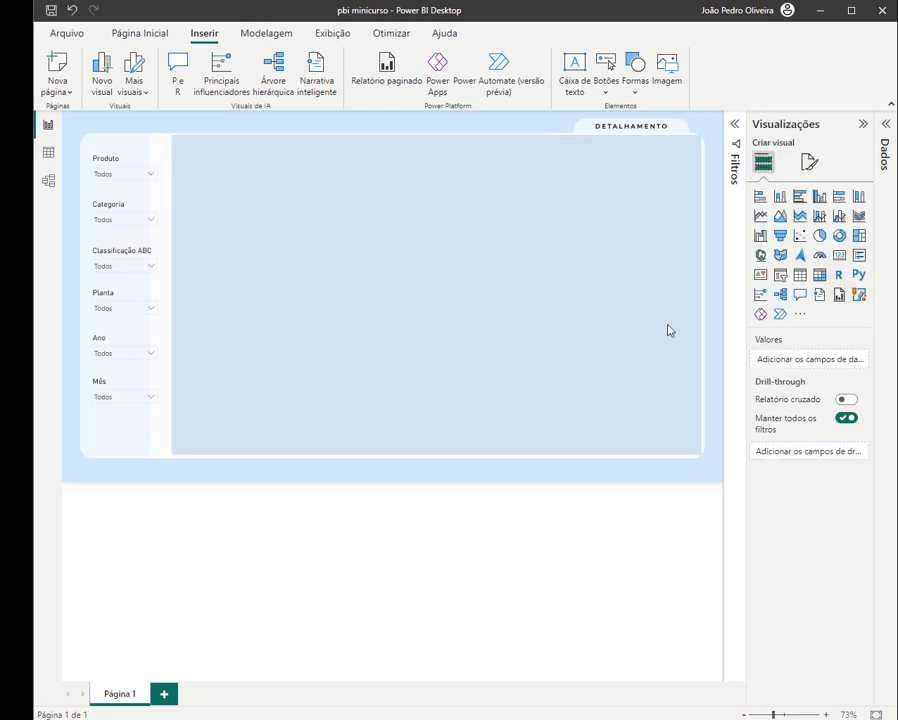
{"action": "left_click", "coordinate": [450, 205]}
{"action": "left_click", "coordinate": [715, 189]}
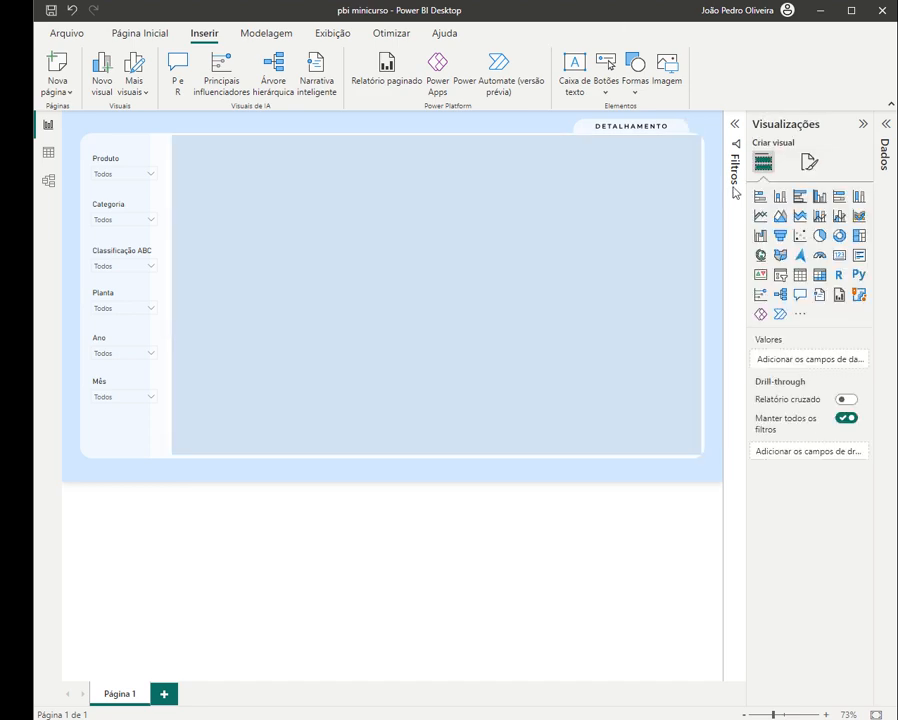
- Add a matrix visual on the rectangle and enlarge it to nearly fill the rectangle
{"action": "left_click", "coordinate": [819, 278]}
{"action": "left_click_drag", "start_coordinate": [220, 300], "coordinate": [279, 236]}
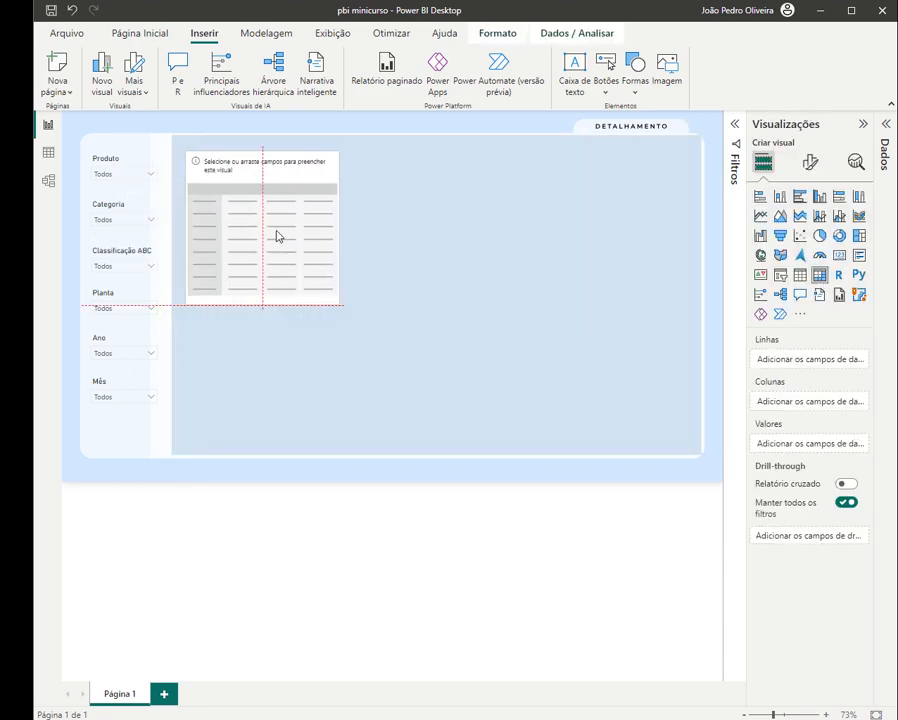
{"action": "left_click_drag", "start_coordinate": [345, 304], "coordinate": [683, 440]}
- Add Classificação ABC, Categoria and Produto from dimProduto as the matrix's rows, in that order
{"action": "left_click", "coordinate": [885, 143]}
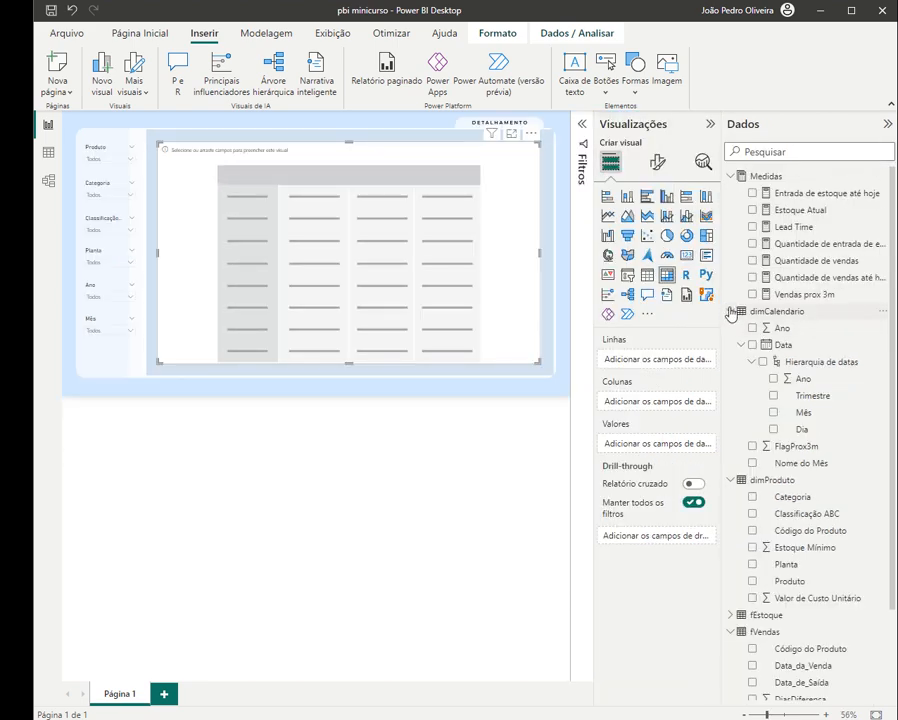
{"action": "left_click", "coordinate": [731, 311]}
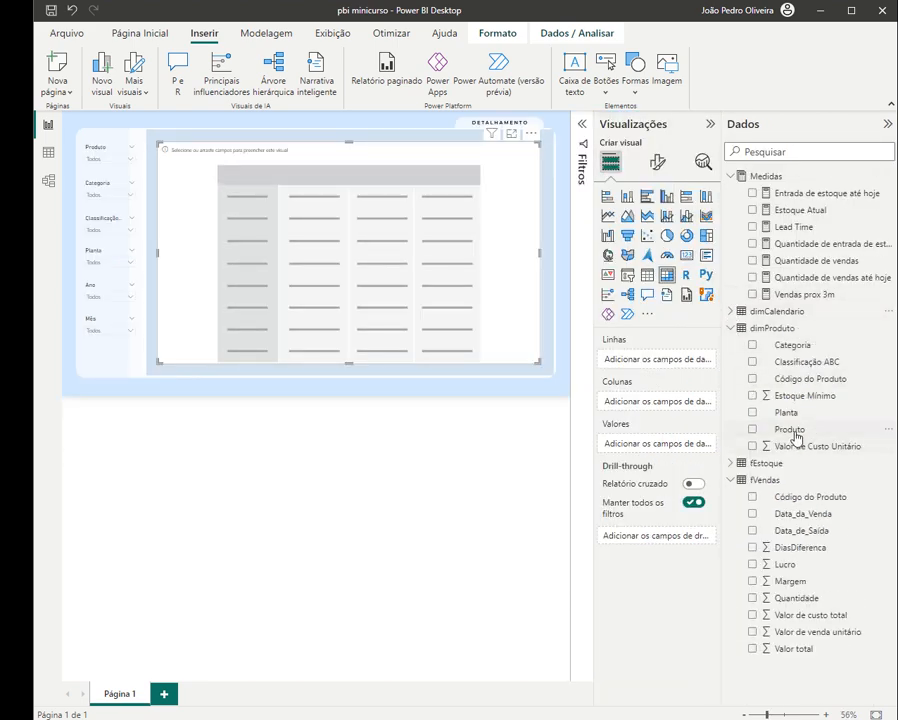
{"action": "left_click_drag", "start_coordinate": [810, 372], "coordinate": [660, 362]}
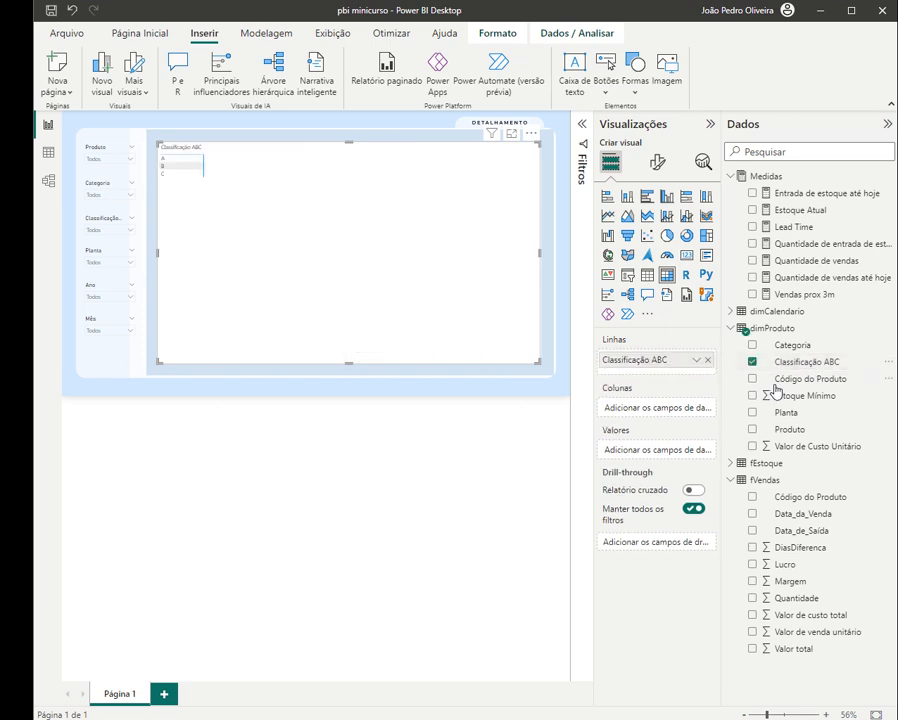
{"action": "left_click_drag", "start_coordinate": [815, 346], "coordinate": [687, 375]}
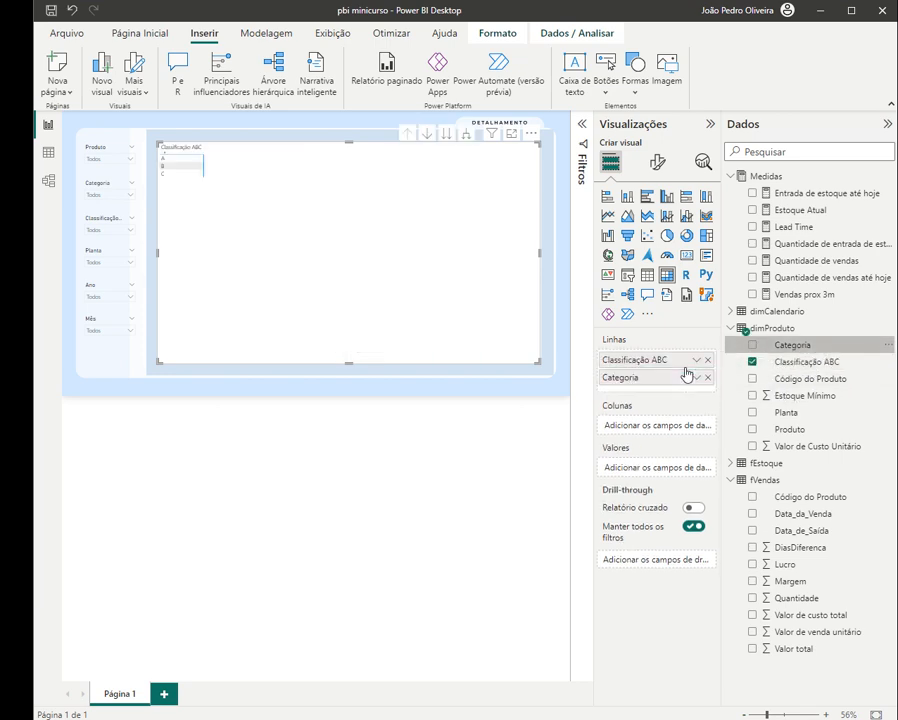
{"action": "left_click_drag", "start_coordinate": [796, 433], "coordinate": [650, 394]}
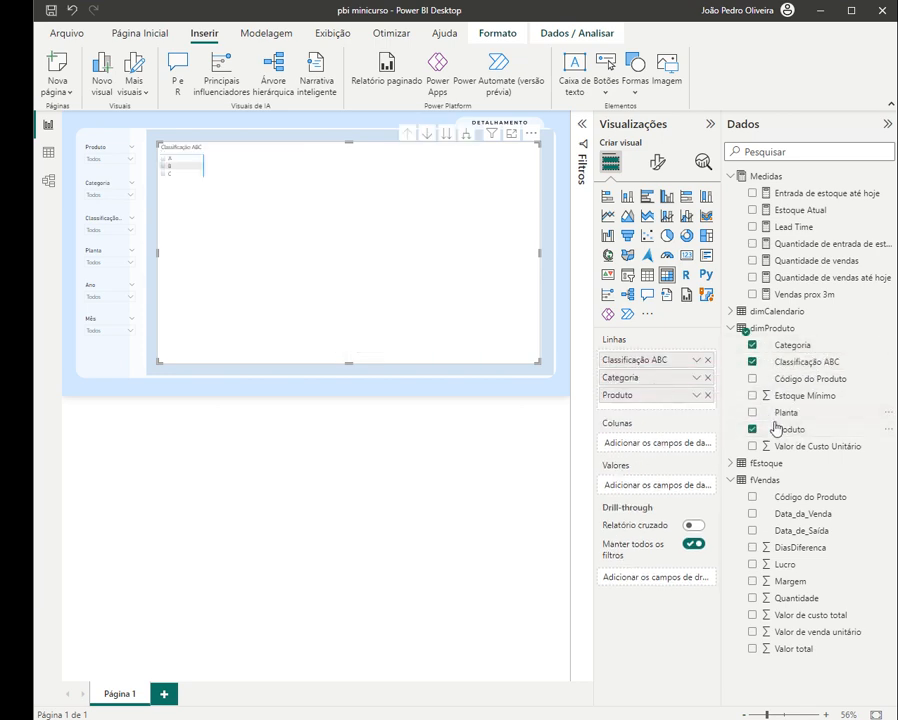
- Put Planta in the matrix's columns and add Estoque Atual, Entrada de estoque até hoje and Quantidade de vendas até hoje as values
{"action": "left_click_drag", "start_coordinate": [788, 413], "coordinate": [646, 443]}
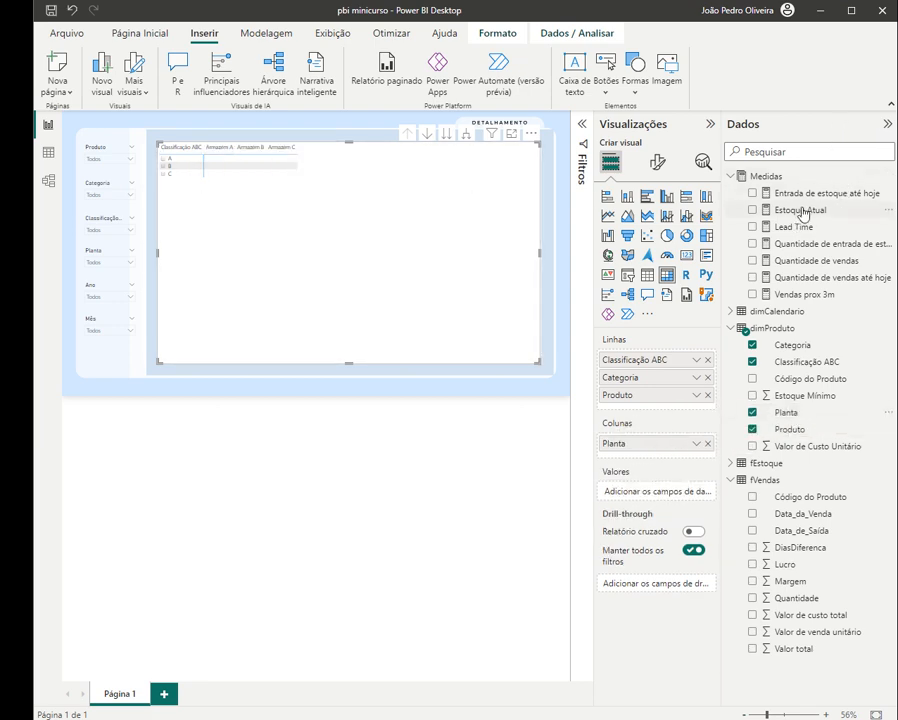
{"action": "left_click_drag", "start_coordinate": [814, 214], "coordinate": [660, 490]}
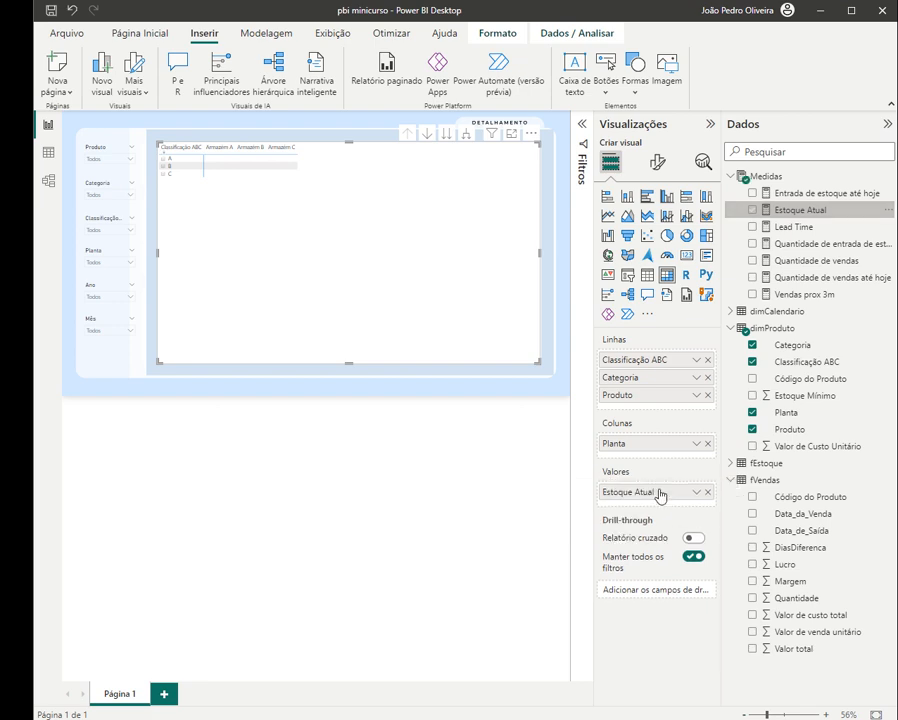
{"action": "mouse_move", "coordinate": [838, 247]}
{"action": "left_mouse_down"}
{"action": "mouse_move", "coordinate": [817, 286]}
{"action": "mouse_move", "coordinate": [837, 245]}
{"action": "left_mouse_up"}
{"action": "left_click_drag", "start_coordinate": [842, 196], "coordinate": [662, 510]}
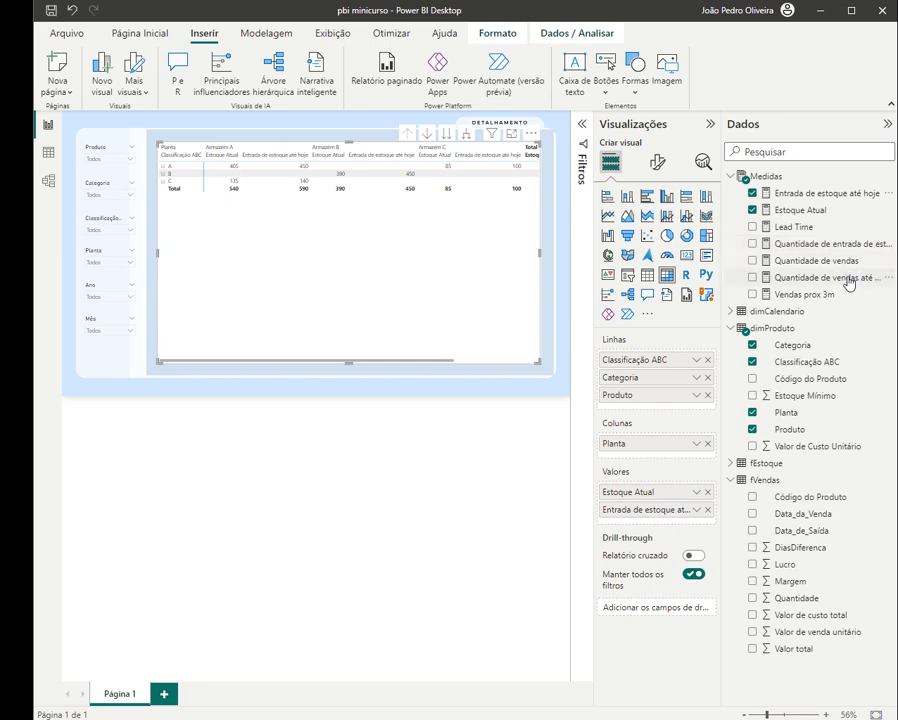
{"action": "left_click_drag", "start_coordinate": [848, 283], "coordinate": [606, 522]}
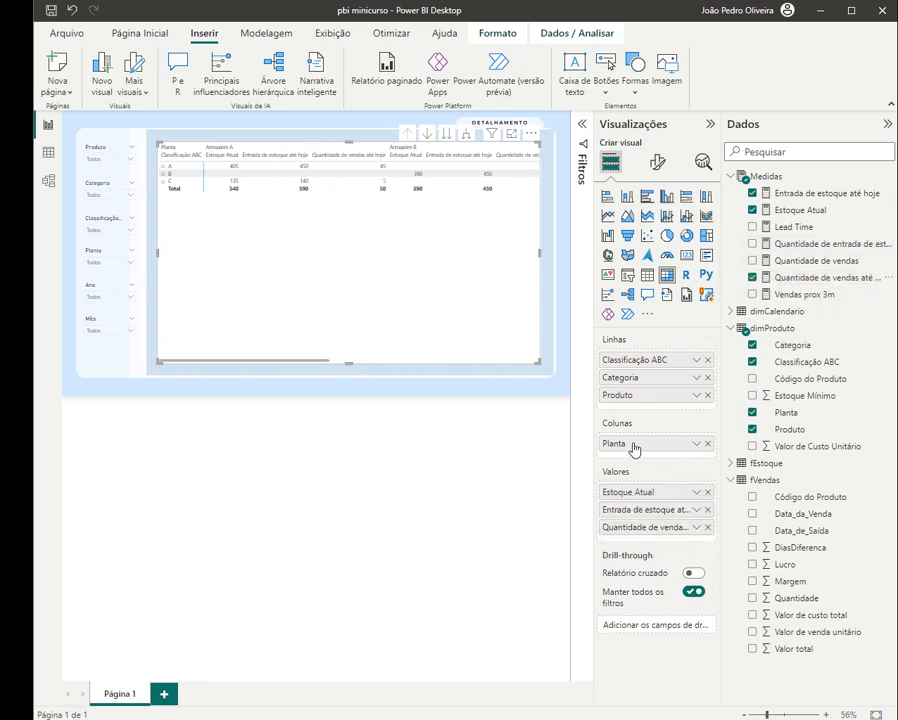
- Move Planta from the columns to the first row level and add Vendas prox 3m and Lead Time as matrix values
{"action": "left_click_drag", "start_coordinate": [633, 447], "coordinate": [670, 364]}
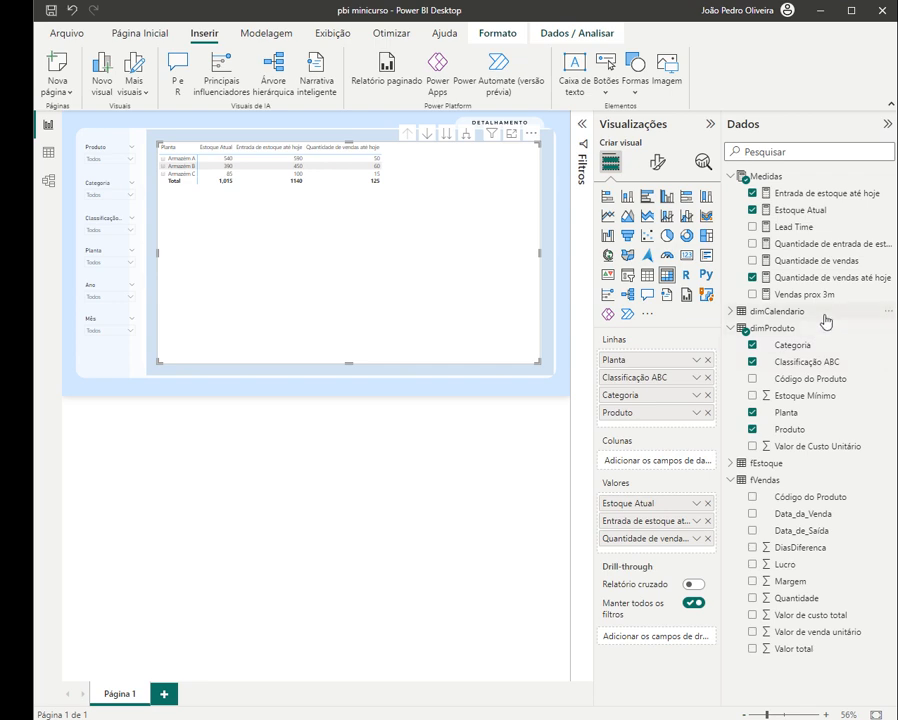
{"action": "left_click_drag", "start_coordinate": [830, 299], "coordinate": [688, 552]}
{"action": "left_click_drag", "start_coordinate": [822, 227], "coordinate": [688, 578]}
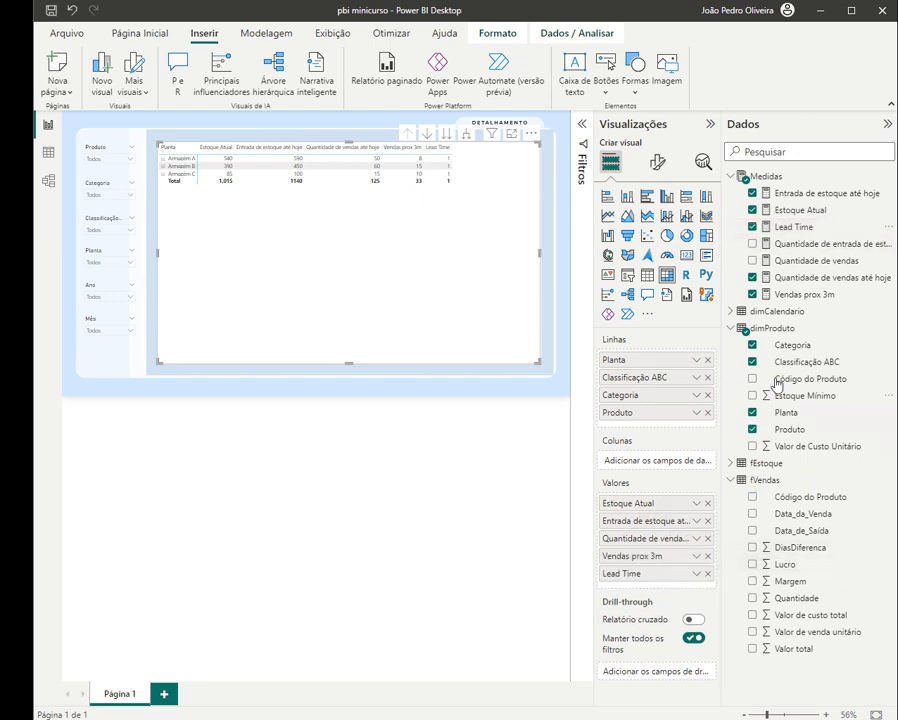
- Add Ano and the date hierarchy's Mês from dimCalendario above Planta in the matrix's rows, and expand all levels down to Produto
{"action": "left_click", "coordinate": [740, 311]}
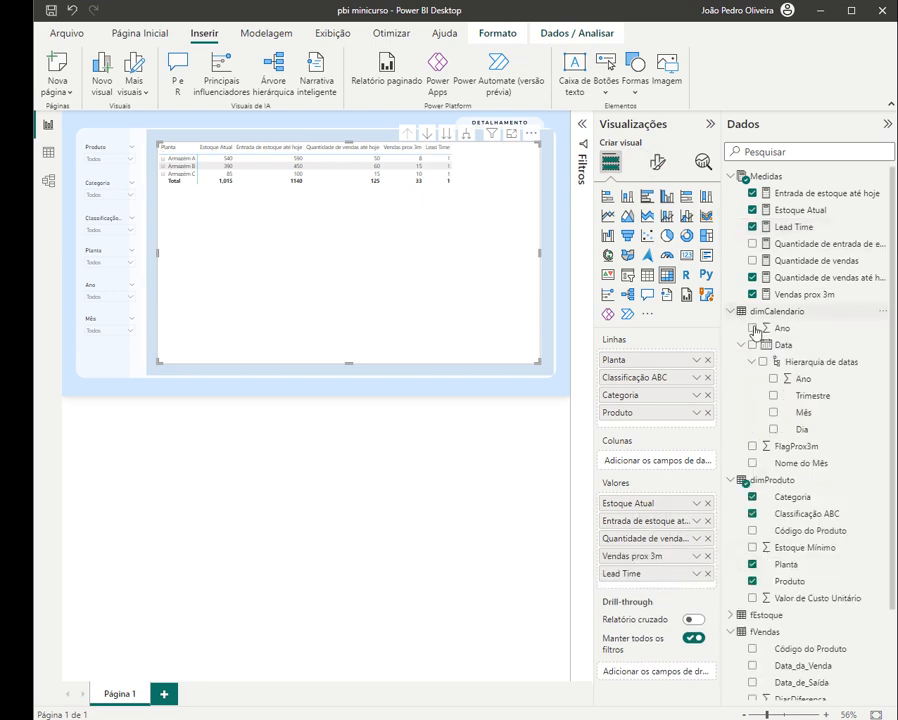
{"action": "left_click", "coordinate": [741, 345]}
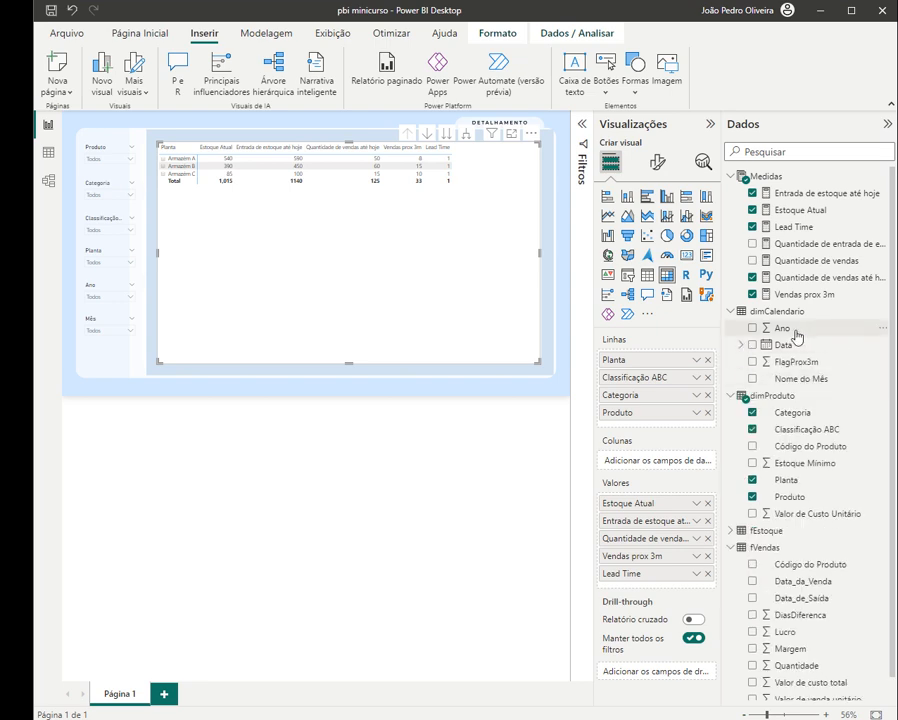
{"action": "left_click_drag", "start_coordinate": [797, 337], "coordinate": [760, 395]}
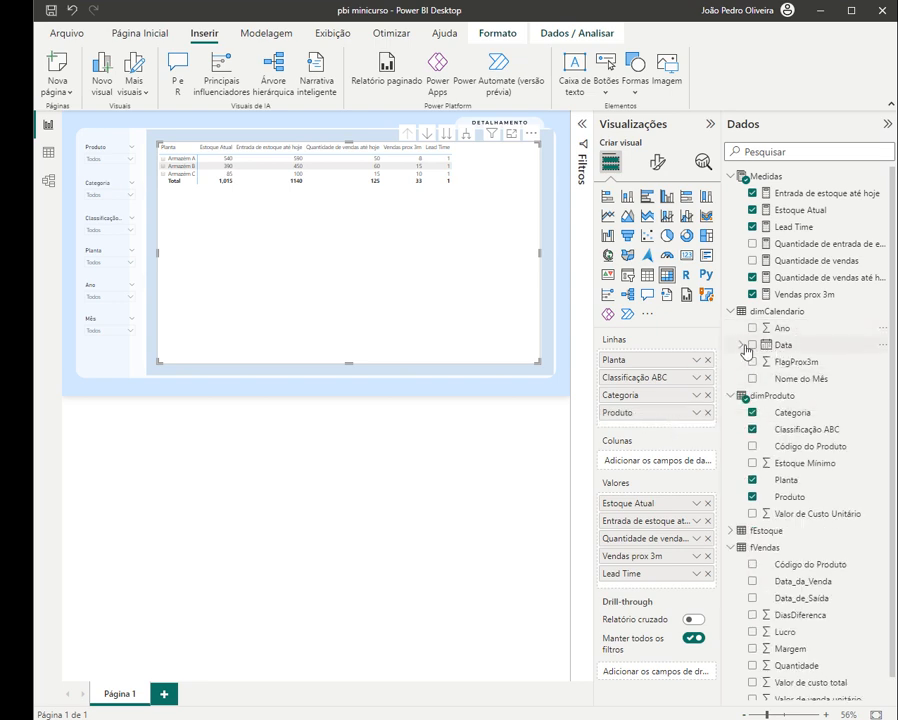
{"action": "left_click_drag", "start_coordinate": [753, 328], "coordinate": [656, 355]}
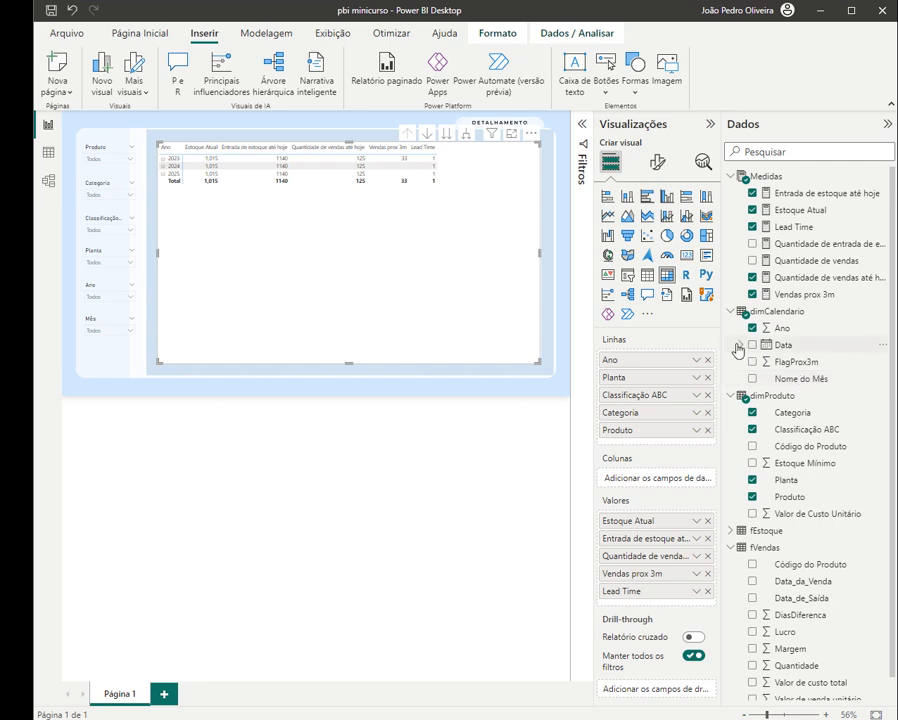
{"action": "left_click", "coordinate": [738, 346]}
{"action": "left_click_drag", "start_coordinate": [812, 416], "coordinate": [690, 372]}
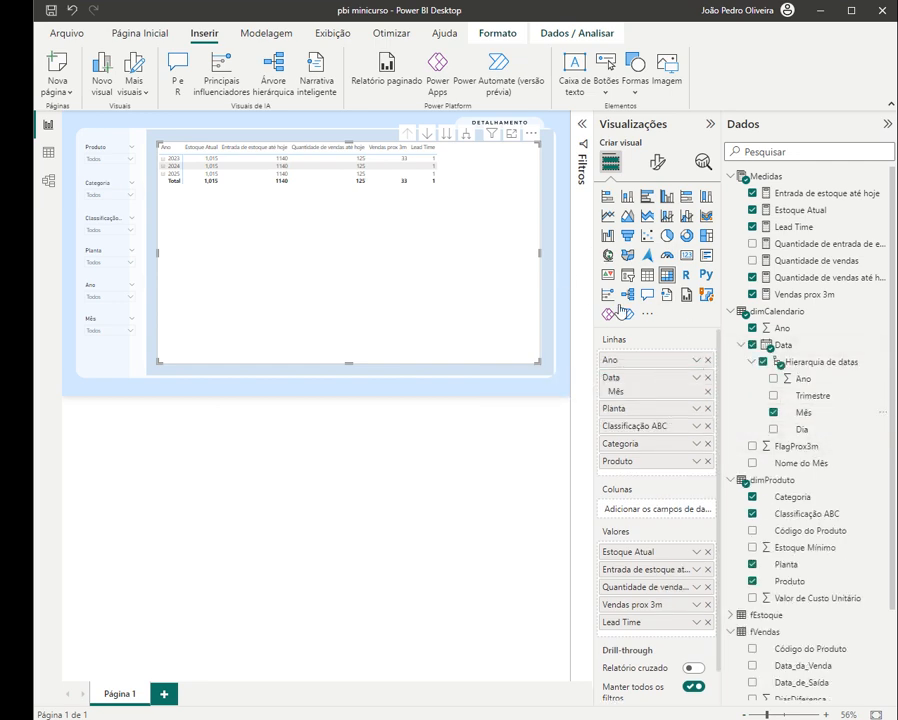
{"action": "left_click", "coordinate": [469, 137]}
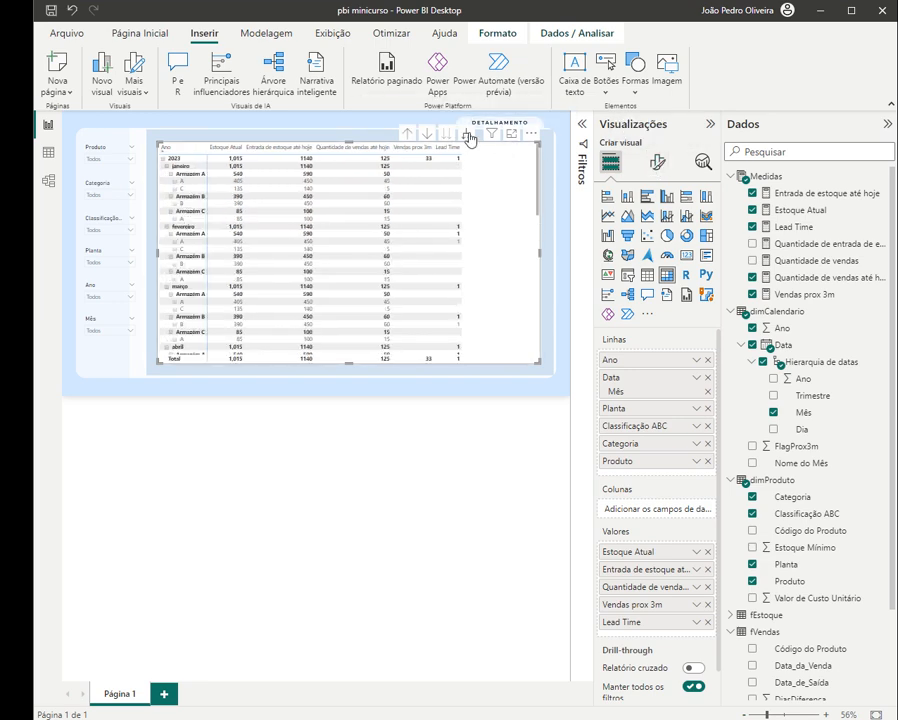
{"action": "left_click", "coordinate": [469, 137]}
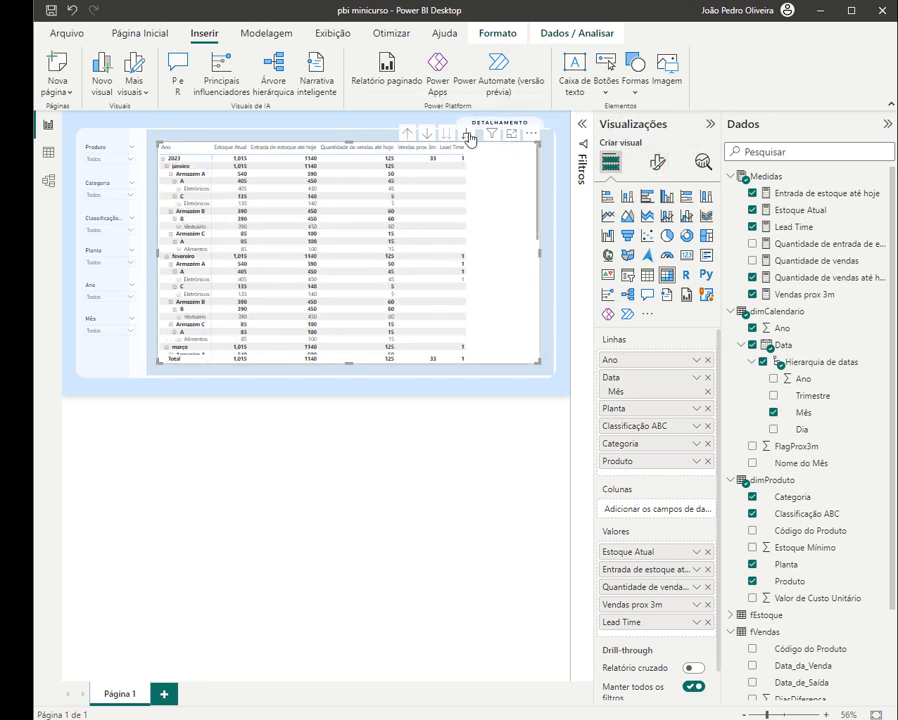
- Try the matrix's row headers with Layout de nível turned off, and switch it back on
{"action": "left_click", "coordinate": [657, 162]}
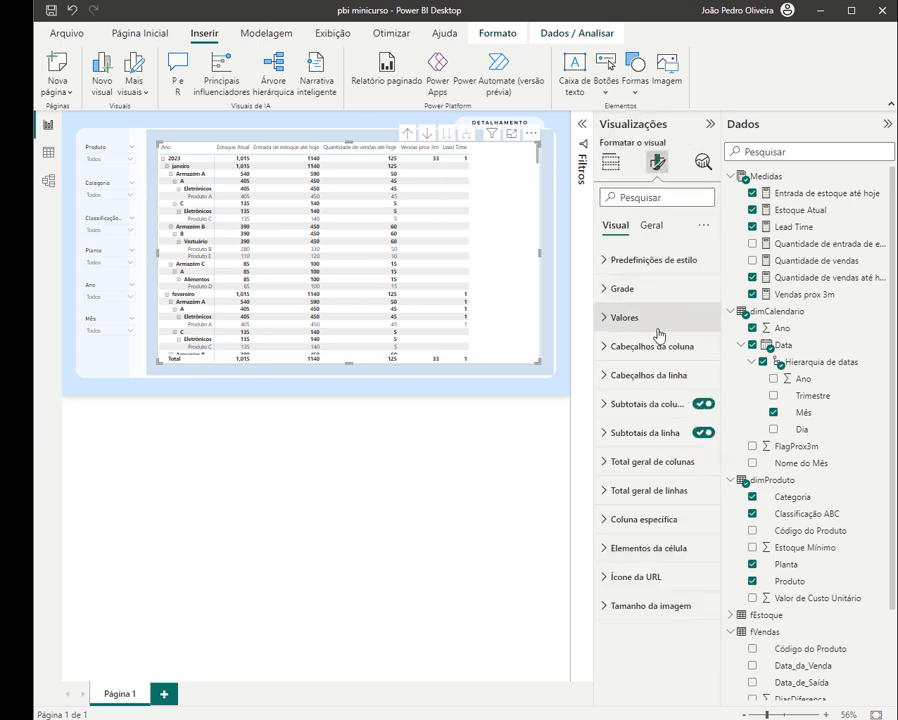
{"action": "left_click", "coordinate": [671, 389]}
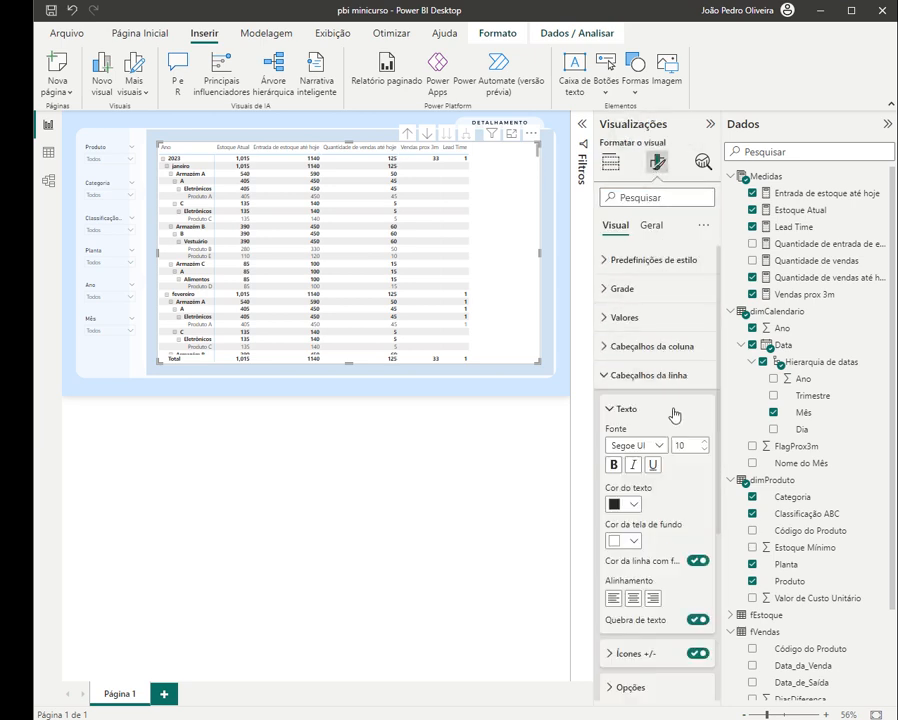
{"action": "scroll", "coordinate": [680, 500], "scroll_direction": "down", "scroll_amount": 2}
{"action": "scroll", "coordinate": [606, 256], "scroll_direction": "up", "scroll_amount": 1}
{"action": "scroll", "coordinate": [651, 276], "scroll_direction": "up", "scroll_amount": 2}
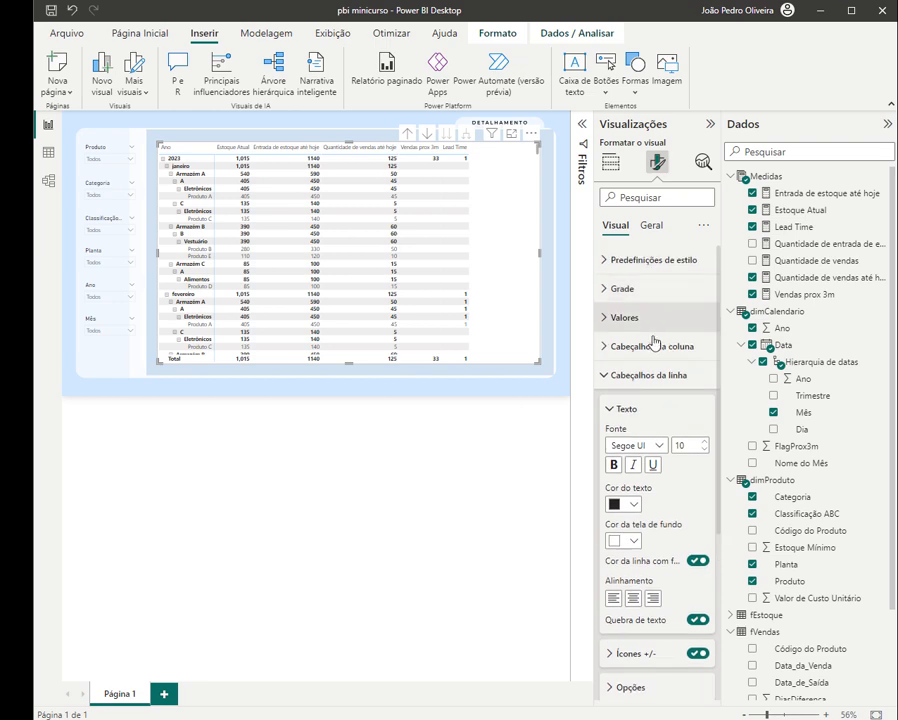
{"action": "left_click", "coordinate": [652, 344]}
{"action": "scroll", "coordinate": [656, 350], "scroll_direction": "down", "scroll_amount": 3}
{"action": "left_click", "coordinate": [658, 445]}
{"action": "scroll", "coordinate": [692, 408], "scroll_direction": "down", "scroll_amount": 5}
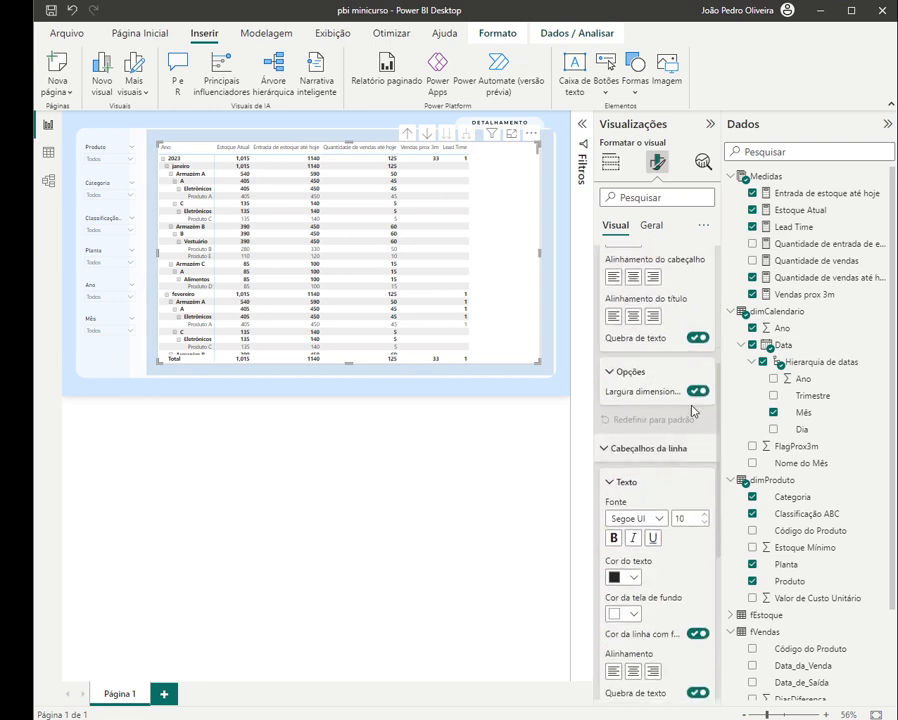
{"action": "left_click", "coordinate": [634, 488]}
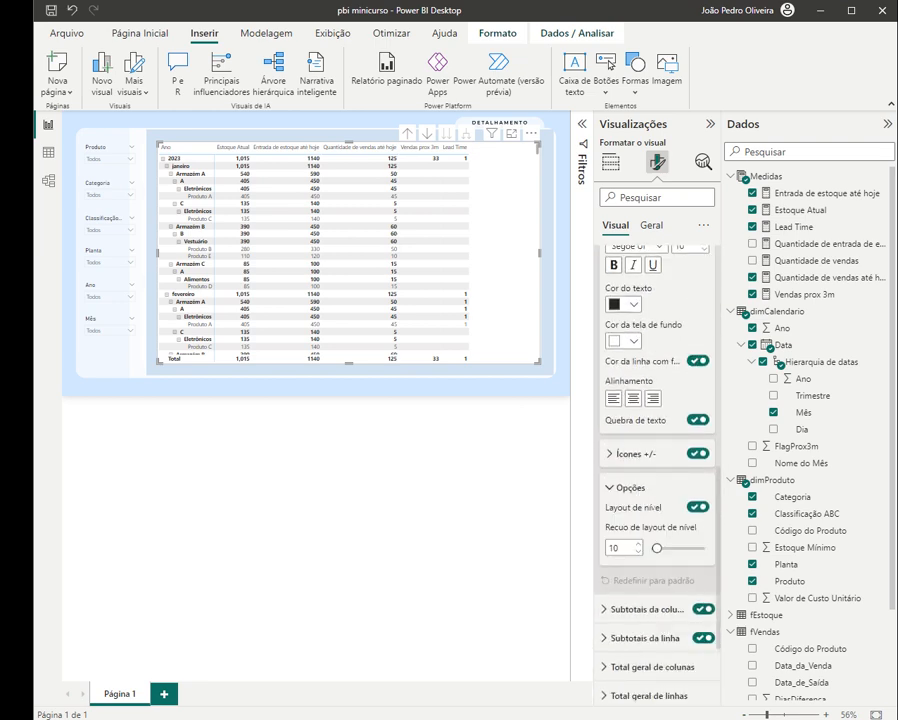
{"action": "left_click", "coordinate": [690, 510]}
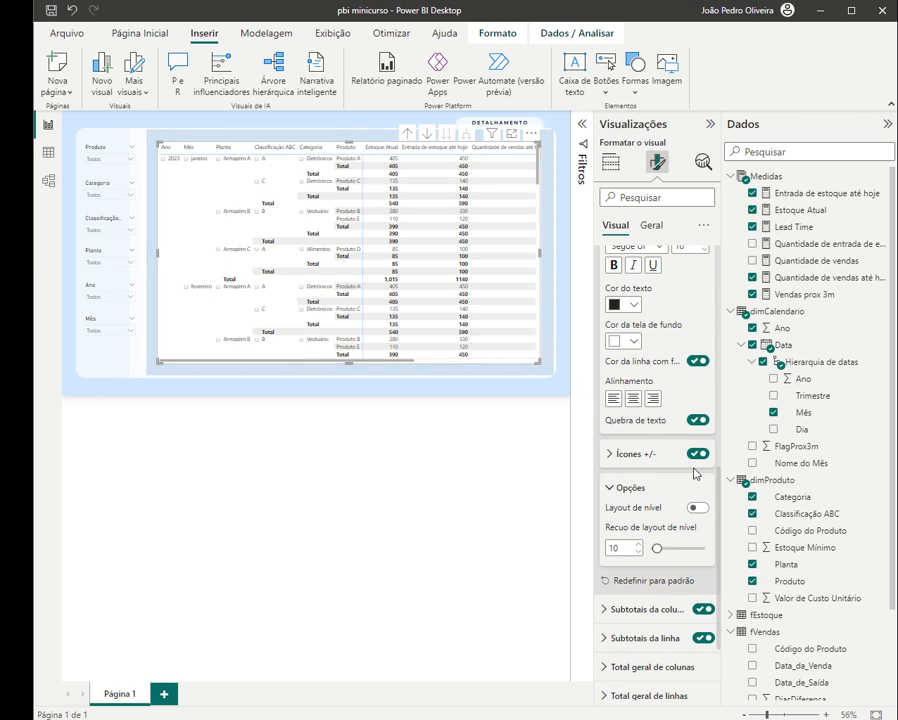
{"action": "left_click", "coordinate": [692, 509]}
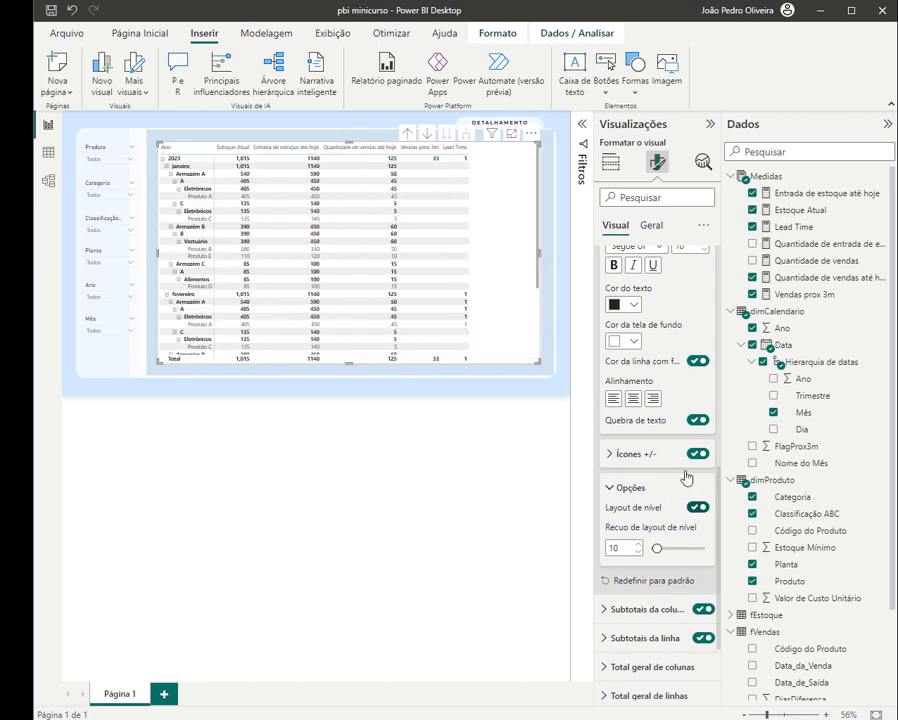
- Turn off the matrix's background (Tela de fundo)
{"action": "left_click", "coordinate": [710, 124]}
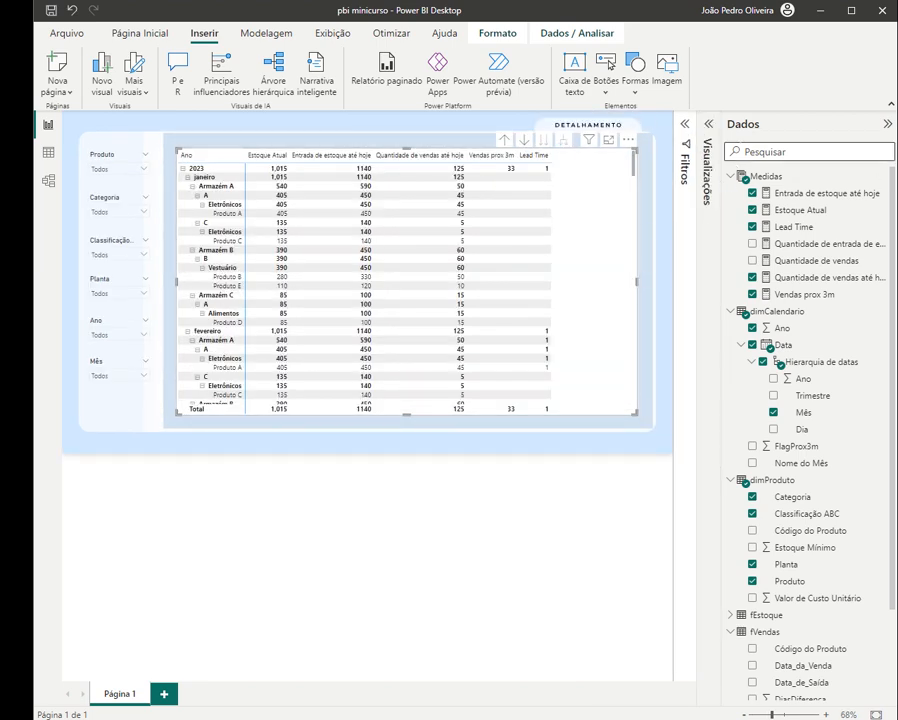
{"action": "left_click", "coordinate": [708, 124]}
{"action": "left_click", "coordinate": [652, 226]}
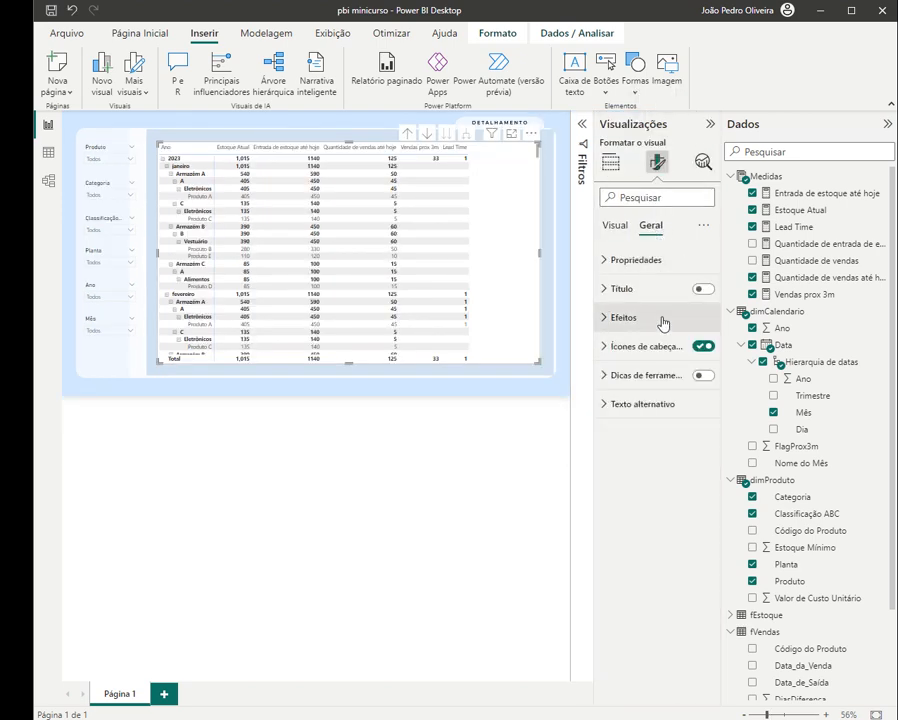
{"action": "left_click", "coordinate": [641, 322]}
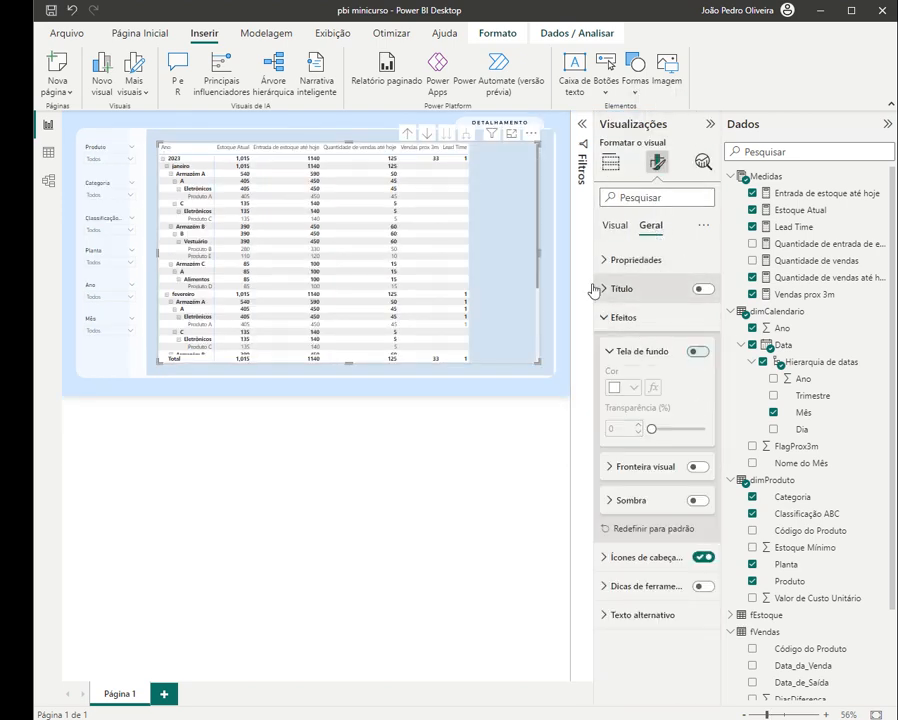
- Set the matrix's style preset to Nenhum and collapse the Visualizações and Dados panes
{"action": "left_click", "coordinate": [620, 226]}
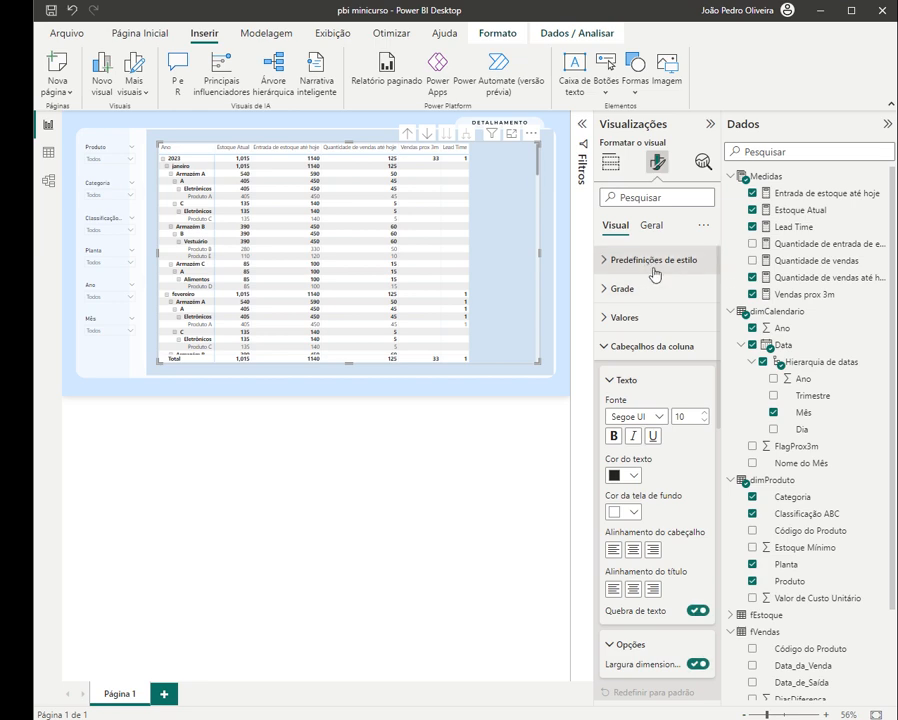
{"action": "left_click", "coordinate": [652, 267]}
{"action": "left_click", "coordinate": [648, 296]}
{"action": "left_click", "coordinate": [587, 267]}
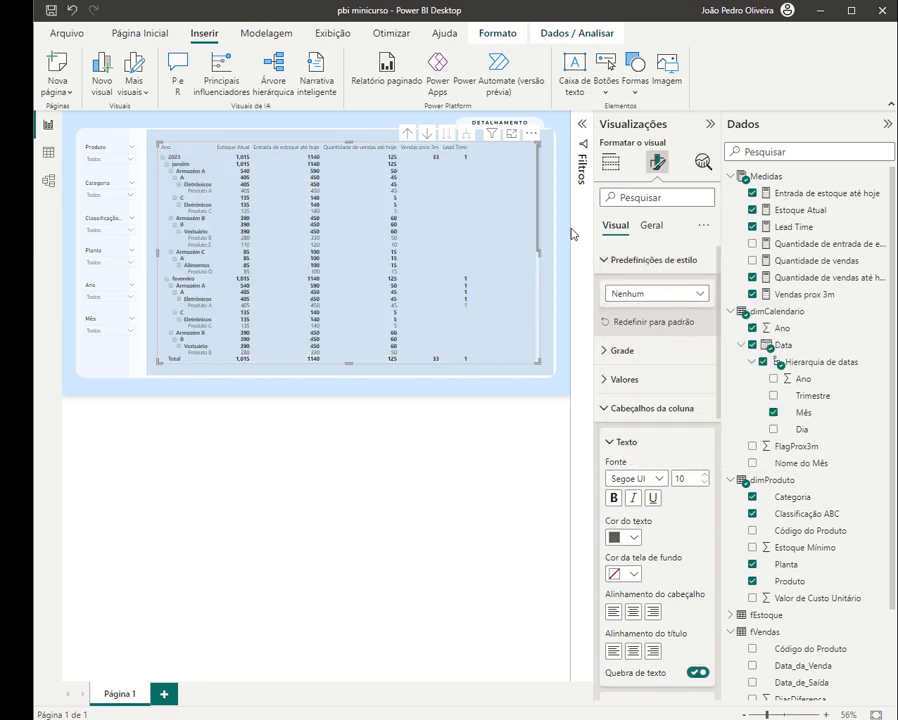
{"action": "left_click", "coordinate": [566, 210]}
{"action": "left_click", "coordinate": [710, 123]}
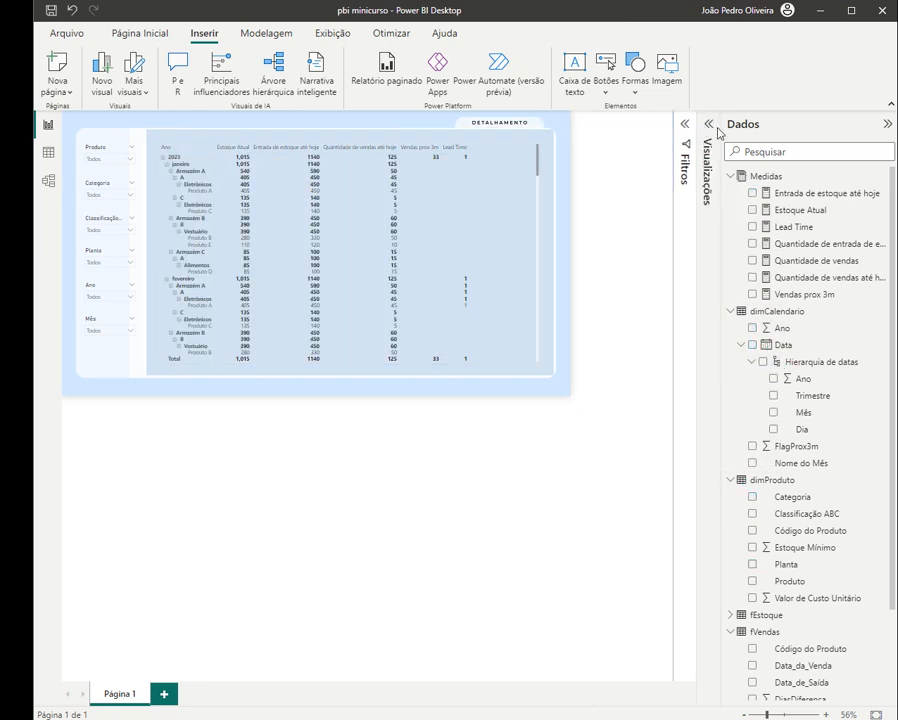
{"action": "left_click", "coordinate": [887, 123]}
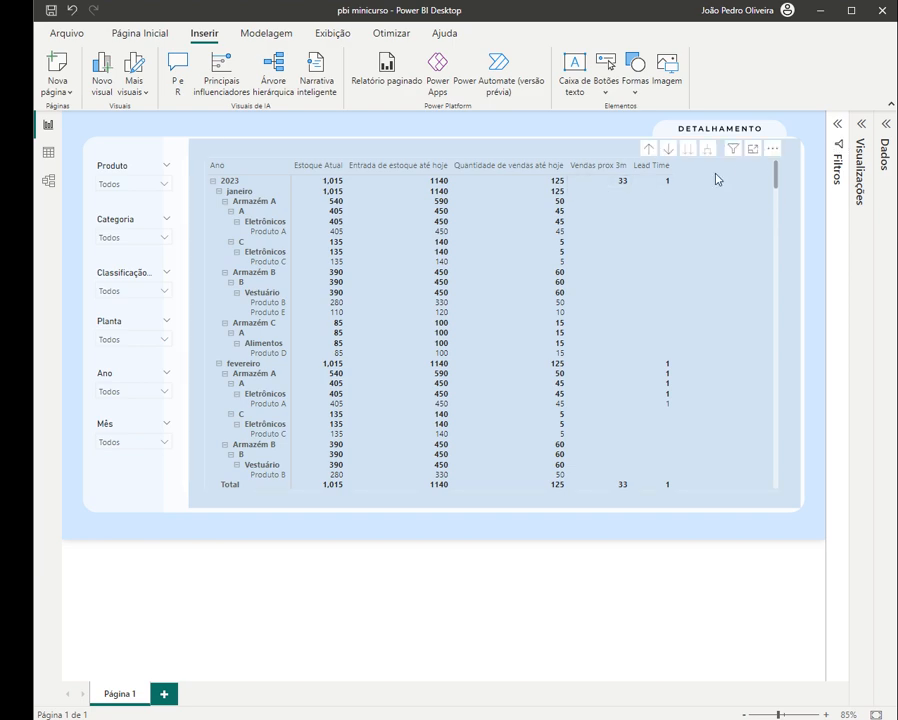
- Turn off the matrix's column subtotals
{"action": "left_click", "coordinate": [741, 185]}
{"action": "left_click", "coordinate": [861, 123]}
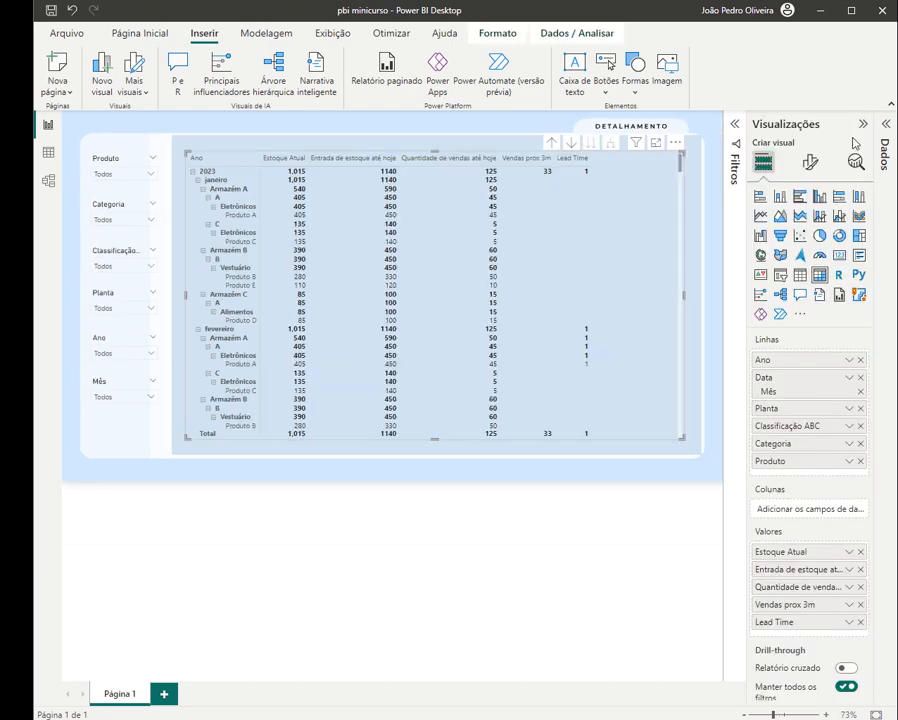
{"action": "left_click", "coordinate": [808, 163]}
{"action": "left_click", "coordinate": [856, 404]}
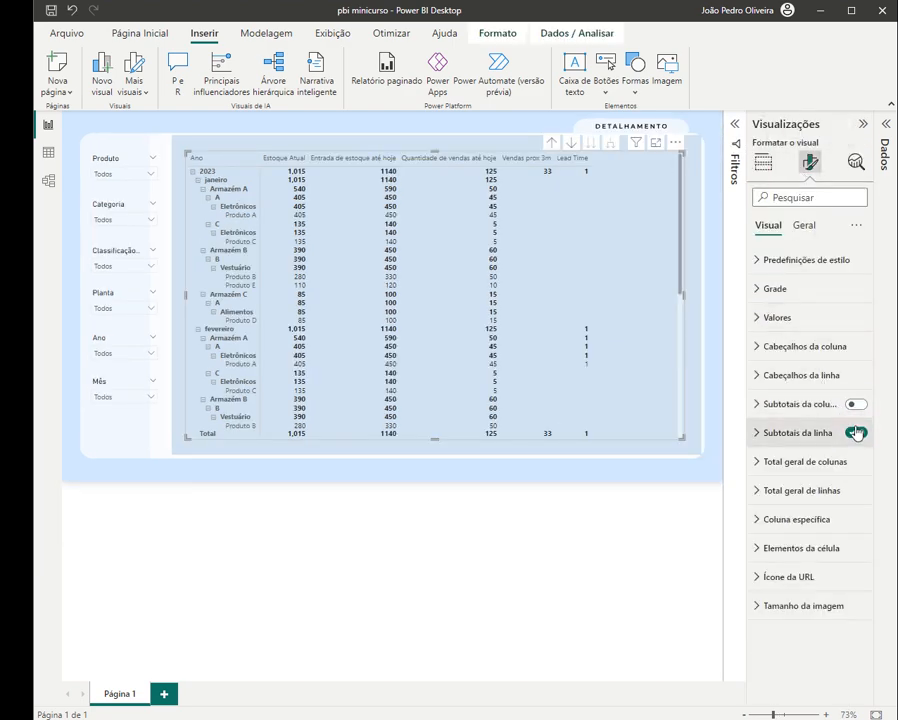
- Try the matrix without row subtotals, and turn them back on
{"action": "left_click", "coordinate": [856, 433]}
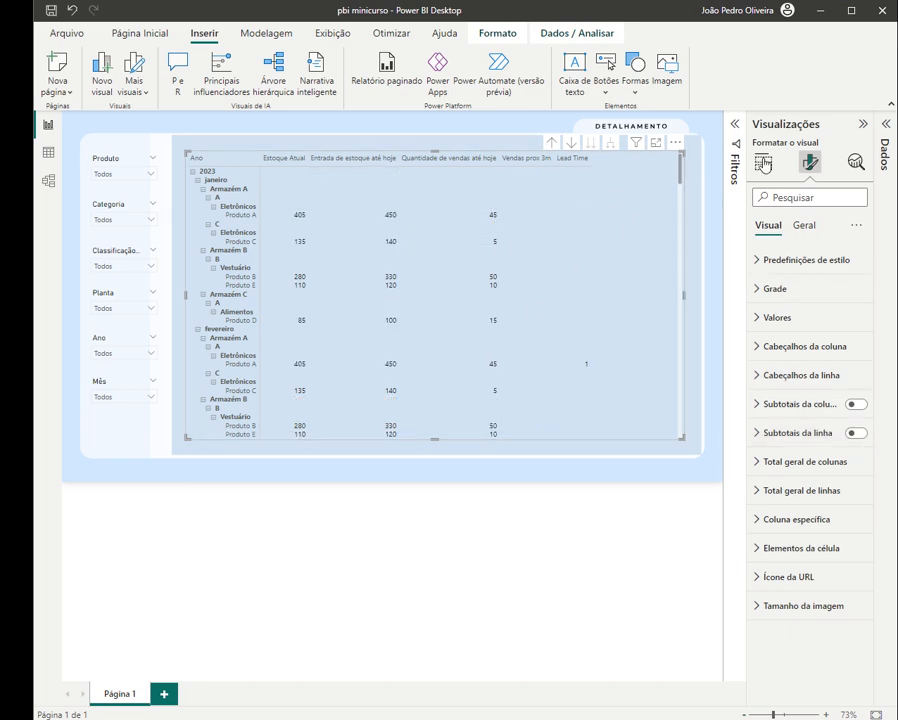
{"action": "left_click", "coordinate": [721, 186]}
{"action": "left_click", "coordinate": [666, 206]}
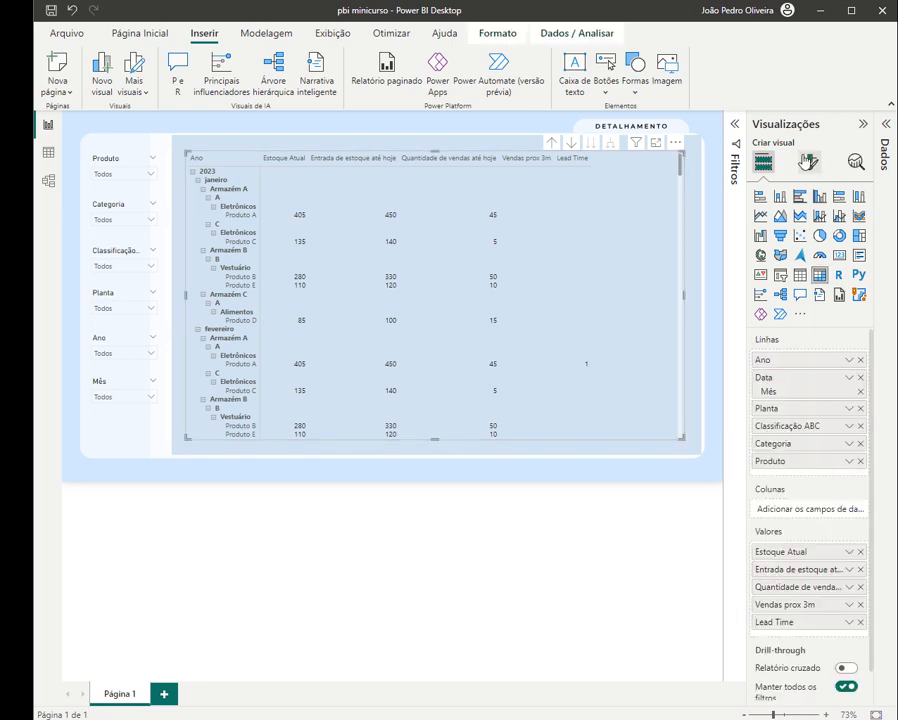
{"action": "left_click", "coordinate": [810, 172]}
{"action": "left_click", "coordinate": [858, 436]}
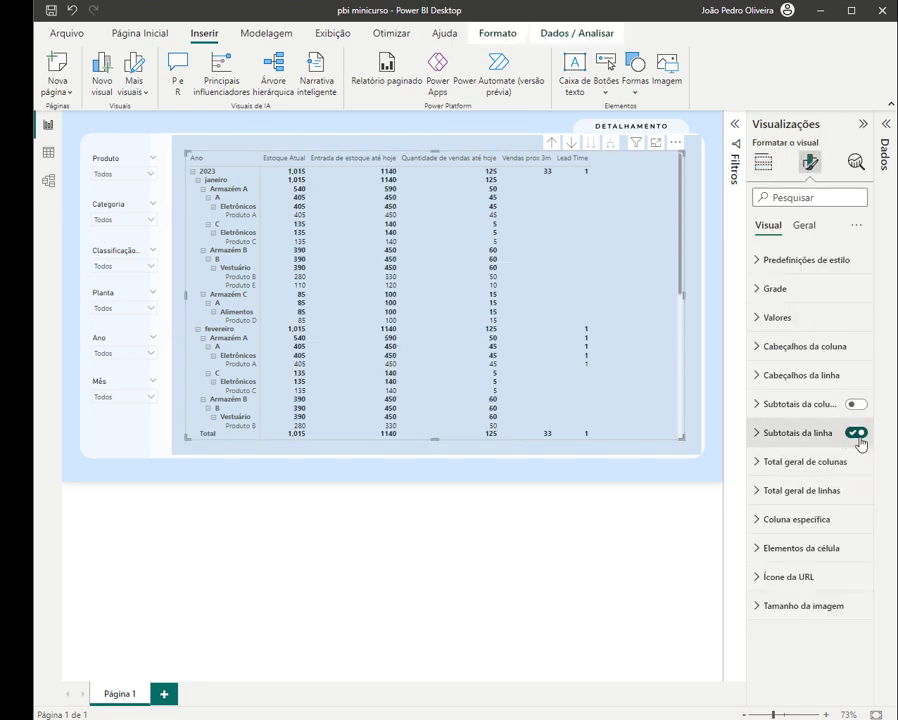
{"action": "left_click", "coordinate": [856, 430]}
{"action": "left_click", "coordinate": [855, 446]}
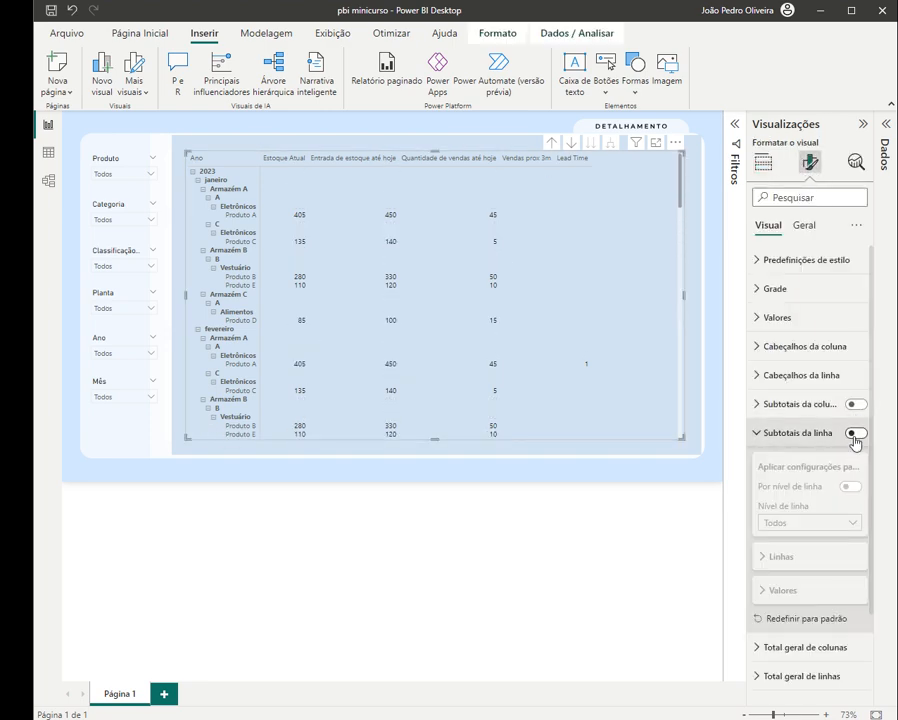
{"action": "left_click", "coordinate": [856, 434]}
{"action": "left_click", "coordinate": [778, 433]}
{"action": "left_click", "coordinate": [766, 164]}
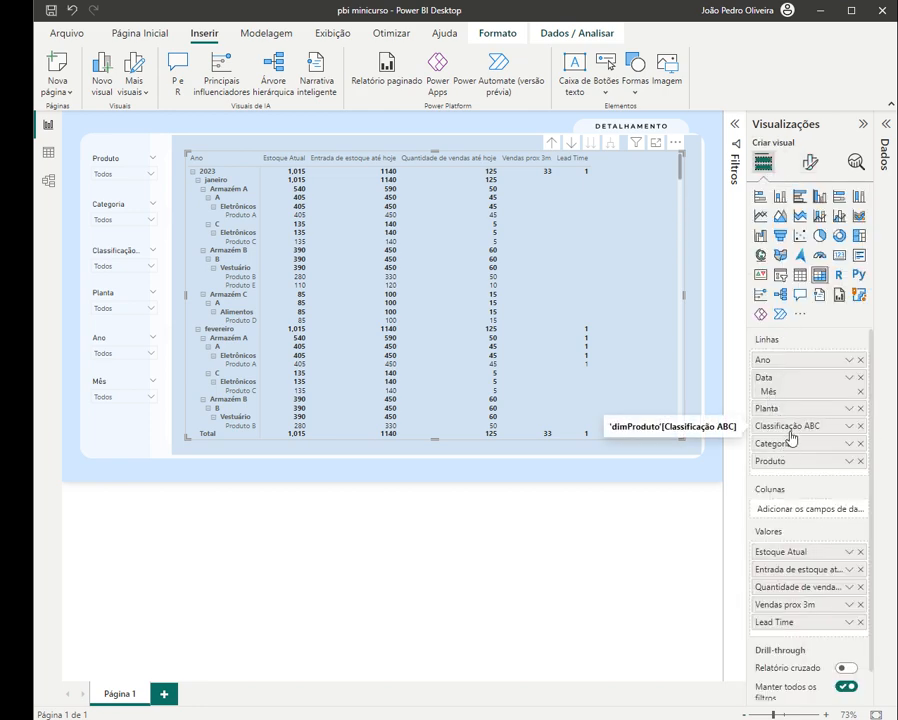
{"action": "left_click", "coordinate": [706, 164]}
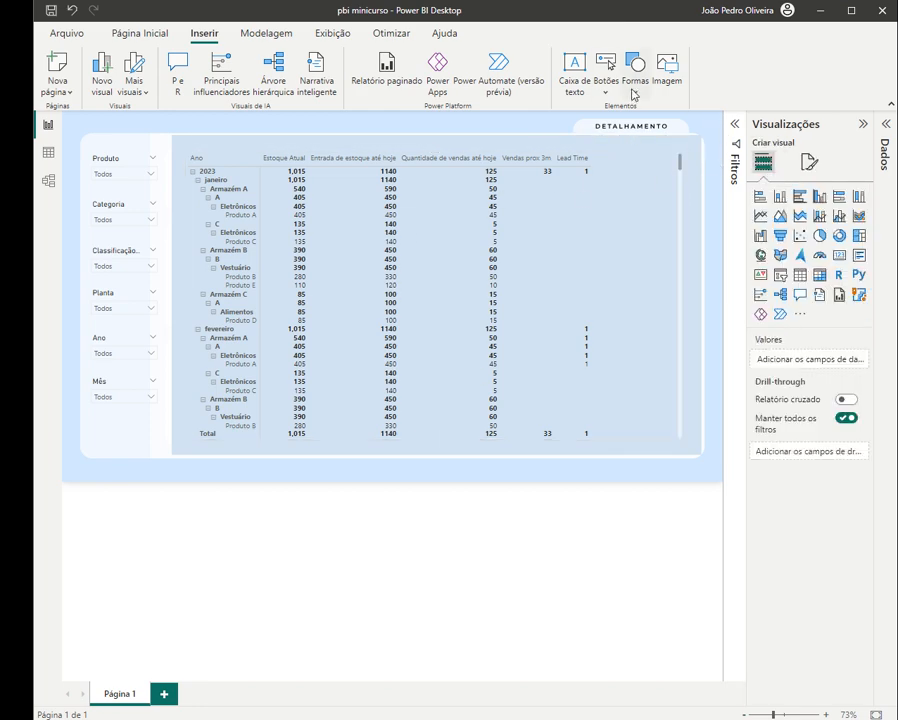
- Insert a left-arrow button in the upper-right corner of the background rectangle, narrowing the matrix to make room for it
{"action": "left_click", "coordinate": [606, 84]}
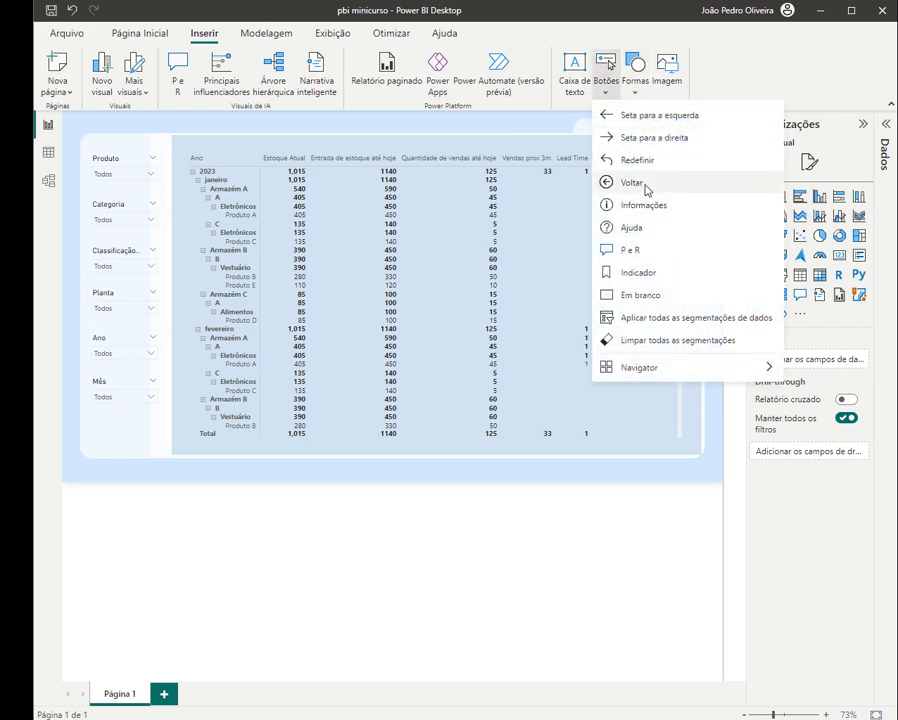
{"action": "left_click", "coordinate": [648, 117]}
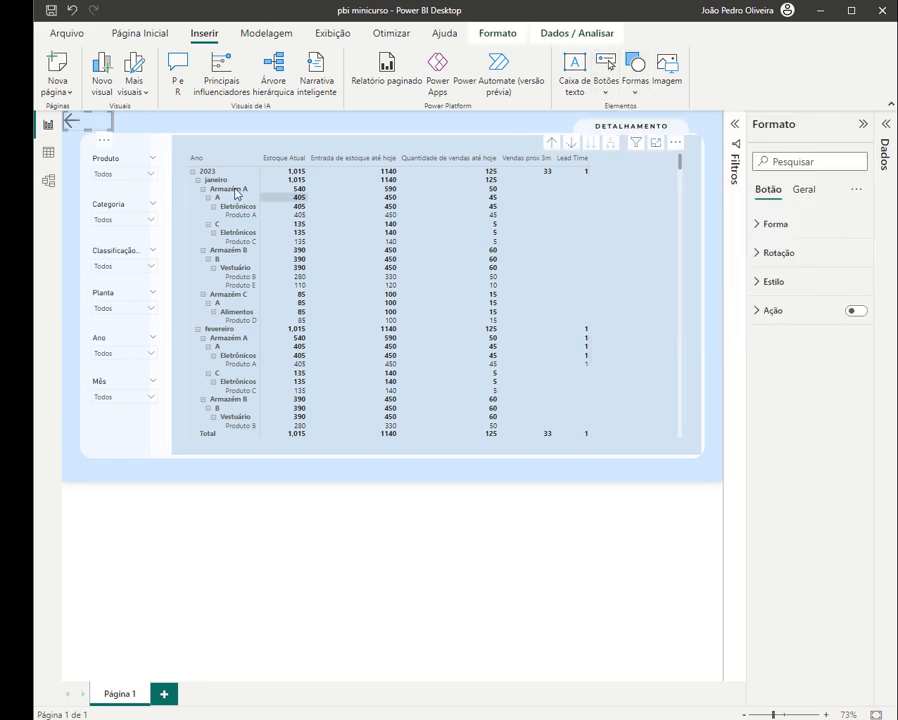
{"action": "left_click", "coordinate": [605, 208]}
{"action": "left_click_drag", "start_coordinate": [682, 294], "coordinate": [616, 289]}
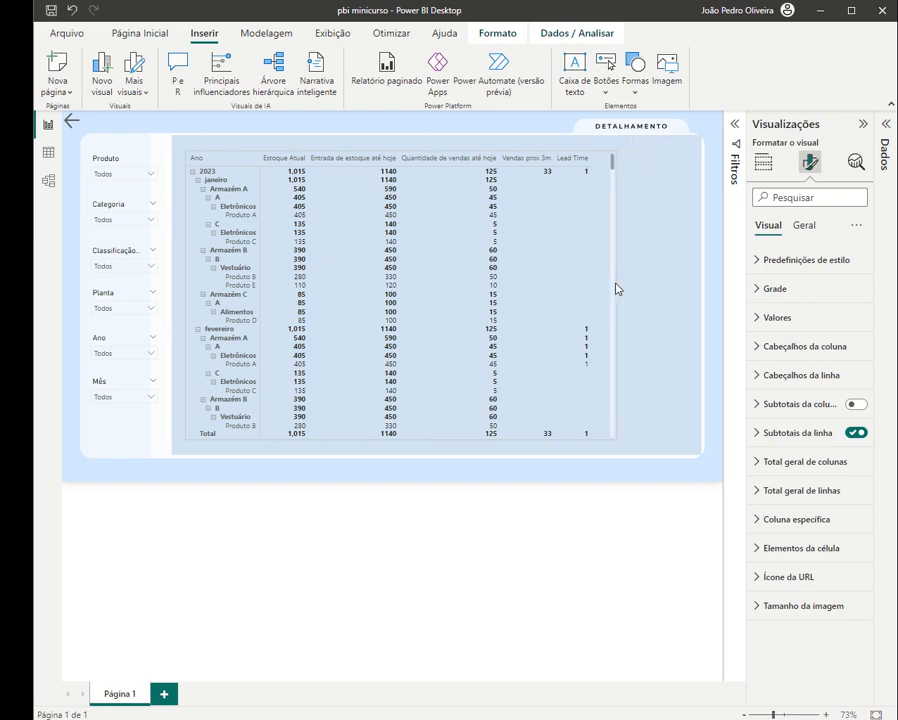
{"action": "left_click_drag", "start_coordinate": [77, 127], "coordinate": [683, 164]}
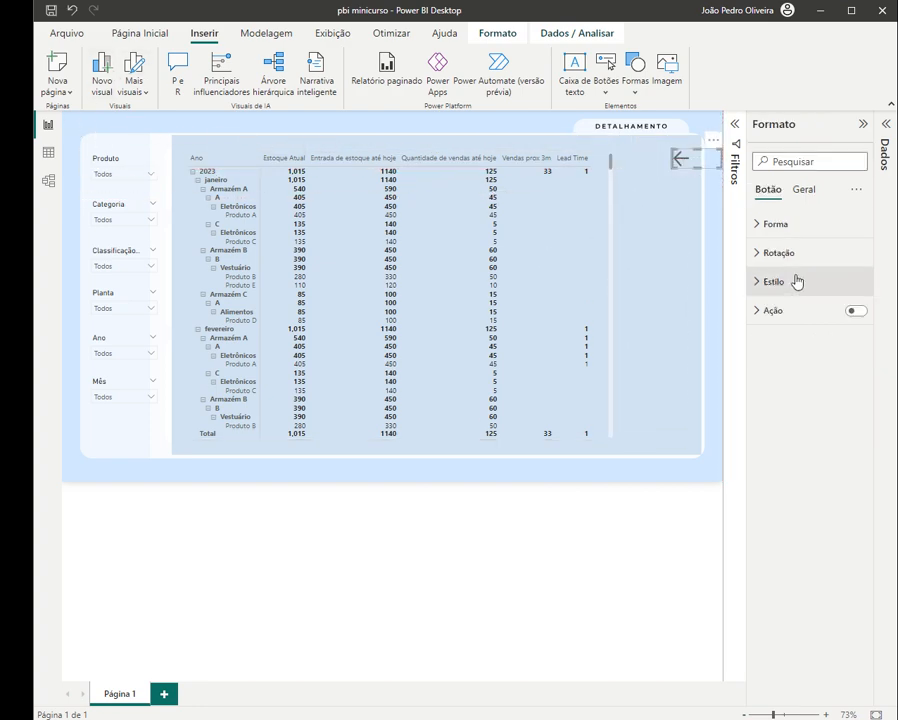
- Set the arrow icon's line color to black and reduce the button's width to fit inside the background rectangle
{"action": "left_click", "coordinate": [790, 281]}
{"action": "left_click", "coordinate": [785, 420]}
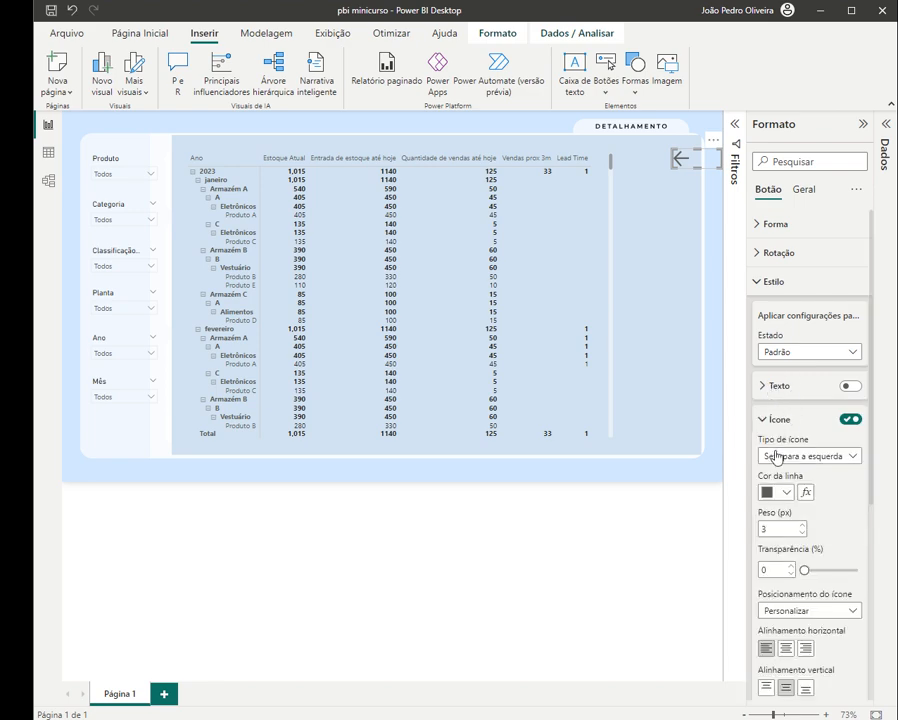
{"action": "left_click", "coordinate": [772, 492]}
{"action": "left_click", "coordinate": [763, 431]}
{"action": "left_click_drag", "start_coordinate": [720, 159], "coordinate": [696, 167]}
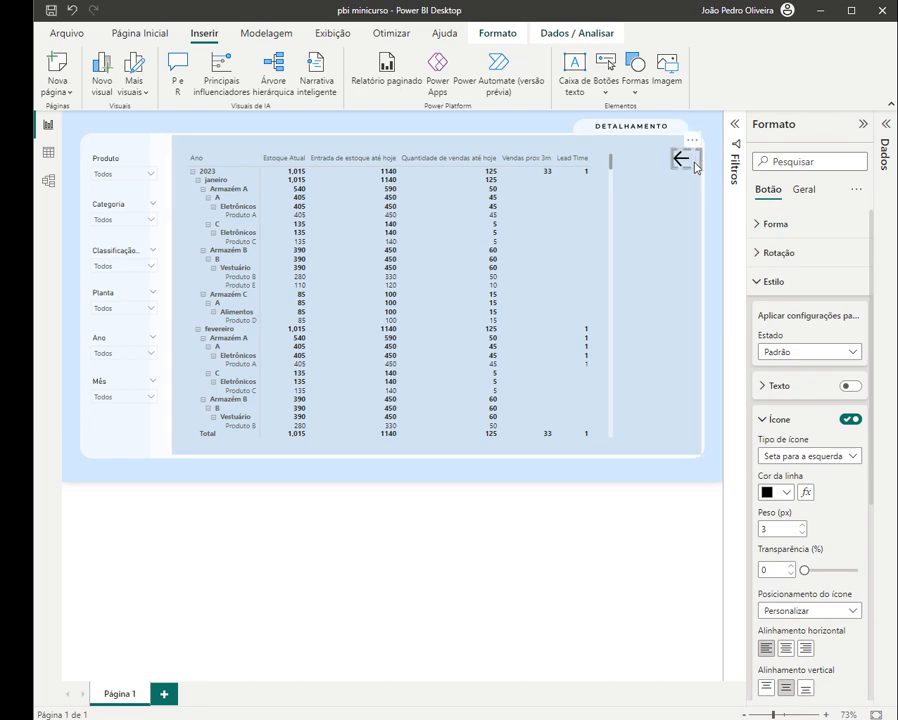
- Lighten the background rectangle's fill color to #EAF2F9
{"action": "left_click", "coordinate": [708, 164]}
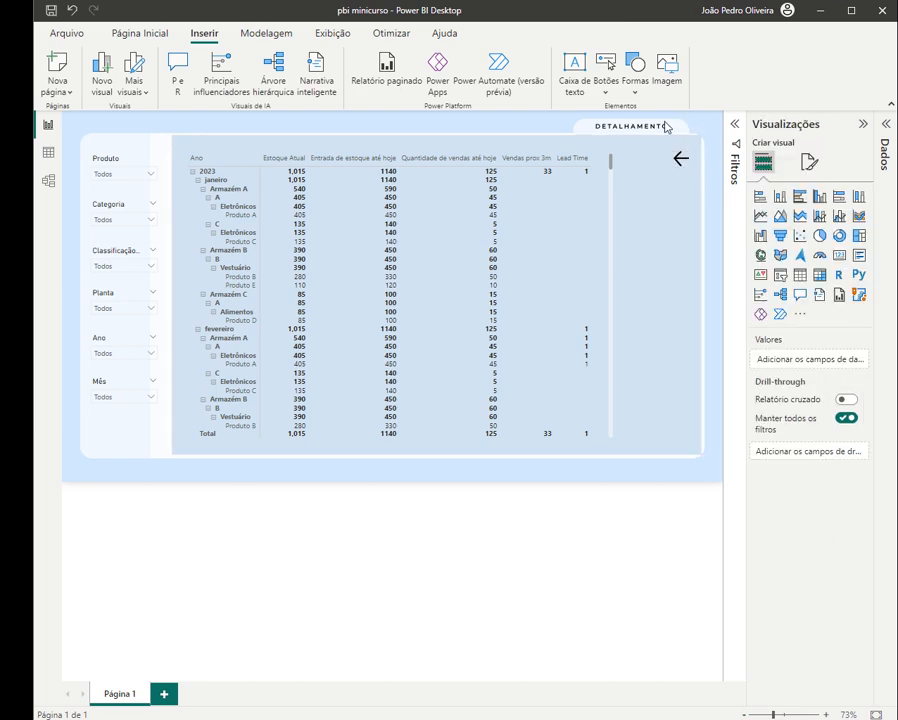
{"action": "left_click", "coordinate": [675, 224]}
{"action": "left_click", "coordinate": [776, 281]}
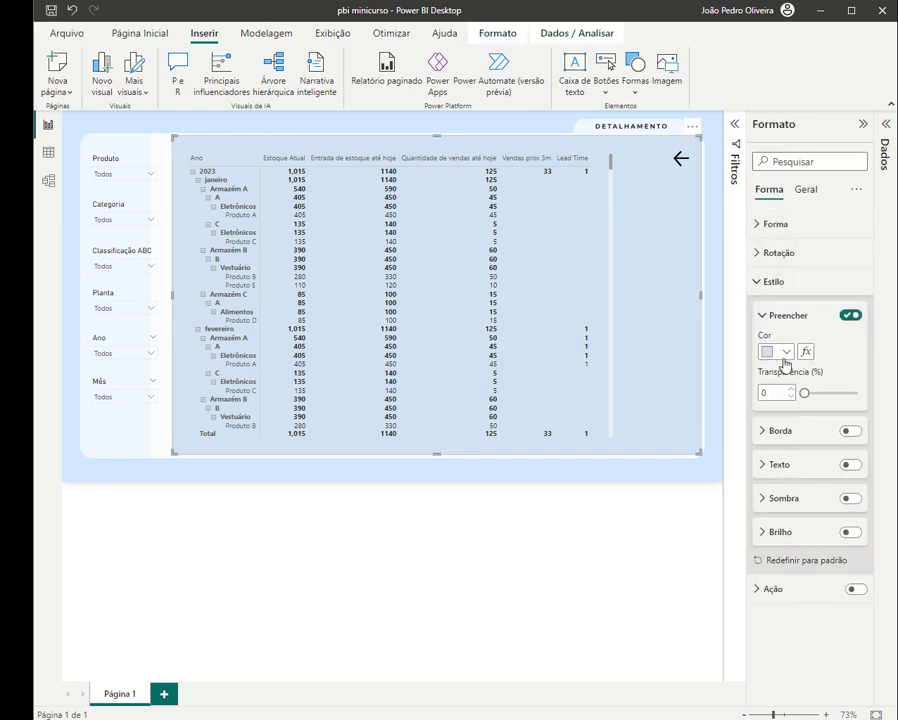
{"action": "left_click", "coordinate": [785, 360]}
{"action": "left_click", "coordinate": [722, 588]}
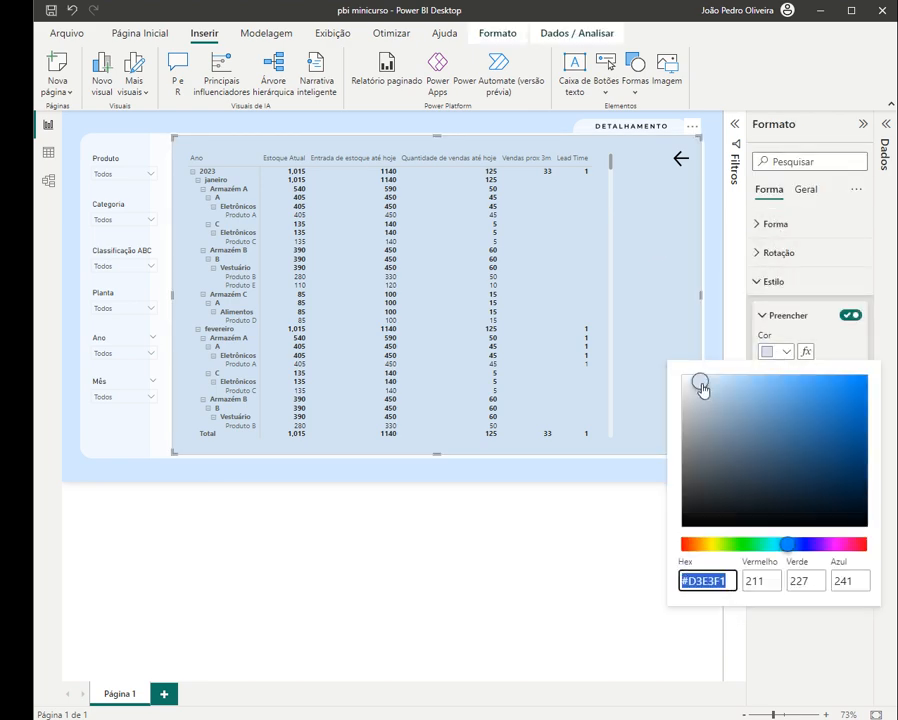
{"action": "mouse_move", "coordinate": [702, 388]}
{"action": "left_mouse_down"}
{"action": "mouse_move", "coordinate": [688, 381]}
{"action": "mouse_move", "coordinate": [690, 395]}
{"action": "mouse_move", "coordinate": [698, 397]}
{"action": "mouse_move", "coordinate": [694, 384]}
{"action": "left_mouse_up"}
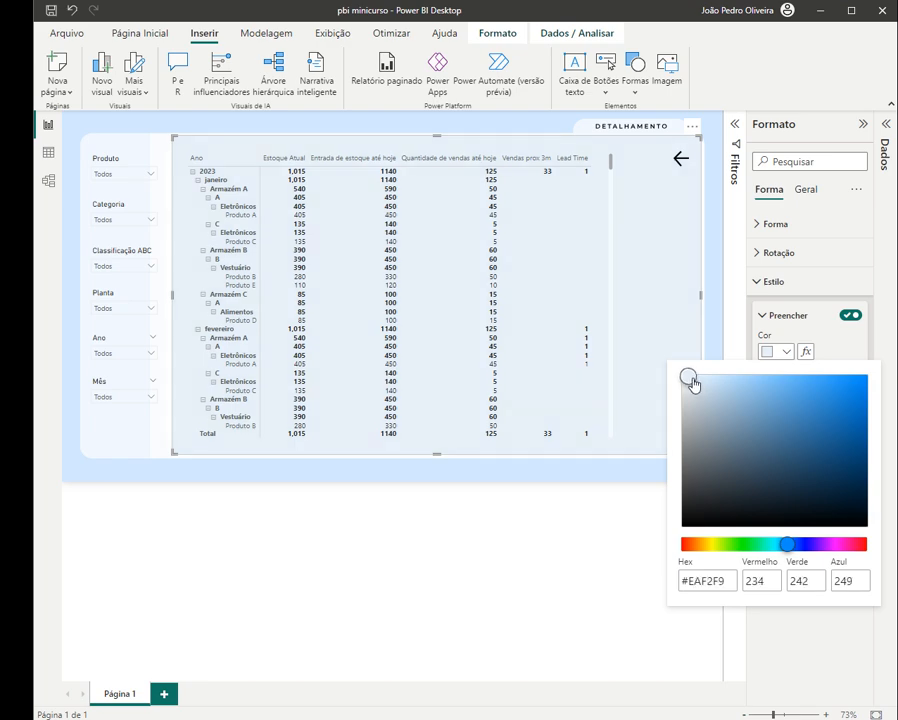
{"action": "left_click", "coordinate": [712, 316]}
{"action": "left_click", "coordinate": [720, 316]}
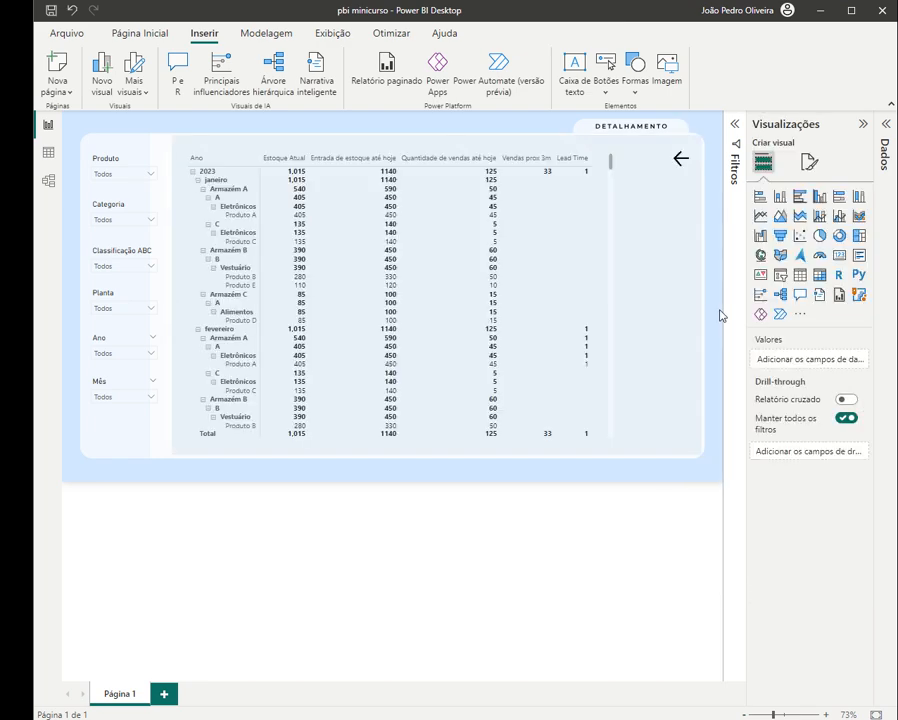
- Set the background rectangle's fill to a theme light blue and lighten it to #D6EBFF
{"action": "left_click", "coordinate": [696, 194]}
{"action": "left_click", "coordinate": [775, 282]}
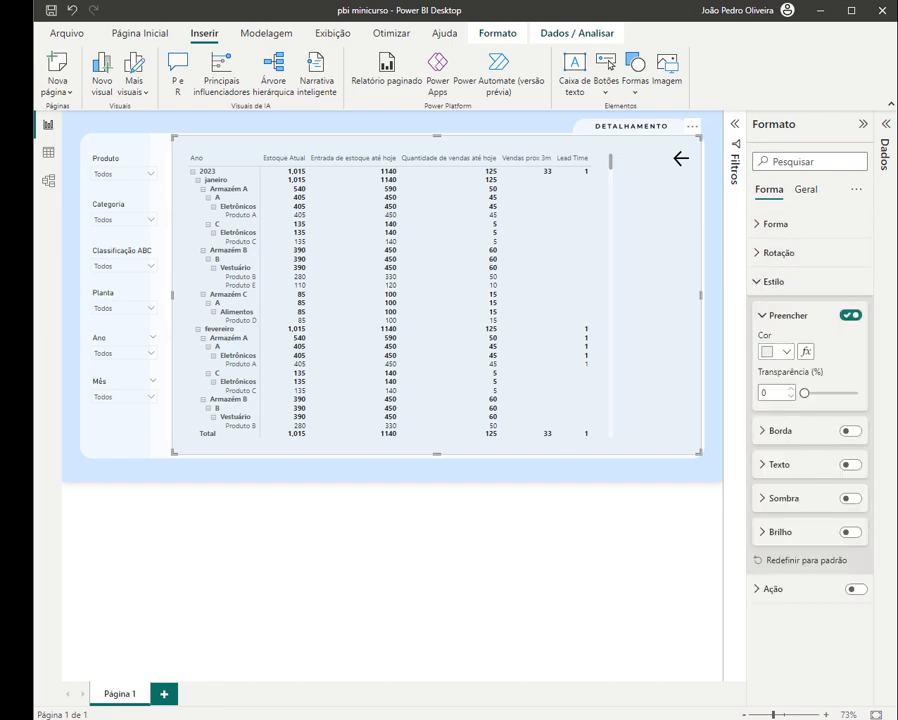
{"action": "left_click", "coordinate": [788, 353]}
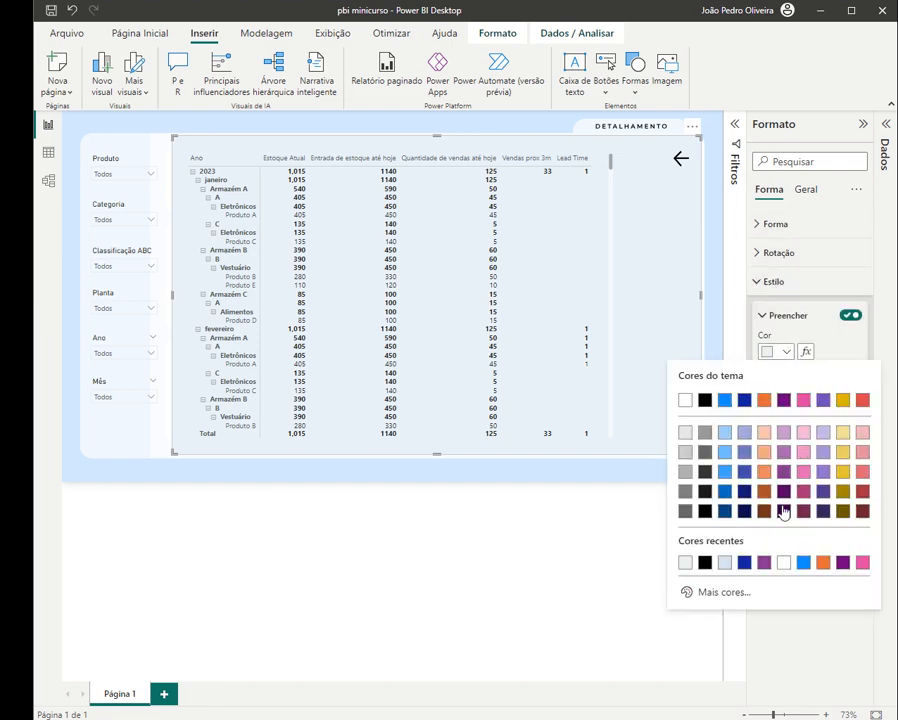
{"action": "left_click", "coordinate": [724, 430]}
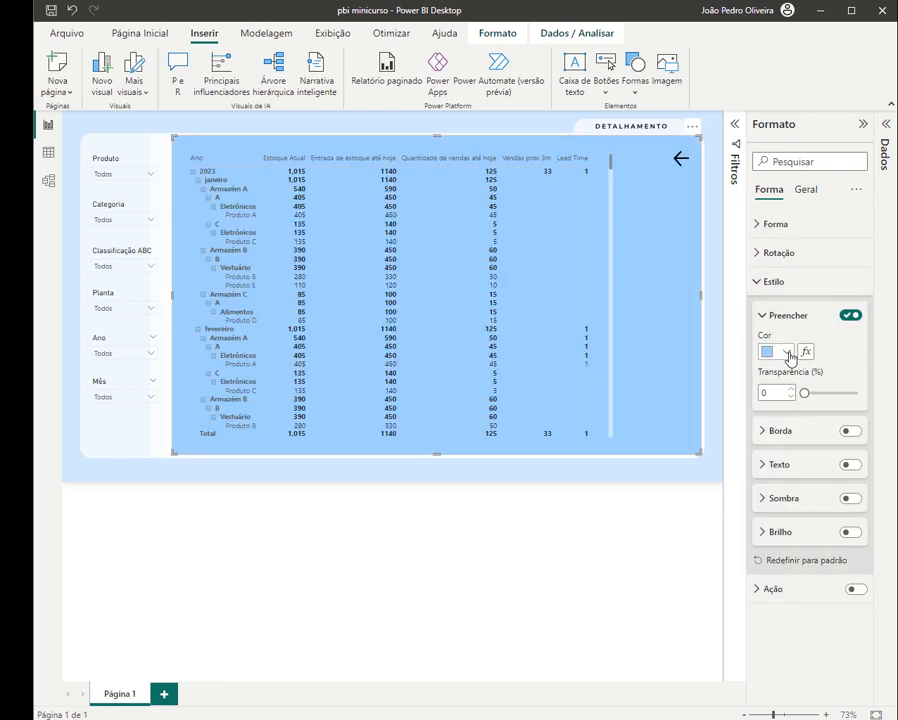
{"action": "left_click", "coordinate": [788, 352]}
{"action": "left_click", "coordinate": [692, 596]}
{"action": "left_click_drag", "start_coordinate": [745, 390], "coordinate": [707, 372]}
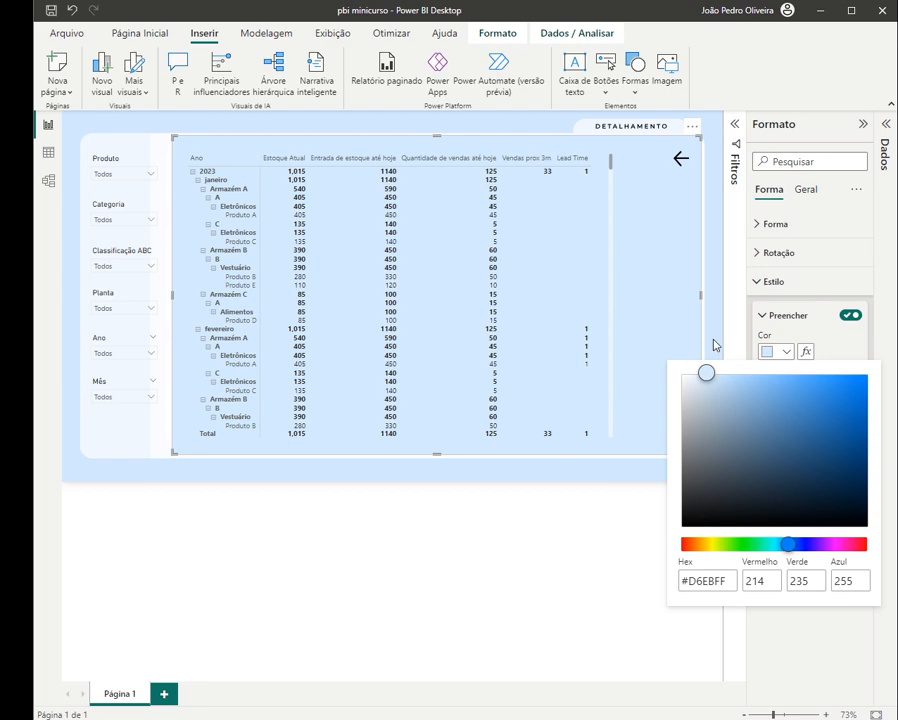
{"action": "double_click", "coordinate": [713, 345]}
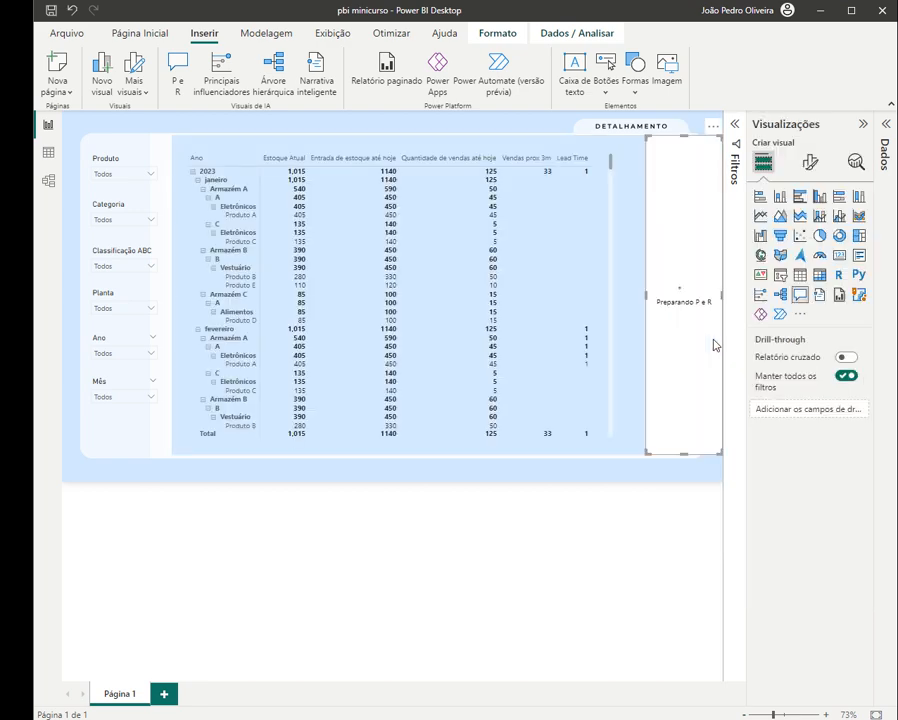
{"action": "left_click", "coordinate": [712, 125]}
{"action": "left_click", "coordinate": [740, 142]}
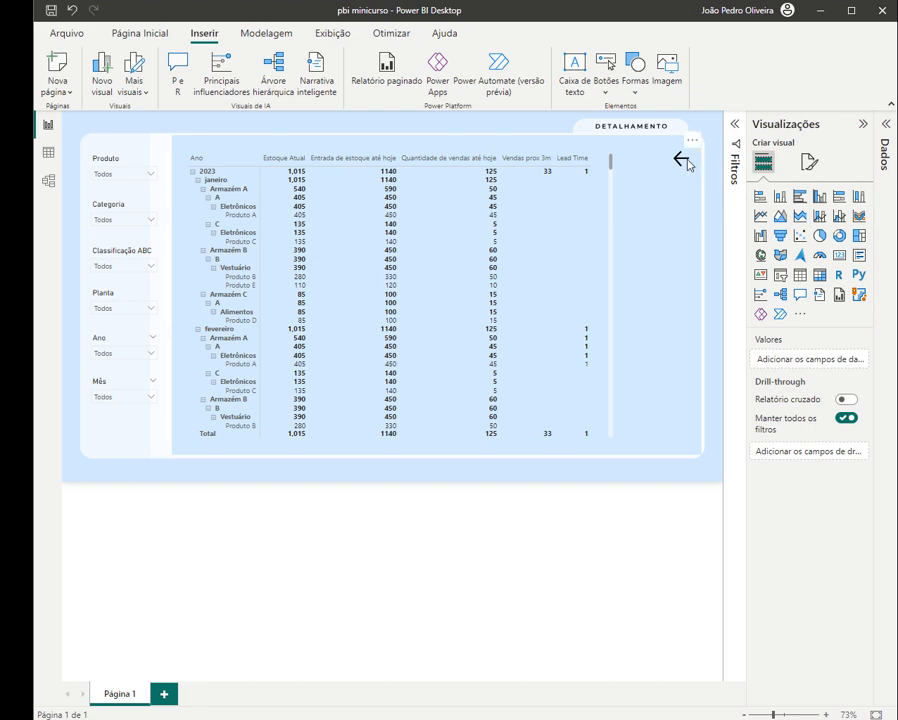
- Try a light blue border on the background rectangle, and turn the border back off
{"action": "left_click", "coordinate": [690, 441]}
{"action": "left_click", "coordinate": [778, 284]}
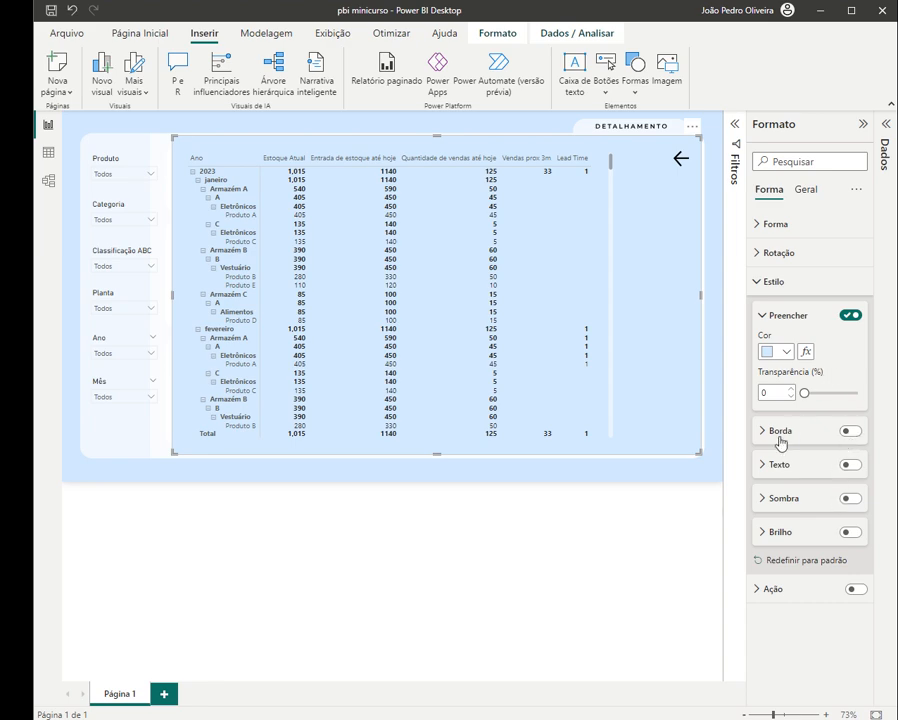
{"action": "left_click", "coordinate": [780, 432]}
{"action": "left_click", "coordinate": [849, 431]}
{"action": "left_click", "coordinate": [786, 467]}
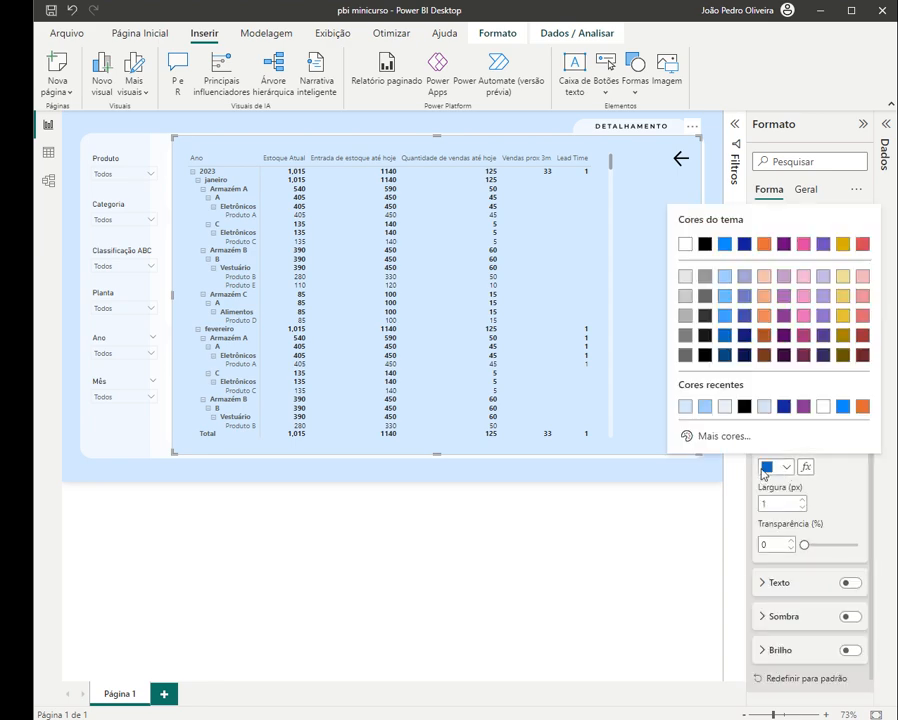
{"action": "left_click", "coordinate": [688, 413]}
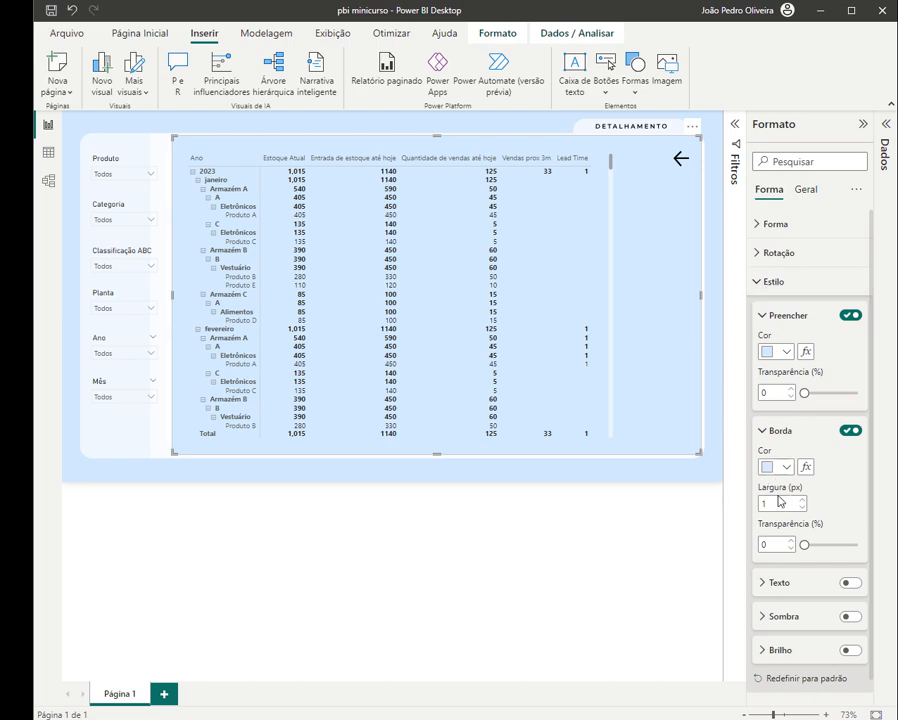
{"action": "left_click", "coordinate": [719, 436]}
{"action": "left_click", "coordinate": [701, 440]}
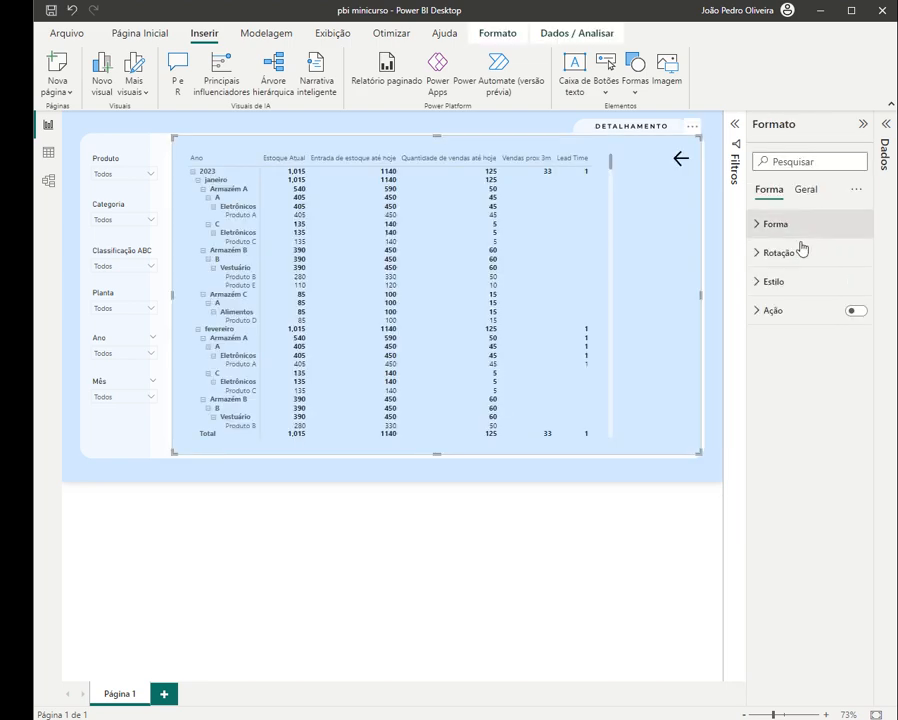
{"action": "left_click", "coordinate": [785, 281]}
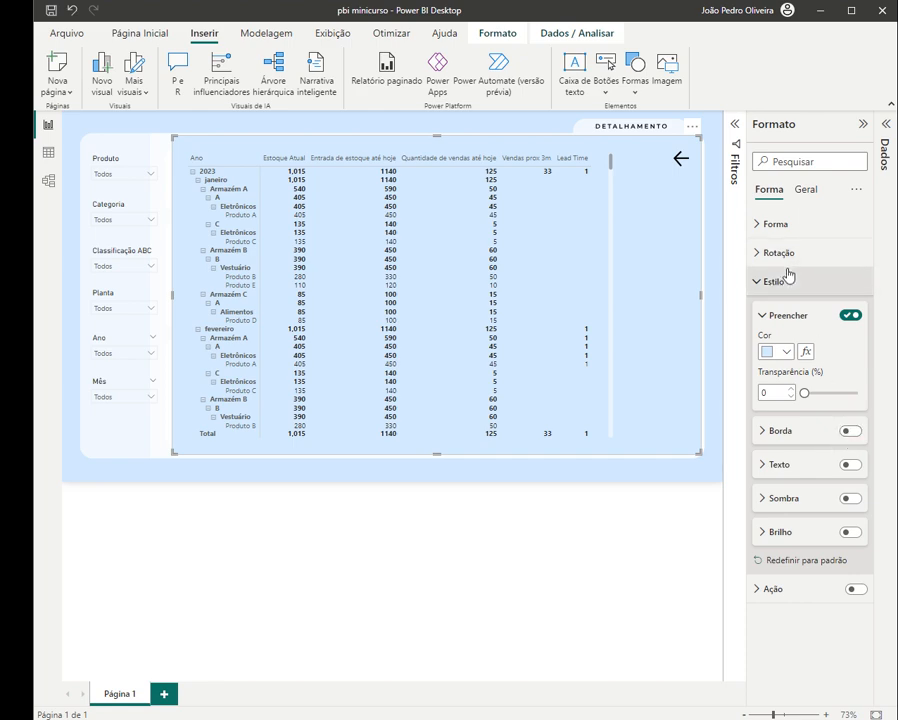
{"action": "left_click", "coordinate": [788, 279]}
{"action": "left_click", "coordinate": [719, 272]}
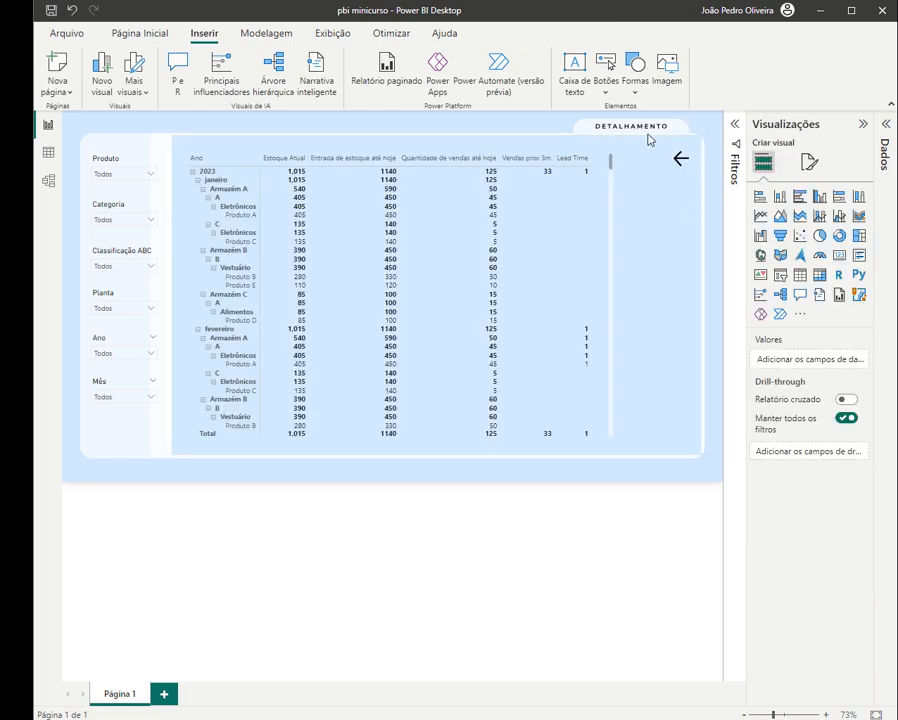
{"action": "left_click", "coordinate": [636, 129]}
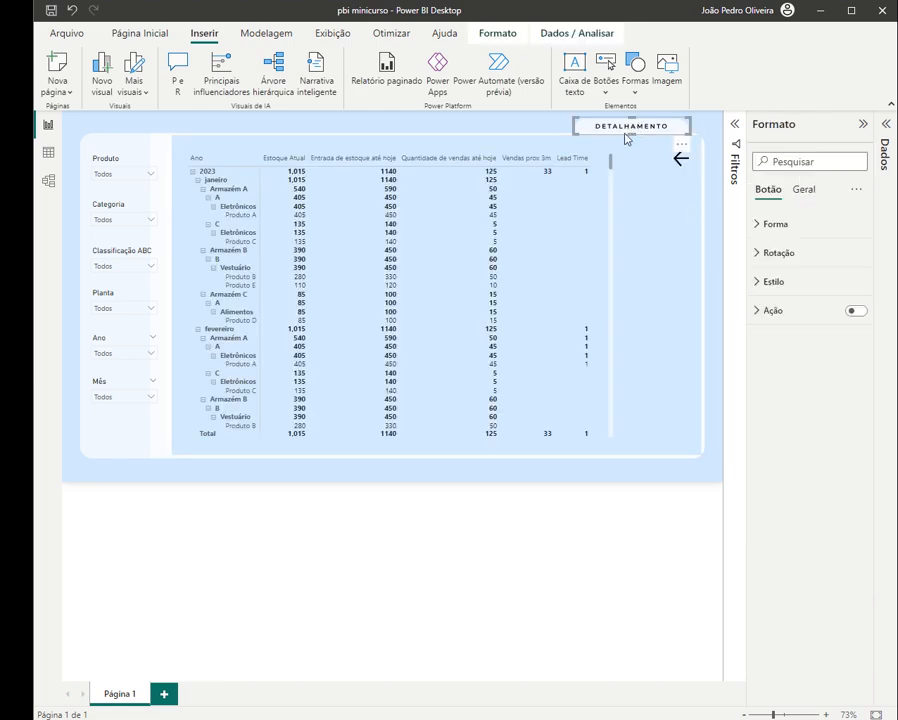
{"action": "left_click", "coordinate": [681, 162]}
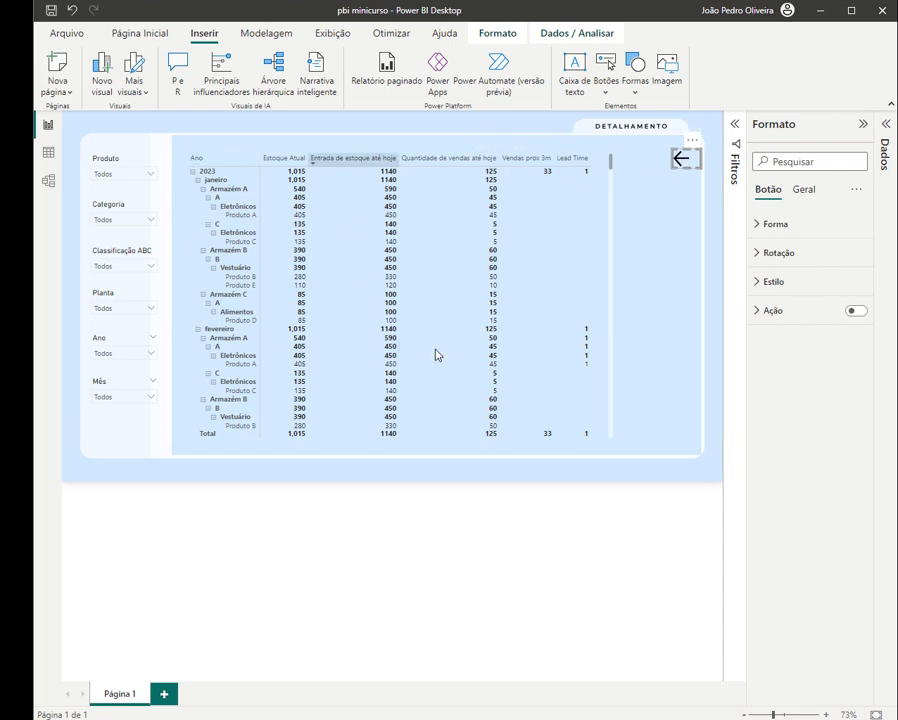
{"action": "left_click", "coordinate": [642, 131], "text": "ctrl"}
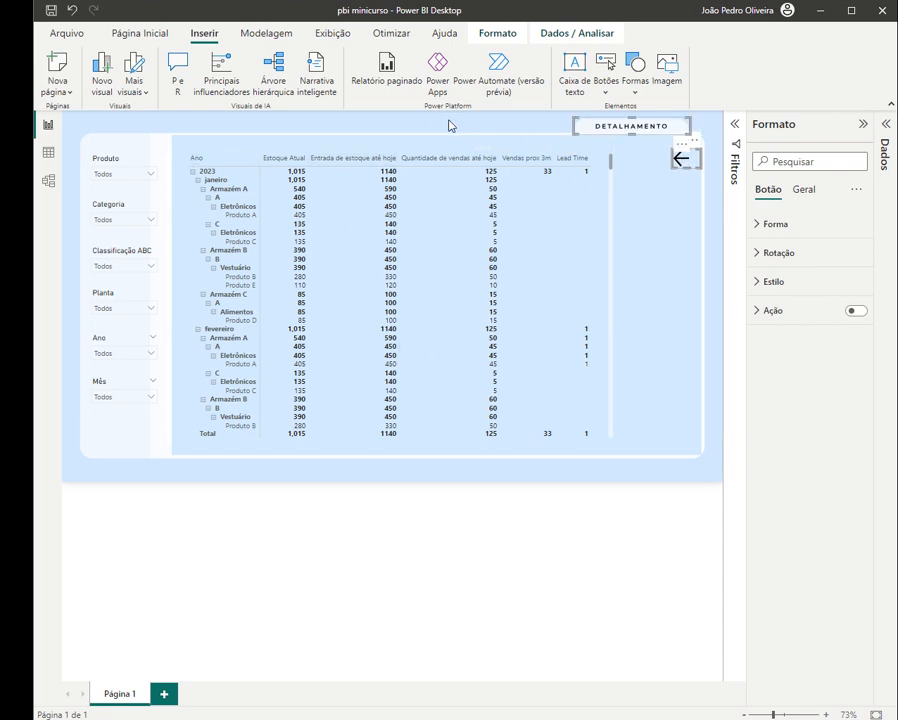
{"action": "left_click", "coordinate": [481, 129]}
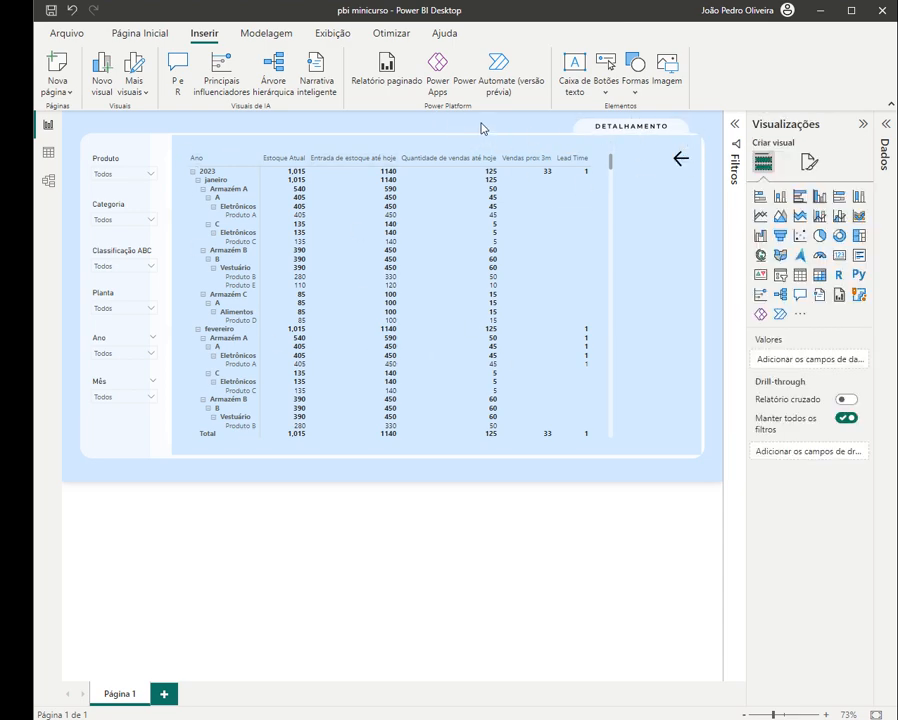
- Display the Seleção and Indicadores panes and collapse the Visualizações pane to make room for them
{"action": "left_click", "coordinate": [294, 36]}
{"action": "left_click", "coordinate": [334, 36]}
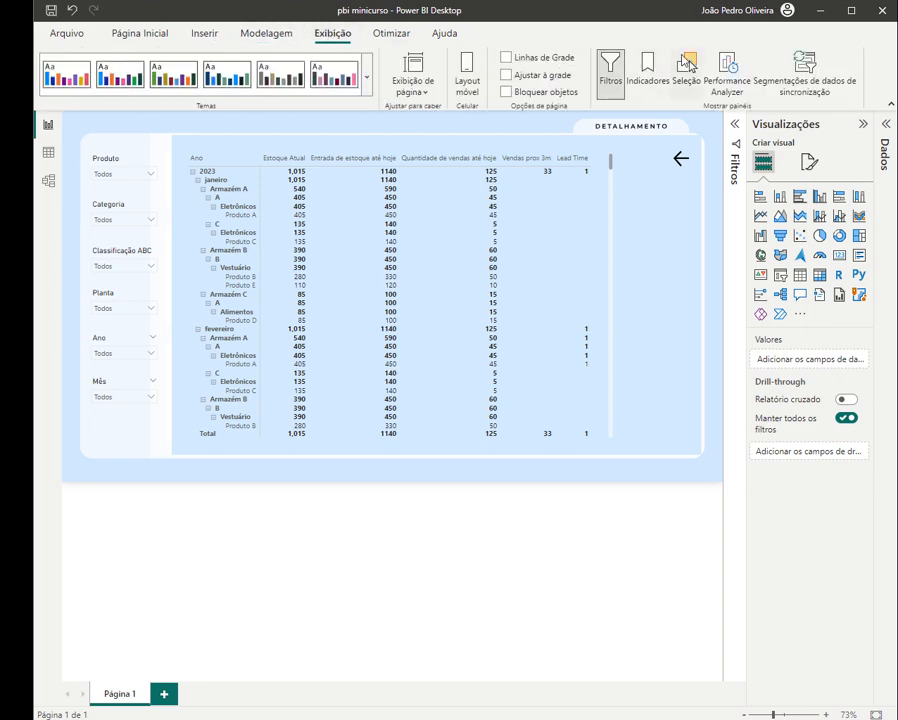
{"action": "left_click", "coordinate": [686, 82]}
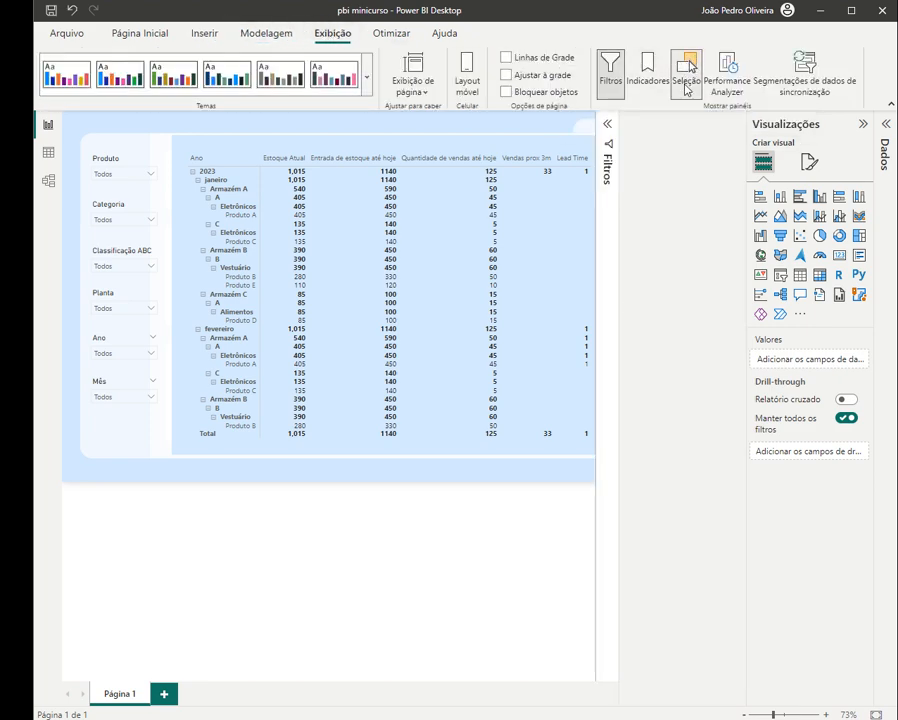
{"action": "left_click", "coordinate": [648, 80]}
{"action": "left_click", "coordinate": [859, 126]}
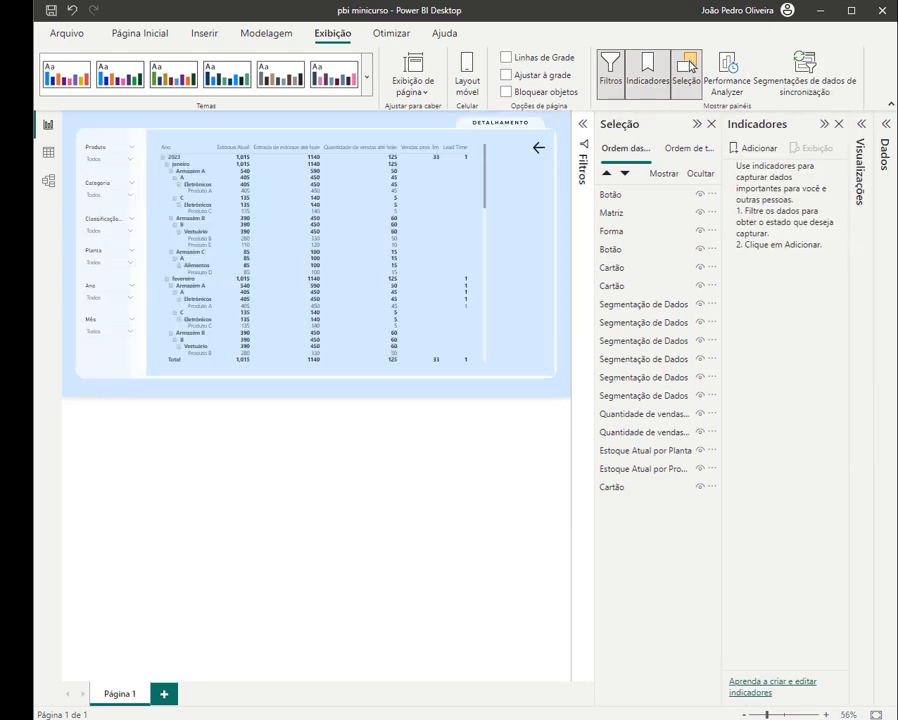
- Group the arrow button, the matrix and the background rectangle together
{"action": "left_click", "coordinate": [537, 150]}
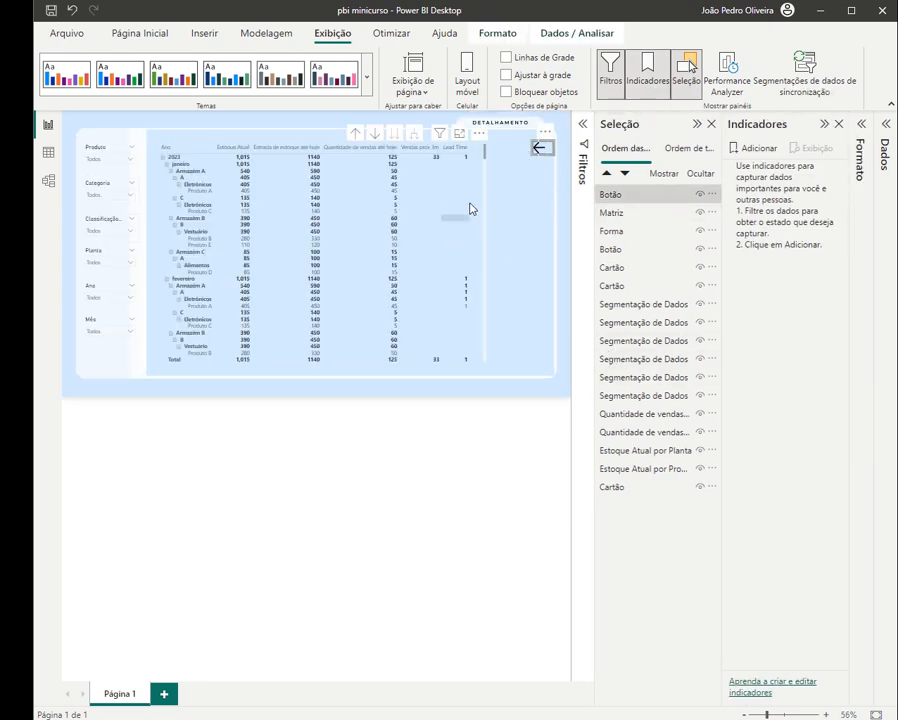
{"action": "left_click", "coordinate": [483, 160], "text": "ctrl"}
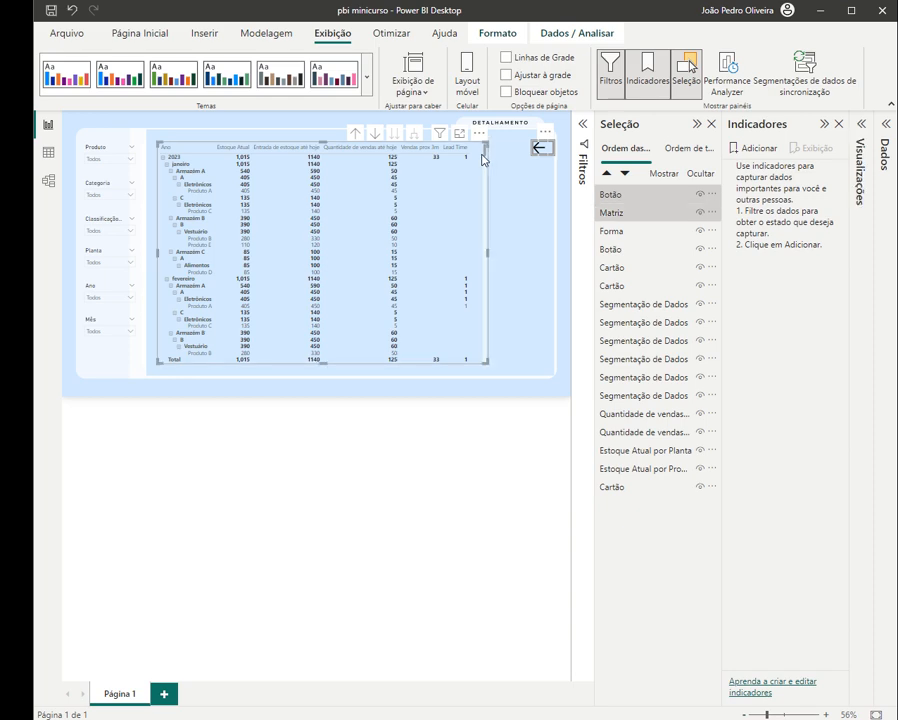
{"action": "left_click", "coordinate": [518, 196], "text": "ctrl"}
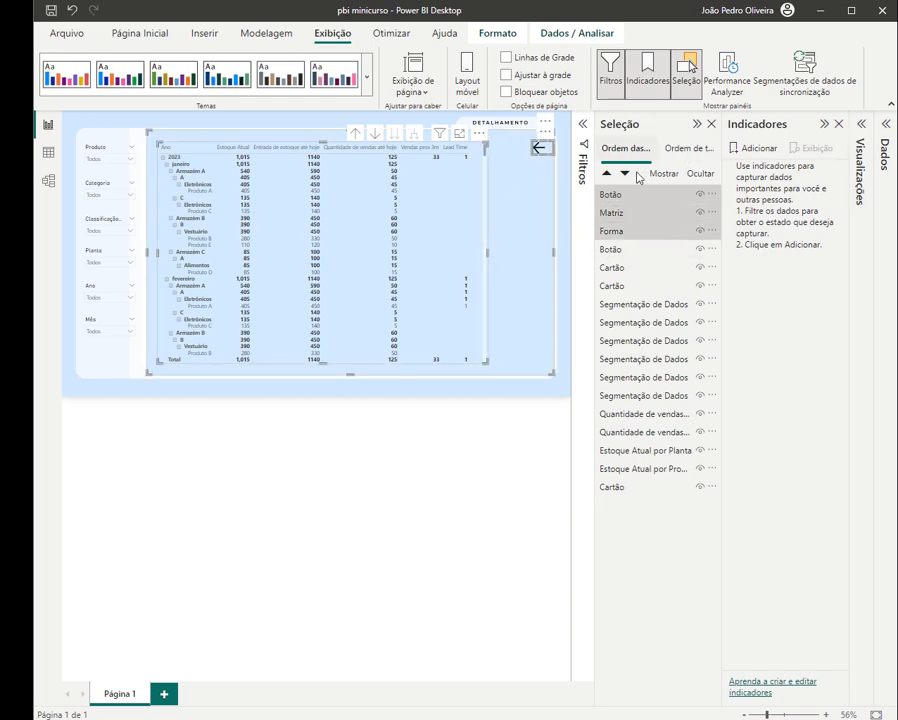
{"action": "right_click", "coordinate": [638, 222]}
{"action": "mouse_move", "coordinate": [697, 230]}
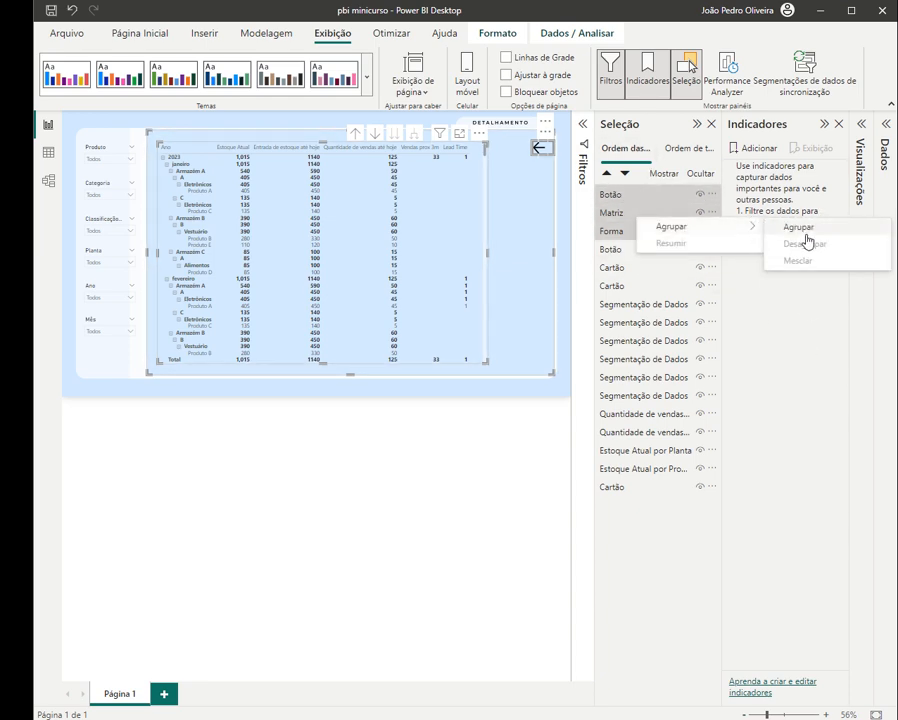
{"action": "left_click", "coordinate": [803, 230]}
- Rename the new group as Painel de Detalhamento
{"action": "double_click", "coordinate": [648, 198]}
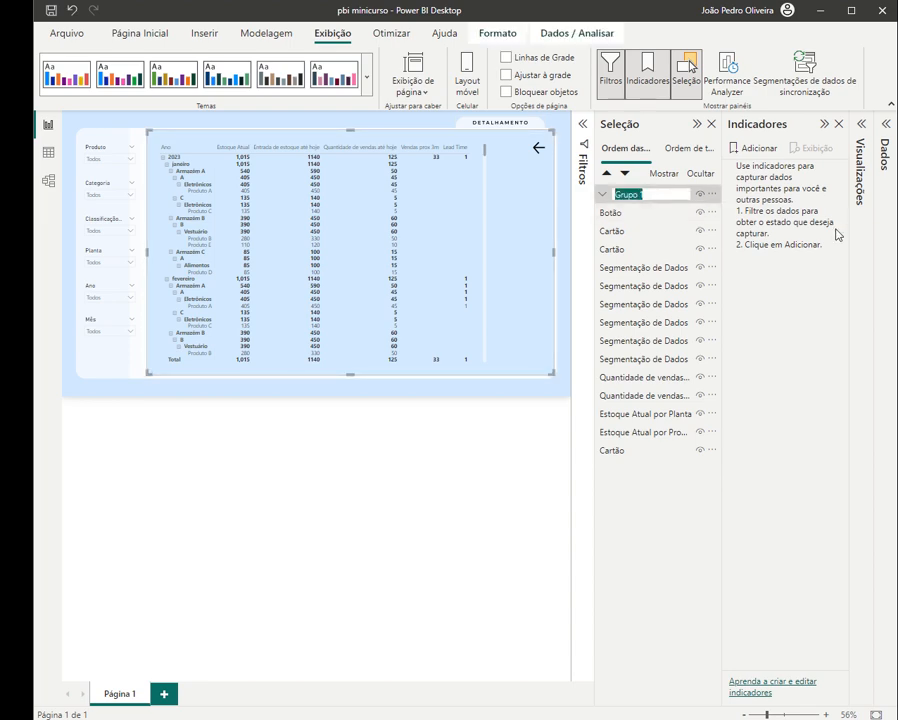
{"action": "type", "text": "Pa"}
{"action": "type", "text": "inel de Detalhamento"}
{"action": "key", "text": "Return"}
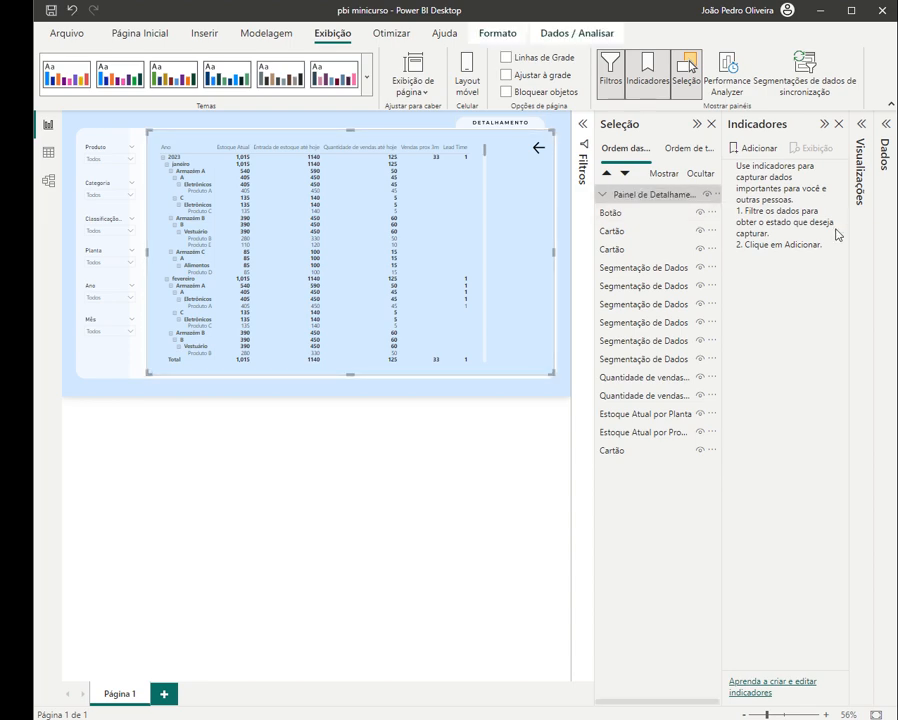
- Toggle the Painel de Detalhamento group's visibility off and on to check the dashboard with and without the overlay
{"action": "left_click", "coordinate": [706, 195]}
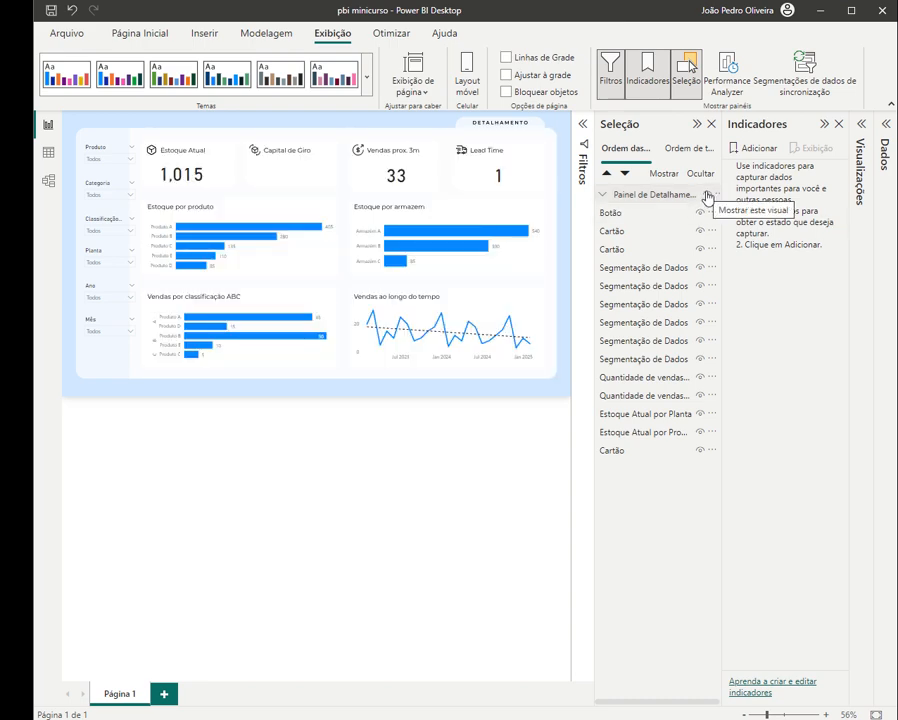
{"action": "left_click", "coordinate": [706, 195]}
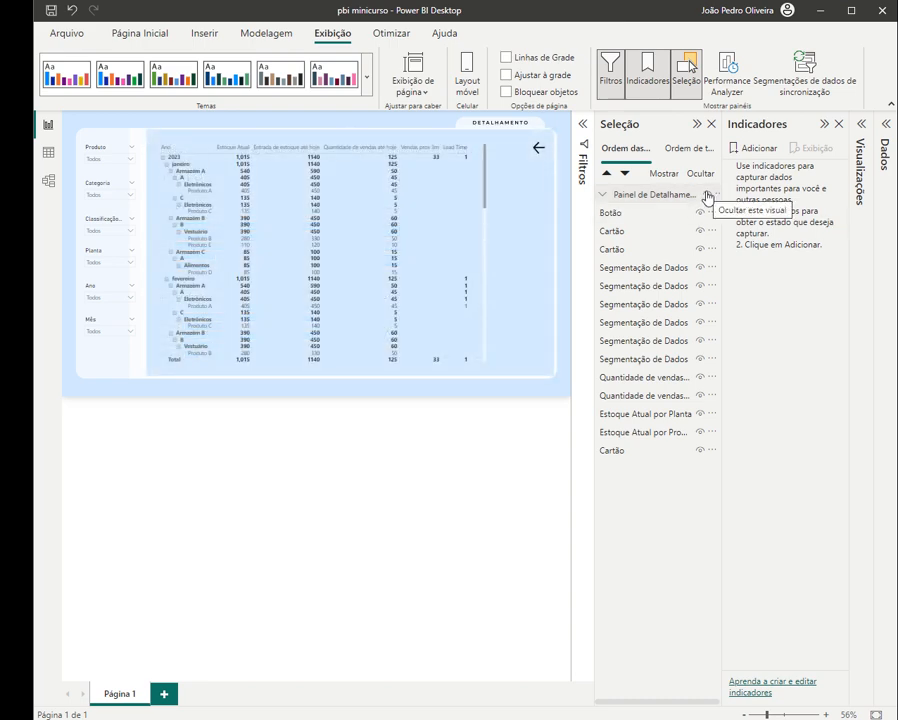
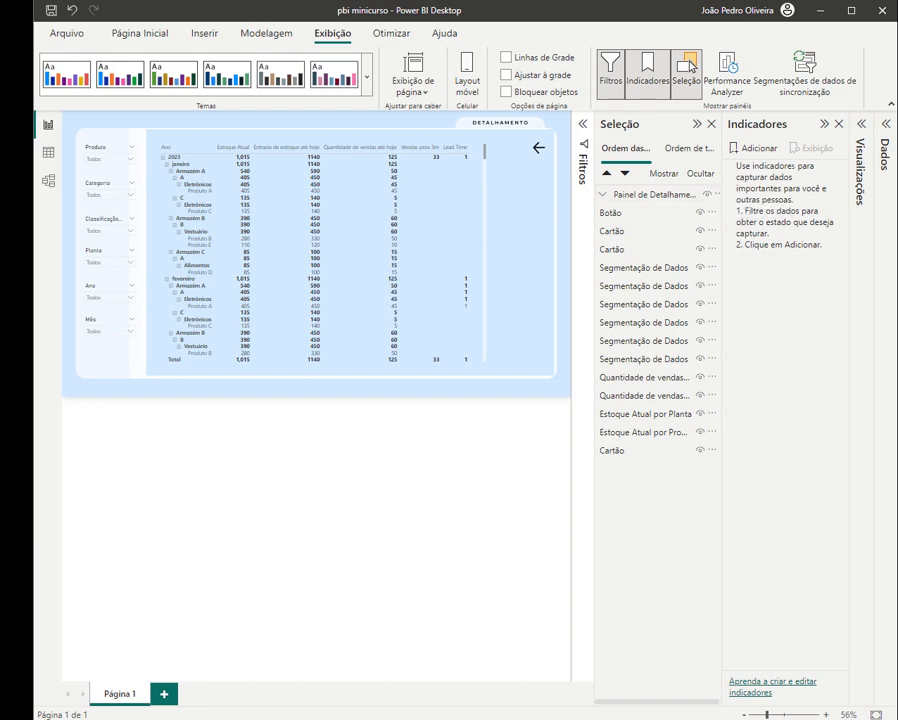
{"action": "left_click", "coordinate": [706, 197]}
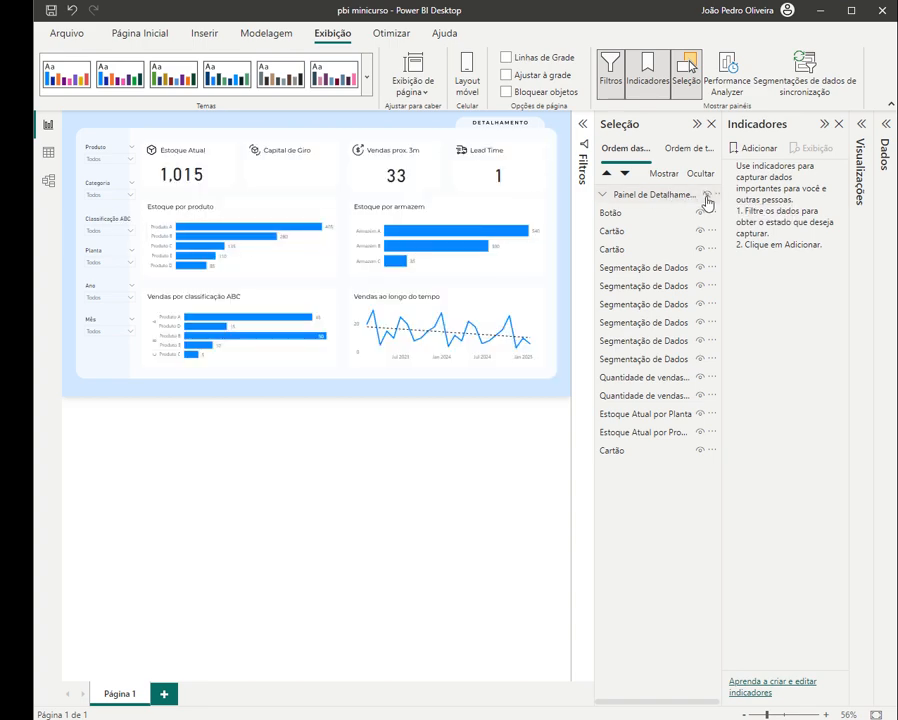
{"action": "left_click", "coordinate": [706, 196]}
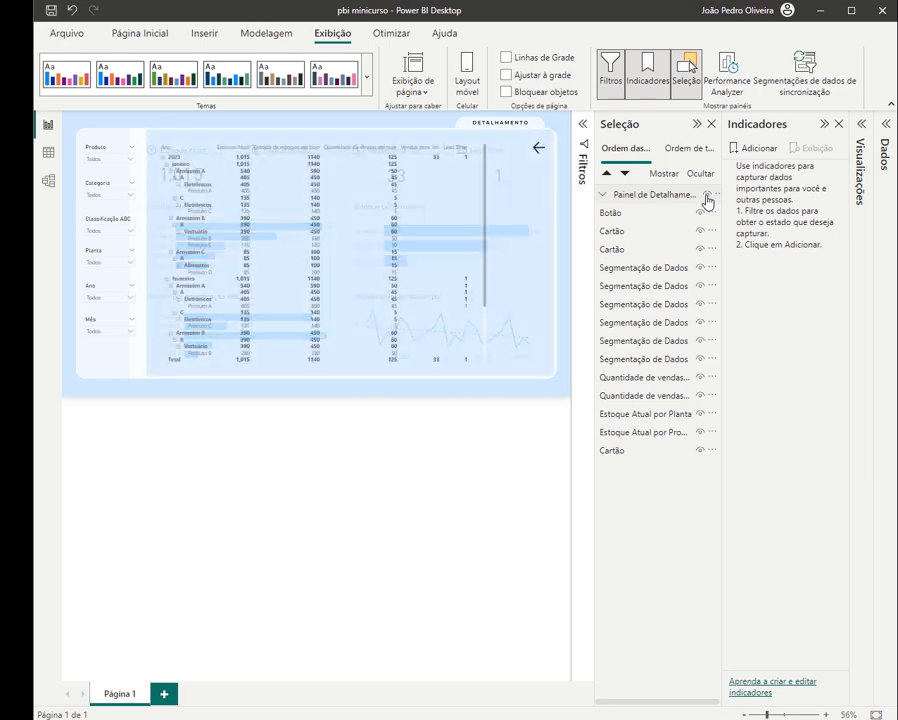
- Add a new bookmark and name it Painel Escondido
{"action": "left_click", "coordinate": [741, 149]}
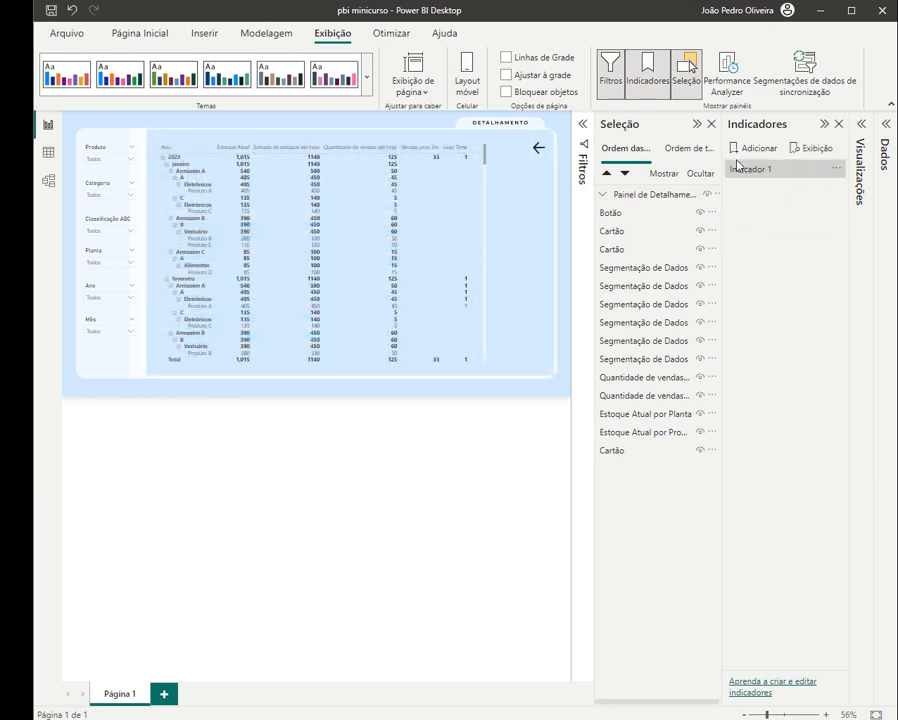
{"action": "double_click", "coordinate": [768, 170]}
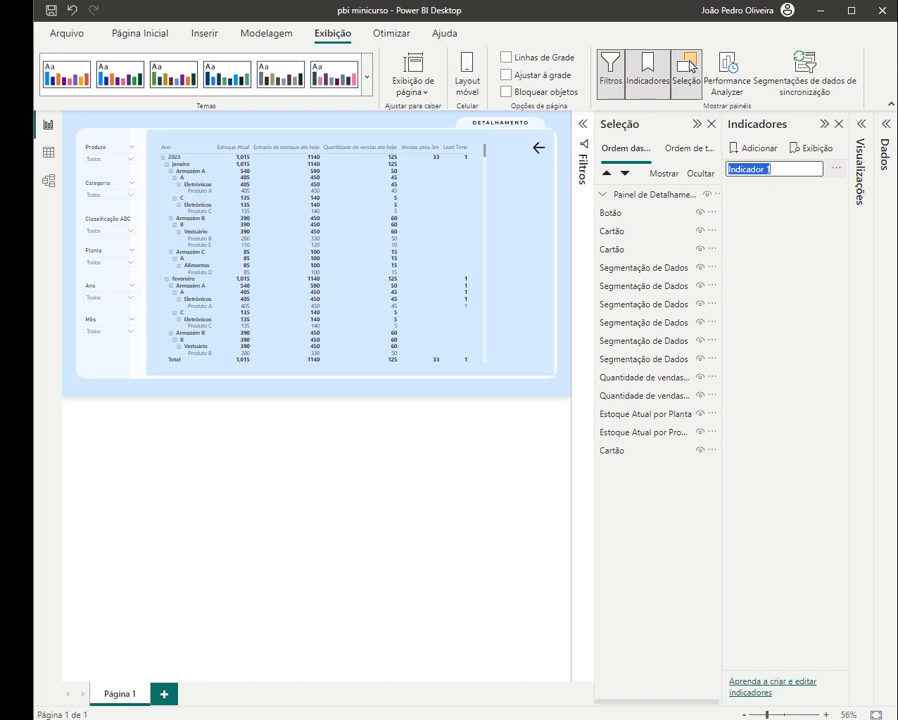
{"action": "type", "text": "Painel Escondido"}
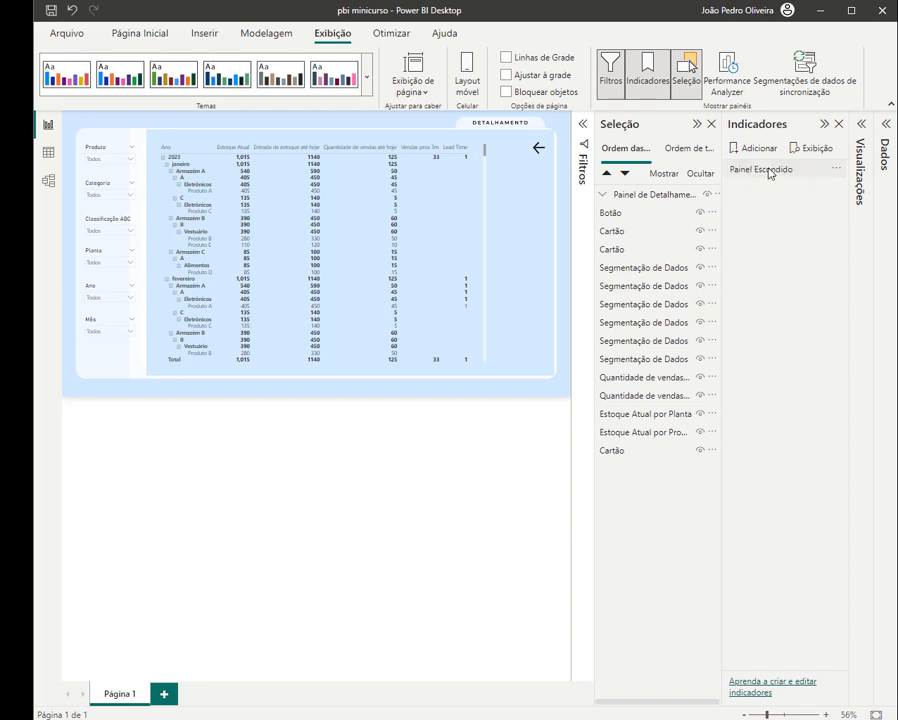
{"action": "key", "text": "Return"}
- Hide the Painel de Detalhamento group, turn off Dados for the Painel Escondido bookmark and update that bookmark
{"action": "left_click", "coordinate": [706, 194]}
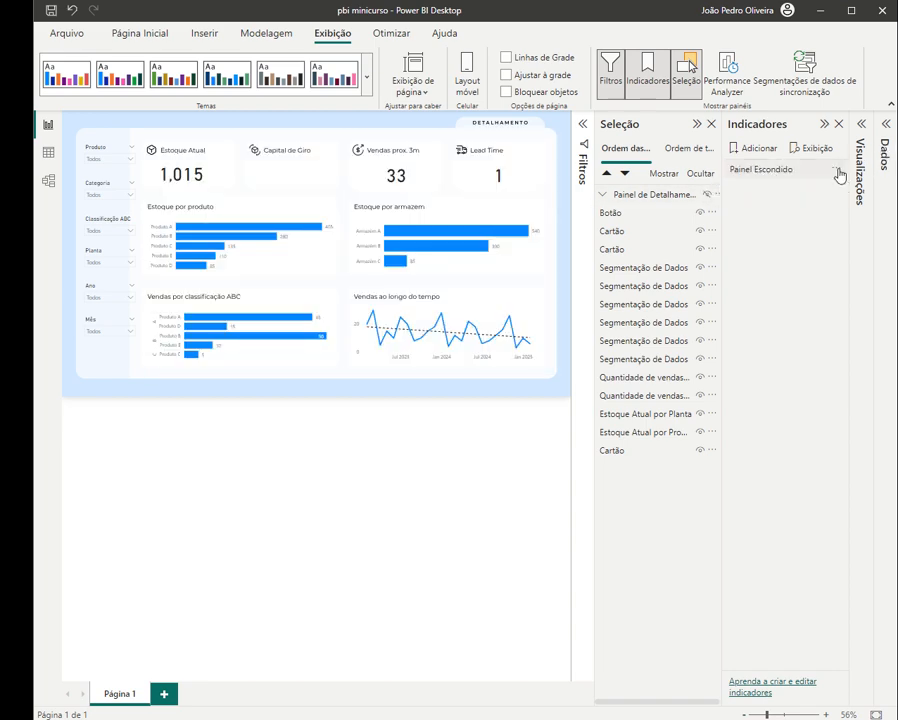
{"action": "right_click", "coordinate": [786, 172]}
{"action": "left_click", "coordinate": [763, 251]}
{"action": "right_click", "coordinate": [834, 174]}
{"action": "left_click", "coordinate": [789, 179]}
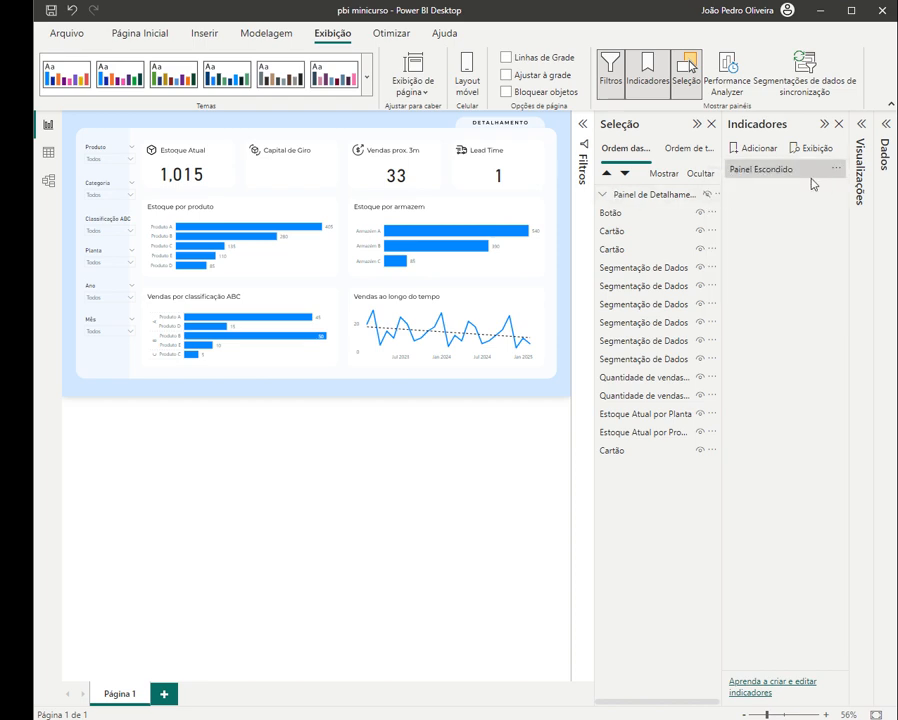
- Add a second bookmark and name it Painel Aparecendo
{"action": "left_click", "coordinate": [744, 147]}
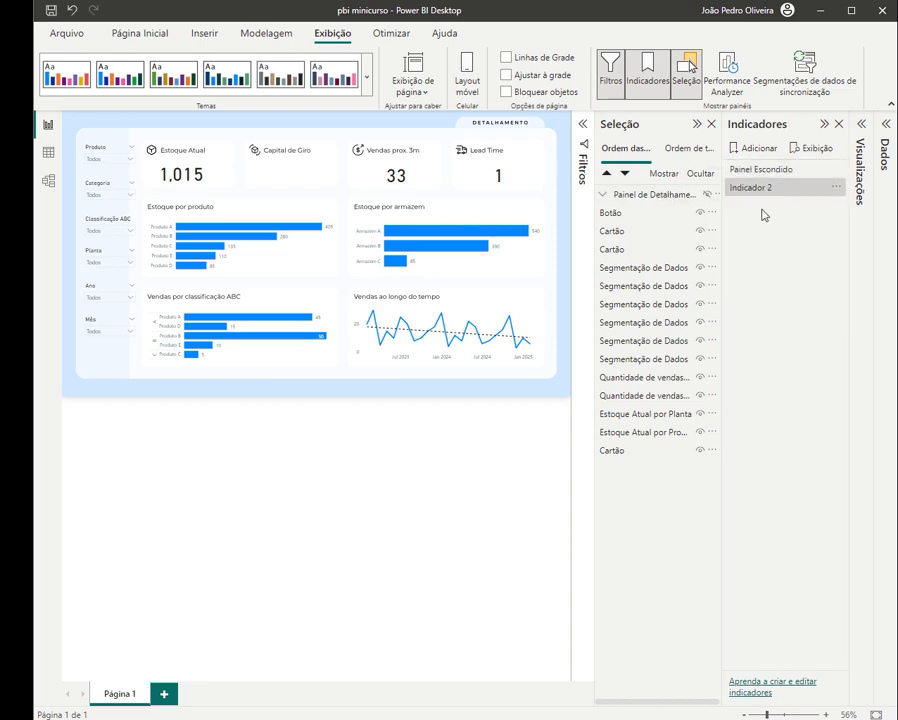
{"action": "type", "text": "O"}
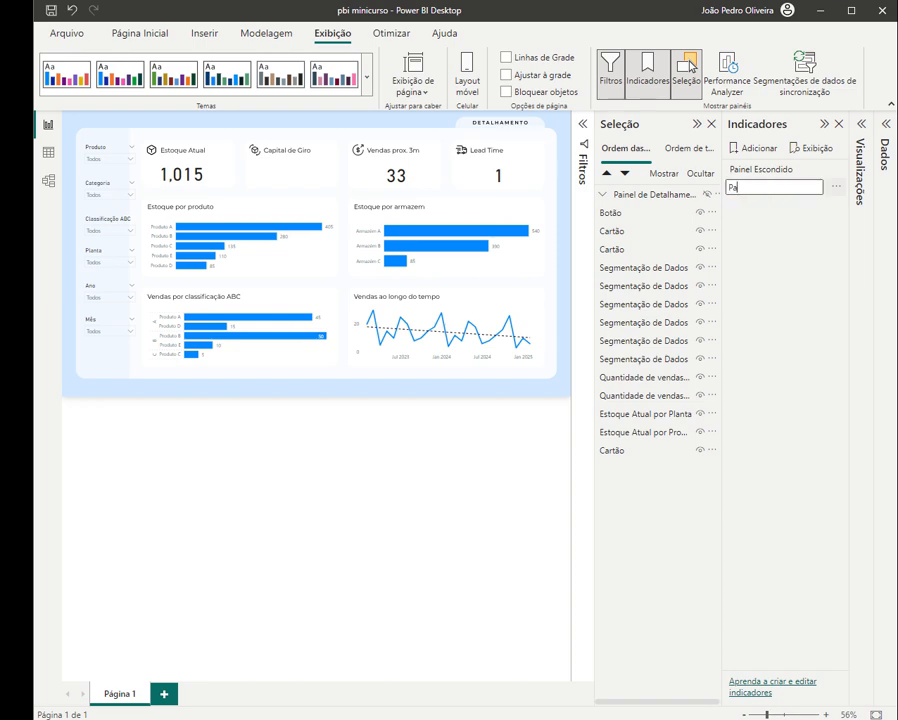
{"action": "type", "text": "ainel Aparecendo"}
{"action": "key", "text": "Return"}
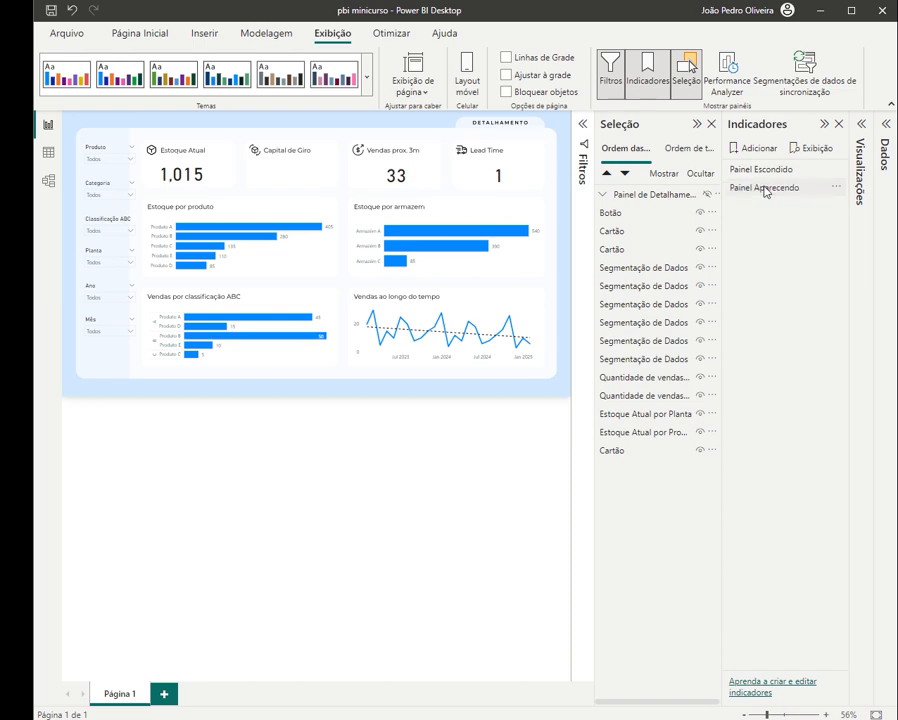
- Turn off Dados for the Painel Aparecendo bookmark, show the Painel de Detalhamento group and update the bookmark
{"action": "left_click", "coordinate": [836, 187]}
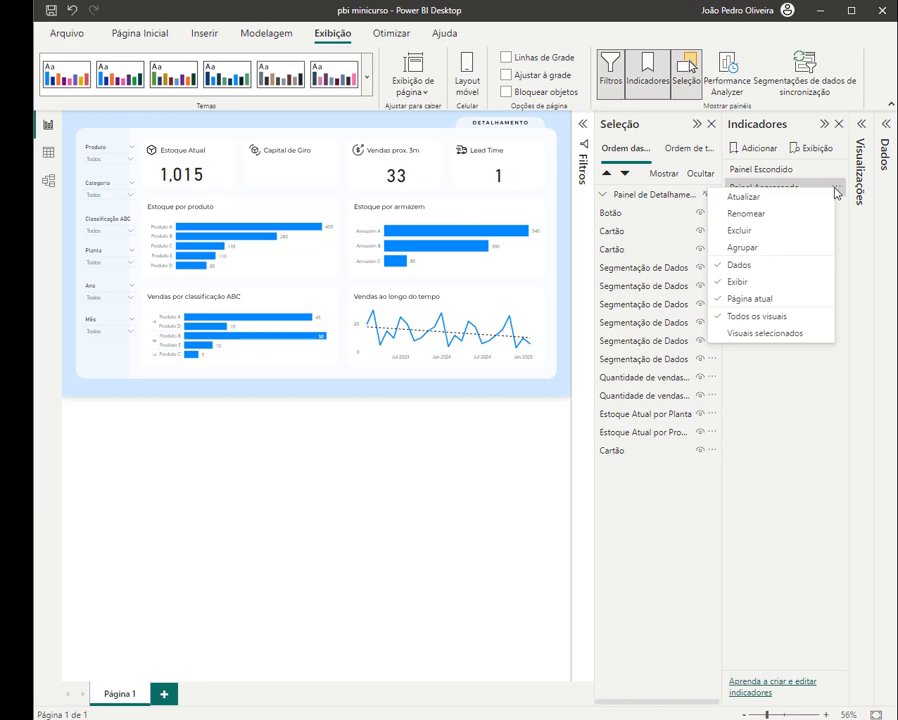
{"action": "left_click", "coordinate": [740, 265]}
{"action": "left_click", "coordinate": [736, 189]}
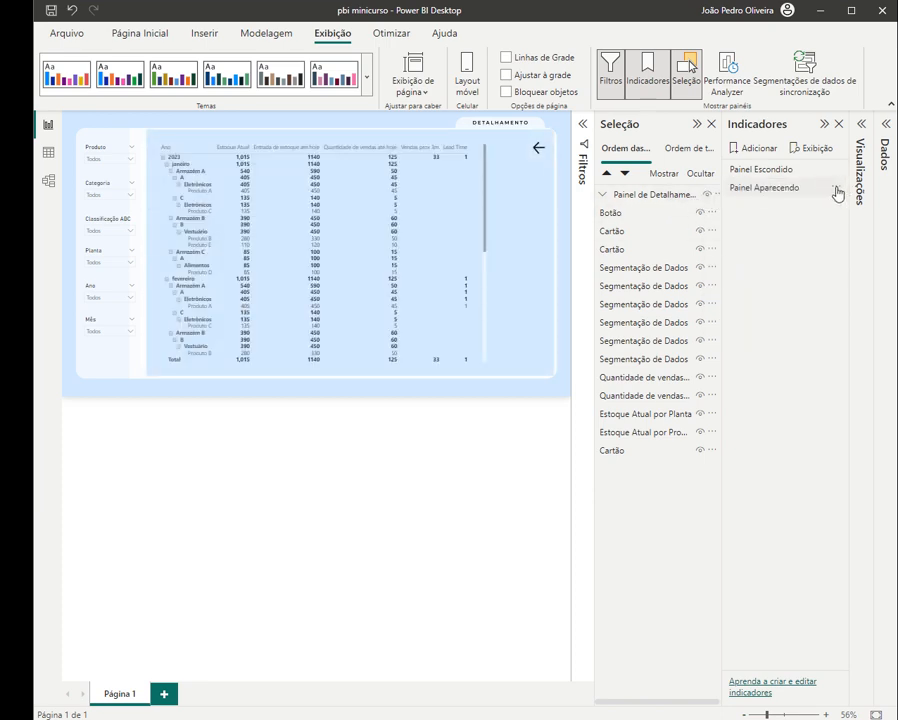
{"action": "right_click", "coordinate": [783, 194]}
{"action": "left_click", "coordinate": [783, 196]}
- Switch back and forth between the Painel Escondido and Painel Aparecendo bookmarks to test them, finishing on Painel Escondido
{"action": "left_click", "coordinate": [771, 169]}
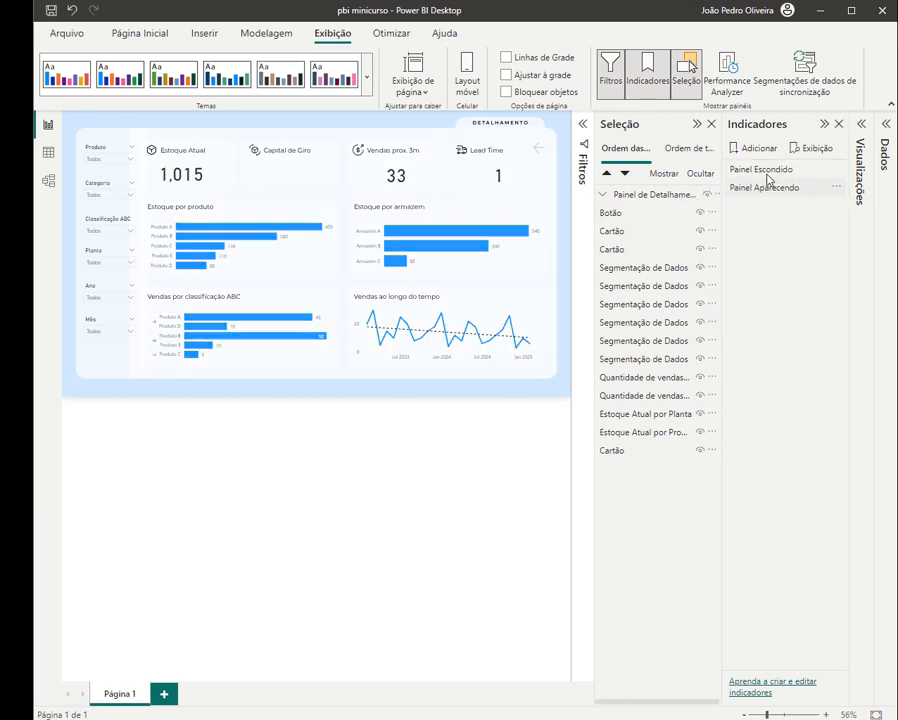
{"action": "left_click", "coordinate": [768, 187]}
{"action": "left_click", "coordinate": [768, 172]}
{"action": "left_click", "coordinate": [768, 185]}
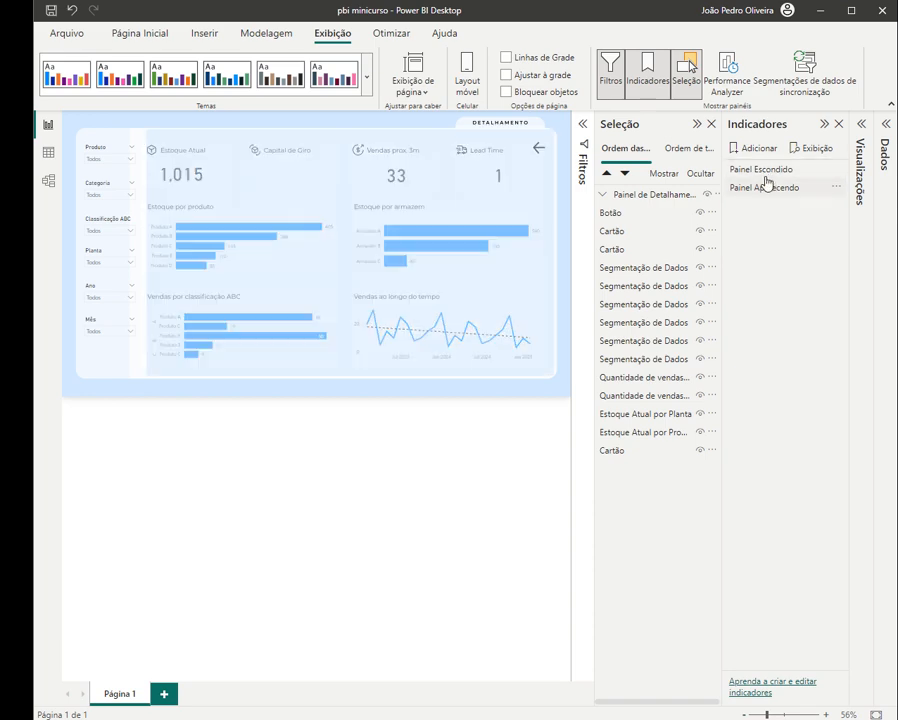
{"action": "left_click", "coordinate": [770, 170]}
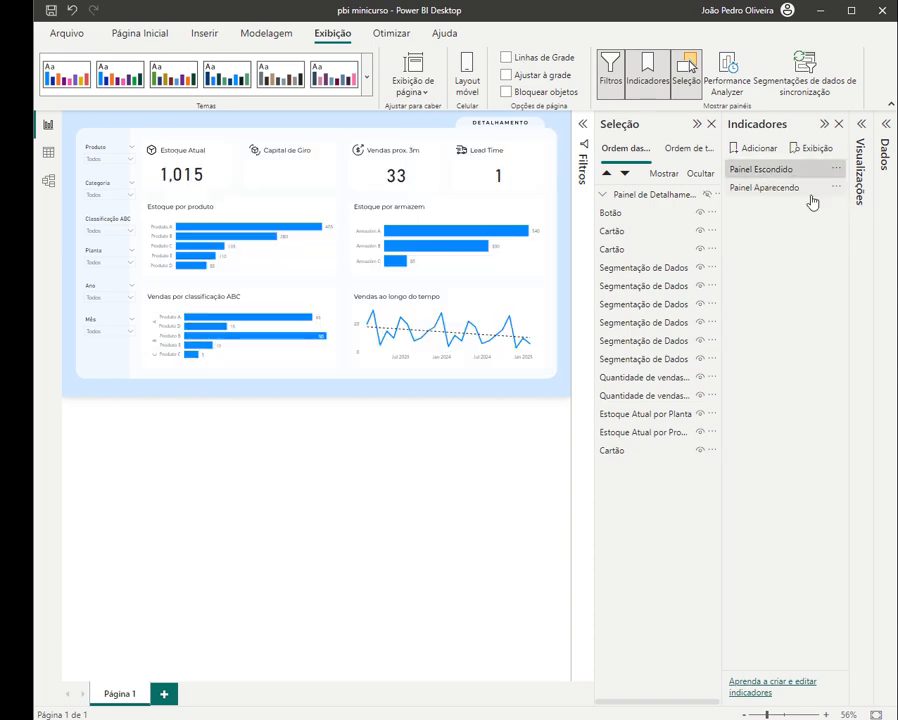
- Select the DETALHAMENTO button and show its format options in place of the Seleção and Indicadores panes
{"action": "left_click", "coordinate": [482, 125]}
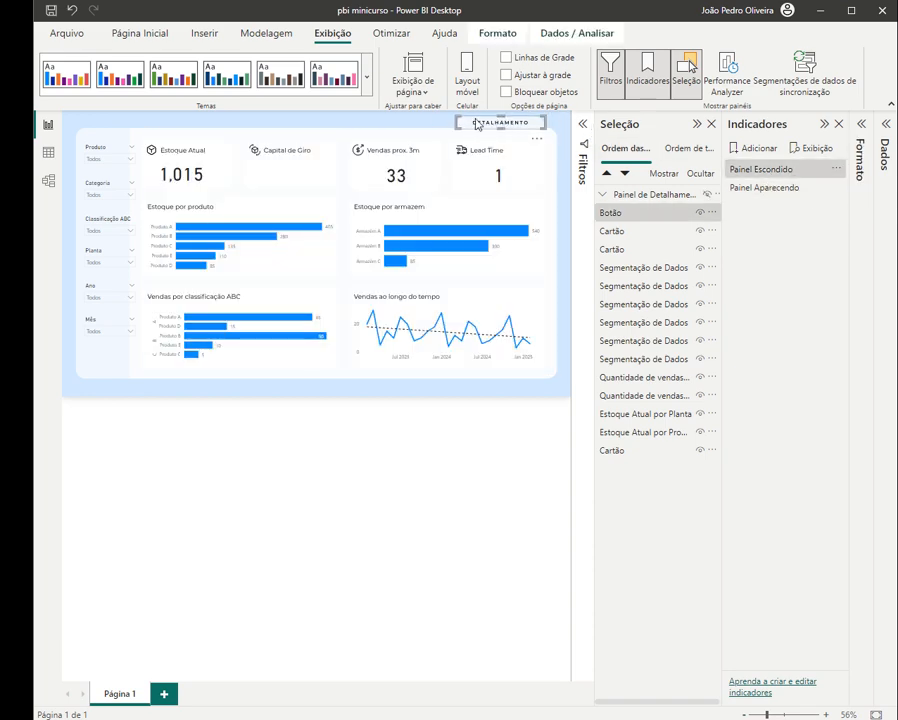
{"action": "left_click", "coordinate": [711, 124]}
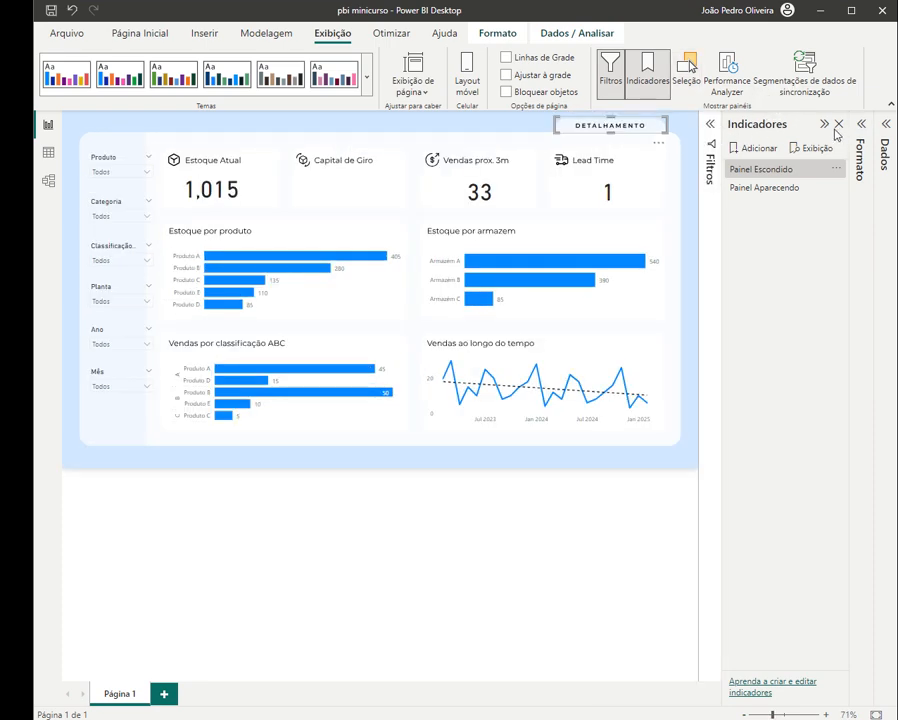
{"action": "left_click", "coordinate": [840, 124]}
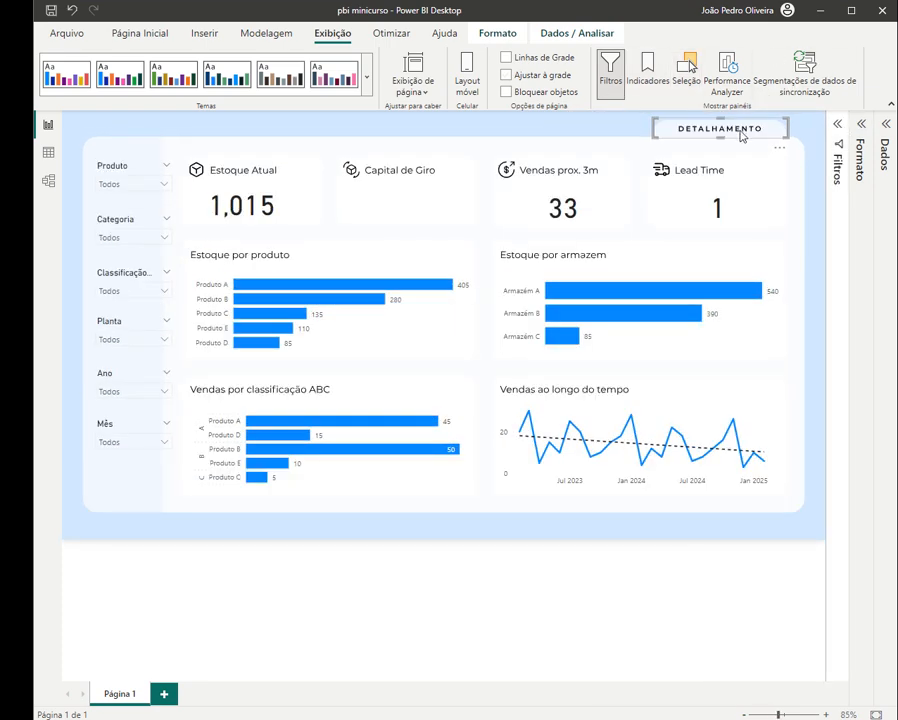
{"action": "left_click", "coordinate": [860, 126]}
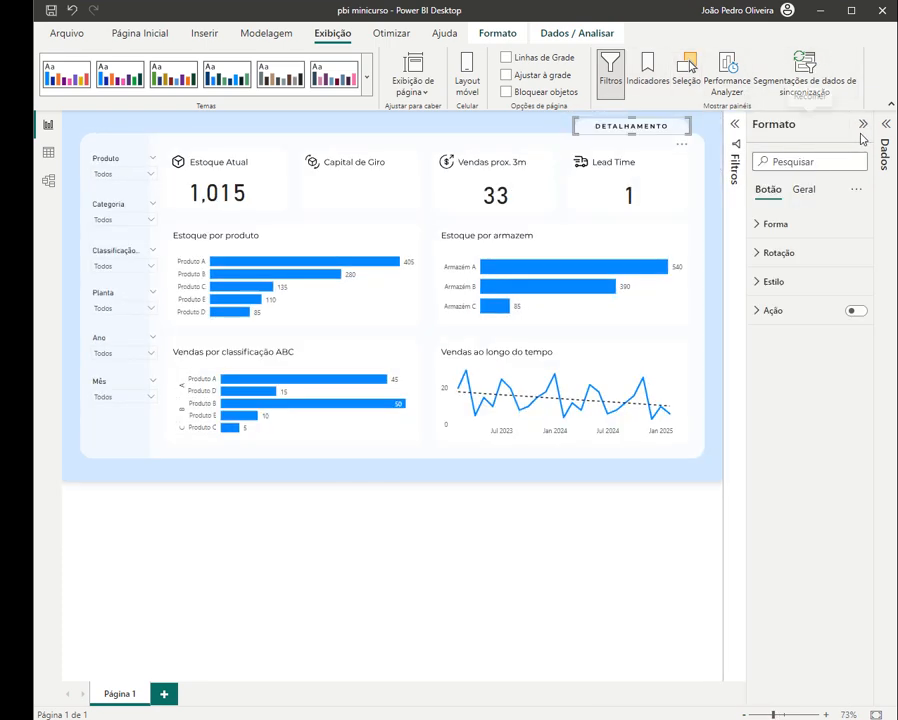
- Give the DETALHAMENTO button an Indicador action targeting Painel Aparecendo, and test the button
{"action": "left_click", "coordinate": [857, 311]}
{"action": "left_click", "coordinate": [780, 316]}
{"action": "left_click", "coordinate": [800, 390]}
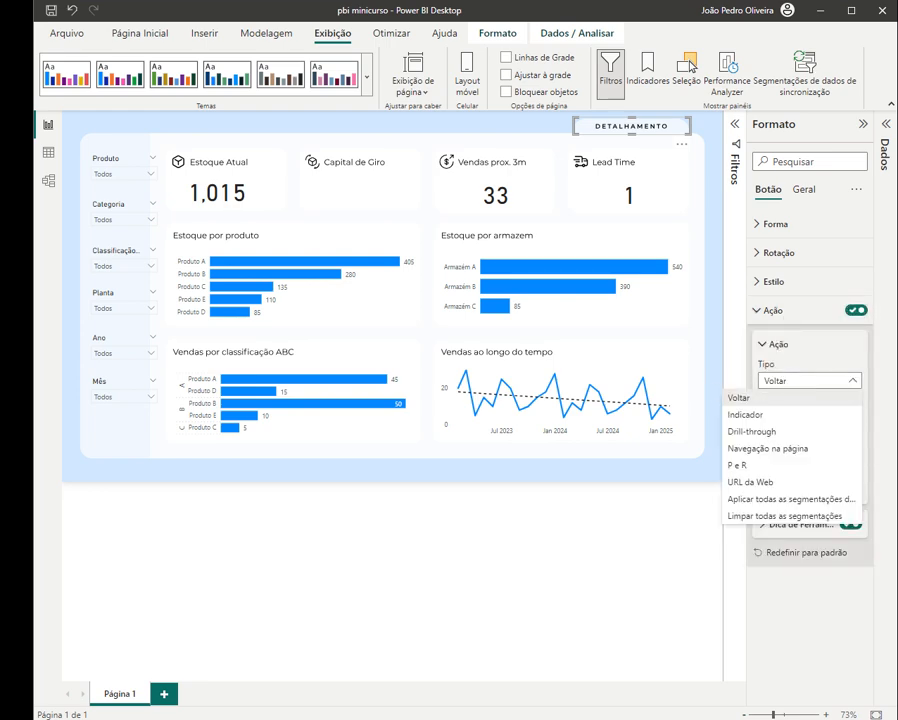
{"action": "left_click", "coordinate": [781, 421]}
{"action": "left_click", "coordinate": [810, 418]}
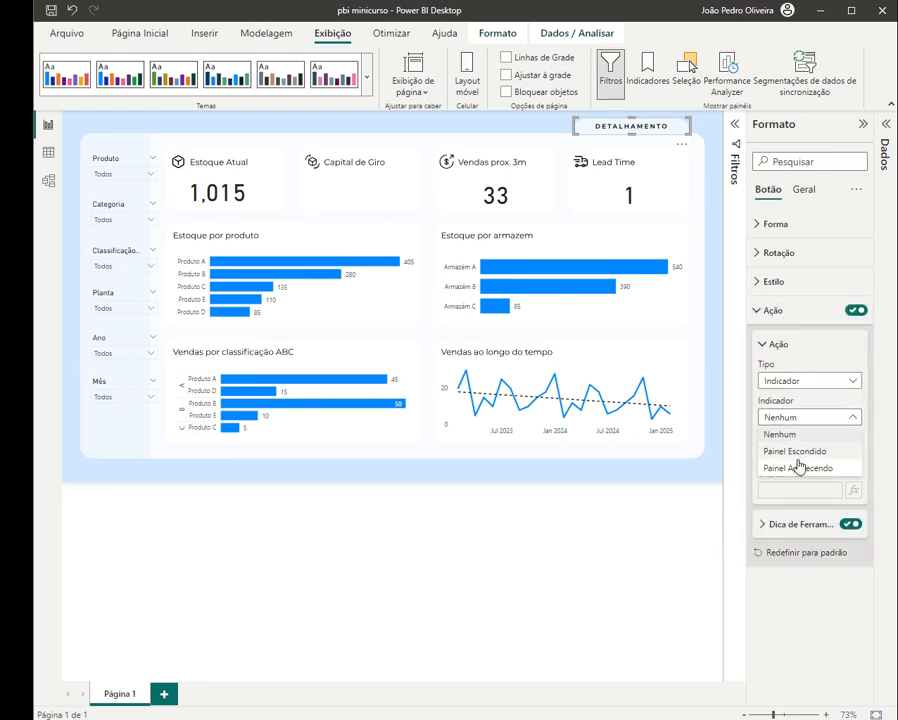
{"action": "left_click", "coordinate": [797, 467]}
{"action": "left_click", "coordinate": [499, 128]}
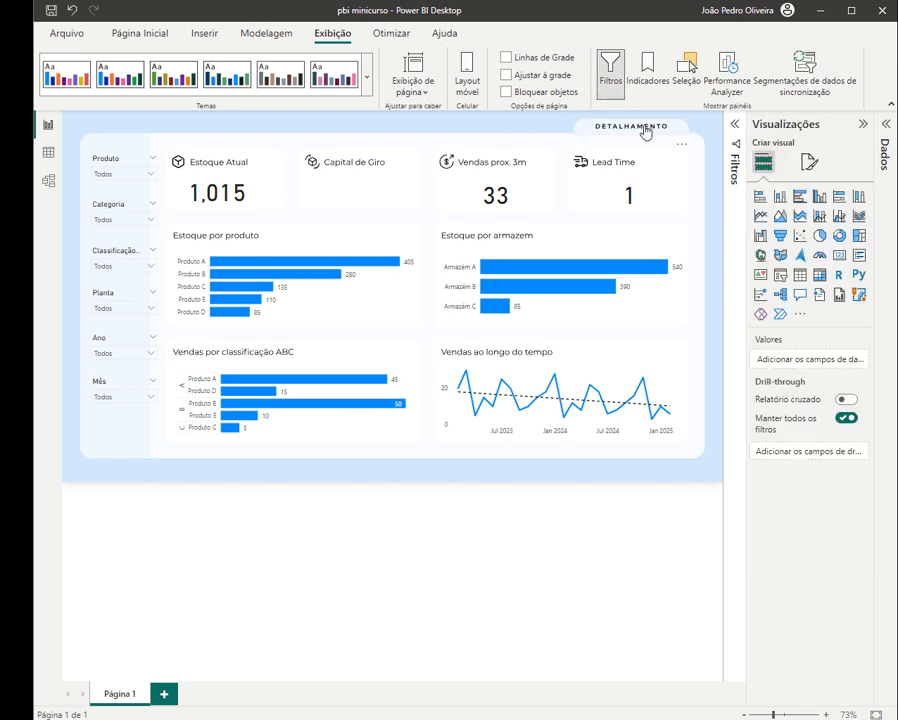
{"action": "left_click", "coordinate": [644, 129], "text": "ctrl"}
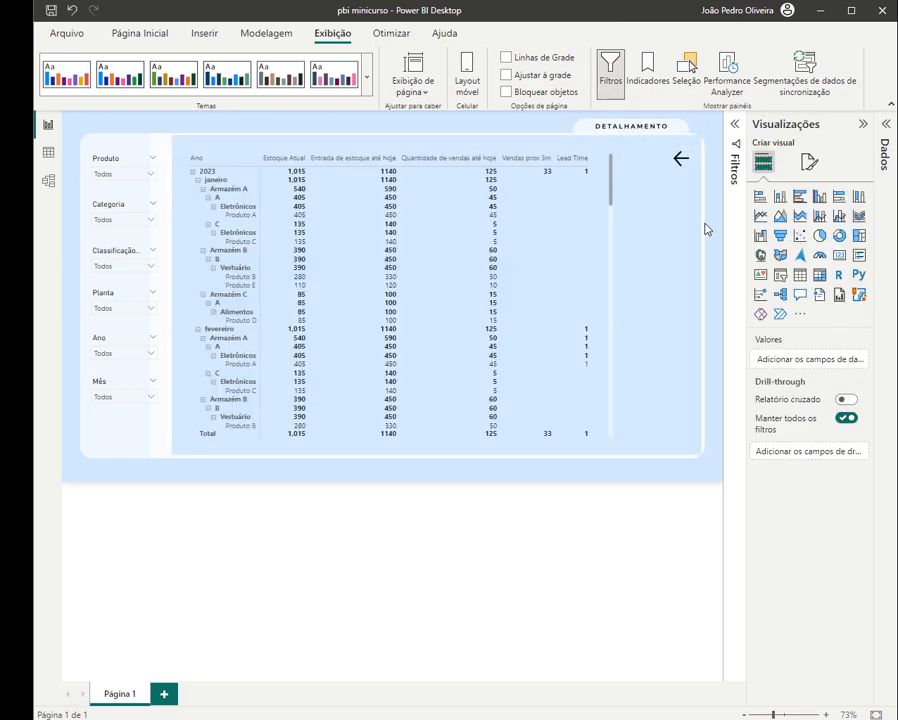
- Display the Seleção pane, expand Painel de Detalhamento and try to reach the format options of its arrow button
{"action": "left_click", "coordinate": [680, 160]}
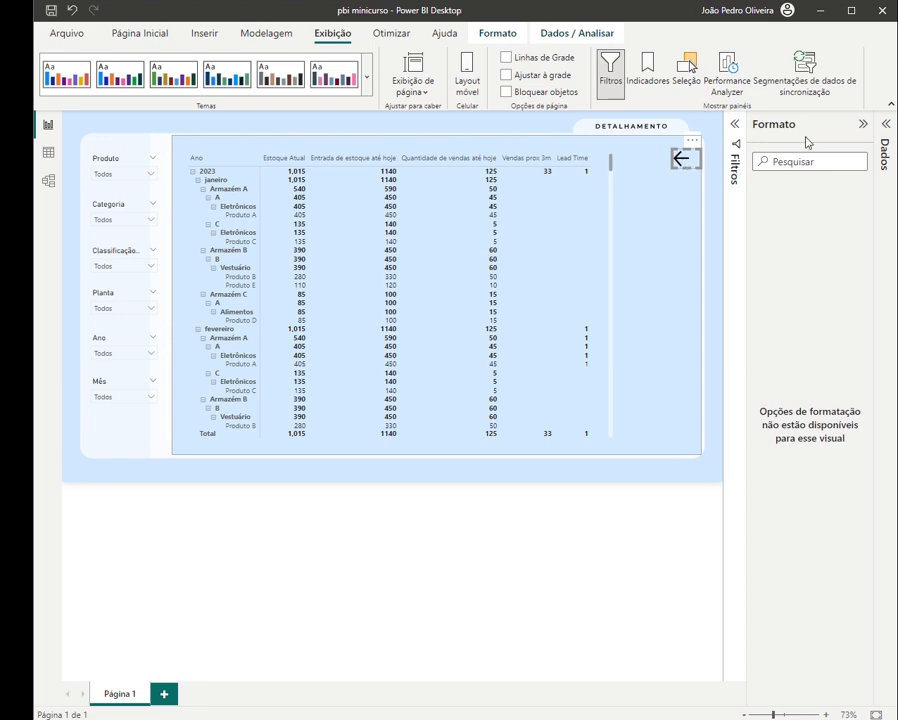
{"action": "left_click", "coordinate": [672, 83]}
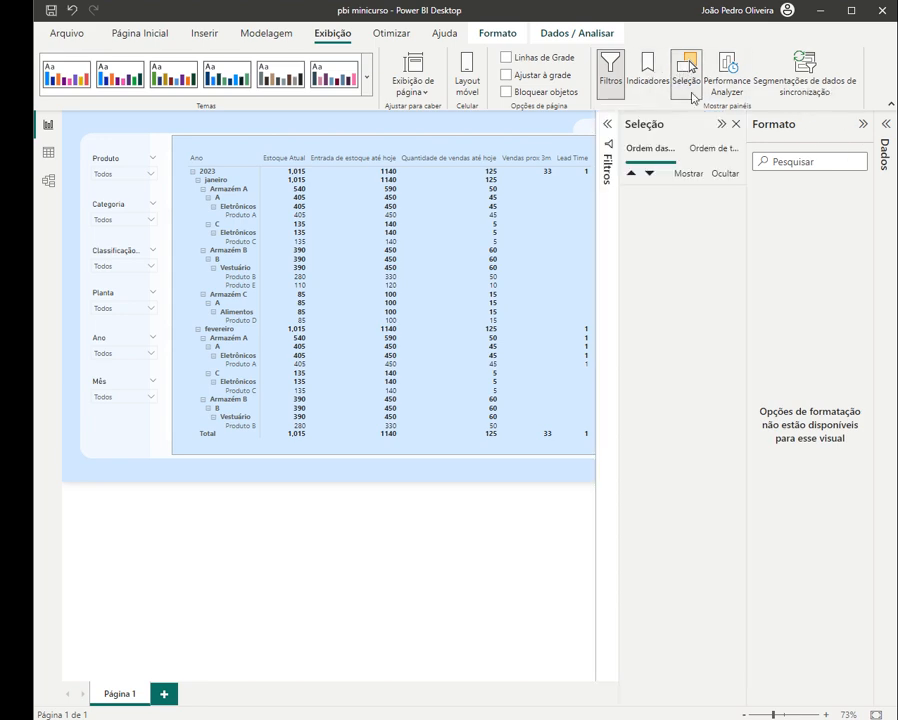
{"action": "left_click", "coordinate": [632, 198]}
{"action": "left_click", "coordinate": [627, 195]}
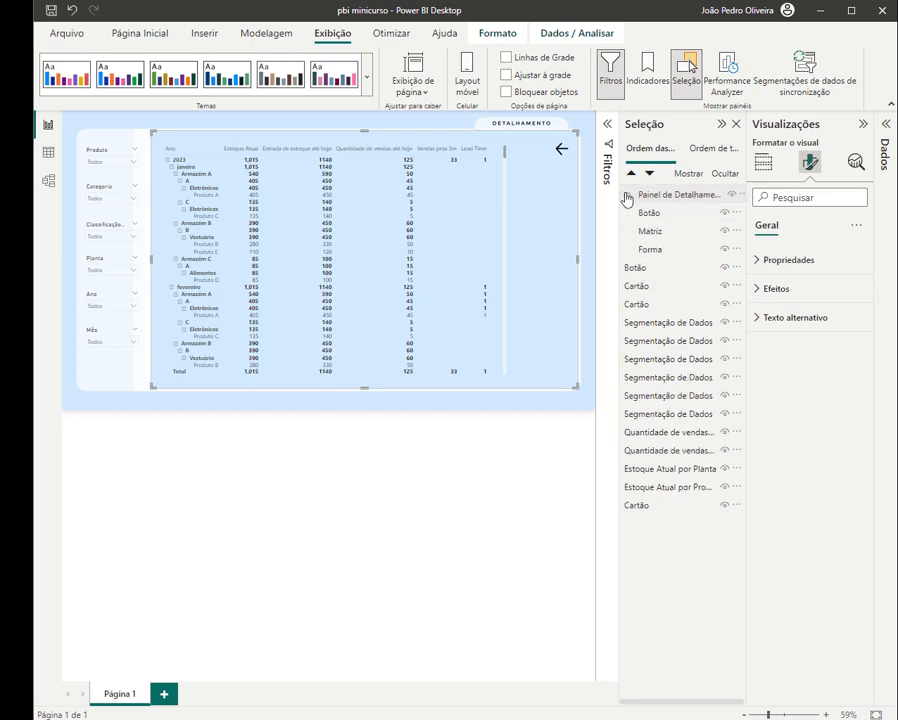
{"action": "left_click", "coordinate": [656, 216]}
{"action": "left_click", "coordinate": [656, 216]}
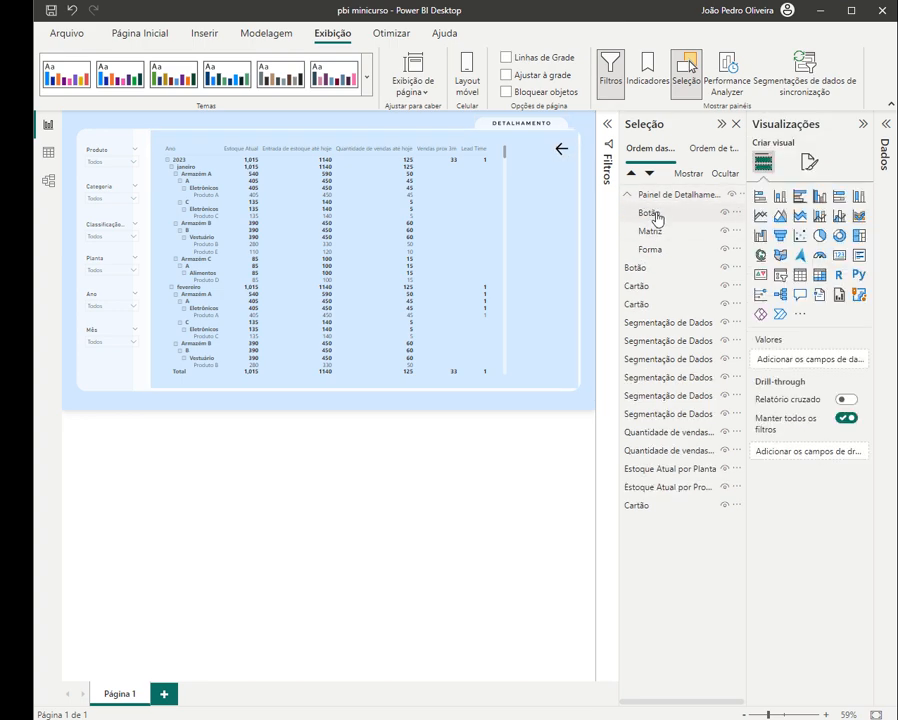
- Delete the arrow button from the Painel de Detalhamento group
{"action": "left_click", "coordinate": [885, 127]}
{"action": "left_click", "coordinate": [884, 124]}
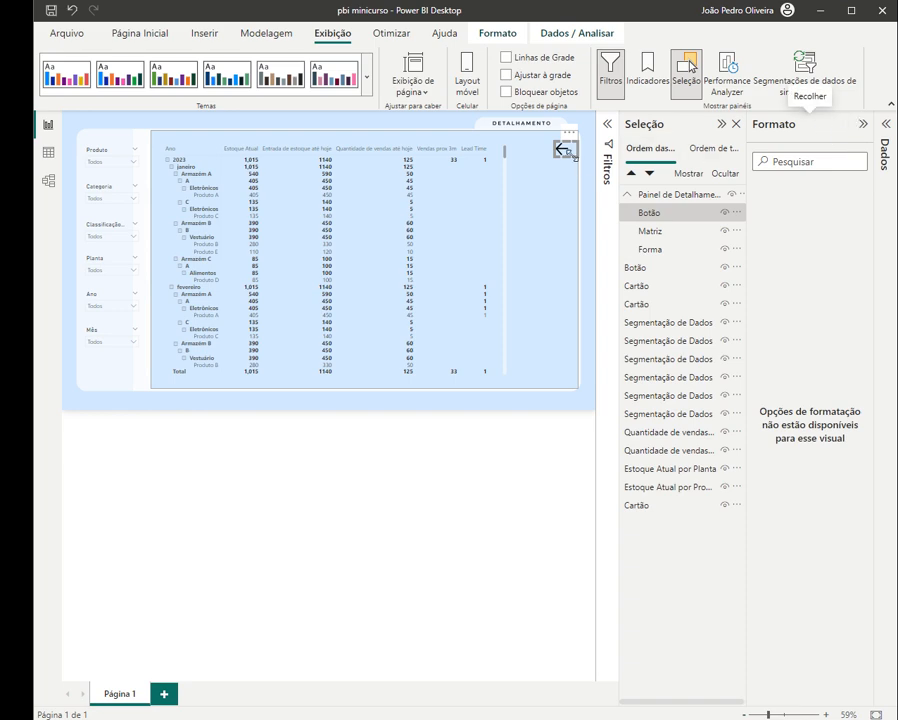
{"action": "key", "text": "Delete"}
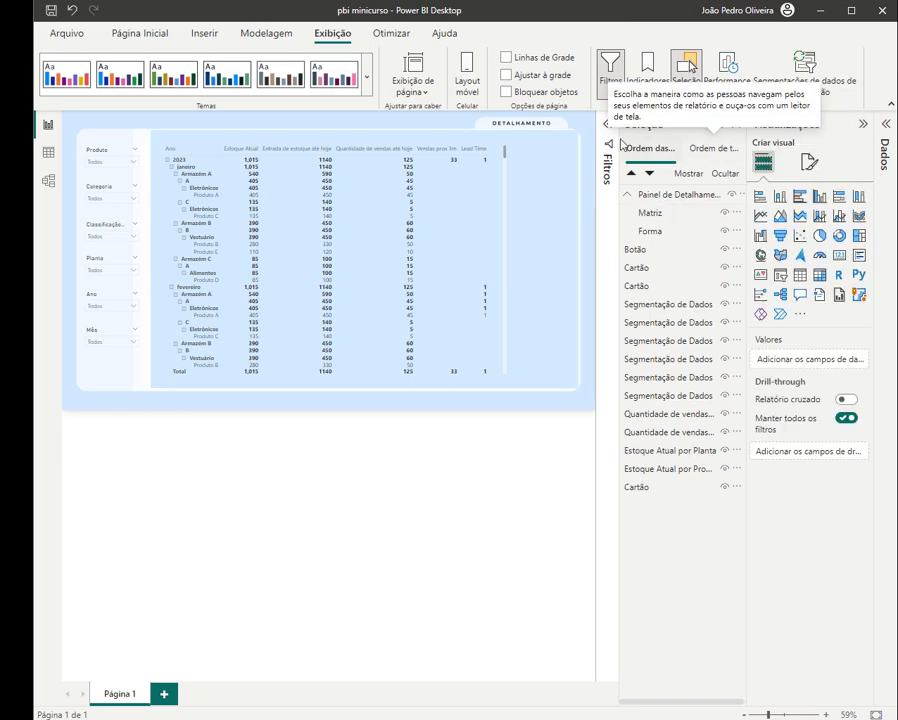
- Insert a left-arrow button and place it in the upper-right corner of the detail overlay
{"action": "left_click", "coordinate": [204, 33]}
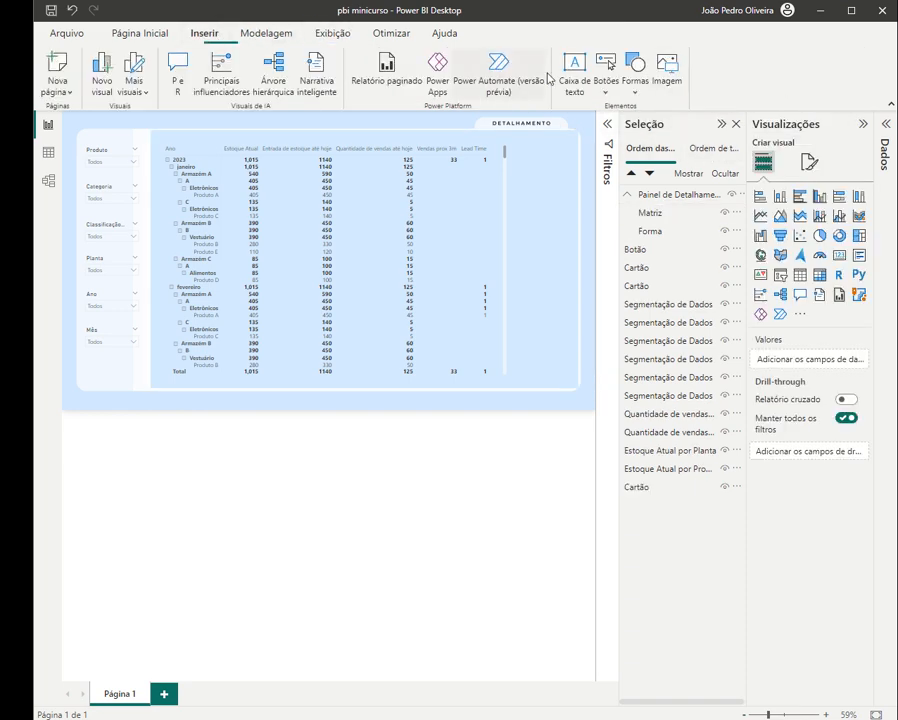
{"action": "left_click", "coordinate": [606, 85]}
{"action": "left_click", "coordinate": [644, 118]}
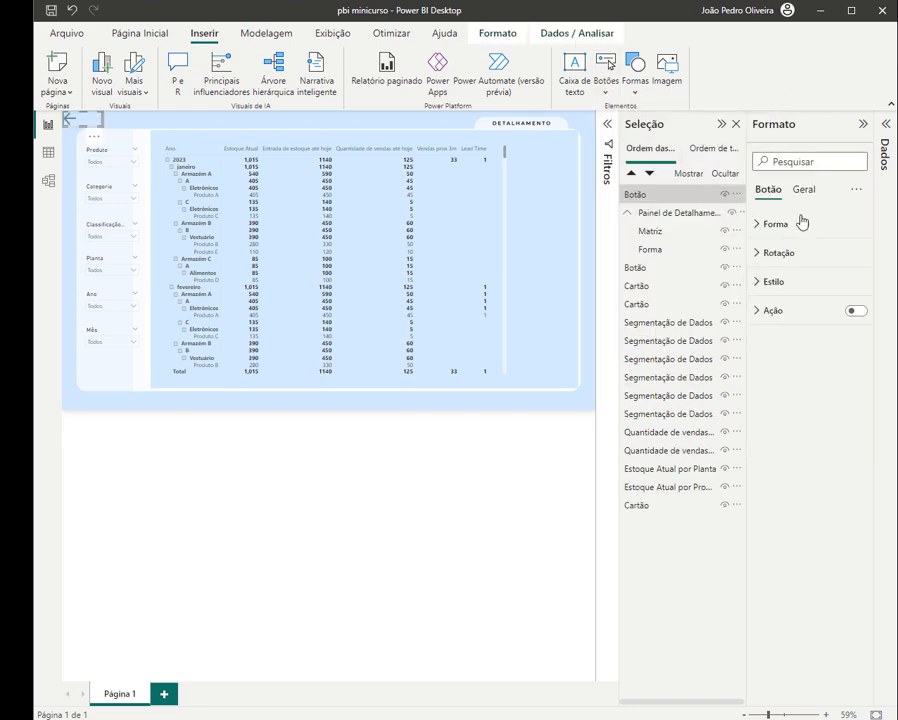
{"action": "left_click_drag", "start_coordinate": [488, 191], "coordinate": [570, 160]}
- Turn on the new arrow button's action with type Indicador and the Painel Escondido bookmark
{"action": "left_click", "coordinate": [855, 314]}
{"action": "left_click", "coordinate": [786, 318]}
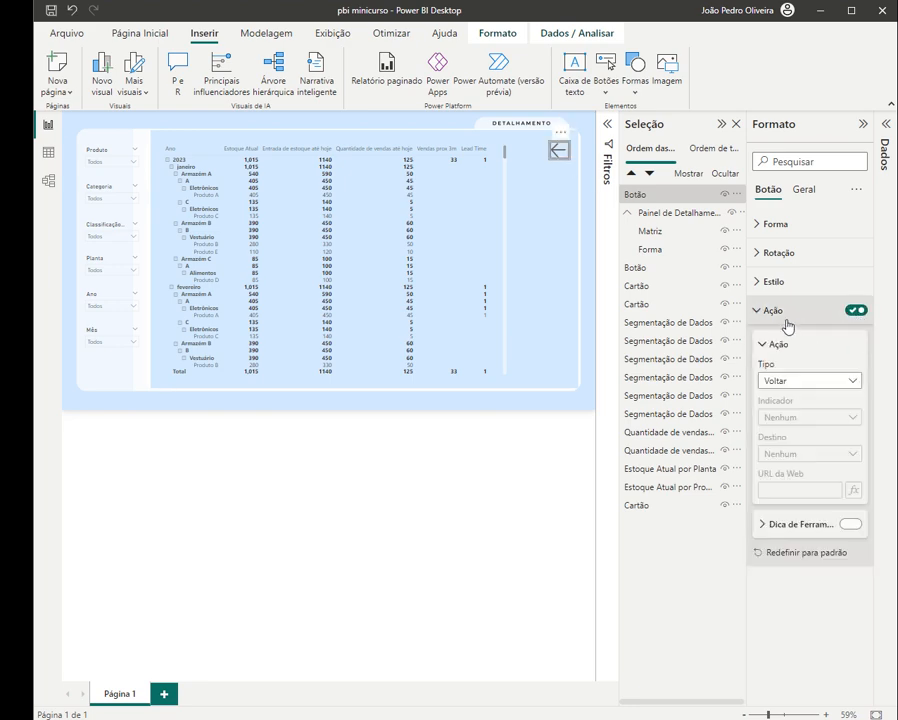
{"action": "left_click", "coordinate": [786, 381]}
{"action": "left_click", "coordinate": [770, 415]}
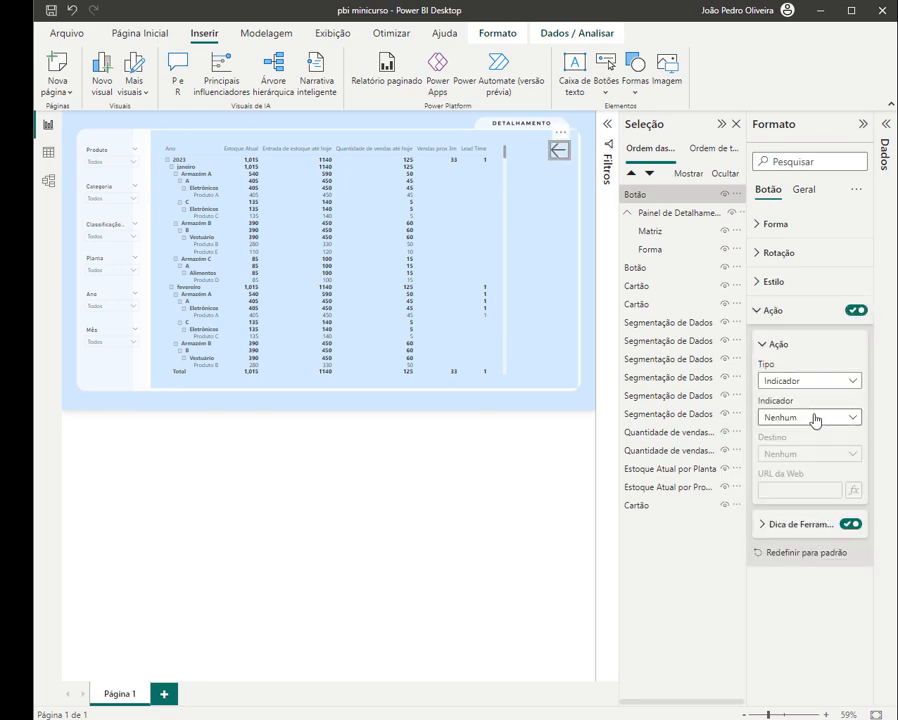
{"action": "left_click", "coordinate": [812, 418]}
{"action": "left_click", "coordinate": [805, 453]}
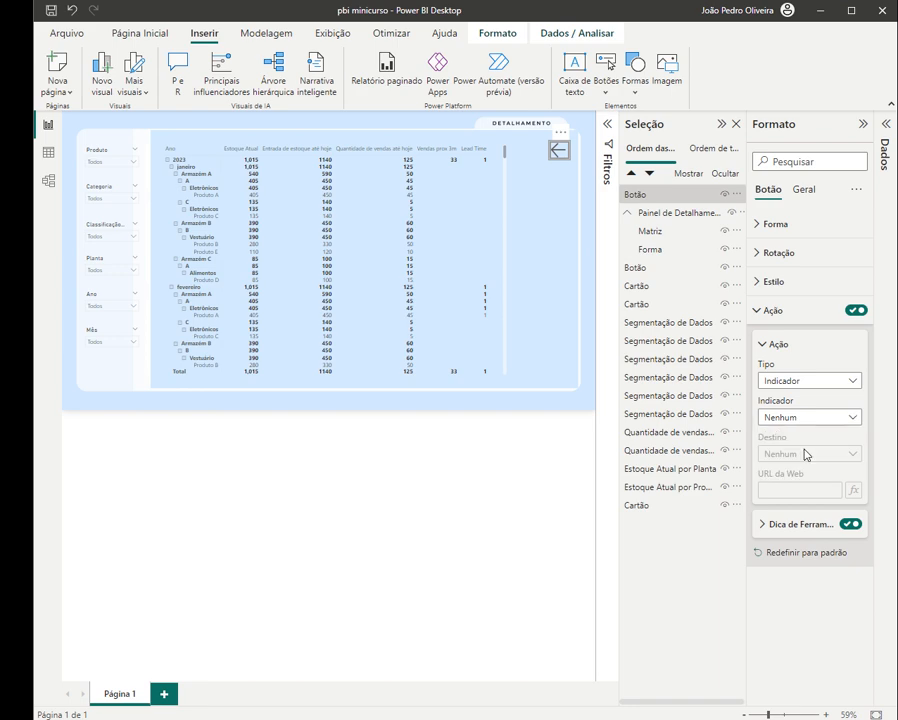
- Set the arrow button's icon line colour to black
{"action": "left_click", "coordinate": [774, 283]}
{"action": "left_click", "coordinate": [787, 353]}
{"action": "left_click", "coordinate": [806, 322]}
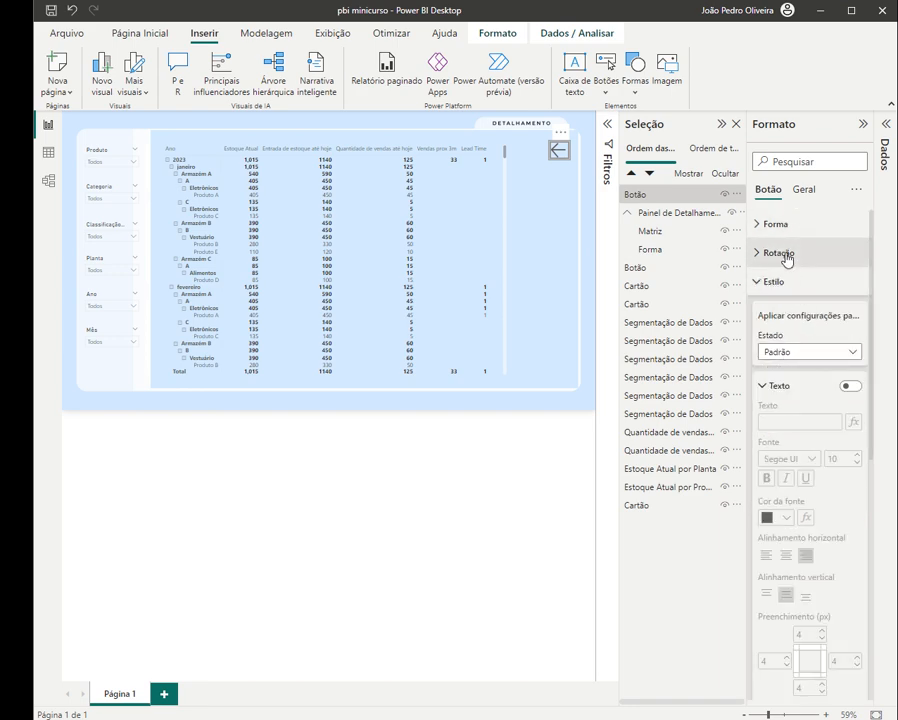
{"action": "left_click", "coordinate": [773, 388]}
{"action": "left_click", "coordinate": [774, 423]}
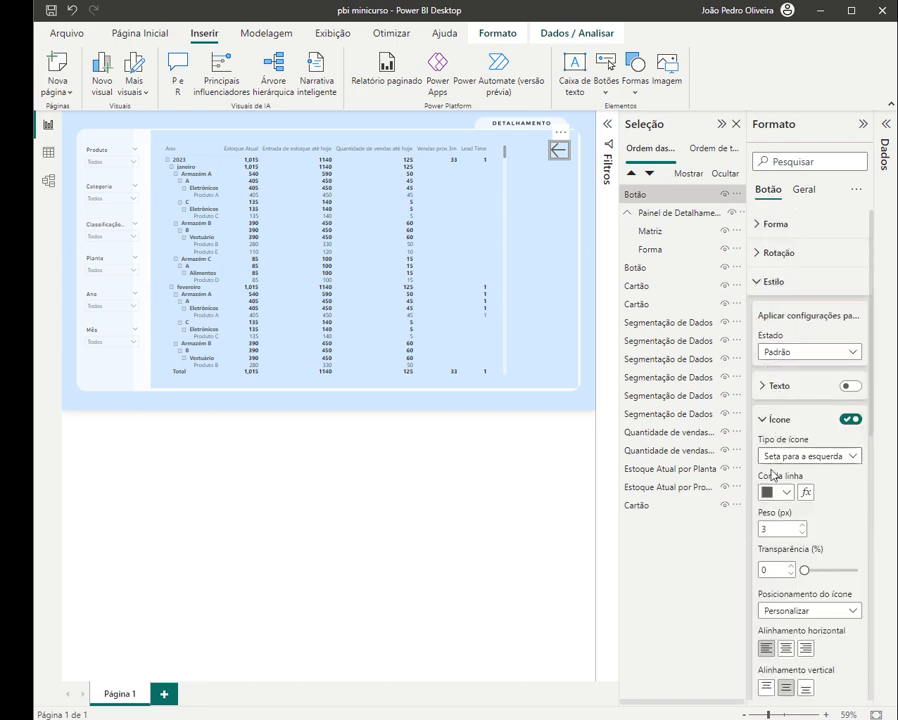
{"action": "left_click", "coordinate": [778, 491]}
{"action": "left_click", "coordinate": [741, 433]}
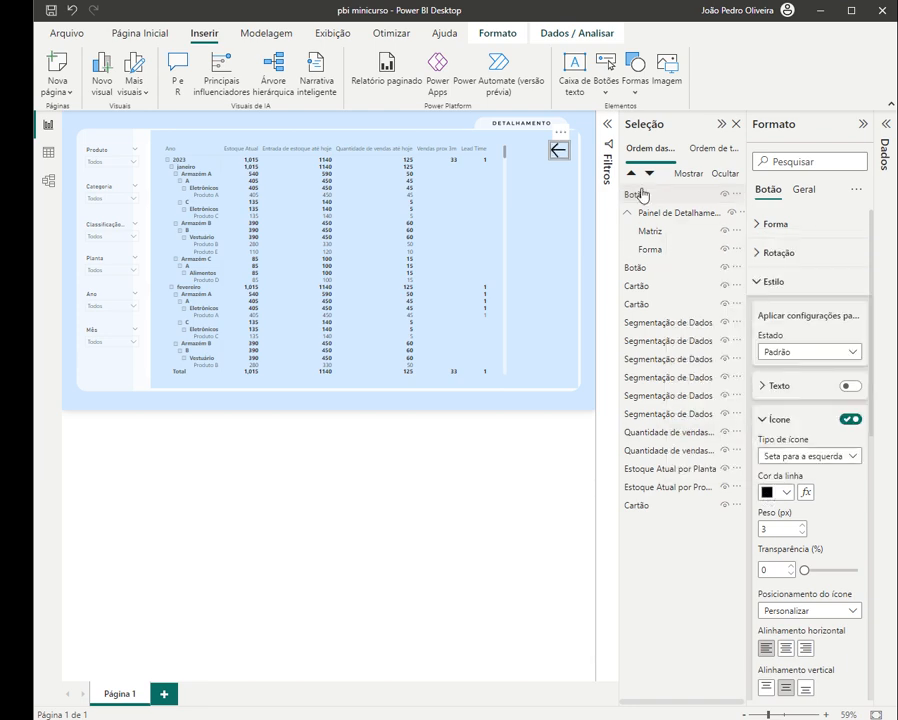
- Move the new arrow button into the Painel de Detalhamento group
{"action": "left_click_drag", "start_coordinate": [632, 194], "coordinate": [669, 218]}
{"action": "left_click", "coordinate": [638, 195]}
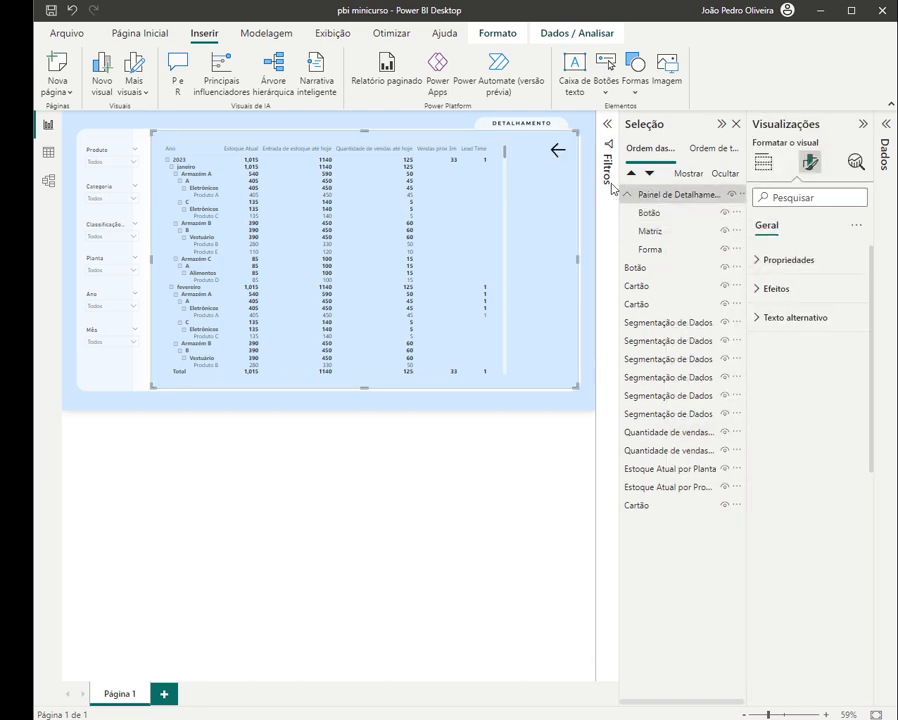
{"action": "left_click", "coordinate": [592, 176]}
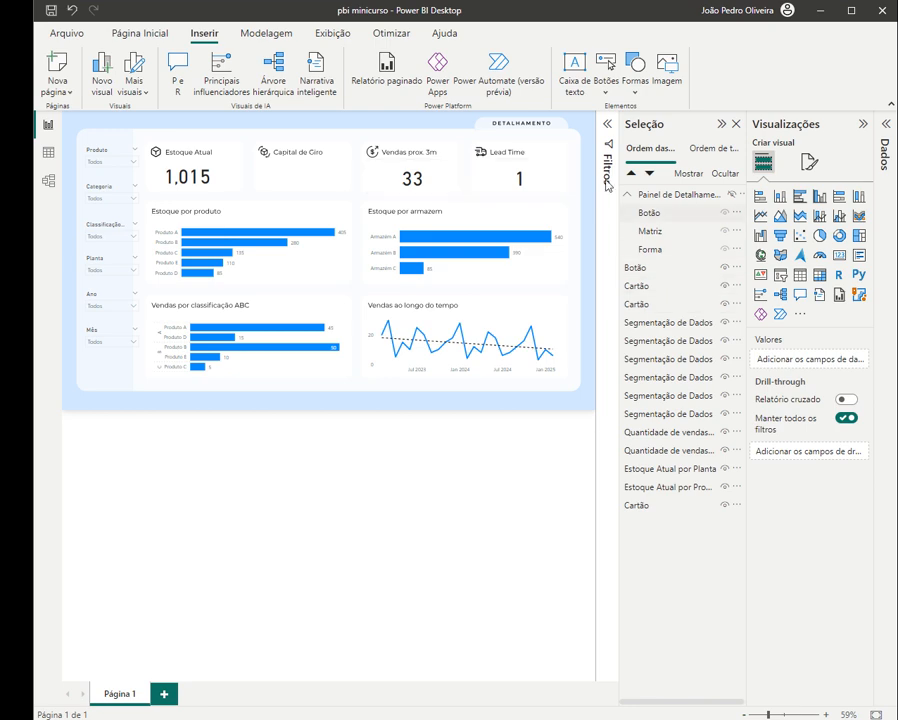
- Show and hide the detail overlay with the DETALHAMENTO and arrow buttons, and put away the Seleção and Visualizações panes
{"action": "left_click", "coordinate": [521, 124], "text": "ctrl"}
{"action": "left_click", "coordinate": [576, 170], "text": "ctrl"}
{"action": "left_click", "coordinate": [737, 126]}
{"action": "left_click", "coordinate": [859, 124]}
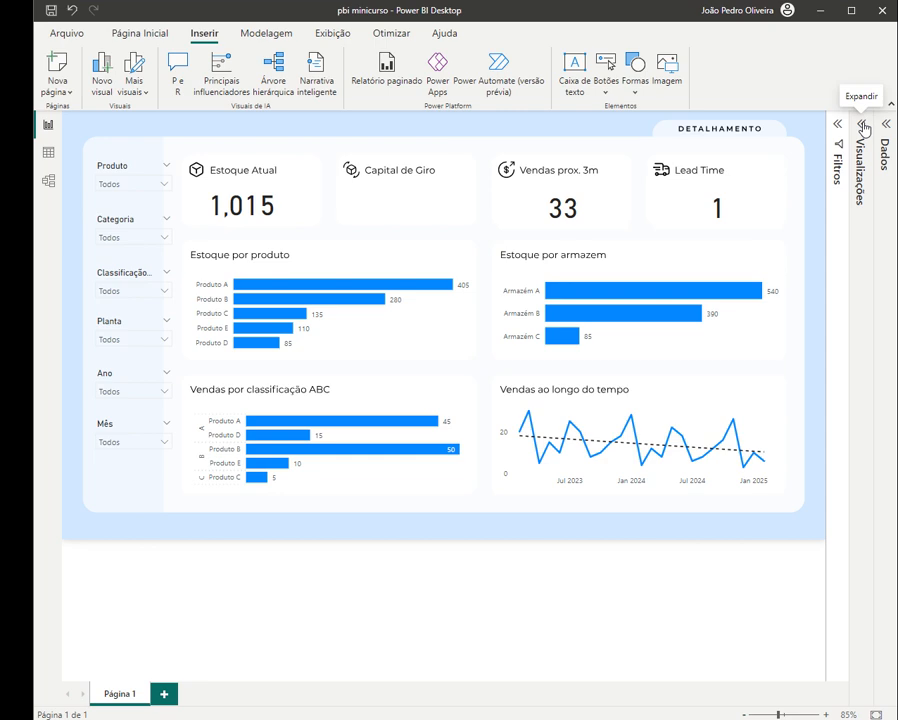
- Review the DAX formulas of the measures in the Medidas table, including Lead Time and Vendas prox 3m, without changing them
{"action": "left_click", "coordinate": [884, 124]}
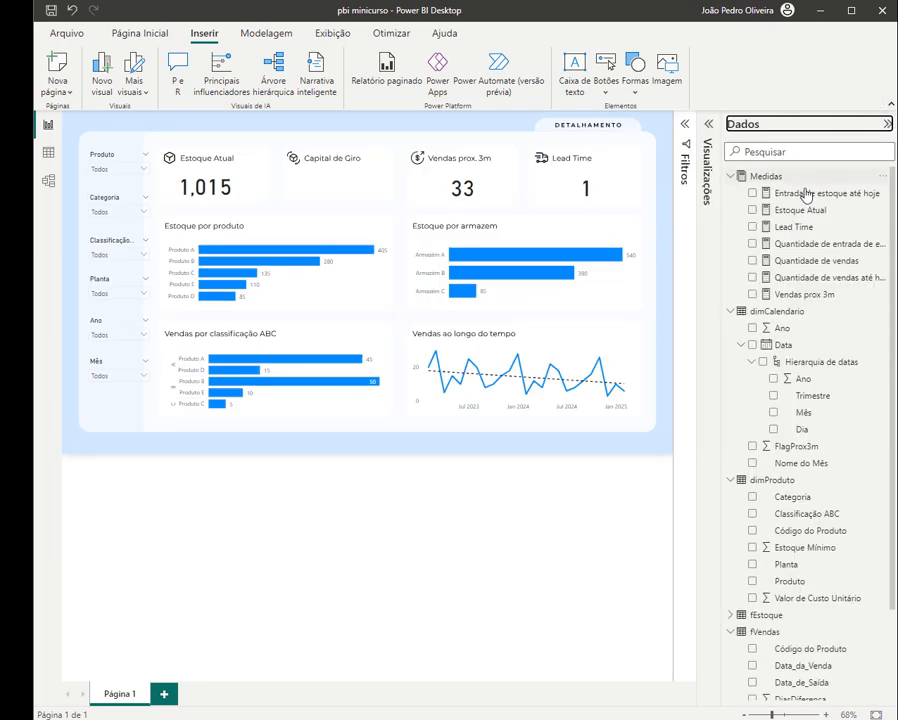
{"action": "left_click", "coordinate": [795, 192]}
{"action": "left_click", "coordinate": [803, 211]}
{"action": "left_click", "coordinate": [804, 226]}
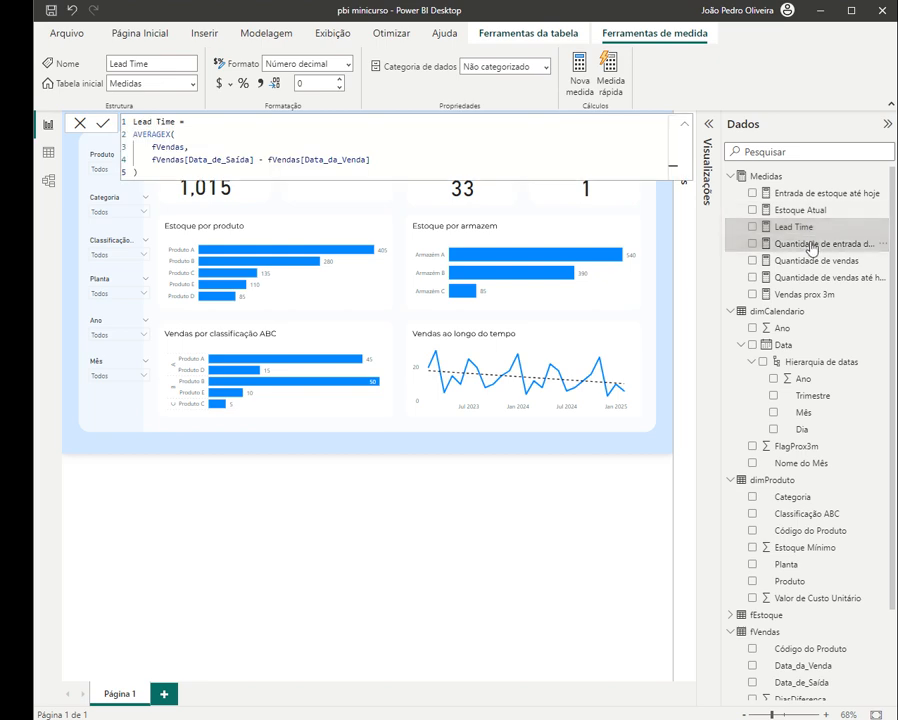
{"action": "left_click", "coordinate": [815, 261]}
{"action": "left_click", "coordinate": [790, 277]}
{"action": "left_click", "coordinate": [760, 293]}
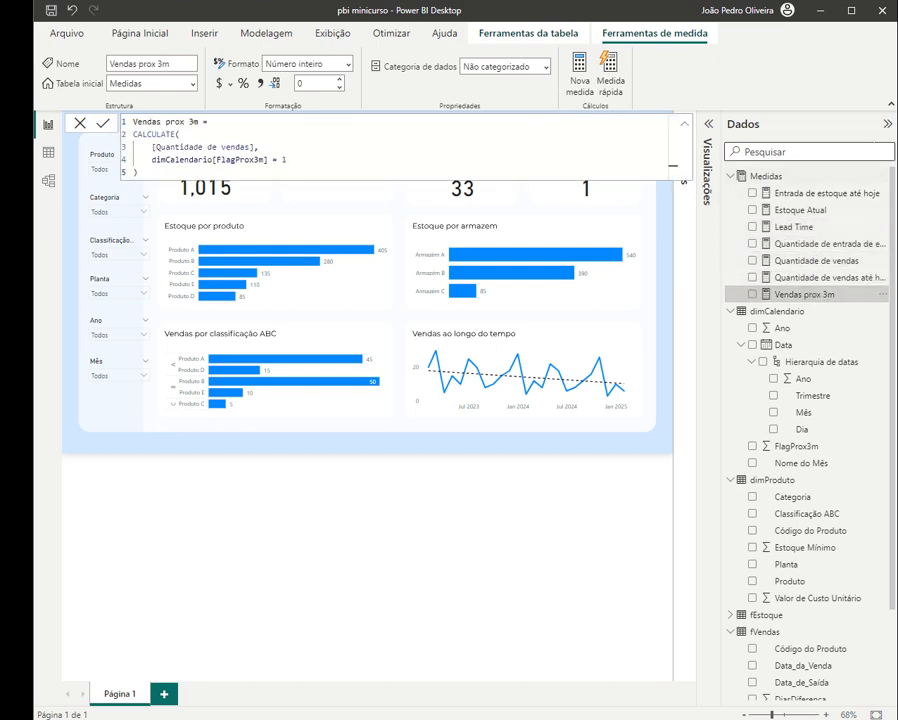
{"action": "left_click", "coordinate": [888, 124]}
{"action": "left_click", "coordinate": [80, 123]}
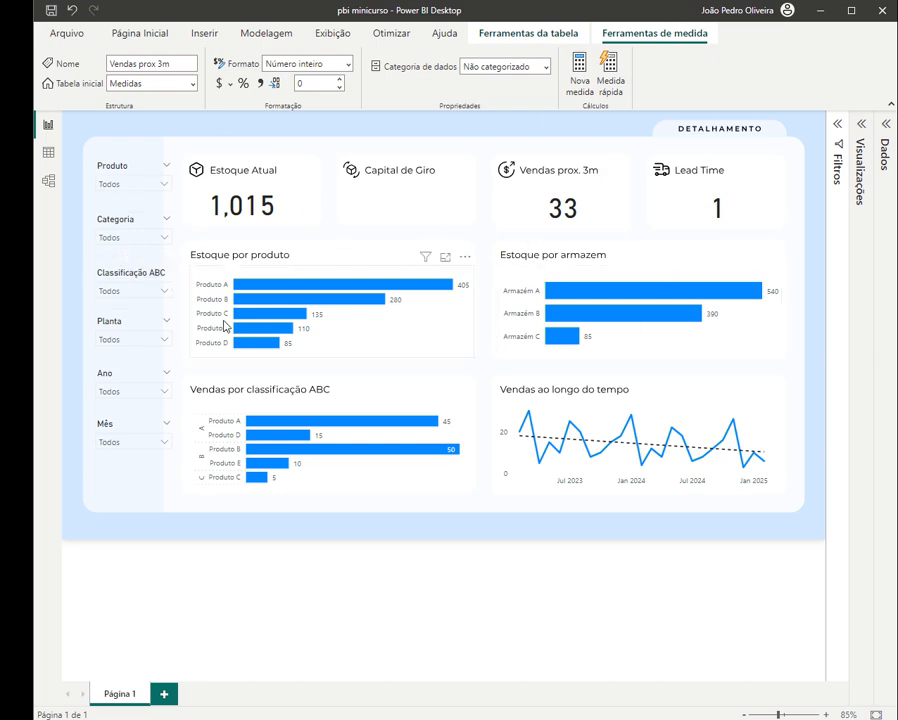
- Test the detail overlay twice, showing it with the DETALHAMENTO button and hiding it with the arrow button
{"action": "left_click", "coordinate": [722, 128], "text": "ctrl"}
{"action": "left_click", "coordinate": [776, 170], "text": "ctrl"}
{"action": "left_click", "coordinate": [755, 136], "text": "ctrl"}
{"action": "left_click", "coordinate": [768, 166], "text": "ctrl"}
{"action": "left_click", "coordinate": [814, 171]}
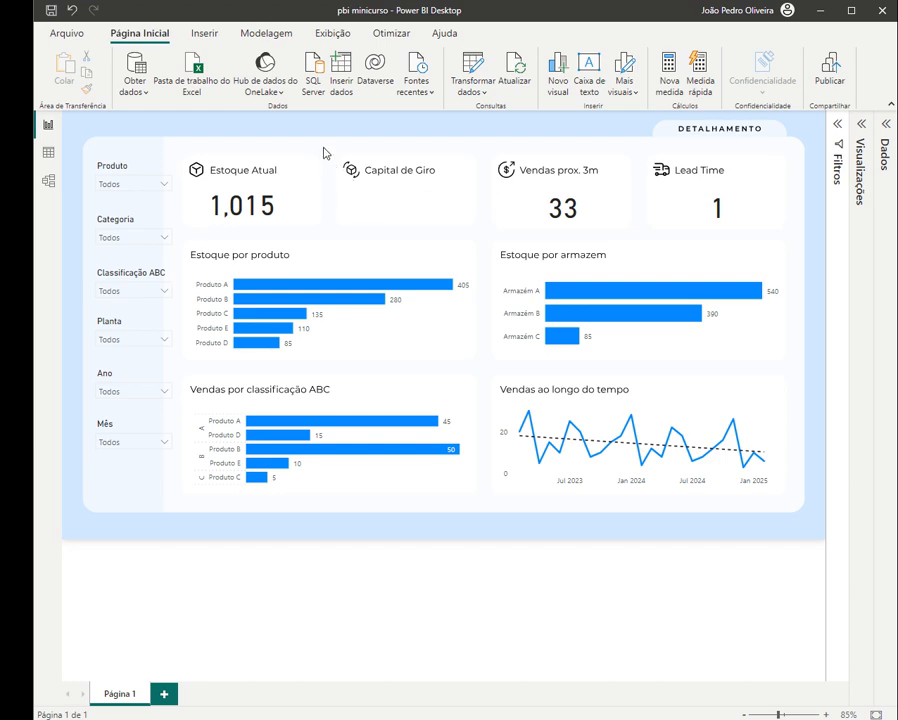
- Save the pbi minicurso report file
{"action": "left_click_drag", "start_coordinate": [332, 160], "coordinate": [486, 240]}
{"action": "left_click", "coordinate": [55, 13]}
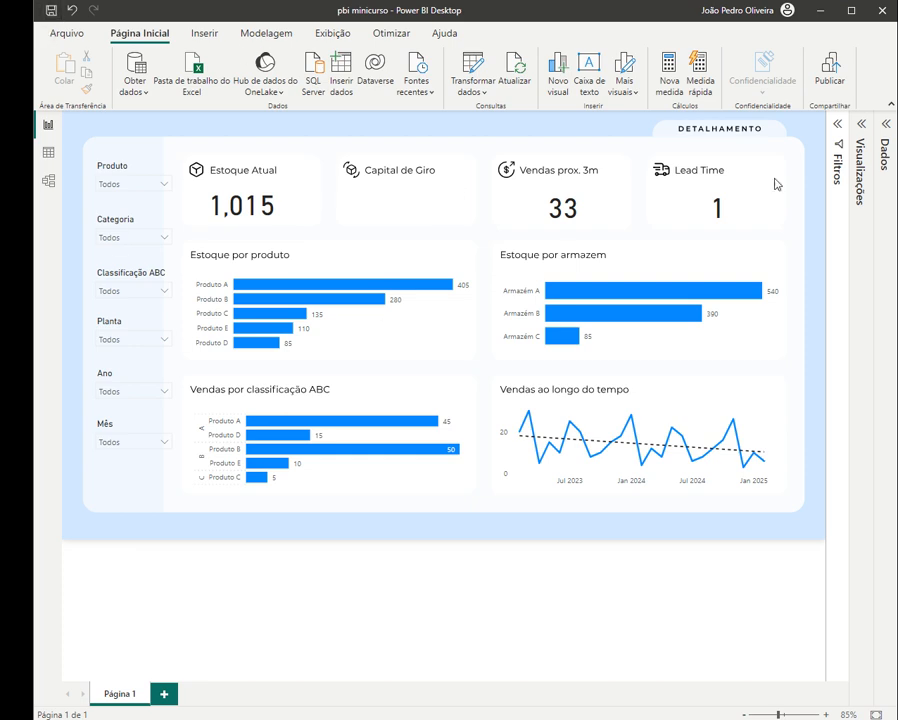